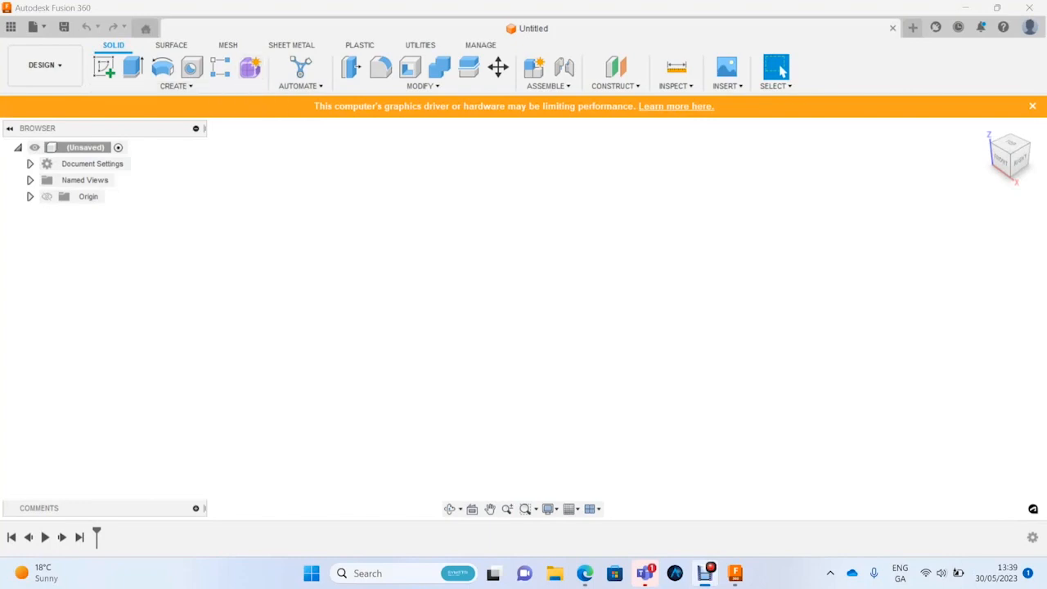
# Step: Create a form and place a center-rectangle T-spline box on the horizontal plane, about 180 mm long, 220 mm wide and 90 mm high
pyautogui.click(250, 67)
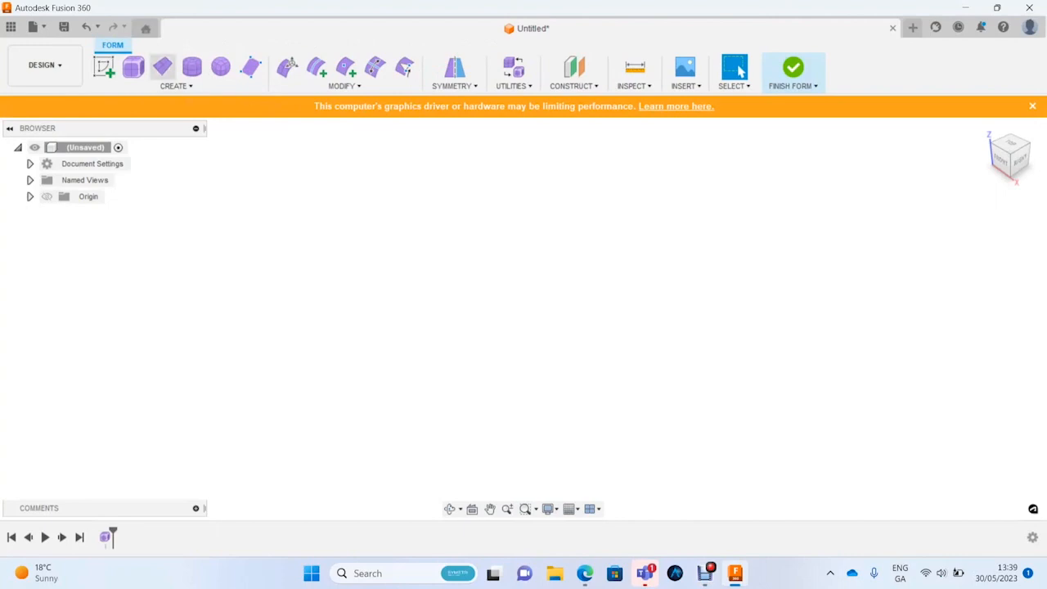
pyautogui.click(176, 86)
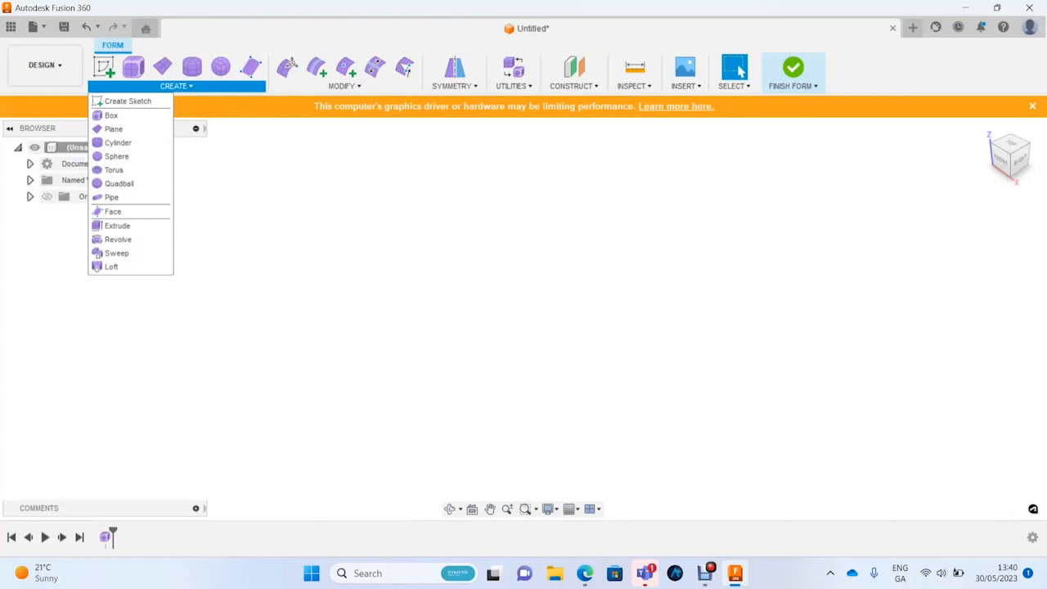
pyautogui.moveTo(345, 86)
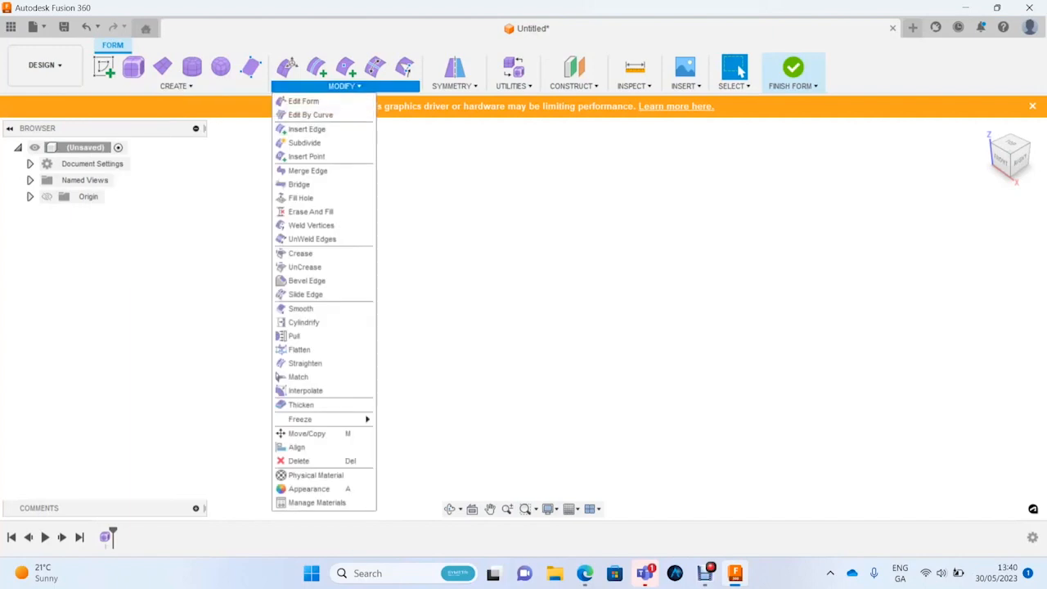
pyautogui.click(173, 86)
pyautogui.click(114, 102)
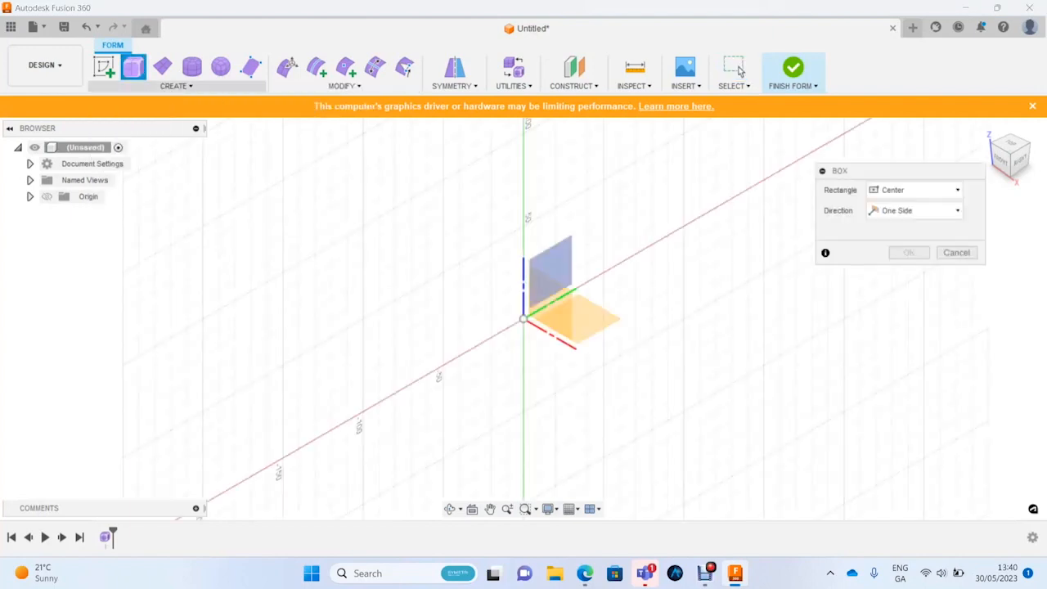
pyautogui.click(594, 315)
pyautogui.scroll(-2, 466, 298)
pyautogui.click(502, 310)
pyautogui.click(522, 196)
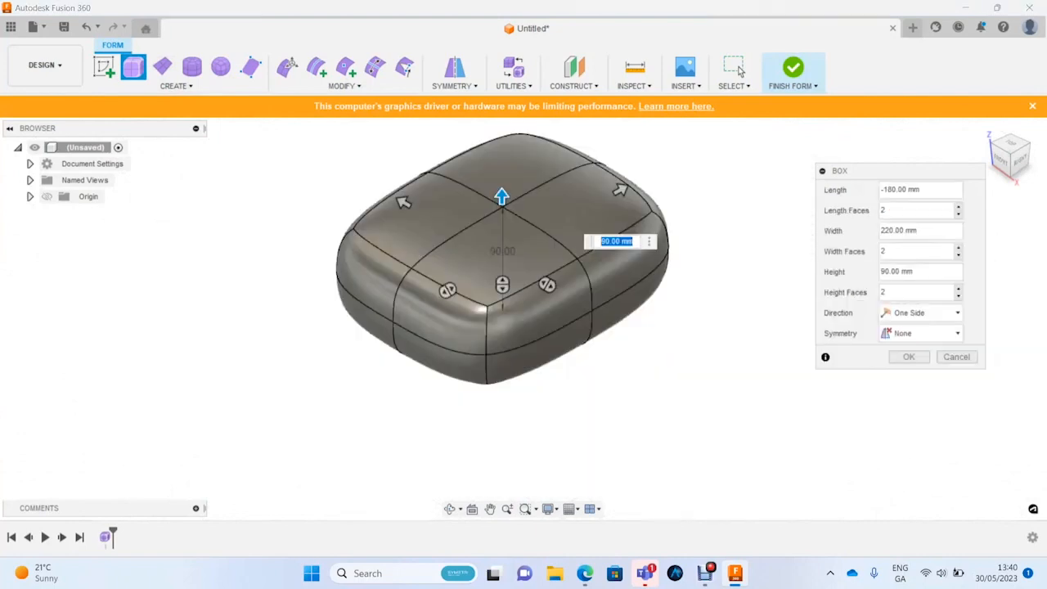
# Step: Resize the form box to about 191.35 mm wide and 87.03 mm high with two faces per direction, and create it
pyautogui.moveTo(502, 196)
pyautogui.mouseDown()
pyautogui.moveTo(503, 171)
pyautogui.moveTo(502, 200)
pyautogui.mouseUp()
pyautogui.moveTo(620, 191)
pyautogui.mouseDown()
pyautogui.moveTo(679, 159)
pyautogui.moveTo(605, 201)
pyautogui.mouseUp()
pyautogui.keyDown('shift'); pyautogui.moveTo(546, 286); pyautogui.dragTo(584, 282, button='middle'); pyautogui.keyUp('shift')
pyautogui.click(561, 268)
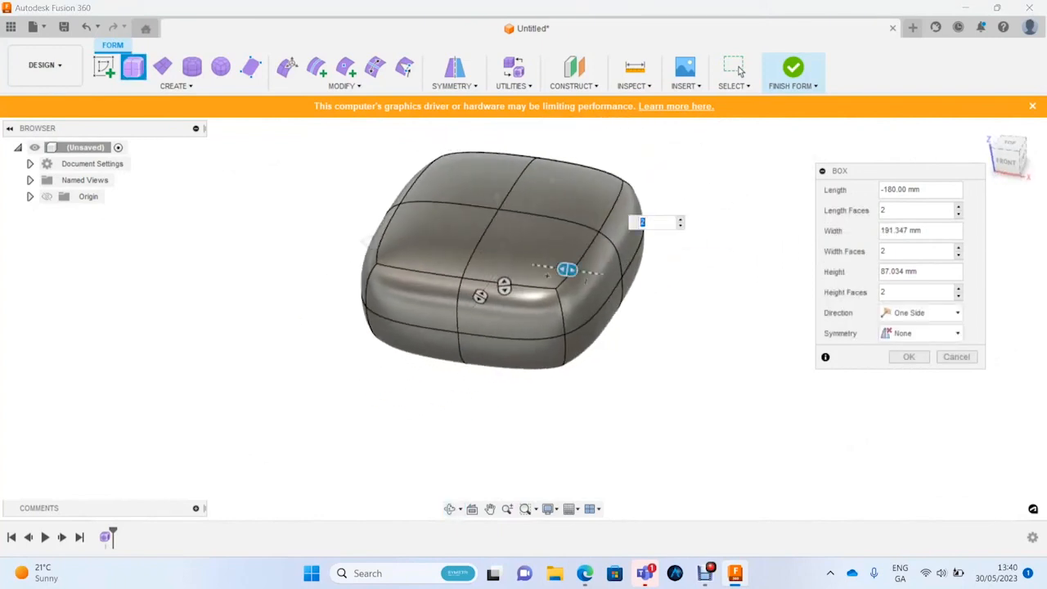
pyautogui.write('1')
pyautogui.moveTo(600, 274)
pyautogui.mouseDown()
pyautogui.moveTo(619, 277)
pyautogui.moveTo(539, 266)
pyautogui.moveTo(594, 273)
pyautogui.mouseUp()
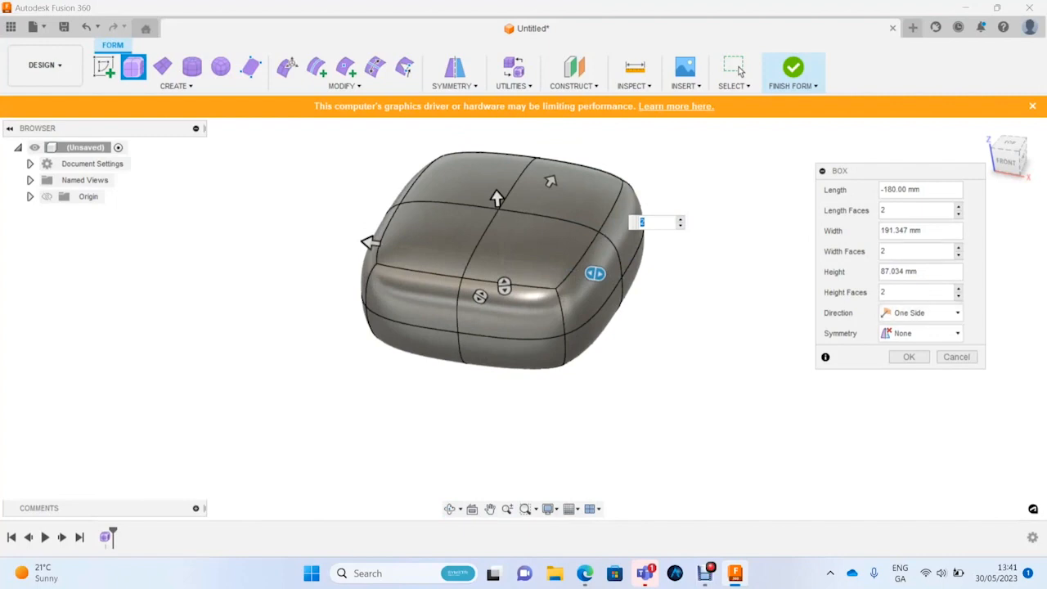
pyautogui.press('Return')
# Step: Examine the rounded box form from the front, the side and above
pyautogui.keyDown('shift'); pyautogui.moveTo(573, 270); pyautogui.dragTo(515, 270, button='middle'); pyautogui.keyUp('shift')
pyautogui.scroll(4, 471, 268)
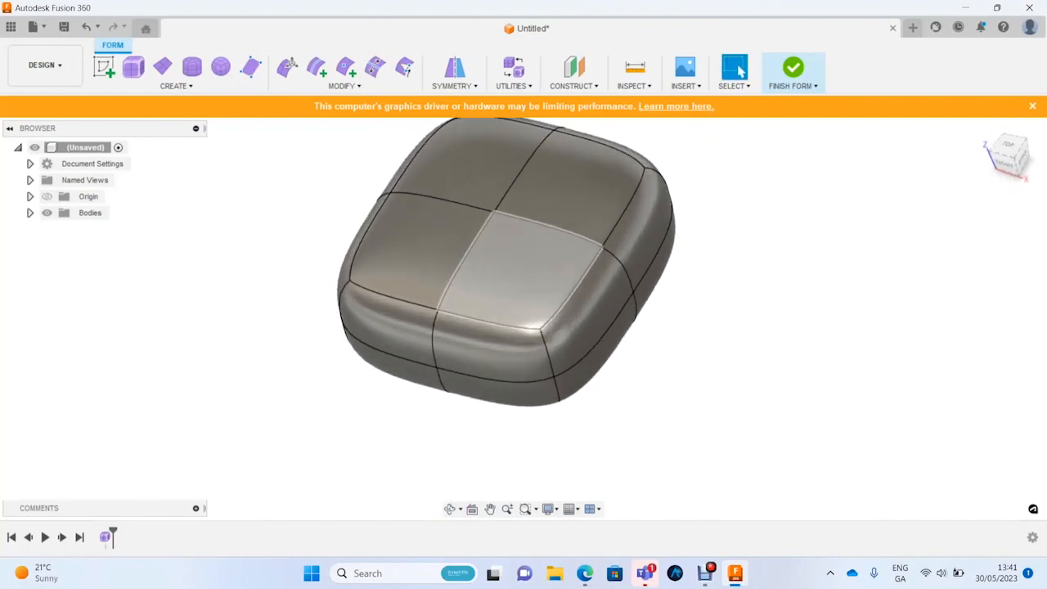
pyautogui.scroll(-2, 675, 410)
pyautogui.keyDown('shift'); pyautogui.moveTo(572, 311); pyautogui.dragTo(626, 257, button='middle'); pyautogui.keyUp('shift')
pyautogui.click(738, 71)
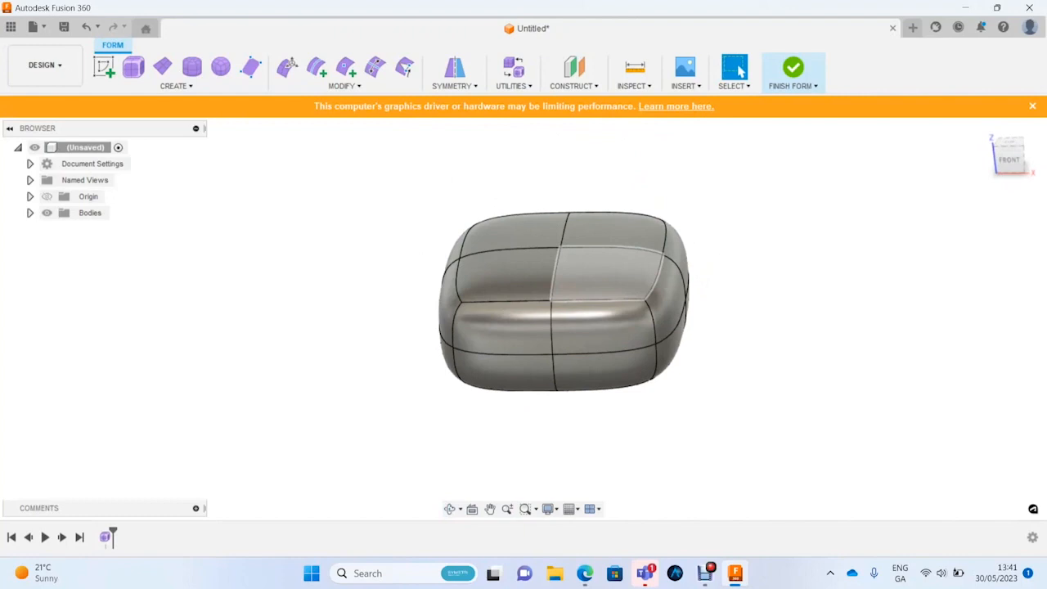
pyautogui.keyDown('shift'); pyautogui.moveTo(654, 274); pyautogui.dragTo(622, 315, button='middle'); pyautogui.keyUp('shift')
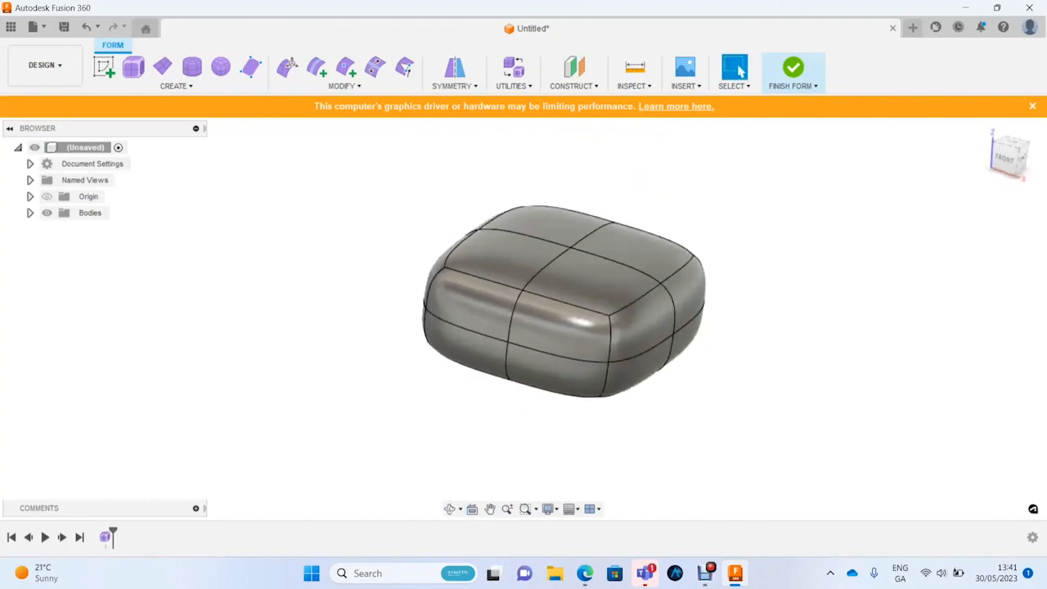
pyautogui.keyDown('shift'); pyautogui.moveTo(589, 281); pyautogui.dragTo(577, 299, button='middle'); pyautogui.keyUp('shift')
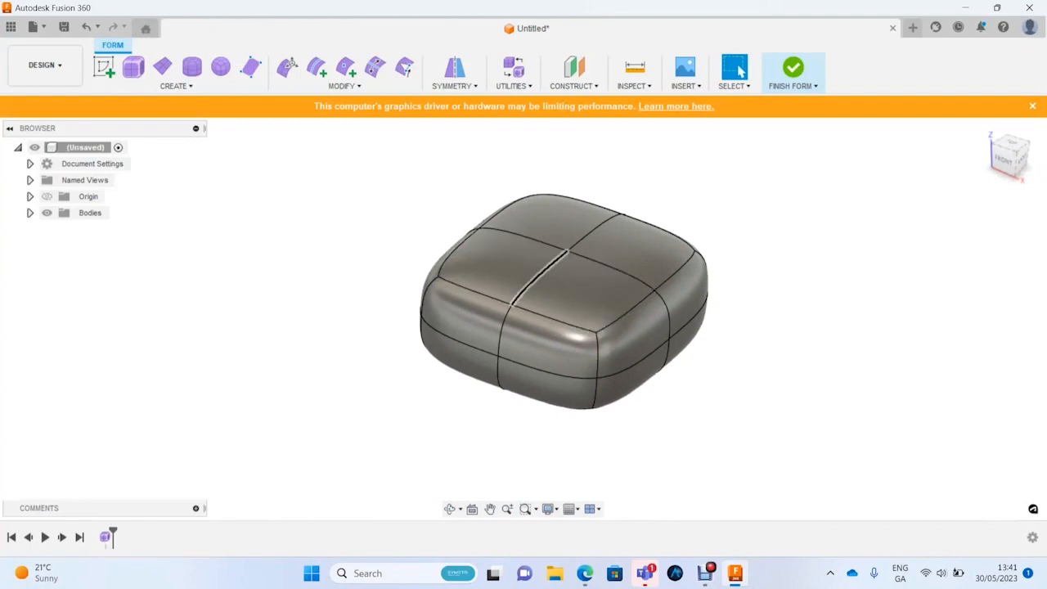
# Step: Compare the form's flat box display with its smooth display by switching between them several times
pyautogui.hotkey('ctrl', '1')
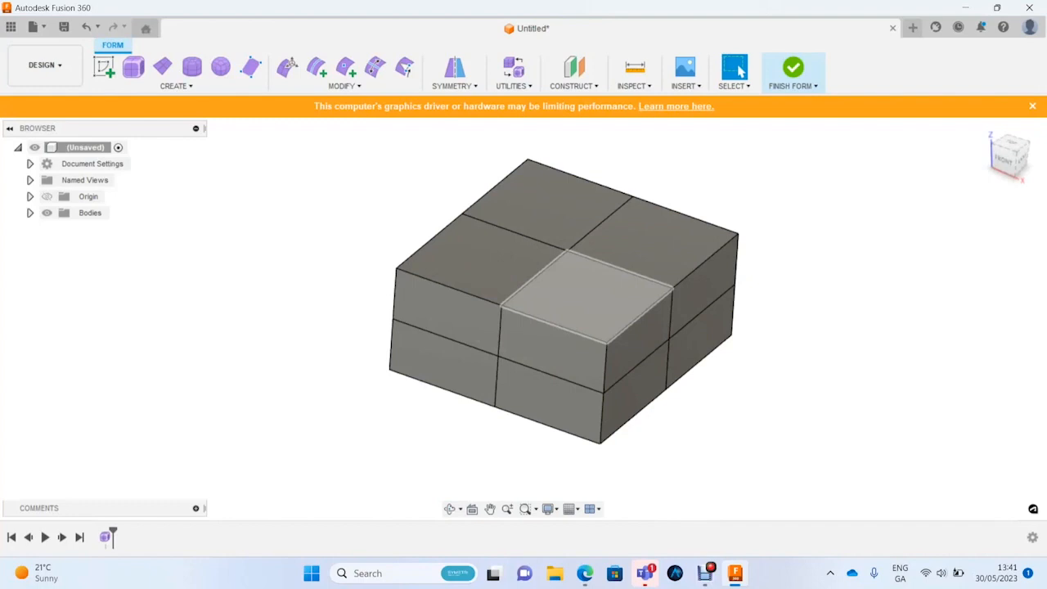
pyautogui.hotkey('ctrl', '3')
pyautogui.hotkey('ctrl', '1')
pyautogui.hotkey('ctrl', '3')
pyautogui.hotkey('ctrl', '1')
pyautogui.hotkey('ctrl', '3')
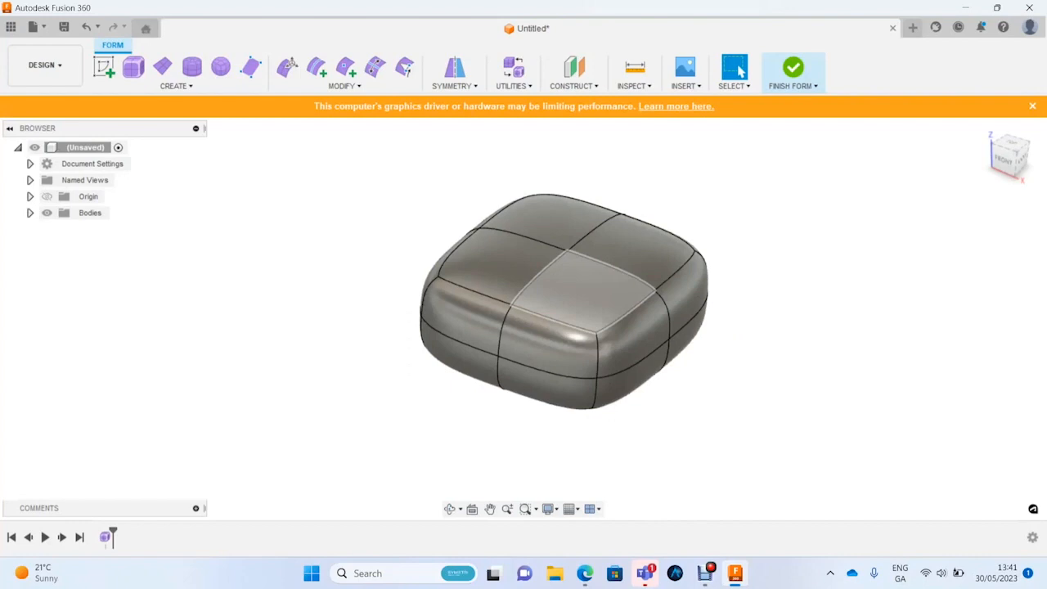
pyautogui.hotkey('ctrl', '1')
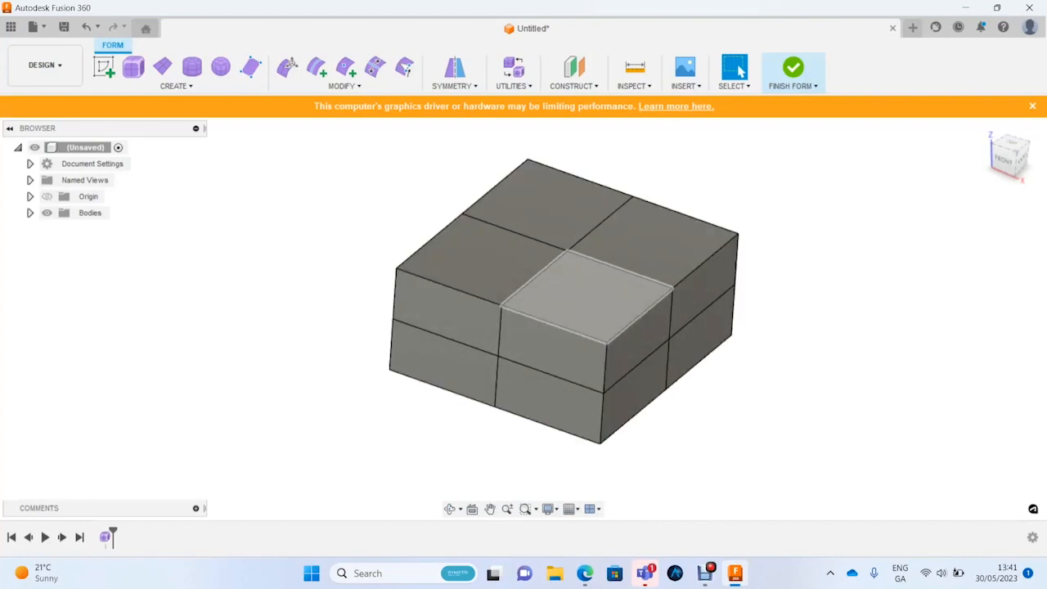
pyautogui.hotkey('ctrl', '3')
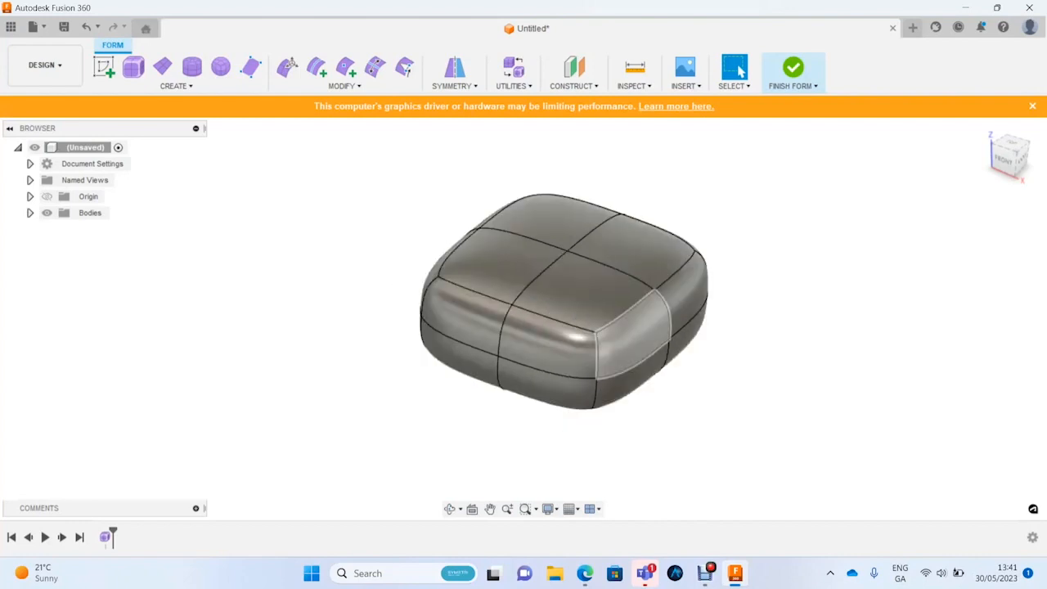
# Step: View the form in the visual styles with hidden edges and without edges, then return to shaded with visible edges
pyautogui.press('Escape')
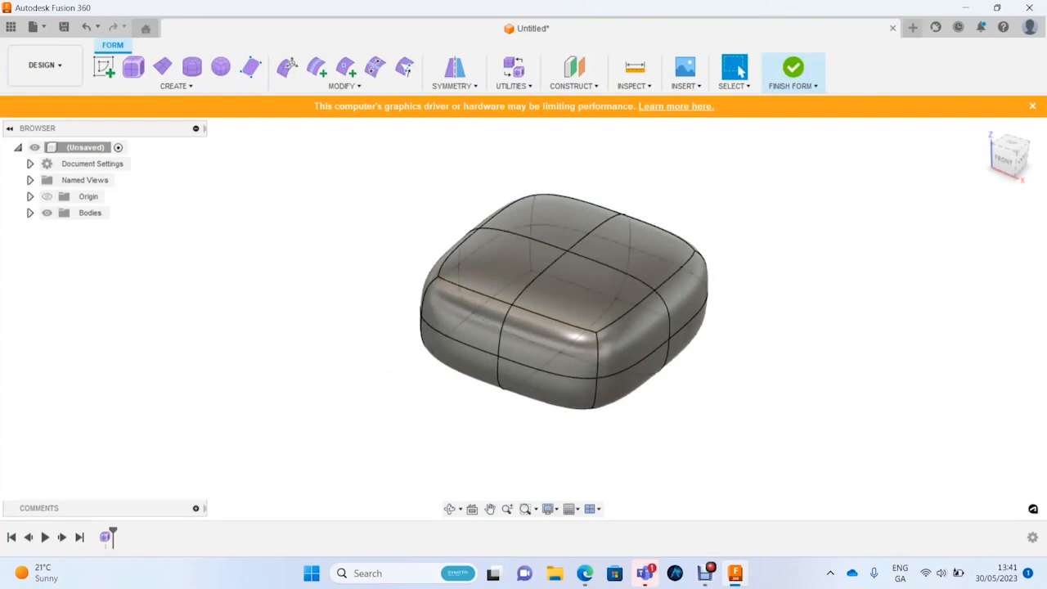
pyautogui.hotkey('ctrl', '4')
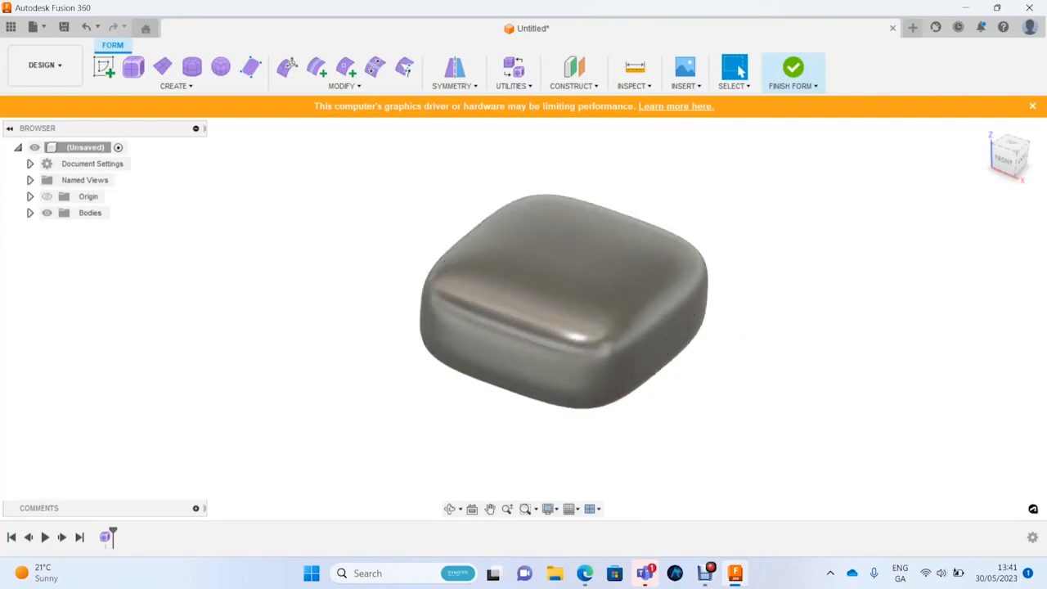
pyautogui.hotkey('ctrl', '3')
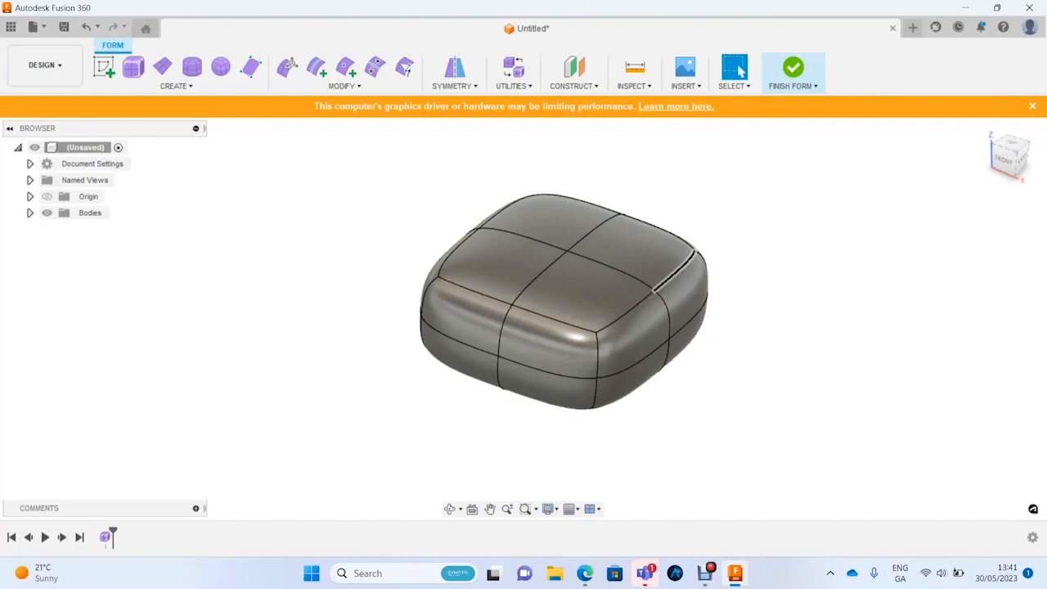
# Step: Switch the form to box display so its flat control faces are shown
pyautogui.hotkey('alt', '1')
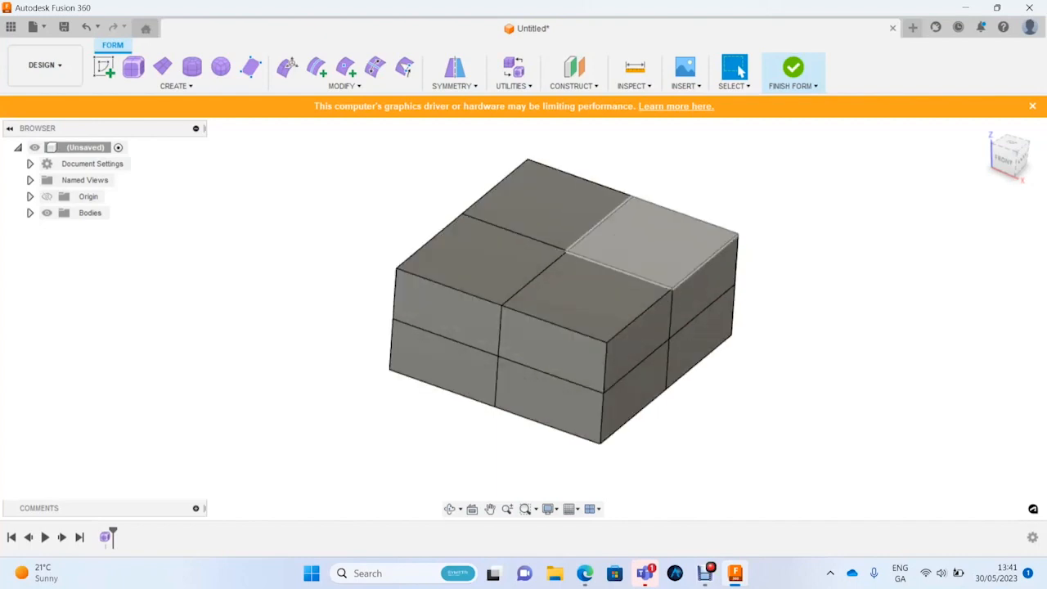
pyautogui.moveTo(613, 234)
pyautogui.keyDown('shift'); pyautogui.mouseDown(button='middle')
pyautogui.moveTo(614, 171)
pyautogui.moveTo(599, 196)
pyautogui.moveTo(608, 270)
pyautogui.moveTo(643, 229)
pyautogui.moveTo(634, 233)
pyautogui.mouseUp(button='middle'); pyautogui.keyUp('shift')
pyautogui.scroll(-1, 607, 270)
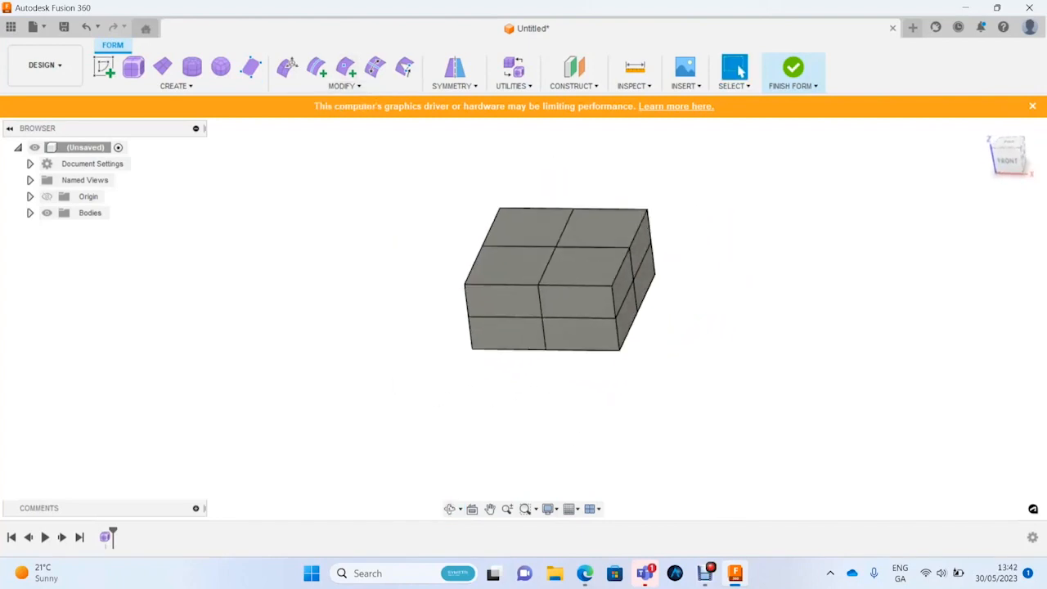
pyautogui.scroll(2, 530, 214)
pyautogui.scroll(1, 594, 229)
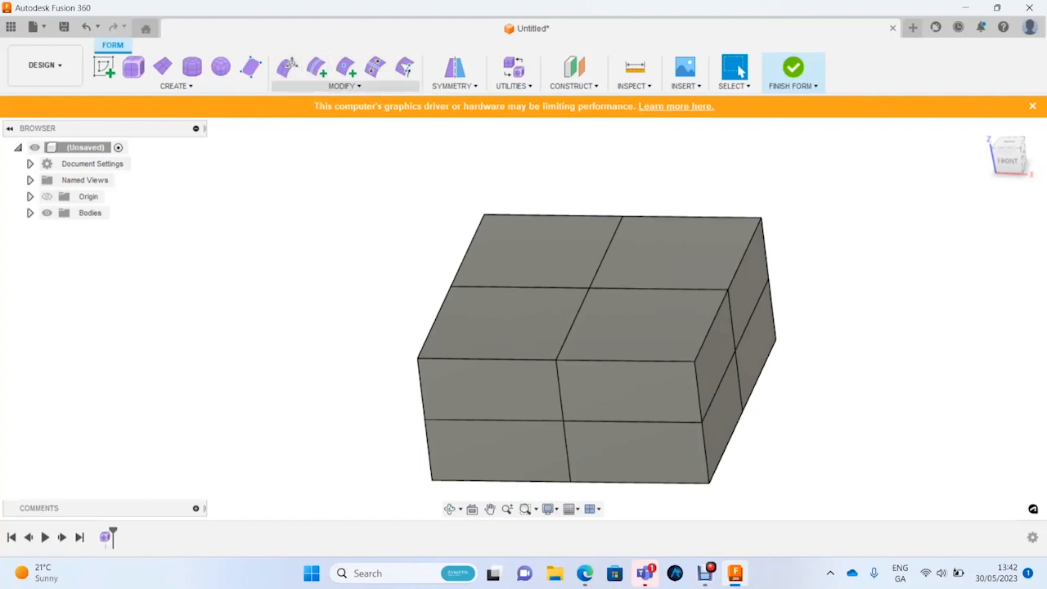
# Step: Use Edit Form to raise the rear-left top face, tilt it about -6.3° around Y and shrink it slightly
pyautogui.click(343, 86)
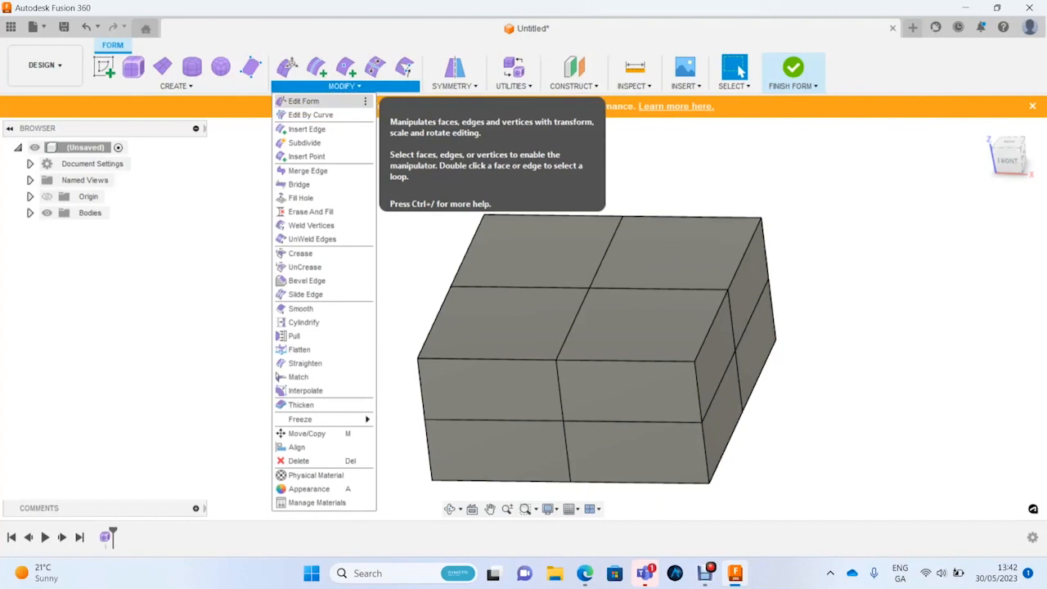
pyautogui.click(302, 100)
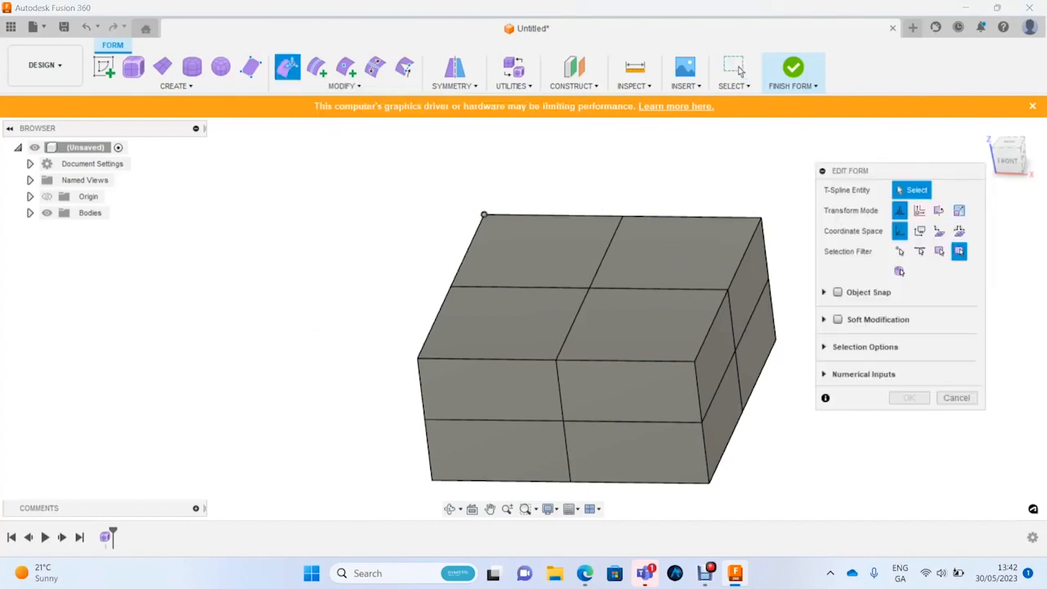
pyautogui.keyDown('shift'); pyautogui.moveTo(606, 352); pyautogui.dragTo(662, 348, button='middle'); pyautogui.keyUp('shift')
pyautogui.moveTo(516, 255); pyautogui.dragTo(524, 229)
pyautogui.keyDown('shift'); pyautogui.moveTo(532, 327); pyautogui.dragTo(600, 314, button='middle'); pyautogui.keyUp('shift')
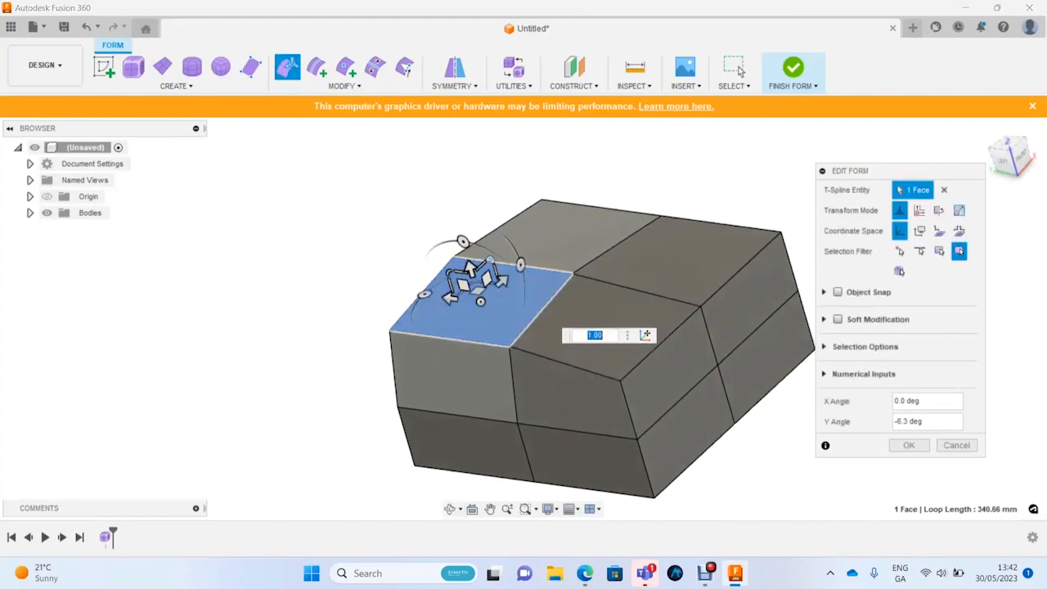
pyautogui.moveTo(480, 301)
pyautogui.mouseDown()
pyautogui.moveTo(458, 323)
pyautogui.moveTo(478, 304)
pyautogui.mouseUp()
pyautogui.press('Escape')
pyautogui.keyDown('shift'); pyautogui.moveTo(572, 327); pyautogui.dragTo(458, 323, button='middle'); pyautogui.keyUp('shift')
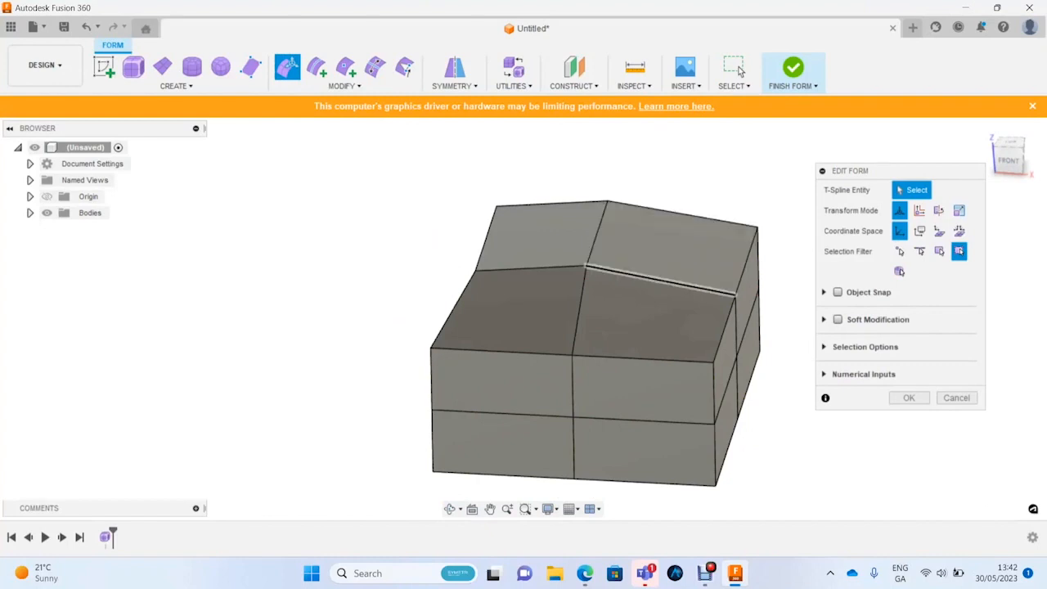
# Step: Try scaling the top centre vertex, and shift the rear-right top face by about 2.34 mm and 2.45 mm within a plane
pyautogui.click(586, 265)
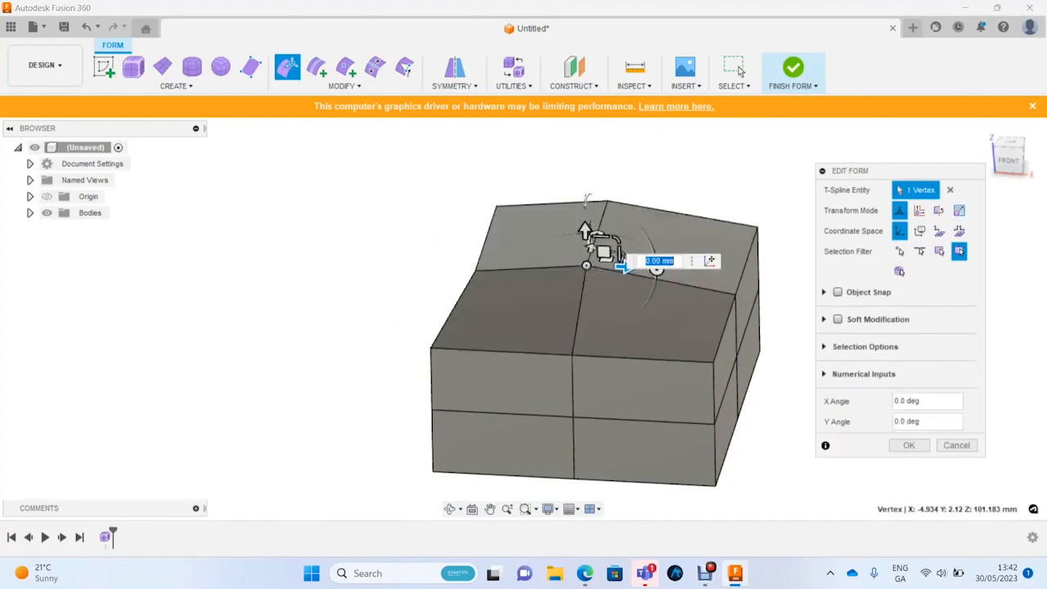
pyautogui.moveTo(622, 253); pyautogui.dragTo(619, 254)
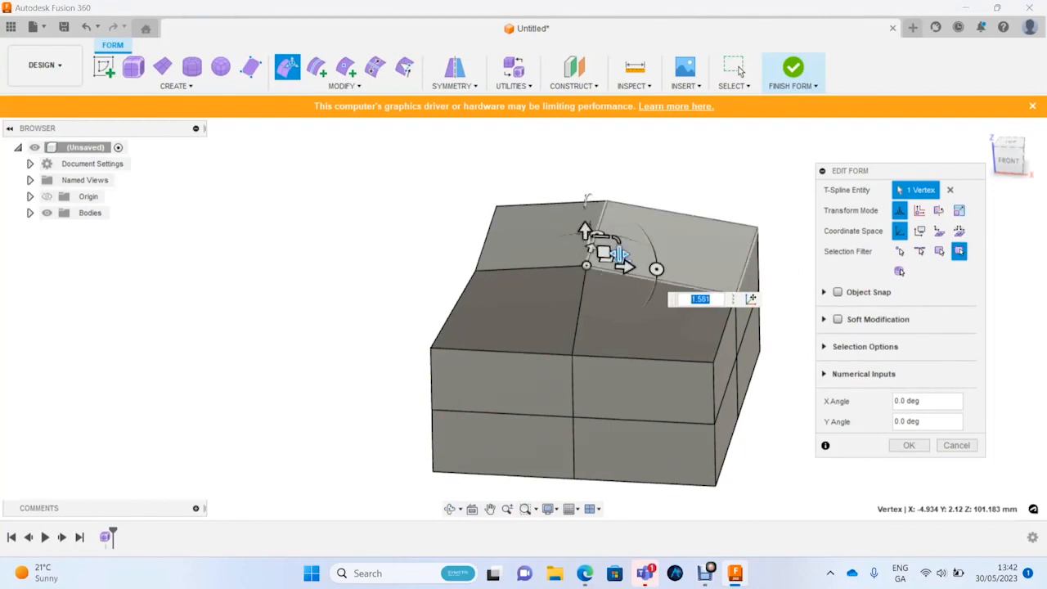
pyautogui.click(678, 214)
pyautogui.scroll(3, 749, 250)
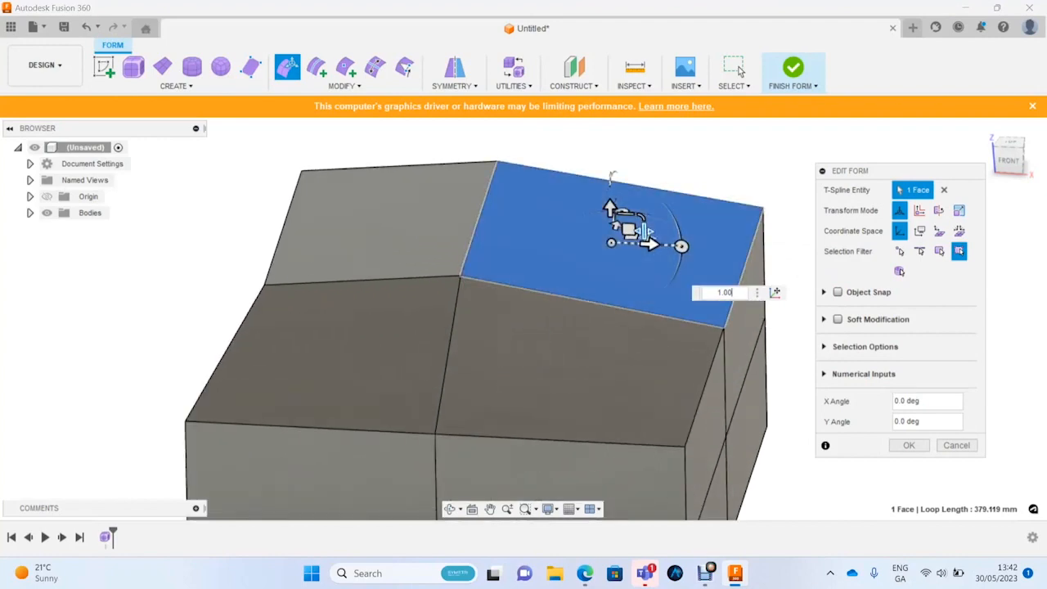
pyautogui.moveTo(646, 233); pyautogui.dragTo(654, 231)
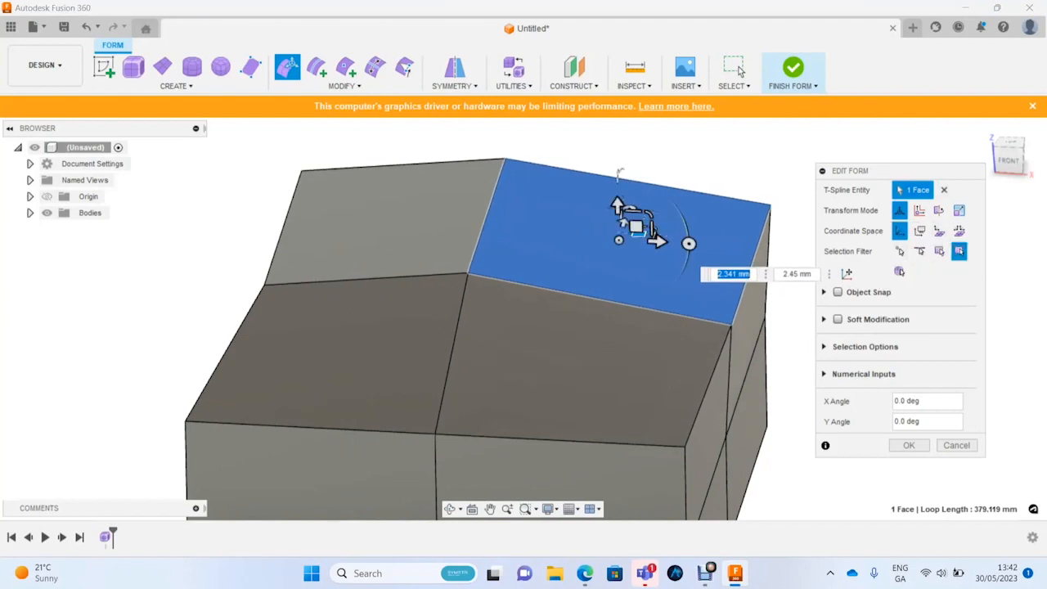
pyautogui.press('Escape')
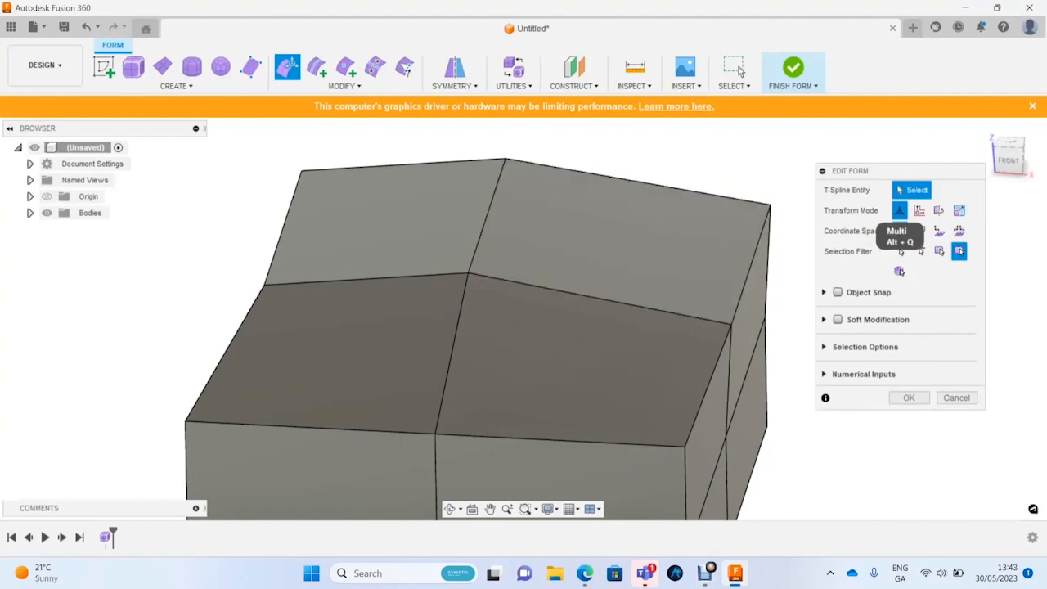
# Step: Move the rear-right top face about -0.42 mm in translation-only mode, and rotate it -15° in rotation-only mode
pyautogui.click(620, 174)
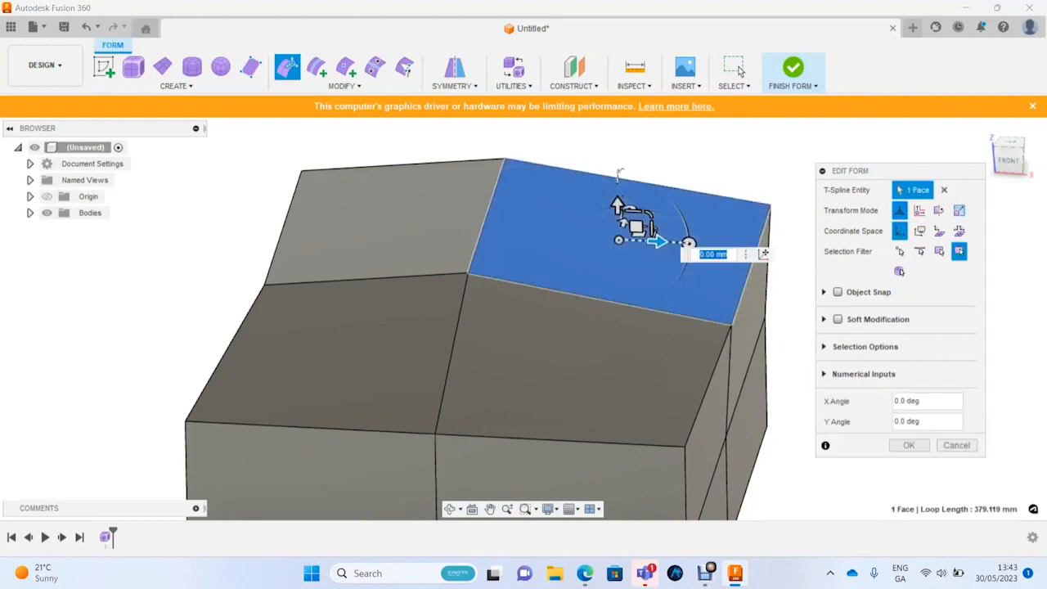
pyautogui.keyDown('shift'); pyautogui.moveTo(621, 343); pyautogui.dragTo(425, 364, button='middle'); pyautogui.keyUp('shift')
pyautogui.scroll(-3, 702, 364)
pyautogui.scroll(4, 621, 155)
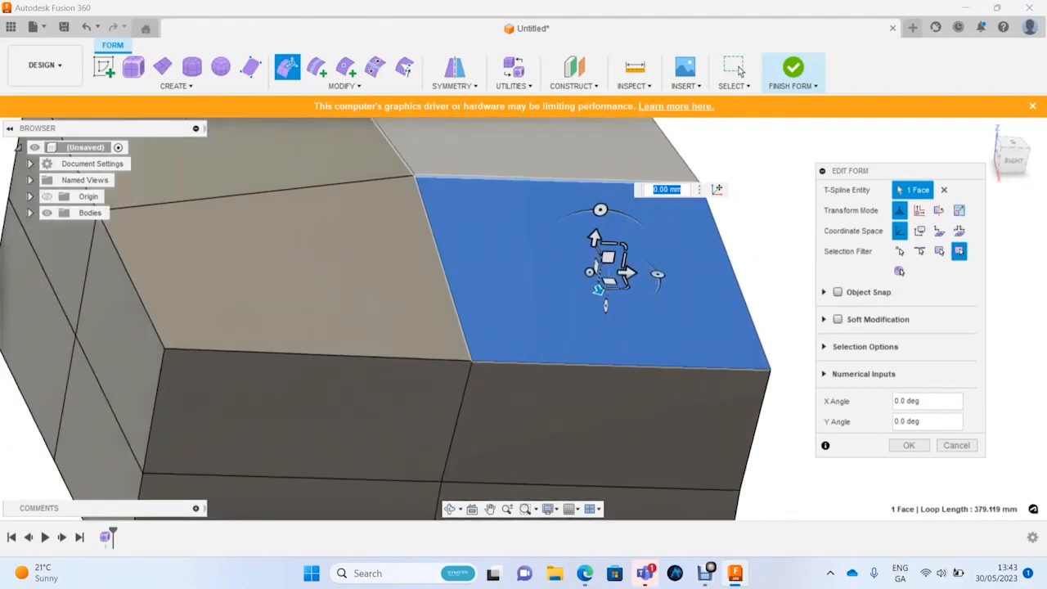
pyautogui.click(919, 210)
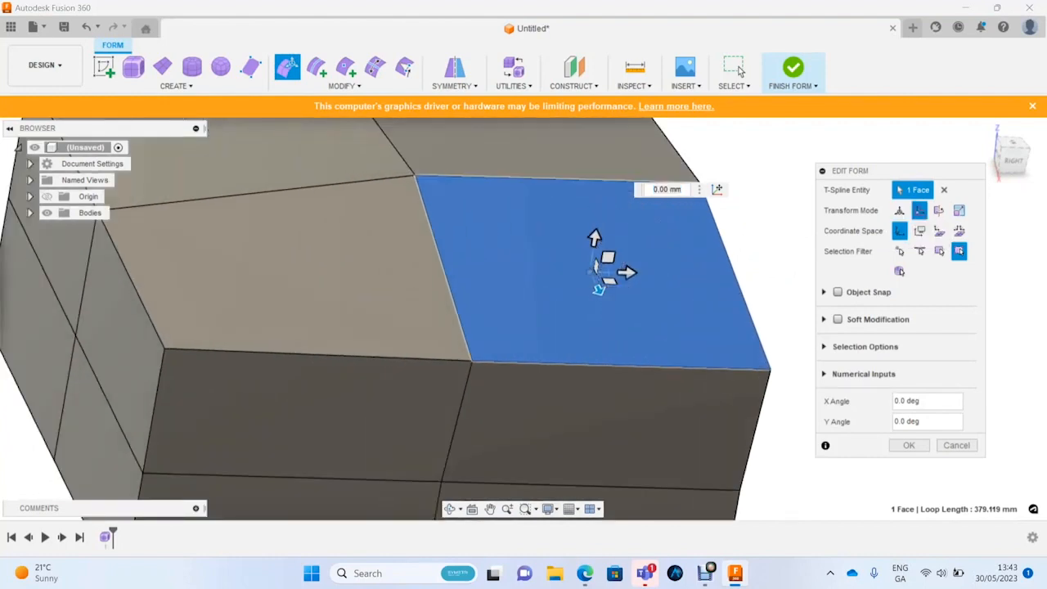
pyautogui.moveTo(628, 273)
pyautogui.mouseDown()
pyautogui.moveTo(669, 274)
pyautogui.moveTo(625, 273)
pyautogui.mouseUp()
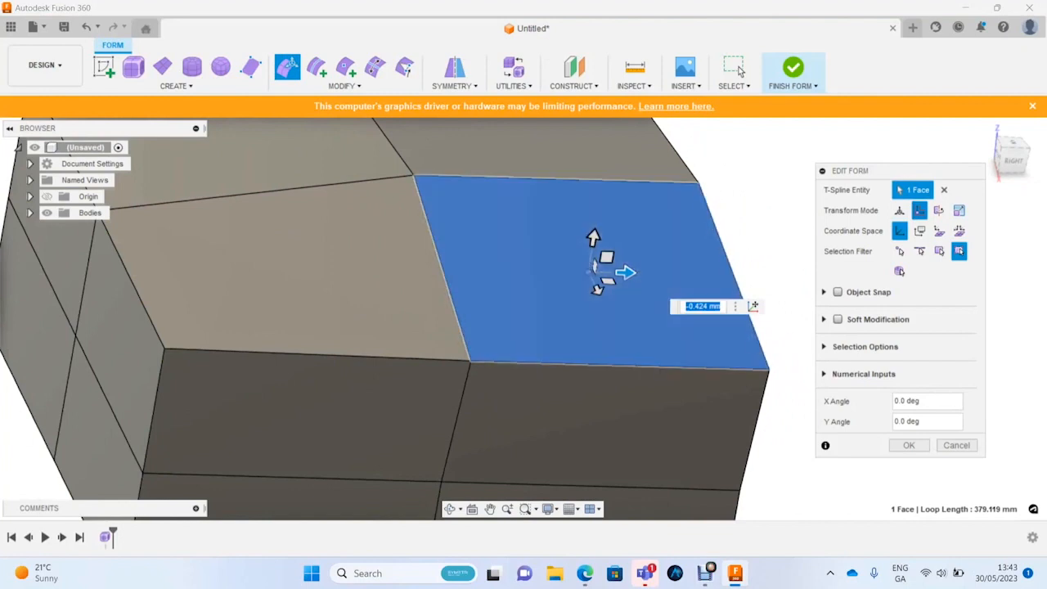
pyautogui.click(939, 210)
pyautogui.moveTo(661, 274); pyautogui.dragTo(657, 283)
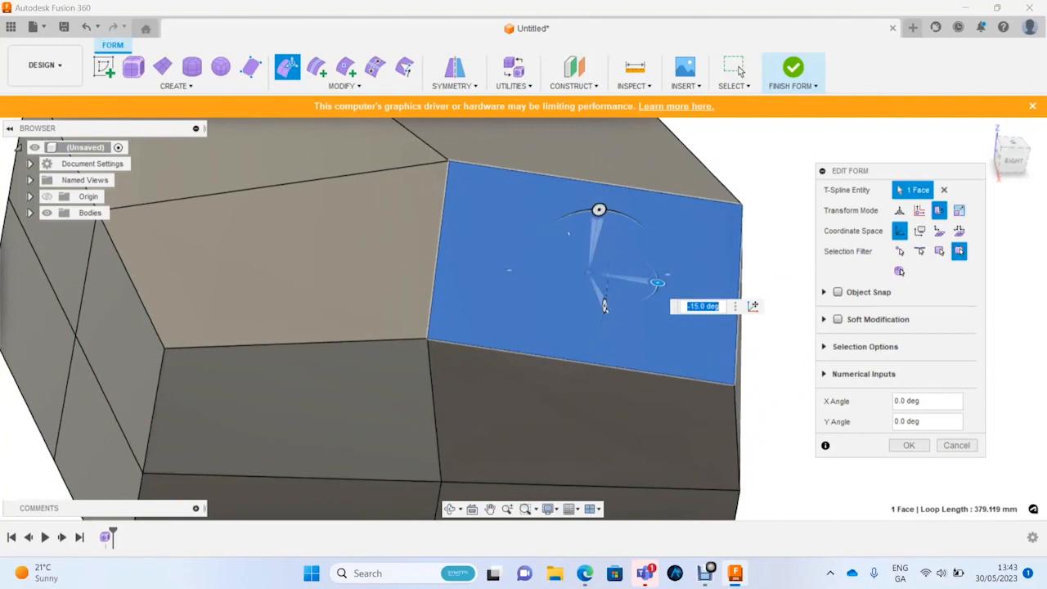
# Step: Scale the selected rear-right top face to about 0.738 using the scale-only transform mode
pyautogui.click(959, 210)
pyautogui.moveTo(623, 245)
pyautogui.mouseDown()
pyautogui.moveTo(636, 236)
pyautogui.moveTo(612, 253)
pyautogui.mouseUp()
pyautogui.scroll(-2, 720, 262)
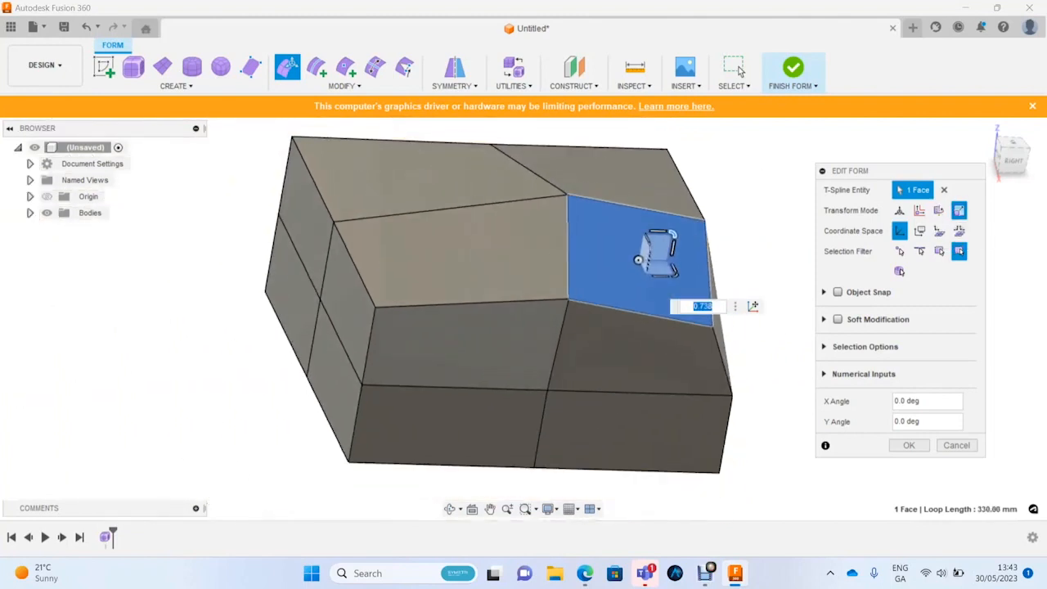
pyautogui.scroll(1, 712, 262)
pyautogui.keyDown('shift'); pyautogui.moveTo(523, 286); pyautogui.dragTo(484, 313, button='middle'); pyautogui.keyUp('shift')
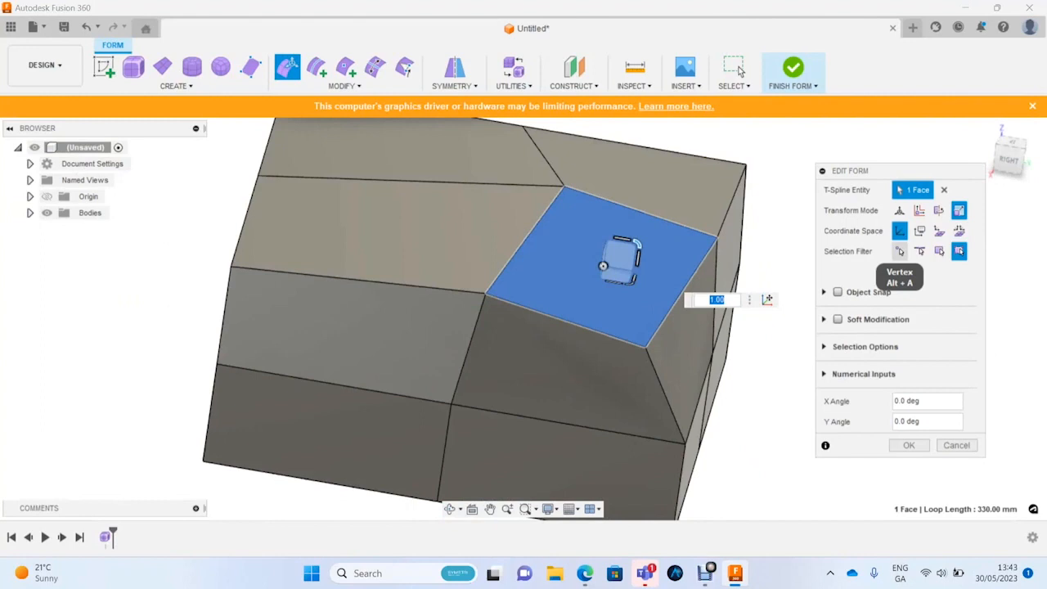
# Step: Limit selection to vertices, pick a corner vertex of the scaled face, restore the combined transform mode and clear the selection
pyautogui.click(899, 251)
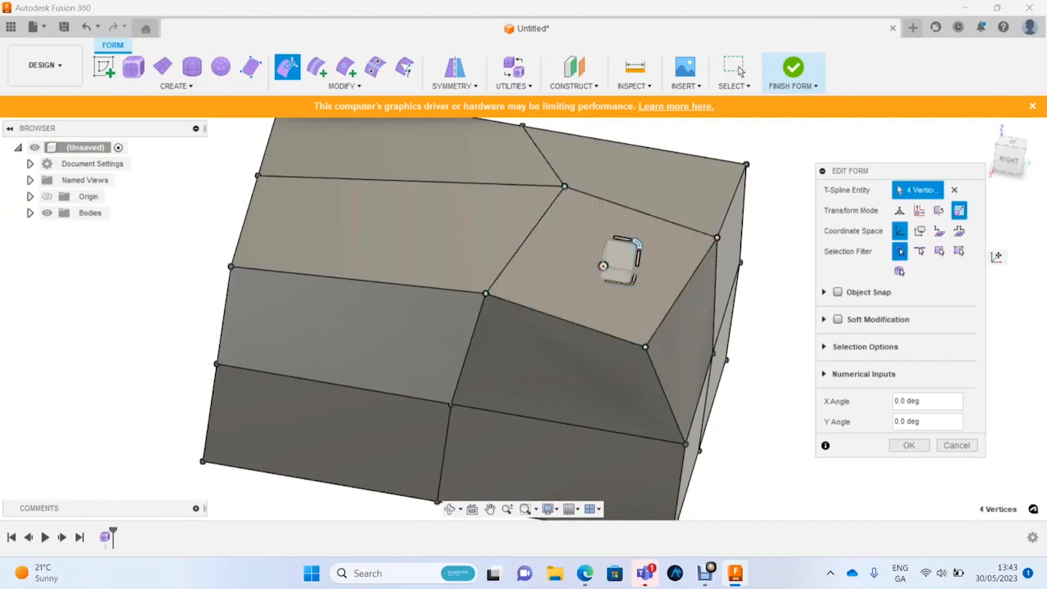
pyautogui.click(717, 237)
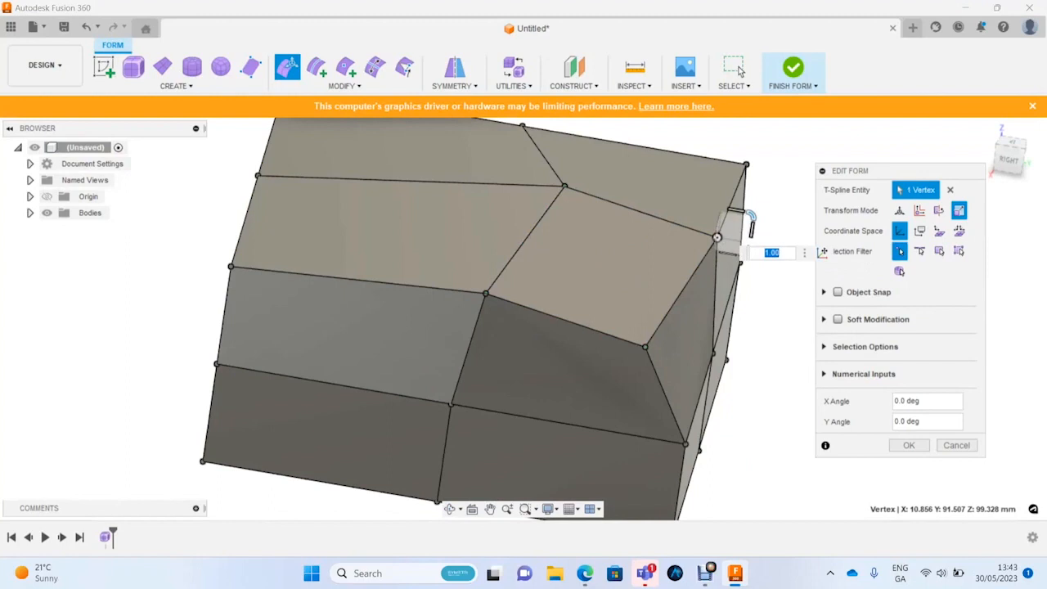
pyautogui.click(899, 210)
pyautogui.scroll(-2, 705, 244)
pyautogui.scroll(2, 784, 206)
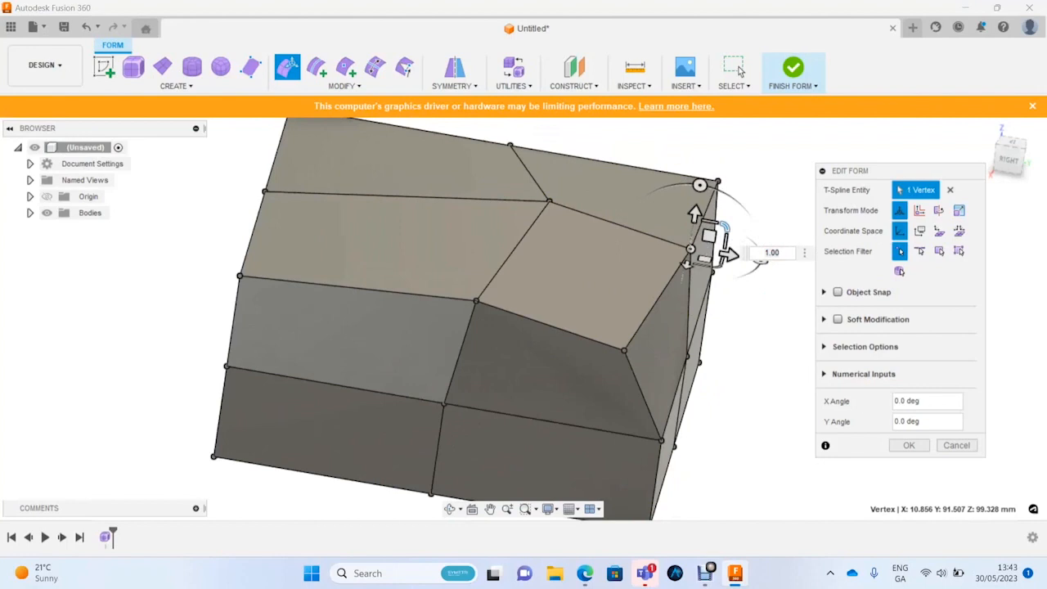
pyautogui.press('Escape')
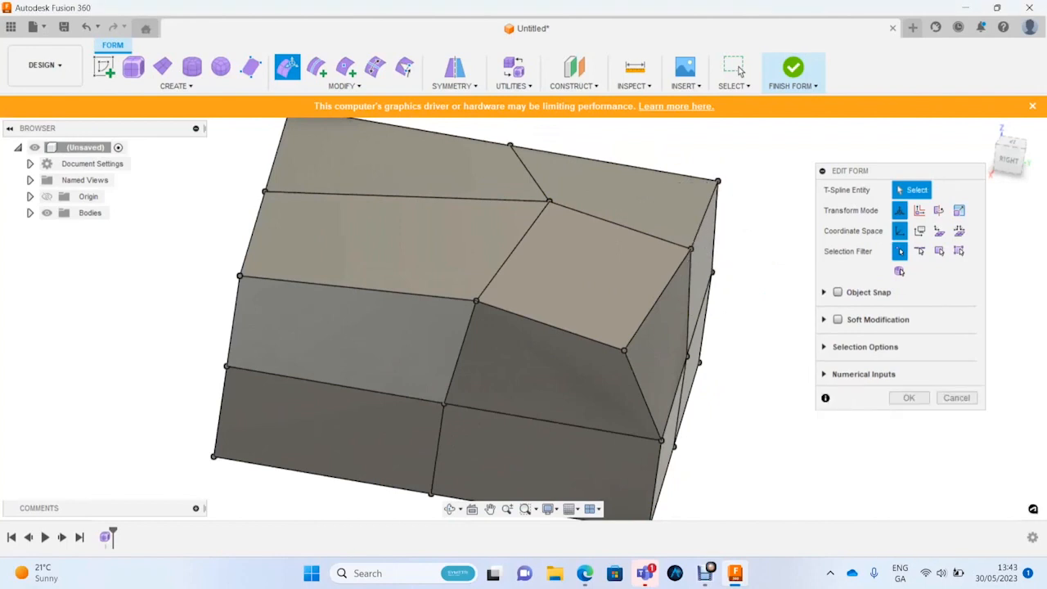
# Step: Try the all-types selection filter on top edges, the centre vertex and an edge plus face, and convert the selection to vertices
pyautogui.click(494, 235)
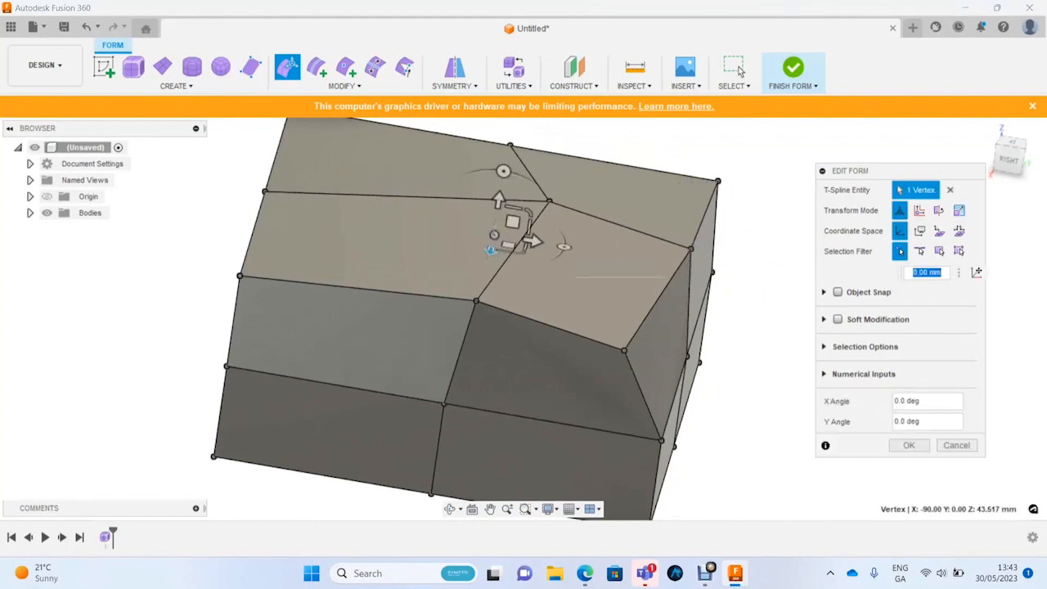
pyautogui.click(959, 251)
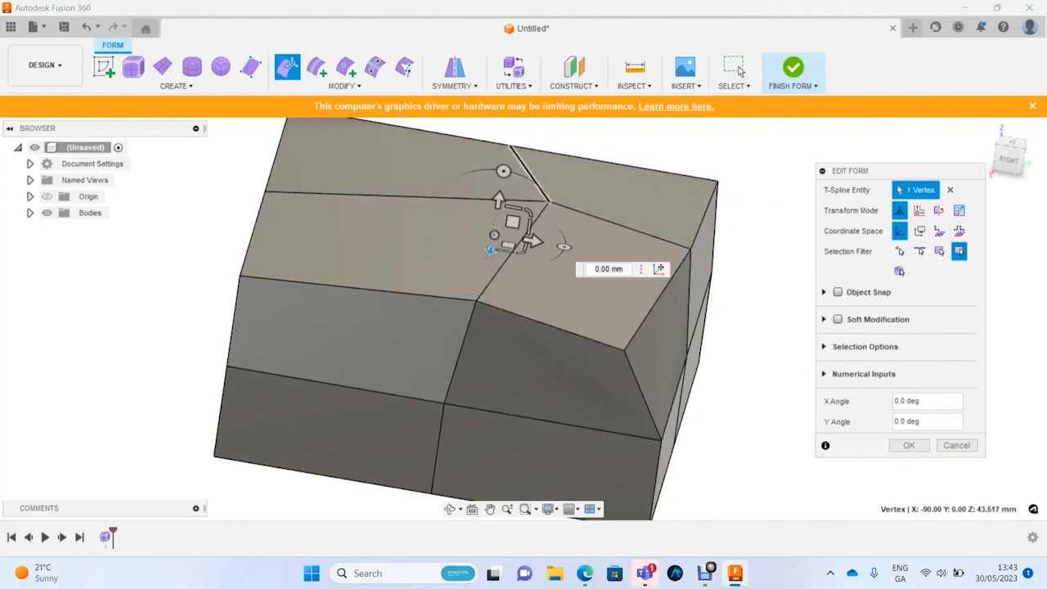
pyautogui.click(530, 174)
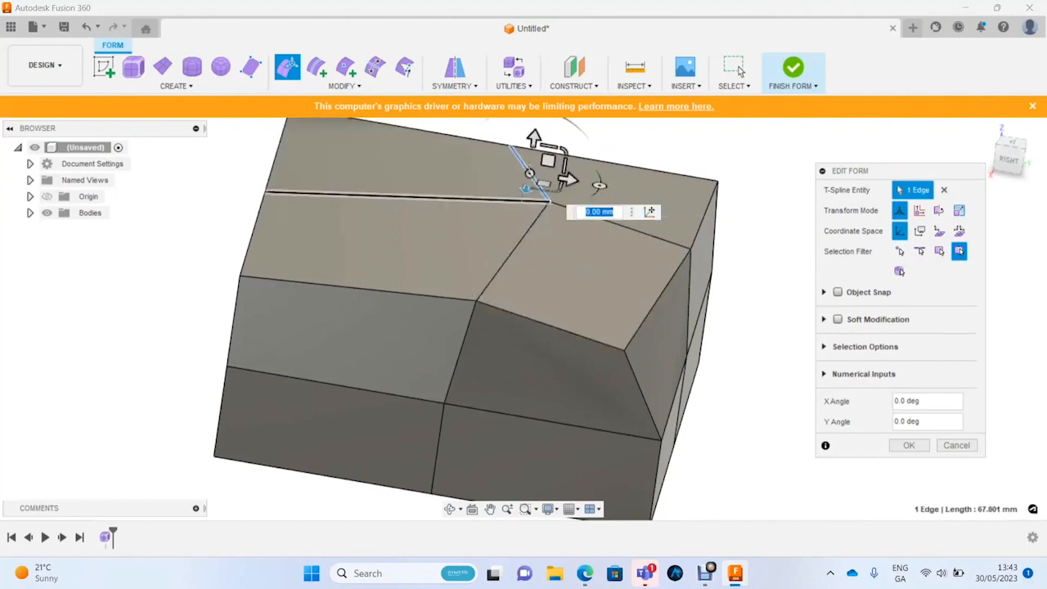
pyautogui.click(507, 199)
pyautogui.click(549, 202)
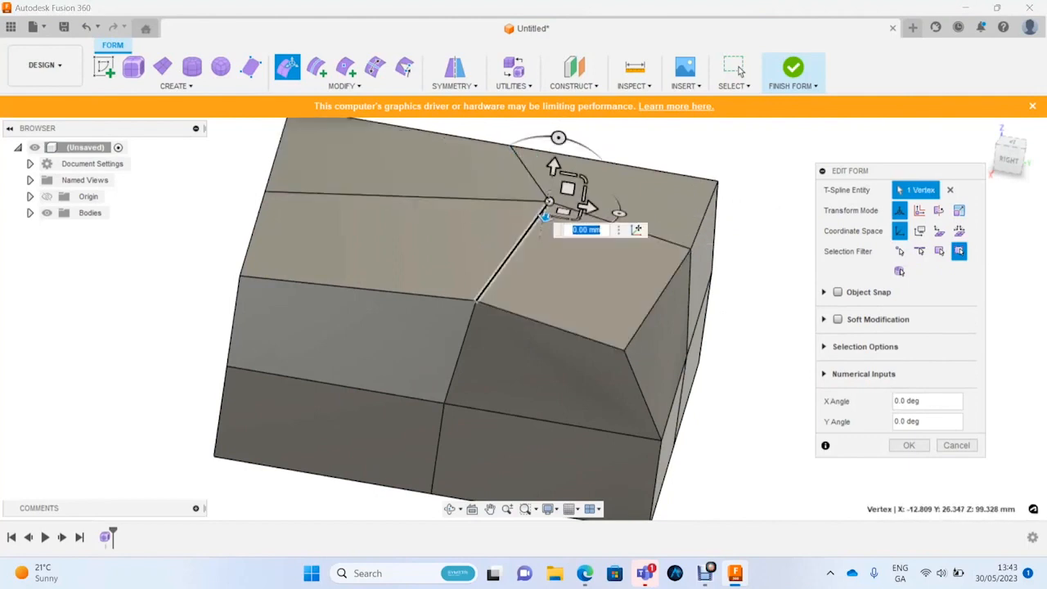
pyautogui.click(539, 215)
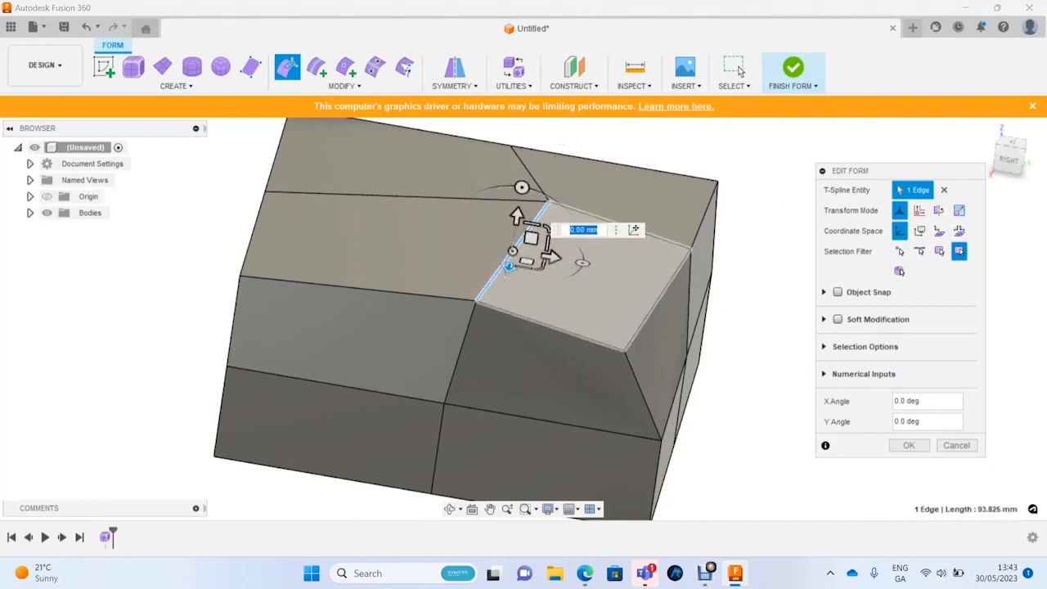
pyautogui.keyDown('ctrl'); pyautogui.click(622, 287); pyautogui.keyUp('ctrl')
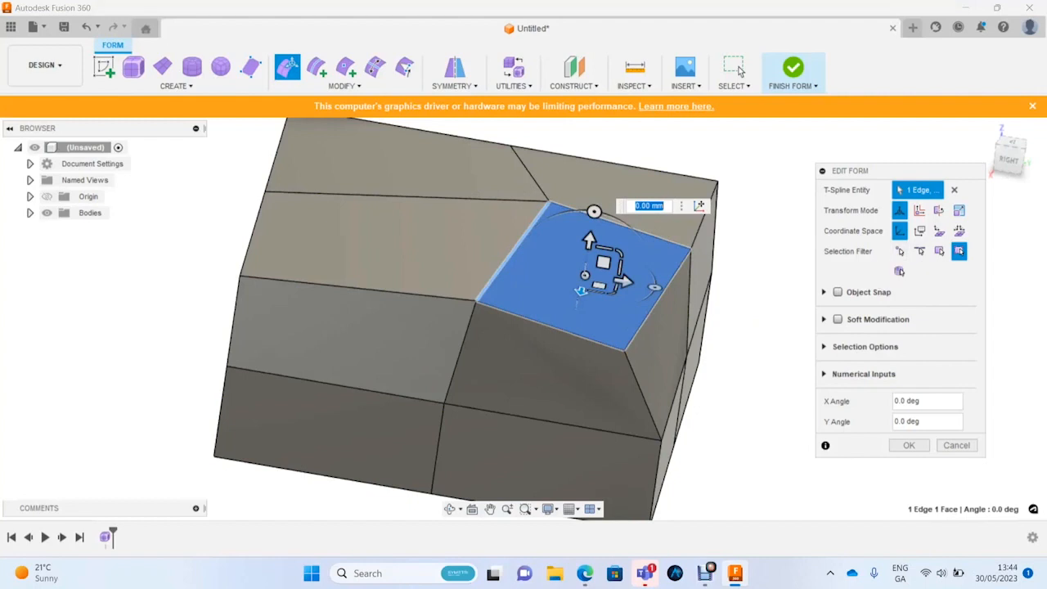
pyautogui.click(899, 251)
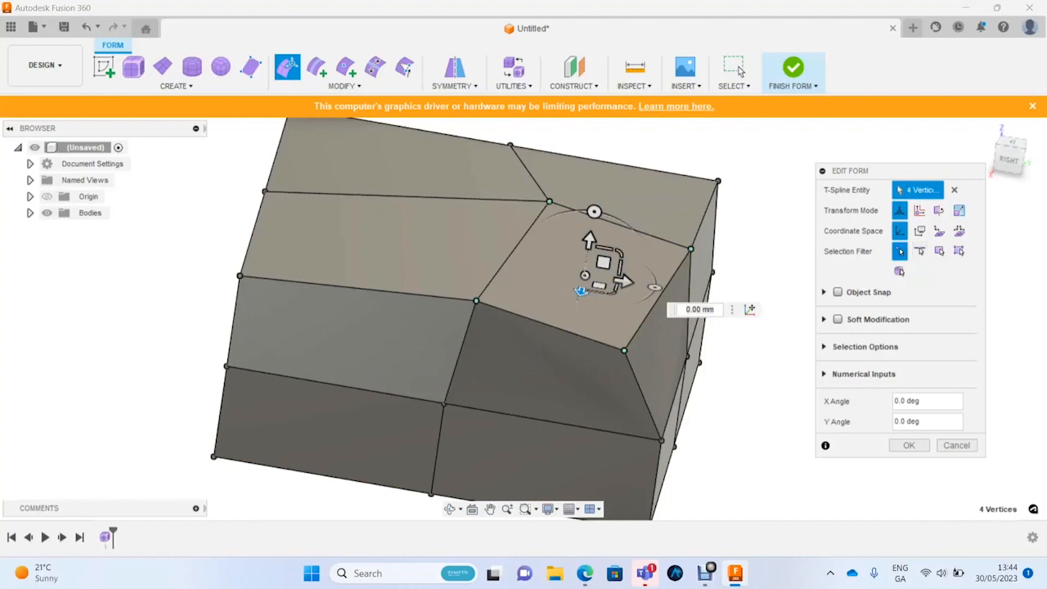
# Step: With only faces selectable, shift the top face diagonally opposite the scaled one about -18.117 mm and -1.42 mm within a plane, and confirm
pyautogui.click(939, 252)
pyautogui.click(432, 245)
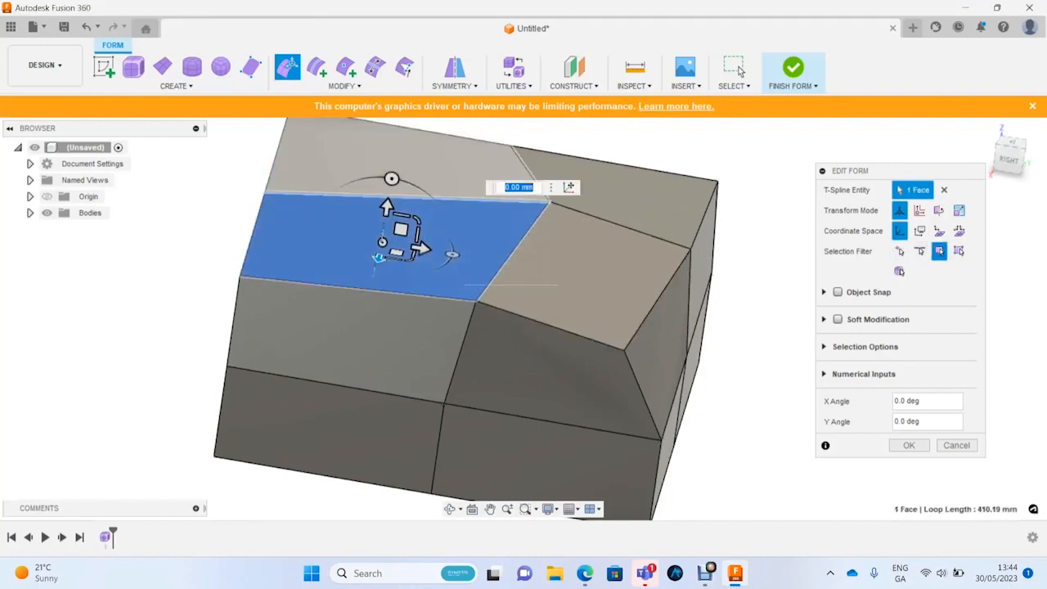
pyautogui.click(459, 164)
pyautogui.moveTo(422, 149); pyautogui.dragTo(381, 144)
pyautogui.scroll(-2, 619, 319)
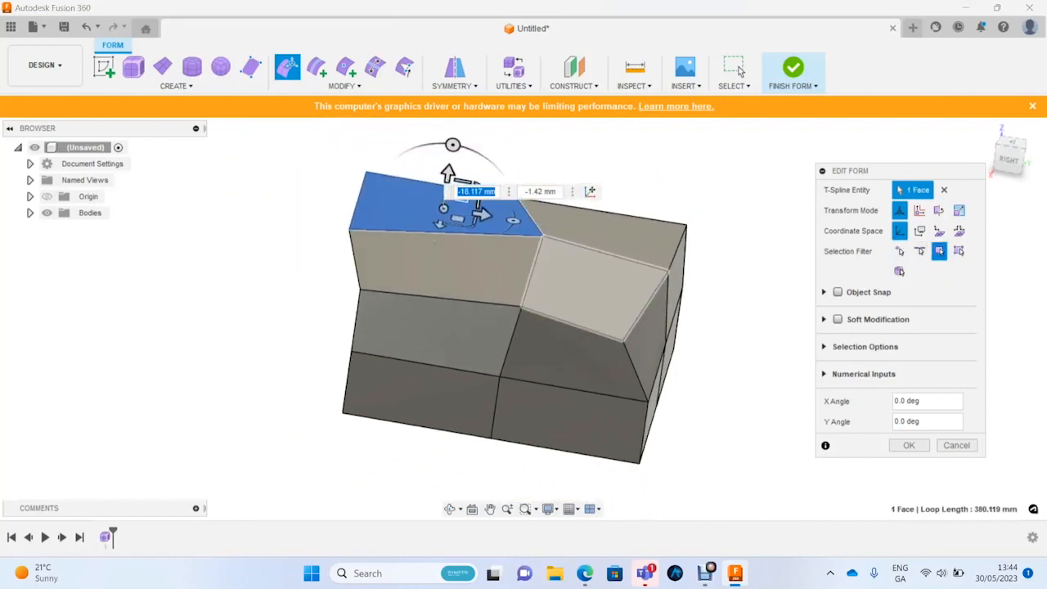
pyautogui.click(909, 445)
# Step: Try inserting a single edge loop beside the central loop in Exact mode at location 0.50, and undo it
pyautogui.scroll(-3, 850, 413)
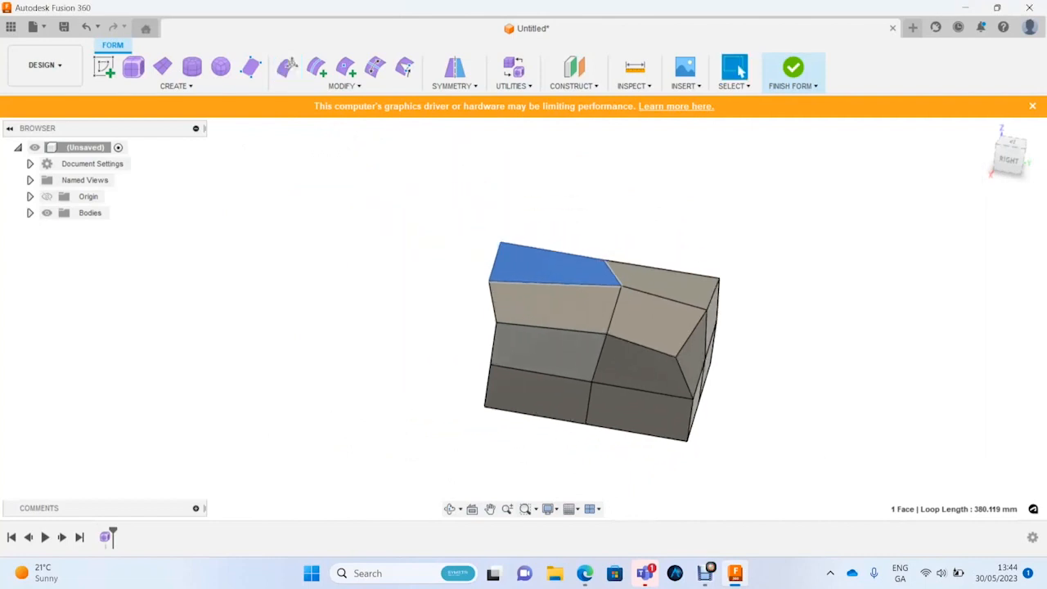
pyautogui.keyDown('shift'); pyautogui.moveTo(655, 319); pyautogui.dragTo(736, 352, button='middle'); pyautogui.keyUp('shift')
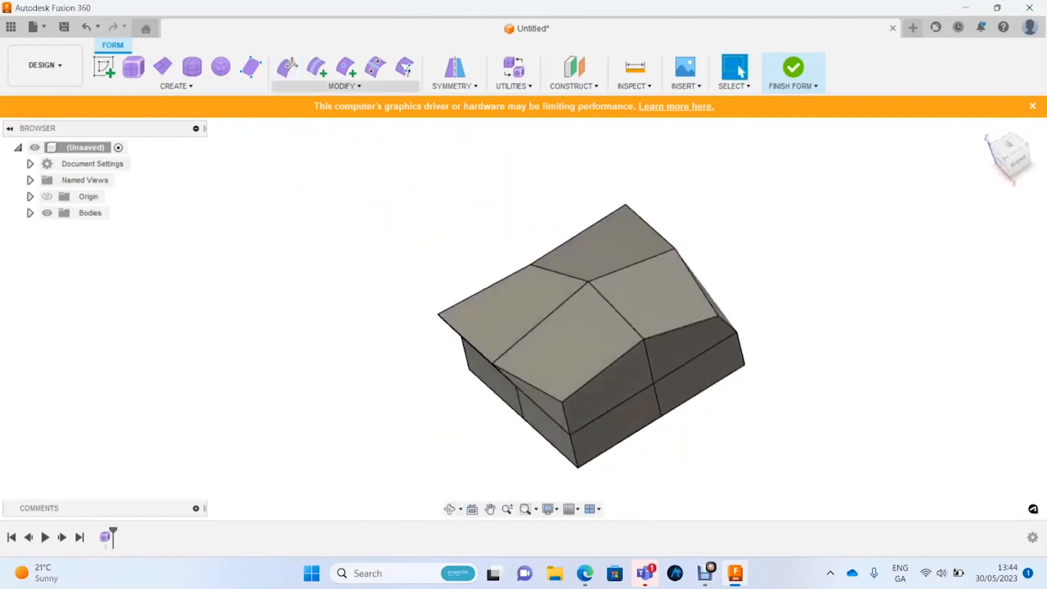
pyautogui.click(344, 86)
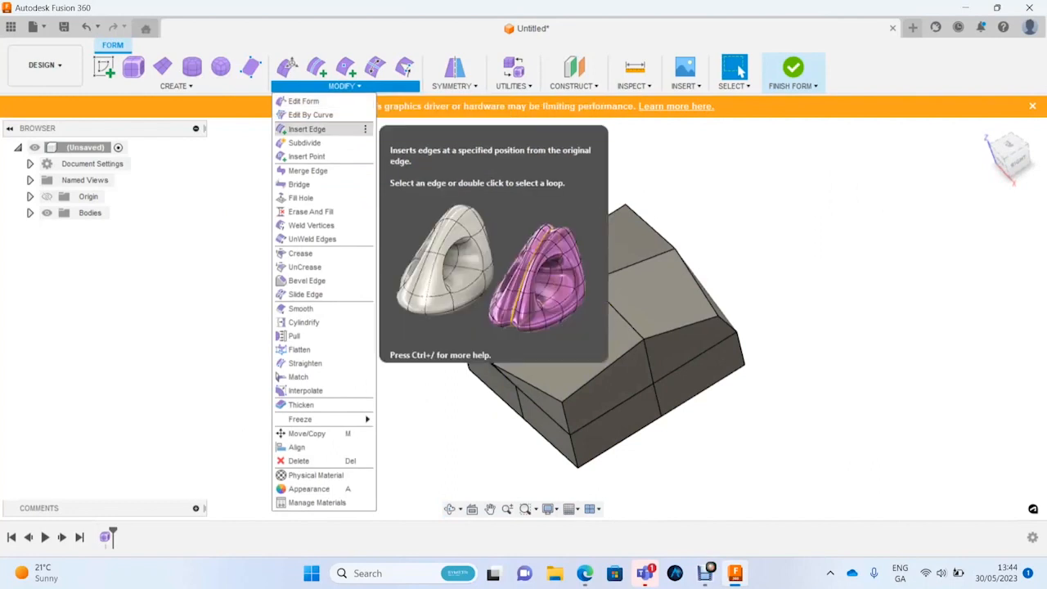
pyautogui.click(307, 130)
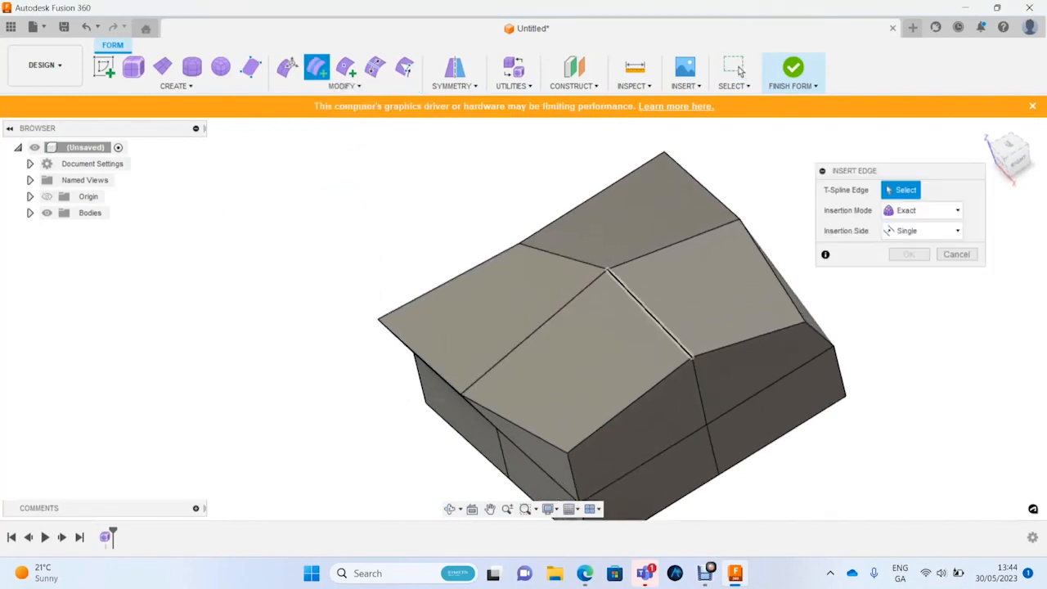
pyautogui.click(650, 314)
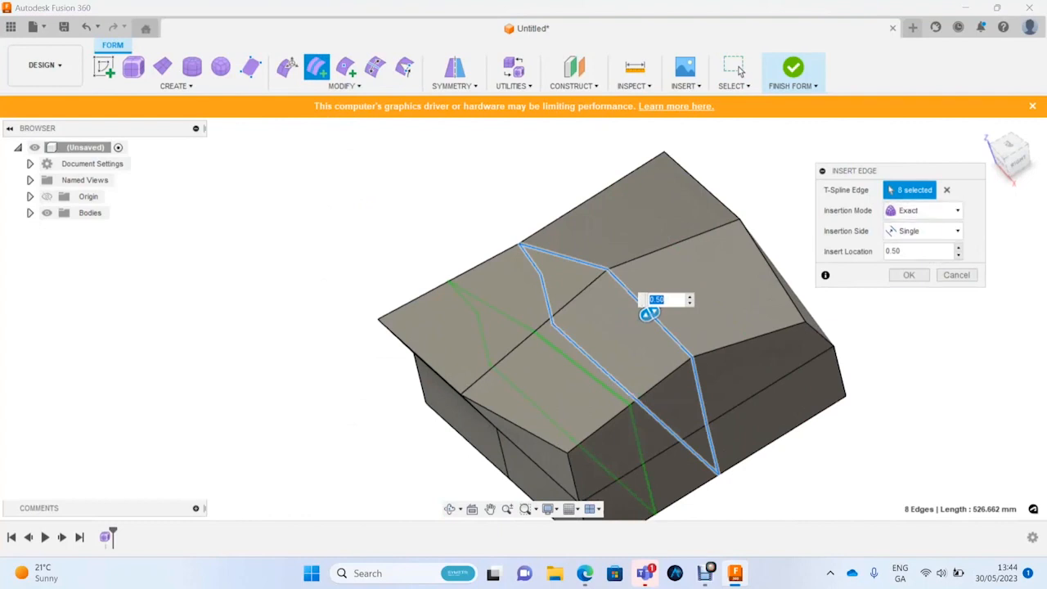
pyautogui.click(923, 210)
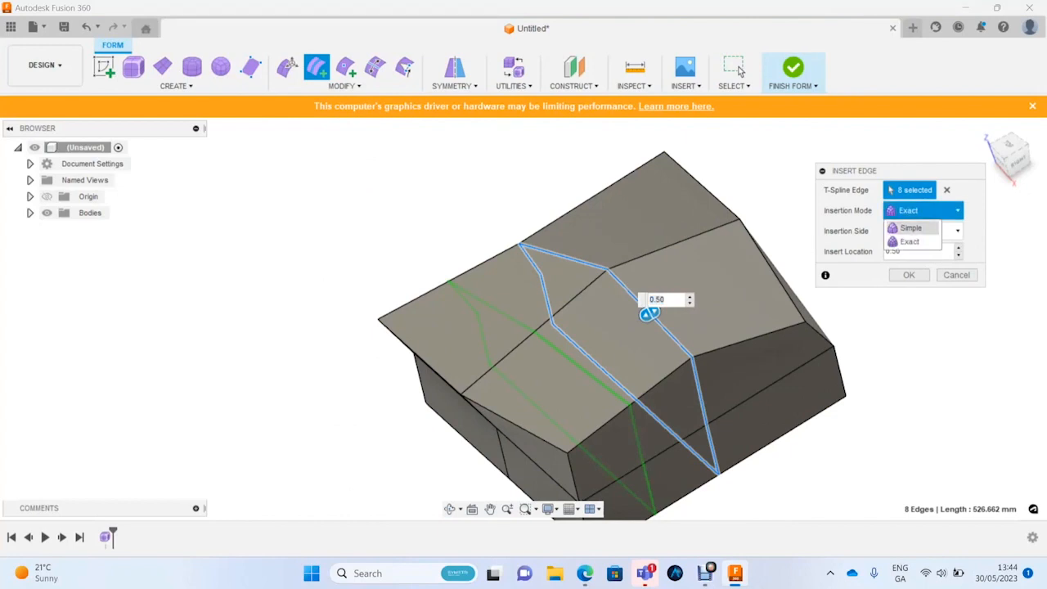
pyautogui.click(909, 241)
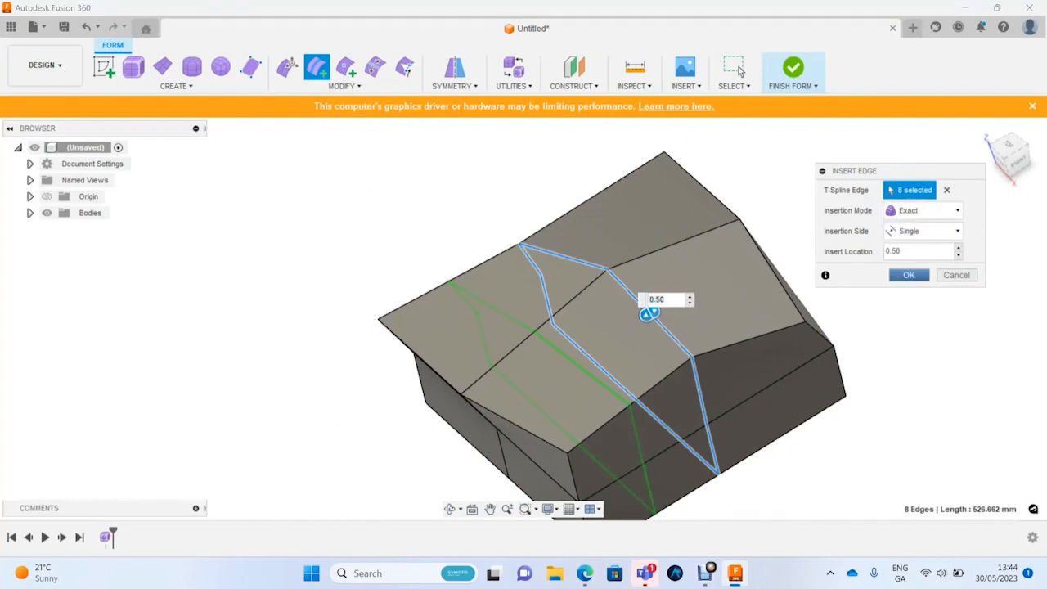
pyautogui.press('Return')
pyautogui.moveTo(576, 368)
pyautogui.keyDown('shift'); pyautogui.mouseDown(button='middle')
pyautogui.moveTo(655, 336)
pyautogui.moveTo(568, 372)
pyautogui.moveTo(577, 376)
pyautogui.mouseUp(button='middle'); pyautogui.keyUp('shift')
pyautogui.hotkey('ctrl', 'z')
# Step: Insert edge loops on both sides of the central edge loop in Simple mode at location 0.1
pyautogui.click(344, 86)
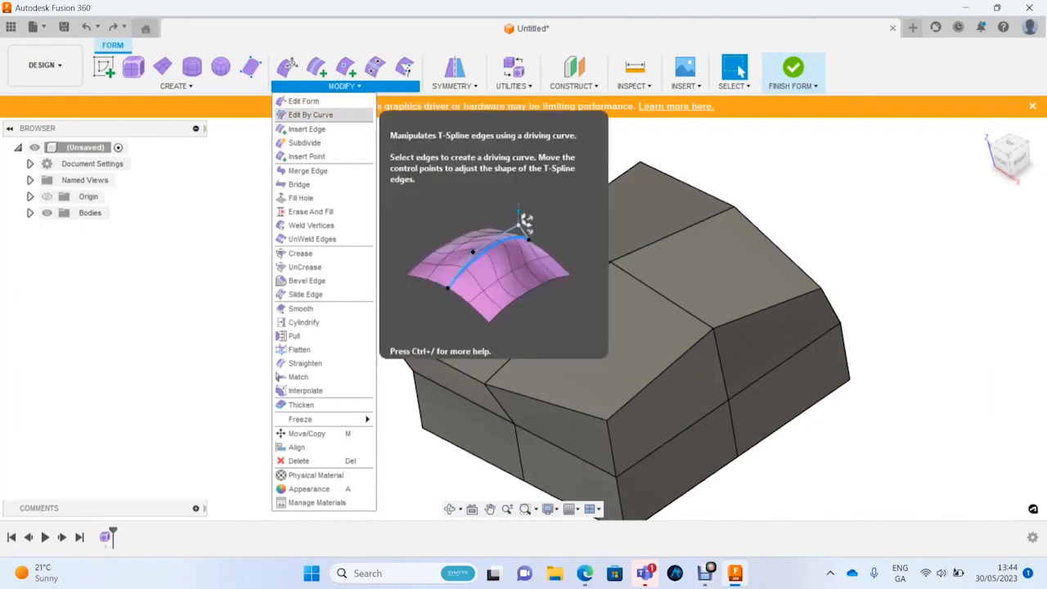
pyautogui.click(306, 128)
pyautogui.click(924, 210)
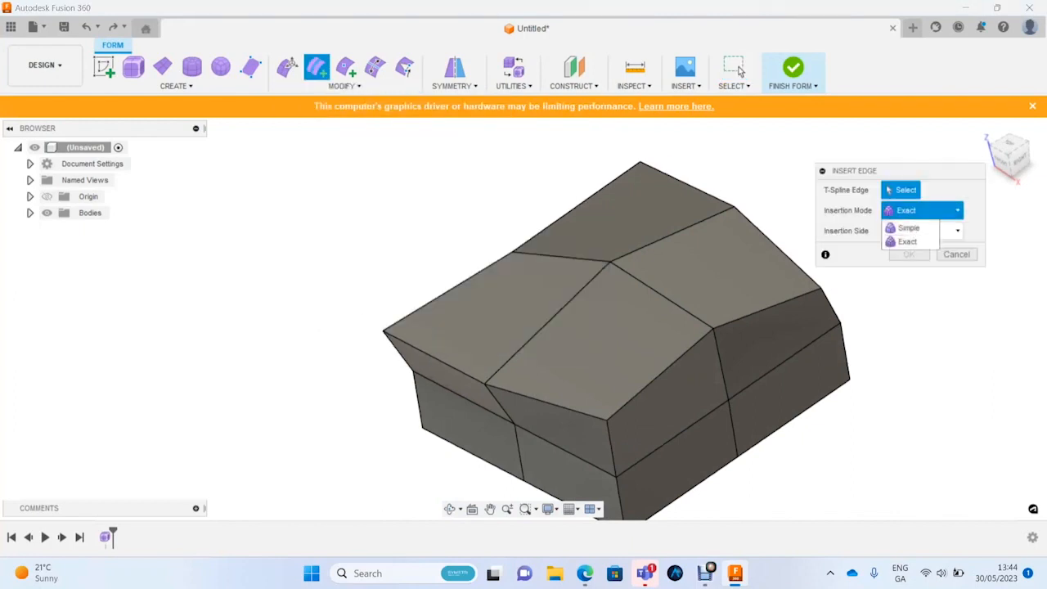
pyautogui.click(907, 226)
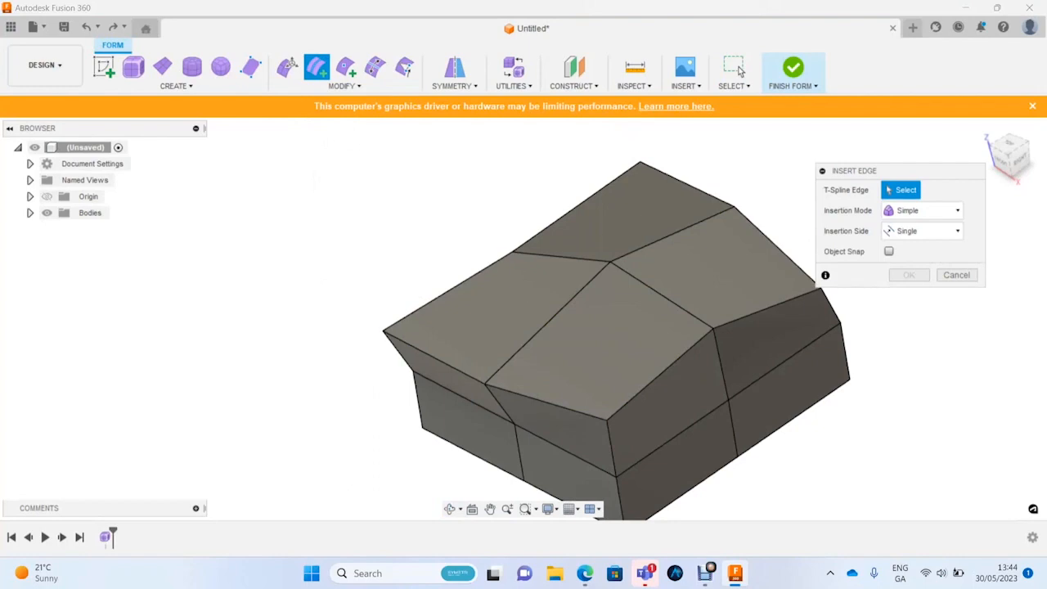
pyautogui.doubleClick(659, 295)
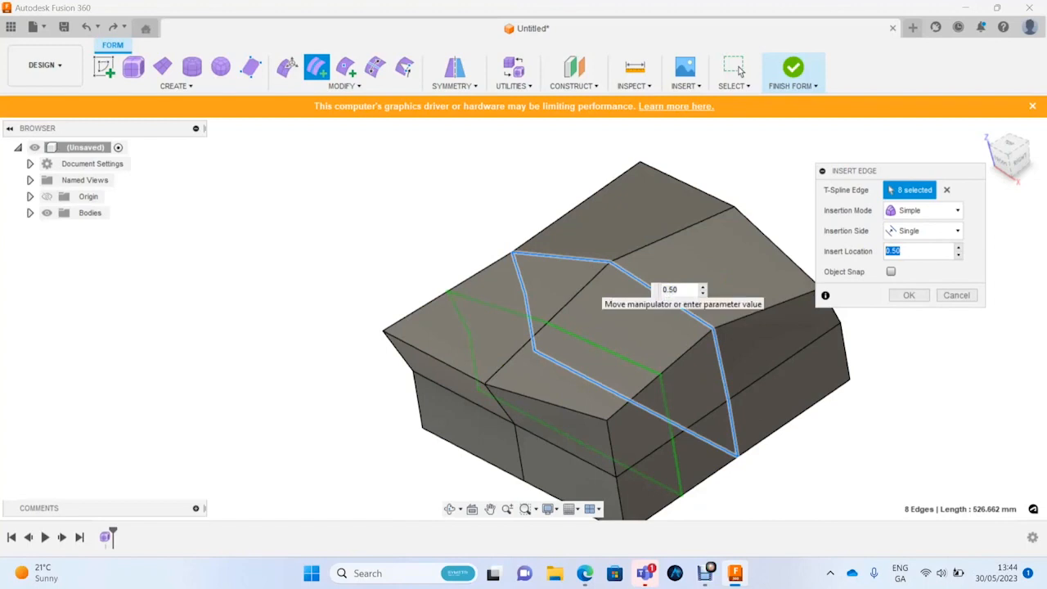
pyautogui.write('1')
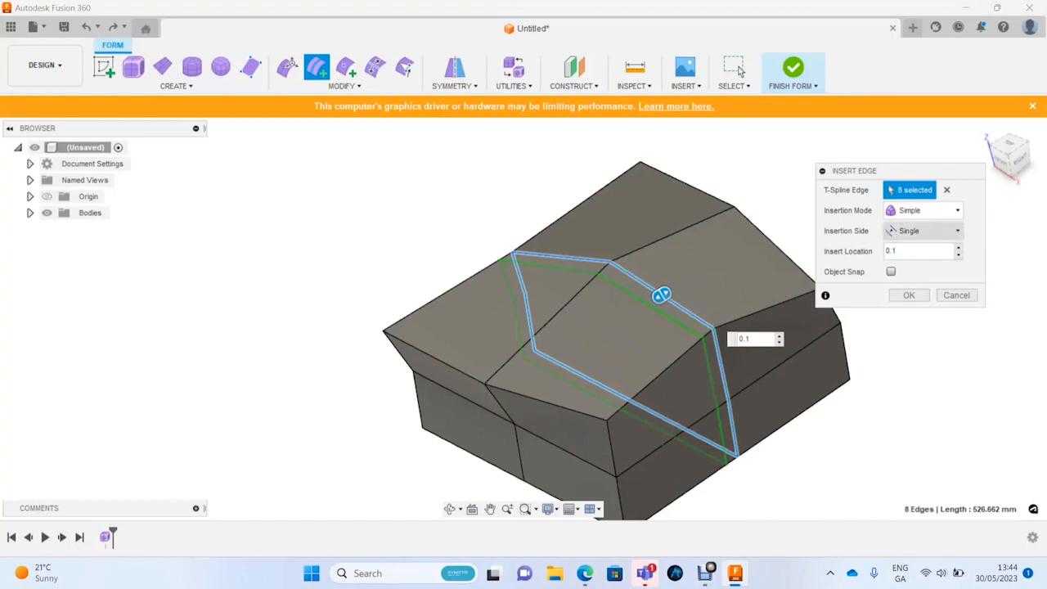
pyautogui.click(924, 231)
pyautogui.click(908, 260)
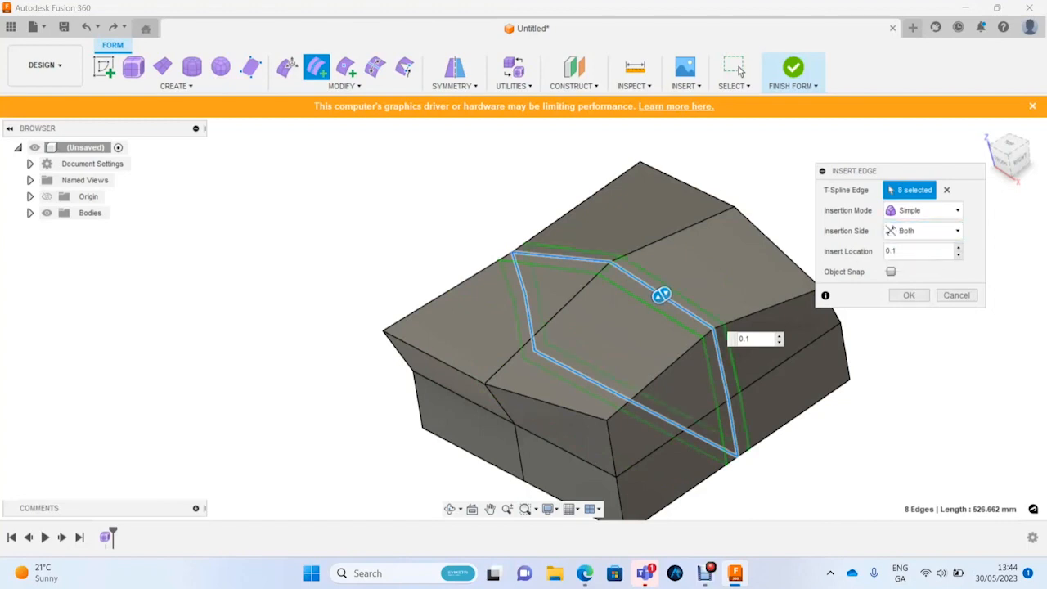
pyautogui.press('Return')
# Step: Examine the inserted edges in smooth display, and return the form to box display
pyautogui.keyDown('shift'); pyautogui.moveTo(622, 350); pyautogui.dragTo(515, 274, button='middle'); pyautogui.keyUp('shift')
pyautogui.click(736, 69)
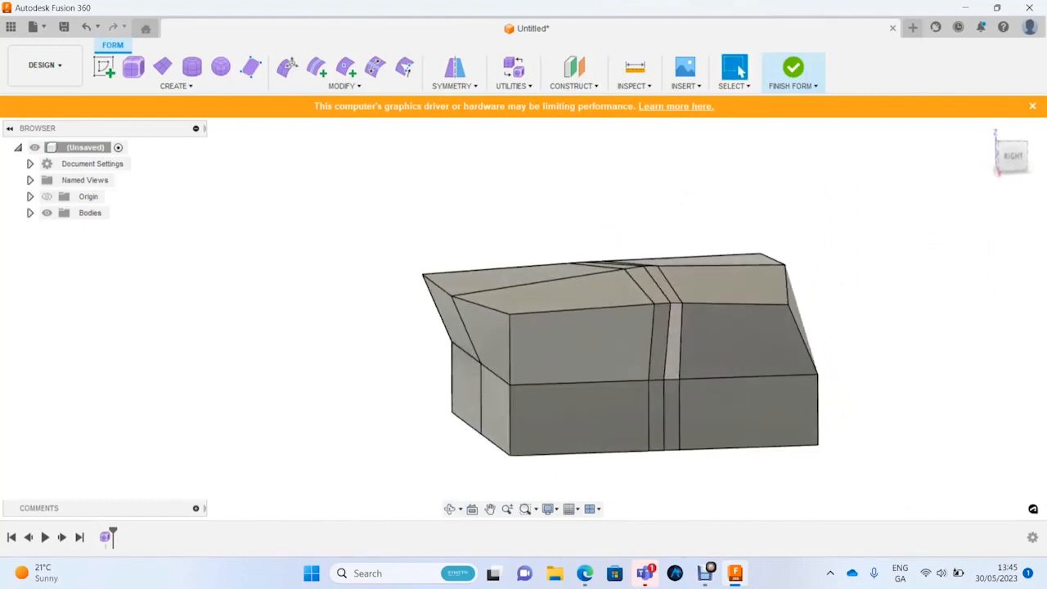
pyautogui.hotkey('alt', '3')
pyautogui.keyDown('shift'); pyautogui.moveTo(654, 270); pyautogui.dragTo(630, 311, button='middle'); pyautogui.keyUp('shift')
pyautogui.scroll(3, 668, 301)
pyautogui.hotkey('alt', '1')
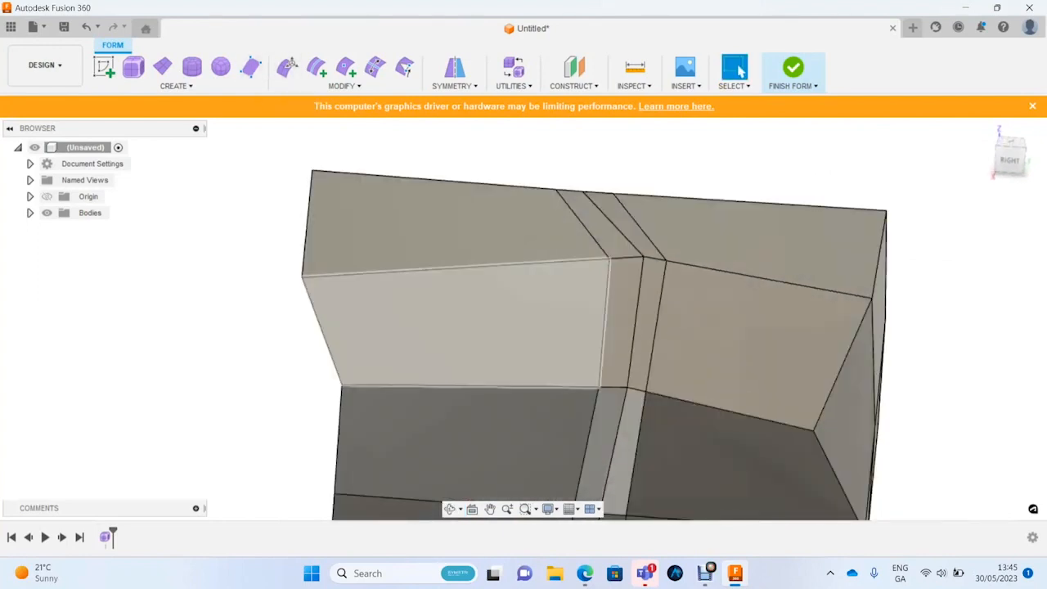
# Step: Use Edit Form with only edges selectable to raise the two central top edges between the inserted loops by about 8.669 mm
pyautogui.click(287, 66)
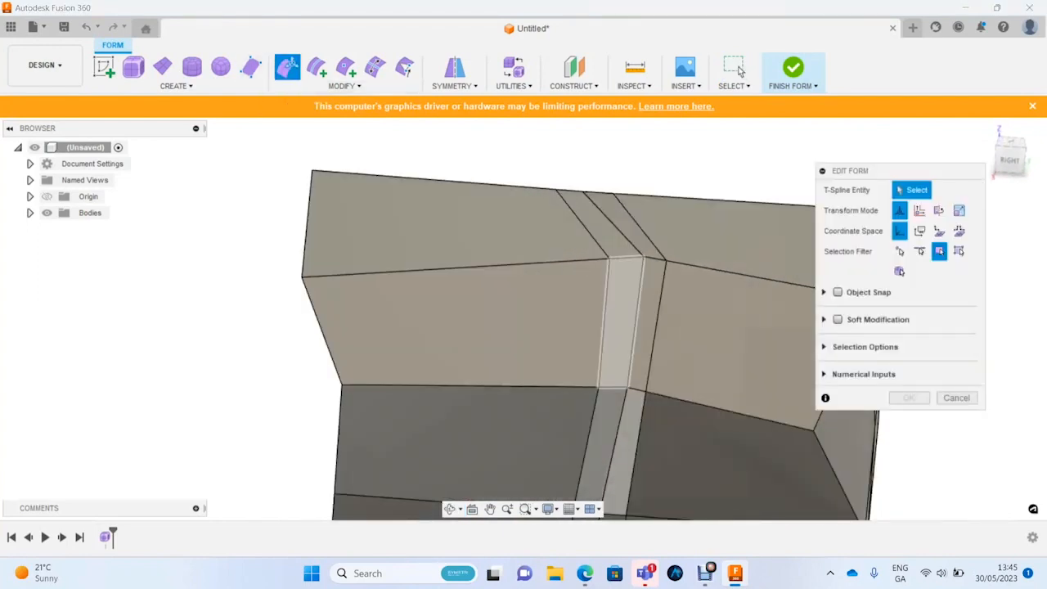
pyautogui.click(640, 327)
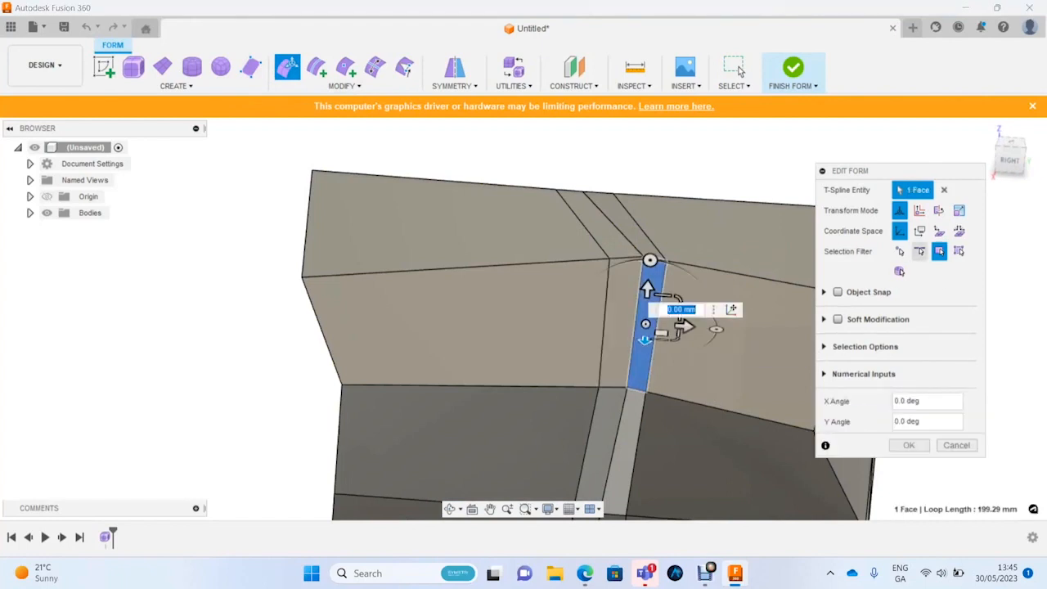
pyautogui.click(920, 251)
pyautogui.click(623, 310)
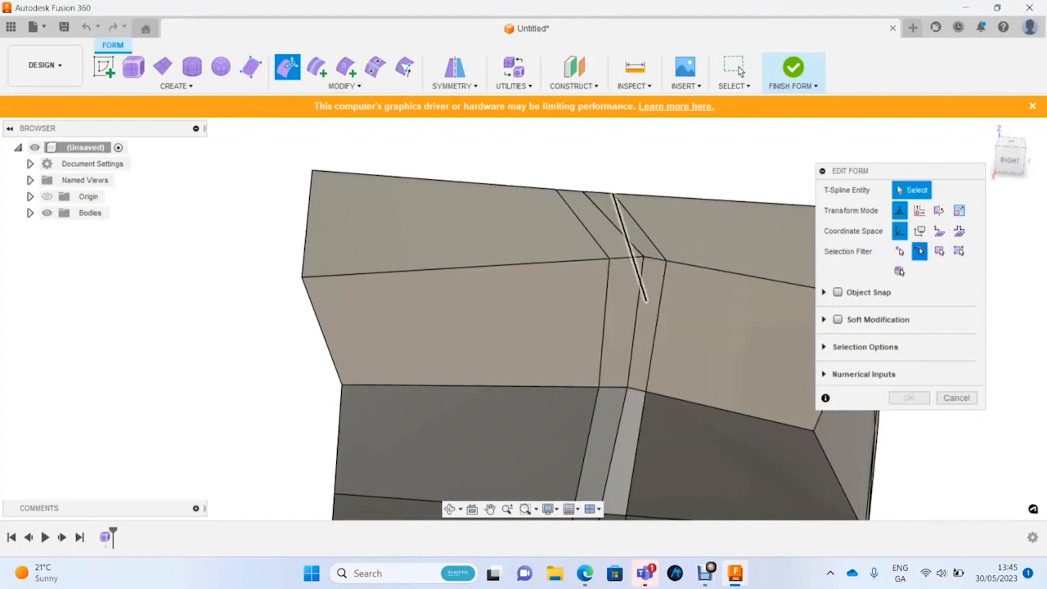
pyautogui.click(635, 322)
pyautogui.keyDown('shift'); pyautogui.click(607, 219); pyautogui.keyUp('shift')
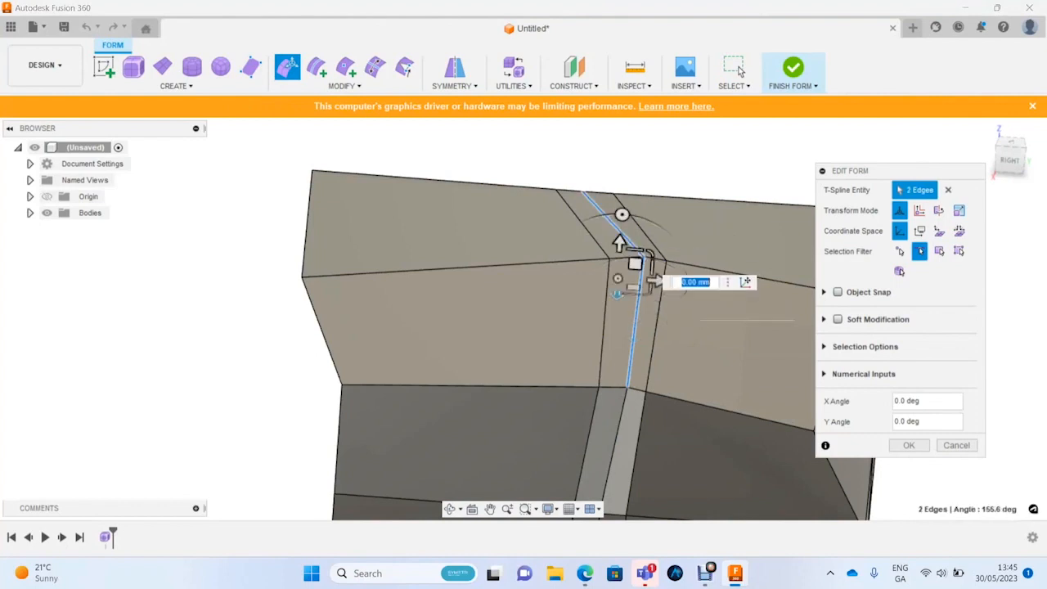
pyautogui.moveTo(619, 242); pyautogui.dragTo(620, 222)
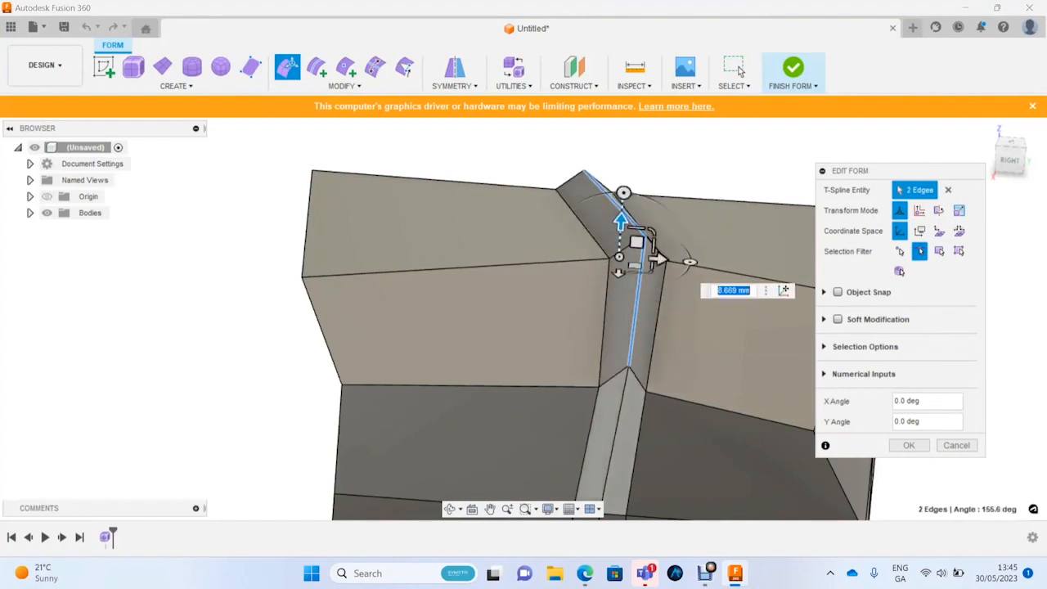
# Step: Move the full edge loops on both sides of the raised central ridge closer to it, the right one by about -2.742 and 0.59 mm
pyautogui.click(605, 290)
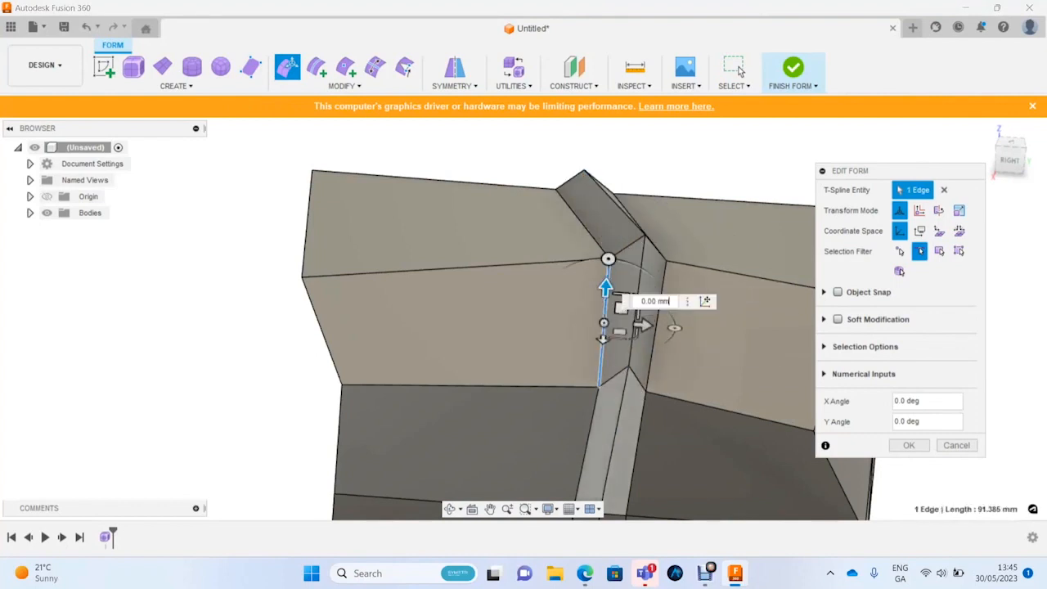
pyautogui.doubleClick(606, 290)
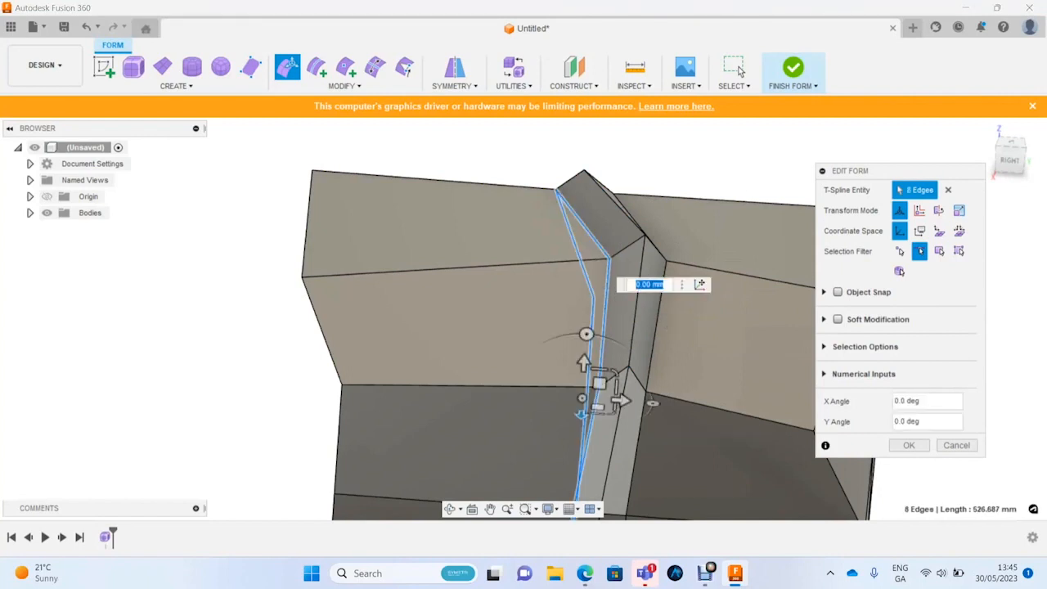
pyautogui.moveTo(600, 383); pyautogui.dragTo(626, 375)
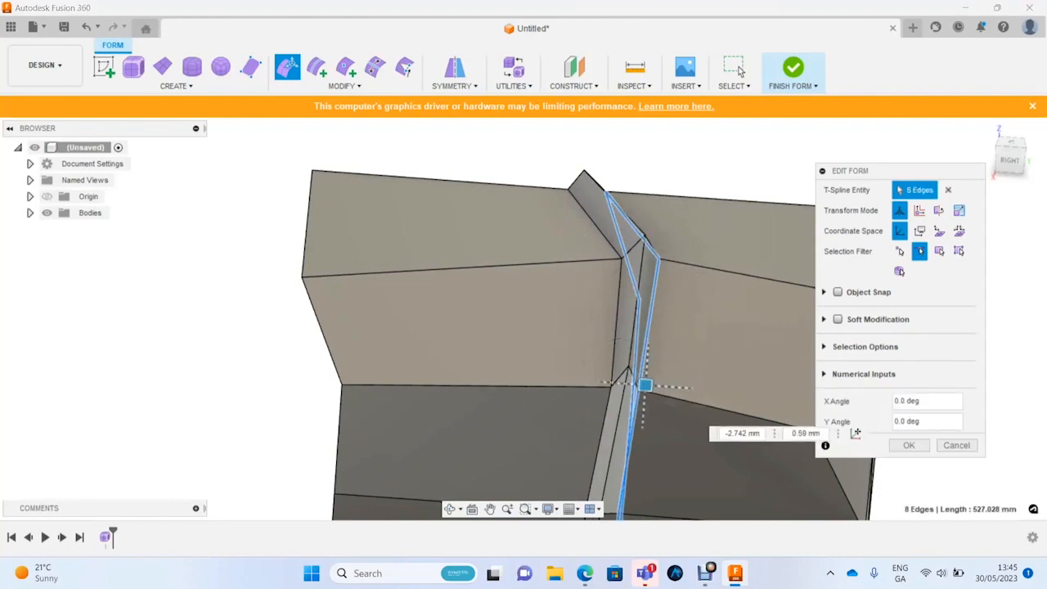
pyautogui.scroll(3, 633, 283)
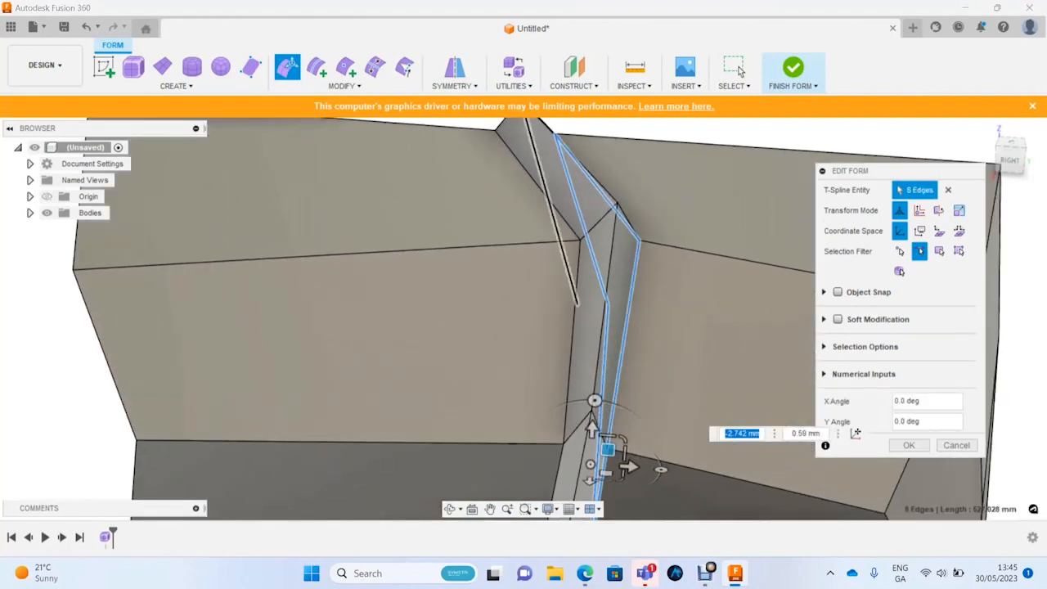
pyautogui.keyDown('shift'); pyautogui.moveTo(584, 300); pyautogui.dragTo(611, 305, button='middle'); pyautogui.keyUp('shift')
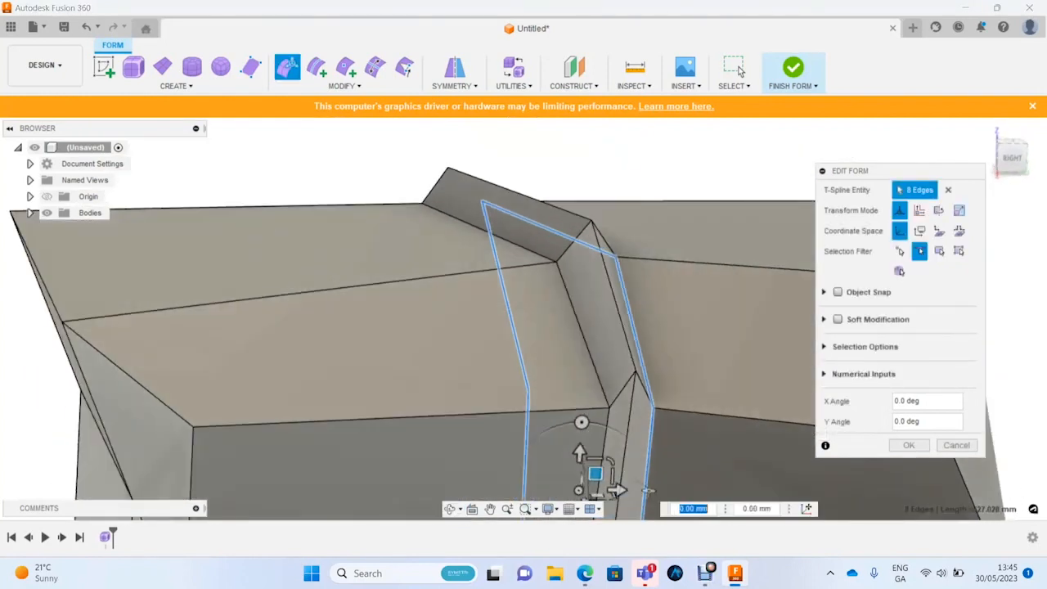
pyautogui.click(734, 69)
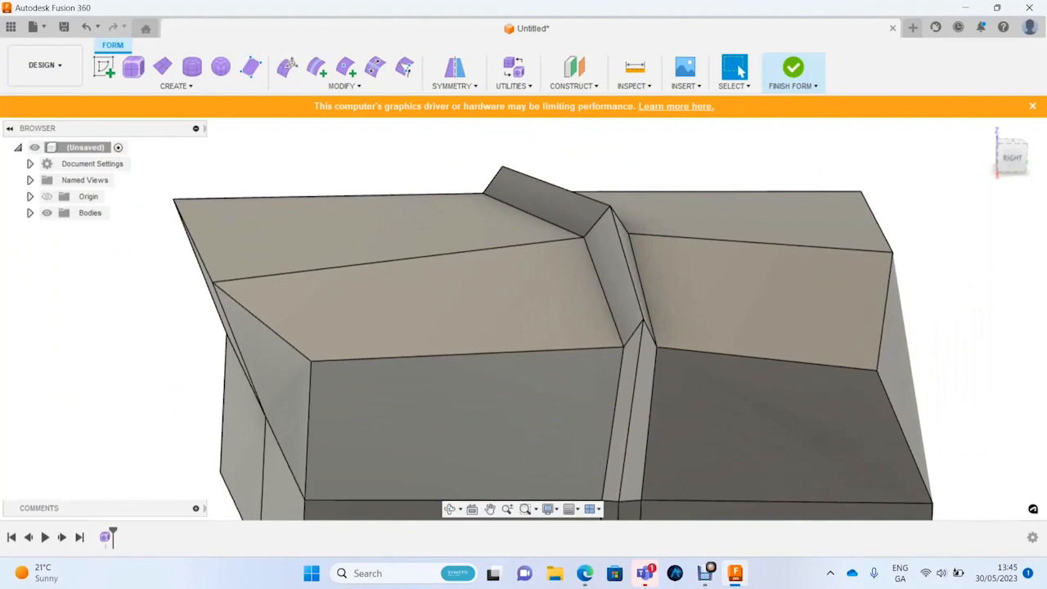
# Step: Examine the narrowed ridge in smooth display, and return the form to box display
pyautogui.hotkey('alt', '3')
pyautogui.keyDown('shift'); pyautogui.moveTo(572, 343); pyautogui.dragTo(608, 318, button='middle'); pyautogui.keyUp('shift')
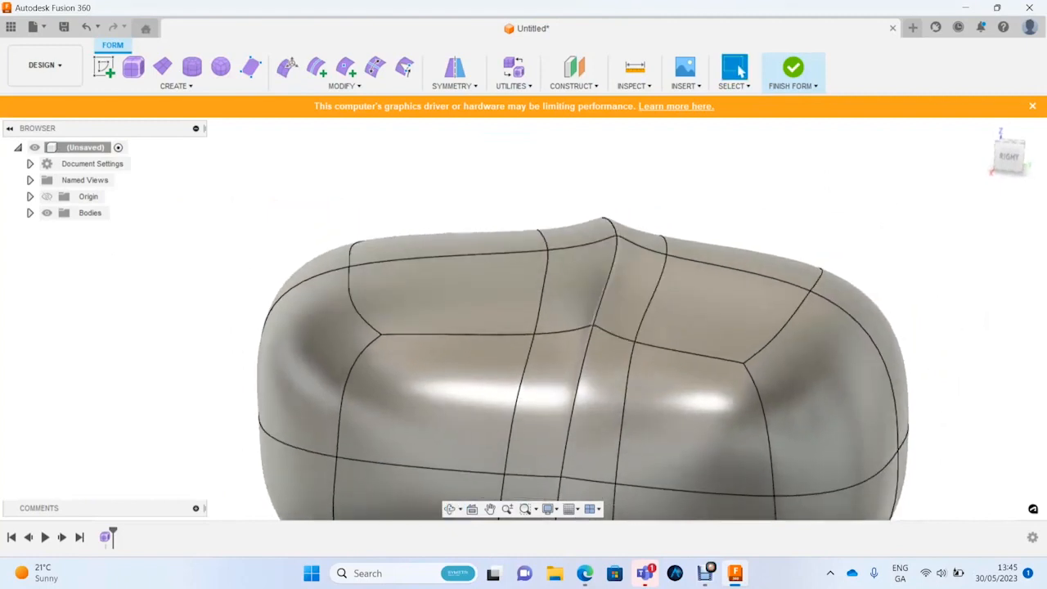
pyautogui.keyDown('shift'); pyautogui.moveTo(523, 188); pyautogui.dragTo(620, 206, button='middle'); pyautogui.keyUp('shift')
pyautogui.hotkey('alt', '1')
pyautogui.scroll(-2, 620, 206)
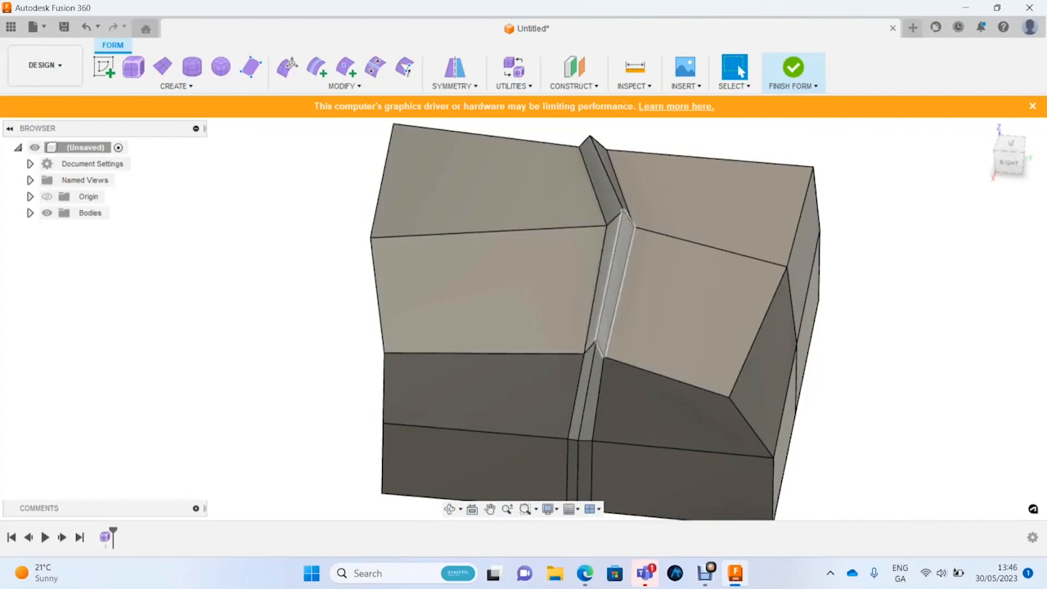
# Step: Insert a single edge loop outside the ridge's left edge loop in Simple mode at location -0.118
pyautogui.scroll(5, 603, 287)
pyautogui.click(317, 67)
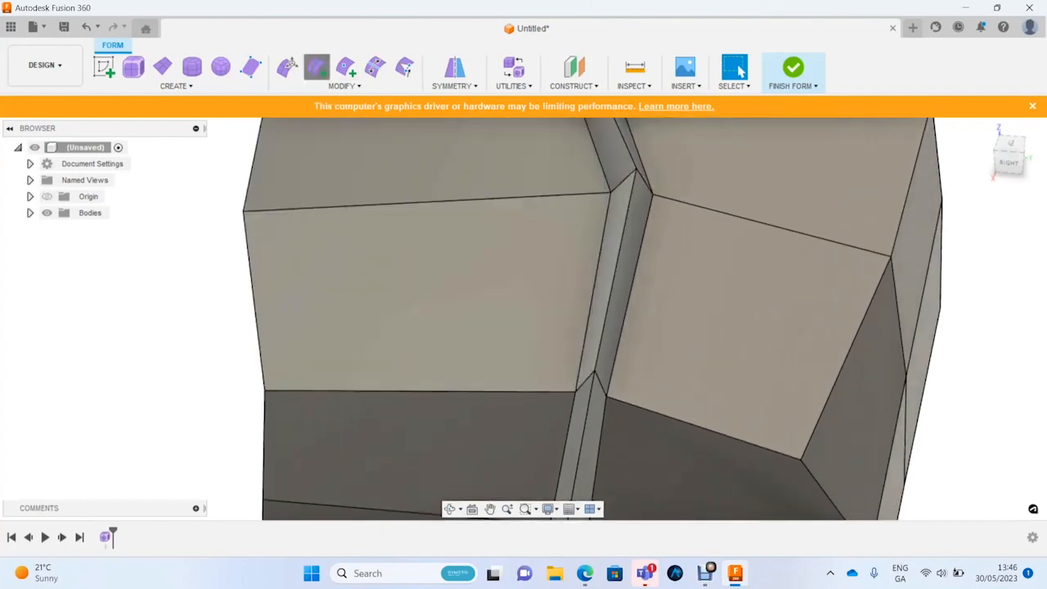
pyautogui.doubleClick(598, 156)
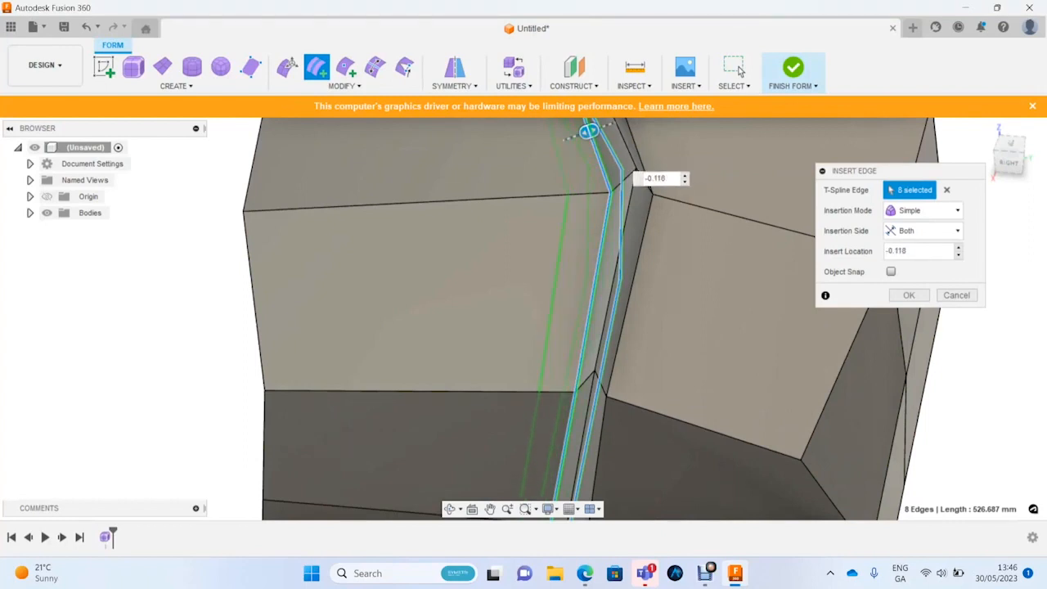
pyautogui.click(910, 249)
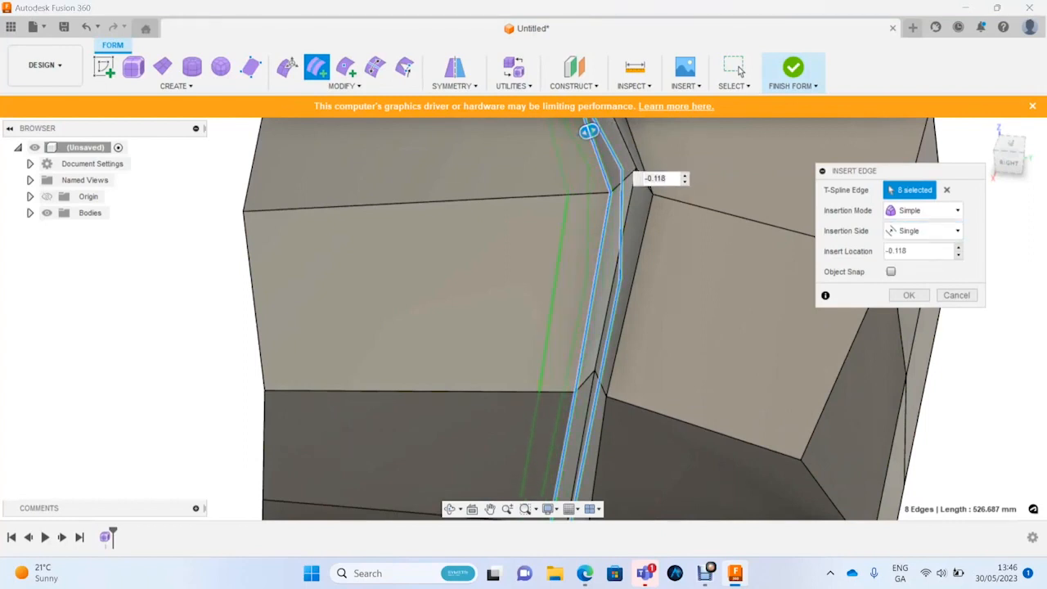
pyautogui.click(908, 294)
# Step: Use Edit Form to widen the body's horizontal mid-height edge loop outward across its width, and clear the selection
pyautogui.scroll(-4, 736, 241)
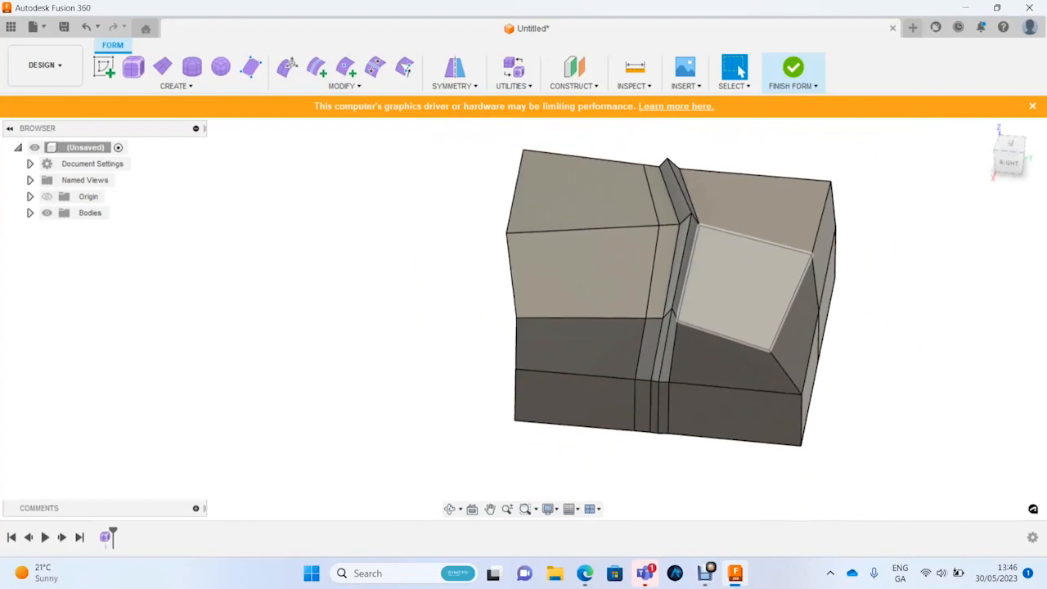
pyautogui.scroll(2, 658, 225)
pyautogui.scroll(-2, 744, 292)
pyautogui.keyDown('shift'); pyautogui.moveTo(745, 291); pyautogui.dragTo(695, 302, button='middle'); pyautogui.keyUp('shift')
pyautogui.scroll(-1, 612, 343)
pyautogui.keyDown('shift'); pyautogui.moveTo(614, 347); pyautogui.dragTo(657, 352, button='middle'); pyautogui.keyUp('shift')
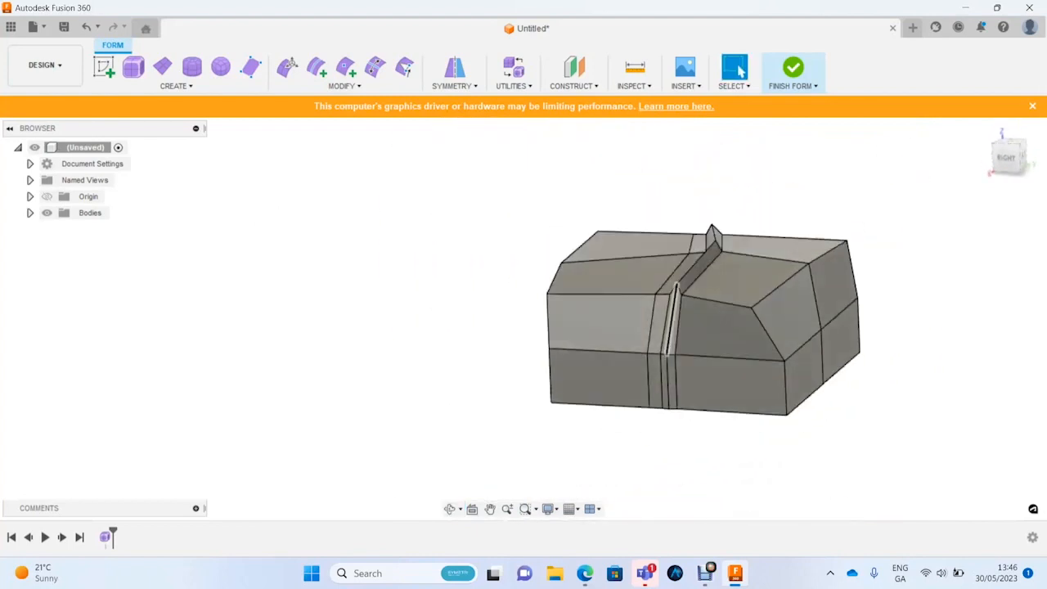
pyautogui.scroll(5, 657, 351)
pyautogui.scroll(2, 725, 317)
pyautogui.keyDown('shift'); pyautogui.moveTo(674, 270); pyautogui.dragTo(622, 270, button='middle'); pyautogui.keyUp('shift')
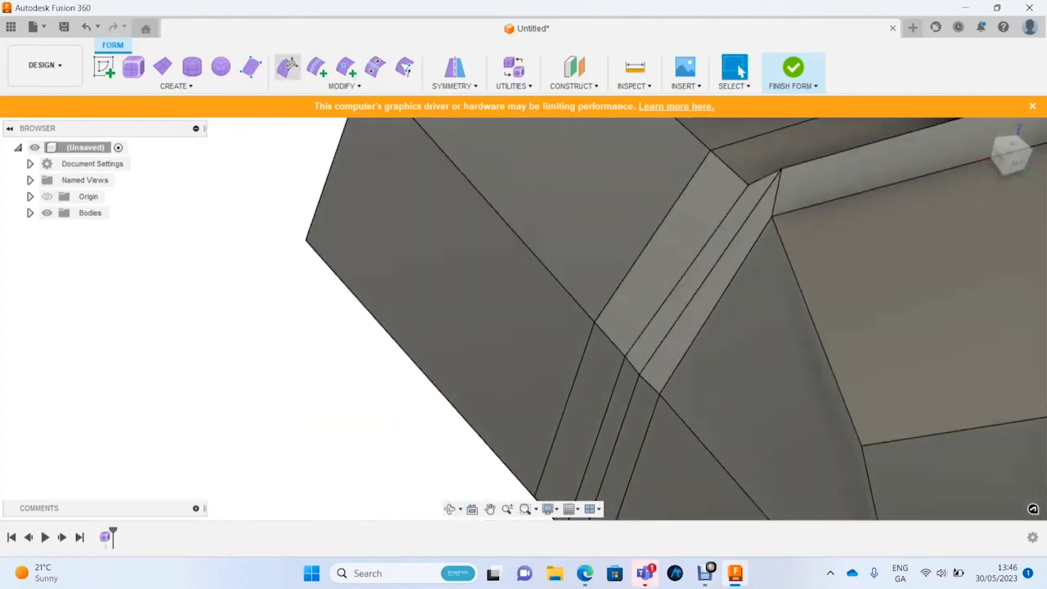
pyautogui.click(287, 67)
pyautogui.doubleClick(605, 336)
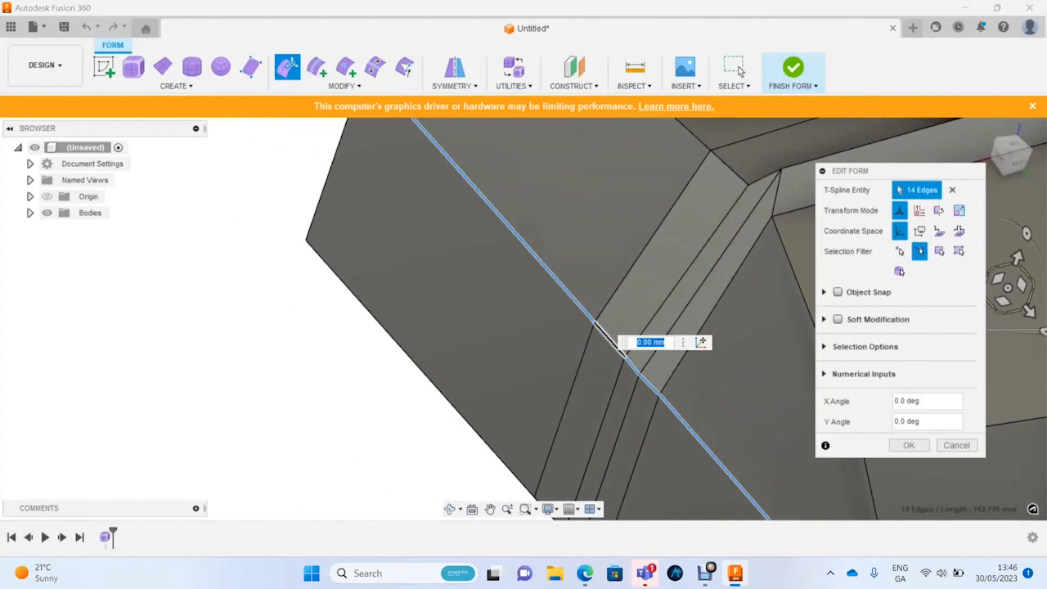
pyautogui.scroll(-6, 792, 290)
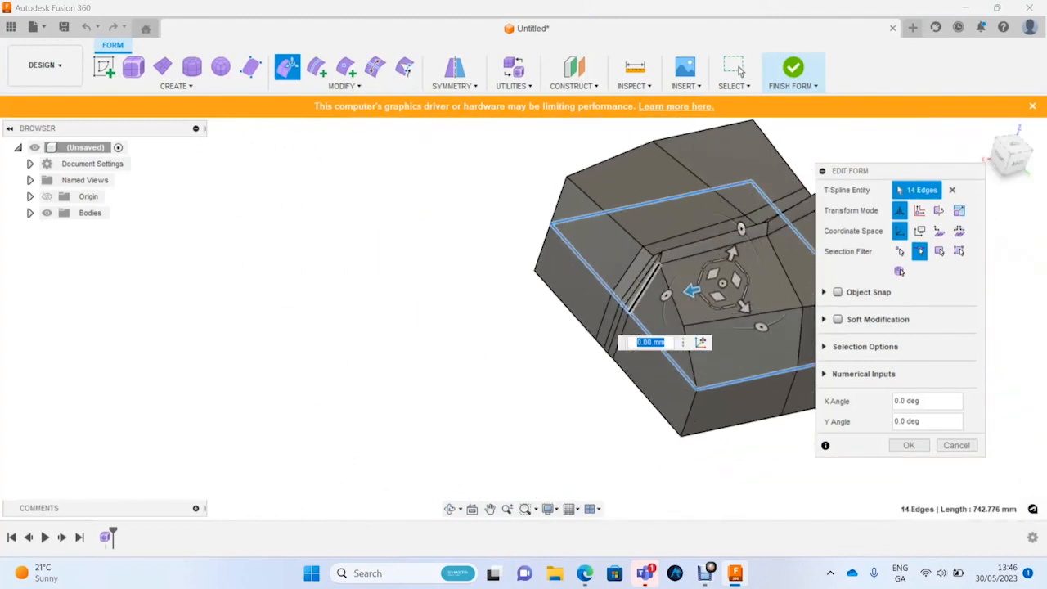
pyautogui.moveTo(748, 279); pyautogui.dragTo(775, 304)
pyautogui.press('Return')
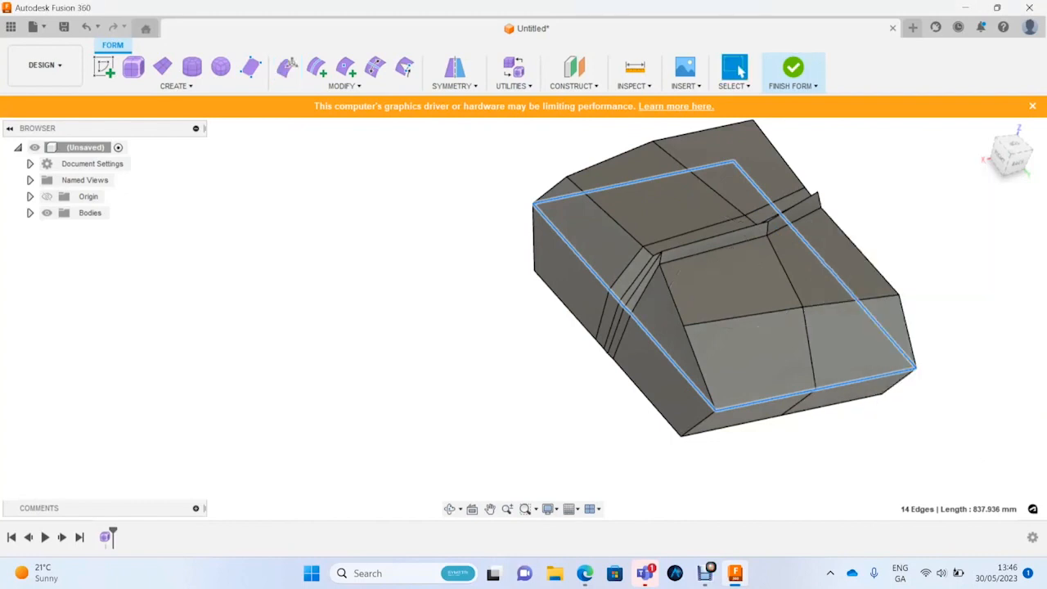
pyautogui.press('Escape')
# Step: Use Edit Form with all entity types selectable to raise the misaligned central vertex on the side's mid-height loop by about 0.387 mm
pyautogui.keyDown('shift'); pyautogui.moveTo(670, 352); pyautogui.dragTo(769, 335, button='middle'); pyautogui.keyUp('shift')
pyautogui.scroll(3, 771, 356)
pyautogui.scroll(4, 711, 343)
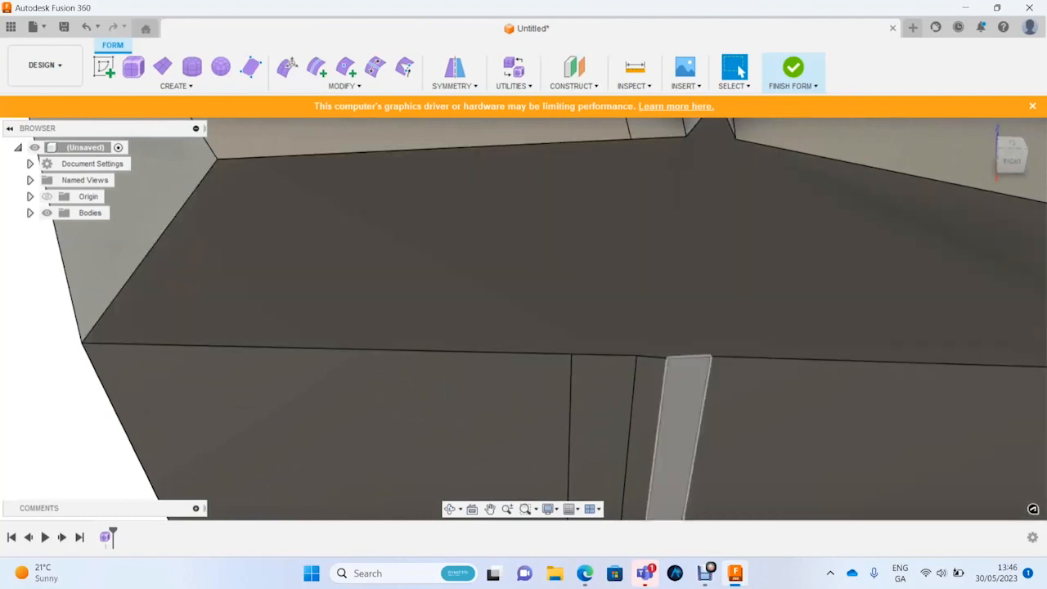
pyautogui.scroll(-3, 661, 298)
pyautogui.moveTo(661, 299); pyautogui.dragTo(654, 236, button='middle')
pyautogui.scroll(3, 669, 359)
pyautogui.keyDown('shift'); pyautogui.moveTo(669, 360); pyautogui.dragTo(688, 279, button='middle'); pyautogui.keyUp('shift')
pyautogui.scroll(-2, 686, 278)
pyautogui.scroll(4, 642, 230)
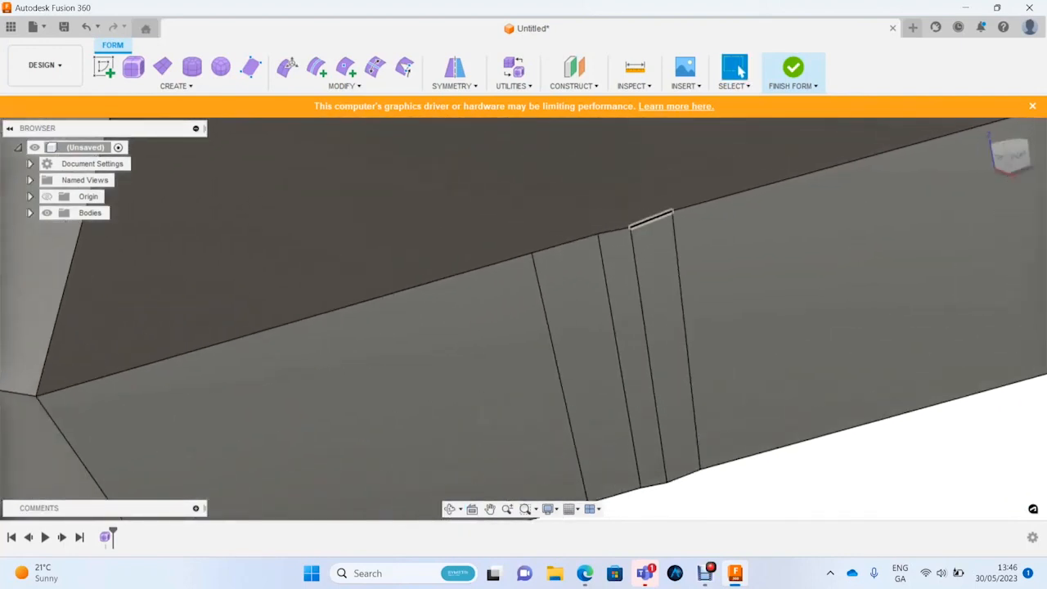
pyautogui.scroll(1, 628, 218)
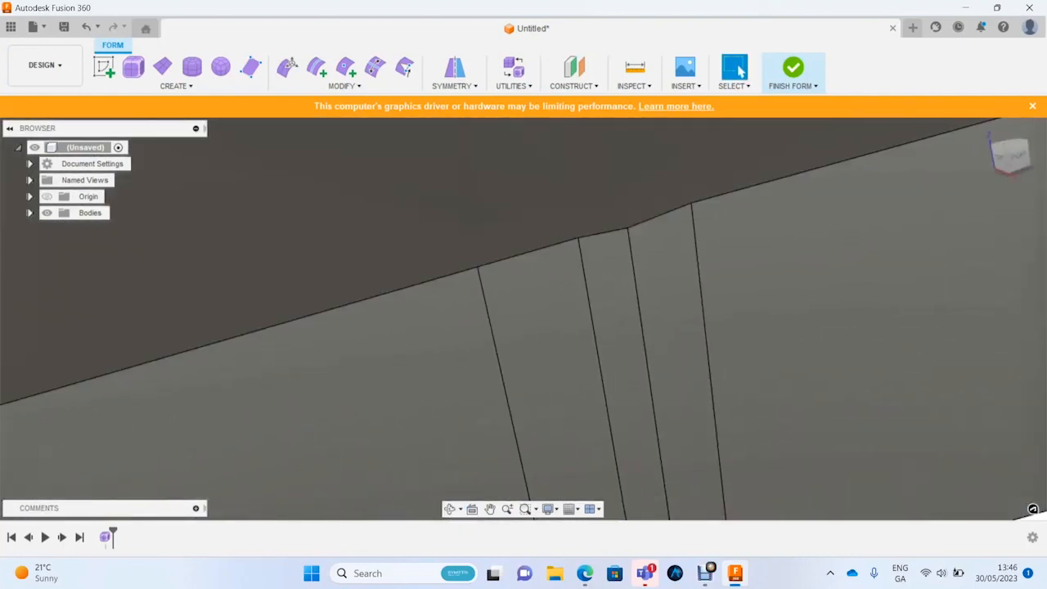
pyautogui.click(290, 66)
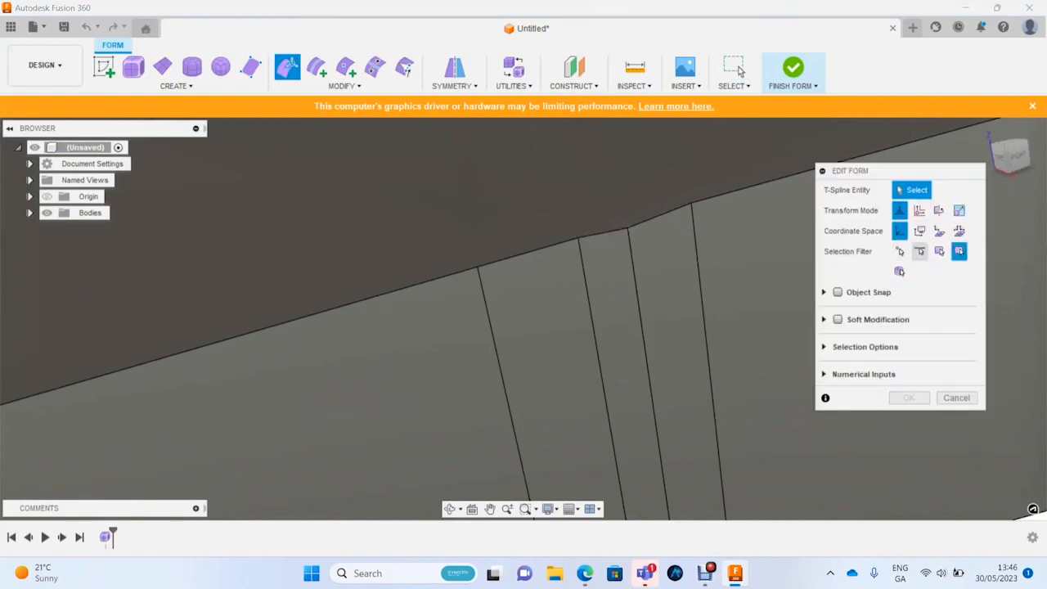
pyautogui.click(627, 228)
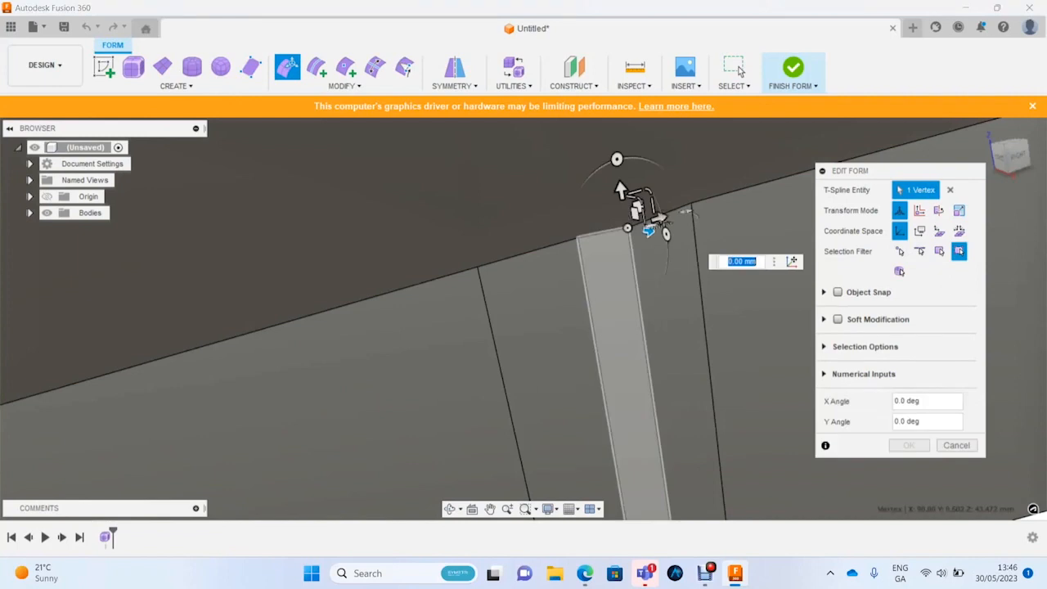
pyautogui.scroll(-1, 607, 239)
pyautogui.scroll(2, 515, 352)
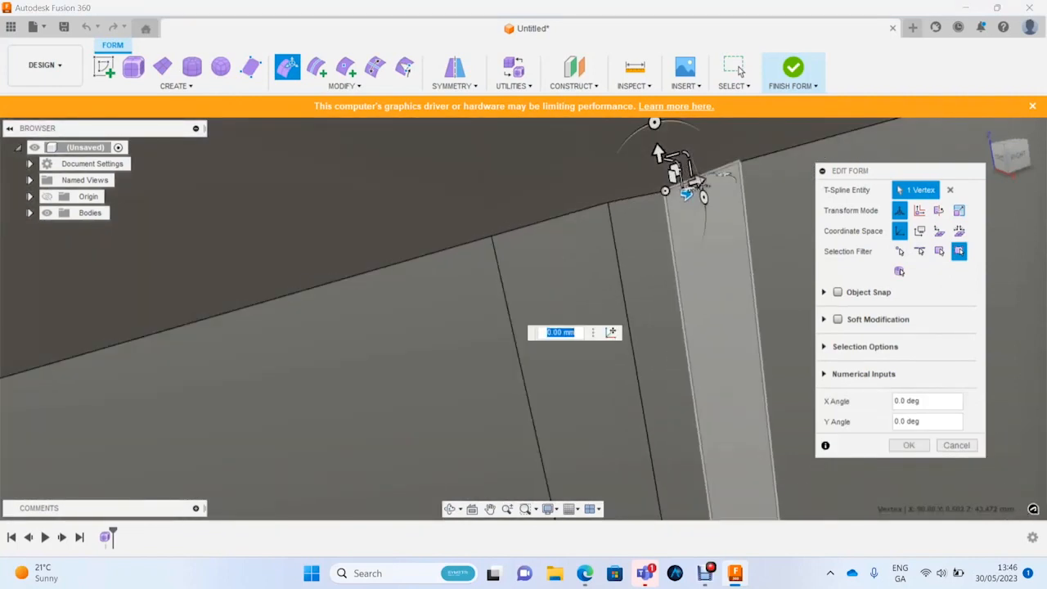
pyautogui.moveTo(658, 153); pyautogui.dragTo(657, 150)
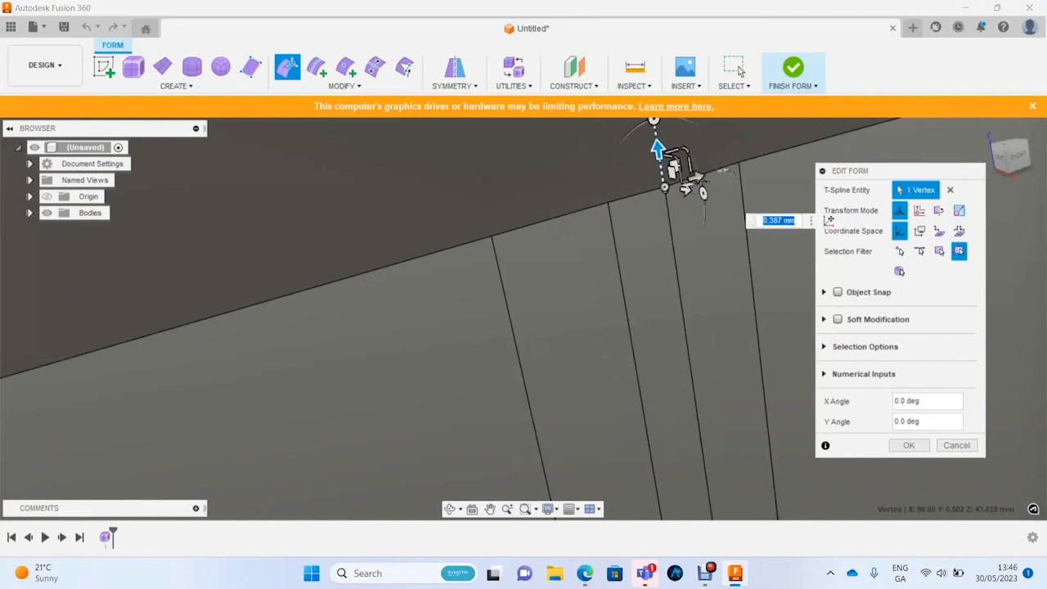
pyautogui.scroll(-3, 696, 348)
pyautogui.click(907, 445)
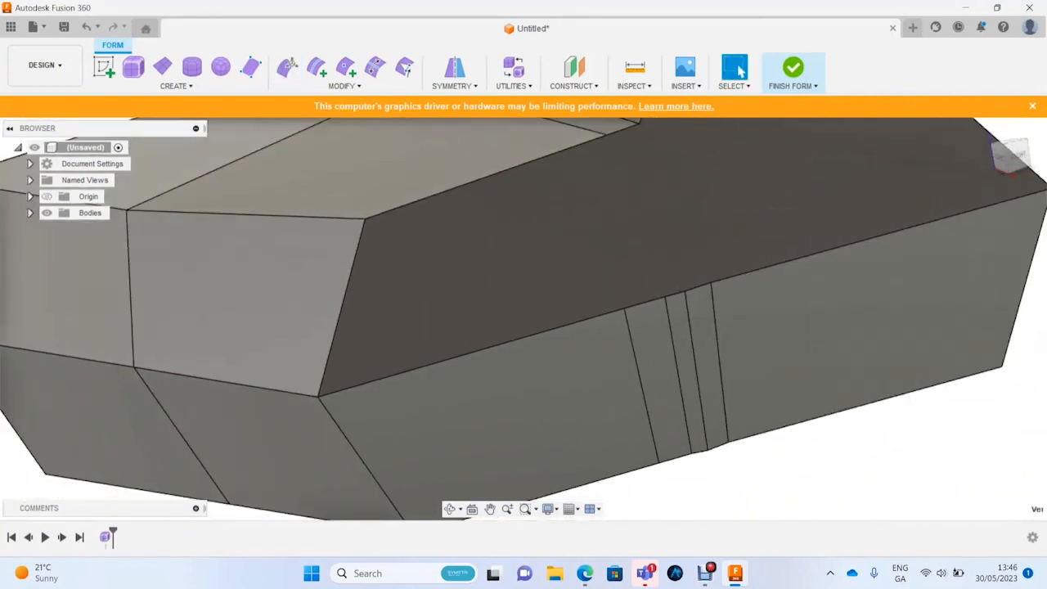
# Step: Examine the alignment of the vertices where the inserted loops cross the side's mid-height edge
pyautogui.scroll(5, 663, 335)
pyautogui.scroll(-1, 571, 326)
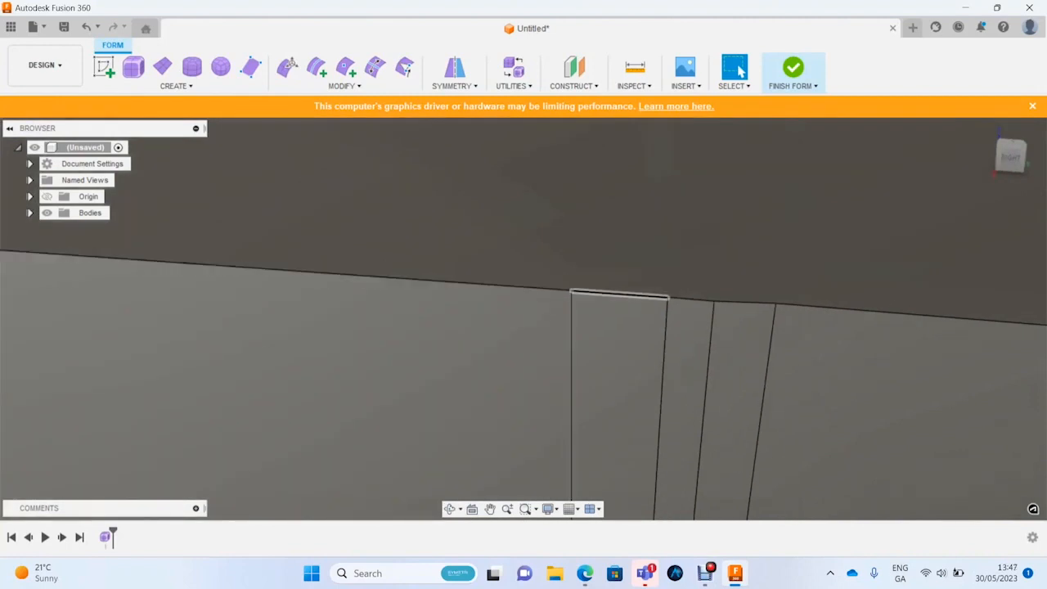
pyautogui.scroll(-5, 572, 294)
pyautogui.moveTo(577, 341)
pyautogui.keyDown('shift'); pyautogui.mouseDown(button='middle')
pyautogui.moveTo(482, 303)
pyautogui.moveTo(564, 286)
pyautogui.moveTo(589, 328)
pyautogui.mouseUp(button='middle'); pyautogui.keyUp('shift')
pyautogui.scroll(3, 589, 156)
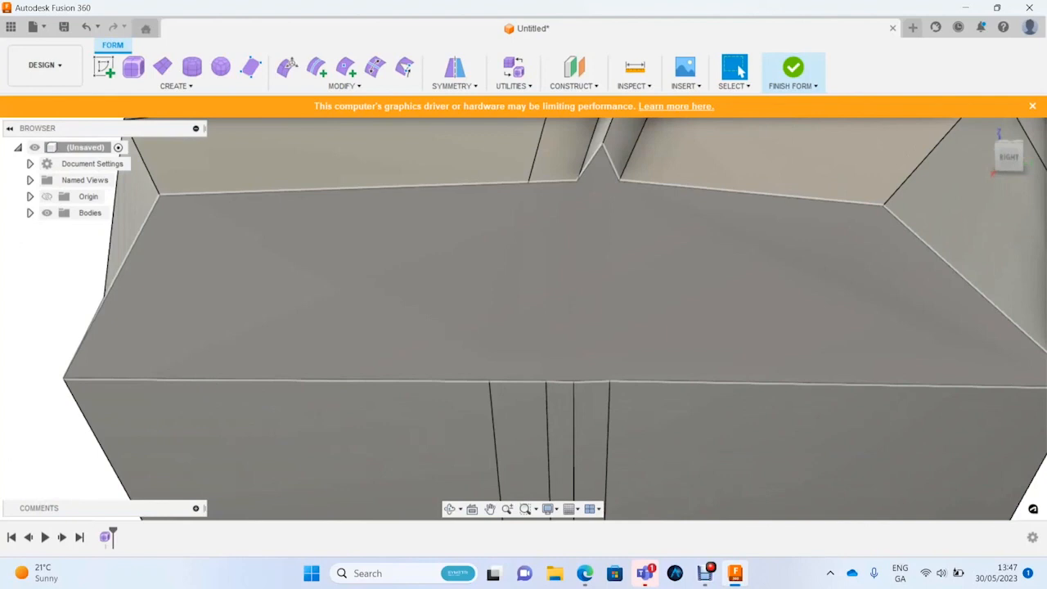
pyautogui.scroll(-4, 556, 262)
pyautogui.keyDown('shift'); pyautogui.moveTo(556, 262); pyautogui.dragTo(644, 319, button='middle'); pyautogui.keyUp('shift')
pyautogui.scroll(-1, 644, 319)
# Step: Examine the whole body in smooth display from several angles, and return the form to box display
pyautogui.hotkey('alt', '3')
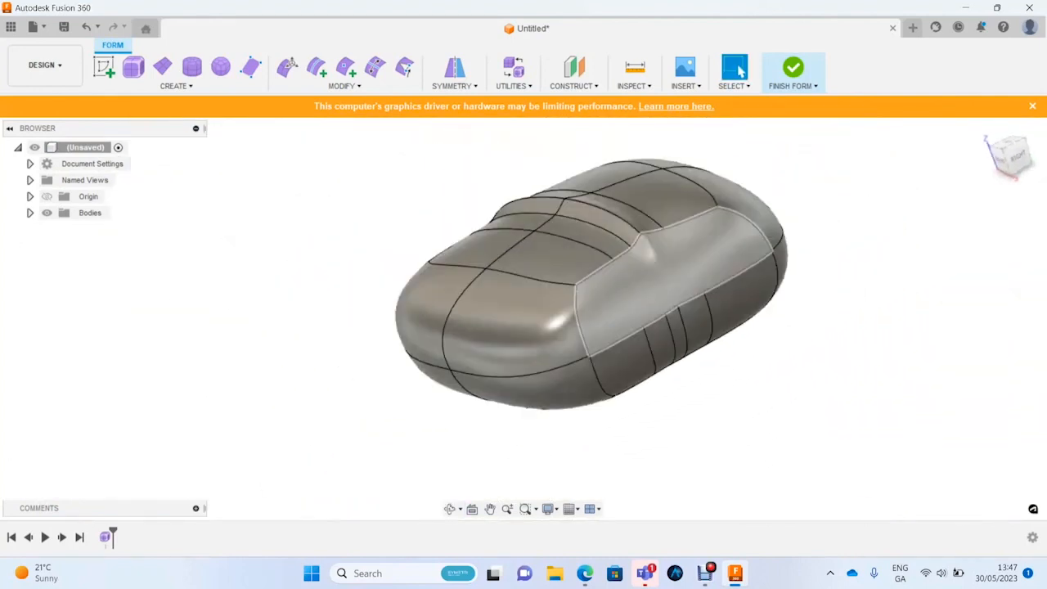
pyautogui.keyDown('shift'); pyautogui.moveTo(645, 270); pyautogui.dragTo(603, 163, button='middle'); pyautogui.keyUp('shift')
pyautogui.scroll(4, 692, 204)
pyautogui.hotkey('alt', '1')
pyautogui.hotkey('alt', '3')
pyautogui.keyDown('shift'); pyautogui.moveTo(560, 312); pyautogui.dragTo(654, 311, button='middle'); pyautogui.keyUp('shift')
pyautogui.scroll(-2, 587, 315)
pyautogui.keyDown('shift'); pyautogui.moveTo(586, 316); pyautogui.dragTo(596, 356, button='middle'); pyautogui.keyUp('shift')
pyautogui.scroll(-4, 596, 357)
pyautogui.scroll(4, 595, 357)
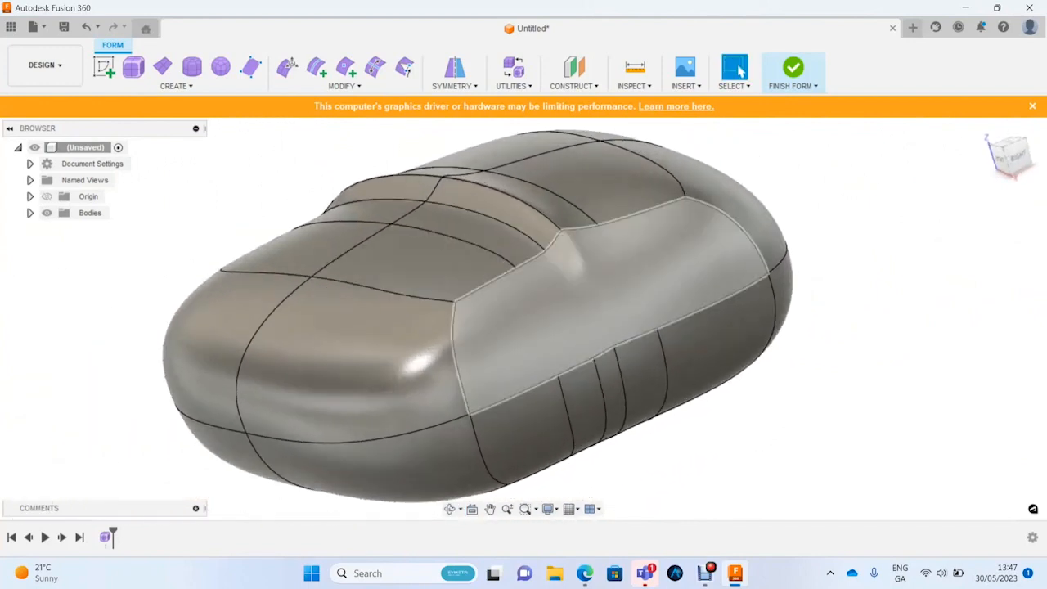
pyautogui.hotkey('ctrl', '1')
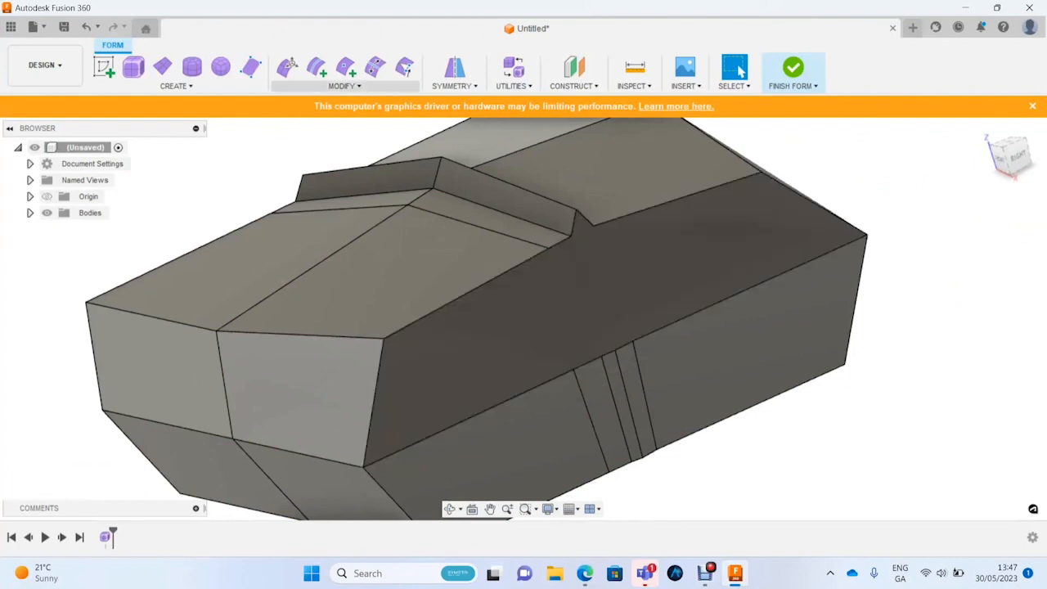
# Step: Subdivide the large top face in front of the ridge into 4 length by 4 width faces in Simple mode
pyautogui.click(344, 86)
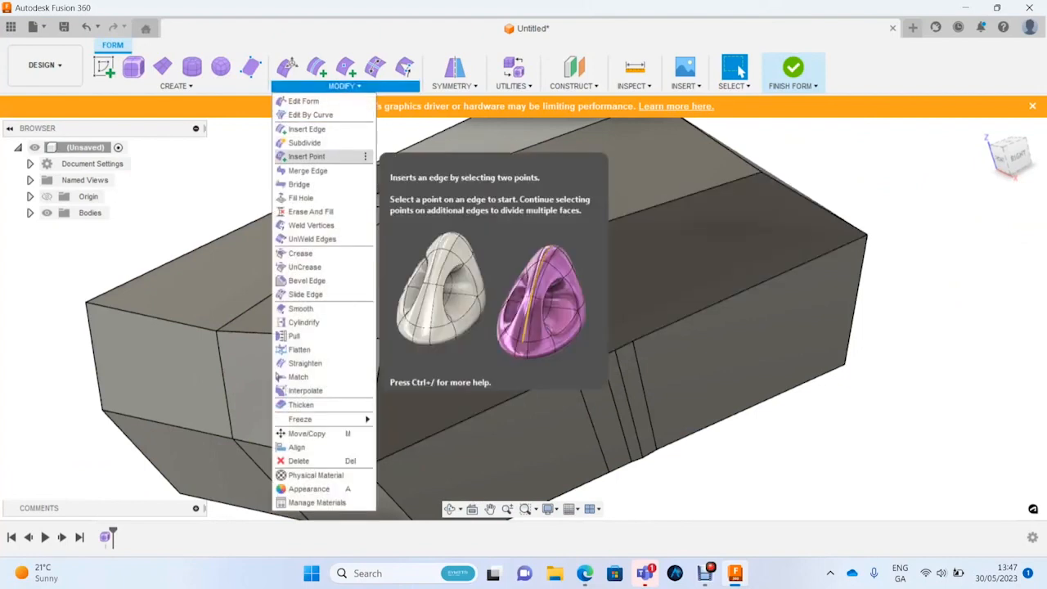
pyautogui.click(304, 143)
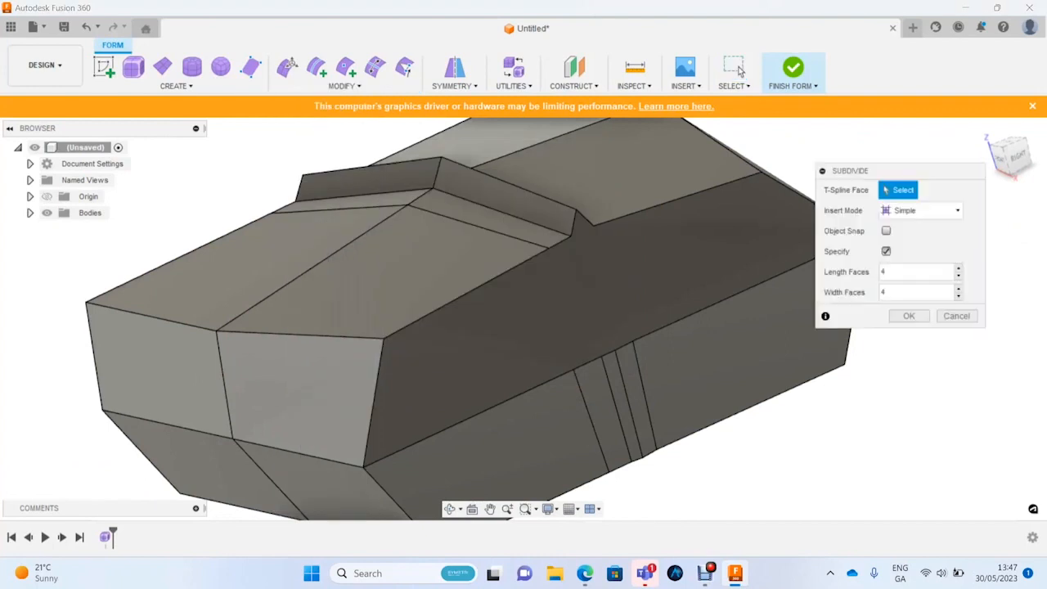
pyautogui.click(405, 299)
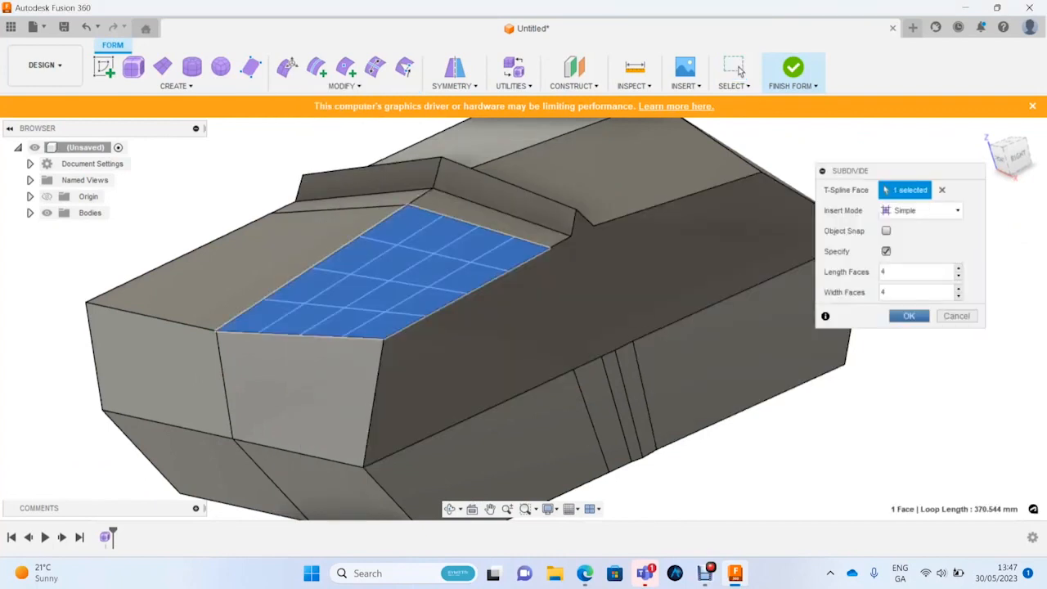
pyautogui.press('Return')
# Step: Use Edit Form to raise the four central faces of the subdivided grid by about 24.137 mm
pyautogui.click(288, 67)
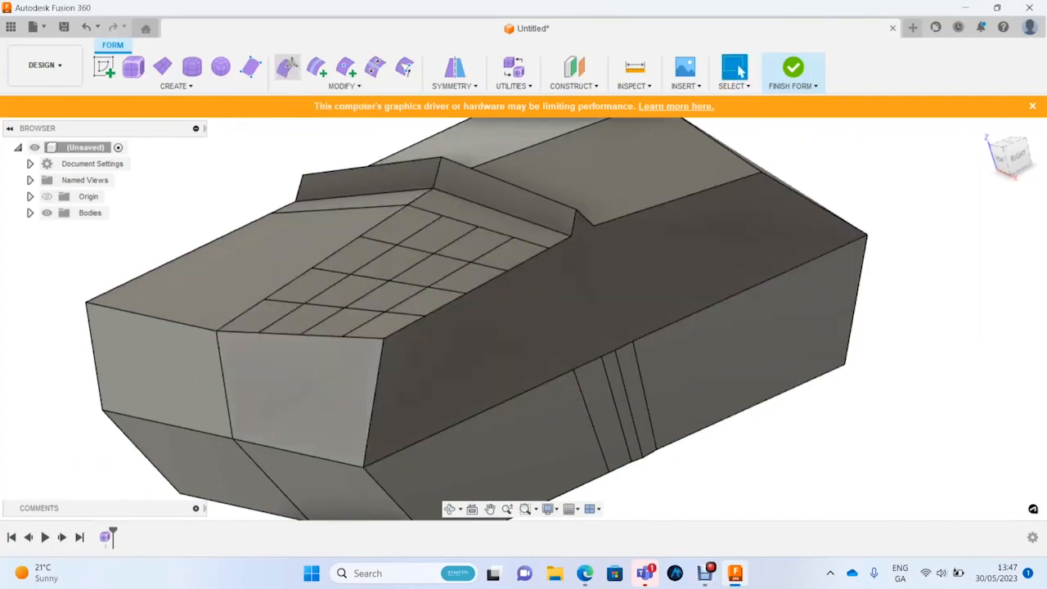
pyautogui.click(391, 262)
pyautogui.keyDown('ctrl'); pyautogui.click(430, 270); pyautogui.keyUp('ctrl')
pyautogui.keyDown('ctrl'); pyautogui.click(329, 288); pyautogui.keyUp('ctrl')
pyautogui.keyDown('ctrl'); pyautogui.click(347, 291); pyautogui.keyUp('ctrl')
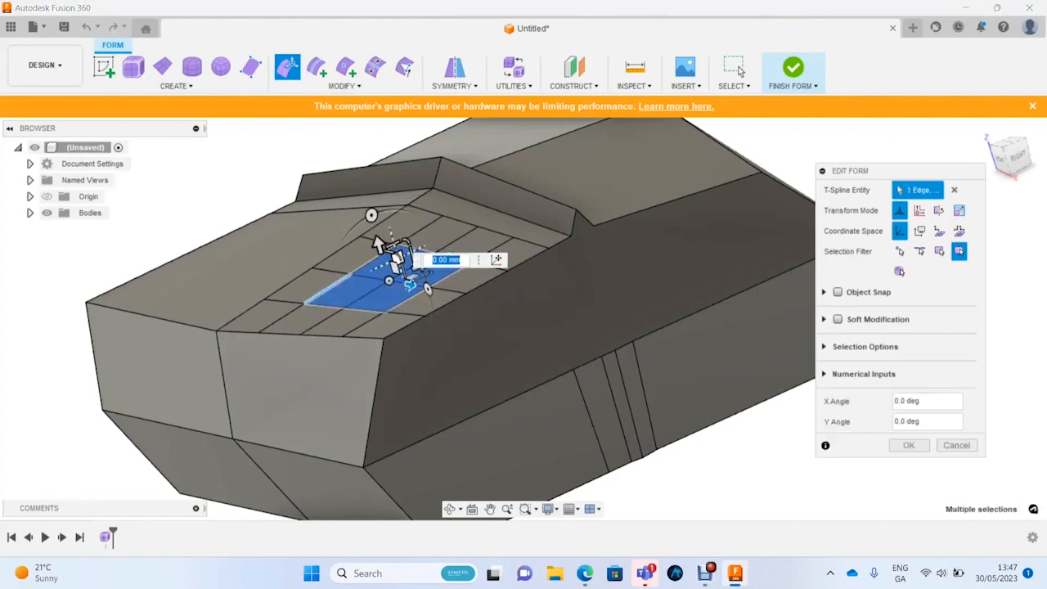
pyautogui.keyDown('ctrl'); pyautogui.click(328, 289); pyautogui.keyUp('ctrl')
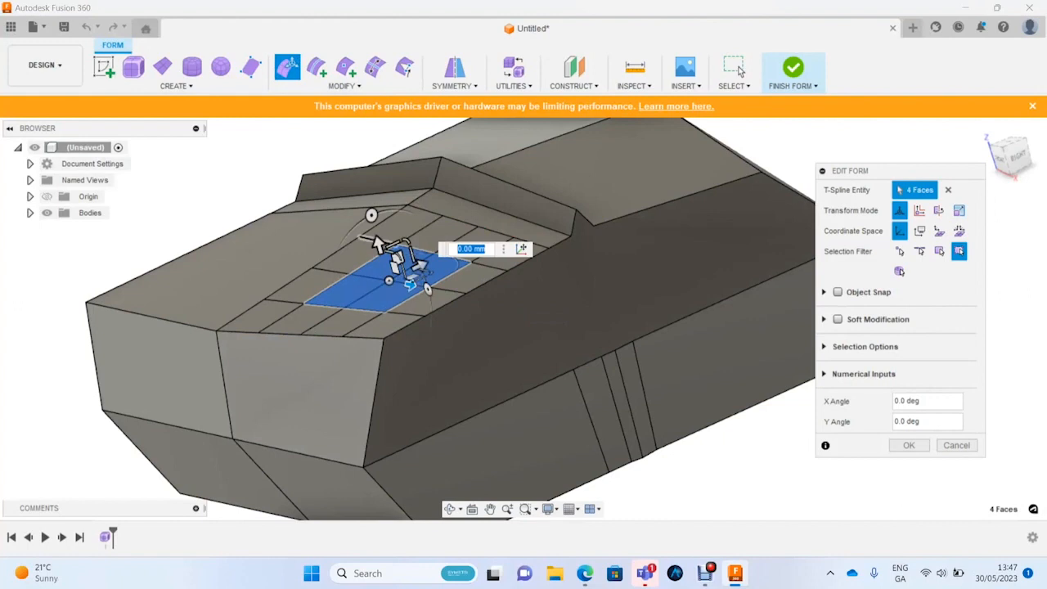
pyautogui.moveTo(376, 242); pyautogui.dragTo(361, 183)
pyautogui.scroll(-3, 571, 355)
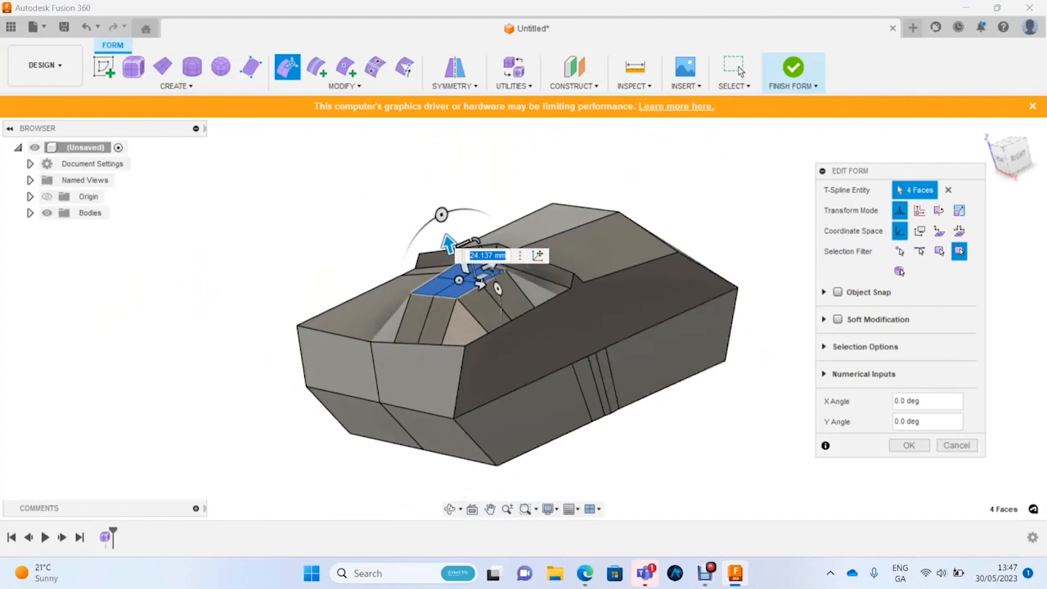
pyautogui.press('Return')
# Step: Use Insert Point in Simple mode to connect the front vertex on the side's mid-height edge to the lower front corner of the ridge
pyautogui.keyDown('shift'); pyautogui.moveTo(571, 355); pyautogui.dragTo(601, 340, button='middle'); pyautogui.keyUp('shift')
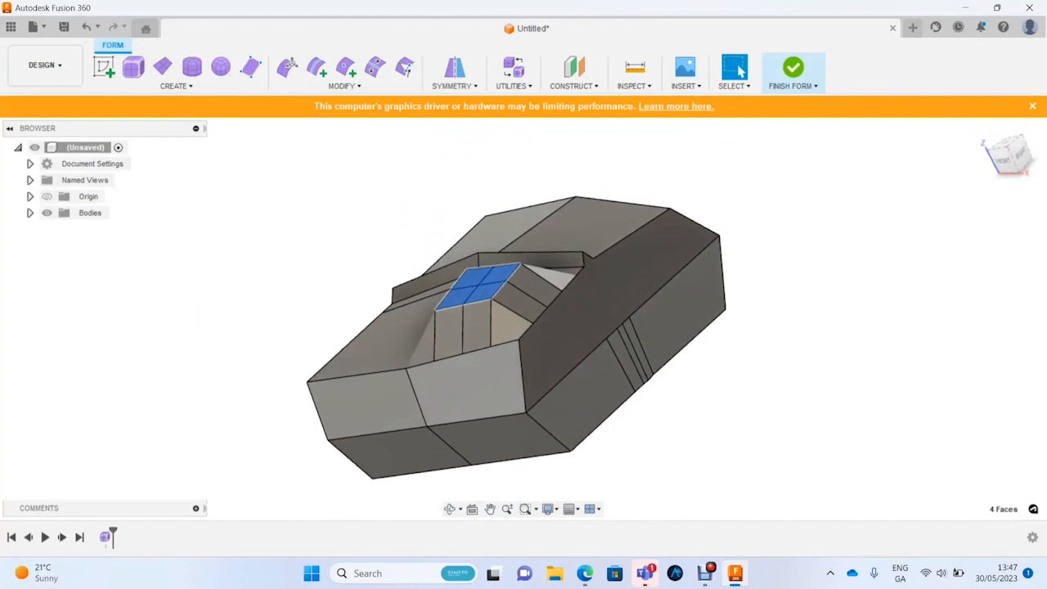
pyautogui.click(342, 86)
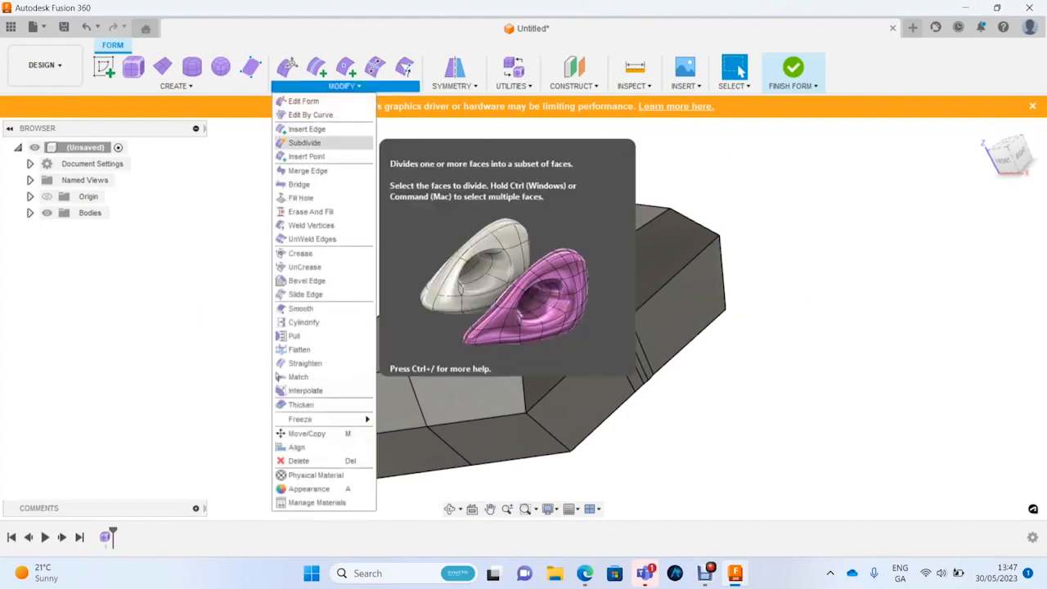
pyautogui.click(306, 155)
pyautogui.scroll(4, 624, 333)
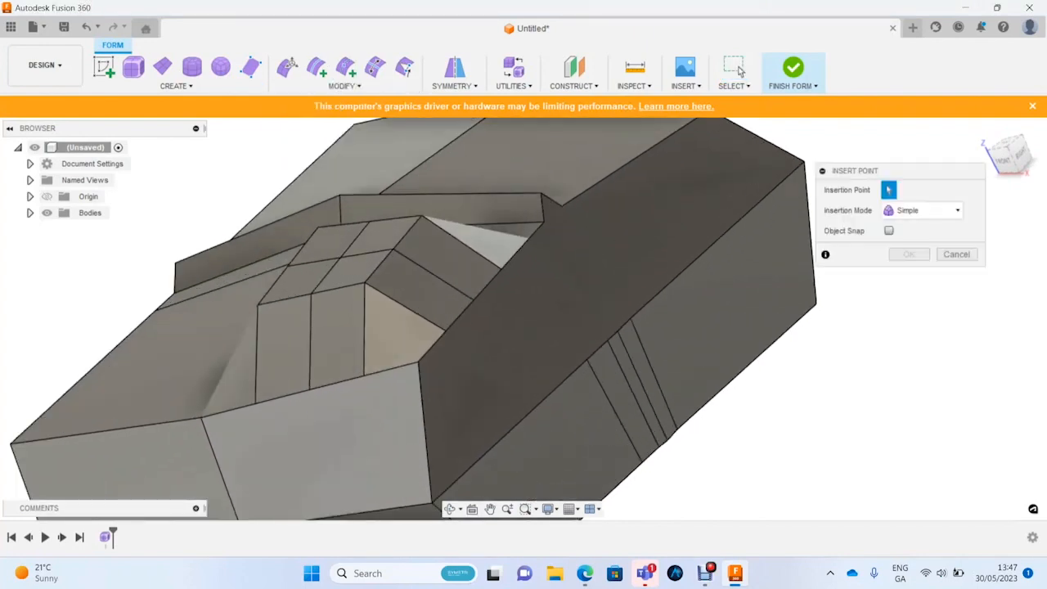
pyautogui.keyDown('shift'); pyautogui.moveTo(623, 333); pyautogui.dragTo(589, 286, button='middle'); pyautogui.keyUp('shift')
pyautogui.scroll(2, 589, 286)
pyautogui.scroll(2, 577, 302)
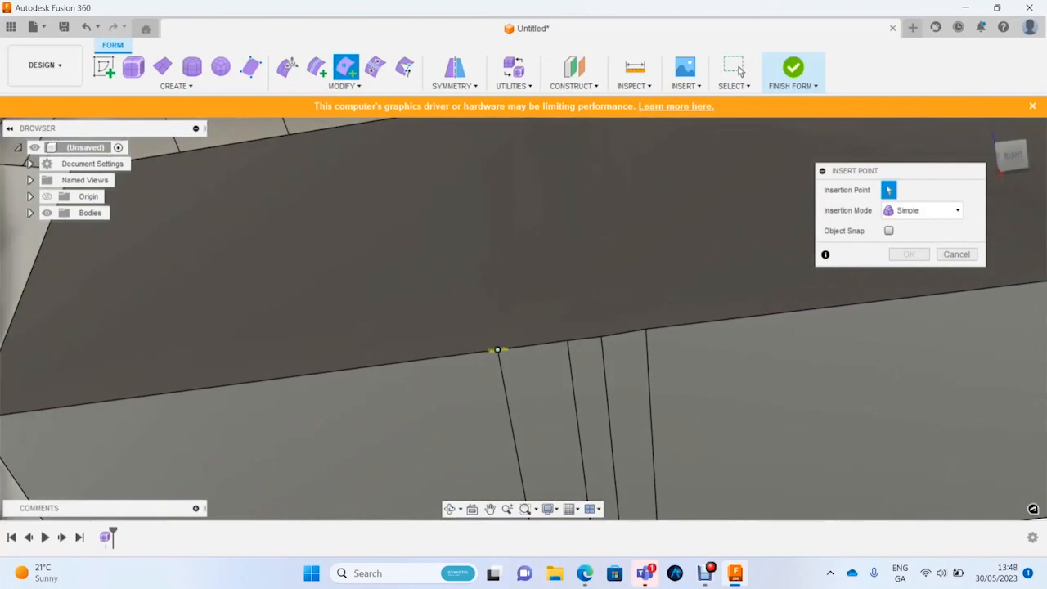
pyautogui.click(497, 350)
pyautogui.scroll(-3, 600, 392)
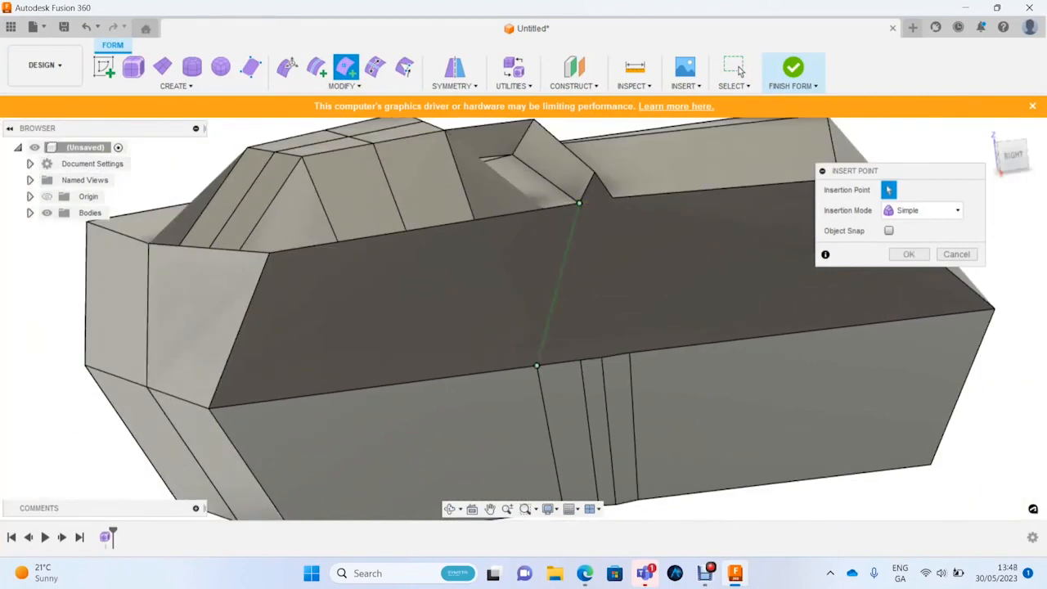
pyautogui.click(739, 70)
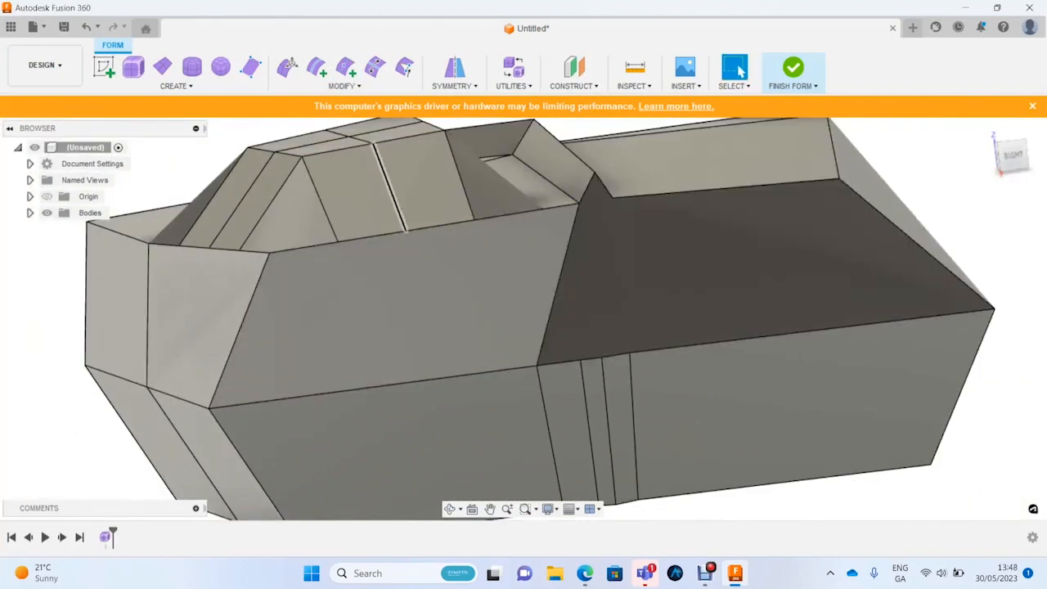
# Step: Insert a zigzag of points in Simple mode between the ridge's upper side edge and the remaining loop vertices on the side's mid-height edge
pyautogui.click(344, 86)
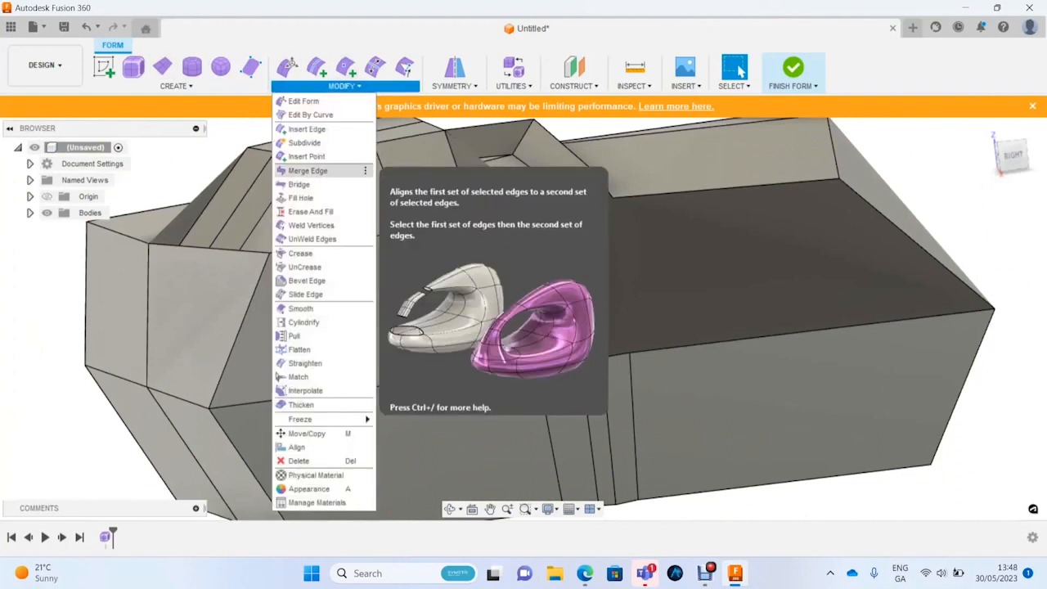
pyautogui.click(307, 156)
pyautogui.click(595, 173)
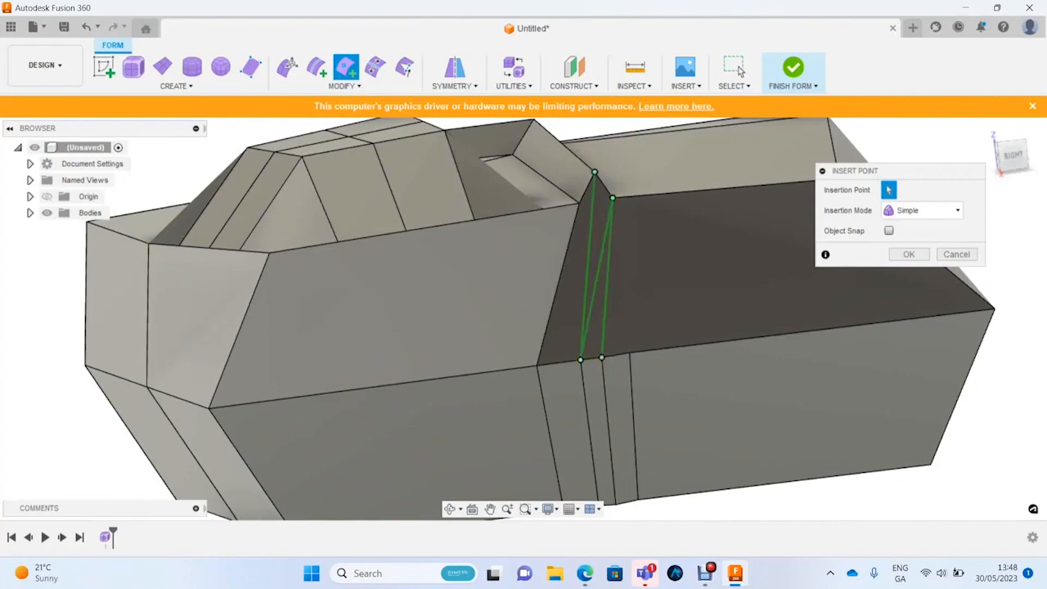
pyautogui.click(643, 195)
pyautogui.click(738, 71)
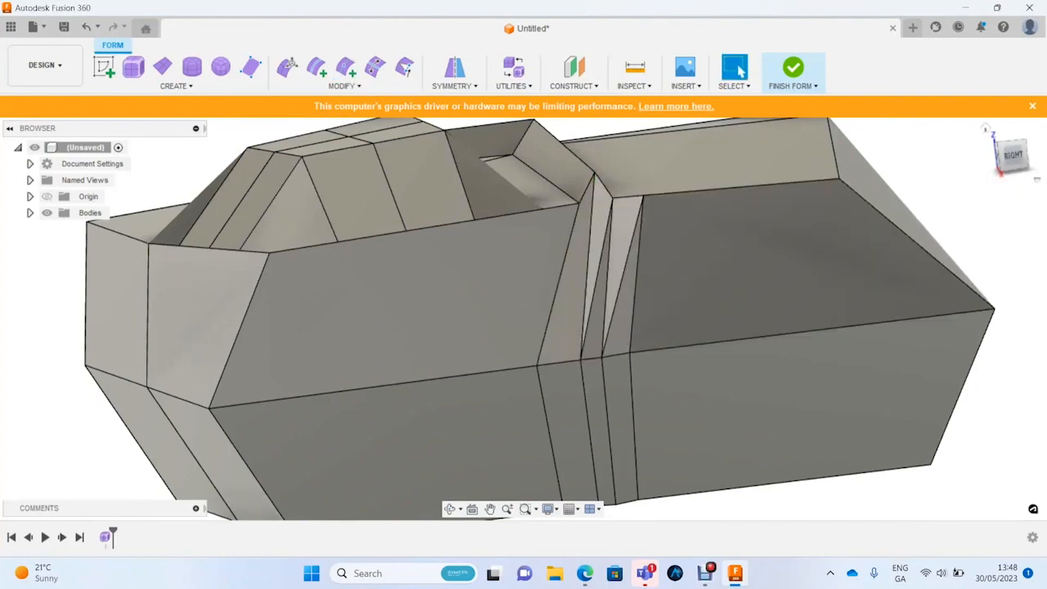
pyautogui.keyDown('shift'); pyautogui.moveTo(573, 344); pyautogui.dragTo(548, 352, button='middle'); pyautogui.keyUp('shift')
pyautogui.scroll(-1, 622, 246)
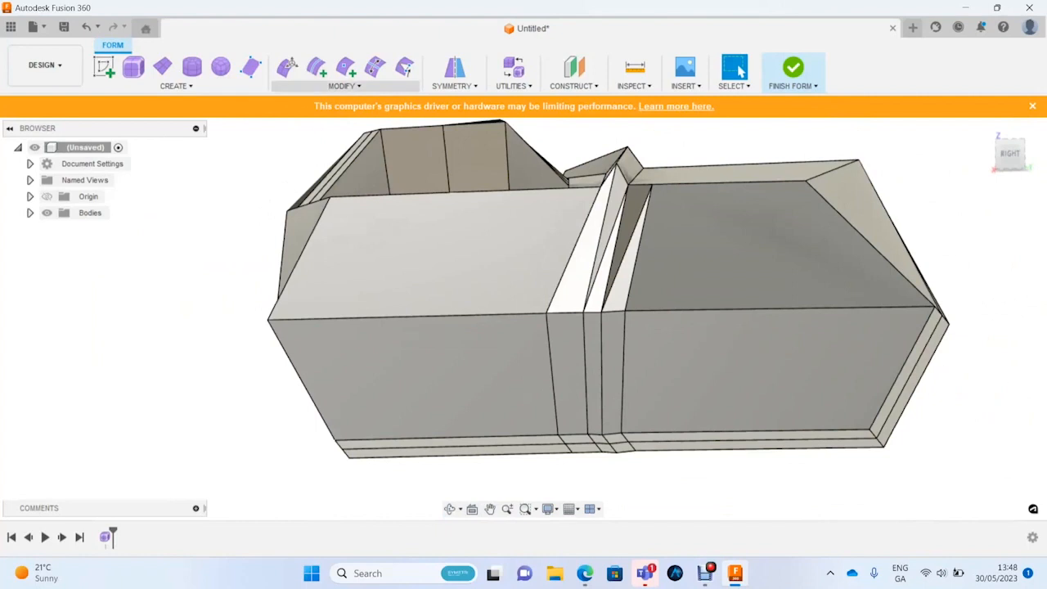
pyautogui.keyDown('shift'); pyautogui.moveTo(413, 159); pyautogui.dragTo(342, 211, button='middle'); pyautogui.keyUp('shift')
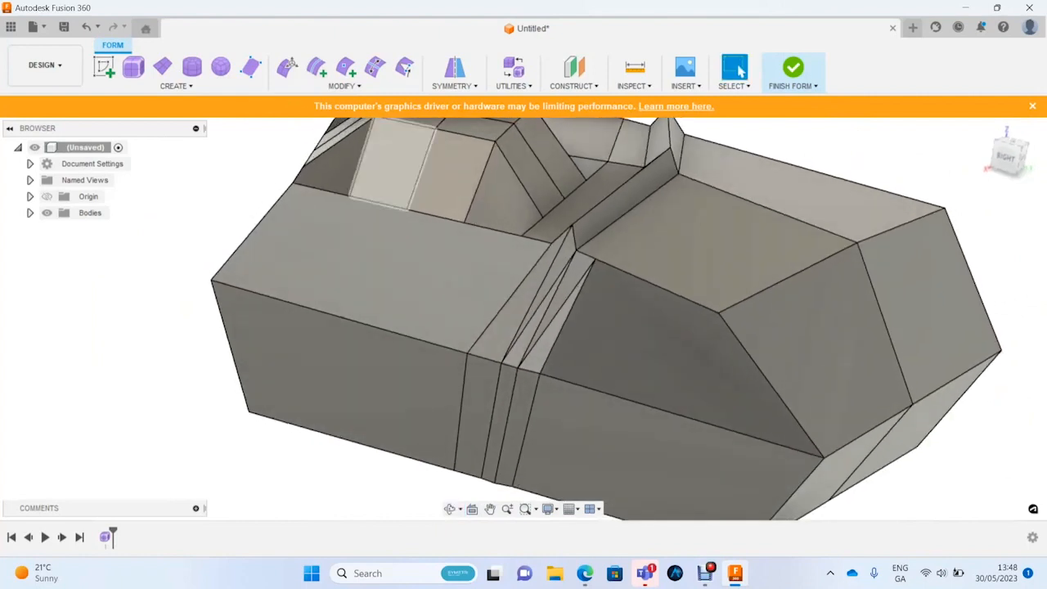
pyautogui.scroll(-2, 241, 196)
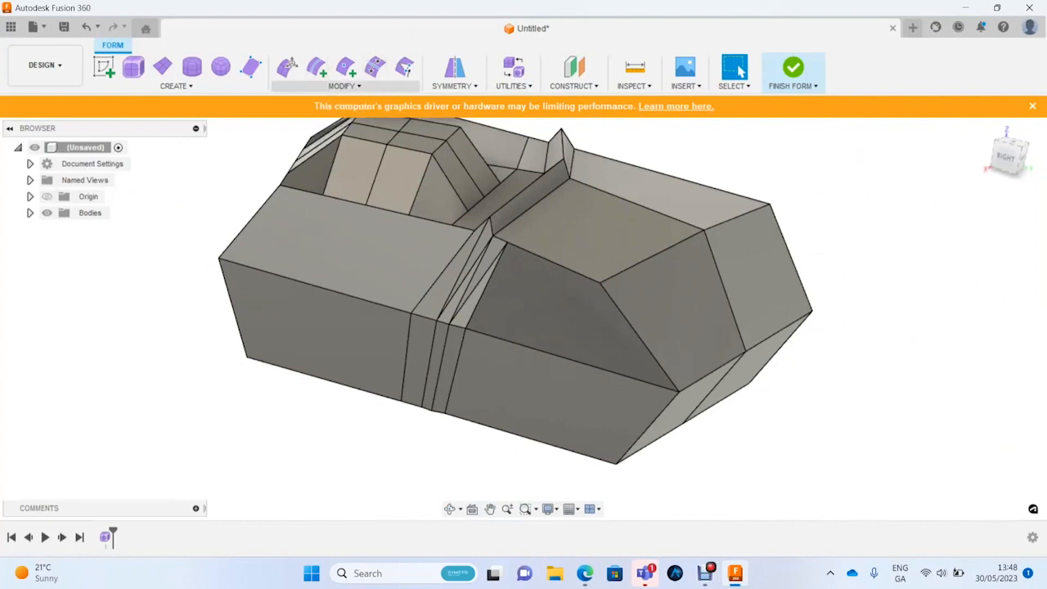
pyautogui.click(343, 86)
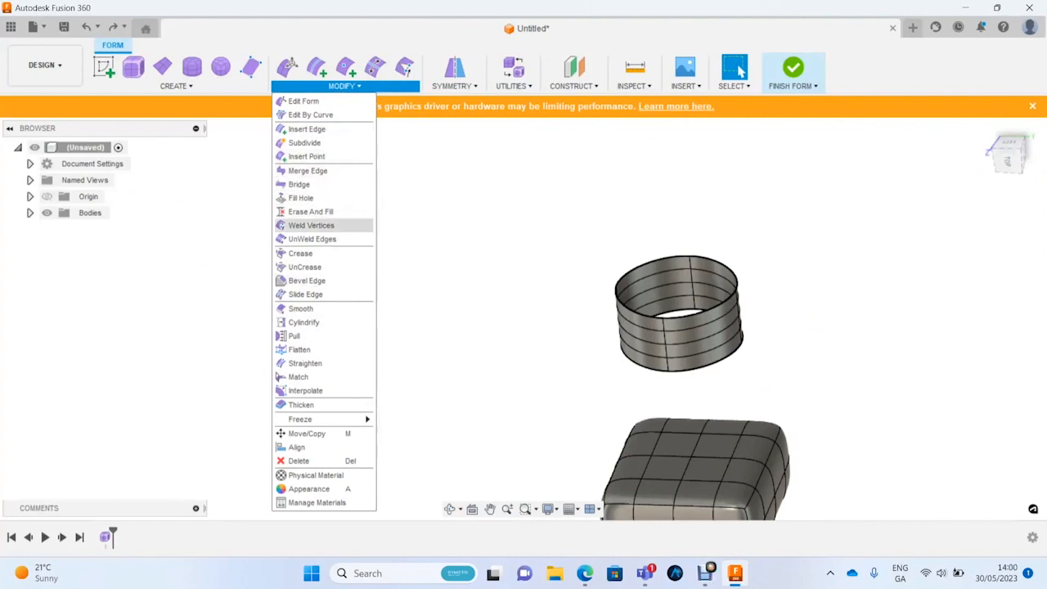
# Step: Delete the four central faces on the rounded box's side facing the cylinder to open a hole
pyautogui.keyDown('shift'); pyautogui.moveTo(523, 327); pyautogui.dragTo(489, 353, button='middle'); pyautogui.keyUp('shift')
pyautogui.scroll(-2, 489, 354)
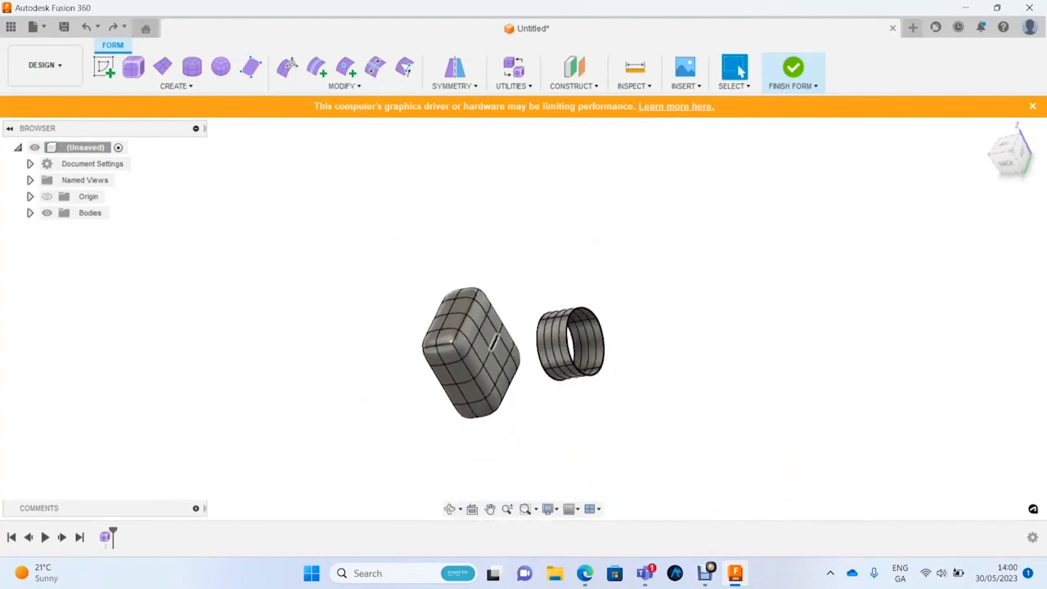
pyautogui.scroll(4, 489, 354)
pyautogui.click(488, 315)
pyautogui.keyDown('ctrl'); pyautogui.click(470, 350); pyautogui.keyUp('ctrl')
pyautogui.keyDown('ctrl'); pyautogui.click(515, 358); pyautogui.keyUp('ctrl')
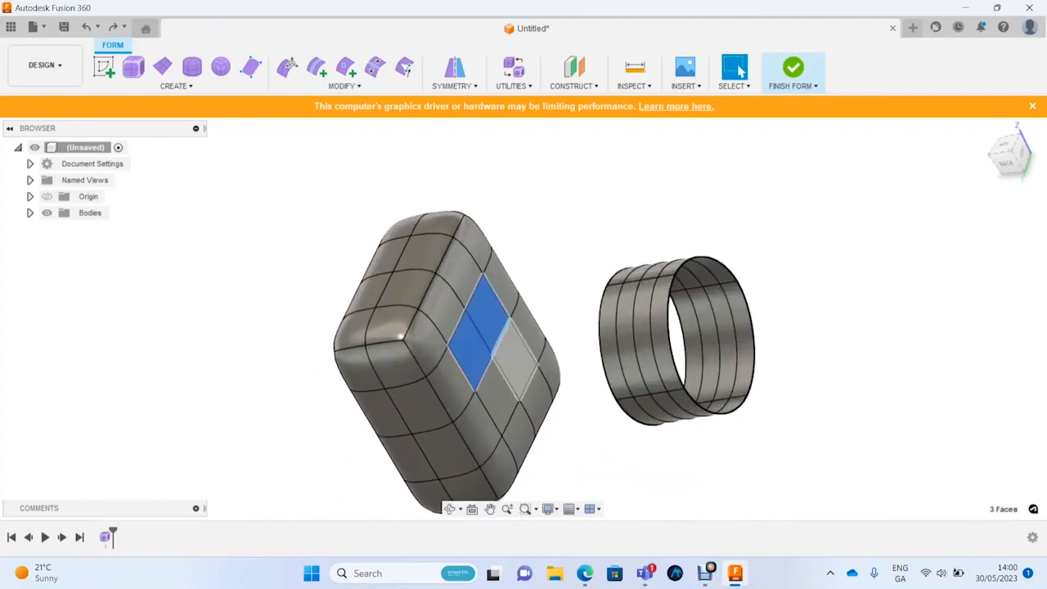
pyautogui.keyDown('ctrl'); pyautogui.click(497, 395); pyautogui.keyUp('ctrl')
pyautogui.press('Delete')
pyautogui.moveTo(556, 351)
pyautogui.keyDown('shift'); pyautogui.mouseDown(button='middle')
pyautogui.moveTo(621, 376)
pyautogui.moveTo(507, 343)
pyautogui.moveTo(593, 353)
pyautogui.moveTo(556, 351)
pyautogui.moveTo(573, 344)
pyautogui.mouseUp(button='middle'); pyautogui.keyUp('shift')
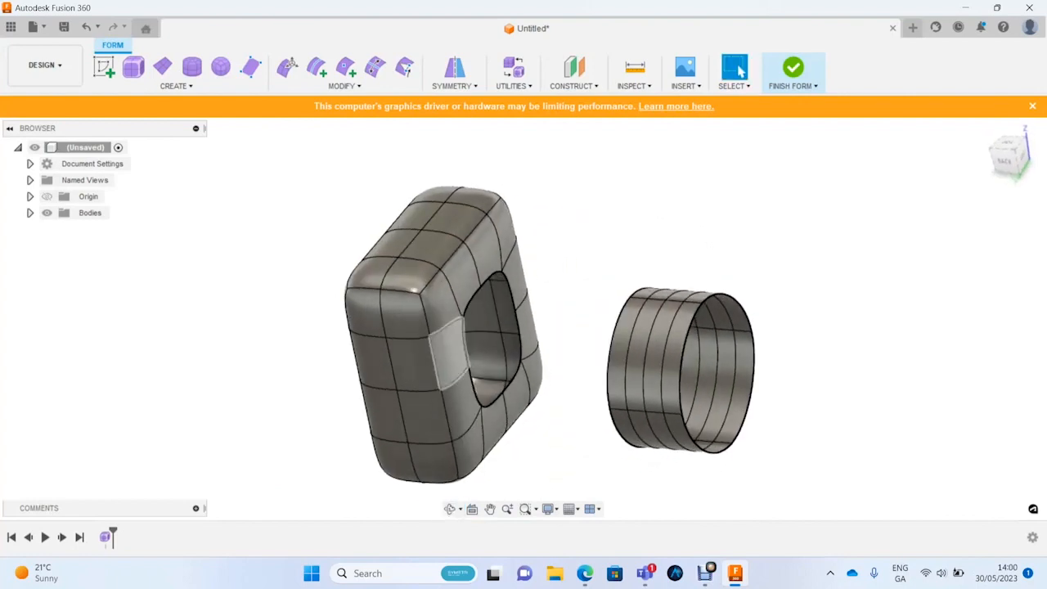
# Step: Insert a Simple, Single-sided edge at location 0.5 beside the four edges running along the cylinder's length
pyautogui.keyDown('shift'); pyautogui.moveTo(597, 343); pyautogui.dragTo(524, 360, button='middle'); pyautogui.keyUp('shift')
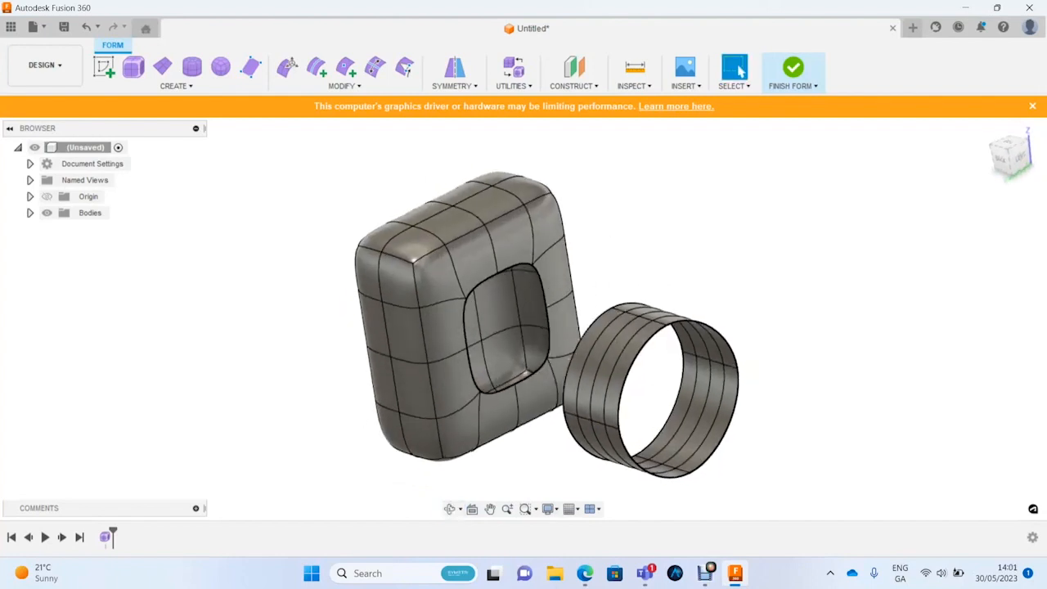
pyautogui.click(344, 86)
pyautogui.click(316, 66)
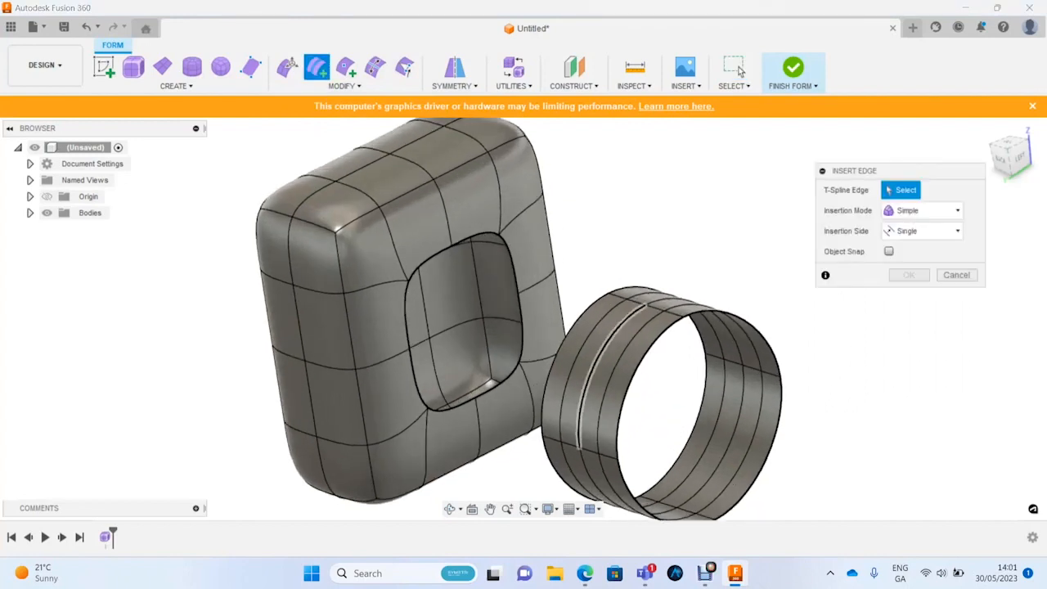
pyautogui.scroll(1, 633, 300)
pyautogui.doubleClick(634, 301)
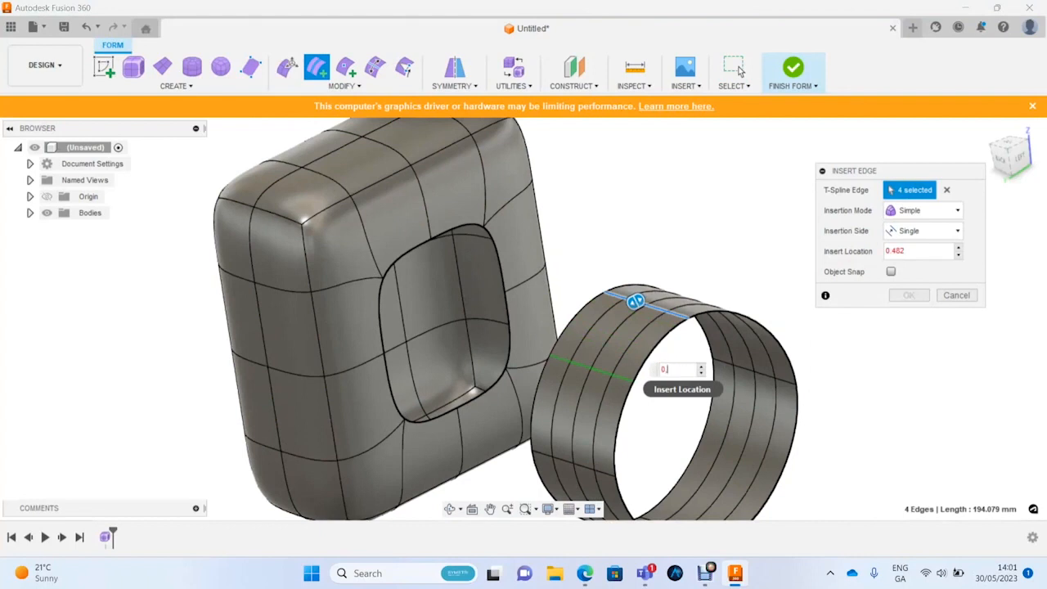
pyautogui.press('BackSpace')
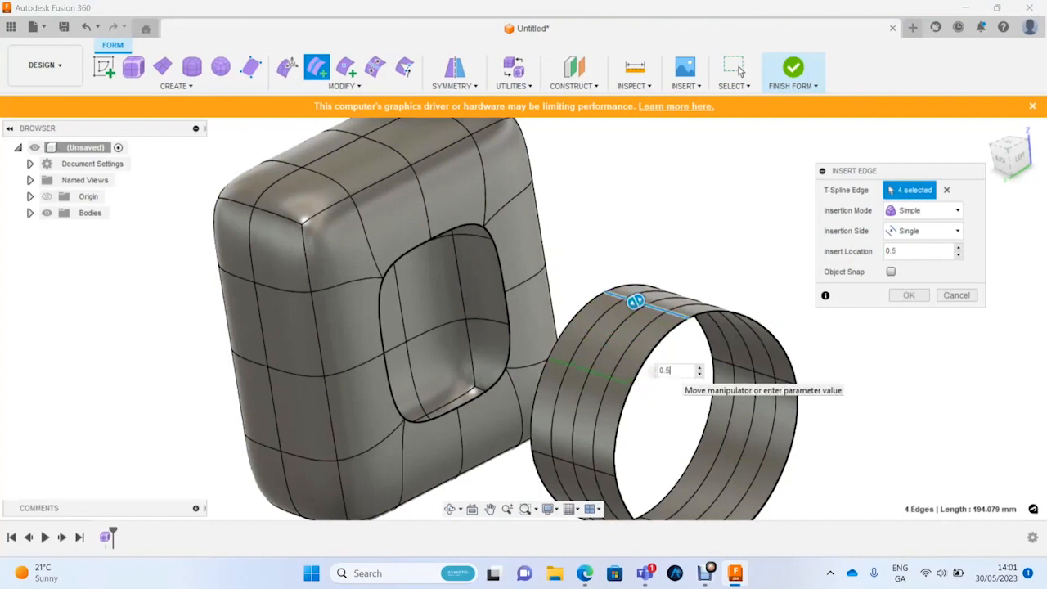
pyautogui.press('Return')
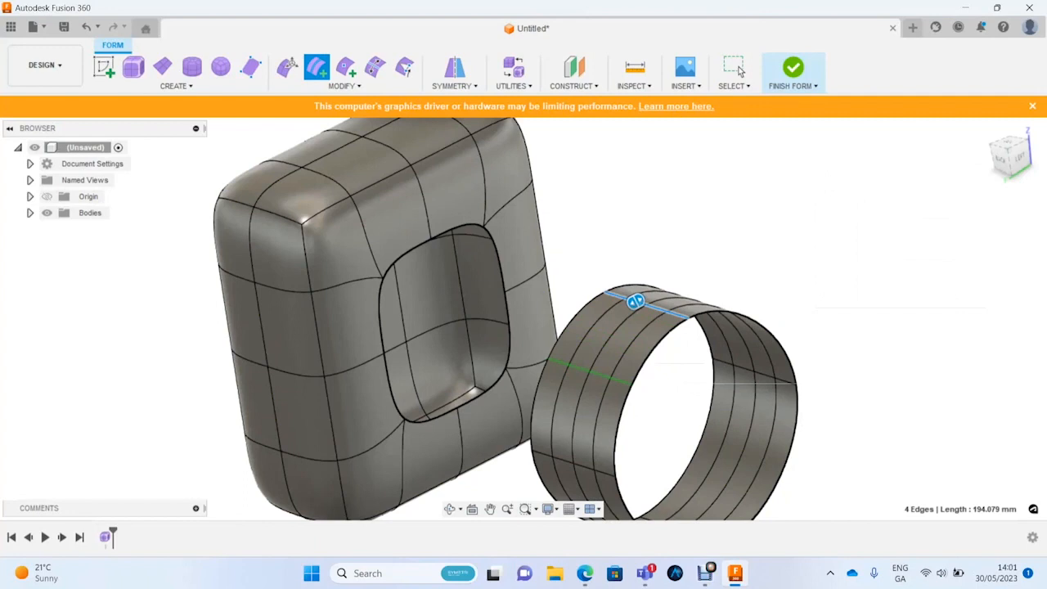
pyautogui.click(736, 68)
# Step: Switch the box and cylinder T-spline bodies to box display
pyautogui.keyDown('shift'); pyautogui.moveTo(655, 261); pyautogui.dragTo(761, 291, button='middle'); pyautogui.keyUp('shift')
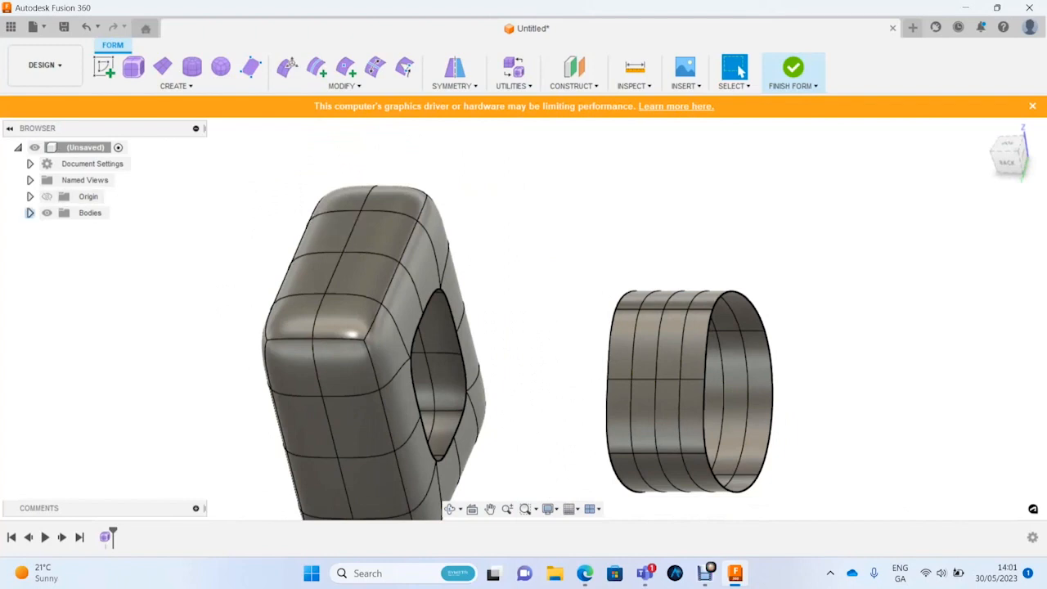
pyautogui.click(29, 213)
pyautogui.click(102, 229)
pyautogui.keyDown('shift'); pyautogui.click(102, 245); pyautogui.keyUp('shift')
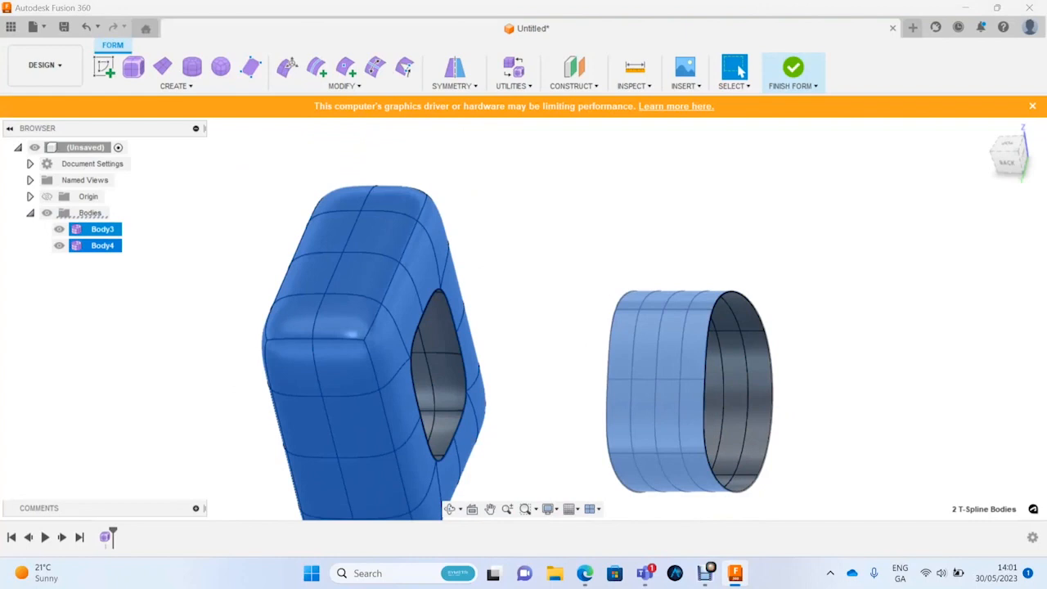
pyautogui.hotkey('alt', '1')
pyautogui.click(556, 254)
pyautogui.keyDown('shift'); pyautogui.moveTo(630, 278); pyautogui.dragTo(661, 270, button='middle'); pyautogui.keyUp('shift')
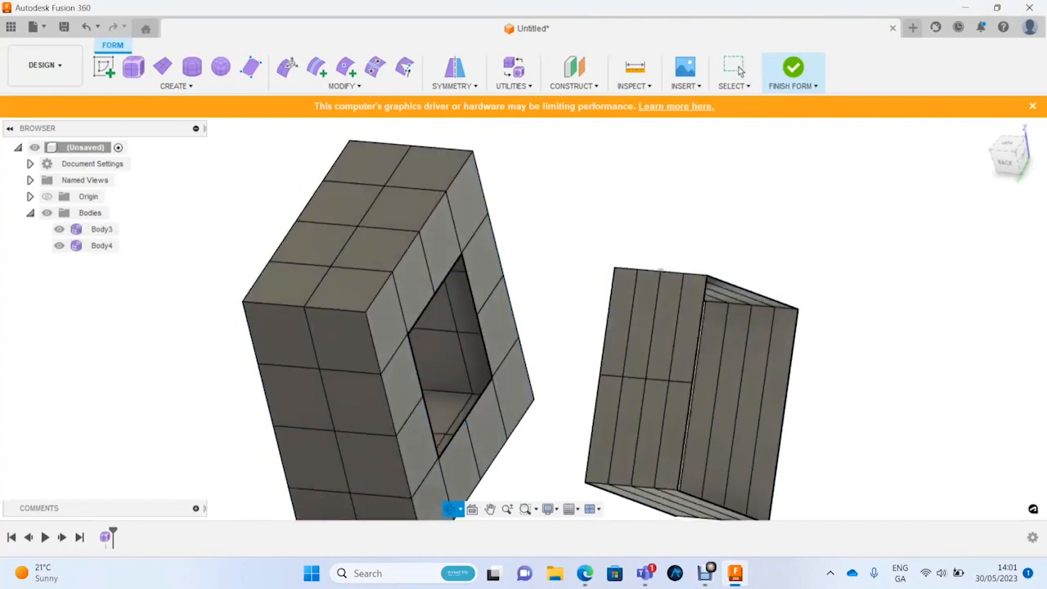
# Step: Try to bridge the box opening's boundary loop as Side 1 to the cylinder's facing rim as Side 2
pyautogui.scroll(-3, 598, 215)
pyautogui.keyDown('shift'); pyautogui.moveTo(598, 215); pyautogui.dragTo(540, 176, button='middle'); pyautogui.keyUp('shift')
pyautogui.click(344, 86)
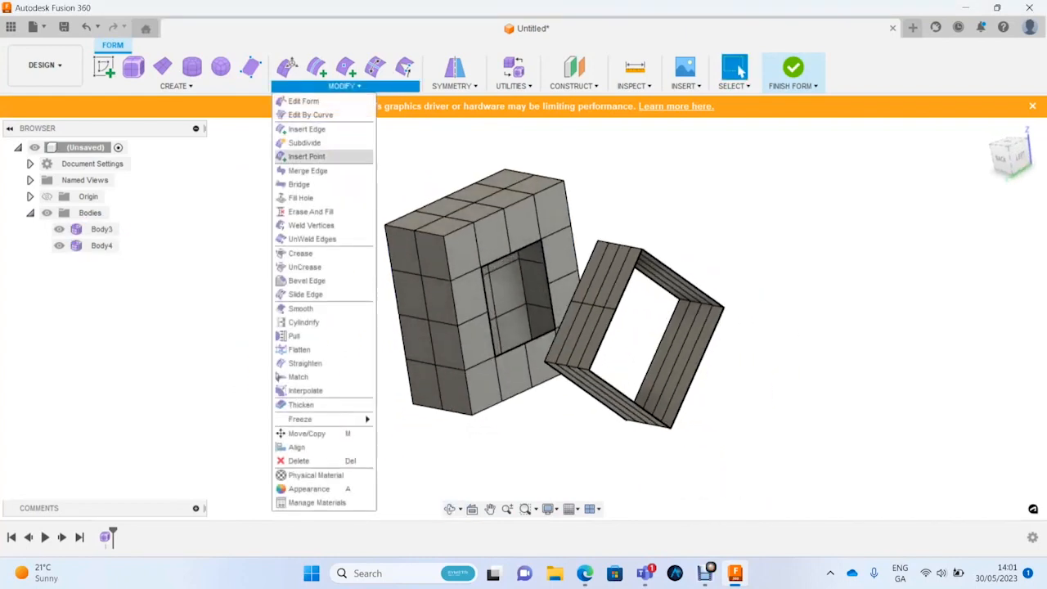
pyautogui.click(299, 184)
pyautogui.keyDown('shift'); pyautogui.moveTo(597, 270); pyautogui.dragTo(622, 282, button='middle'); pyautogui.keyUp('shift')
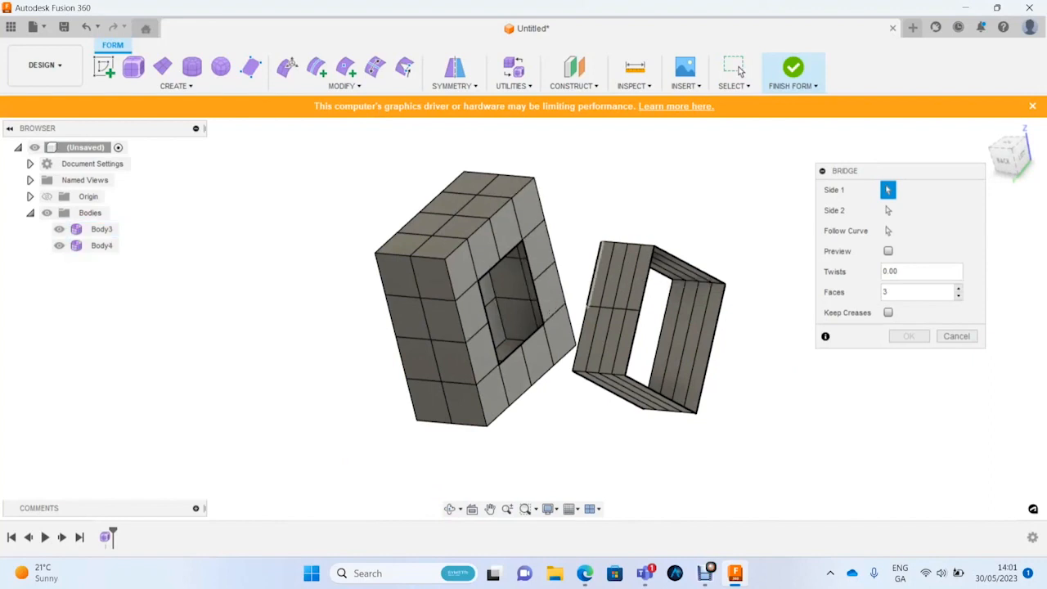
pyautogui.moveTo(610, 360)
pyautogui.keyDown('shift'); pyautogui.mouseDown(button='middle')
pyautogui.moveTo(598, 344)
pyautogui.moveTo(600, 351)
pyautogui.mouseUp(button='middle'); pyautogui.keyUp('shift')
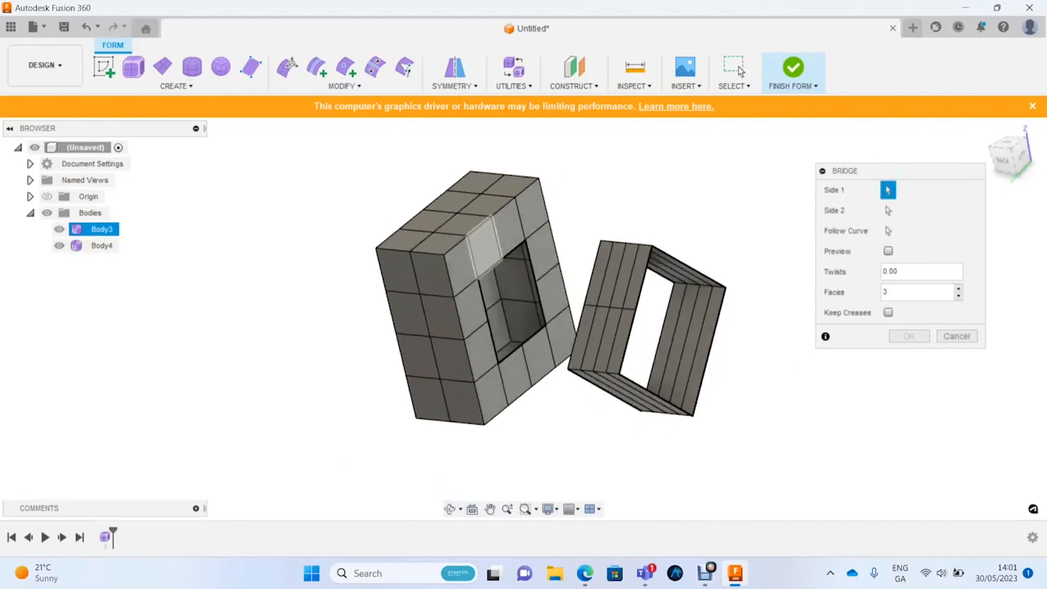
pyautogui.scroll(-2, 504, 262)
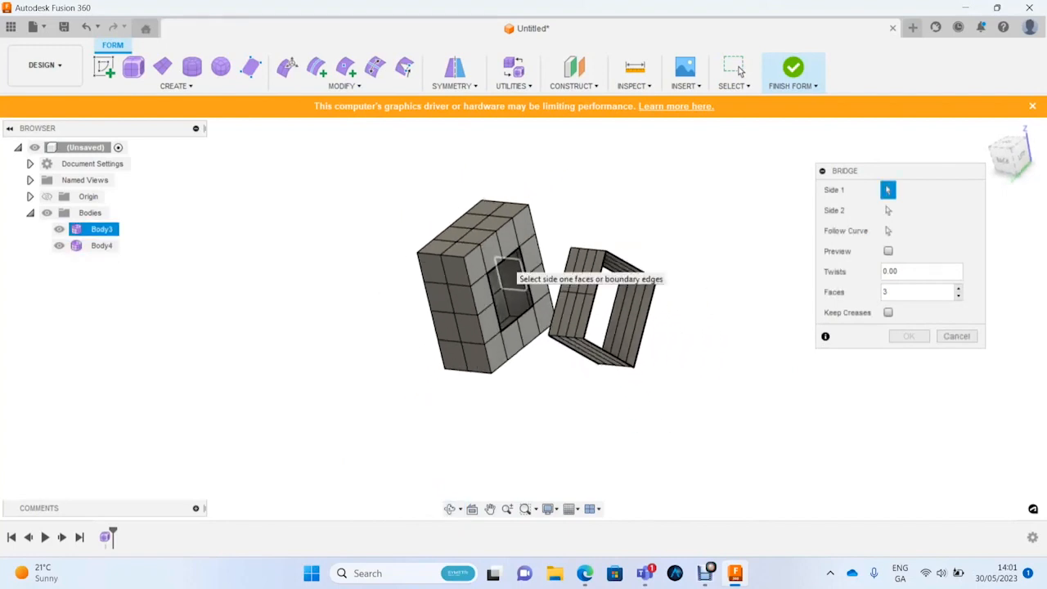
pyautogui.scroll(3, 507, 264)
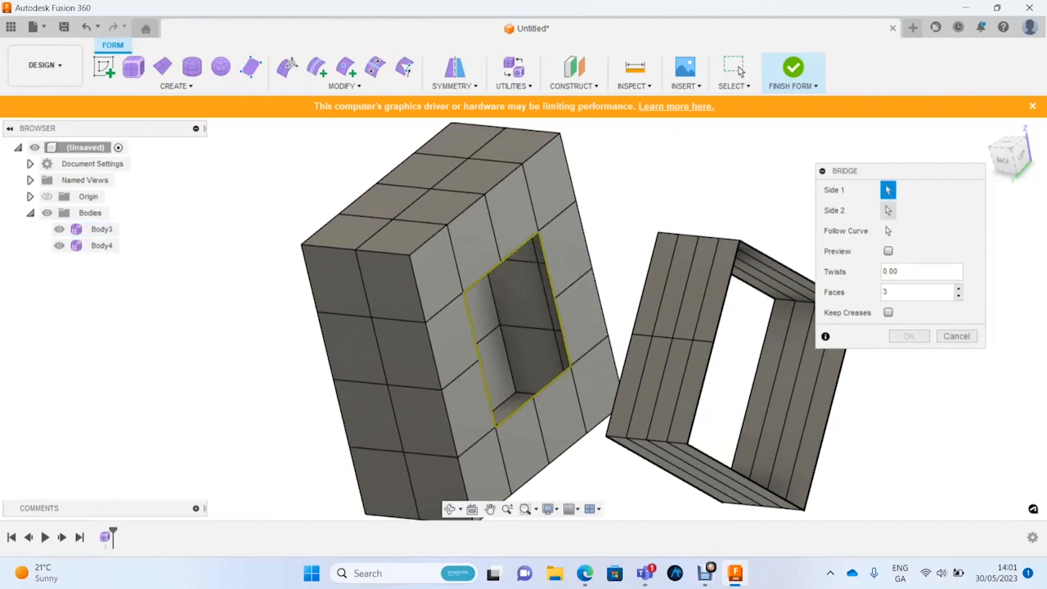
pyautogui.doubleClick(652, 252)
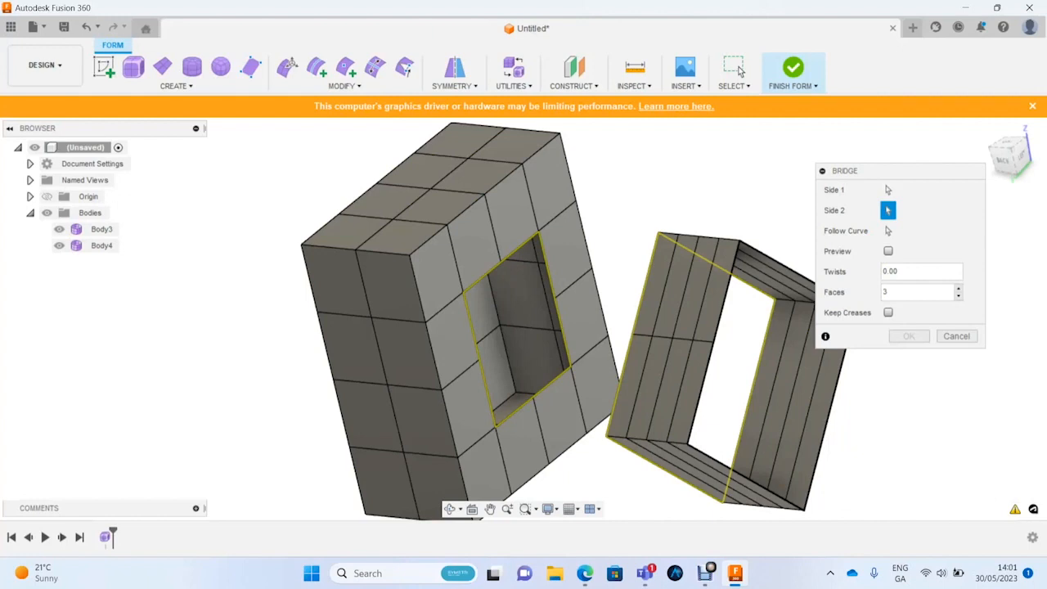
pyautogui.click(739, 71)
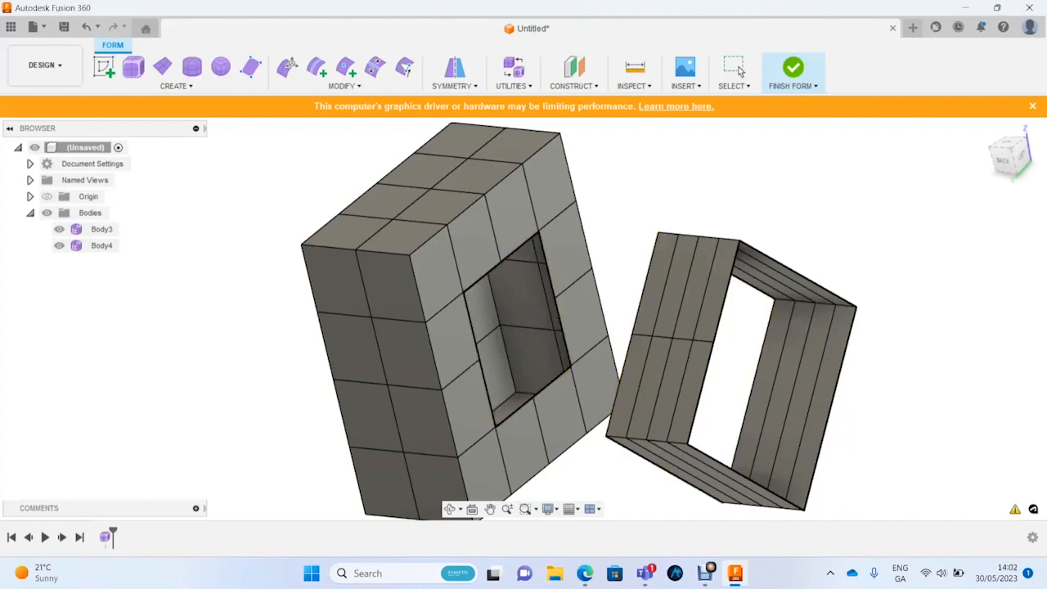
# Step: Start a new bridge with the box opening's boundary loop as Side 1 and the cylinder's facing rim as Side 2
pyautogui.press('Escape')
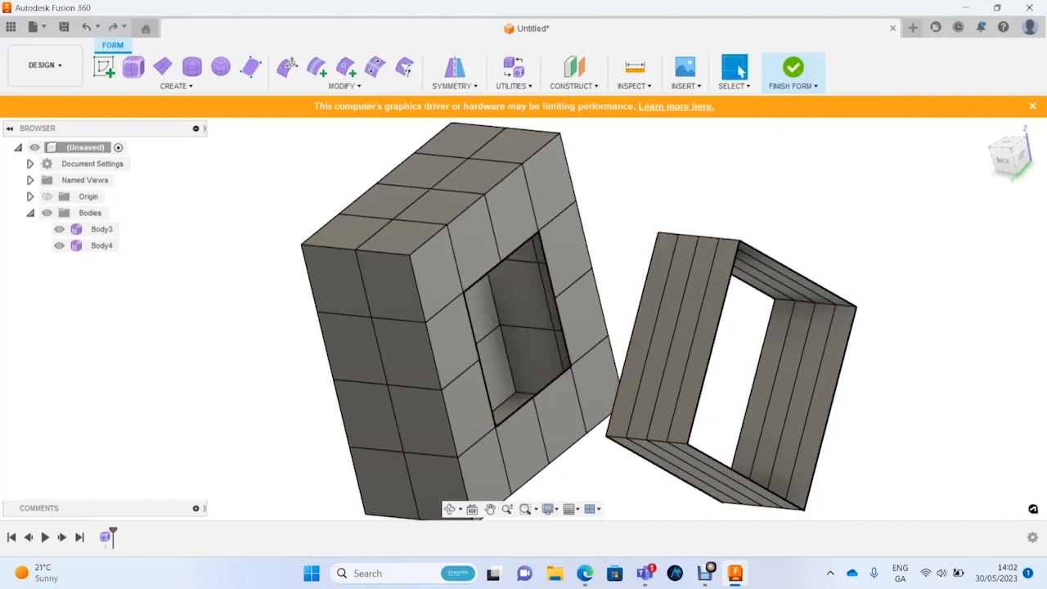
pyautogui.click(343, 86)
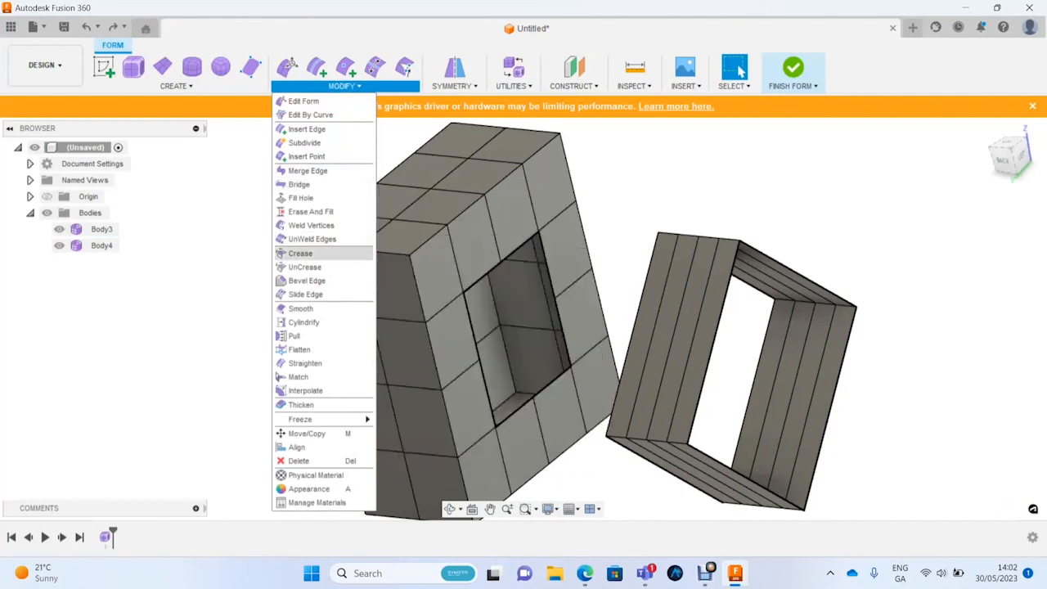
pyautogui.click(299, 184)
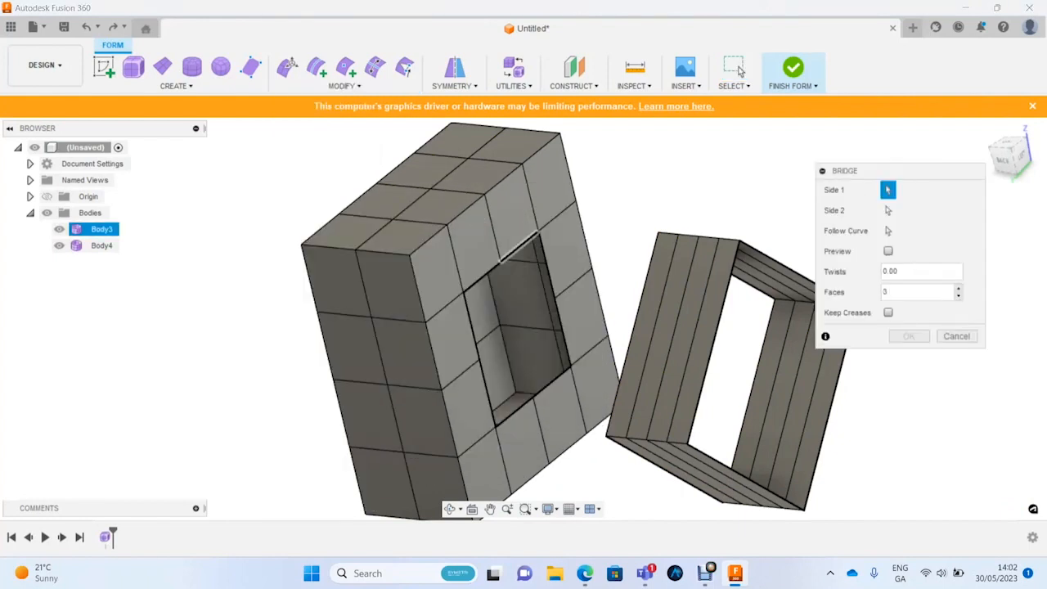
pyautogui.click(515, 254)
pyautogui.click(669, 240)
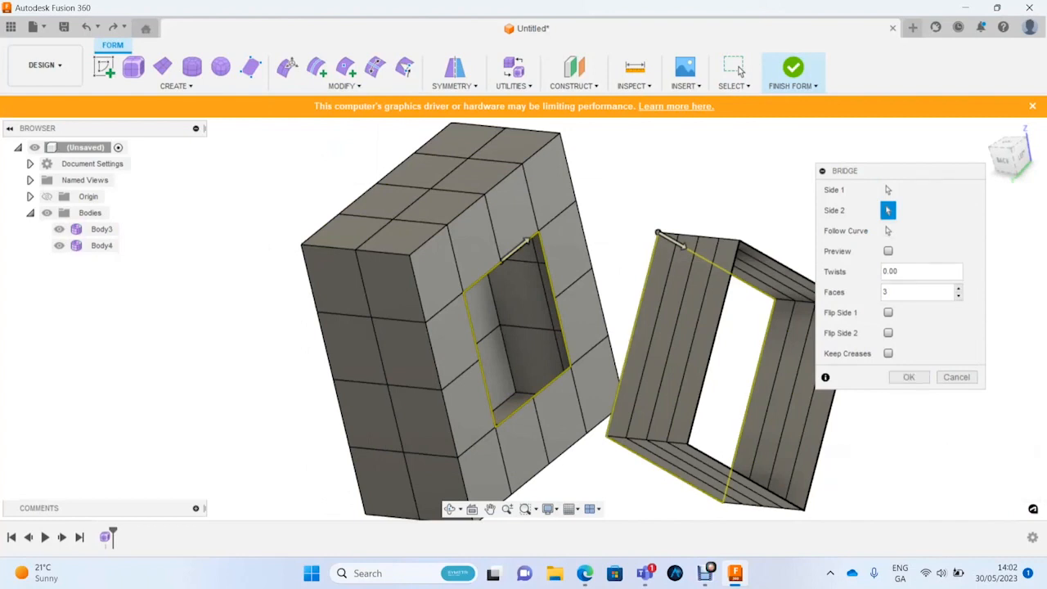
pyautogui.keyDown('shift'); pyautogui.moveTo(523, 344); pyautogui.dragTo(577, 360, button='middle'); pyautogui.keyUp('shift')
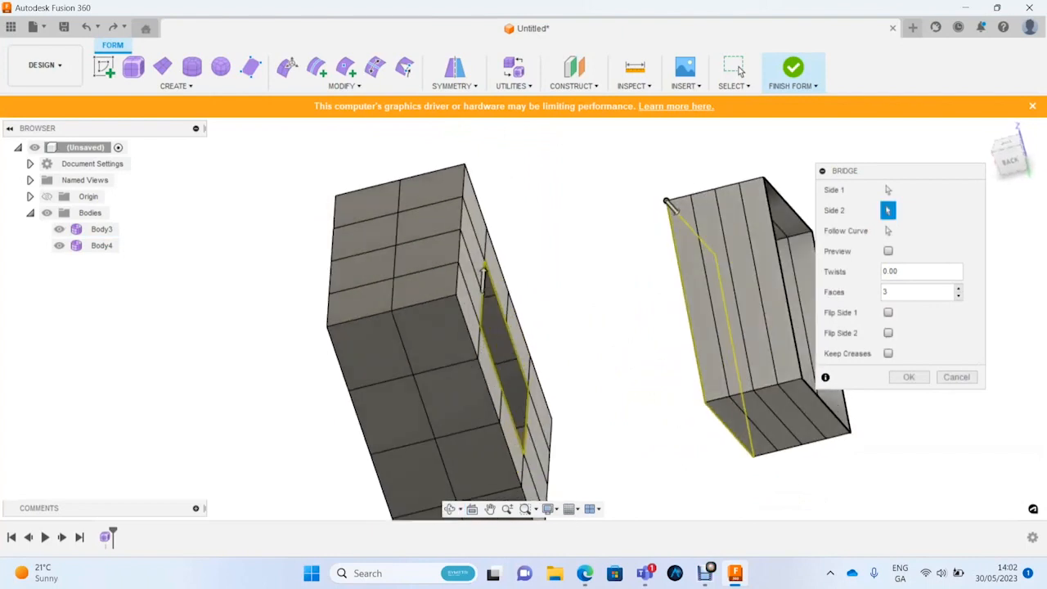
pyautogui.click(1009, 161)
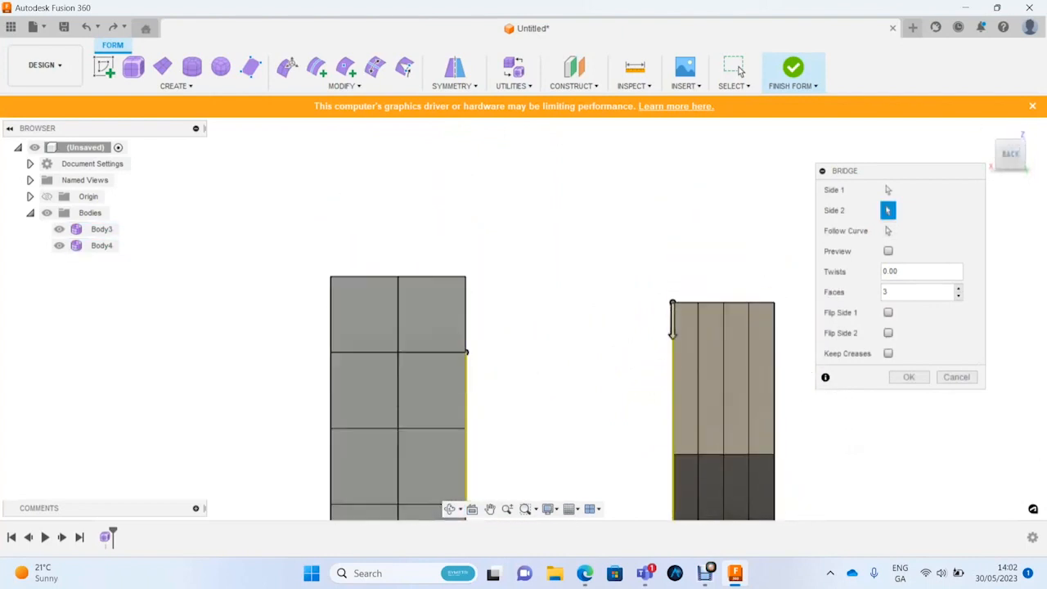
pyautogui.scroll(2, 661, 266)
pyautogui.scroll(-4, 706, 197)
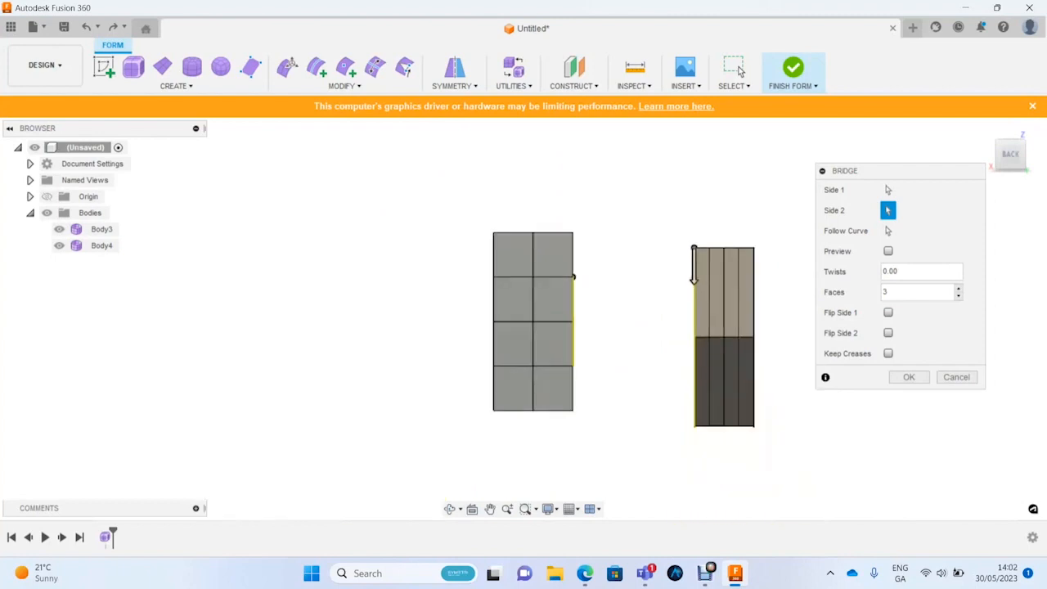
pyautogui.keyDown('shift'); pyautogui.moveTo(621, 330); pyautogui.dragTo(565, 360, button='middle'); pyautogui.keyUp('shift')
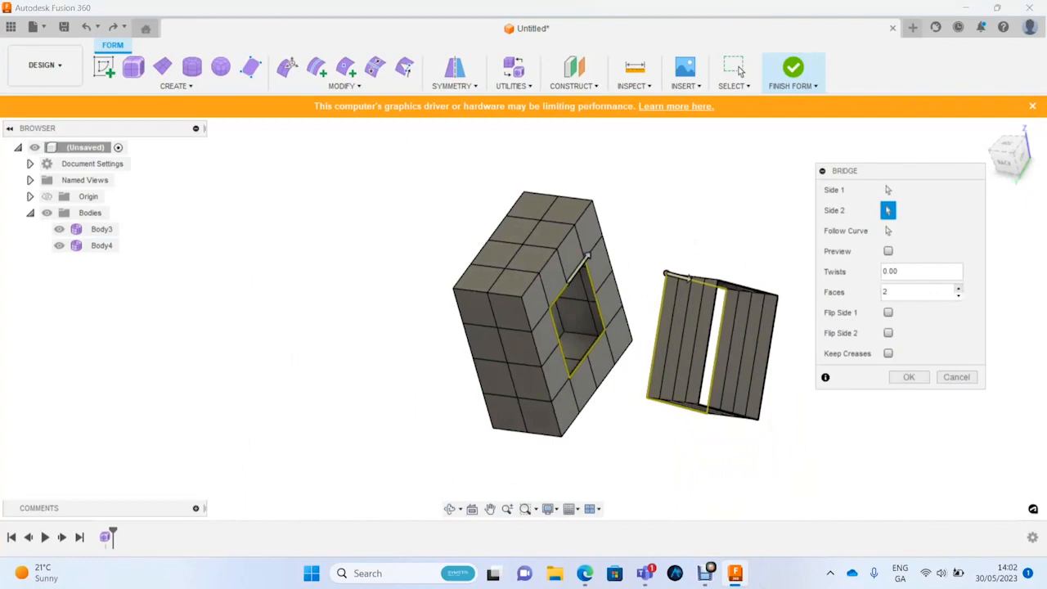
# Step: Turn on the bridge preview, set Faces to 3 and create the bridge between the box and cylinder
pyautogui.click(888, 251)
pyautogui.scroll(5, 614, 317)
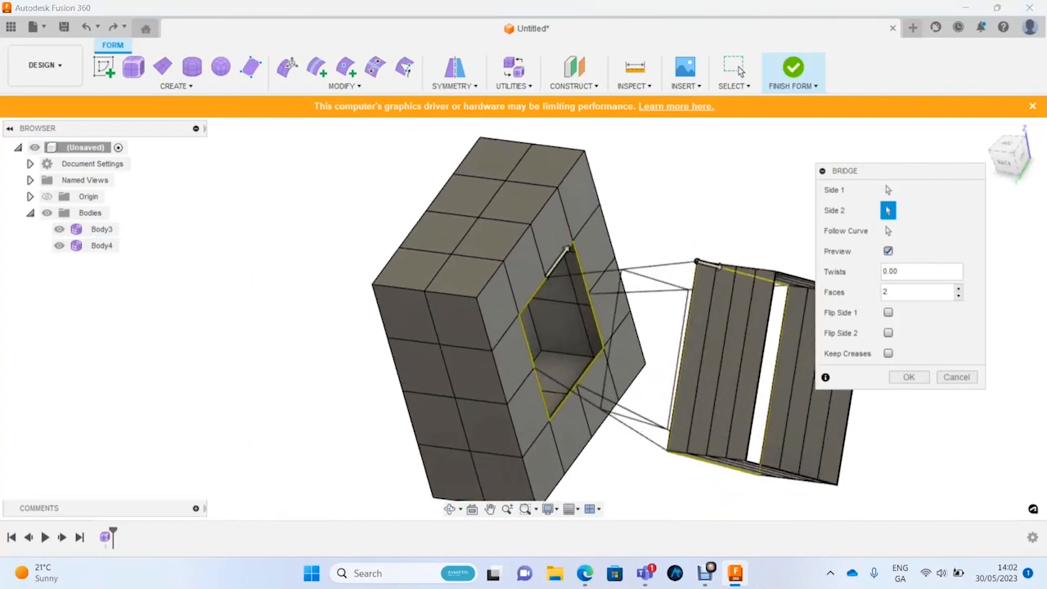
pyautogui.keyDown('shift'); pyautogui.moveTo(499, 210); pyautogui.dragTo(670, 235, button='middle'); pyautogui.keyUp('shift')
pyautogui.write('4')
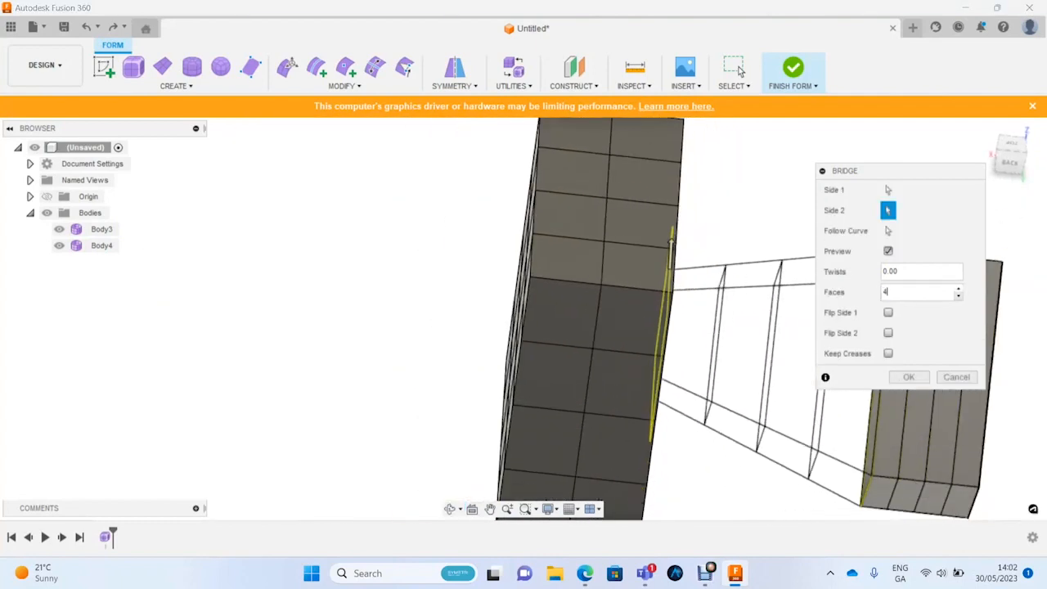
pyautogui.press('BackSpace')
pyautogui.write('5')
pyautogui.press('BackSpace')
pyautogui.write('4')
pyautogui.press('BackSpace')
pyautogui.write('3')
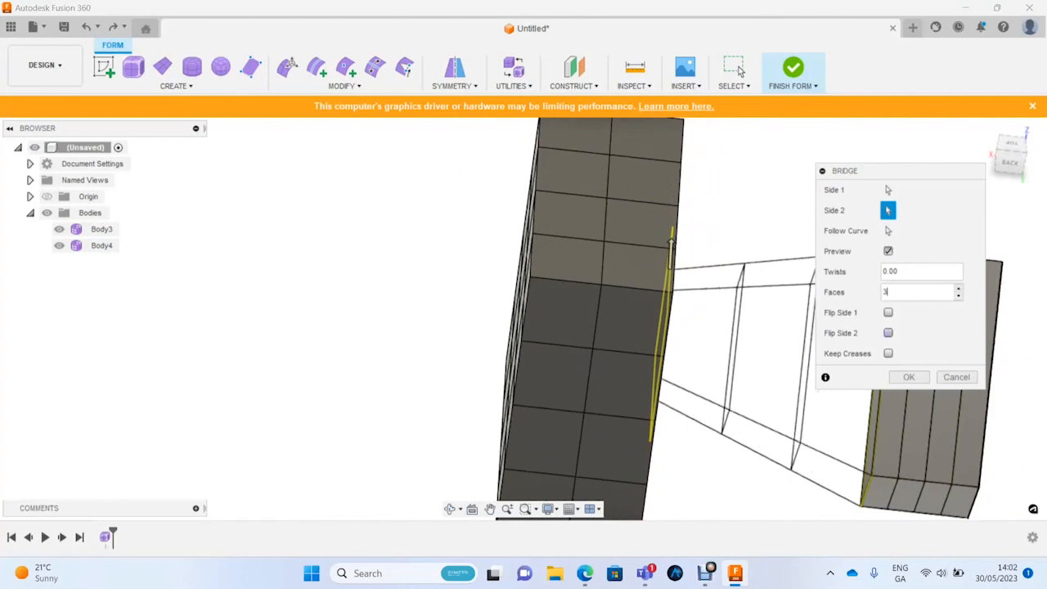
pyautogui.scroll(-3, 343, 253)
pyautogui.scroll(1, 719, 315)
pyautogui.keyDown('shift'); pyautogui.moveTo(720, 314); pyautogui.dragTo(556, 327, button='middle'); pyautogui.keyUp('shift')
pyautogui.press('Return')
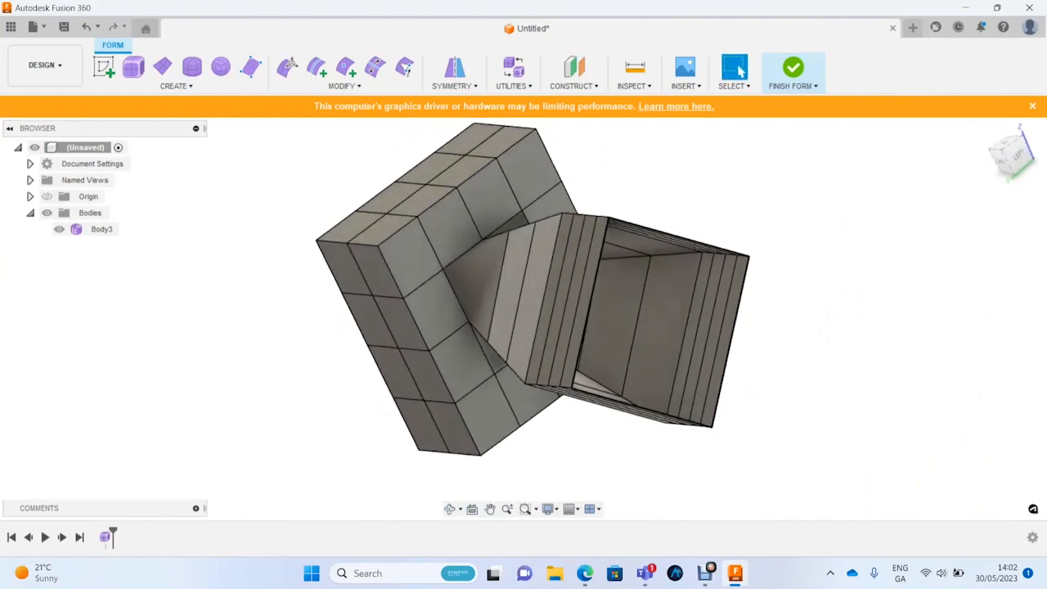
# Step: Switch the bridged T-spline body to smooth display
pyautogui.click(95, 229)
pyautogui.hotkey('alt', '3')
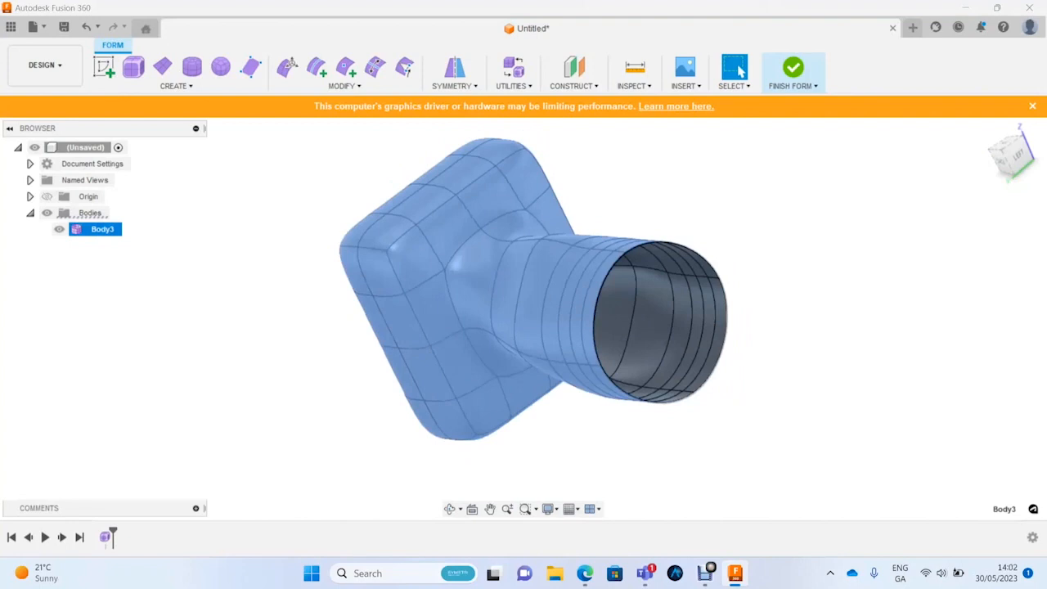
pyautogui.press('Escape')
pyautogui.keyDown('shift'); pyautogui.moveTo(556, 327); pyautogui.dragTo(572, 344, button='middle'); pyautogui.keyUp('shift')
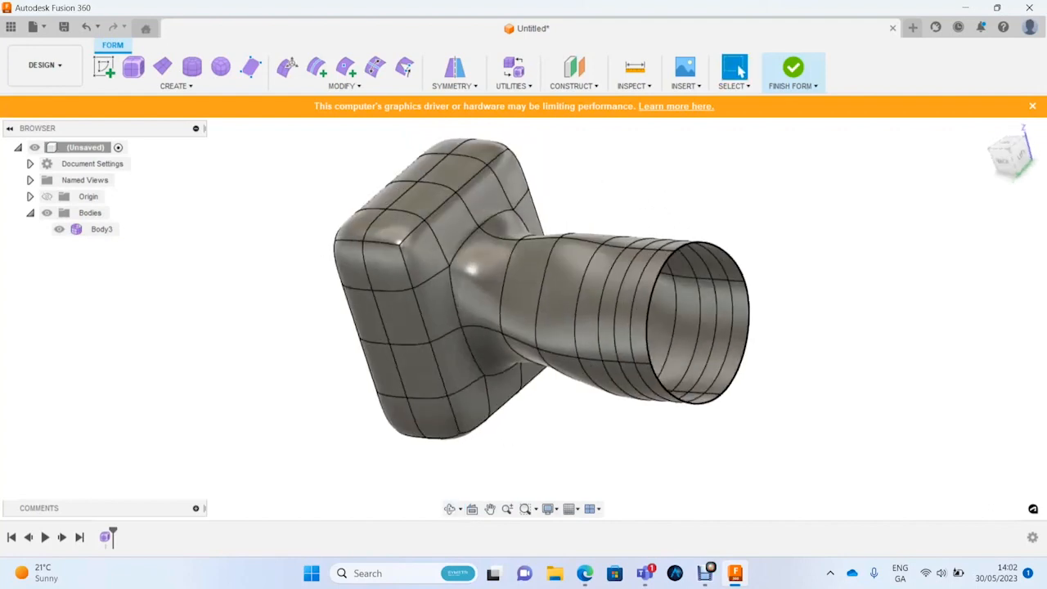
pyautogui.scroll(-1, 647, 238)
pyautogui.click(344, 86)
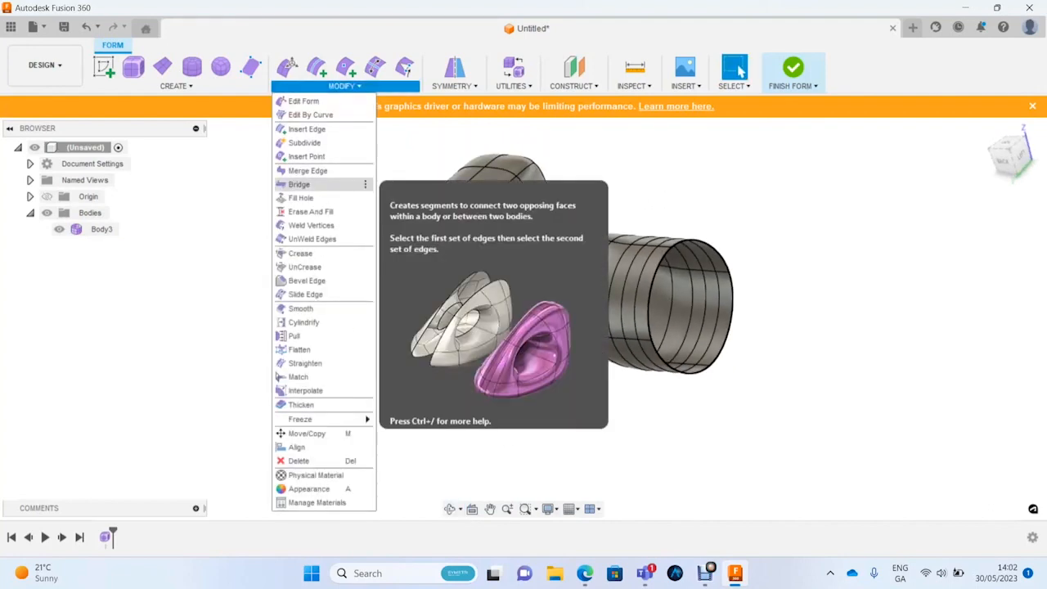
pyautogui.click(307, 170)
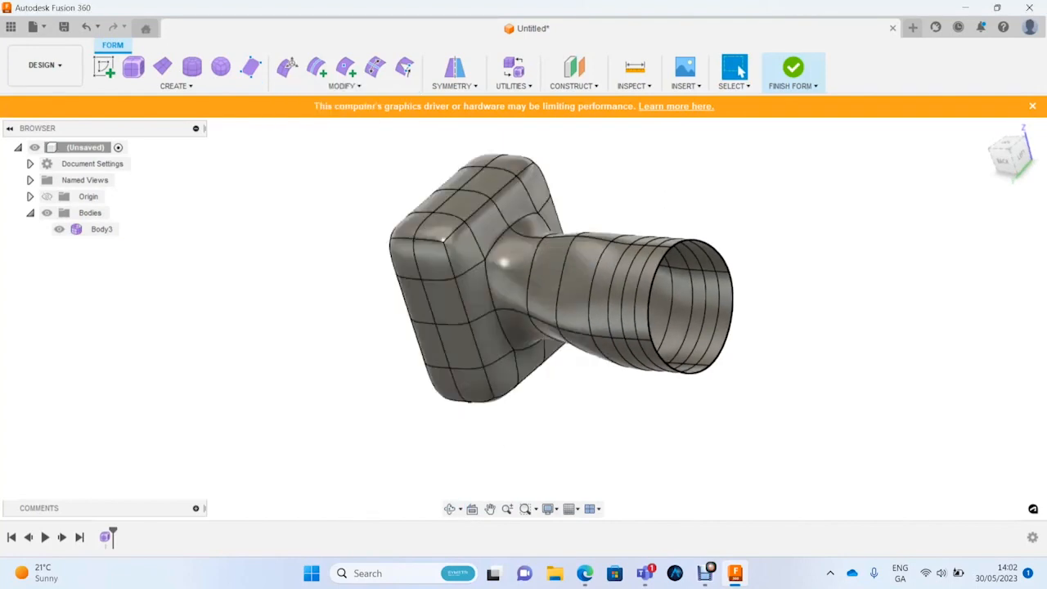
pyautogui.scroll(3, 702, 257)
pyautogui.scroll(-3, 700, 245)
pyautogui.press('Escape')
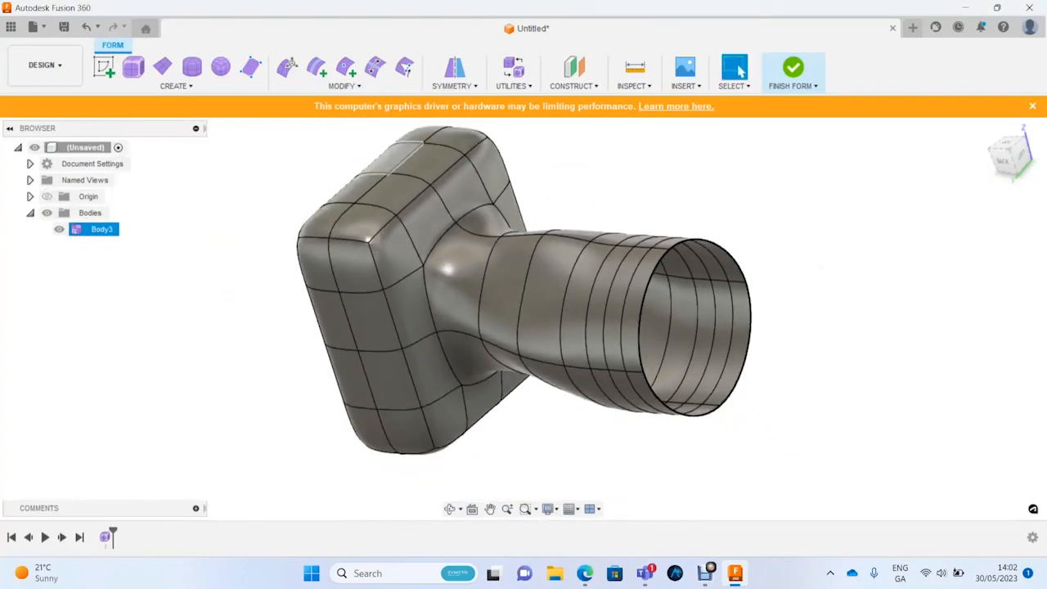
# Step: Delete the four central faces on the upper side of the rounded box to open a hole
pyautogui.scroll(-2, 394, 164)
pyautogui.scroll(4, 394, 168)
pyautogui.click(392, 160)
pyautogui.keyDown('ctrl'); pyautogui.click(360, 209); pyautogui.keyUp('ctrl')
pyautogui.keyDown('ctrl'); pyautogui.click(335, 209); pyautogui.keyUp('ctrl')
pyautogui.keyDown('ctrl'); pyautogui.click(458, 160); pyautogui.keyUp('ctrl')
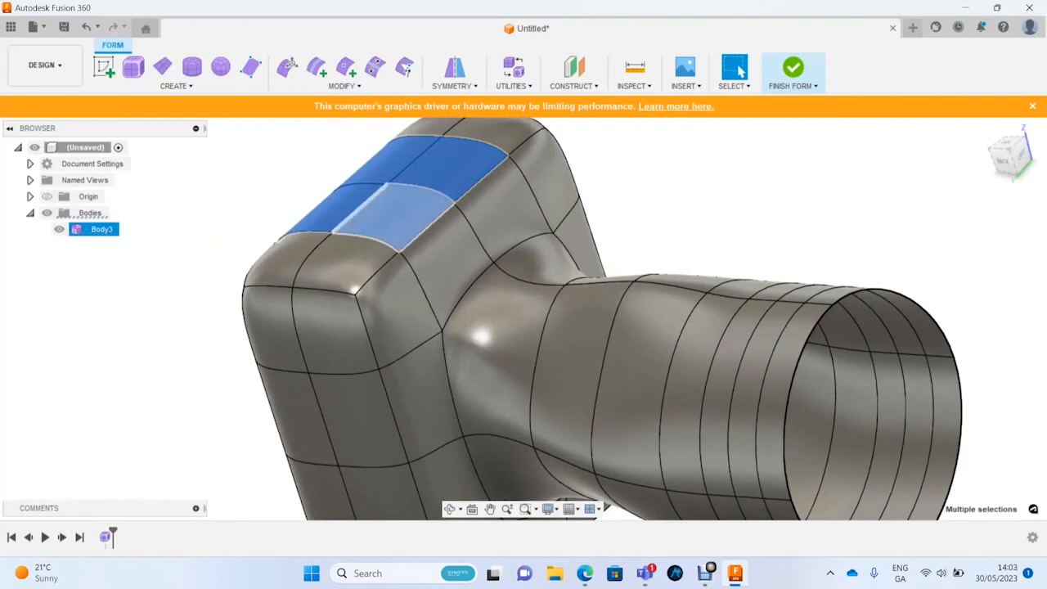
pyautogui.press('Delete')
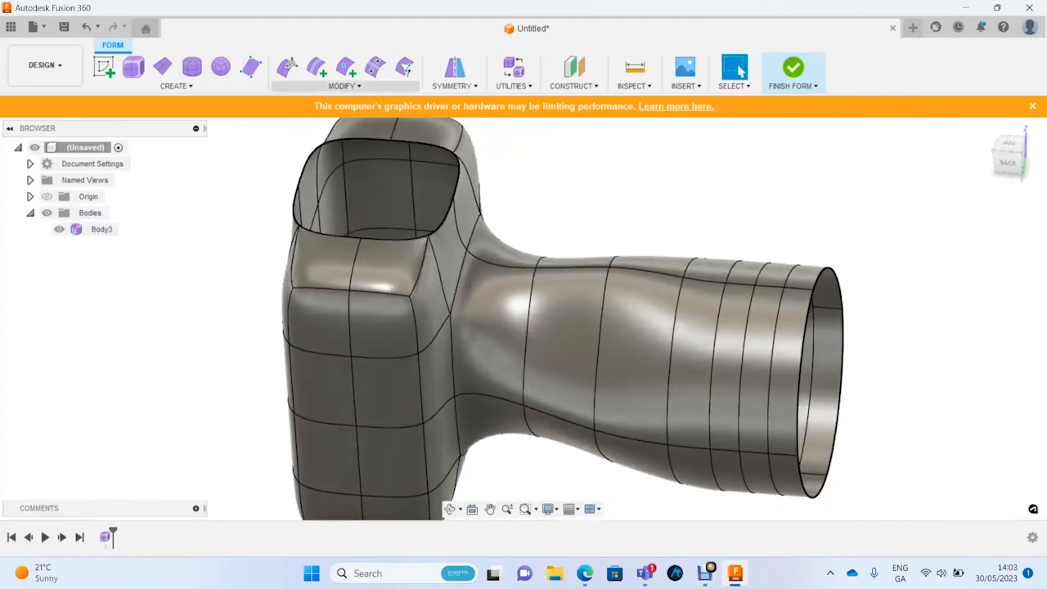
# Step: Merge the upper opening's two outer edges, farthest from the tube, as Edge Group One with the two opposite edges as Edge Group Two
pyautogui.click(343, 86)
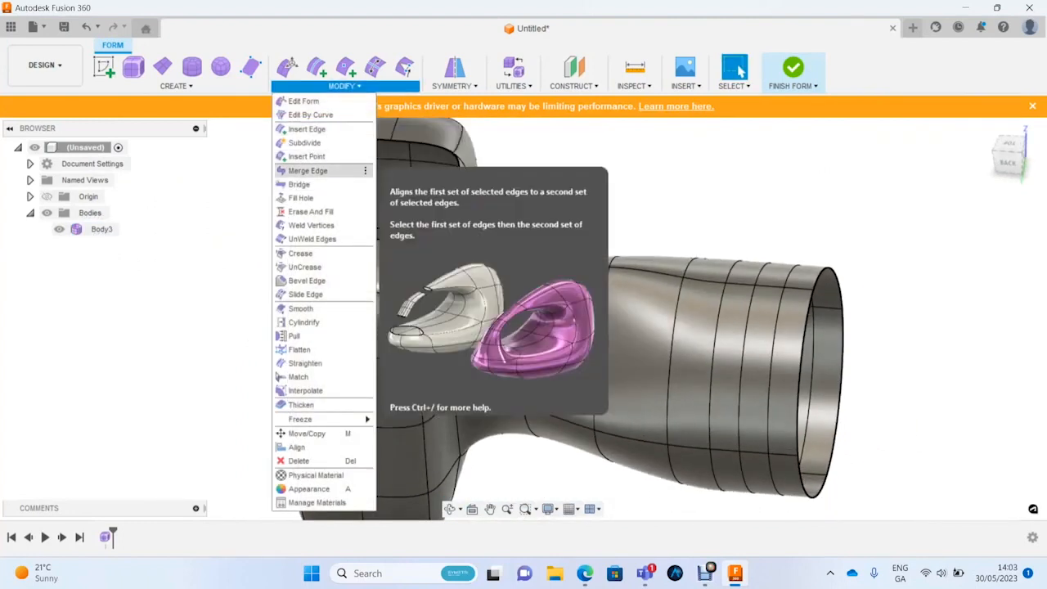
pyautogui.click(307, 170)
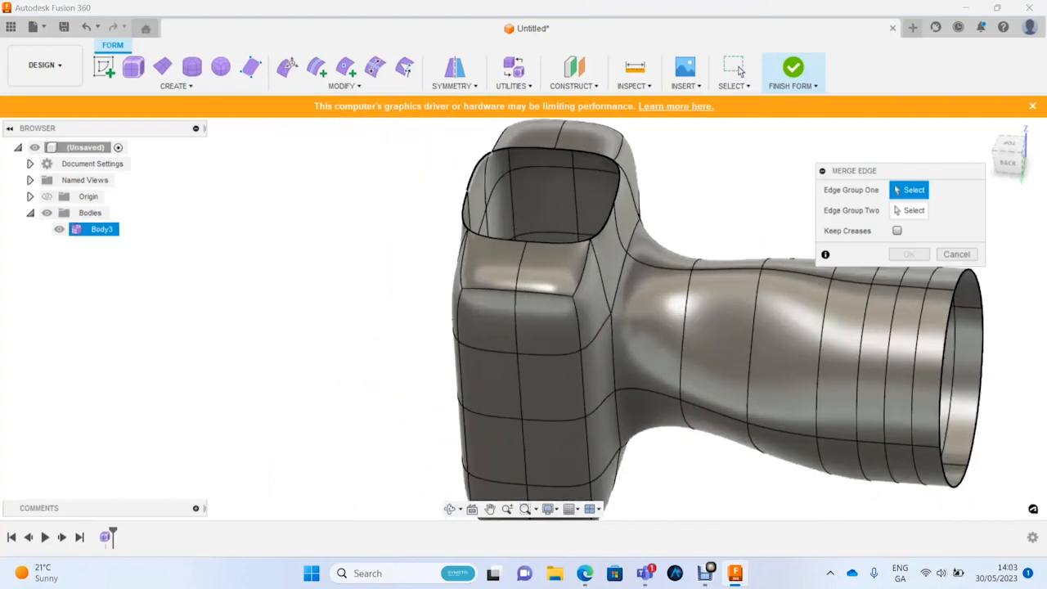
pyautogui.doubleClick(490, 154)
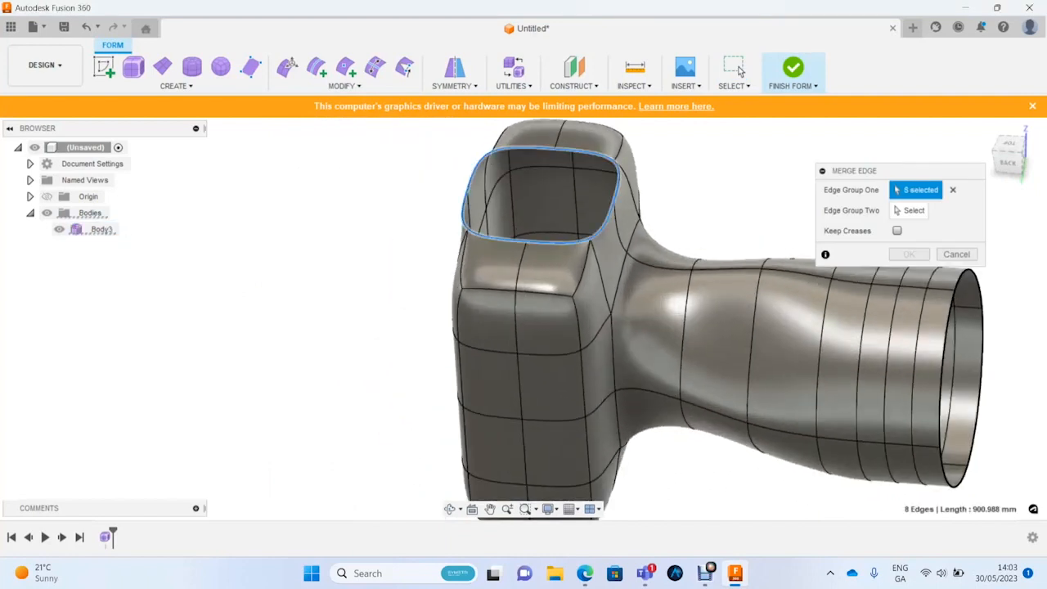
pyautogui.press('Escape')
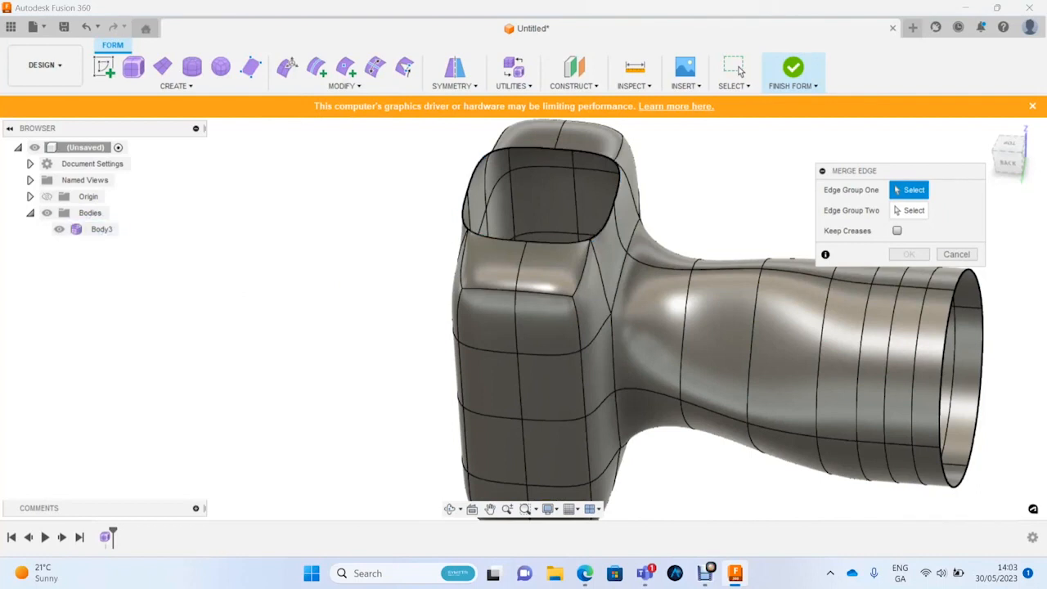
pyautogui.click(463, 211)
pyautogui.click(478, 168)
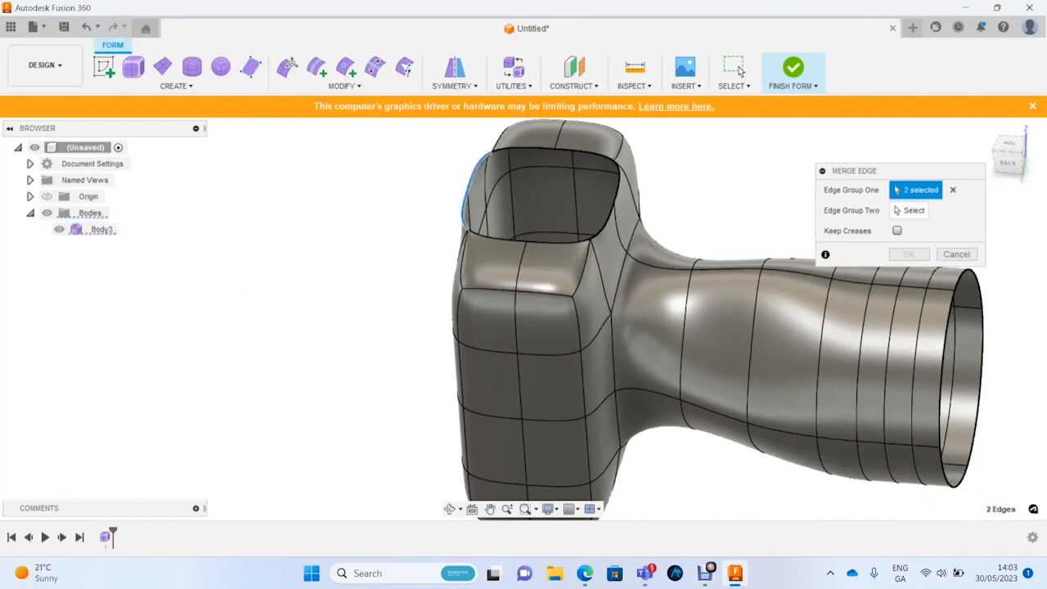
pyautogui.click(915, 210)
pyautogui.click(616, 181)
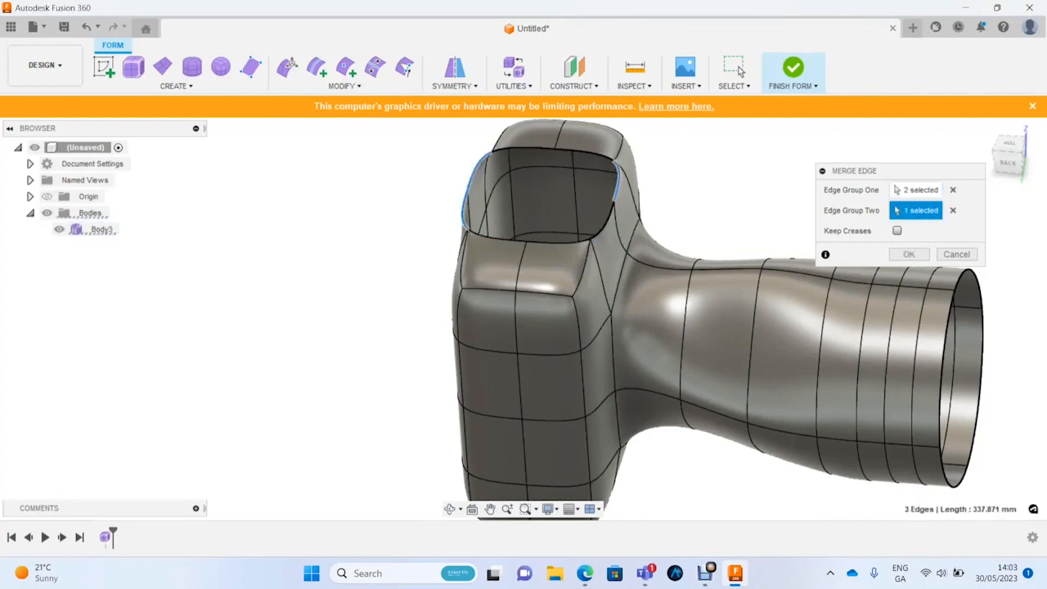
pyautogui.click(605, 217)
pyautogui.click(909, 253)
pyautogui.click(908, 254)
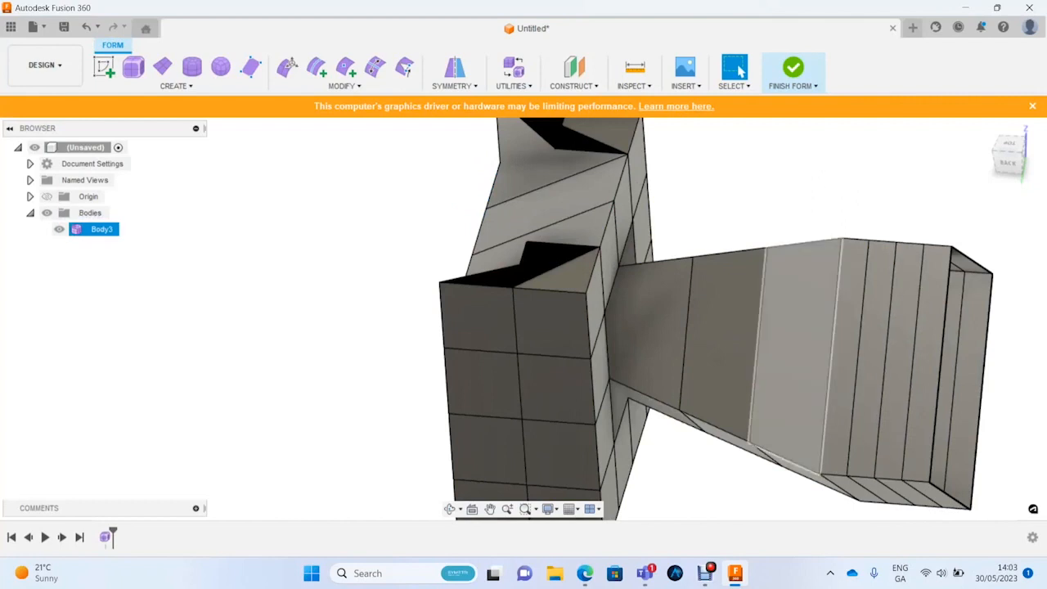
# Step: Examine the merged edges and the surrounding faces on the box's upper side from several angles
pyautogui.keyDown('shift'); pyautogui.moveTo(806, 291); pyautogui.dragTo(810, 225); pyautogui.keyUp('shift')
pyautogui.keyDown('shift'); pyautogui.moveTo(805, 290); pyautogui.dragTo(810, 225, button='middle'); pyautogui.keyUp('shift')
pyautogui.keyDown('shift'); pyautogui.moveTo(810, 225); pyautogui.dragTo(813, 198); pyautogui.keyUp('shift')
pyautogui.keyDown('shift'); pyautogui.moveTo(809, 225); pyautogui.dragTo(813, 197, button='middle'); pyautogui.keyUp('shift')
pyautogui.scroll(-2, 687, 213)
pyautogui.scroll(2, 617, 201)
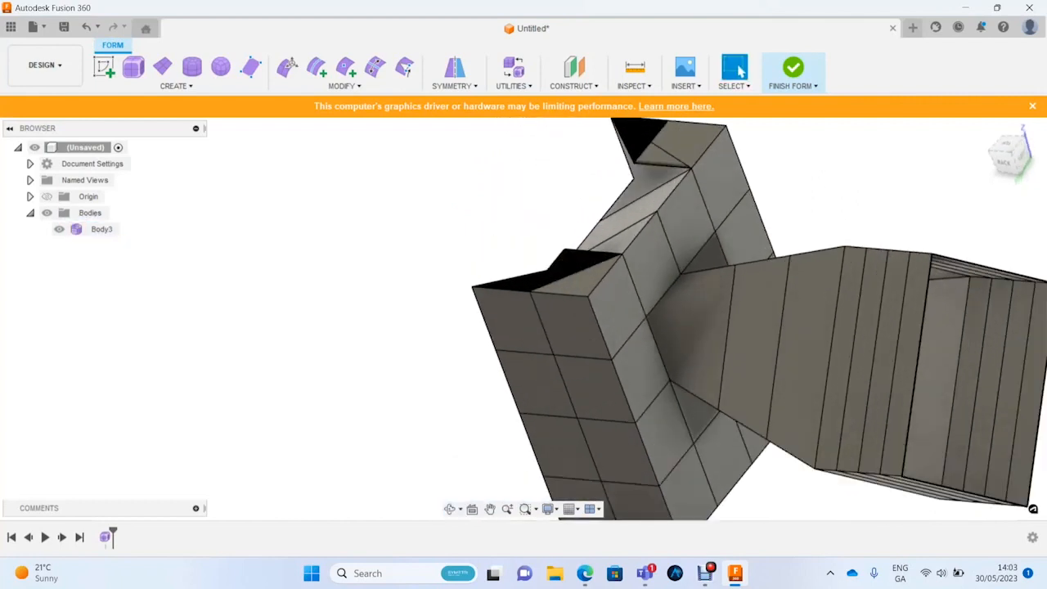
pyautogui.scroll(2, 626, 196)
pyautogui.keyDown('shift'); pyautogui.moveTo(626, 196); pyautogui.dragTo(628, 250, button='middle'); pyautogui.keyUp('shift')
pyautogui.scroll(-5, 629, 251)
pyautogui.scroll(3, 642, 184)
pyautogui.keyDown('shift'); pyautogui.moveTo(642, 184); pyautogui.dragTo(597, 221, button='middle'); pyautogui.keyUp('shift')
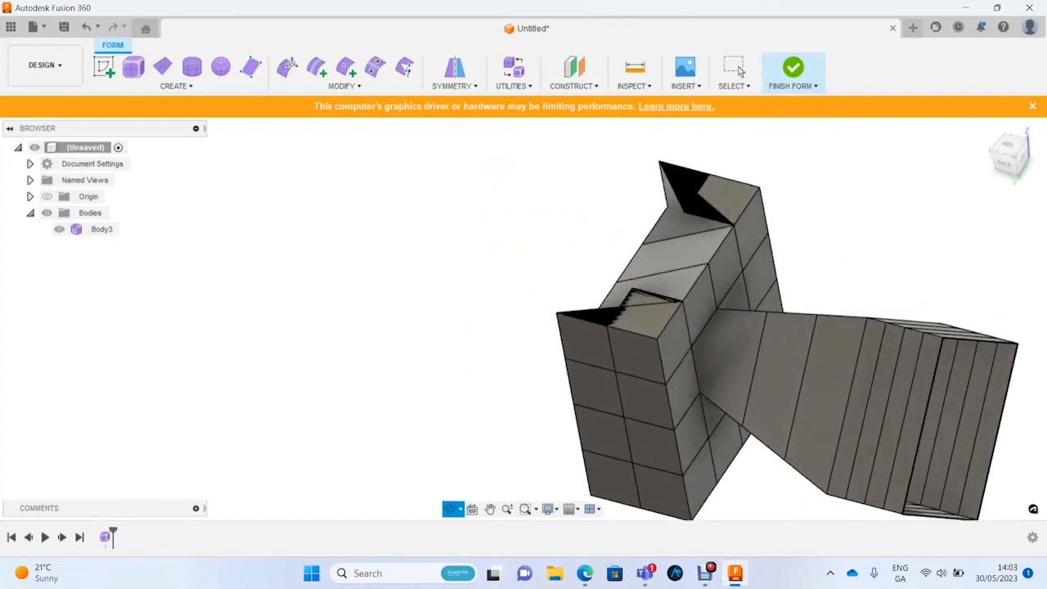
# Step: Run Repair Body on the merged T-spline form and inspect its error and geometry labels around the merged edges
pyautogui.click(513, 86)
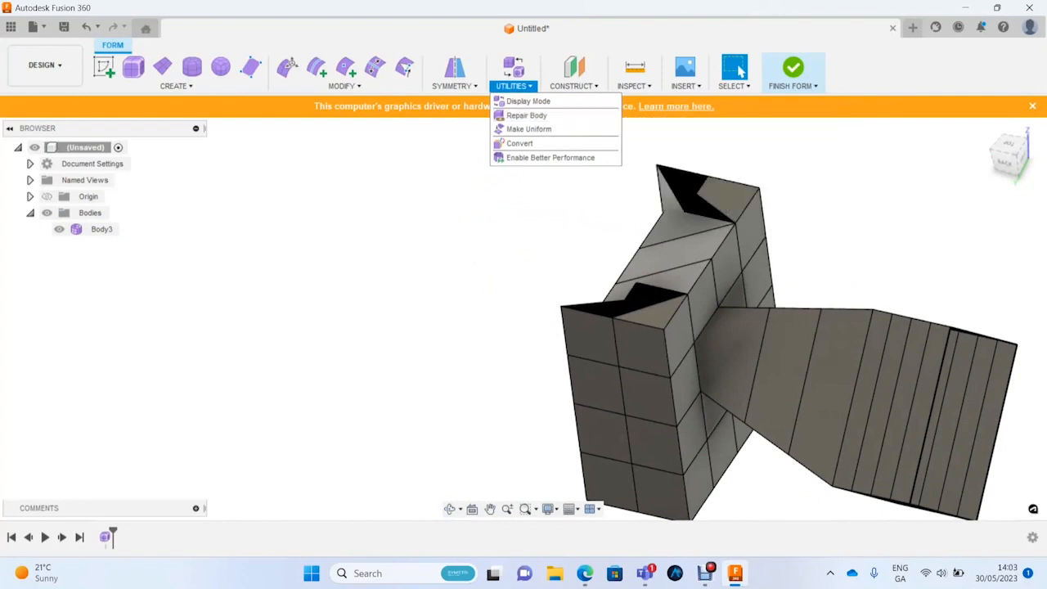
pyautogui.click(513, 86)
pyautogui.click(532, 115)
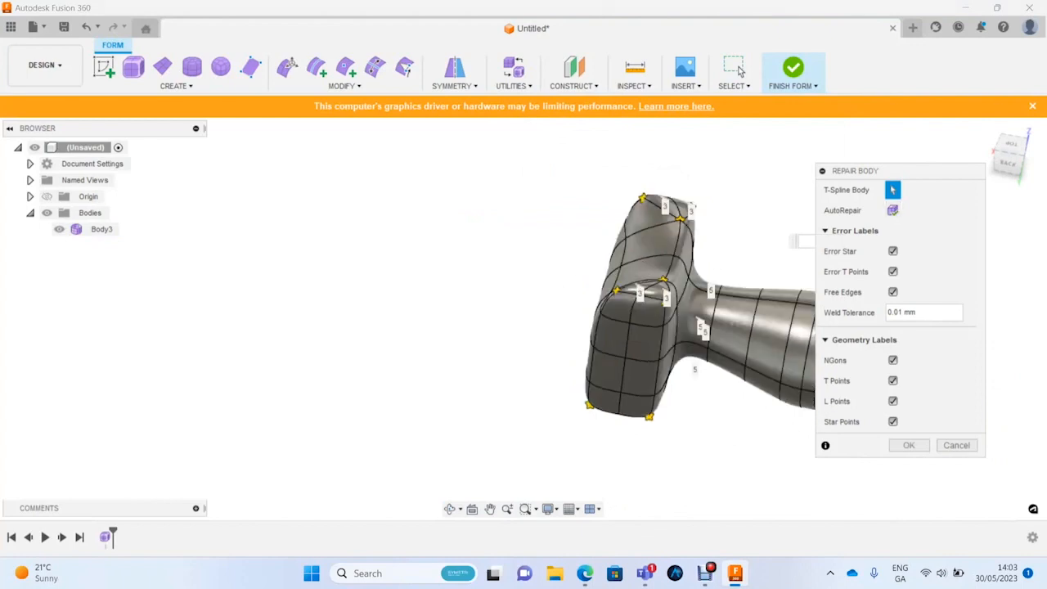
pyautogui.keyDown('shift'); pyautogui.moveTo(654, 256); pyautogui.dragTo(703, 256, button='middle'); pyautogui.keyUp('shift')
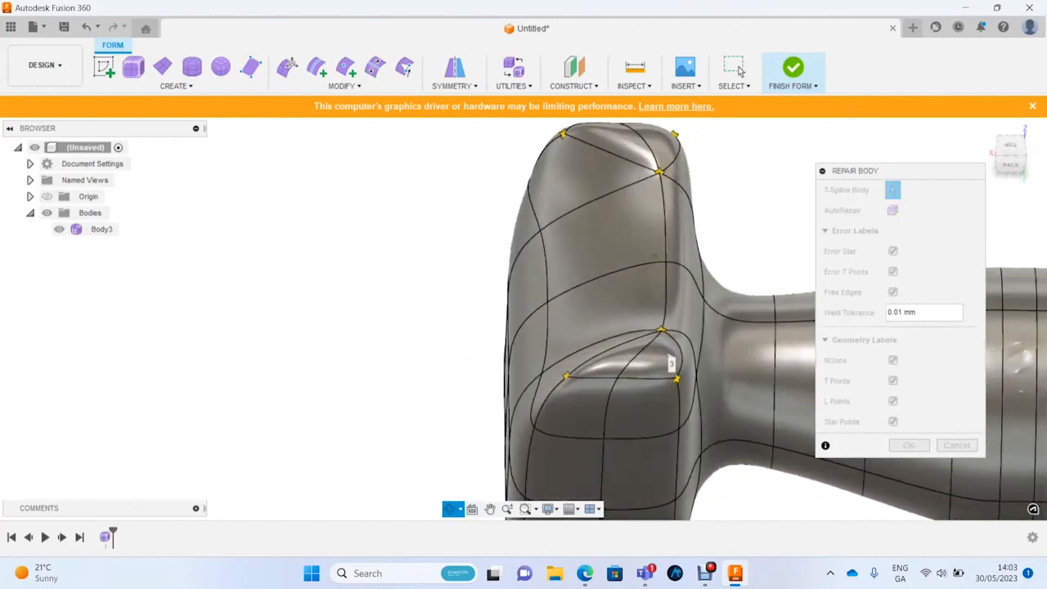
pyautogui.press('Return')
pyautogui.scroll(-4, 470, 213)
pyautogui.keyDown('shift'); pyautogui.moveTo(654, 286); pyautogui.dragTo(585, 311, button='middle'); pyautogui.keyUp('shift')
pyautogui.scroll(4, 519, 228)
pyautogui.keyDown('shift'); pyautogui.moveTo(518, 229); pyautogui.dragTo(592, 225, button='middle'); pyautogui.keyUp('shift')
pyautogui.scroll(-4, 592, 225)
pyautogui.press('Escape')
pyautogui.scroll(4, 737, 294)
pyautogui.moveTo(737, 294)
pyautogui.keyDown('shift'); pyautogui.mouseDown(button='middle')
pyautogui.moveTo(679, 323)
pyautogui.moveTo(718, 298)
pyautogui.mouseUp(button='middle'); pyautogui.keyUp('shift')
pyautogui.scroll(-3, 718, 299)
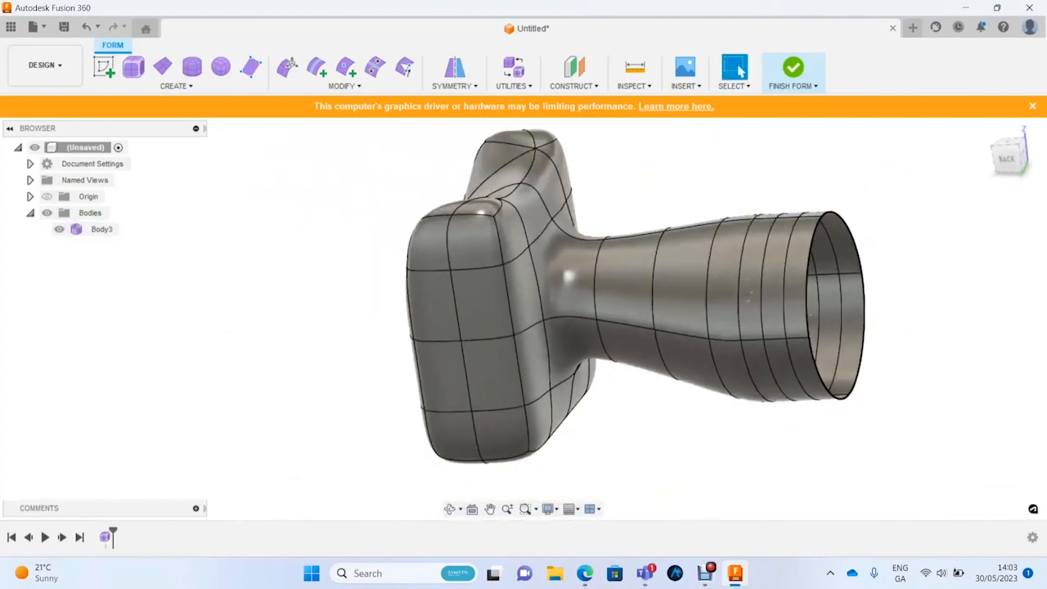
pyautogui.click(513, 86)
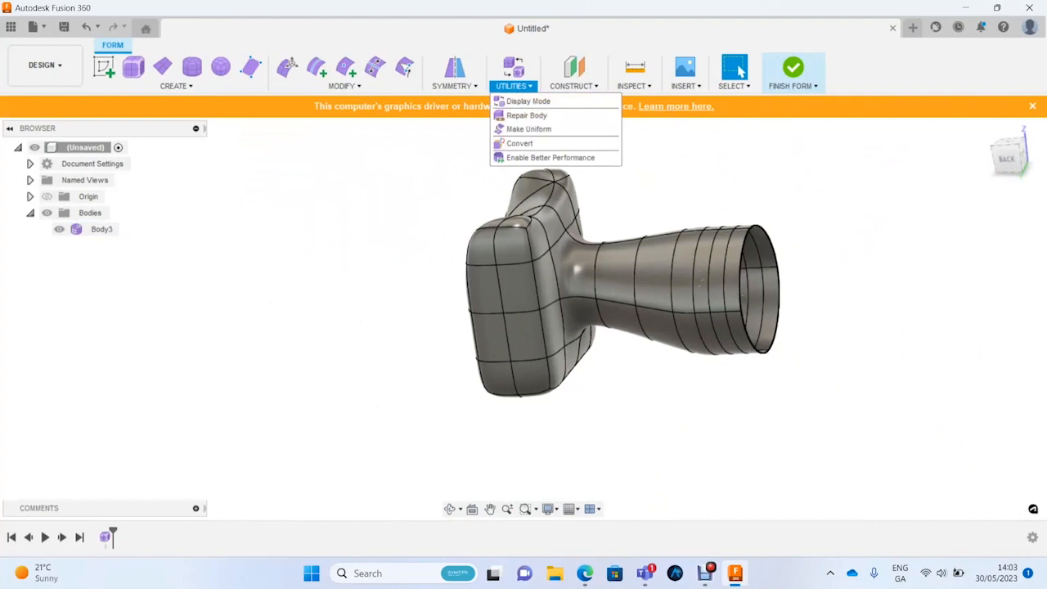
pyautogui.scroll(-1, 821, 331)
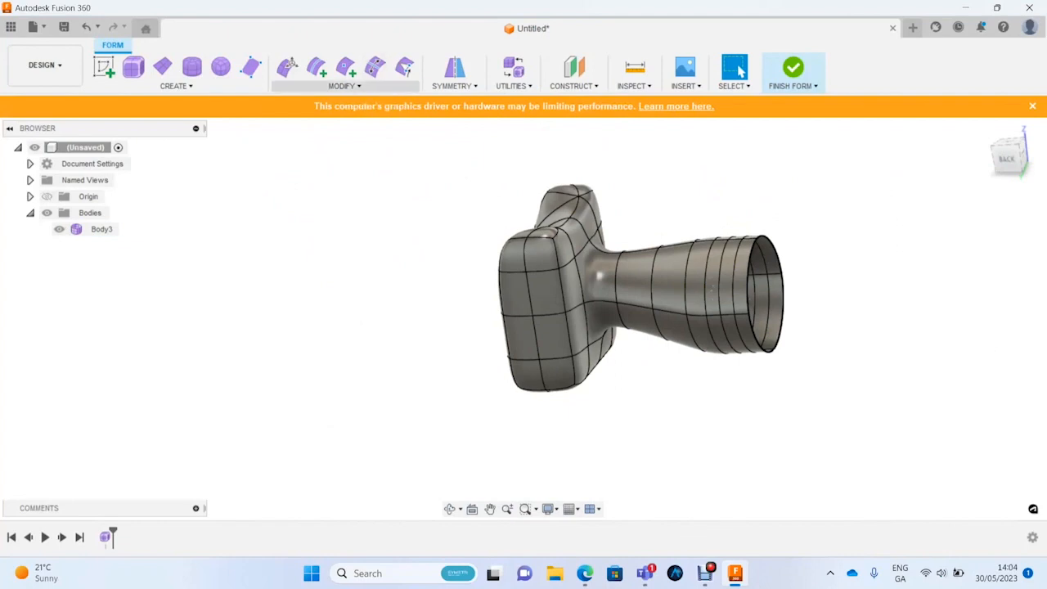
pyautogui.click(343, 86)
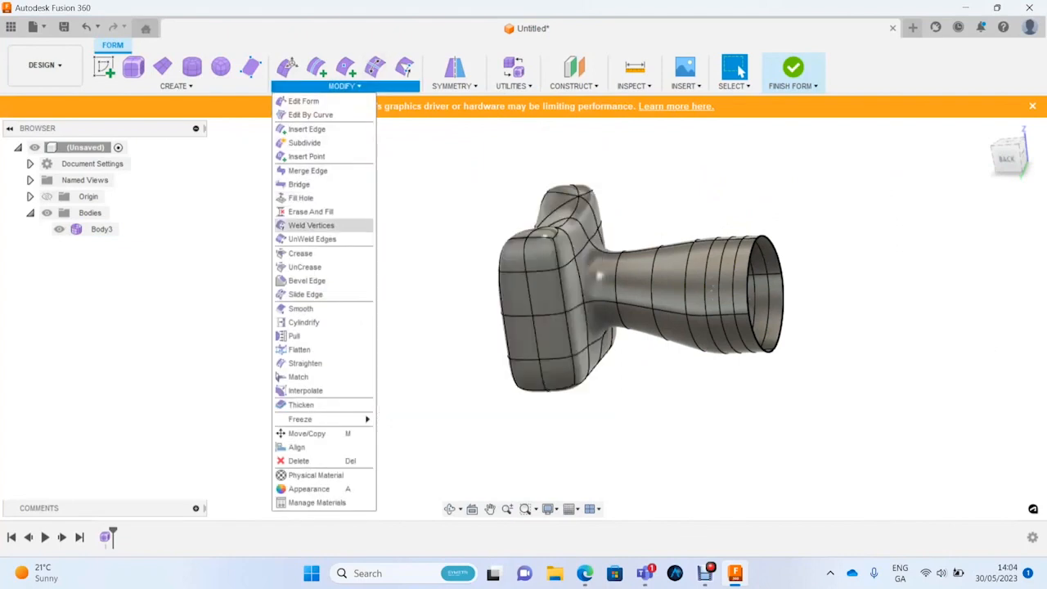
# Step: Weld two adjacent rim vertices at the tube's open end using the Vertex to Vertex mode
pyautogui.click(311, 225)
pyautogui.keyDown('shift'); pyautogui.moveTo(717, 285); pyautogui.dragTo(626, 270, button='middle'); pyautogui.keyUp('shift')
pyautogui.scroll(-1, 720, 213)
pyautogui.scroll(3, 741, 285)
pyautogui.scroll(5, 739, 71)
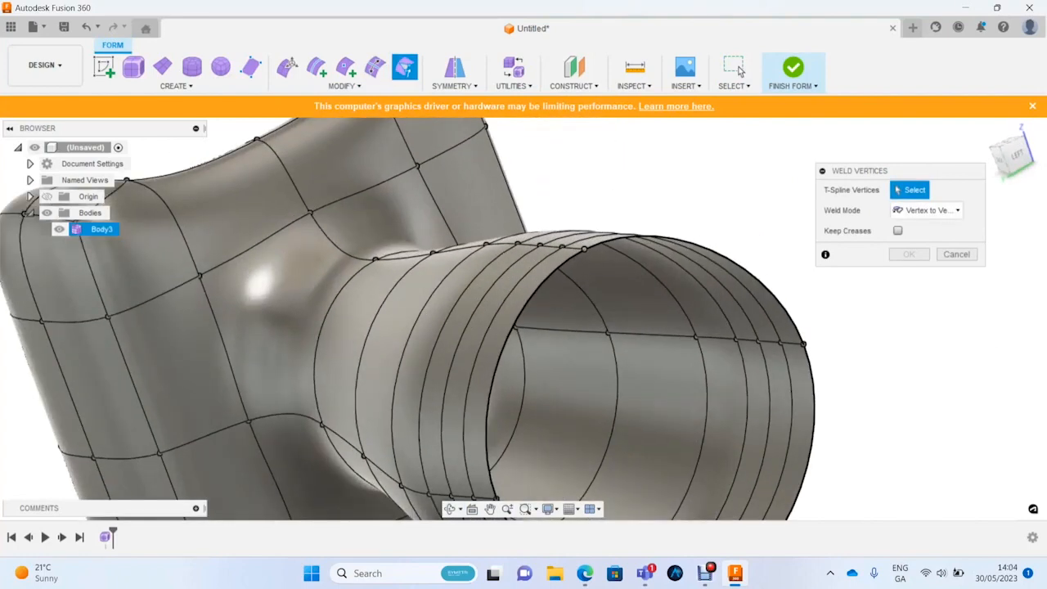
pyautogui.click(584, 249)
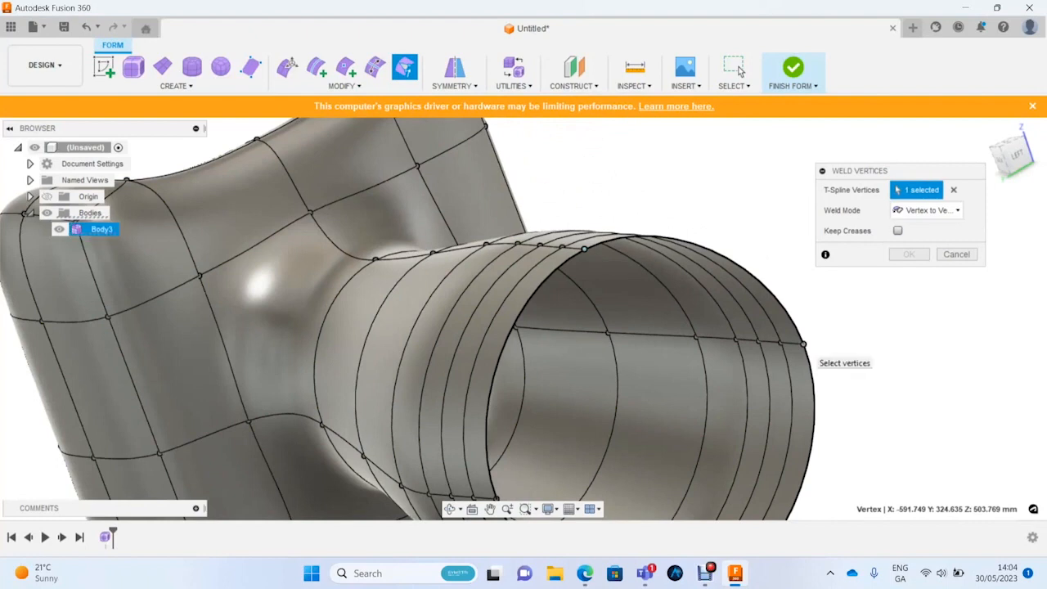
pyautogui.click(803, 343)
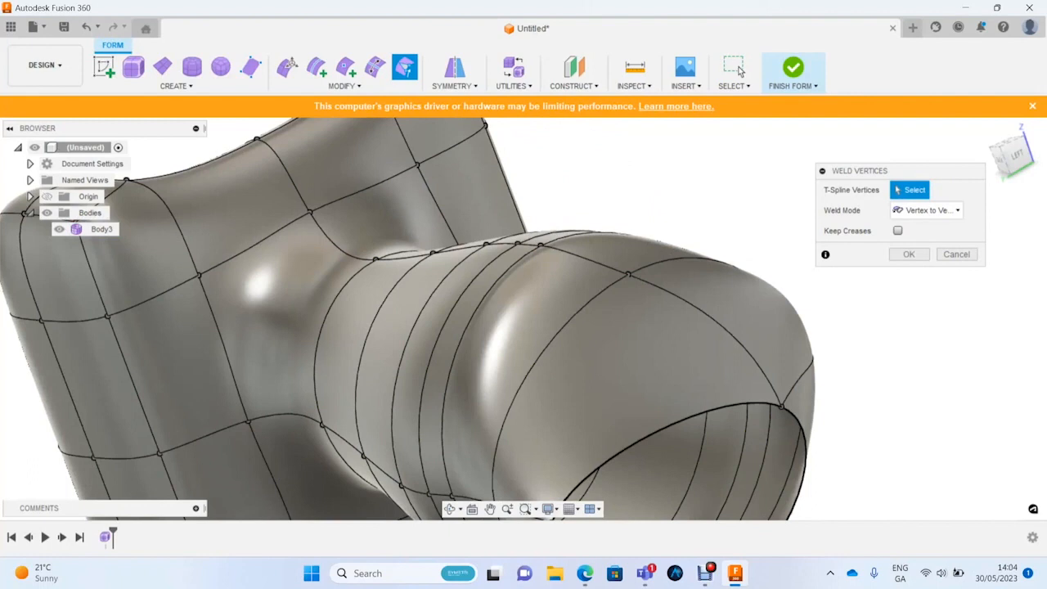
pyautogui.scroll(2, 685, 178)
pyautogui.scroll(-5, 684, 179)
pyautogui.keyDown('shift'); pyautogui.moveTo(684, 178); pyautogui.dragTo(688, 182, button='middle'); pyautogui.keyUp('shift')
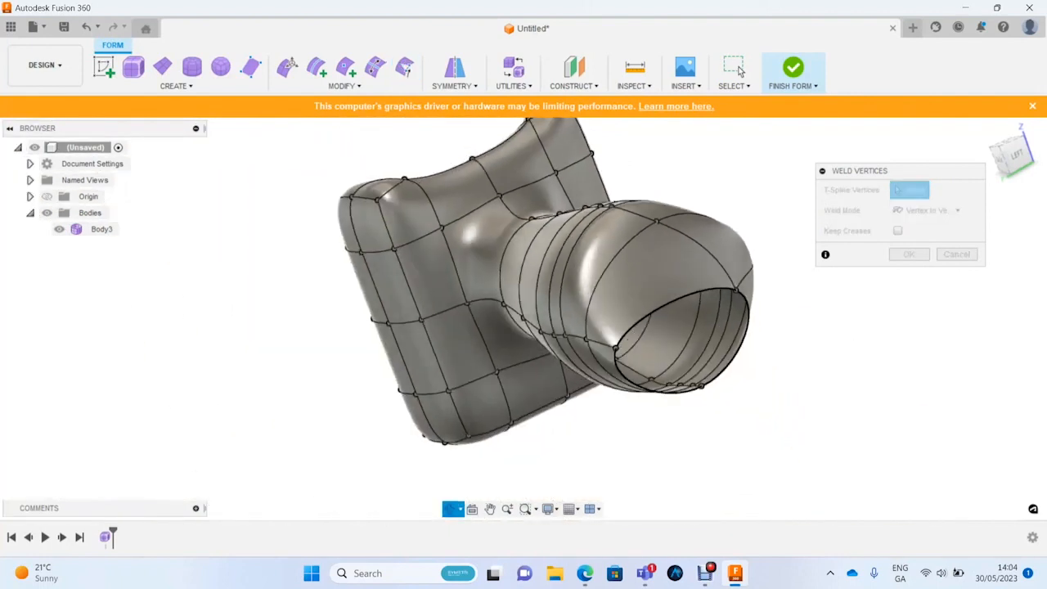
# Step: Weld the tube rim's lower vertex to its neighbouring corner vertex, using box display to locate them, to close the open end
pyautogui.keyDown('shift'); pyautogui.moveTo(720, 295); pyautogui.dragTo(697, 255, button='middle'); pyautogui.keyUp('shift')
pyautogui.scroll(4, 697, 255)
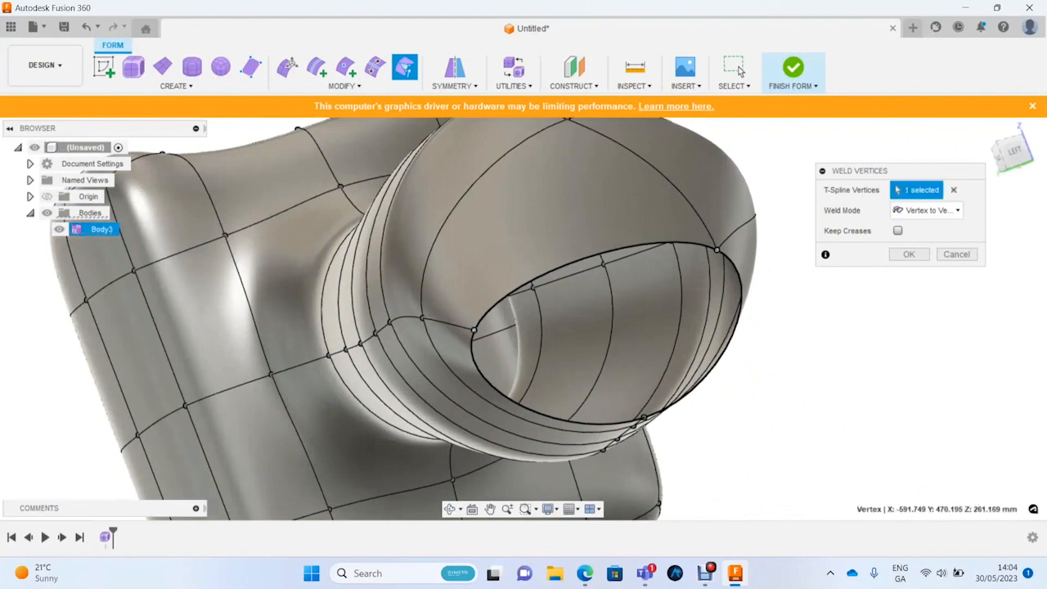
pyautogui.hotkey('alt', '1')
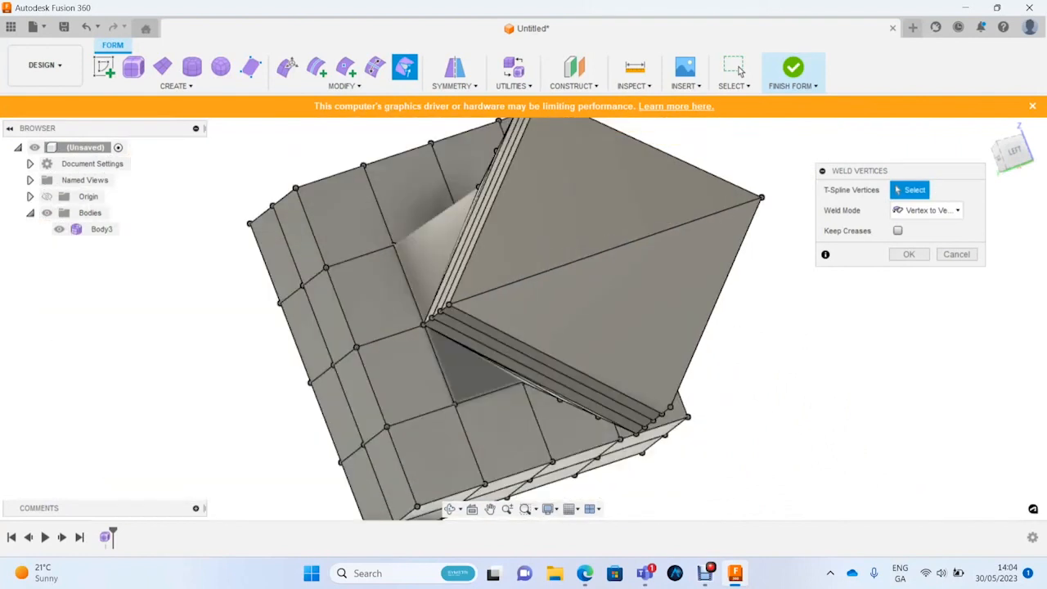
pyautogui.hotkey('alt', '3')
pyautogui.click(649, 354)
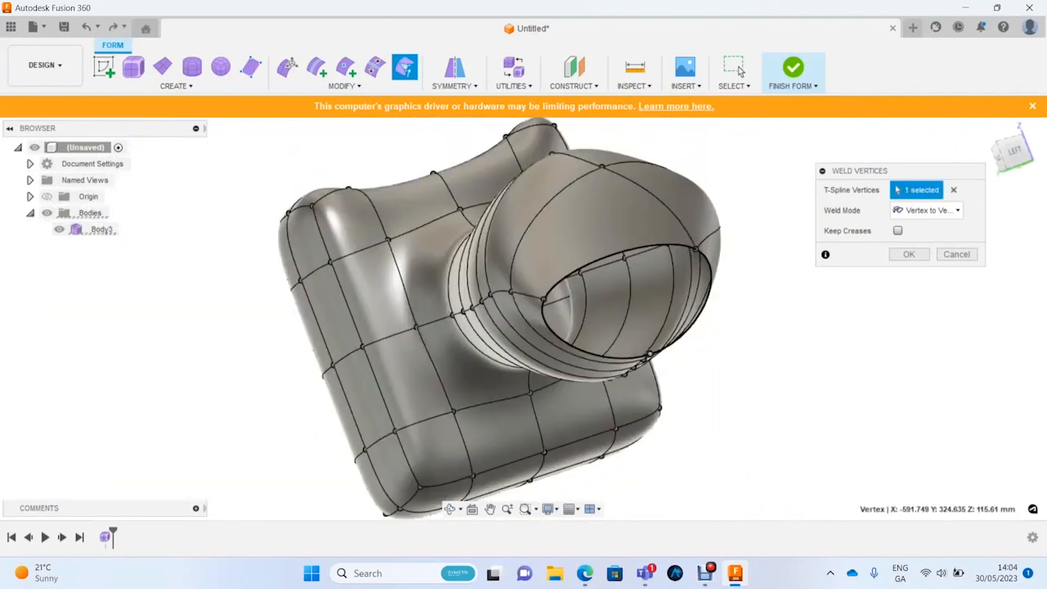
pyautogui.hotkey('alt', '1')
pyautogui.keyDown('shift'); pyautogui.moveTo(650, 327); pyautogui.dragTo(649, 249, button='middle'); pyautogui.keyUp('shift')
pyautogui.click(455, 265)
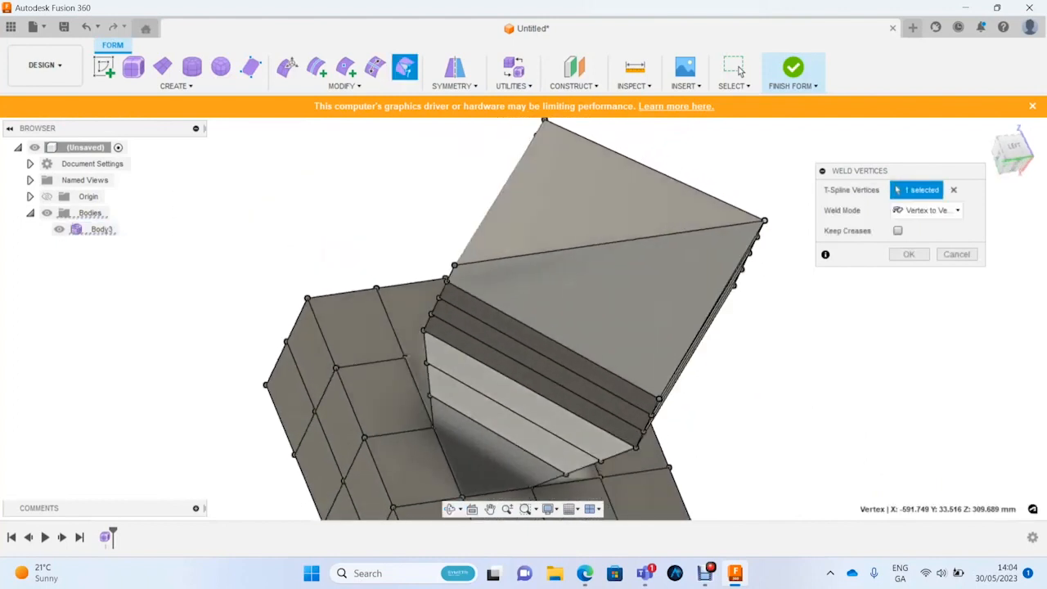
pyautogui.hotkey('alt', '3')
pyautogui.scroll(-2, 624, 253)
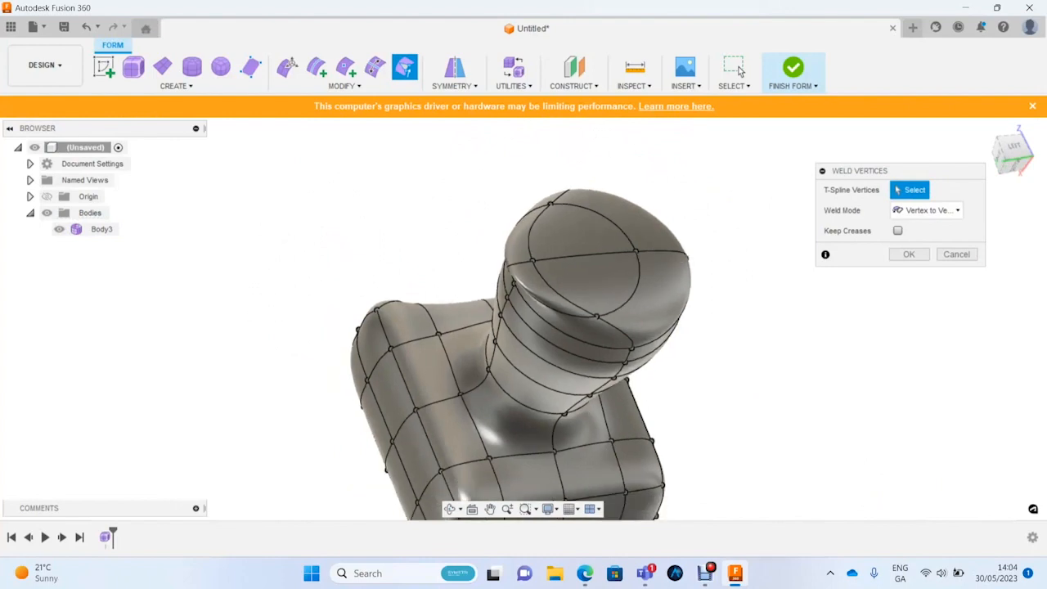
# Step: Weld the corner vertex of the tube's closed end to the vertex directly beneath it and finish the welding
pyautogui.hotkey('alt', '1')
pyautogui.keyDown('shift'); pyautogui.moveTo(623, 327); pyautogui.dragTo(720, 290, button='middle'); pyautogui.keyUp('shift')
pyautogui.scroll(-2, 720, 290)
pyautogui.scroll(3, 523, 143)
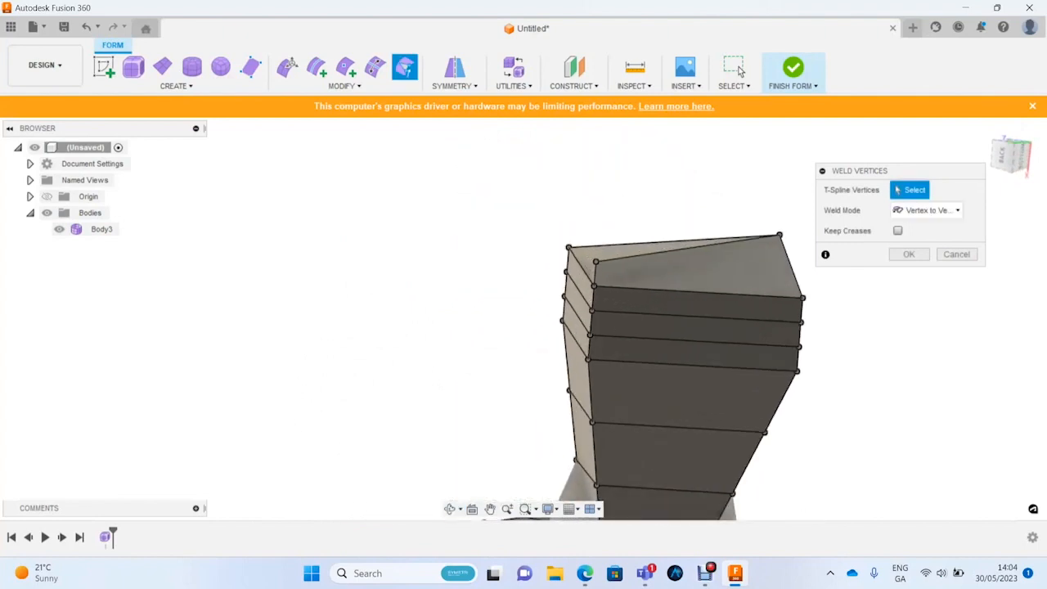
pyautogui.scroll(-2, 589, 229)
pyautogui.scroll(1, 523, 143)
pyautogui.keyDown('shift'); pyautogui.moveTo(524, 164); pyautogui.dragTo(512, 188, button='middle'); pyautogui.keyUp('shift')
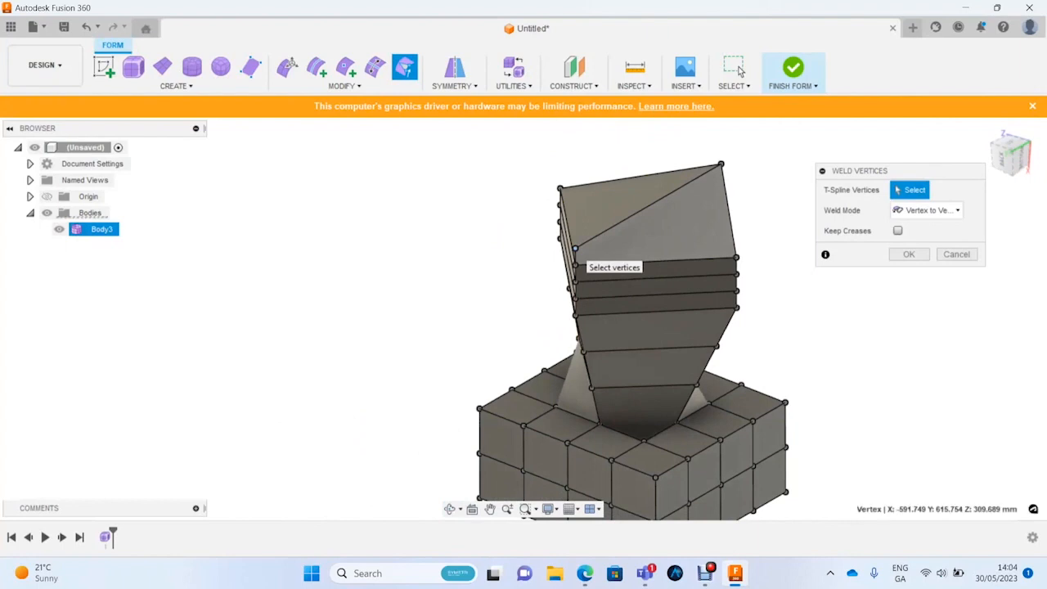
pyautogui.click(576, 264)
pyautogui.scroll(-2, 565, 237)
pyautogui.scroll(3, 622, 229)
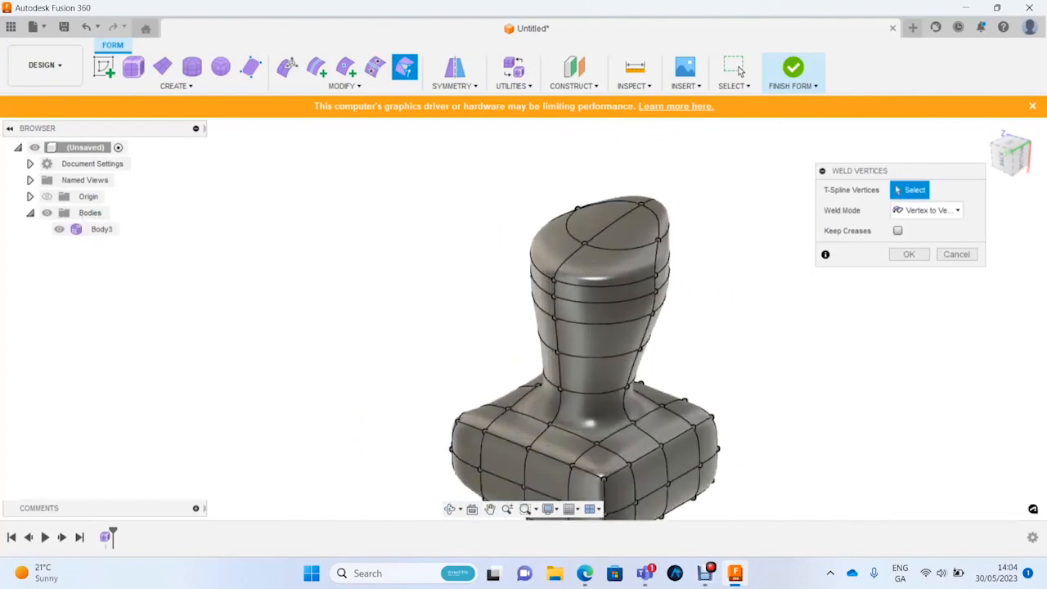
pyautogui.scroll(2, 640, 225)
pyautogui.press('Return')
# Step: Delete the four central faces on the box's broad side opposite the tube
pyautogui.keyDown('shift'); pyautogui.moveTo(640, 225); pyautogui.dragTo(700, 208, button='middle'); pyautogui.keyUp('shift')
pyautogui.scroll(-3, 695, 282)
pyautogui.scroll(-4, 685, 250)
pyautogui.click(345, 85)
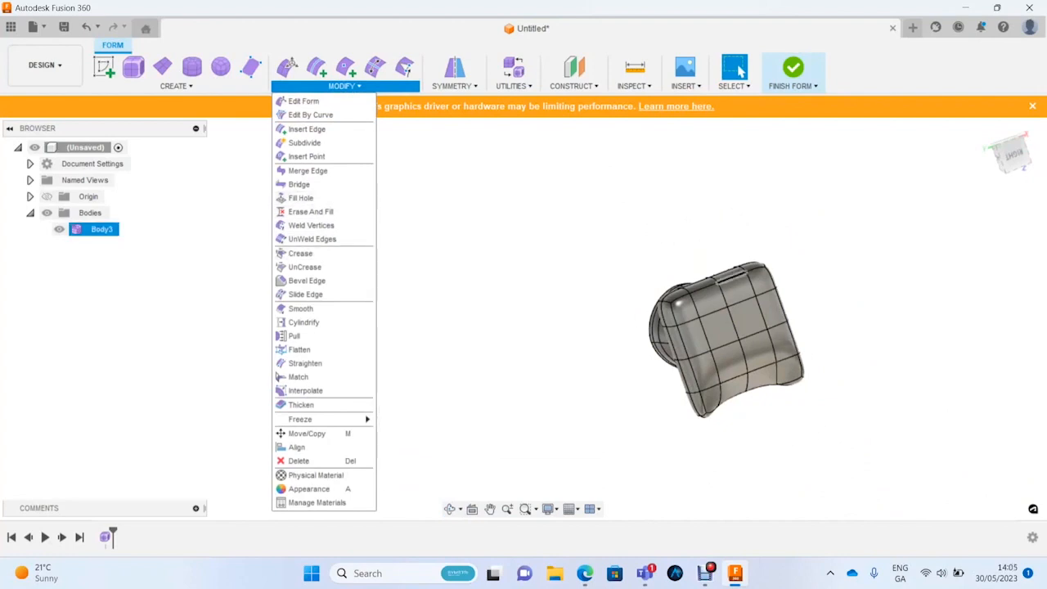
pyautogui.scroll(2, 781, 372)
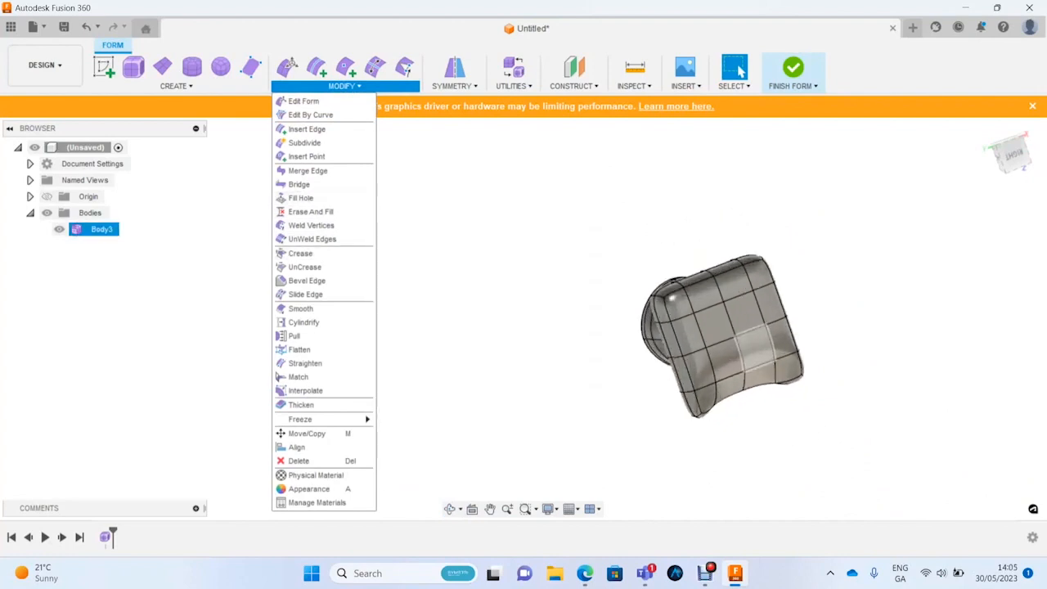
pyautogui.scroll(2, 679, 330)
pyautogui.click(719, 315)
pyautogui.keyDown('ctrl'); pyautogui.click(772, 295); pyautogui.keyUp('ctrl')
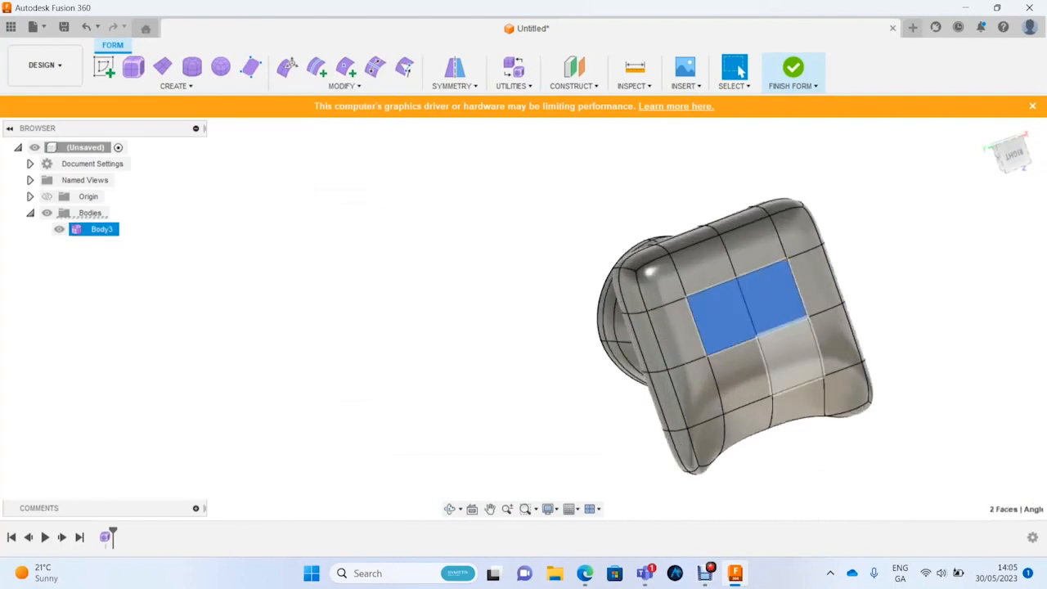
pyautogui.keyDown('ctrl'); pyautogui.click(792, 355); pyautogui.keyUp('ctrl')
pyautogui.keyDown('ctrl'); pyautogui.click(740, 374); pyautogui.keyUp('ctrl')
pyautogui.press('Delete')
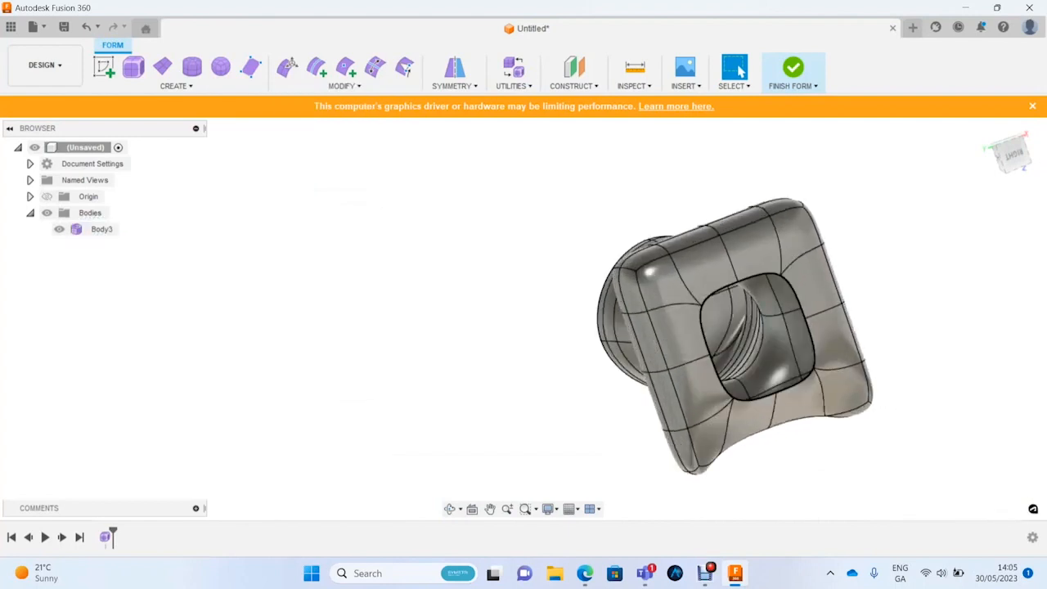
# Step: Fill the new hole from its edge, trying the Fill Star mode before applying Collapse
pyautogui.click(343, 86)
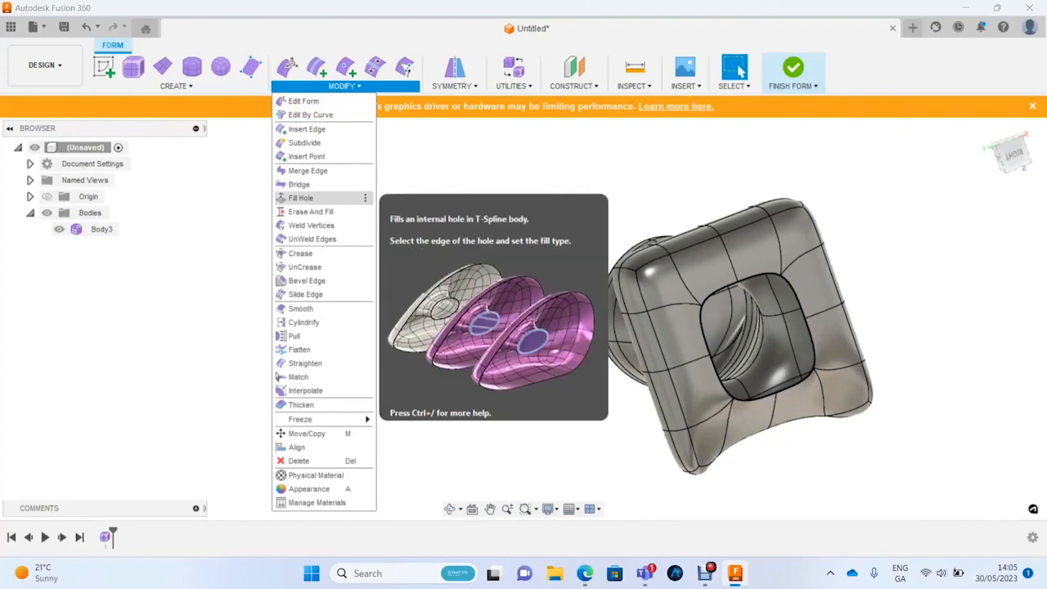
pyautogui.click(305, 202)
pyautogui.click(758, 277)
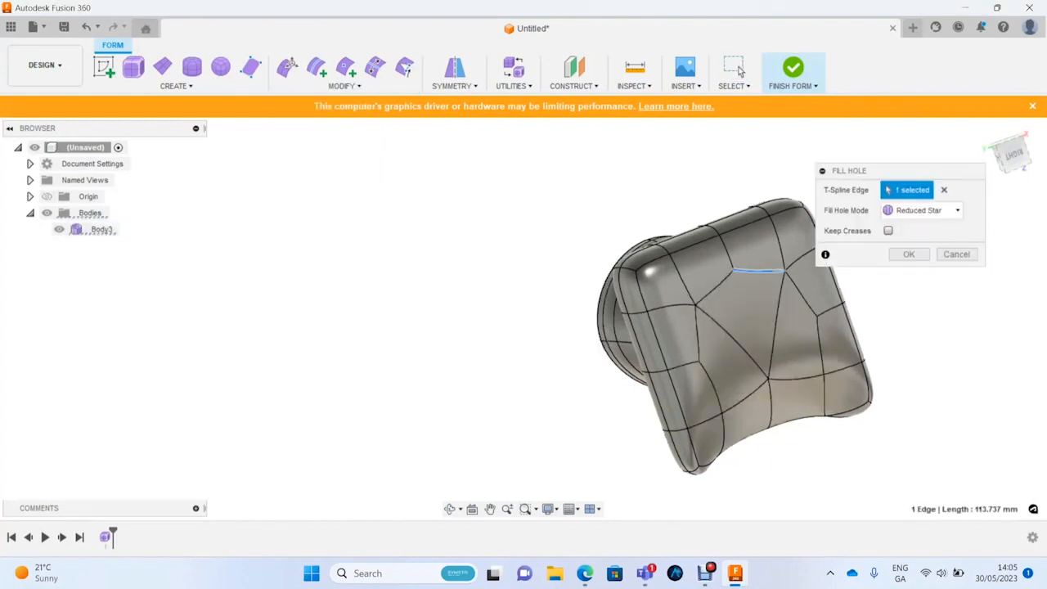
pyautogui.click(921, 210)
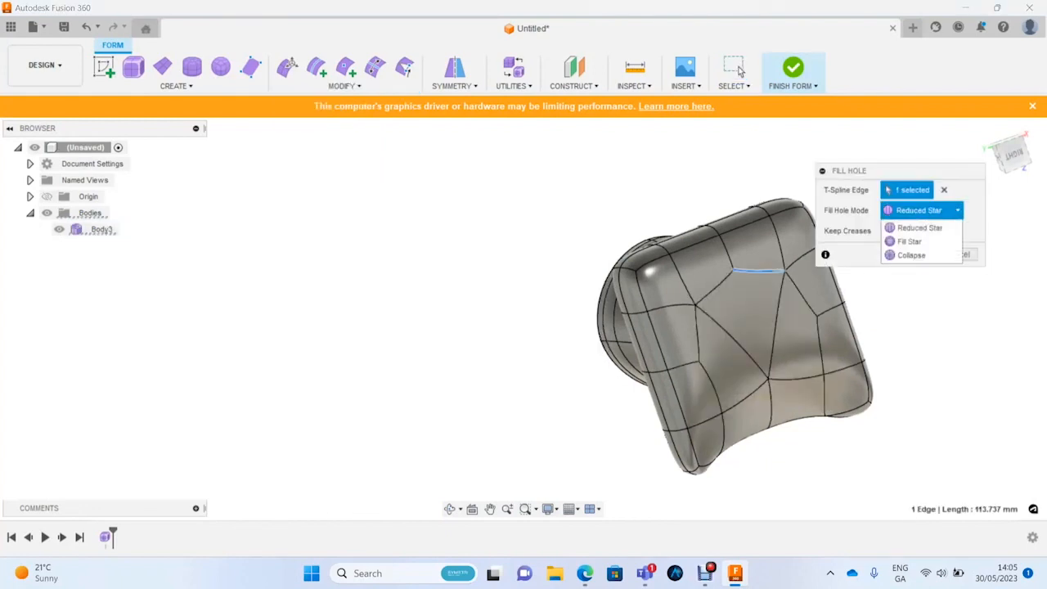
pyautogui.click(921, 241)
pyautogui.click(922, 210)
pyautogui.click(920, 256)
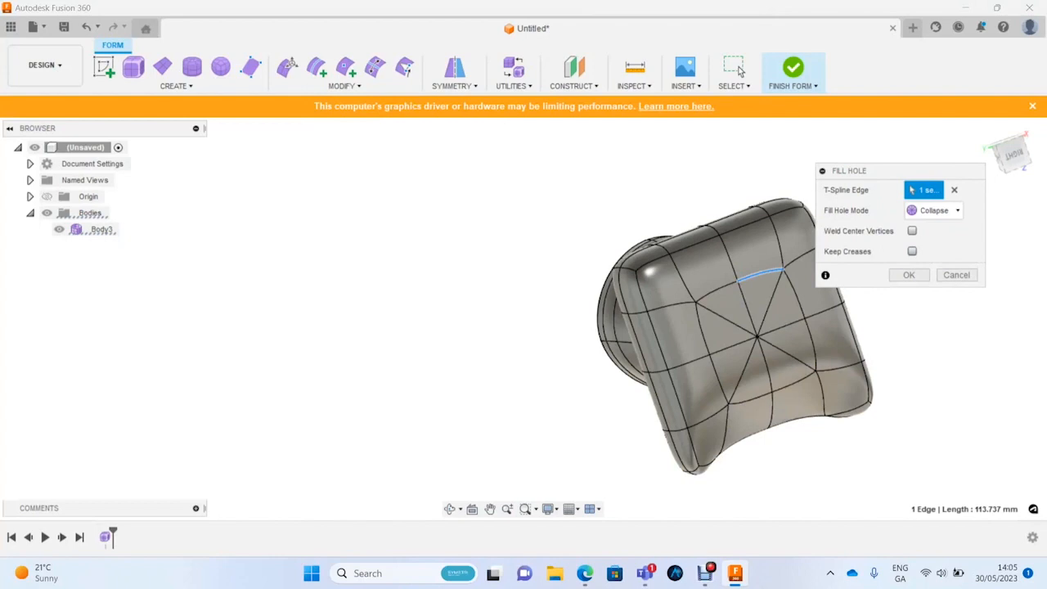
pyautogui.click(908, 274)
# Step: Inspect the filled area in box and smooth display, then with the T-spline edges hidden, from several angles
pyautogui.keyDown('shift'); pyautogui.moveTo(728, 352); pyautogui.dragTo(793, 353, button='middle'); pyautogui.keyUp('shift')
pyautogui.scroll(-2, 785, 354)
pyautogui.scroll(5, 818, 339)
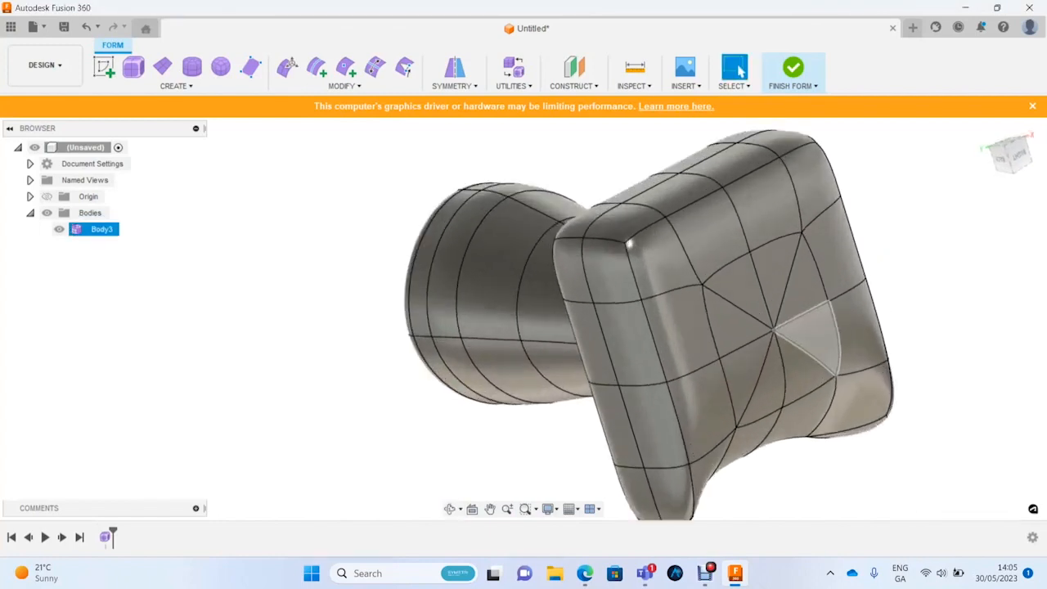
pyautogui.hotkey('alt', '1')
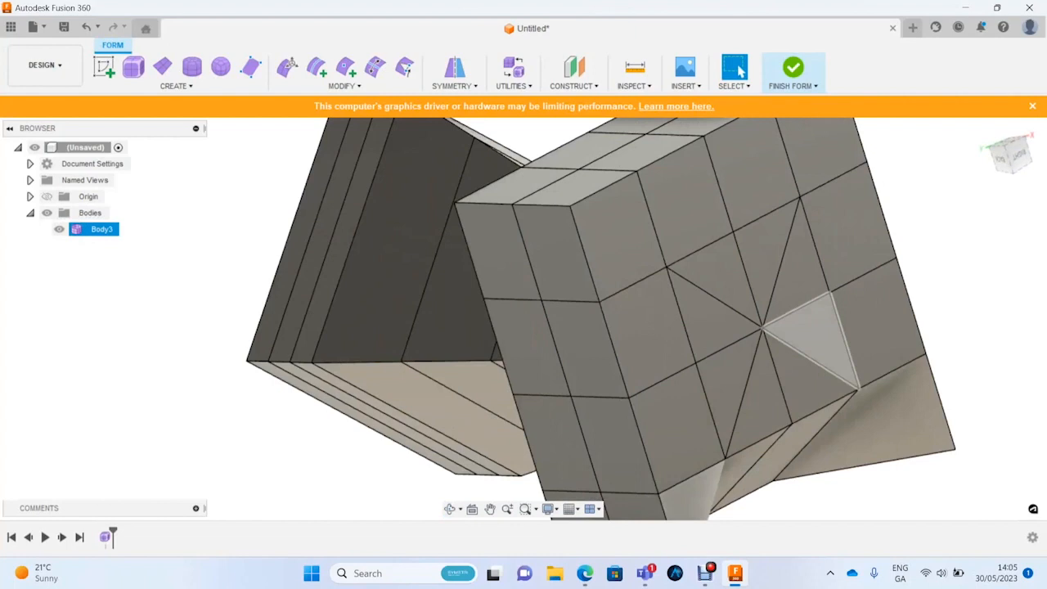
pyautogui.hotkey('alt', '3')
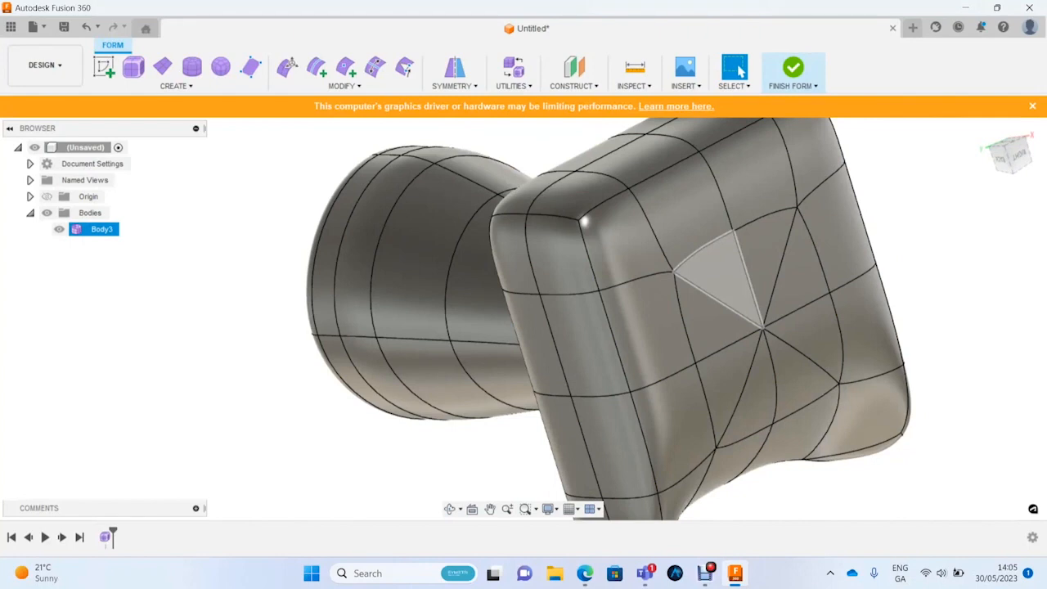
pyautogui.hotkey('ctrl', '4')
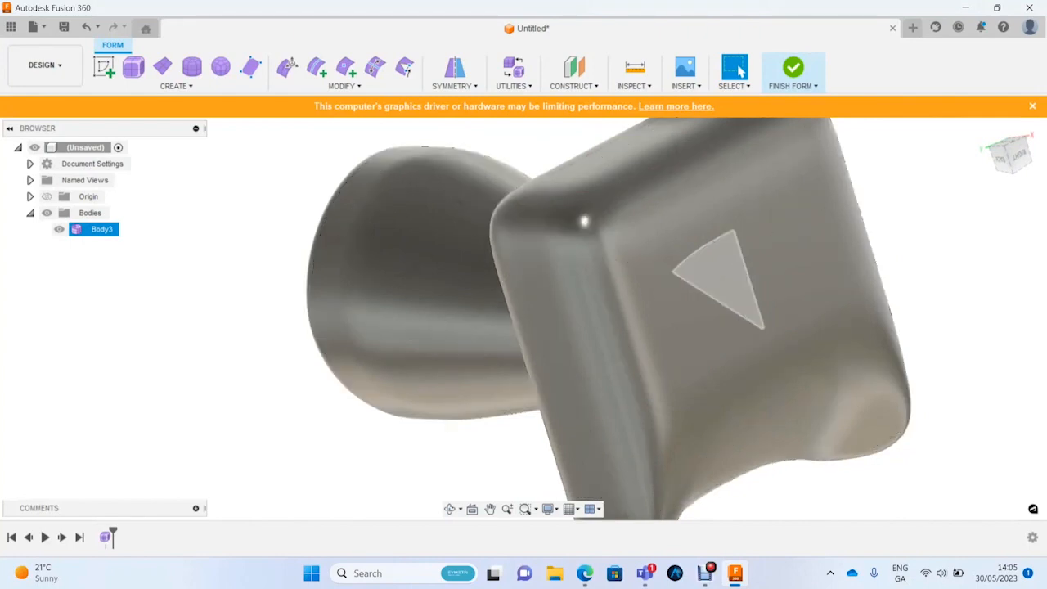
pyautogui.keyDown('shift'); pyautogui.moveTo(753, 270); pyautogui.dragTo(565, 184, button='middle'); pyautogui.keyUp('shift')
pyautogui.scroll(-3, 749, 303)
pyautogui.keyDown('shift'); pyautogui.moveTo(666, 219); pyautogui.dragTo(612, 239, button='middle'); pyautogui.keyUp('shift')
pyautogui.scroll(4, 573, 215)
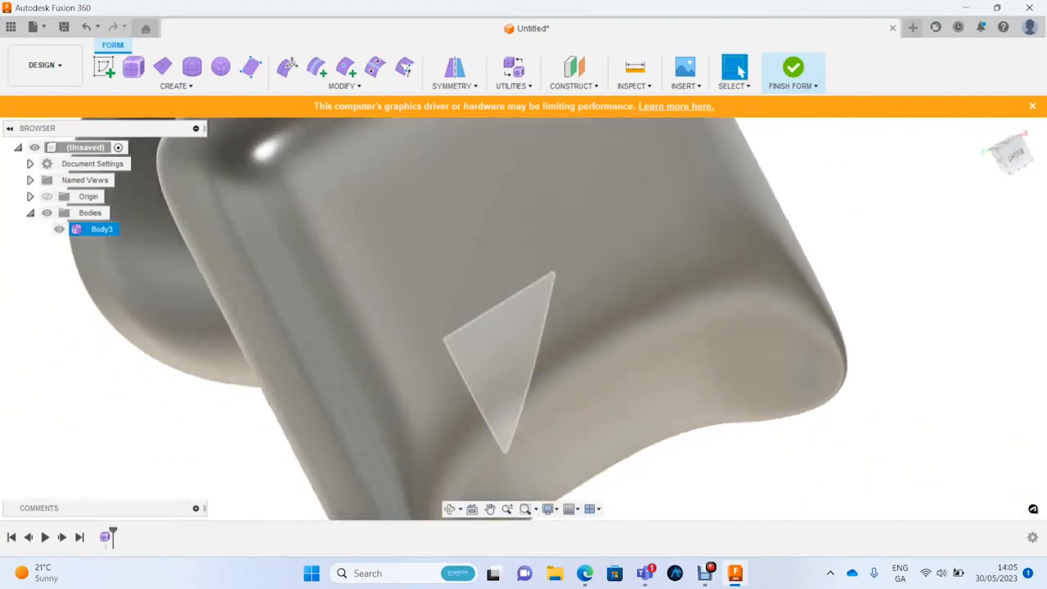
# Step: Move one triangular face beside the filled hole's centre by about -55 mm with Edit Form
pyautogui.click(466, 274)
pyautogui.click(287, 66)
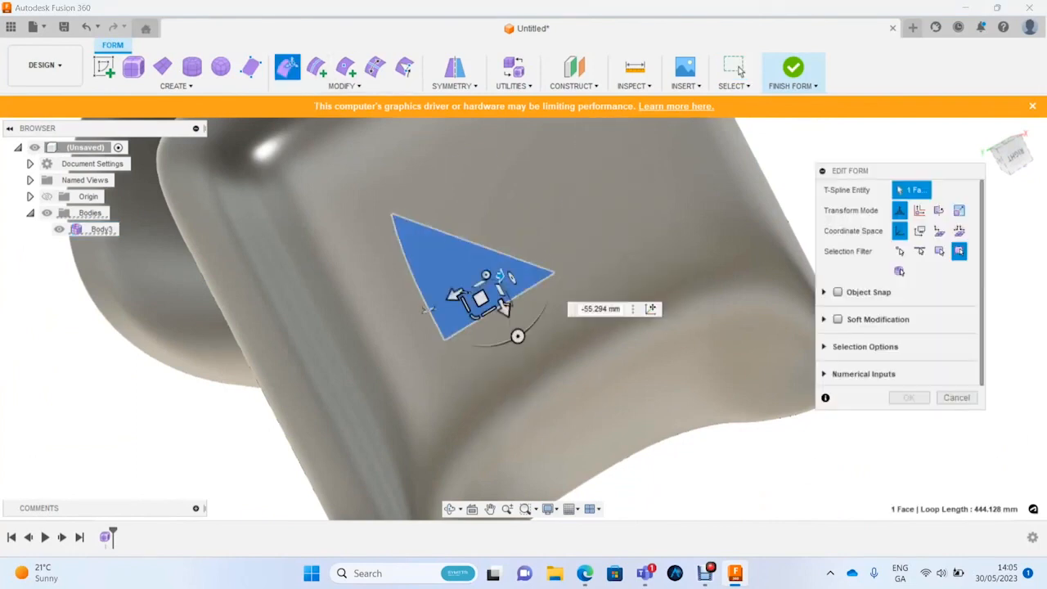
pyautogui.moveTo(499, 275); pyautogui.dragTo(510, 276)
pyautogui.keyDown('shift'); pyautogui.moveTo(610, 192); pyautogui.dragTo(560, 294, button='middle'); pyautogui.keyUp('shift')
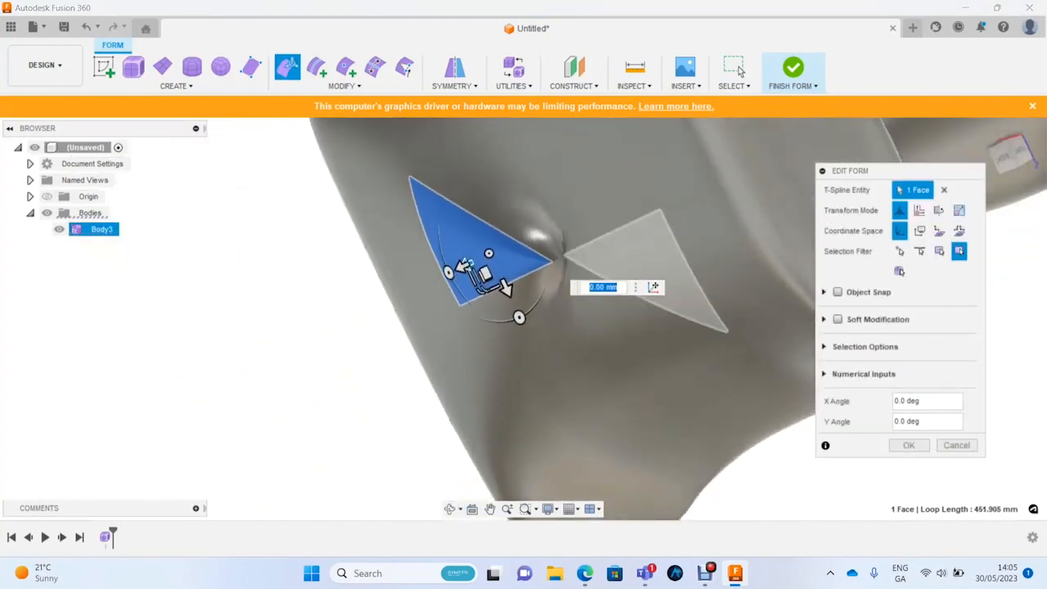
pyautogui.keyDown('shift'); pyautogui.moveTo(763, 423); pyautogui.dragTo(785, 376, button='middle'); pyautogui.keyUp('shift')
pyautogui.keyDown('shift'); pyautogui.moveTo(630, 214); pyautogui.dragTo(613, 222, button='middle'); pyautogui.keyUp('shift')
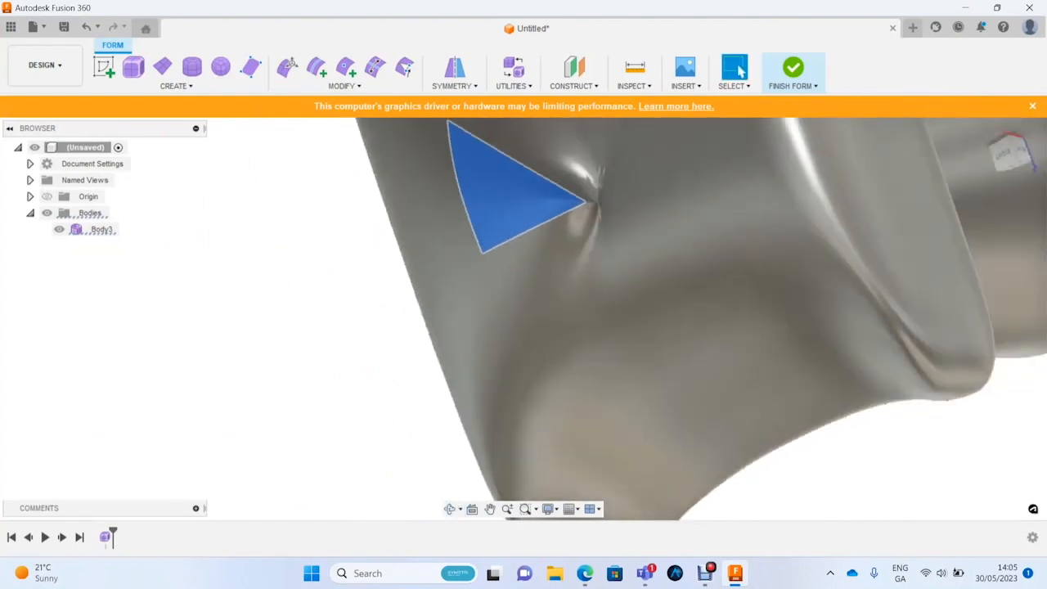
pyautogui.press('Escape')
# Step: Examine the surface around the moved triangular face and the filled hole's centre from several angles
pyautogui.scroll(-2, 613, 235)
pyautogui.scroll(5, 602, 212)
pyautogui.keyDown('shift'); pyautogui.moveTo(573, 278); pyautogui.dragTo(528, 339, button='middle'); pyautogui.keyUp('shift')
pyautogui.scroll(-3, 601, 357)
pyautogui.scroll(-3, 585, 233)
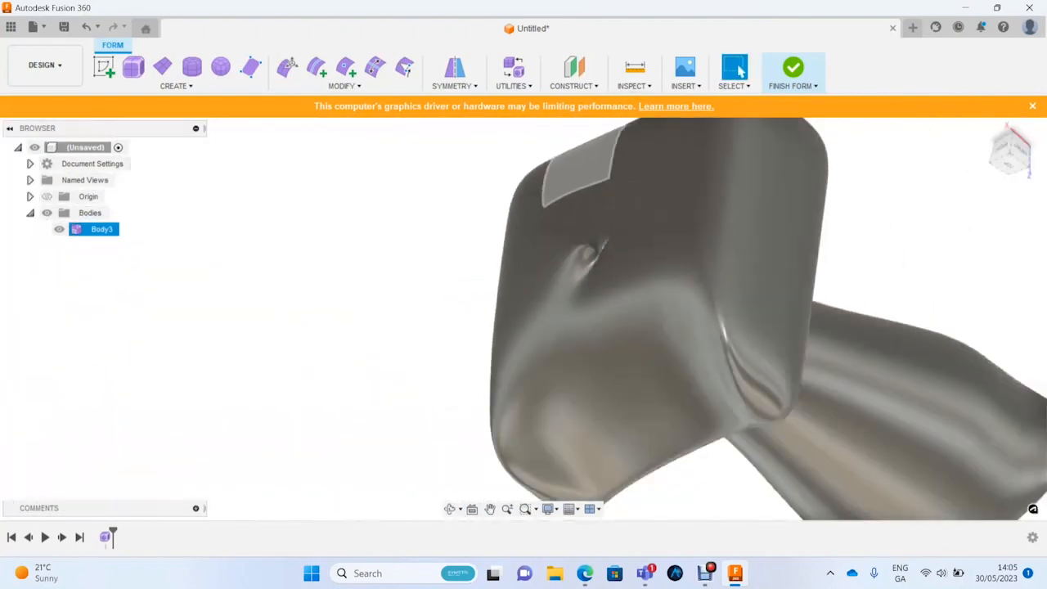
pyautogui.keyDown('shift'); pyautogui.moveTo(585, 233); pyautogui.dragTo(507, 278, button='middle'); pyautogui.keyUp('shift')
pyautogui.scroll(-2, 486, 278)
# Step: Bring the block end of the T-spline body into close view and show it in box display
pyautogui.click(343, 86)
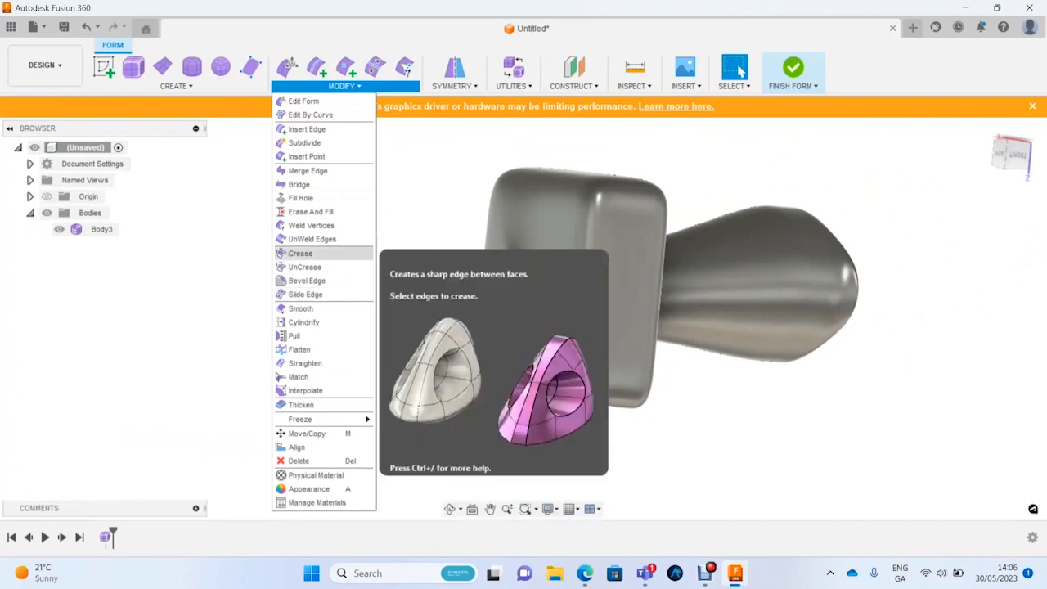
pyautogui.press('Escape')
pyautogui.keyDown('shift'); pyautogui.moveTo(621, 302); pyautogui.dragTo(475, 360, button='middle'); pyautogui.keyUp('shift')
pyautogui.scroll(2, 444, 478)
pyautogui.scroll(-3, 444, 478)
pyautogui.scroll(4, 564, 225)
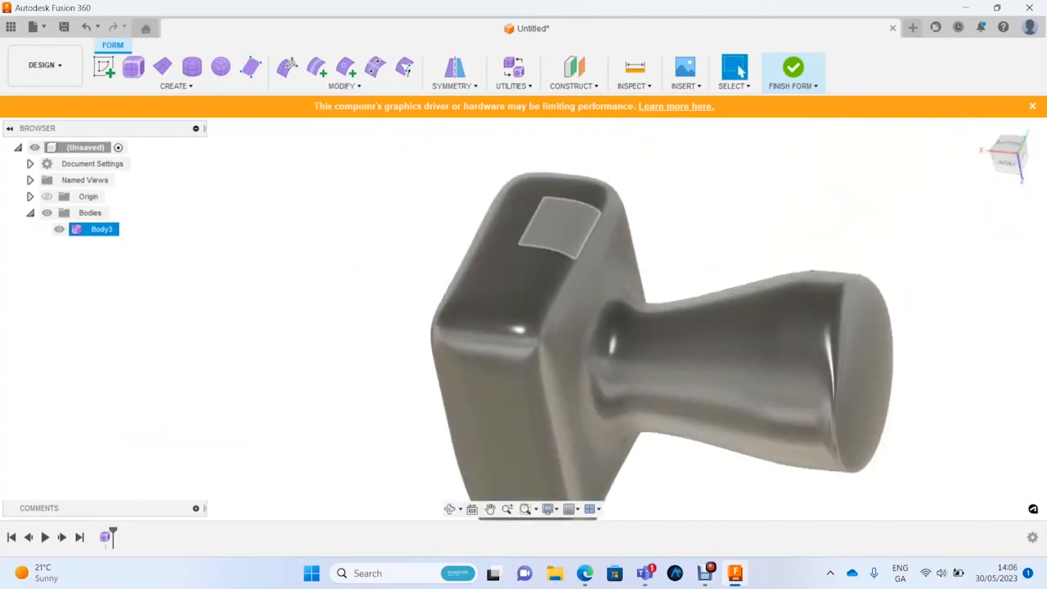
pyautogui.keyDown('shift'); pyautogui.moveTo(572, 339); pyautogui.dragTo(622, 261, button='middle'); pyautogui.keyUp('shift')
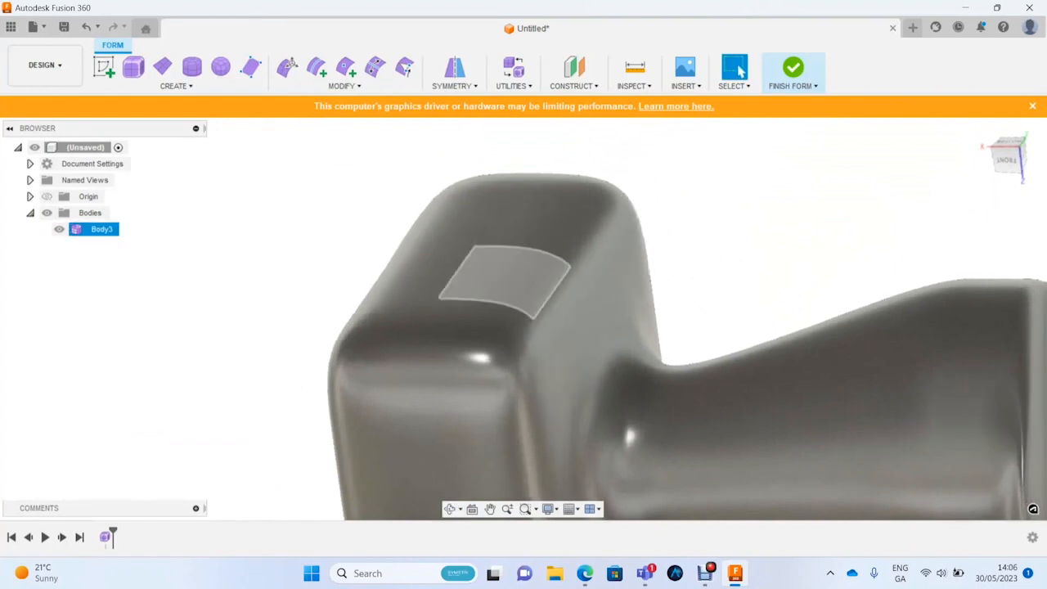
pyautogui.hotkey('alt', '1')
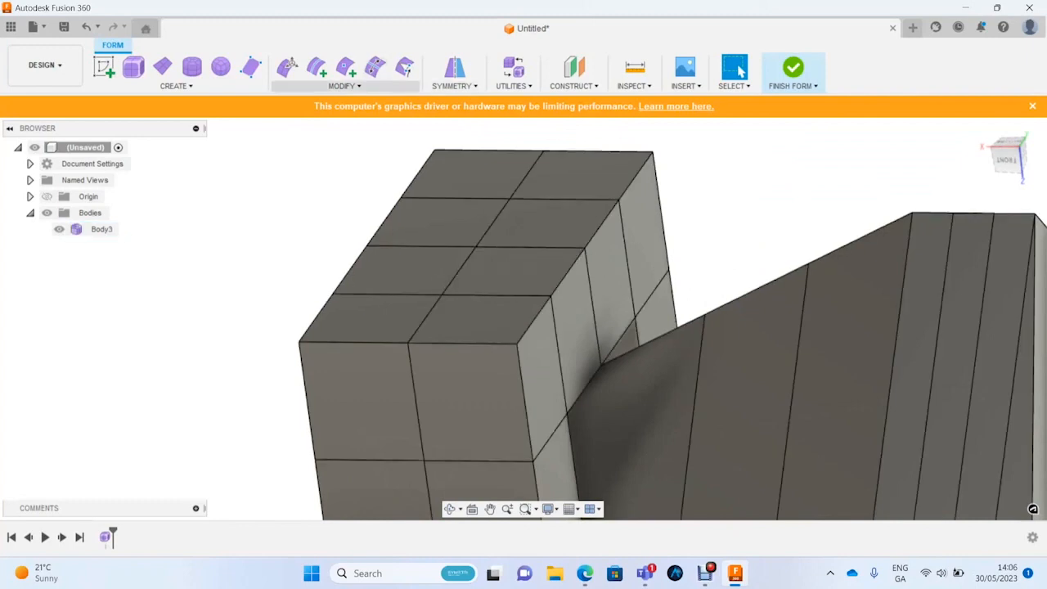
# Step: Crease the full run of edges along one long handle-side edge of the block, and return to smooth display
pyautogui.click(344, 86)
pyautogui.click(300, 252)
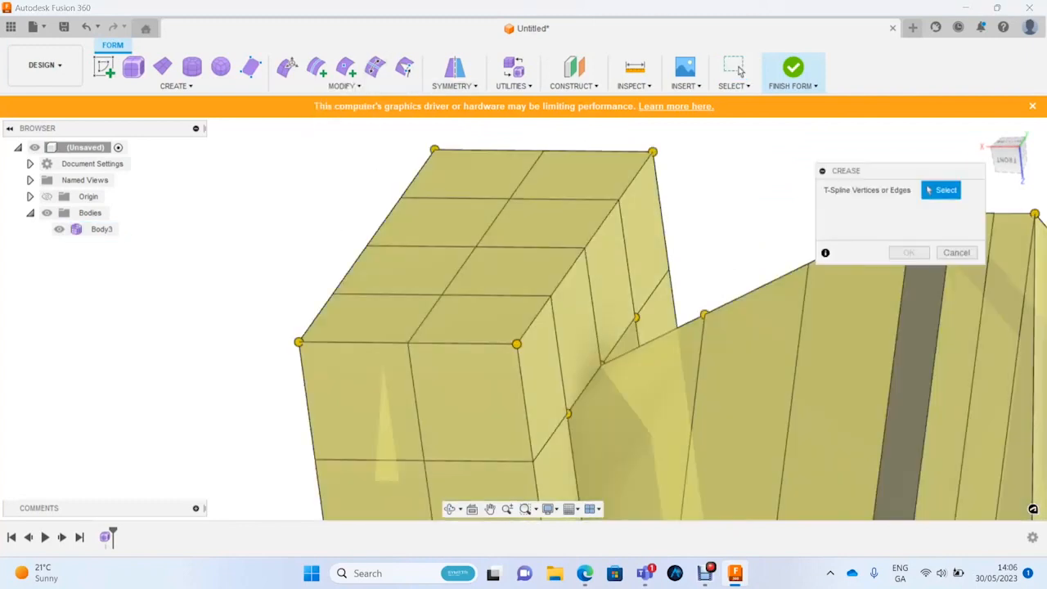
pyautogui.click(597, 230)
pyautogui.click(634, 176)
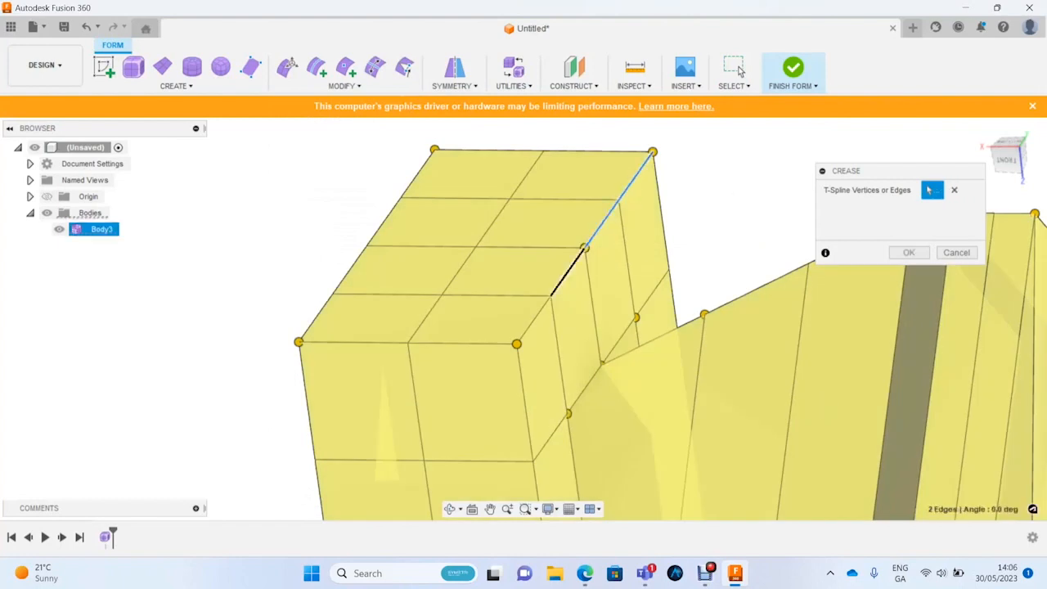
pyautogui.press('Return')
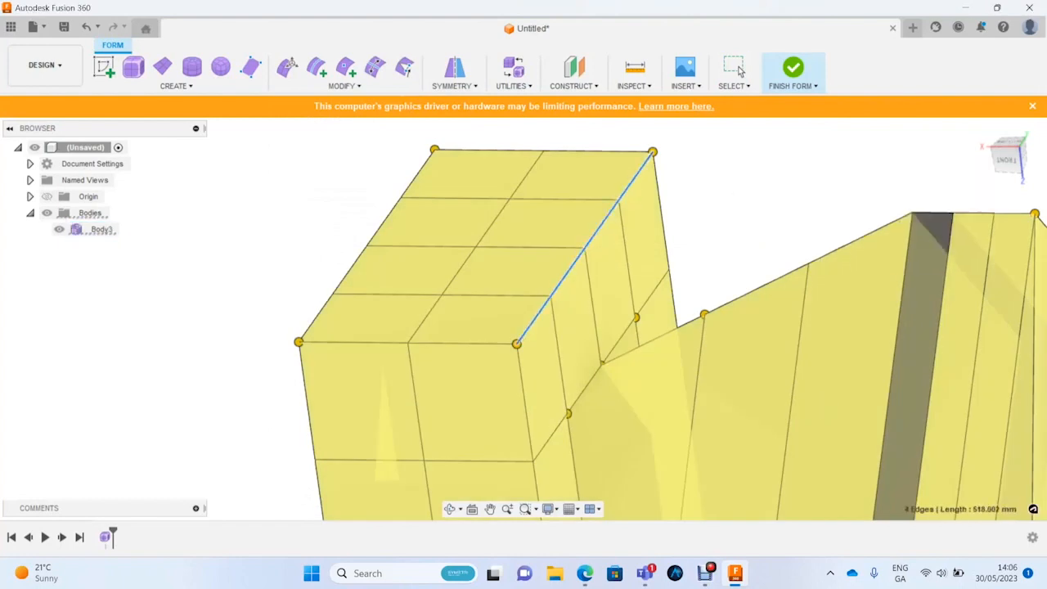
pyautogui.hotkey('alt', '3')
pyautogui.keyDown('shift'); pyautogui.moveTo(630, 238); pyautogui.dragTo(585, 226, button='middle'); pyautogui.keyUp('shift')
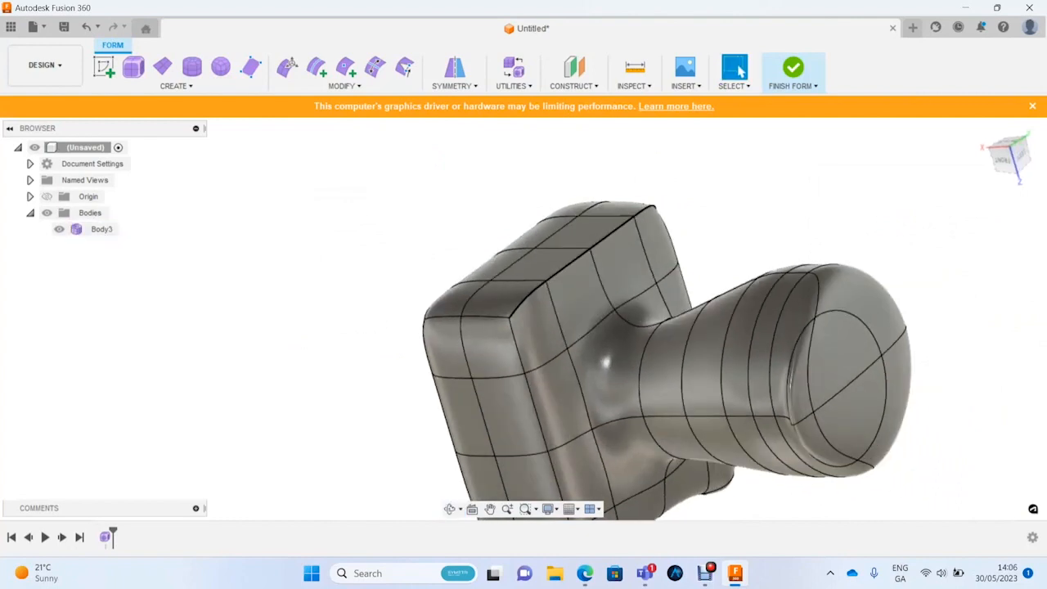
# Step: Bevel the four-edge run along the block's handle-side edge adjoining the creased one, with bevel location 0.1 and 1 segment
pyautogui.click(344, 86)
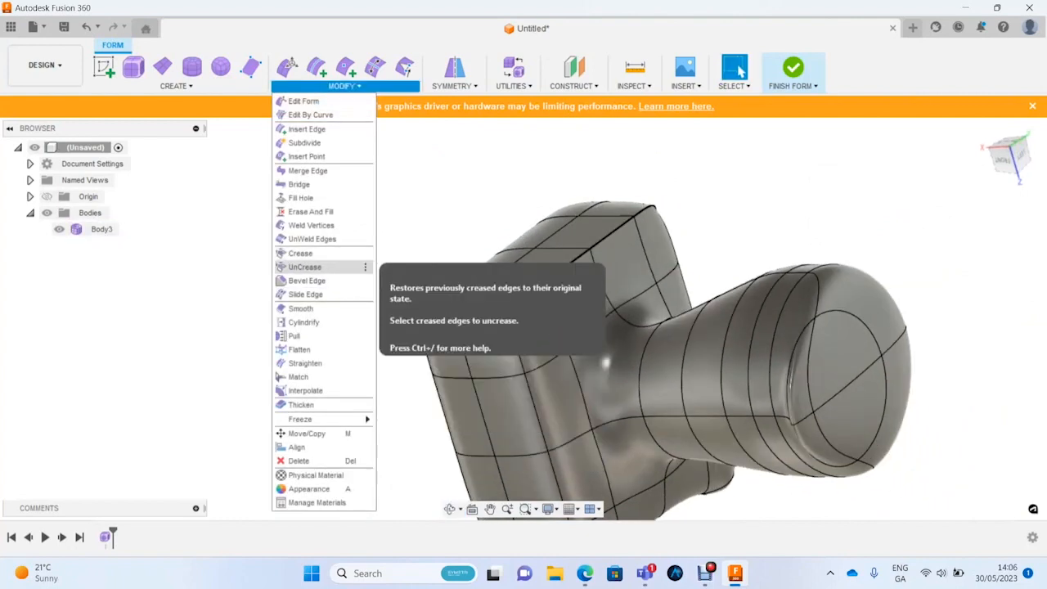
pyautogui.click(315, 281)
pyautogui.scroll(-4, 450, 157)
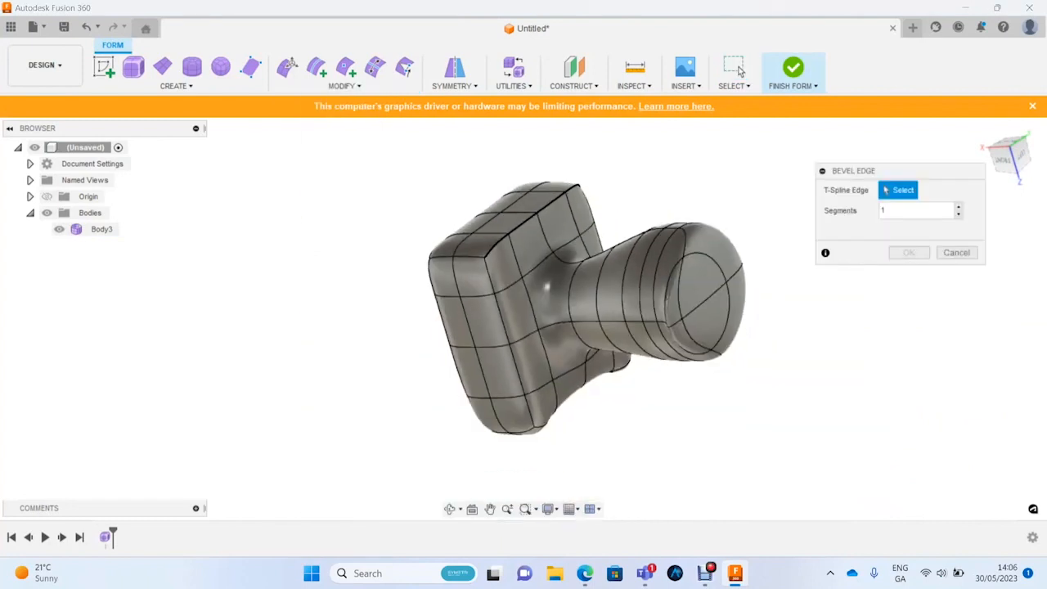
pyautogui.keyDown('shift'); pyautogui.moveTo(450, 157); pyautogui.dragTo(425, 147, button='middle'); pyautogui.keyUp('shift')
pyautogui.scroll(5, 479, 214)
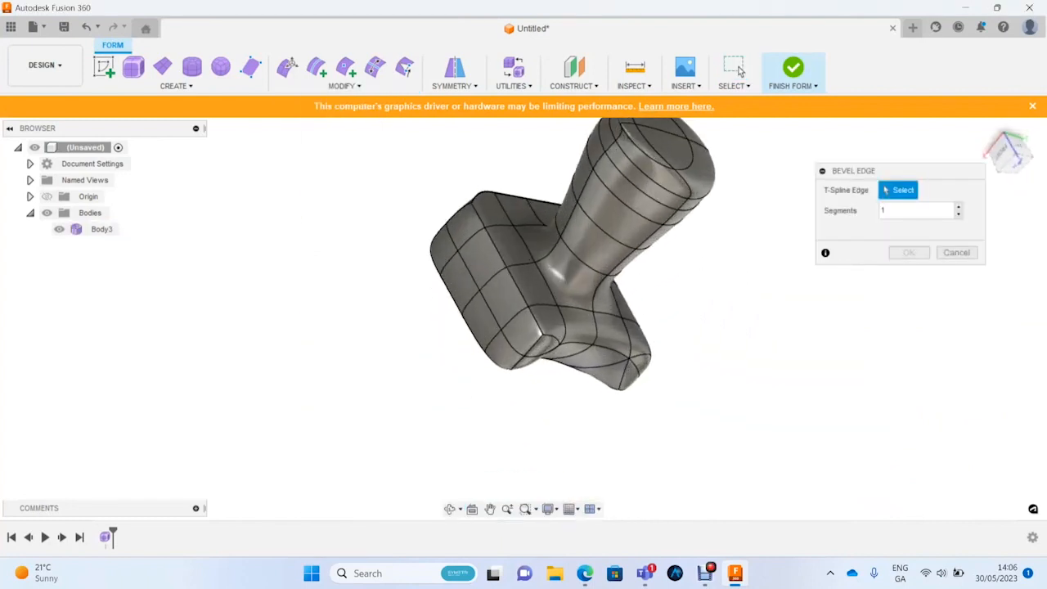
pyautogui.doubleClick(471, 200)
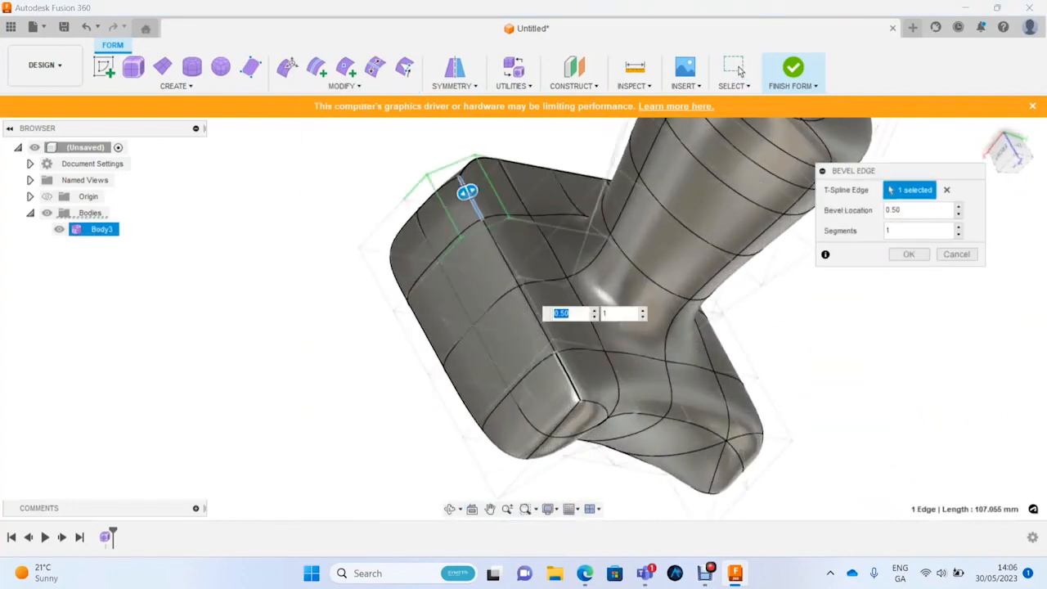
pyautogui.keyDown('shift'); pyautogui.moveTo(491, 357); pyautogui.dragTo(454, 307, button='middle'); pyautogui.keyUp('shift')
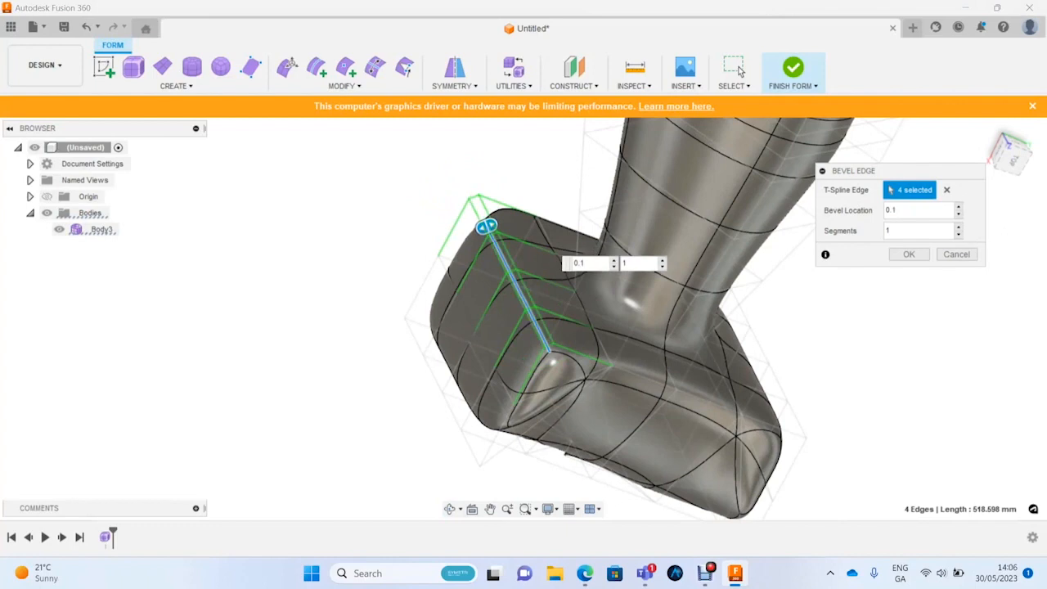
pyautogui.scroll(-2, 508, 280)
pyautogui.scroll(7, 522, 301)
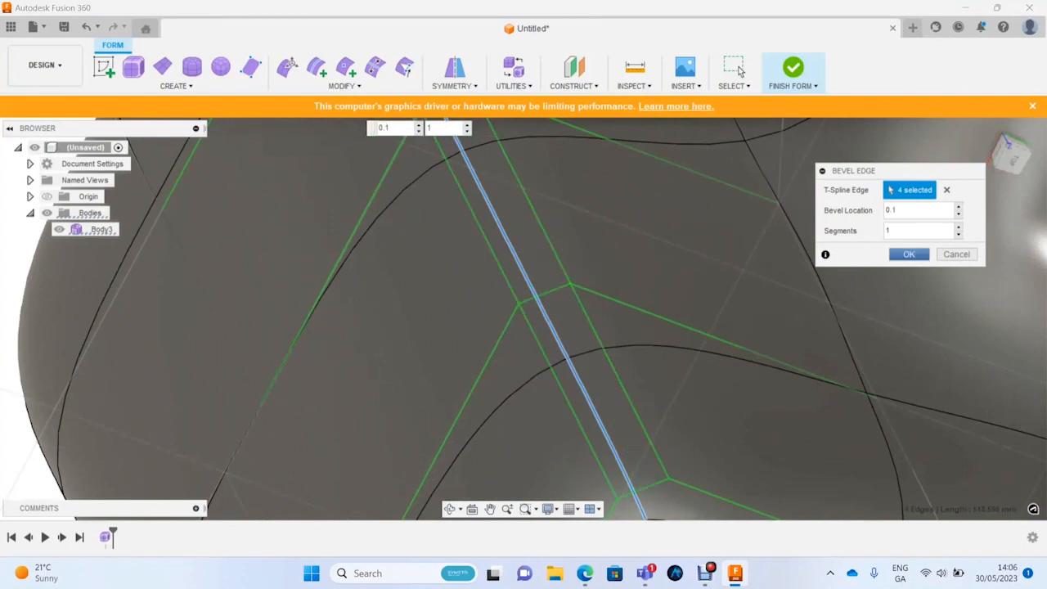
pyautogui.press('Return')
# Step: Slide the four-edge run on the outer side of the new bevel to a slide location of about -0.627
pyautogui.scroll(-5, 768, 401)
pyautogui.moveTo(728, 384)
pyautogui.keyDown('shift'); pyautogui.mouseDown(button='middle')
pyautogui.moveTo(703, 417)
pyautogui.moveTo(654, 393)
pyautogui.moveTo(718, 380)
pyautogui.moveTo(728, 364)
pyautogui.moveTo(741, 393)
pyautogui.mouseUp(button='middle'); pyautogui.keyUp('shift')
pyautogui.scroll(2, 718, 380)
pyautogui.scroll(3, 718, 381)
pyautogui.scroll(-3, 741, 394)
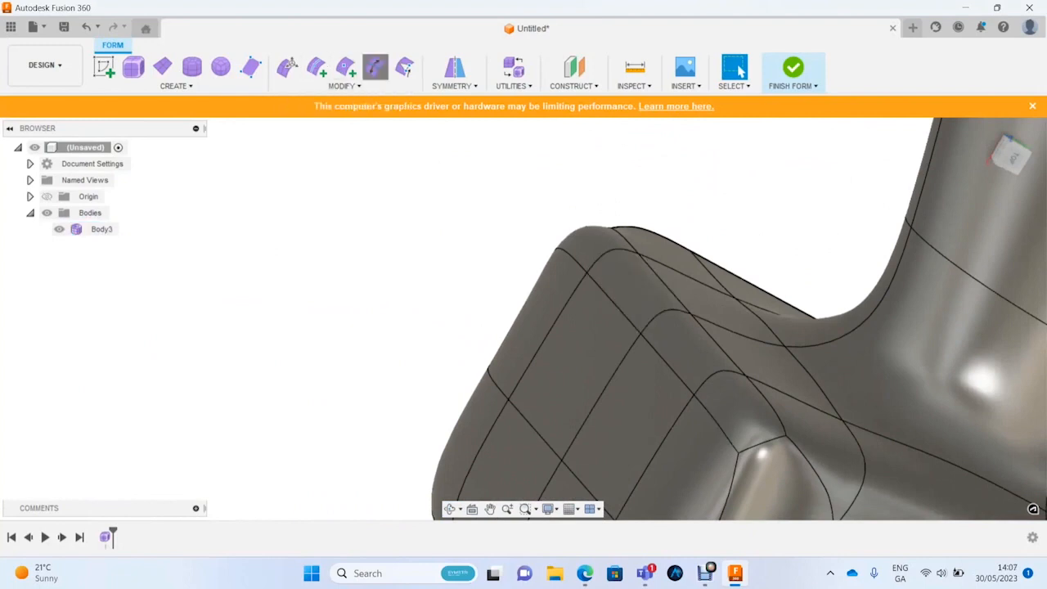
pyautogui.click(374, 67)
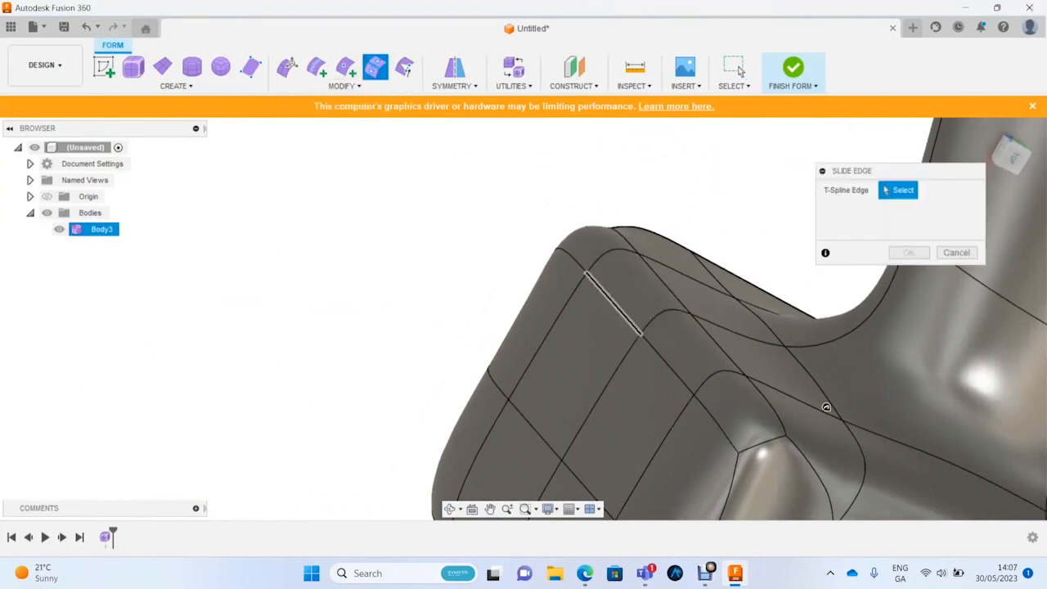
pyautogui.doubleClick(614, 302)
pyautogui.keyDown('shift'); pyautogui.moveTo(614, 302); pyautogui.dragTo(626, 351, button='middle'); pyautogui.keyUp('shift')
pyautogui.moveTo(625, 351); pyautogui.dragTo(665, 327)
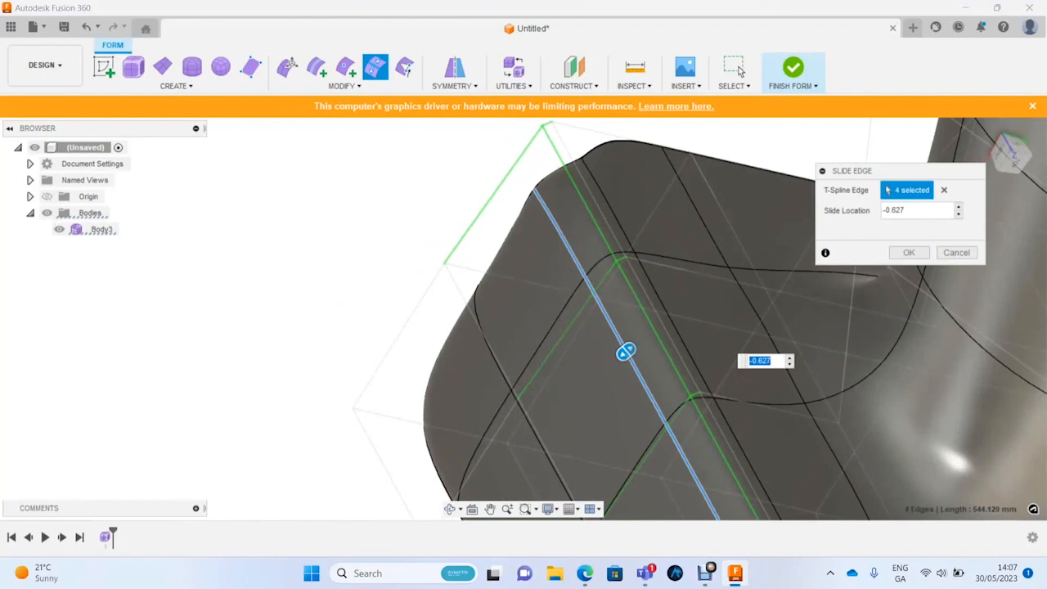
# Step: Examine the slid edge run and the narrowed bevel in smooth display and in box display
pyautogui.scroll(-2, 584, 309)
pyautogui.scroll(4, 591, 274)
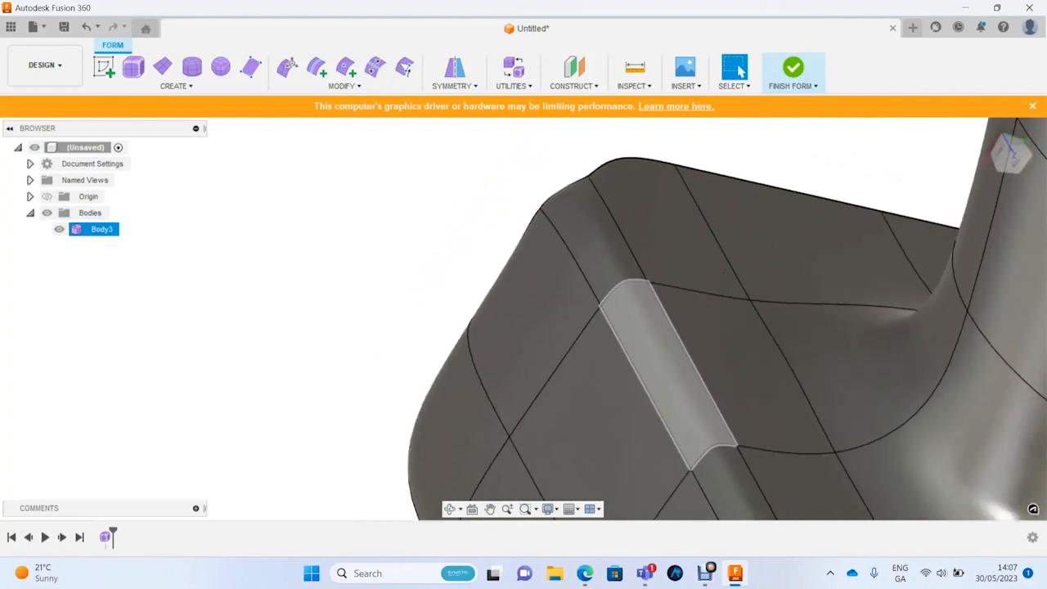
pyautogui.hotkey('alt', '1')
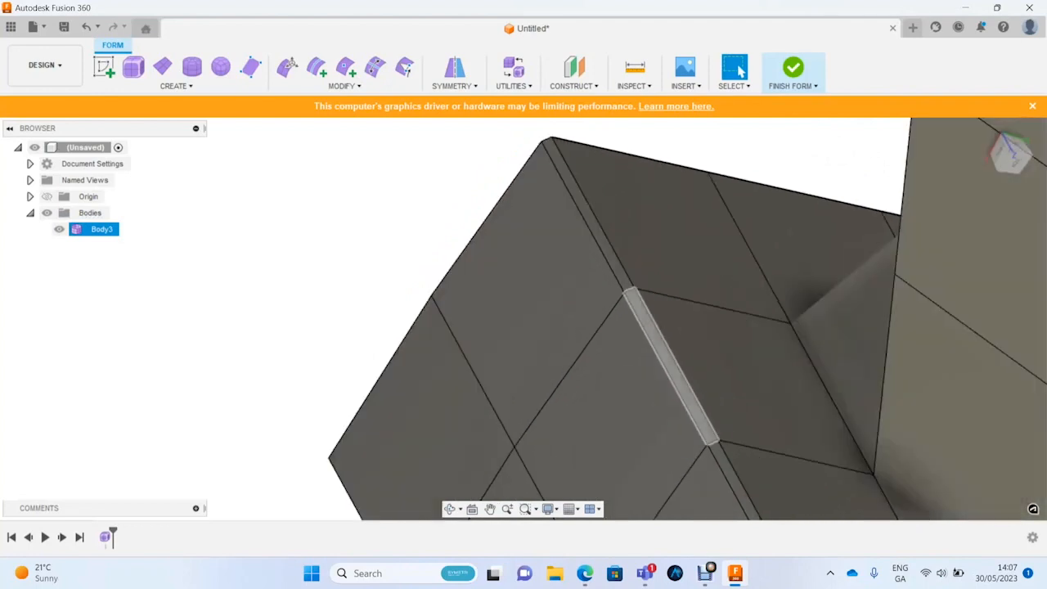
pyautogui.scroll(-2, 629, 336)
pyautogui.scroll(5, 682, 399)
pyautogui.keyDown('shift'); pyautogui.moveTo(682, 400); pyautogui.dragTo(671, 385, button='middle'); pyautogui.keyUp('shift')
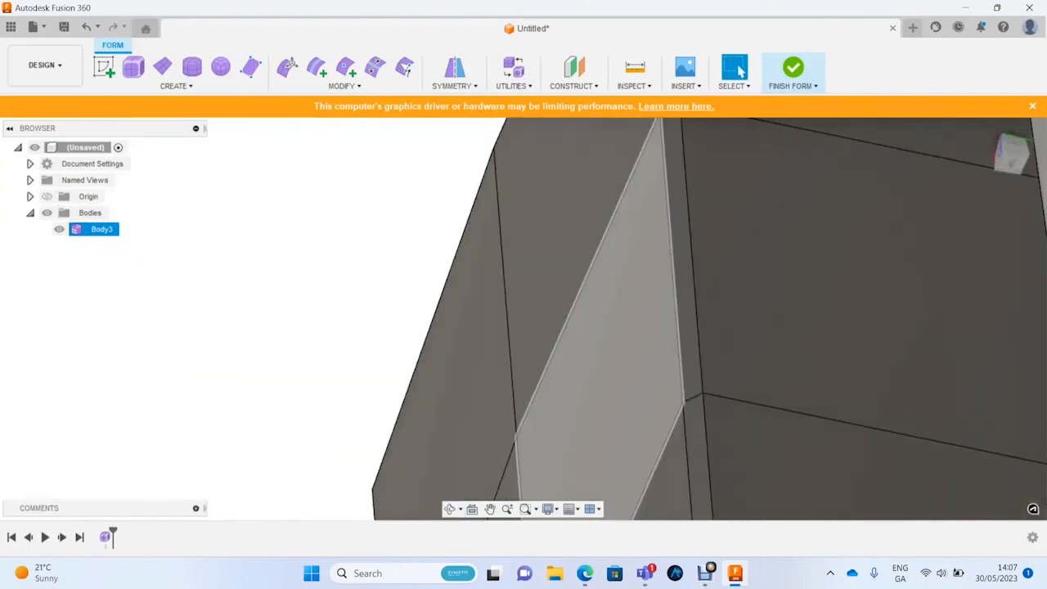
pyautogui.scroll(-4, 669, 377)
pyautogui.scroll(2, 673, 397)
pyautogui.scroll(-2, 673, 402)
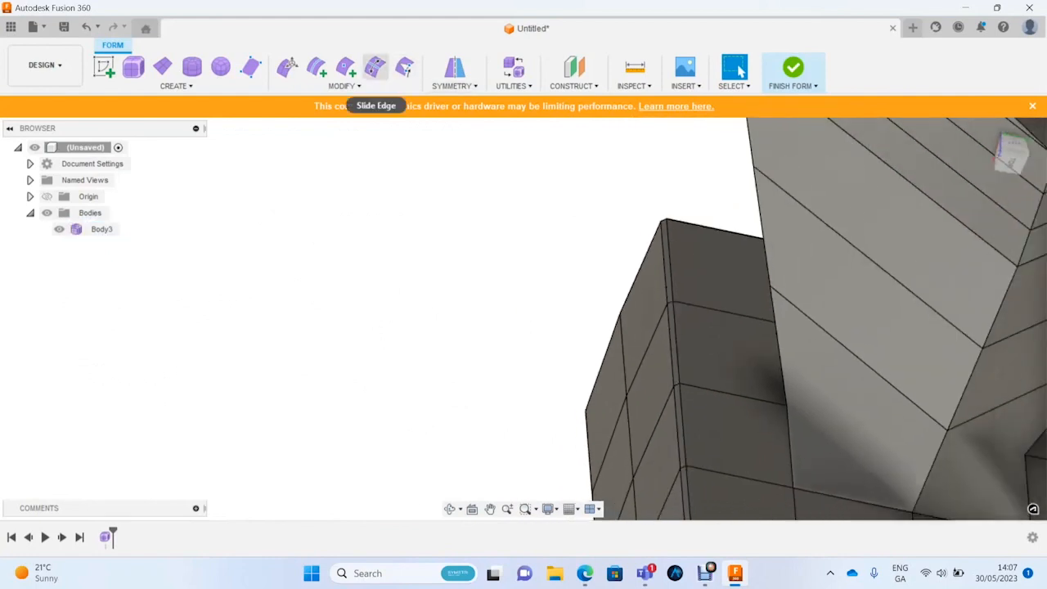
# Step: Insert a single-side edge in Simple mode beside the bevel's handle-side four-edge run, at location 0.075
pyautogui.click(316, 67)
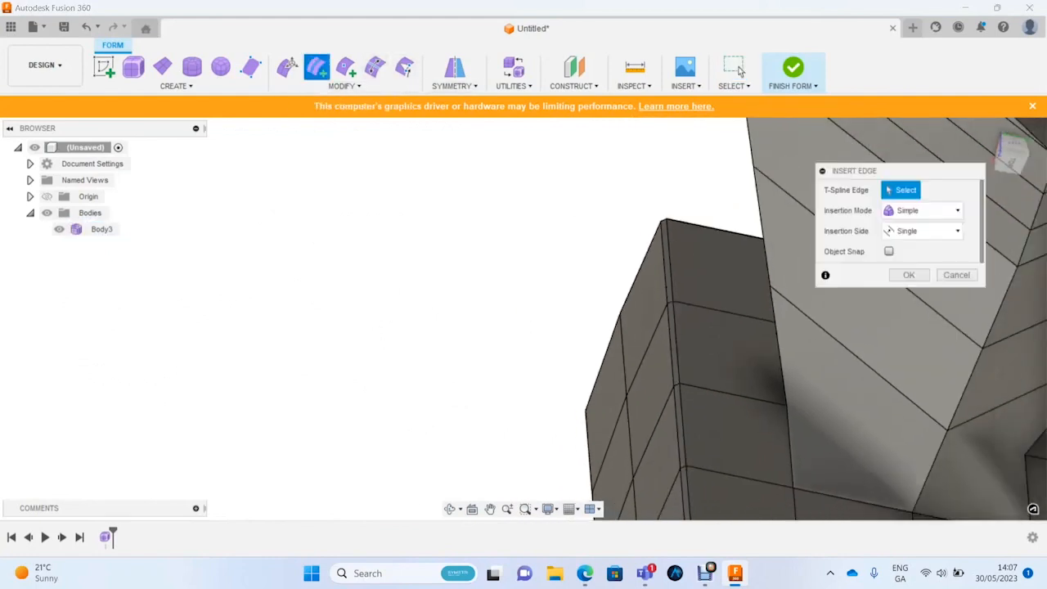
pyautogui.scroll(2, 586, 336)
pyautogui.scroll(-3, 583, 245)
pyautogui.scroll(1, 669, 401)
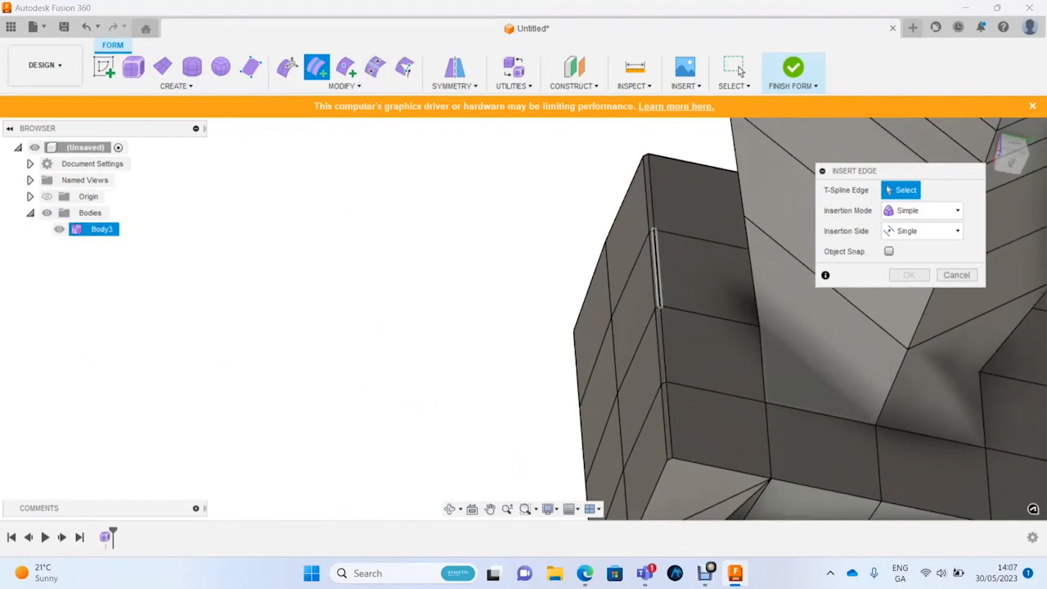
pyautogui.doubleClick(658, 286)
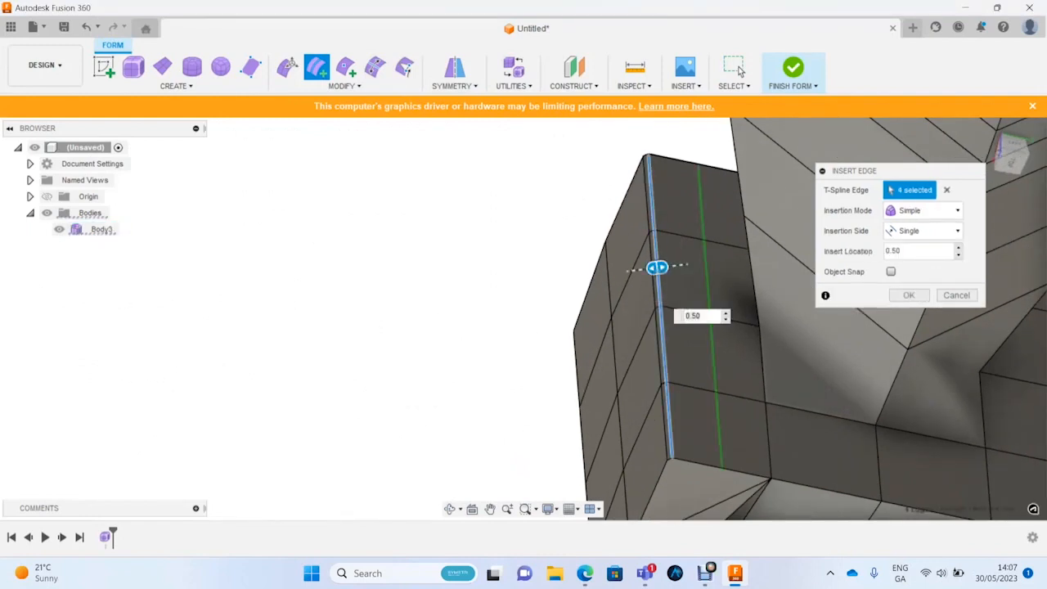
pyautogui.write('0.075')
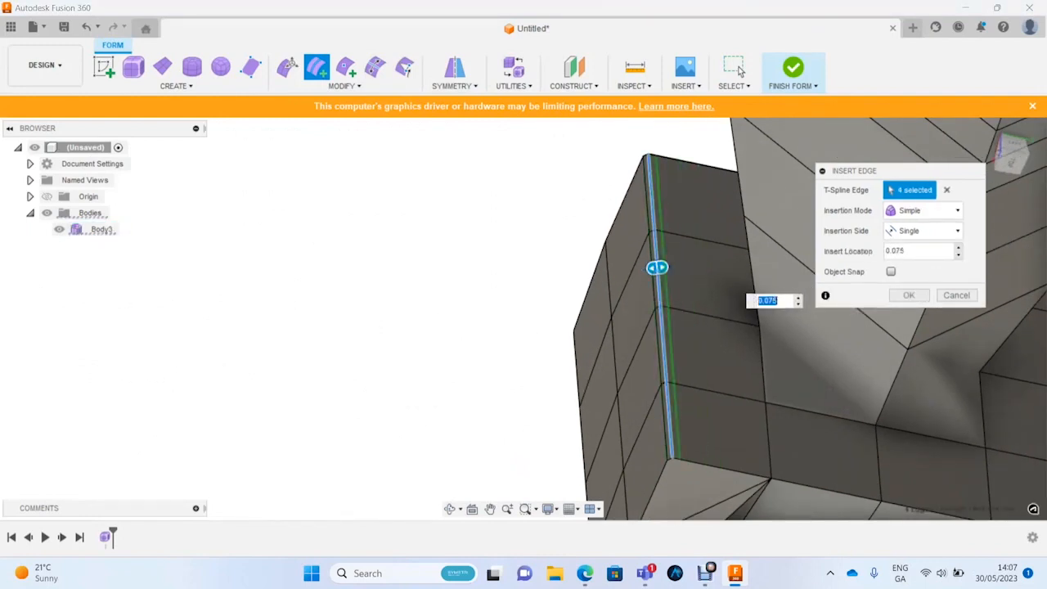
pyautogui.press('Return')
# Step: Examine the closely spaced edges and the neighbouring creased edge run up close in box and smooth display
pyautogui.scroll(2, 650, 336)
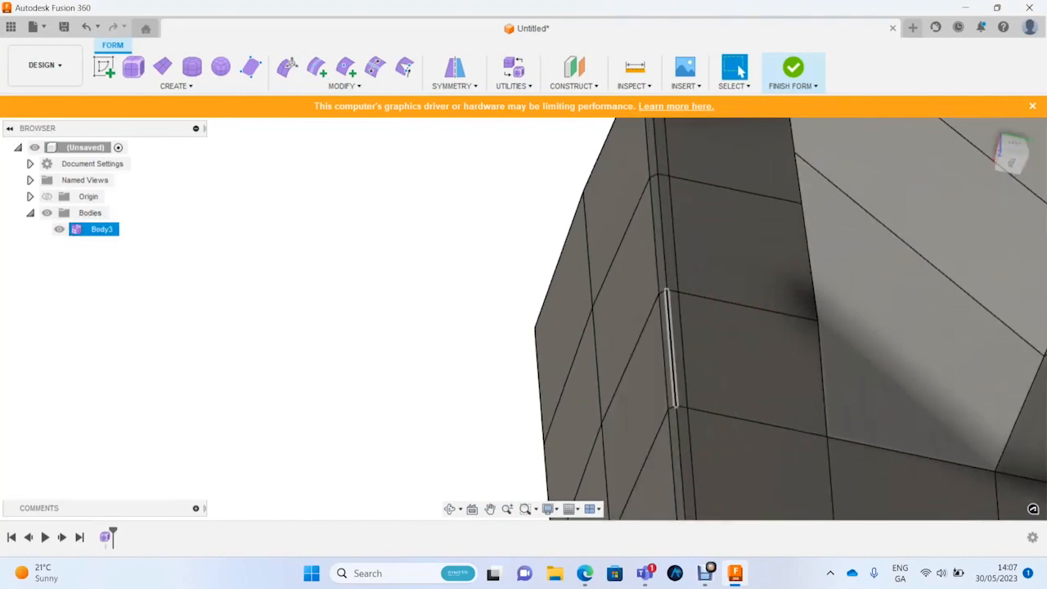
pyautogui.moveTo(664, 351)
pyautogui.keyDown('shift'); pyautogui.mouseDown(button='middle')
pyautogui.moveTo(687, 450)
pyautogui.moveTo(670, 409)
pyautogui.moveTo(654, 429)
pyautogui.moveTo(666, 379)
pyautogui.moveTo(661, 393)
pyautogui.moveTo(679, 417)
pyautogui.mouseUp(button='middle'); pyautogui.keyUp('shift')
pyautogui.scroll(4, 643, 319)
pyautogui.scroll(-2, 666, 379)
pyautogui.scroll(-2, 646, 335)
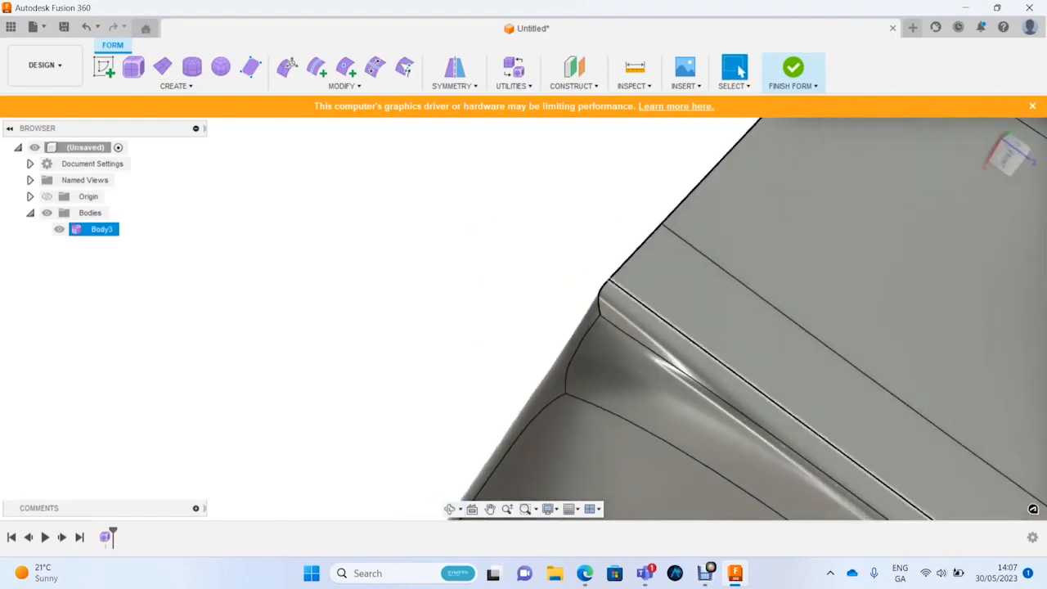
pyautogui.scroll(-4, 520, 336)
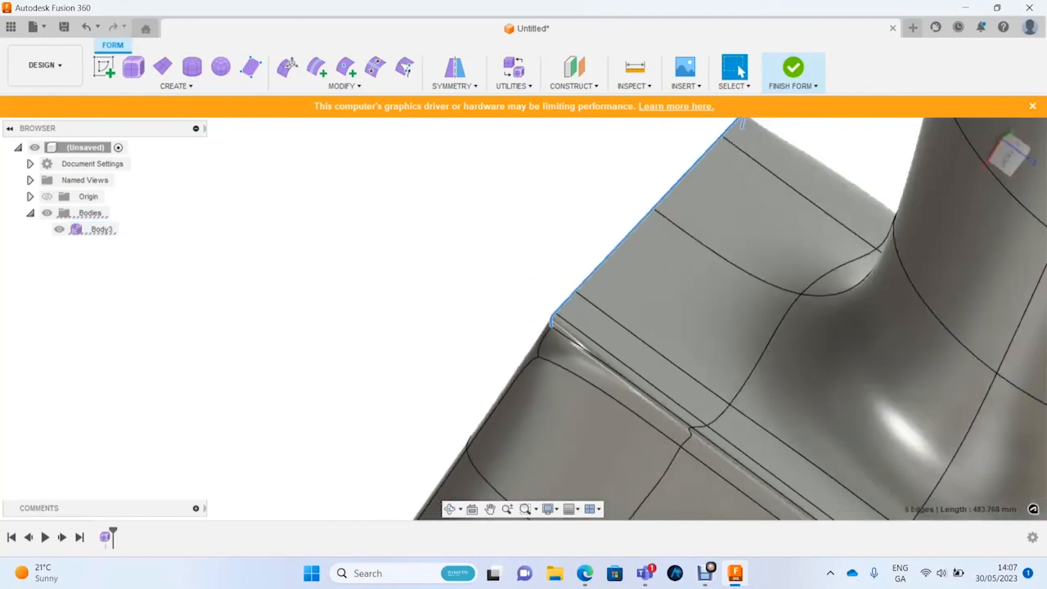
pyautogui.scroll(-2, 506, 329)
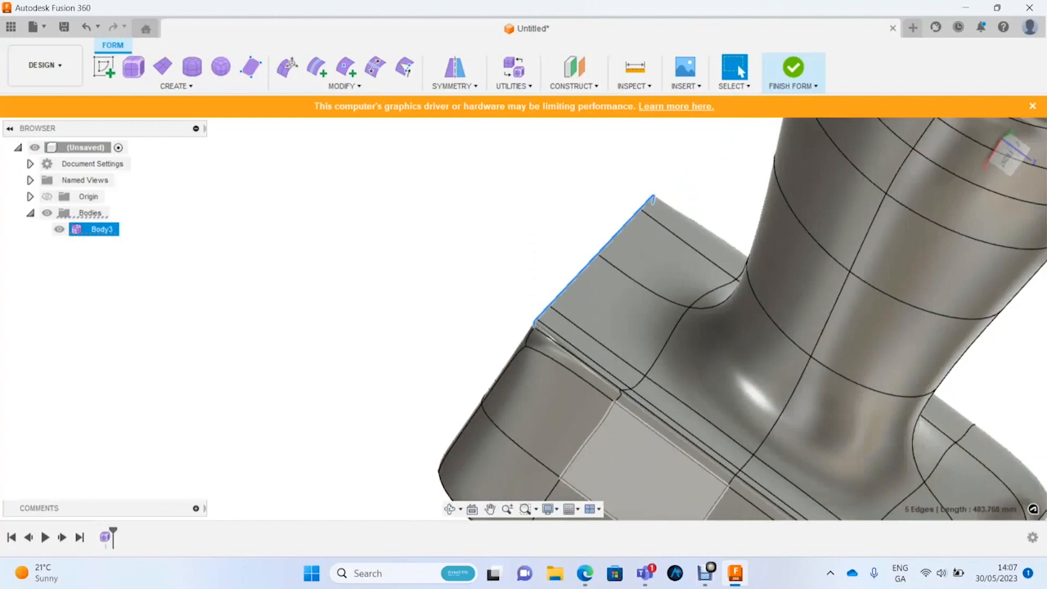
pyautogui.scroll(2, 585, 383)
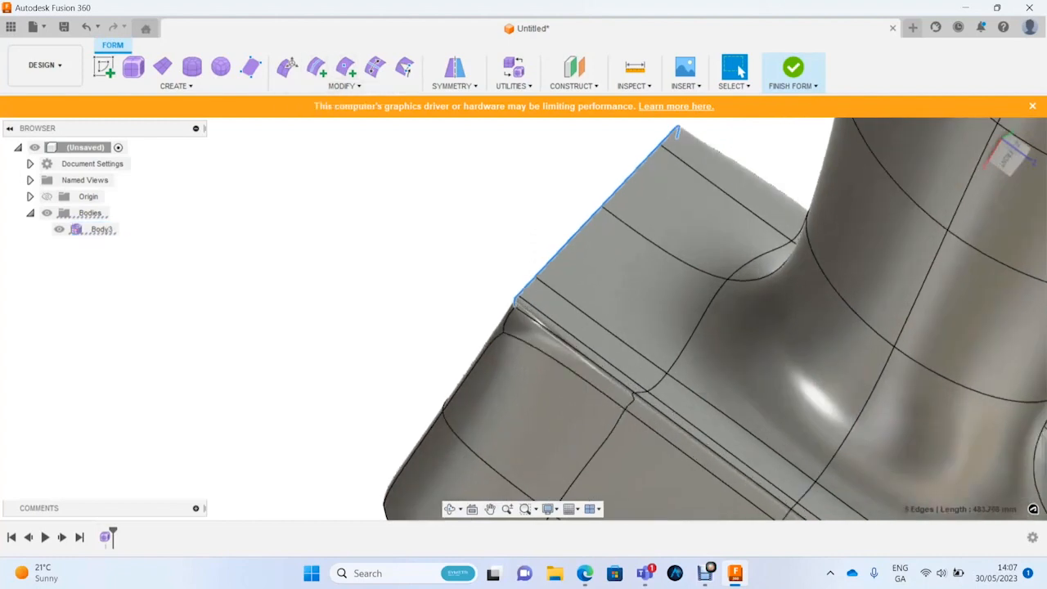
# Step: Try Cylindrify on the 24 selected handle faces with Auto Feature Selection enabled
pyautogui.click(344, 86)
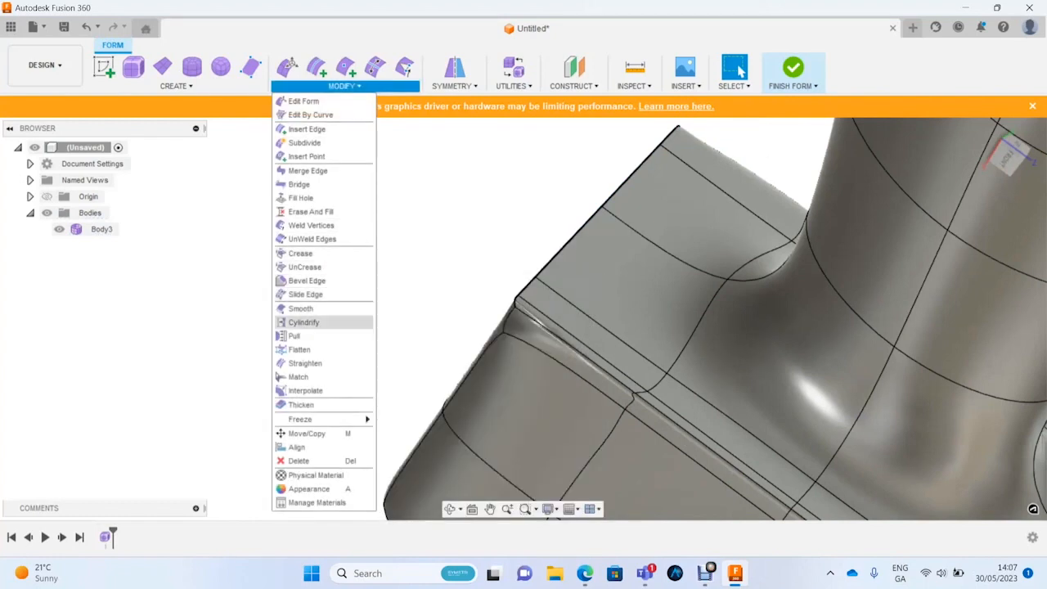
pyautogui.click(323, 322)
pyautogui.scroll(-4, 360, 328)
pyautogui.keyDown('shift'); pyautogui.moveTo(360, 328); pyautogui.dragTo(453, 368, button='middle'); pyautogui.keyUp('shift')
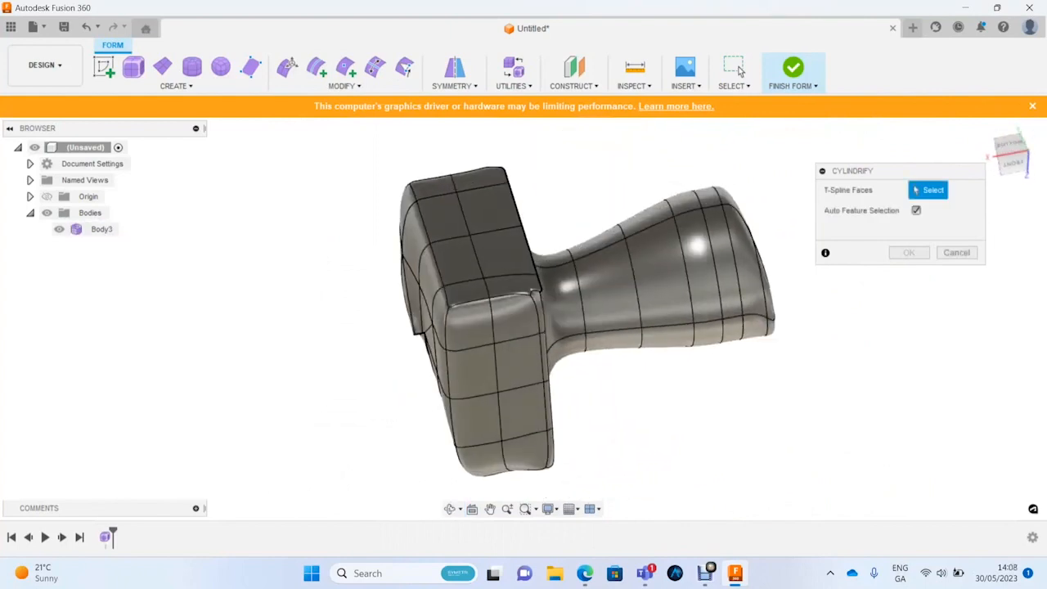
pyautogui.moveTo(556, 173); pyautogui.dragTo(864, 398)
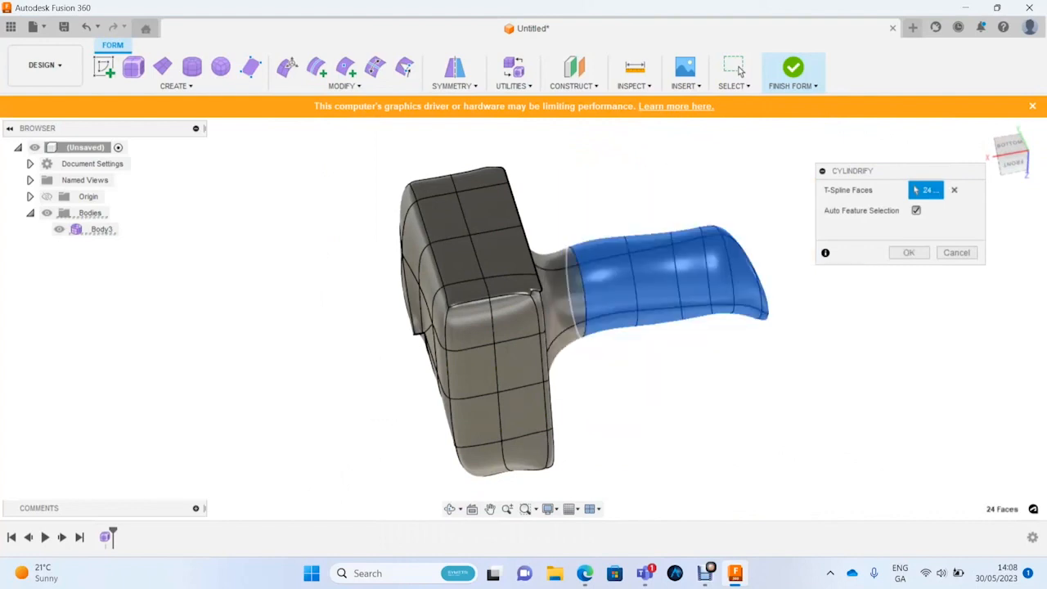
pyautogui.keyDown('shift'); pyautogui.moveTo(524, 327); pyautogui.dragTo(548, 262, button='middle'); pyautogui.keyUp('shift')
pyautogui.press('Return')
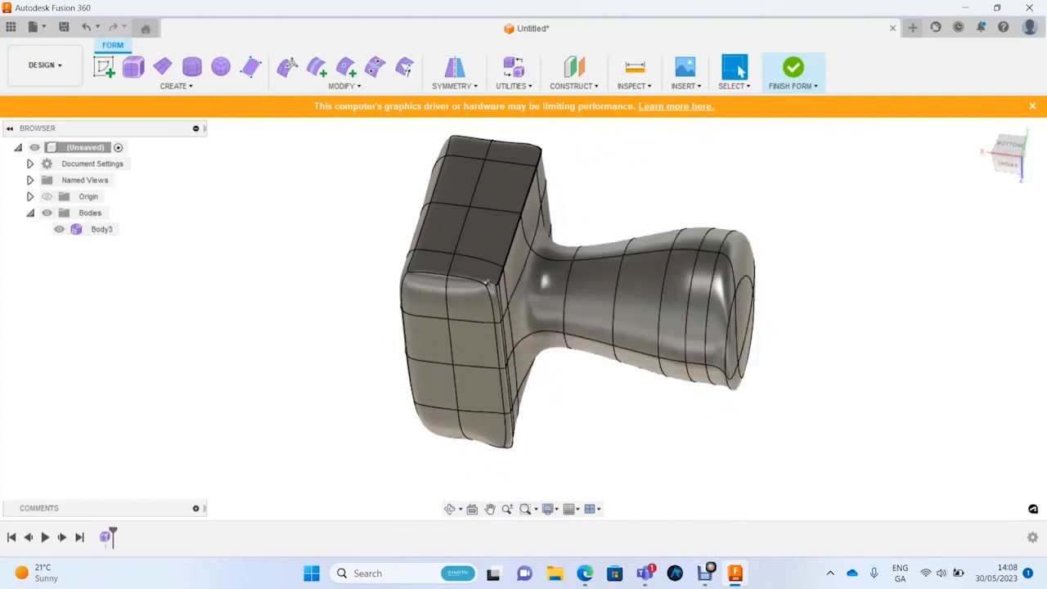
# Step: Use Edit Form to pull one handle face outward by about 66 mm and 86 mm, then move a face on the opposite side outward
pyautogui.click(288, 67)
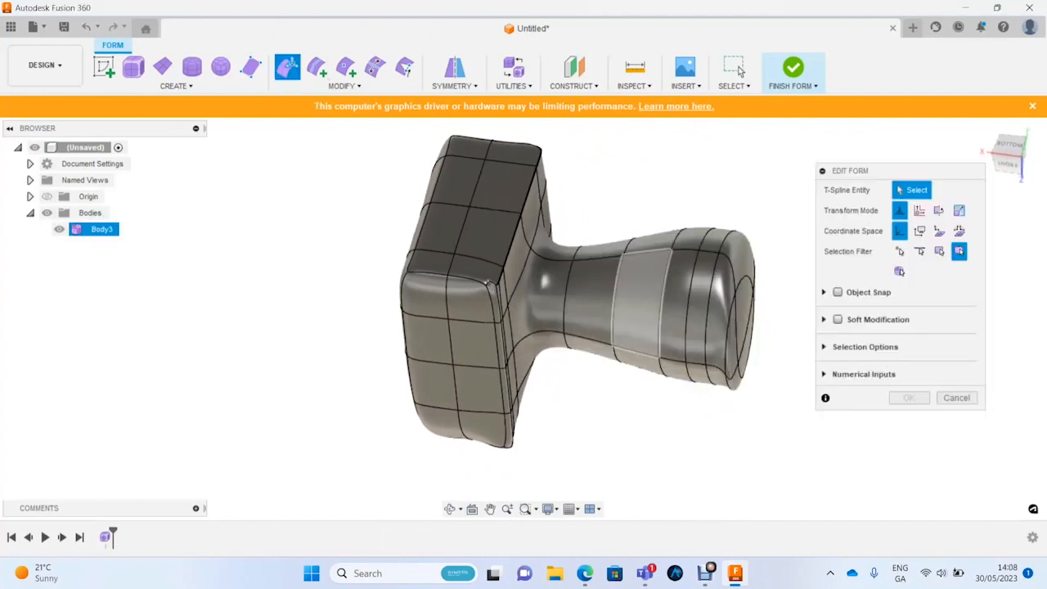
pyautogui.click(640, 301)
pyautogui.keyDown('shift'); pyautogui.moveTo(639, 301); pyautogui.dragTo(587, 263, button='middle'); pyautogui.keyUp('shift')
pyautogui.moveTo(587, 263); pyautogui.dragTo(542, 260)
pyautogui.keyDown('shift'); pyautogui.moveTo(544, 260); pyautogui.dragTo(546, 369, button='middle'); pyautogui.keyUp('shift')
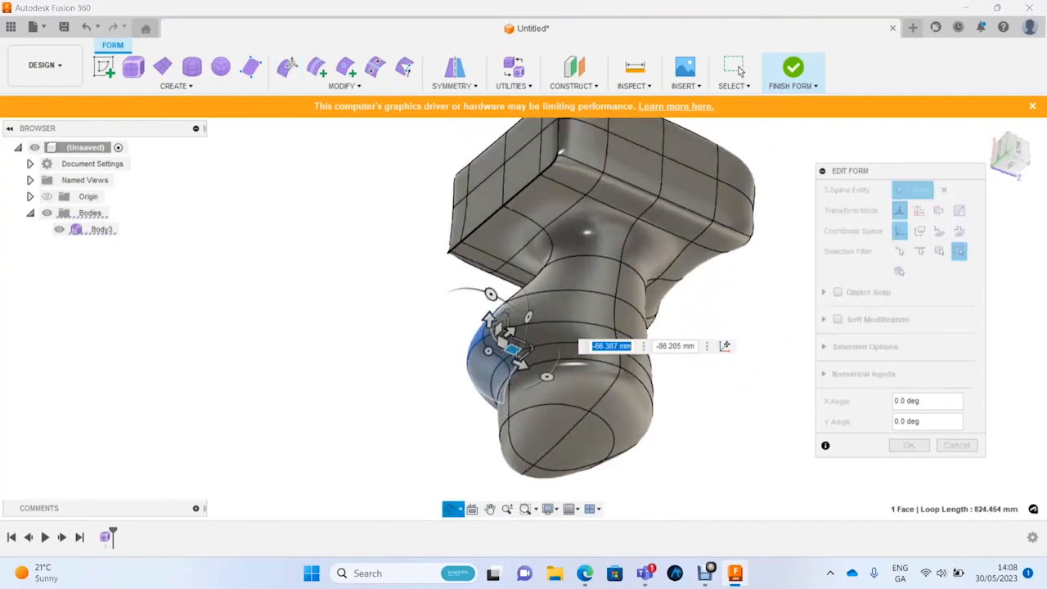
pyautogui.click(636, 301)
pyautogui.moveTo(657, 316); pyautogui.dragTo(684, 320)
pyautogui.press('Return')
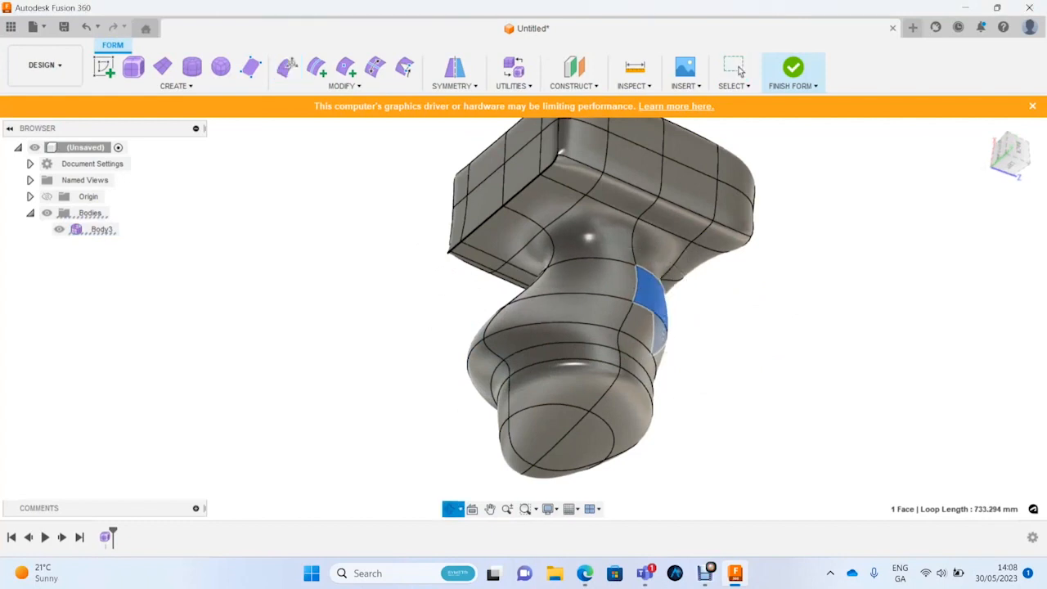
pyautogui.keyDown('shift'); pyautogui.moveTo(683, 321); pyautogui.dragTo(680, 385, button='middle'); pyautogui.keyUp('shift')
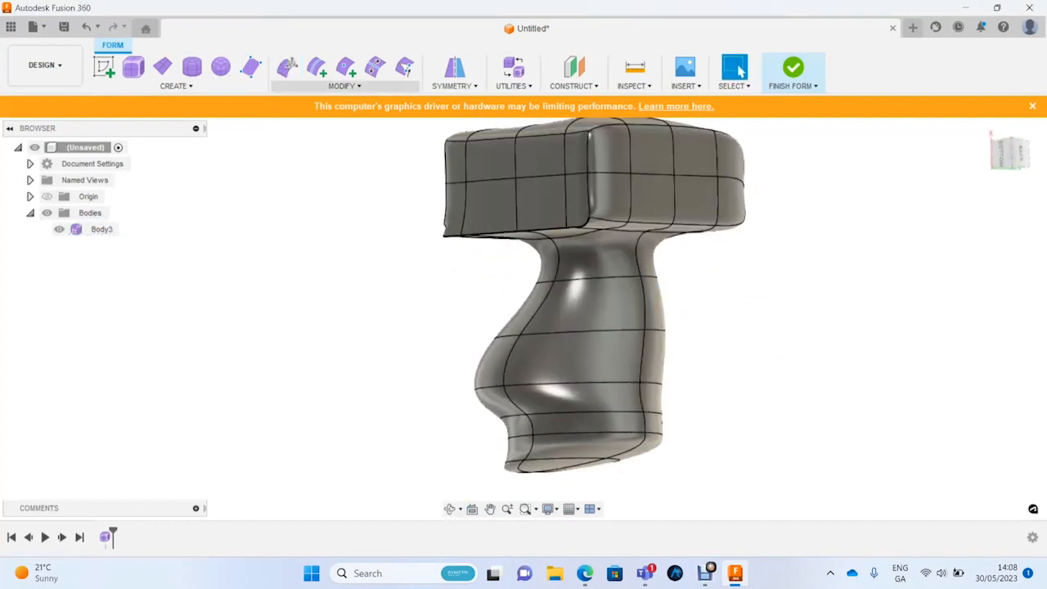
# Step: Cylindrify the deformed handle's 24 faces with Auto Feature Selection enabled
pyautogui.click(344, 86)
pyautogui.click(324, 474)
pyautogui.moveTo(434, 256); pyautogui.dragTo(743, 501)
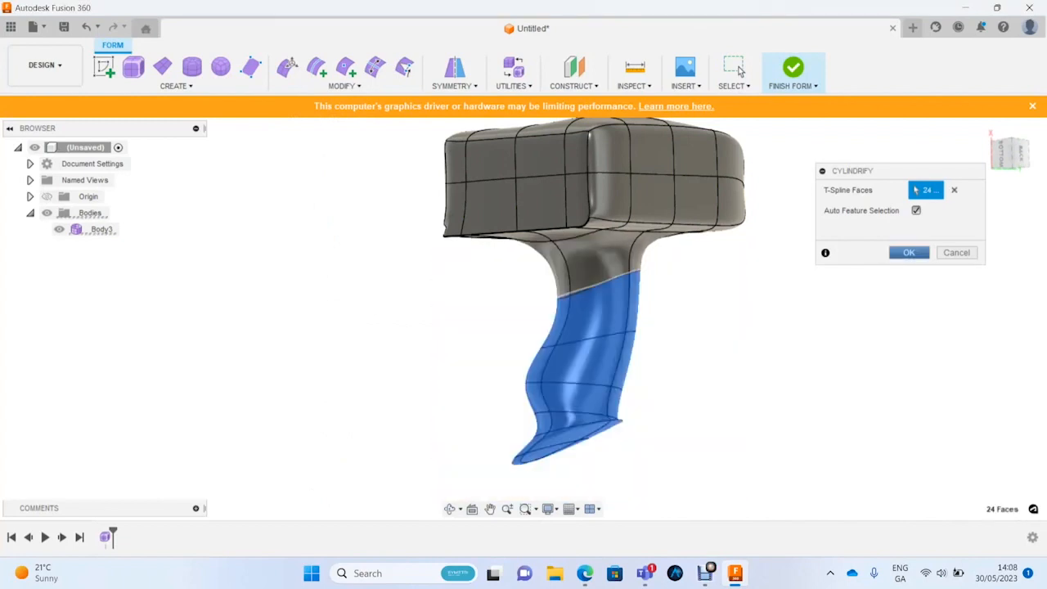
pyautogui.press('Return')
pyautogui.keyDown('shift'); pyautogui.moveTo(684, 368); pyautogui.dragTo(786, 286, button='middle'); pyautogui.keyUp('shift')
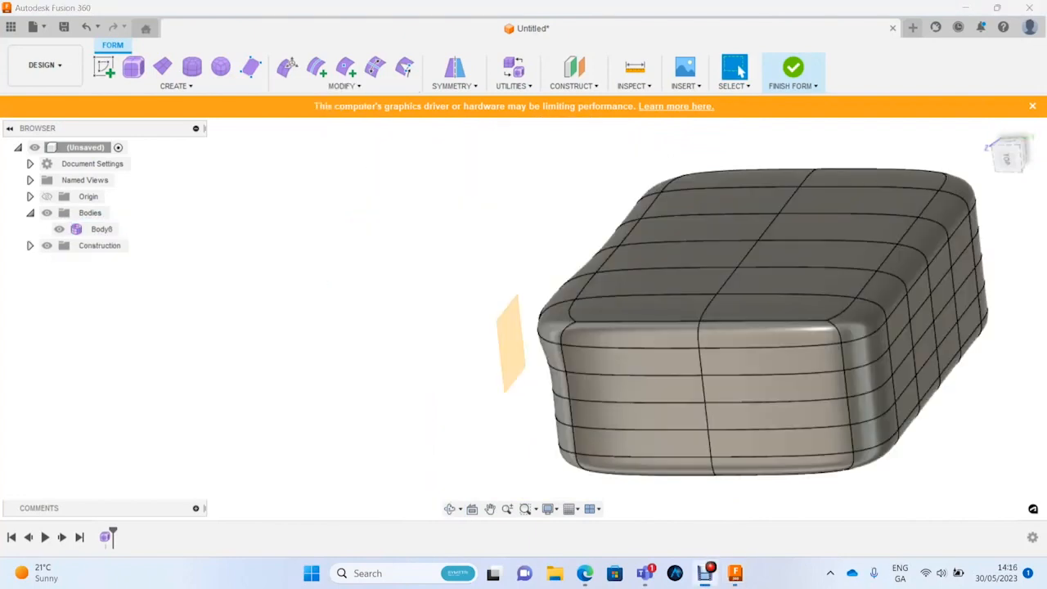
pyautogui.click(344, 86)
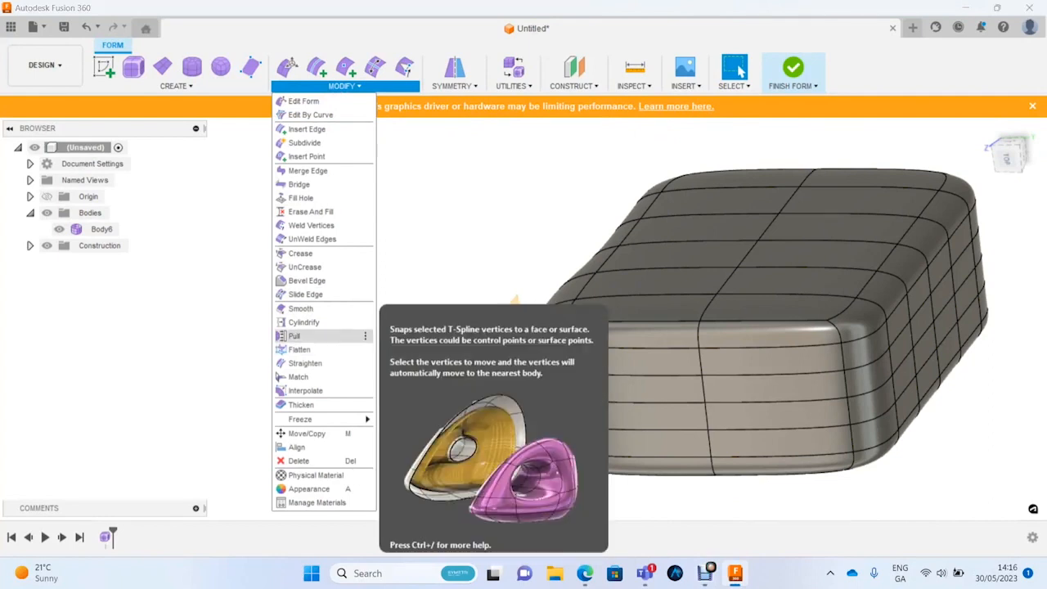
pyautogui.click(294, 335)
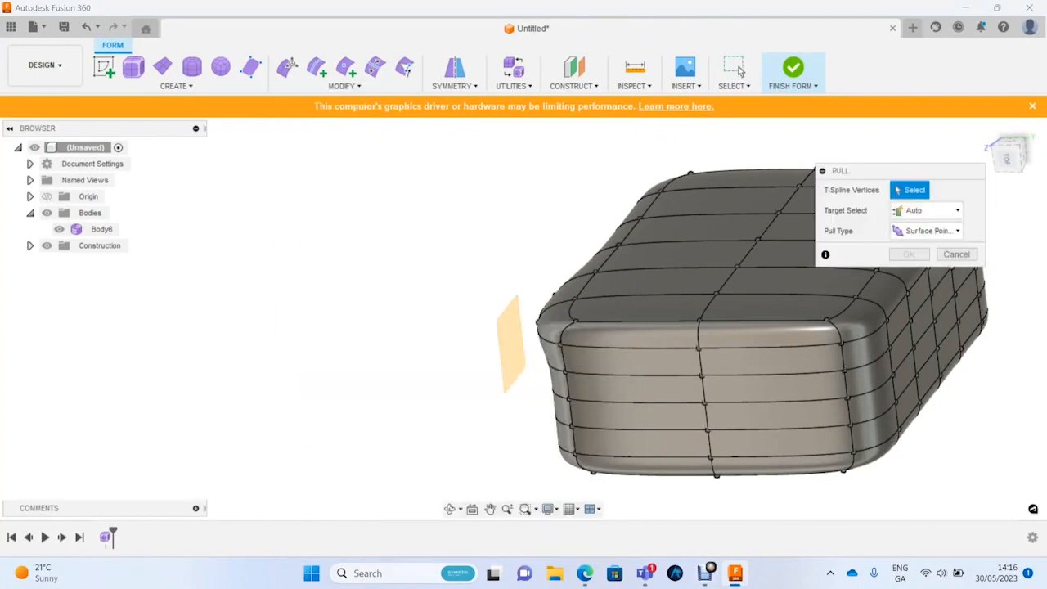
pyautogui.click(956, 254)
# Step: Start a Flatten in Fit direction using Control Points and select the first two vertices at the far side of the body's opening
pyautogui.click(344, 86)
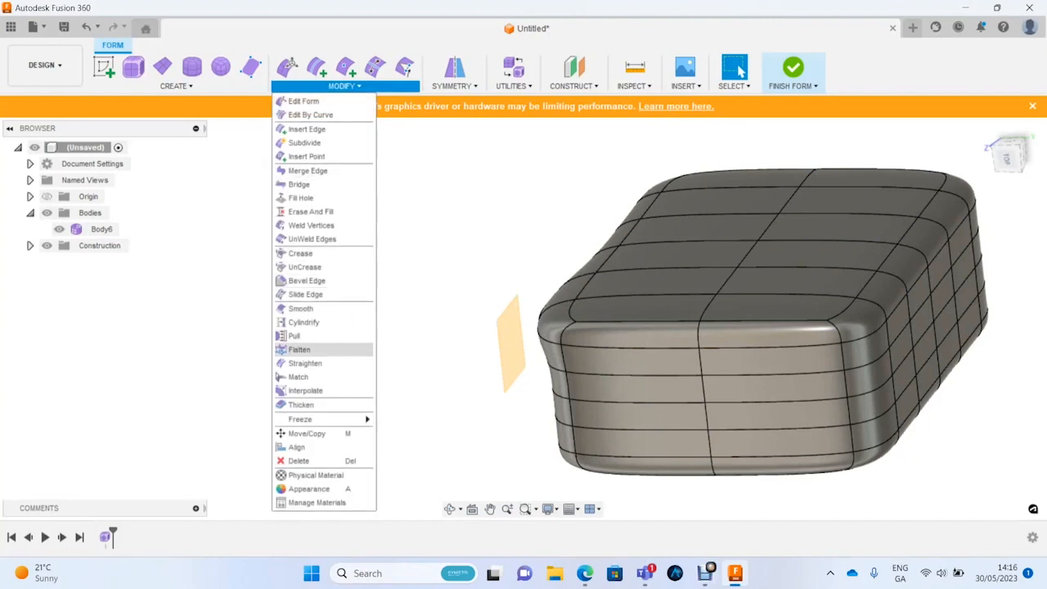
pyautogui.click(300, 350)
pyautogui.click(926, 189)
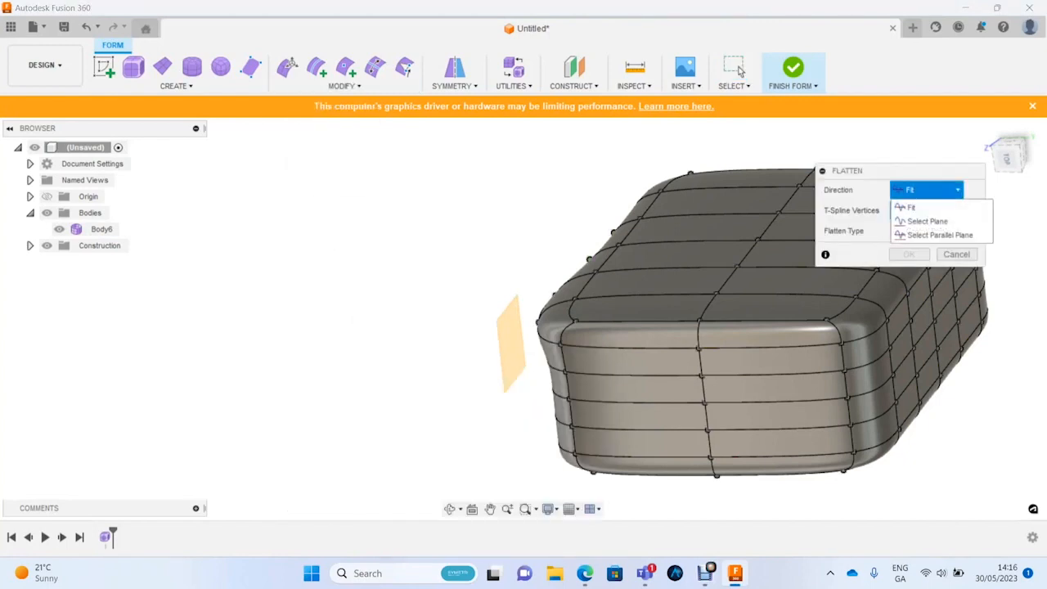
pyautogui.click(911, 207)
pyautogui.keyDown('shift'); pyautogui.moveTo(524, 327); pyautogui.dragTo(752, 376, button='middle'); pyautogui.keyUp('shift')
pyautogui.scroll(-2, 475, 278)
pyautogui.scroll(4, 773, 319)
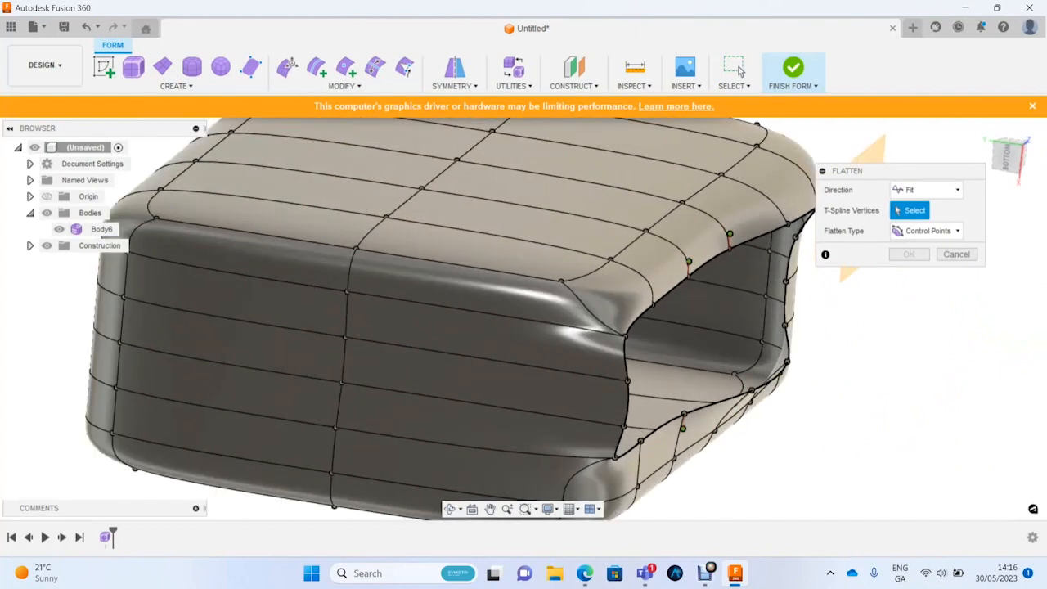
pyautogui.scroll(-3, 679, 319)
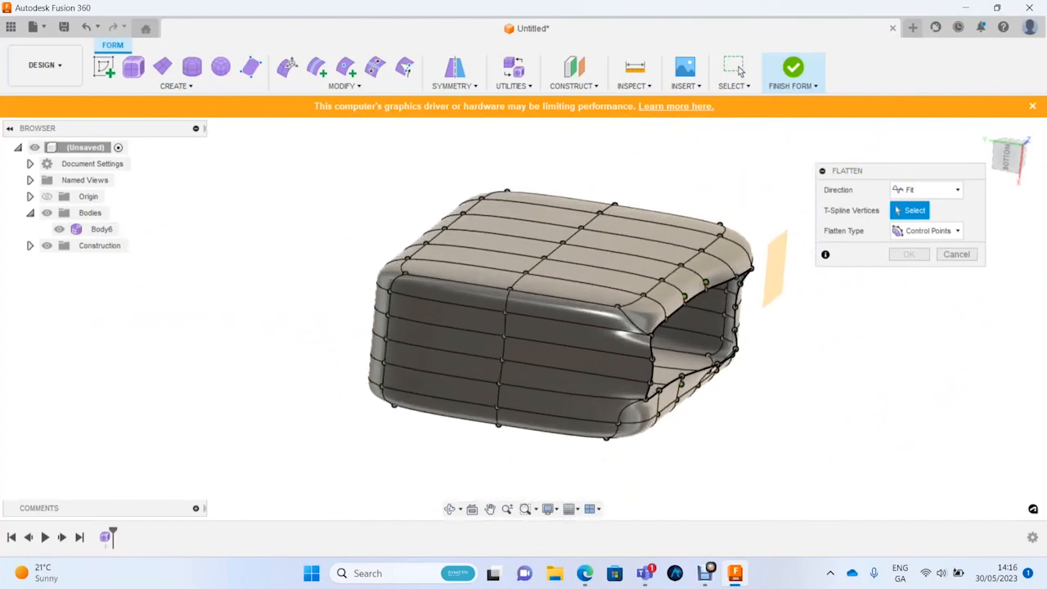
pyautogui.scroll(3, 751, 288)
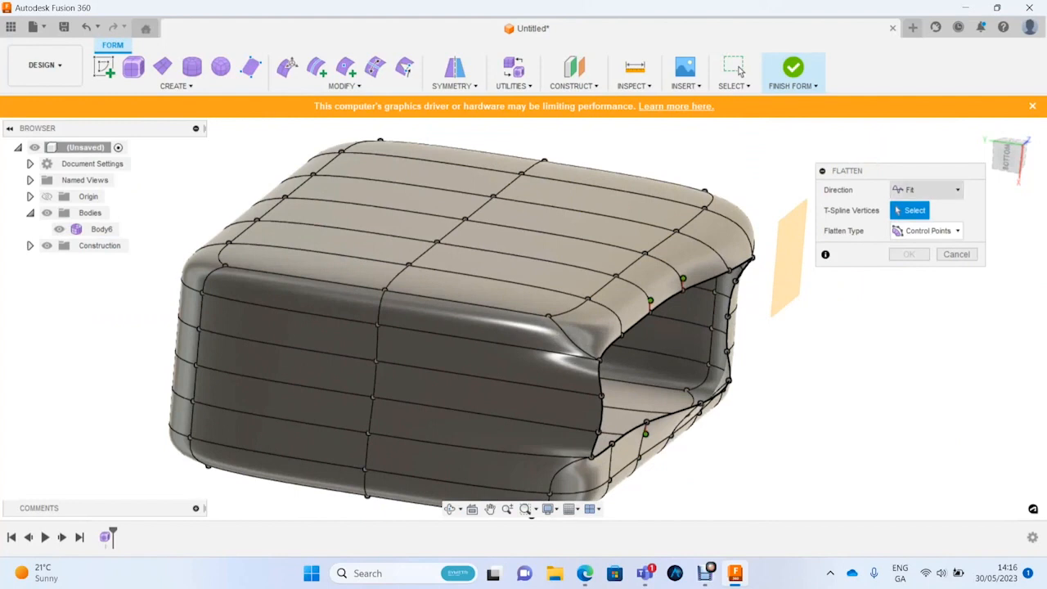
pyautogui.keyDown('shift'); pyautogui.moveTo(638, 343); pyautogui.dragTo(564, 343, button='middle'); pyautogui.keyUp('shift')
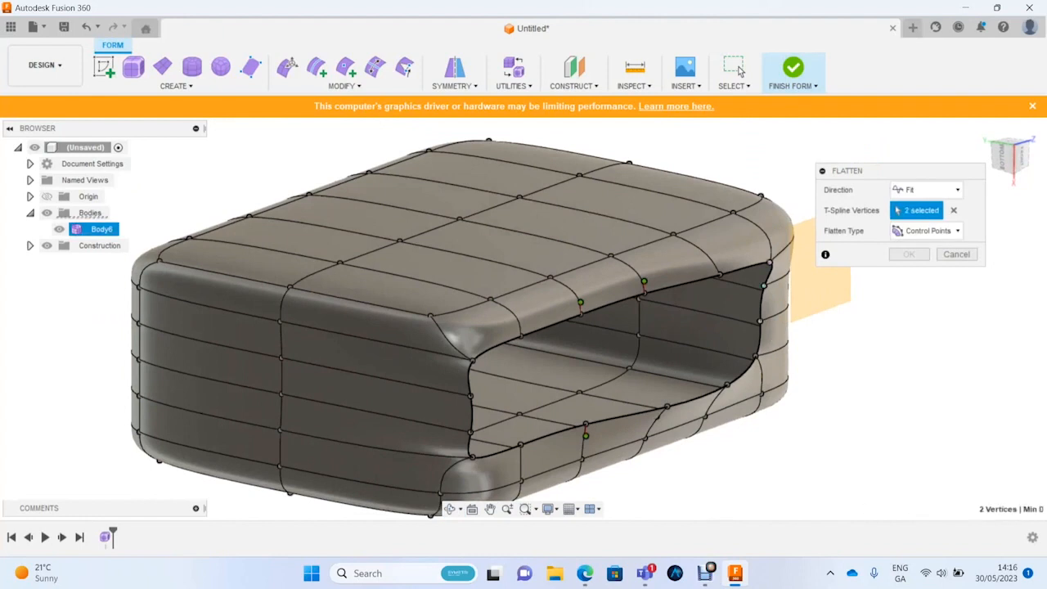
# Step: Add the remaining vertices around the opening's rim to the Flatten selection, for 16 vertices in all
pyautogui.click(727, 385)
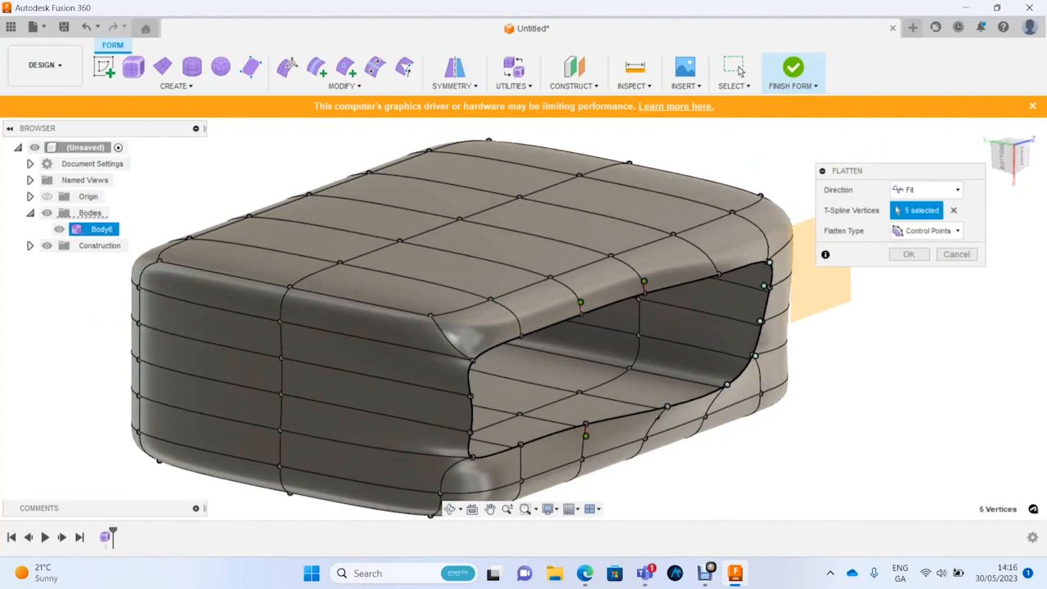
pyautogui.click(668, 406)
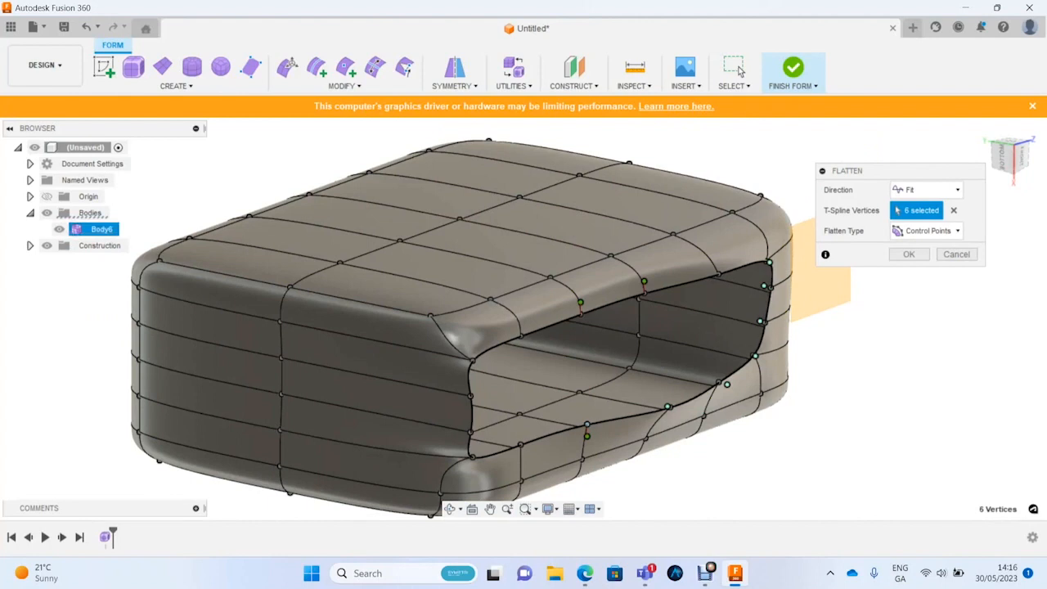
pyautogui.click(586, 424)
pyautogui.click(525, 445)
pyautogui.click(473, 457)
pyautogui.click(471, 431)
pyautogui.click(469, 396)
pyautogui.click(473, 360)
pyautogui.click(521, 336)
pyautogui.click(581, 314)
pyautogui.click(645, 293)
pyautogui.click(718, 274)
# Step: Flatten the 16 rim vertices to the construction plane beside the opening, using the Select Plane direction
pyautogui.keyDown('shift'); pyautogui.moveTo(717, 274); pyautogui.dragTo(825, 318, button='middle'); pyautogui.keyUp('shift')
pyautogui.click(1011, 155)
pyautogui.scroll(-2, 749, 302)
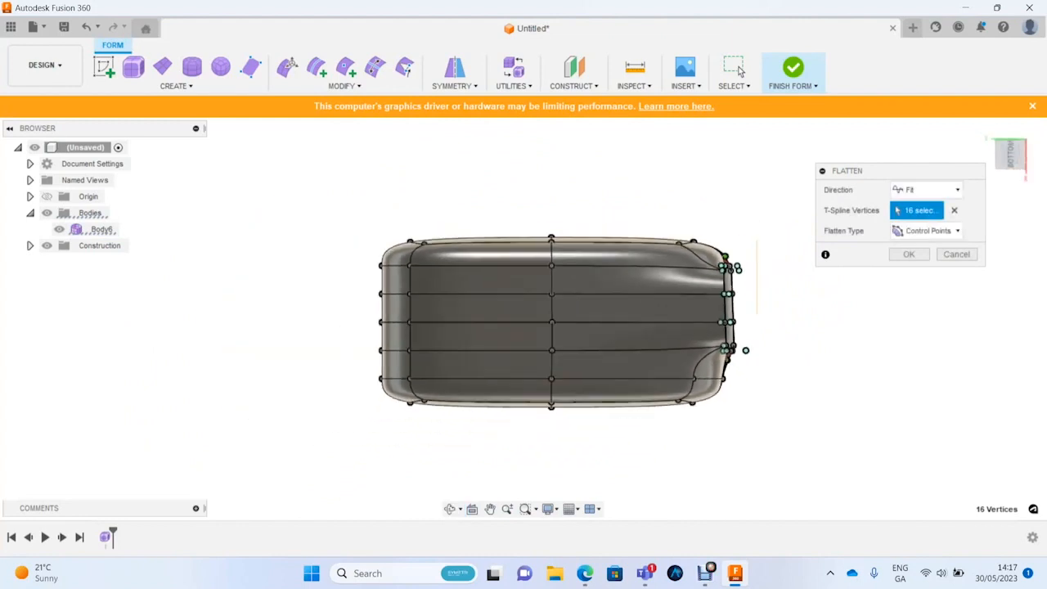
pyautogui.scroll(5, 748, 303)
pyautogui.scroll(1, 745, 323)
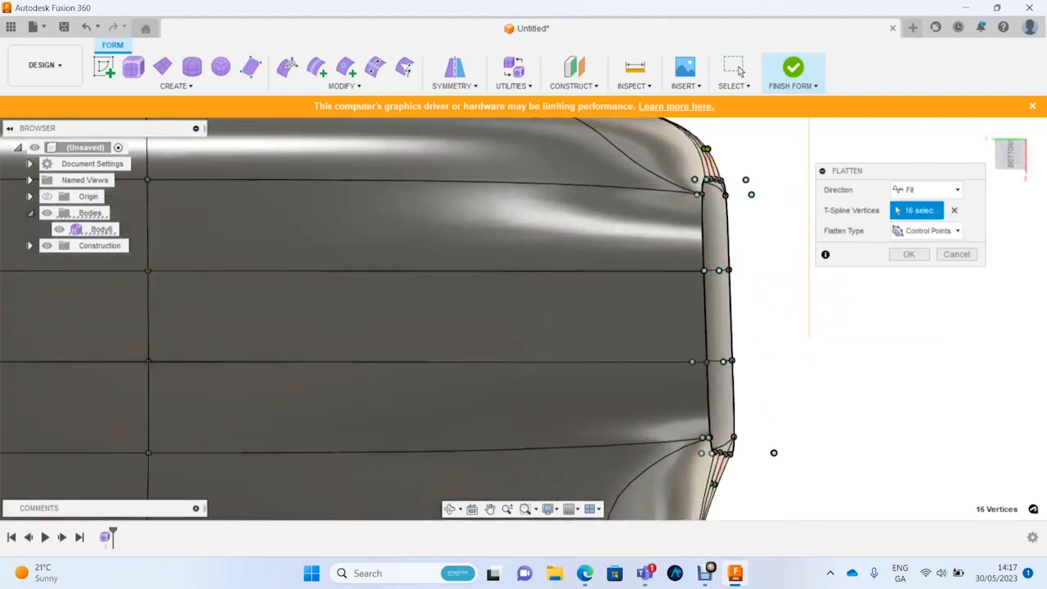
pyautogui.click(925, 190)
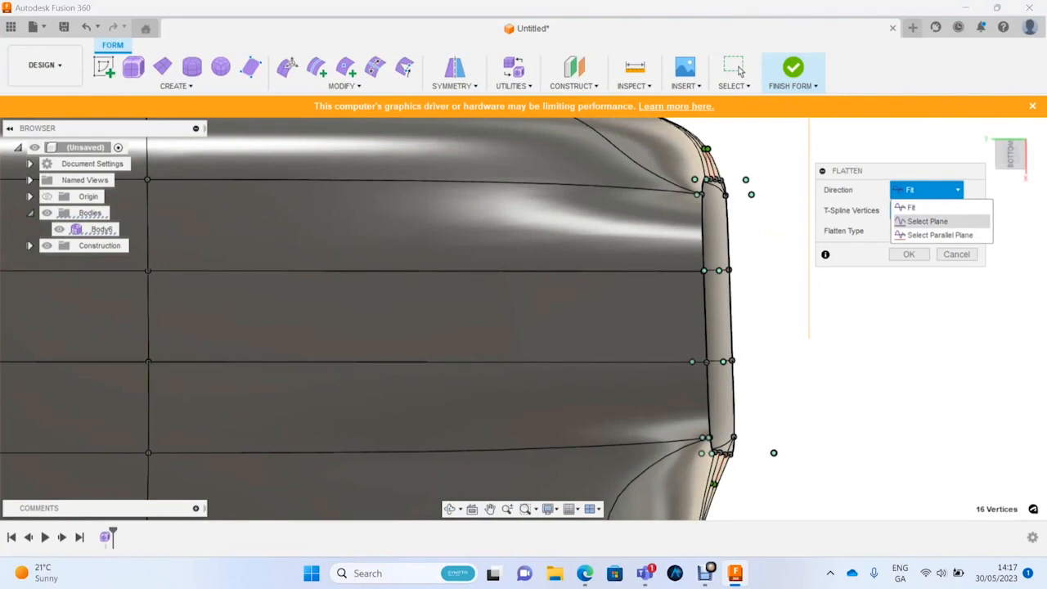
pyautogui.click(928, 221)
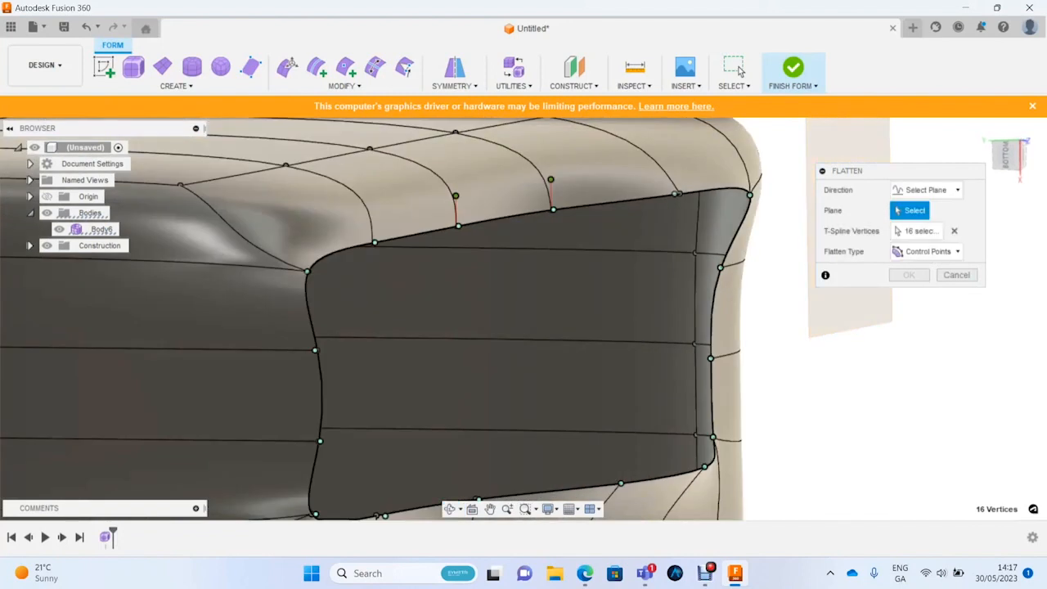
pyautogui.click(859, 327)
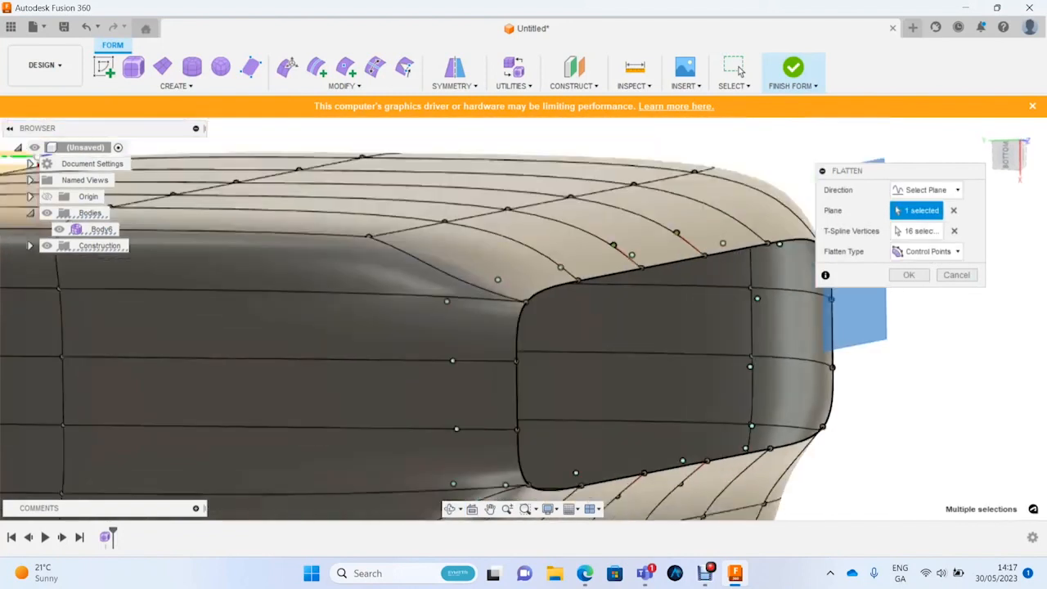
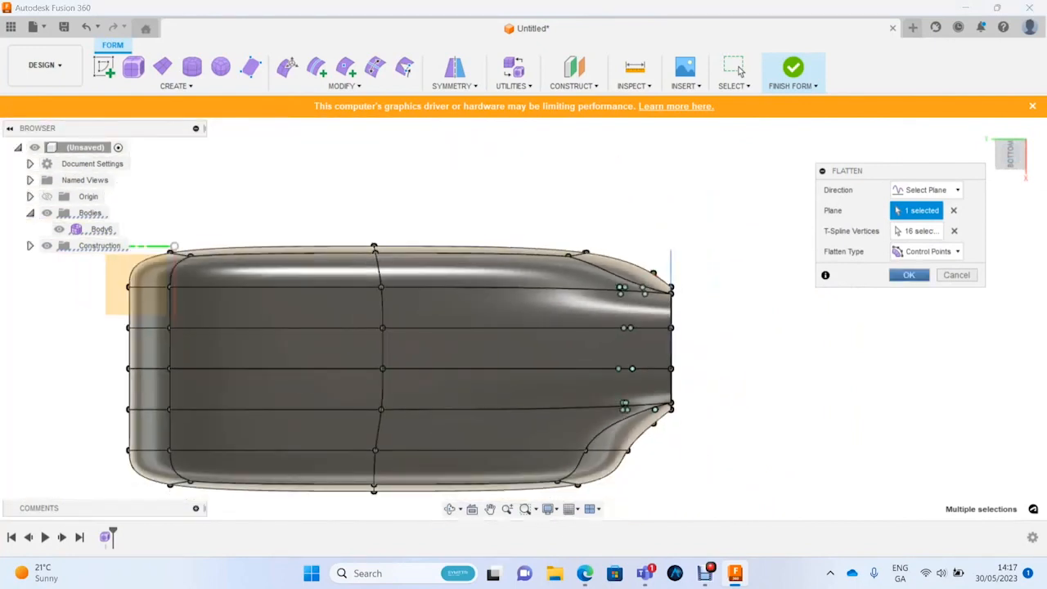
pyautogui.click(908, 275)
# Step: Mirror-duplicate the body across the construction plane at its open end, with Weld enabled and a 0.01 mm weld tolerance
pyautogui.keyDown('shift'); pyautogui.moveTo(859, 303); pyautogui.dragTo(806, 344, button='middle'); pyautogui.keyUp('shift')
pyautogui.scroll(-3, 805, 336)
pyautogui.click(344, 86)
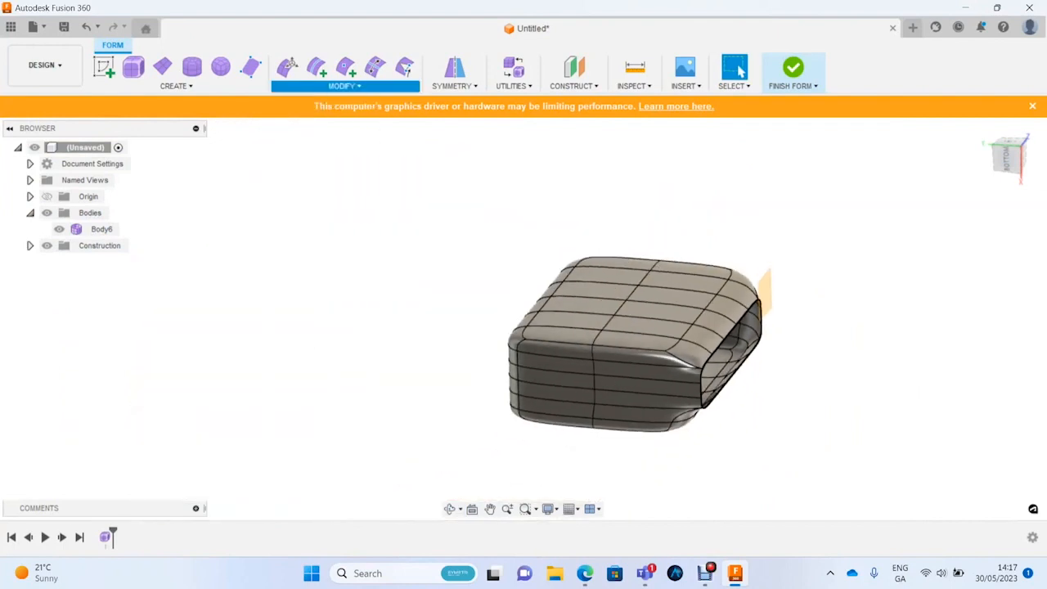
pyautogui.click(174, 86)
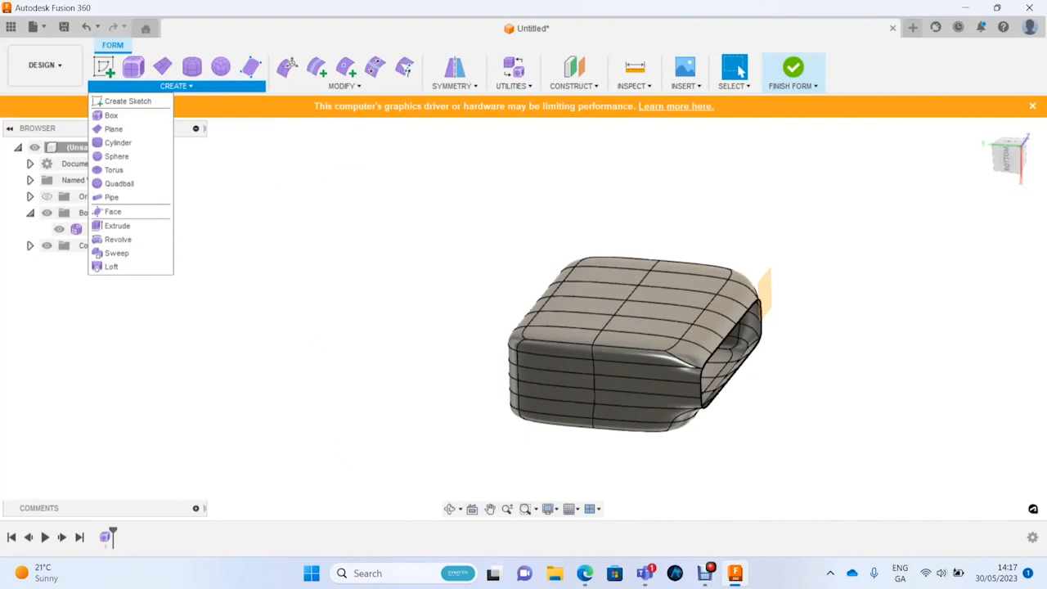
pyautogui.click(455, 86)
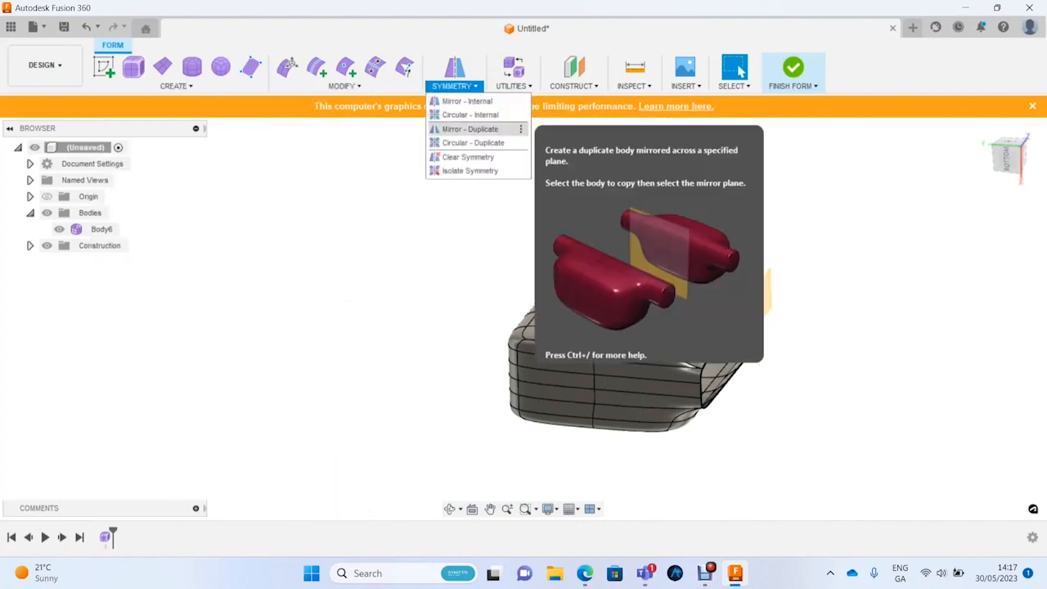
pyautogui.click(470, 130)
pyautogui.click(621, 319)
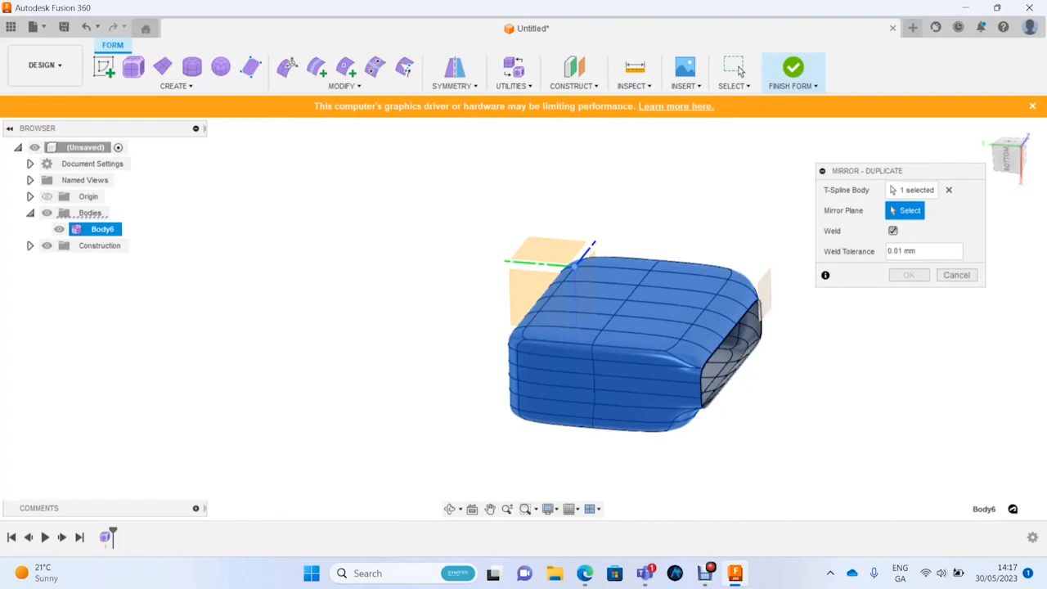
pyautogui.click(765, 288)
pyautogui.press('Return')
pyautogui.keyDown('shift'); pyautogui.moveTo(671, 360); pyautogui.dragTo(719, 404, button='middle'); pyautogui.keyUp('shift')
pyautogui.scroll(2, 732, 384)
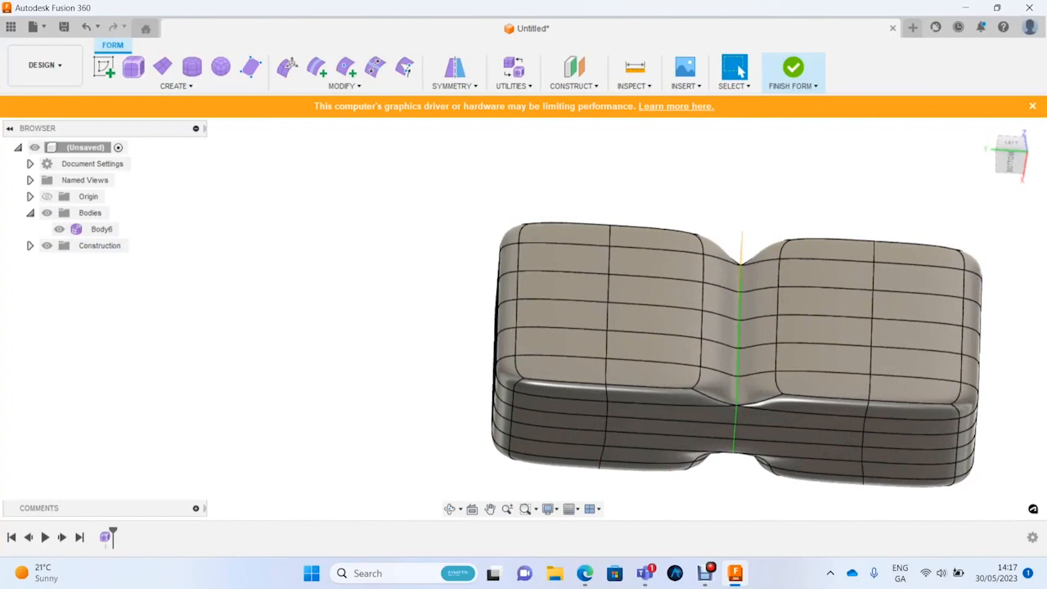
pyautogui.click(343, 86)
pyautogui.click(306, 171)
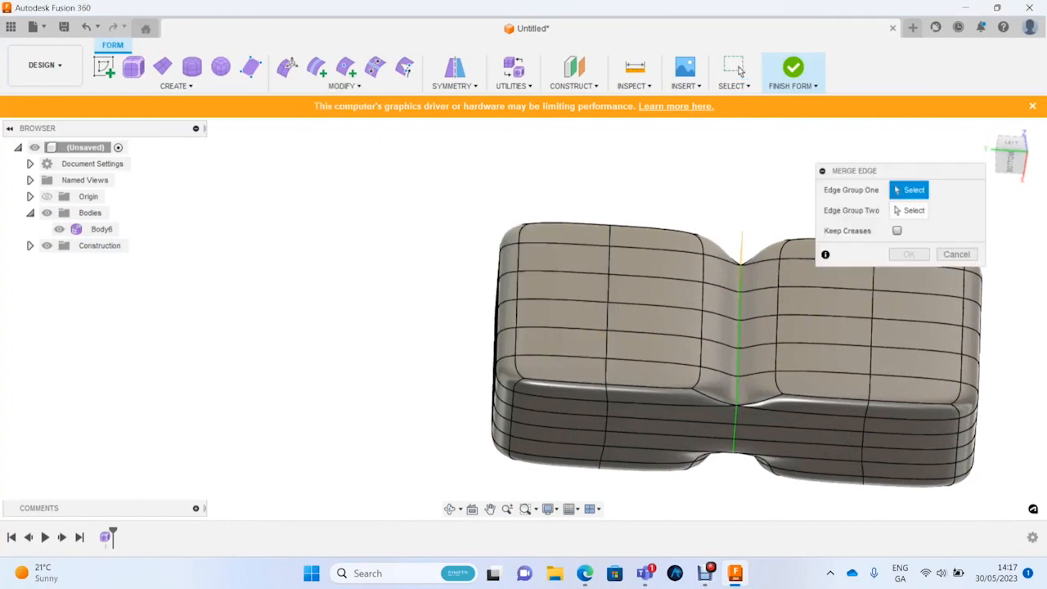
pyautogui.scroll(4, 737, 315)
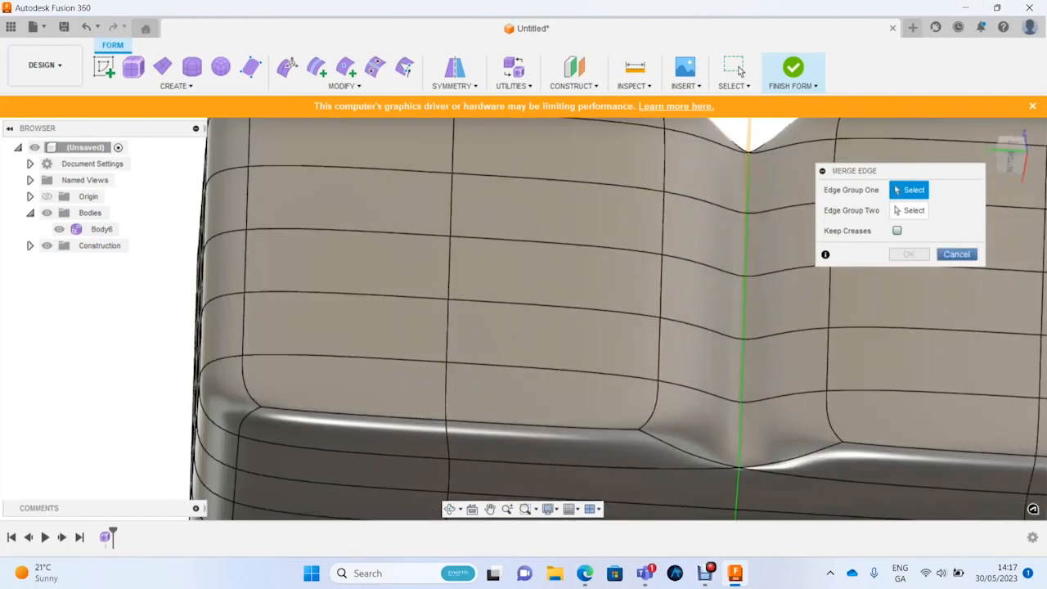
pyautogui.press('Escape')
# Step: Move a face bordering the mirror line along the seam with Edit Form to test the body's symmetry
pyautogui.click(287, 67)
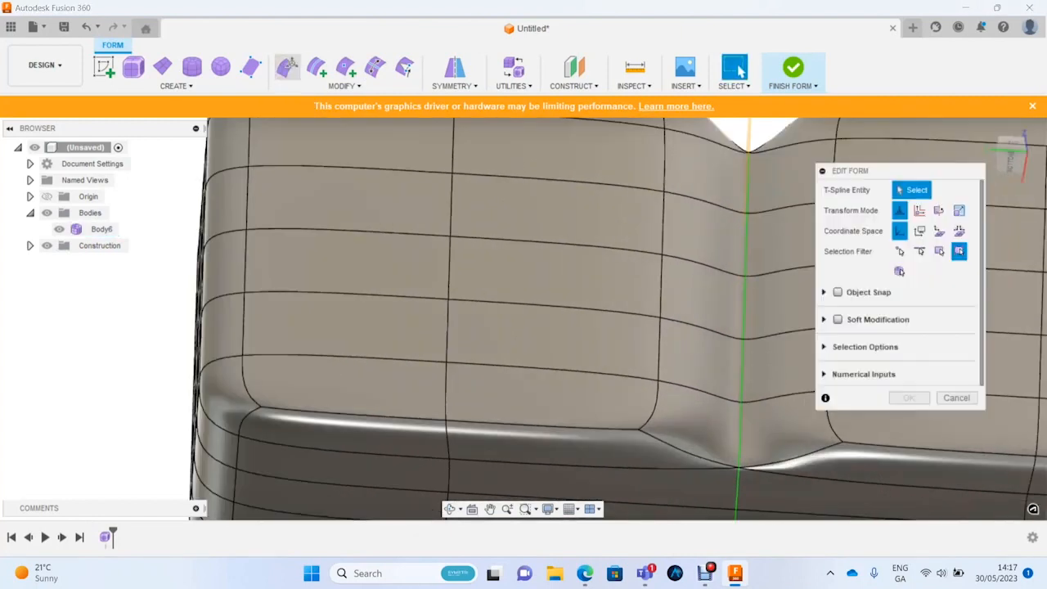
pyautogui.click(779, 303)
pyautogui.moveTo(786, 281); pyautogui.dragTo(790, 195)
pyautogui.click(909, 445)
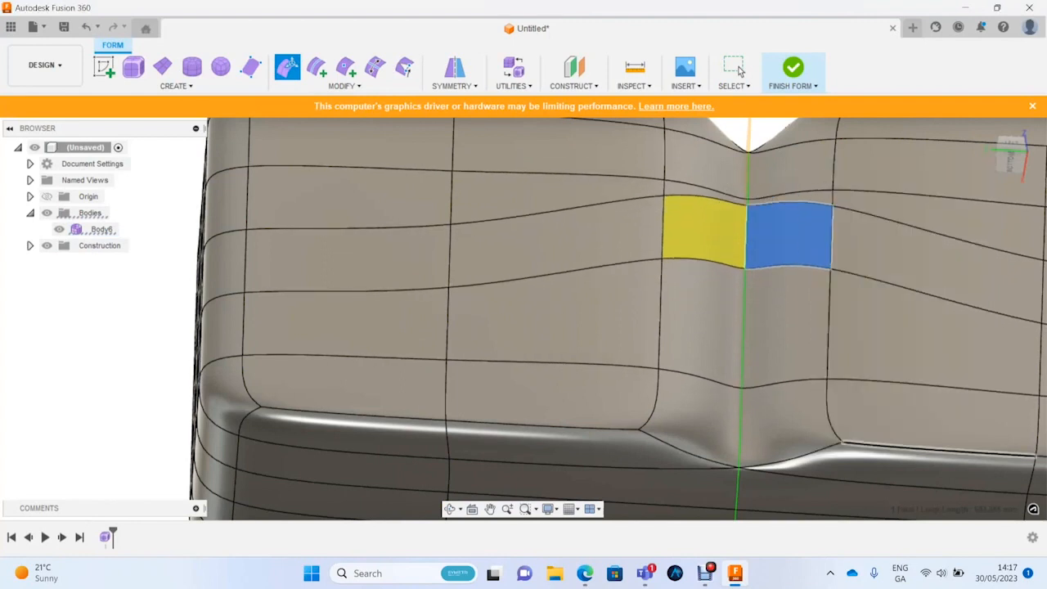
pyautogui.scroll(-4, 561, 241)
pyautogui.keyDown('shift'); pyautogui.moveTo(602, 151); pyautogui.dragTo(590, 182, button='middle'); pyautogui.keyUp('shift')
pyautogui.click(342, 86)
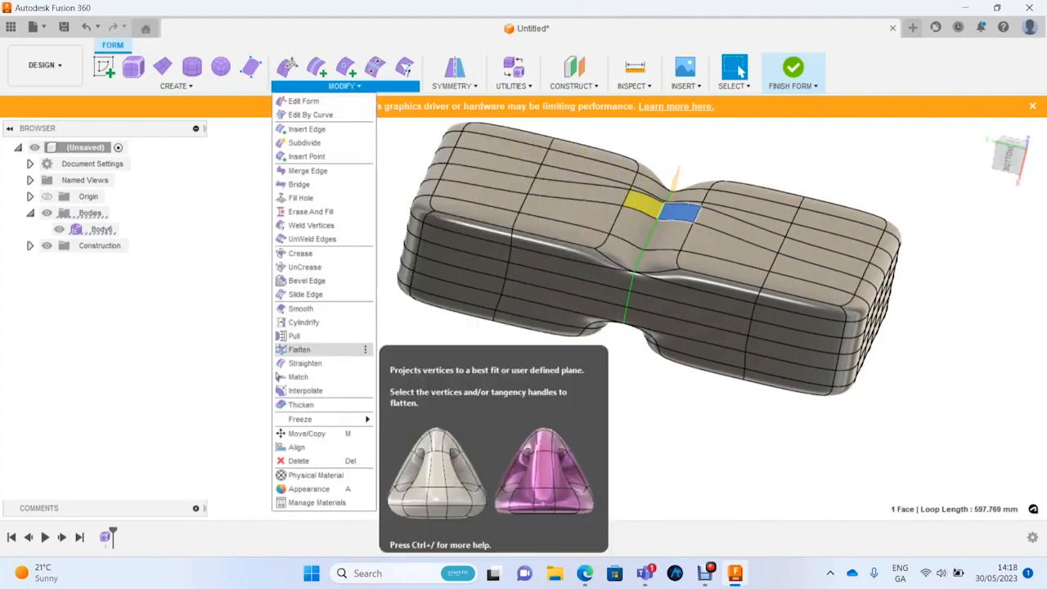
pyautogui.click(299, 377)
pyautogui.scroll(-3, 524, 362)
pyautogui.keyDown('shift'); pyautogui.moveTo(523, 362); pyautogui.dragTo(638, 327, button='middle'); pyautogui.keyUp('shift')
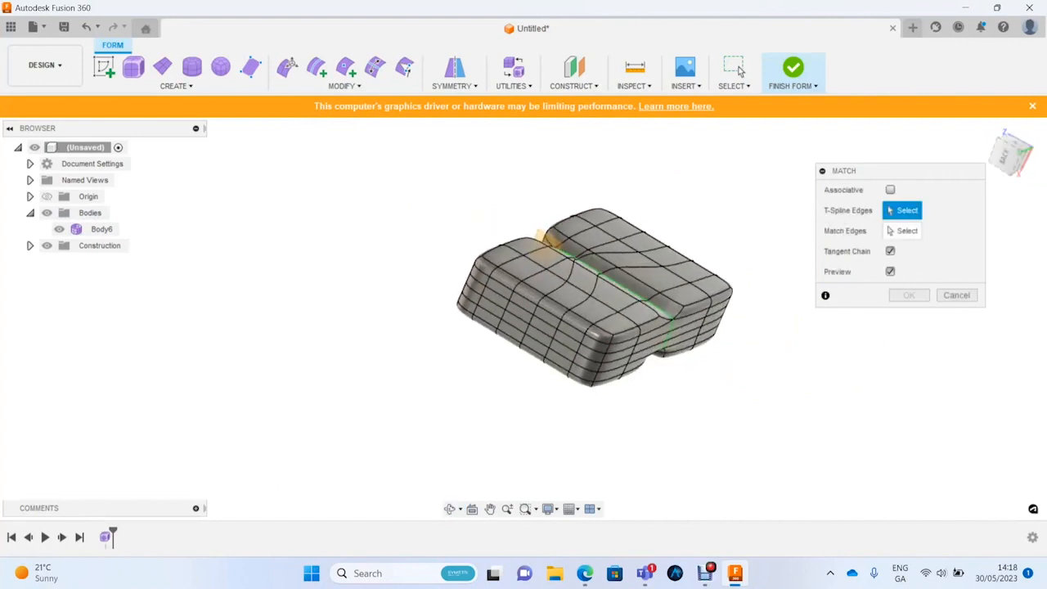
pyautogui.click(739, 72)
# Step: Start a sketch on a front-facing plane over the body's open end
pyautogui.moveTo(565, 310); pyautogui.dragTo(540, 253, button='middle')
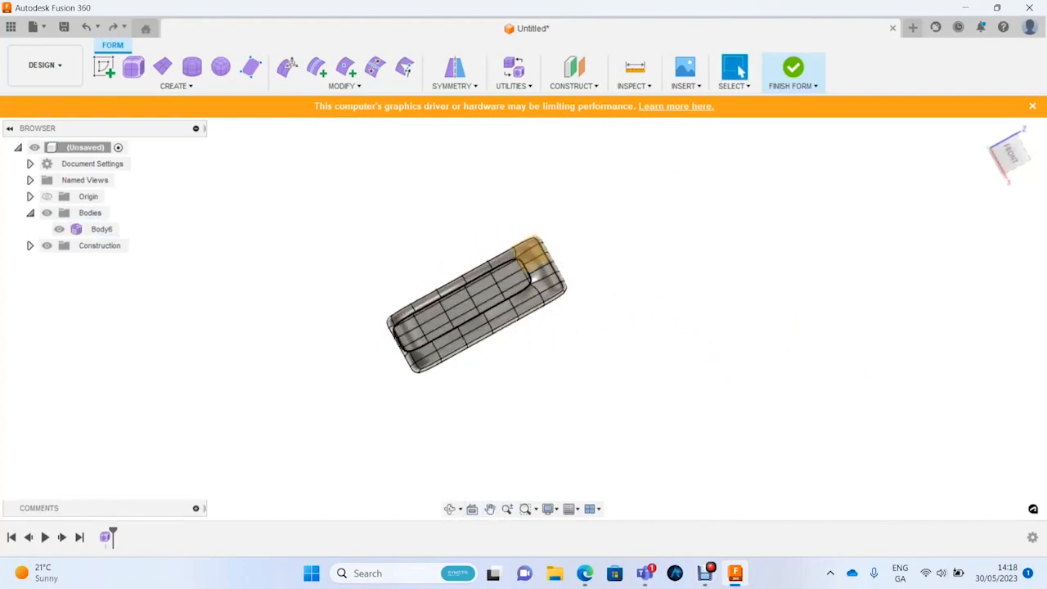
pyautogui.click(104, 67)
pyautogui.click(570, 264)
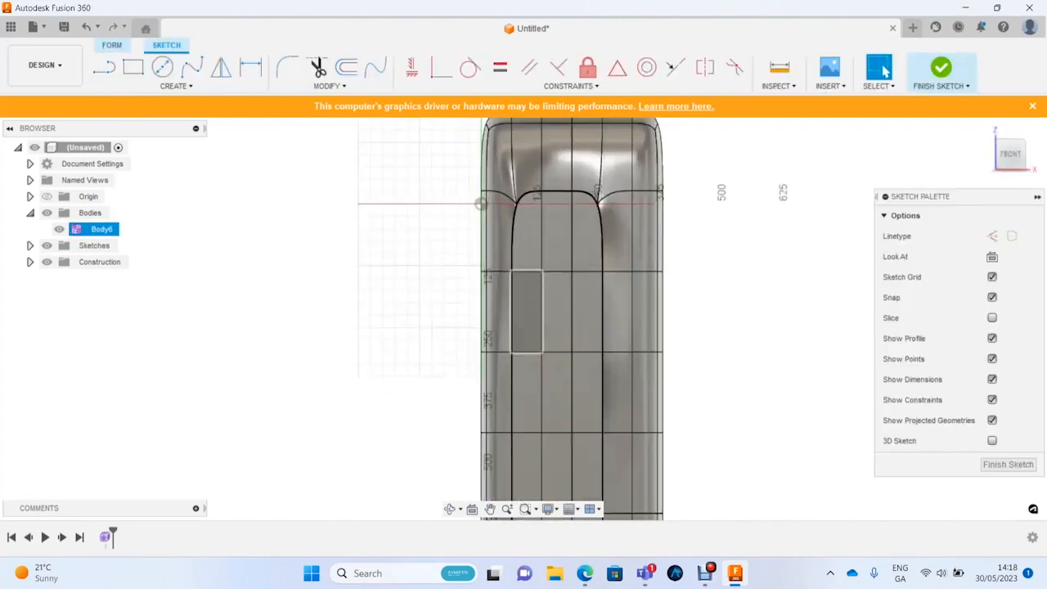
# Step: Hide the body, sketch a closed seven-point spline about 200 mm wide and 800 mm tall, finish the sketch and show the body again
pyautogui.click(191, 67)
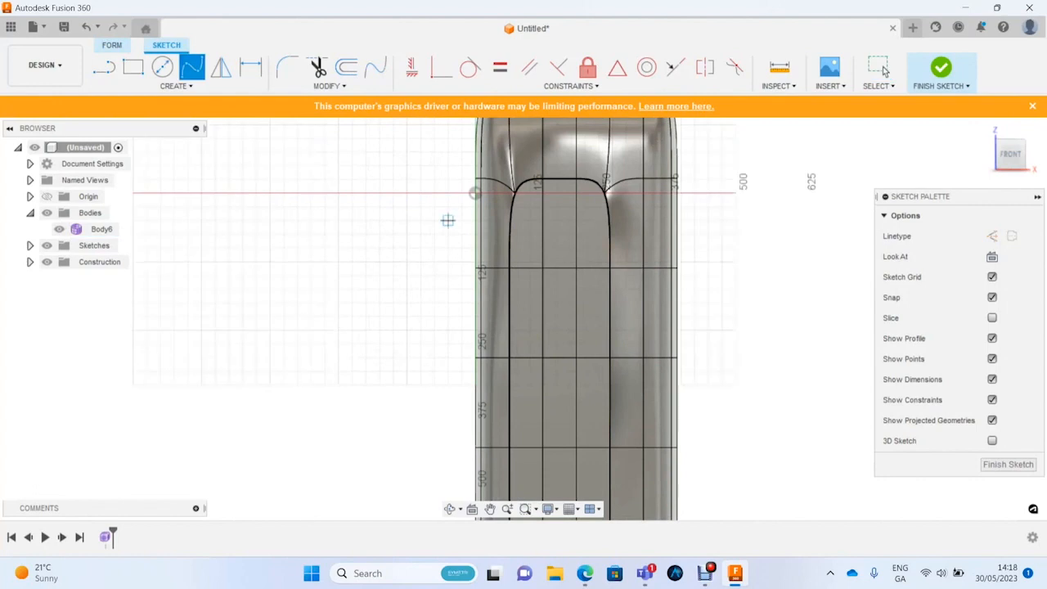
pyautogui.scroll(-2, 447, 220)
pyautogui.click(59, 229)
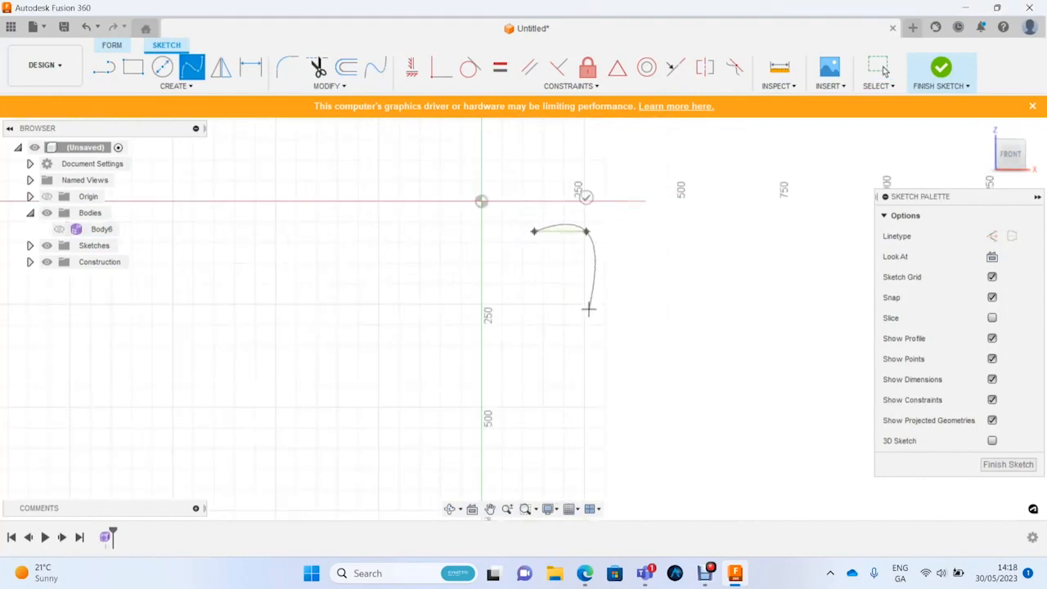
pyautogui.scroll(-5, 577, 301)
pyautogui.scroll(2, 579, 321)
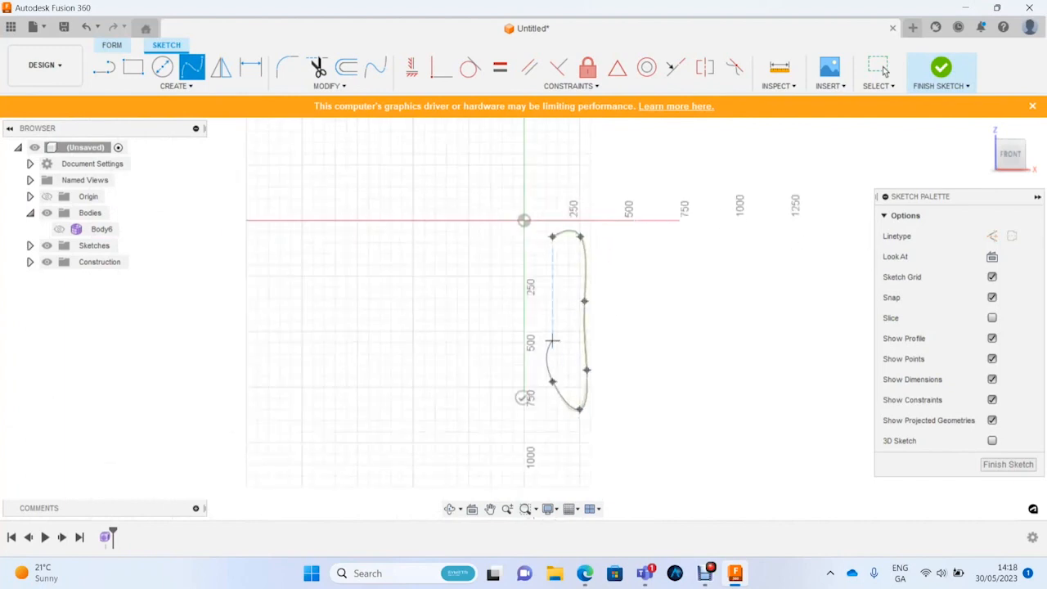
pyautogui.click(552, 237)
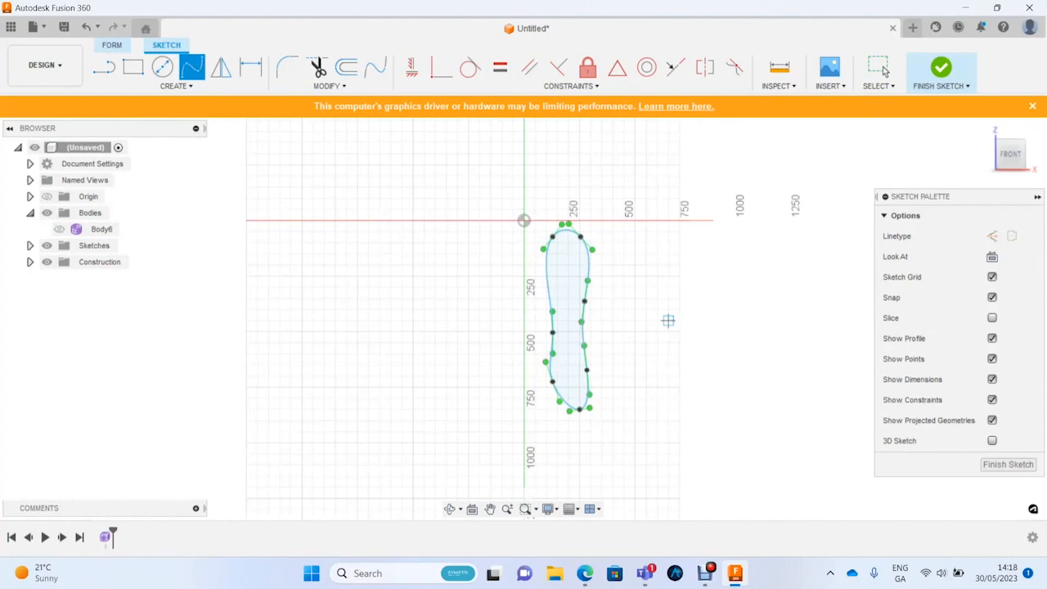
pyautogui.click(941, 70)
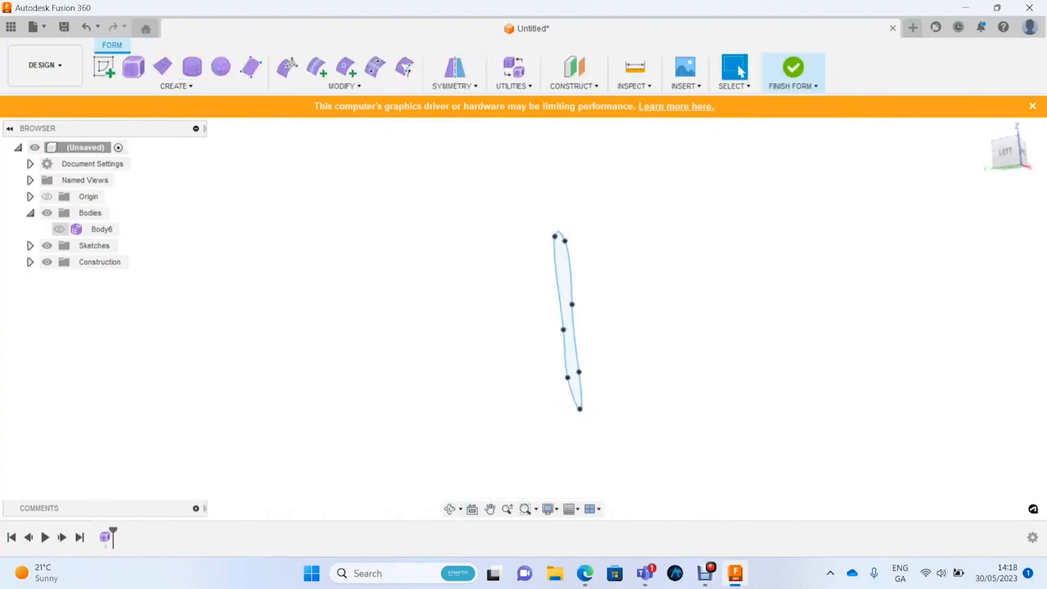
pyautogui.click(59, 229)
pyautogui.keyDown('shift'); pyautogui.moveTo(573, 319); pyautogui.dragTo(478, 309, button='middle'); pyautogui.keyUp('shift')
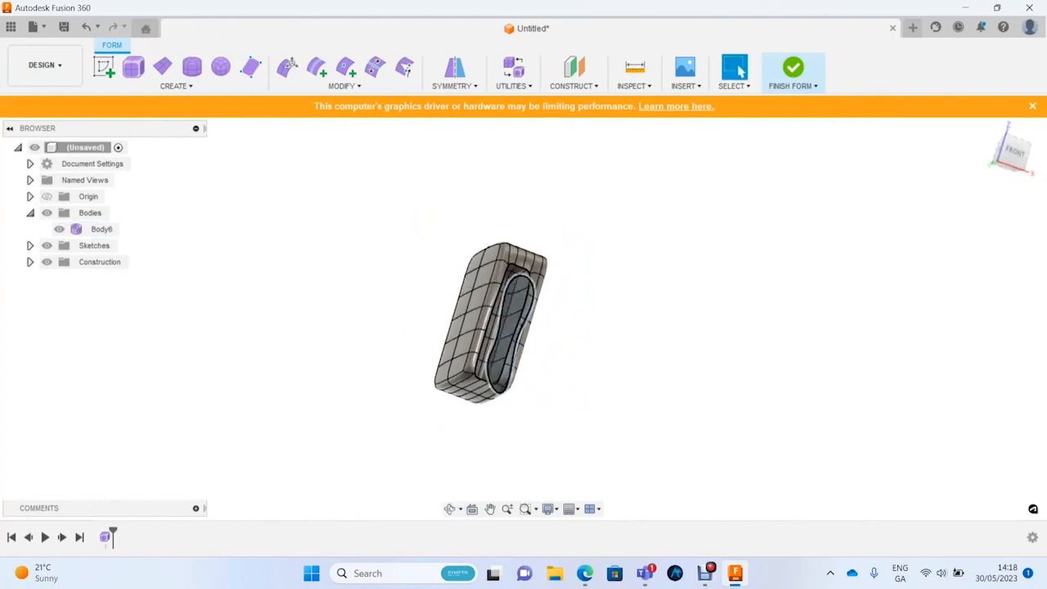
# Step: Match the body's 16 open-rim edges to the closed spline, with Tangent Chain and Preview enabled
pyautogui.scroll(5, 506, 278)
pyautogui.click(343, 86)
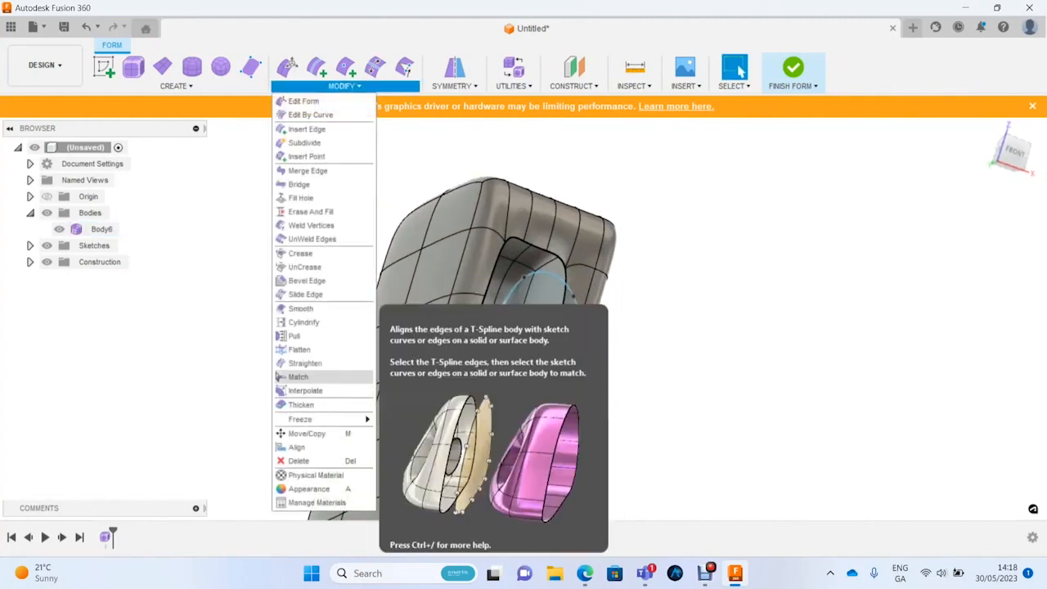
pyautogui.click(279, 377)
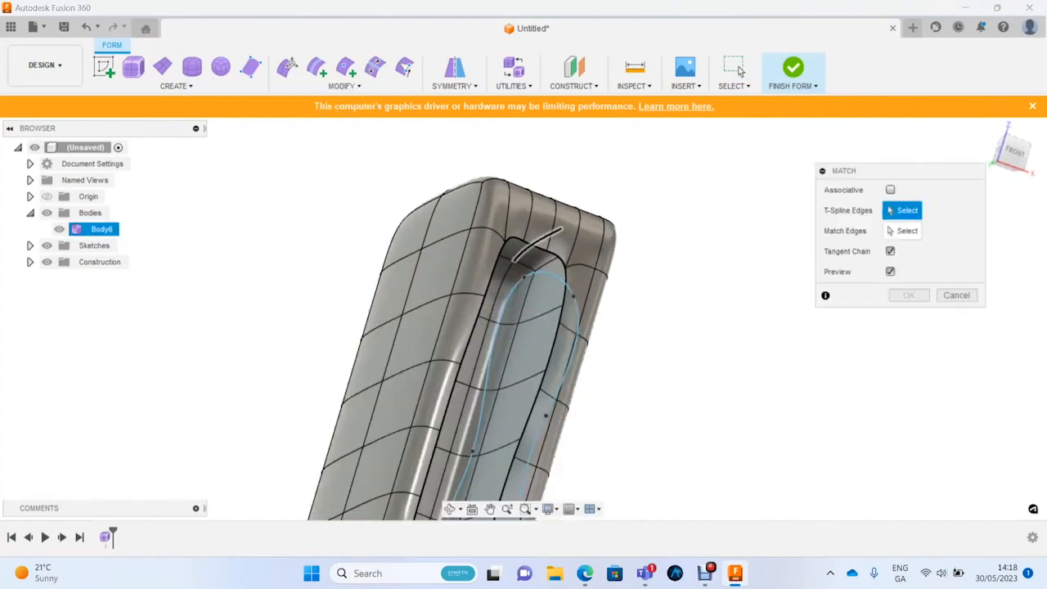
pyautogui.doubleClick(535, 245)
pyautogui.scroll(-4, 705, 159)
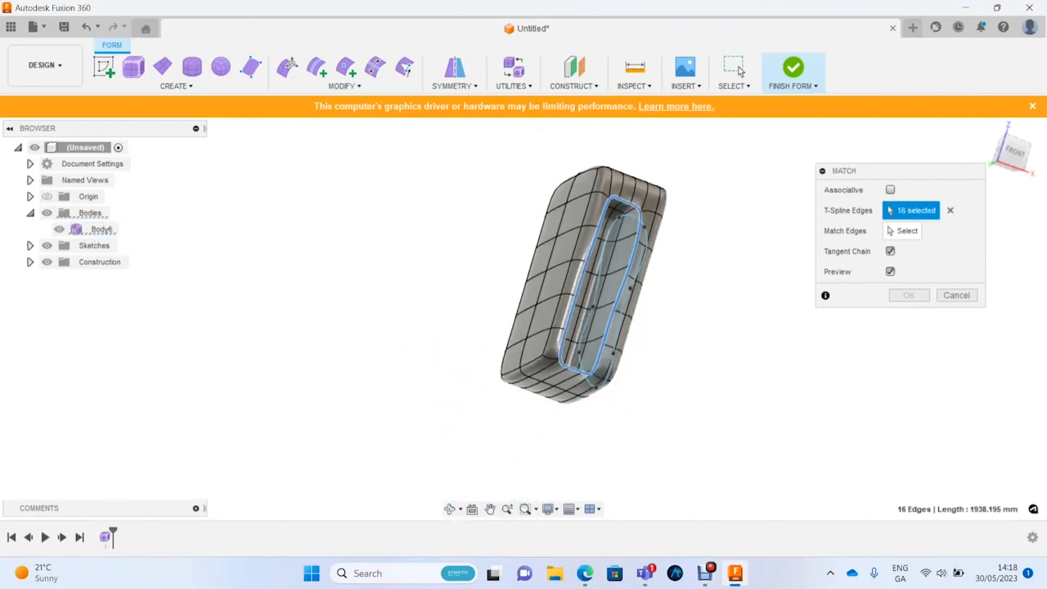
pyautogui.click(902, 231)
pyautogui.scroll(2, 601, 213)
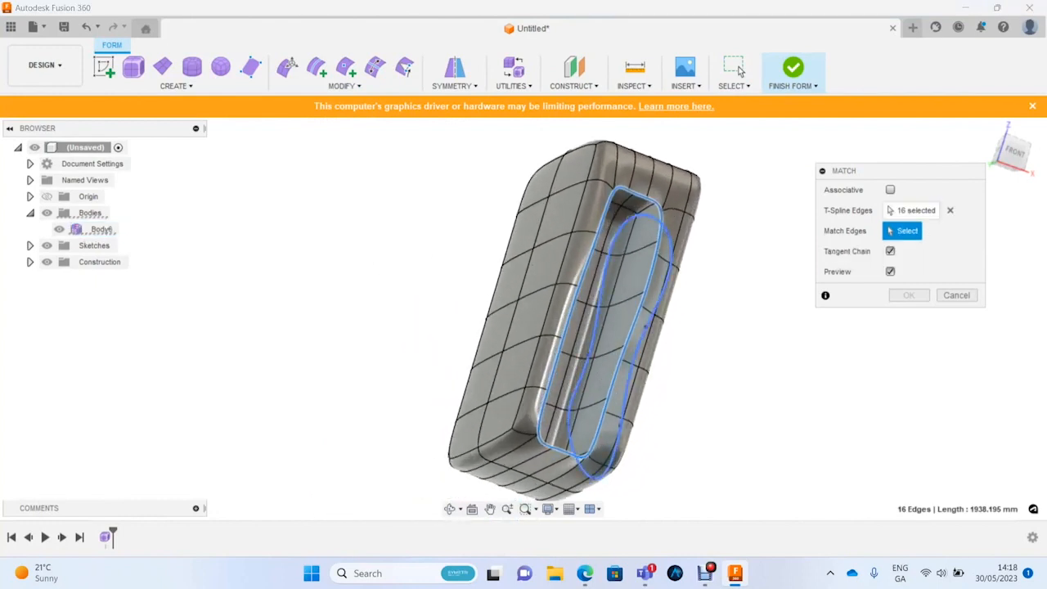
pyautogui.click(580, 460)
# Step: Examine how closely the previewed rim follows the spline and where the maximum deviation lies
pyautogui.moveTo(579, 460)
pyautogui.keyDown('shift'); pyautogui.mouseDown(button='middle')
pyautogui.moveTo(629, 441)
pyautogui.moveTo(515, 393)
pyautogui.moveTo(521, 368)
pyautogui.mouseUp(button='middle'); pyautogui.keyUp('shift')
pyautogui.scroll(6, 520, 364)
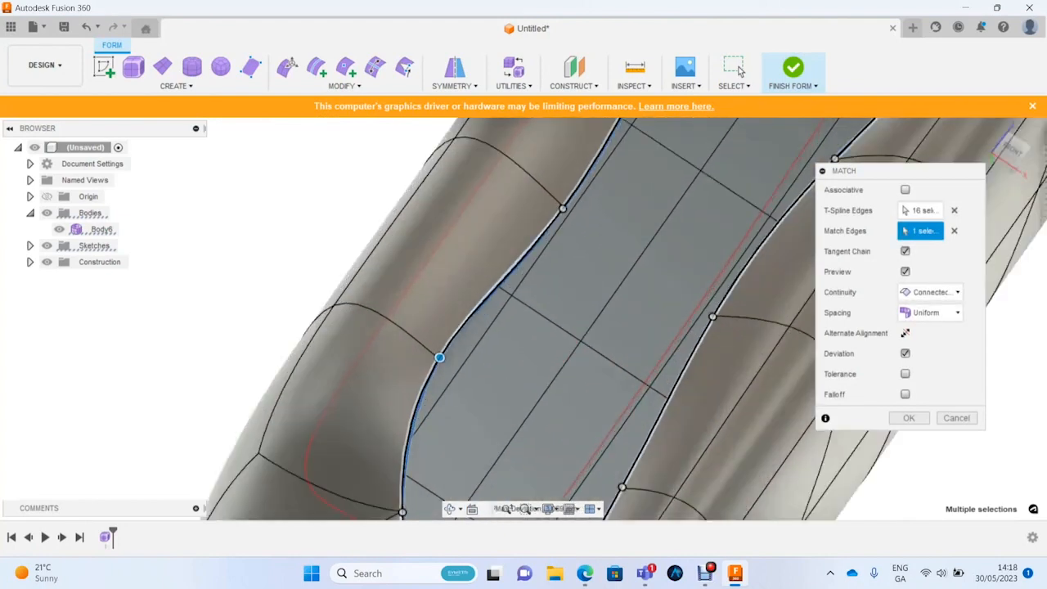
pyautogui.keyDown('shift'); pyautogui.moveTo(551, 251); pyautogui.dragTo(575, 319, button='middle'); pyautogui.keyUp('shift')
pyautogui.scroll(-4, 575, 319)
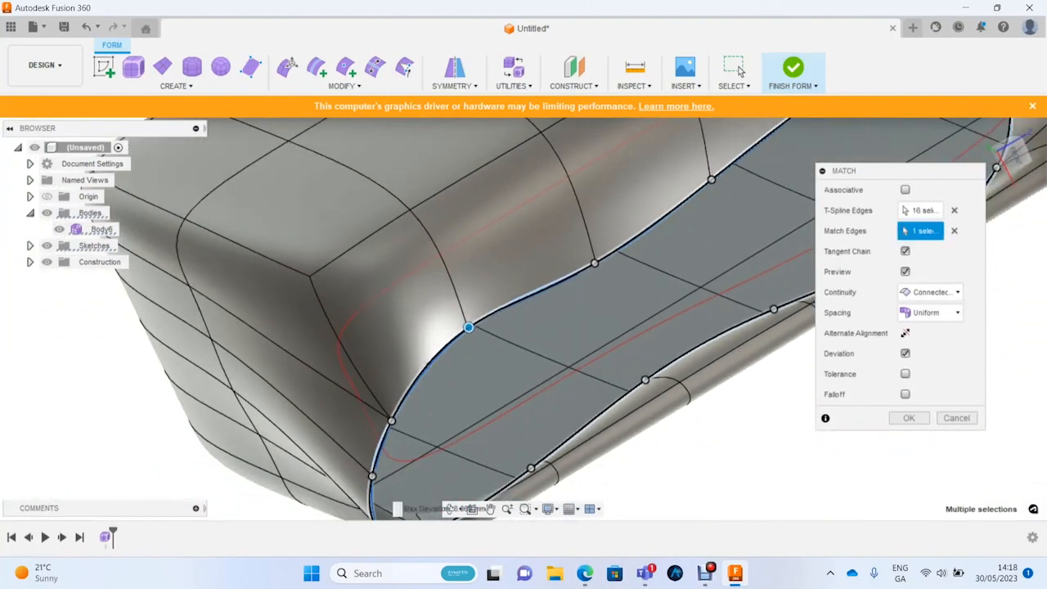
pyautogui.scroll(4, 493, 329)
pyautogui.keyDown('shift'); pyautogui.moveTo(493, 328); pyautogui.dragTo(502, 313, button='middle'); pyautogui.keyUp('shift')
pyautogui.scroll(6, 573, 272)
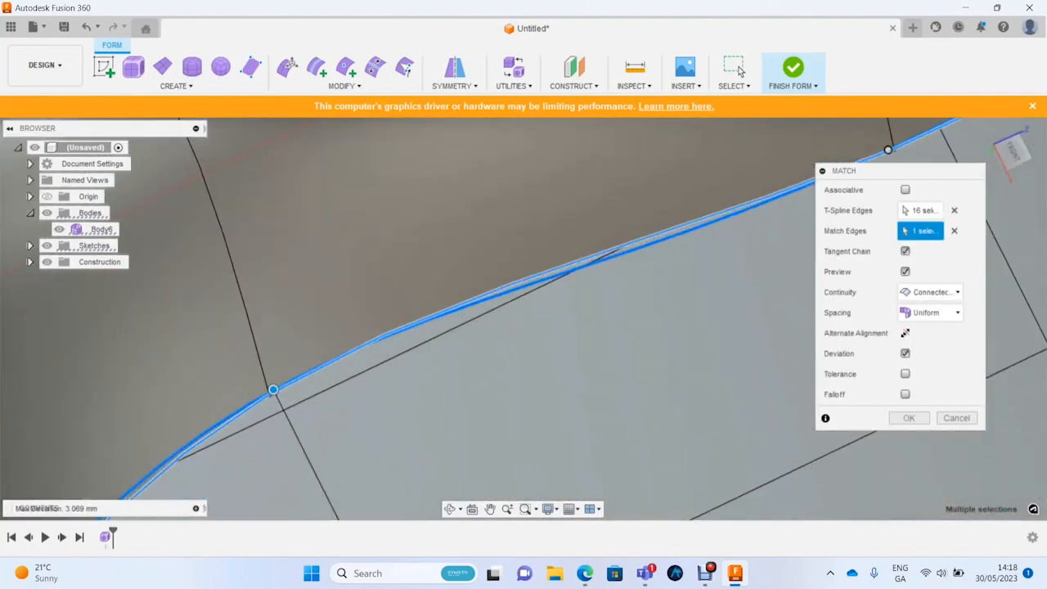
pyautogui.scroll(2, 576, 267)
pyautogui.scroll(-6, 543, 317)
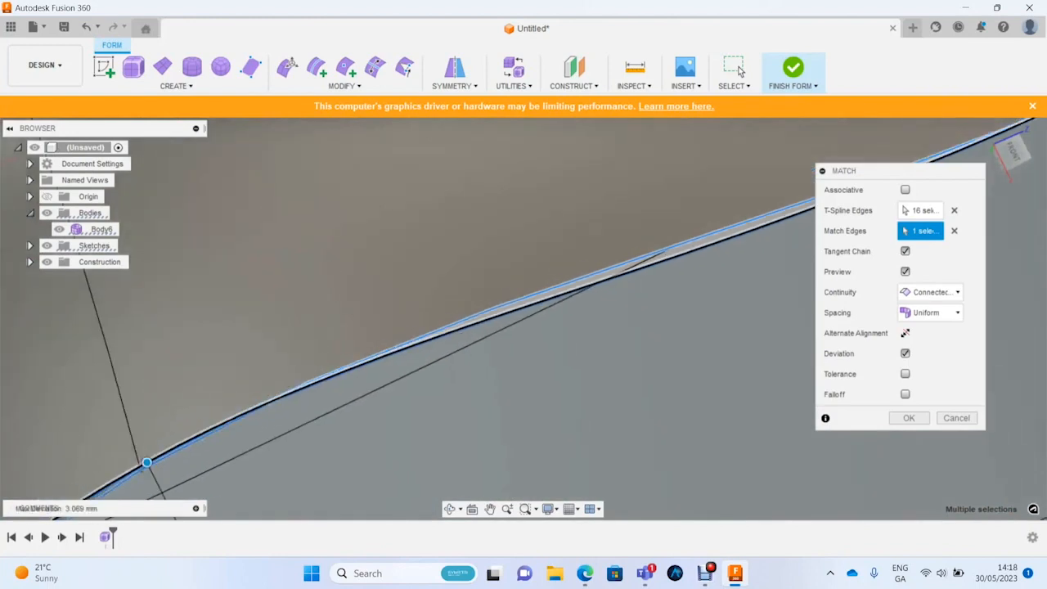
pyautogui.scroll(-2, 651, 306)
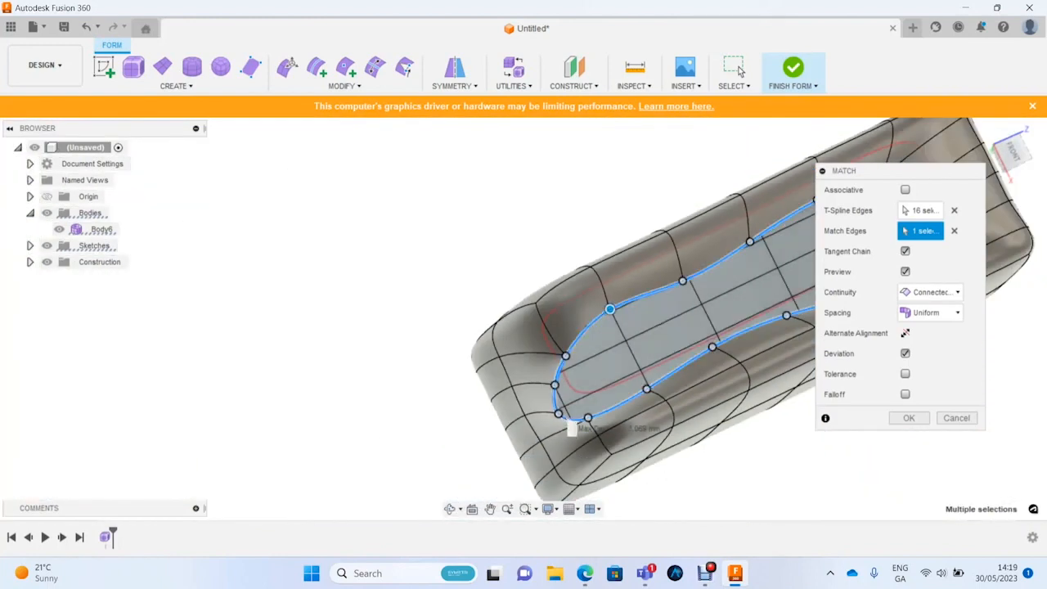
pyautogui.keyDown('shift'); pyautogui.moveTo(651, 306); pyautogui.dragTo(625, 238, button='middle'); pyautogui.keyUp('shift')
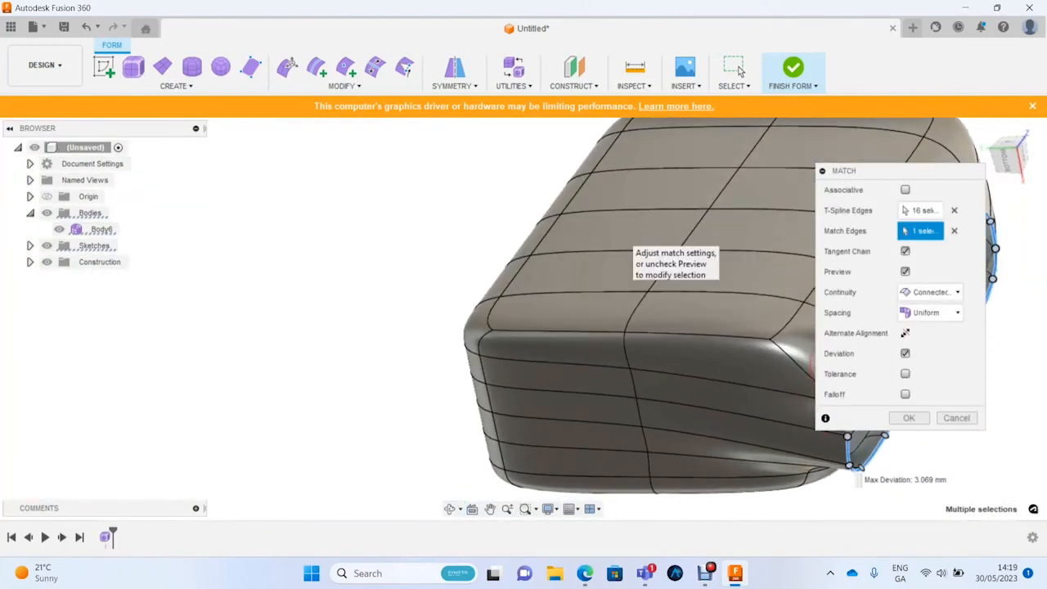
pyautogui.scroll(-3, 490, 273)
pyautogui.scroll(3, 634, 249)
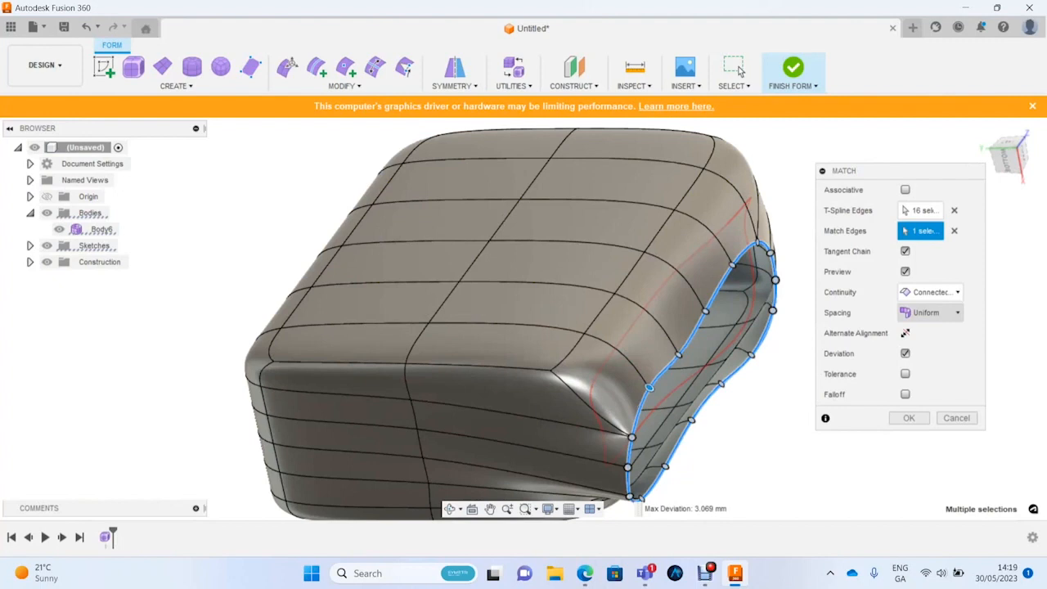
# Step: Try the match with Connected continuity, Curvature spacing and Falloff enabled, and leave the command
pyautogui.click(930, 292)
pyautogui.click(930, 311)
pyautogui.click(930, 312)
pyautogui.click(930, 341)
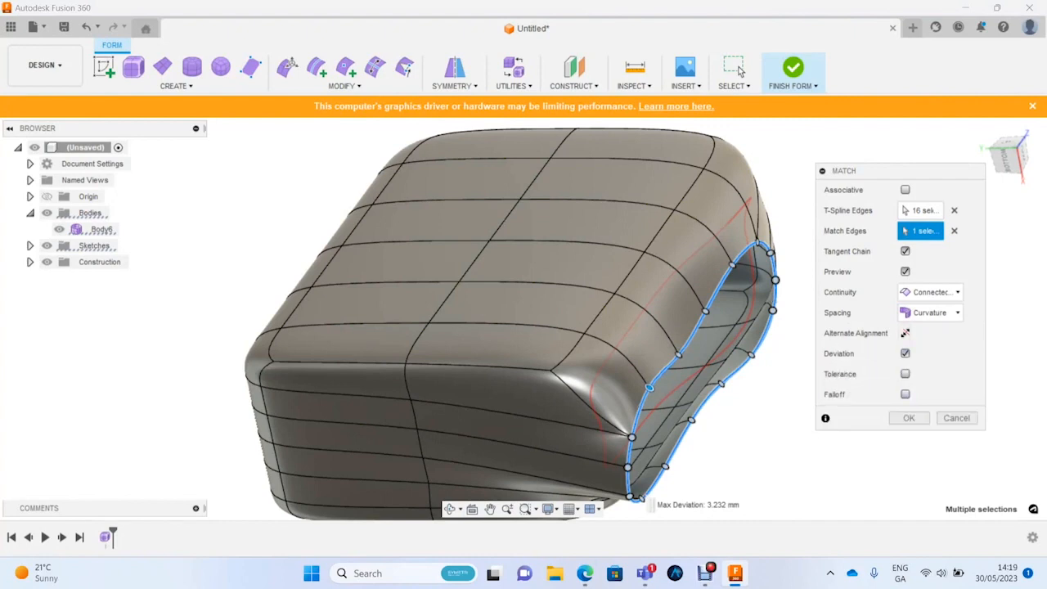
pyautogui.click(905, 394)
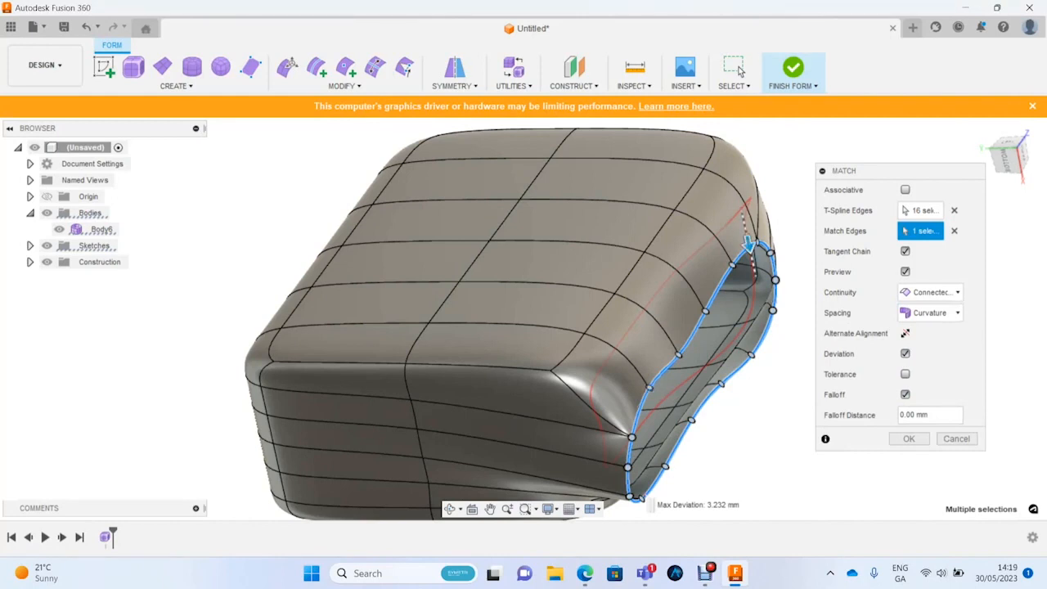
pyautogui.moveTo(754, 272); pyautogui.dragTo(748, 243)
pyautogui.keyDown('shift'); pyautogui.moveTo(748, 244); pyautogui.dragTo(772, 198, button='middle'); pyautogui.keyUp('shift')
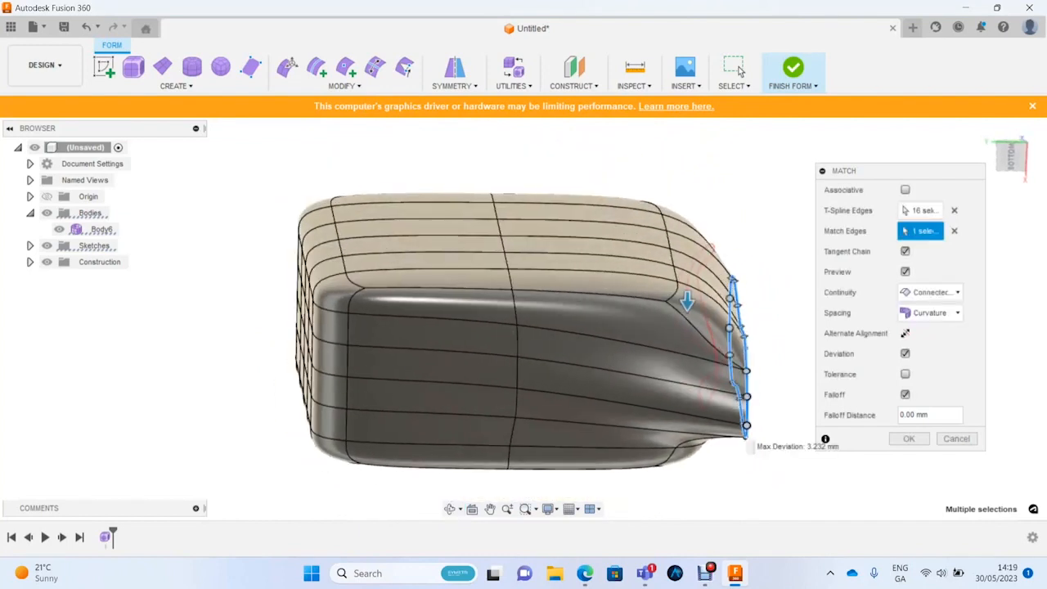
pyautogui.keyDown('shift'); pyautogui.moveTo(772, 198); pyautogui.dragTo(729, 237, button='middle'); pyautogui.keyUp('shift')
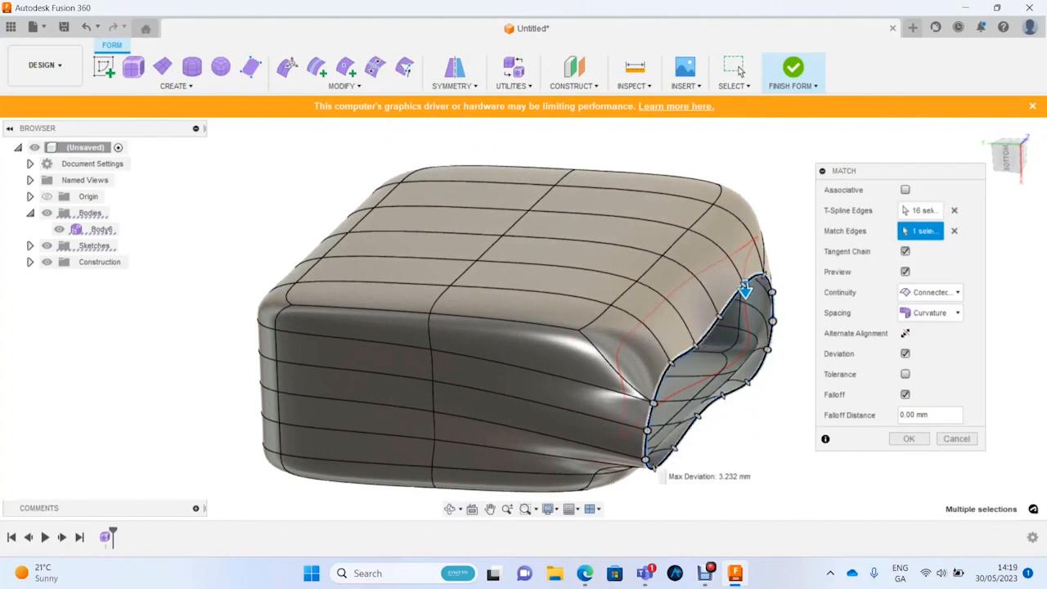
pyautogui.press('Escape')
pyautogui.click(288, 69)
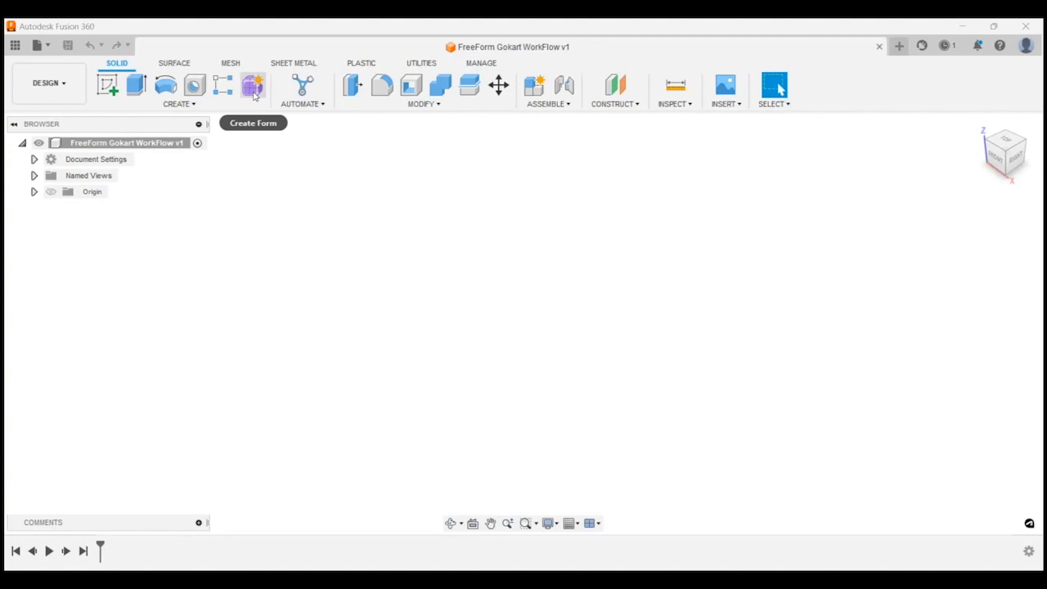
# Step: Insert the Tony Kart side-view image as a canvas on the YZ plane of the gokart design
pyautogui.click(736, 108)
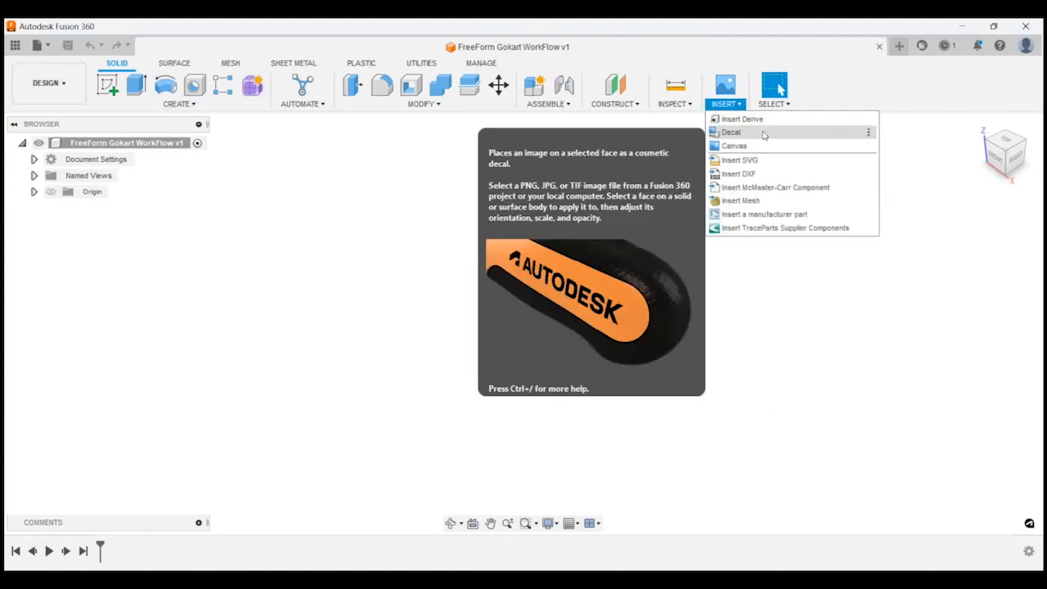
pyautogui.click(756, 145)
pyautogui.click(526, 274)
pyautogui.click(728, 436)
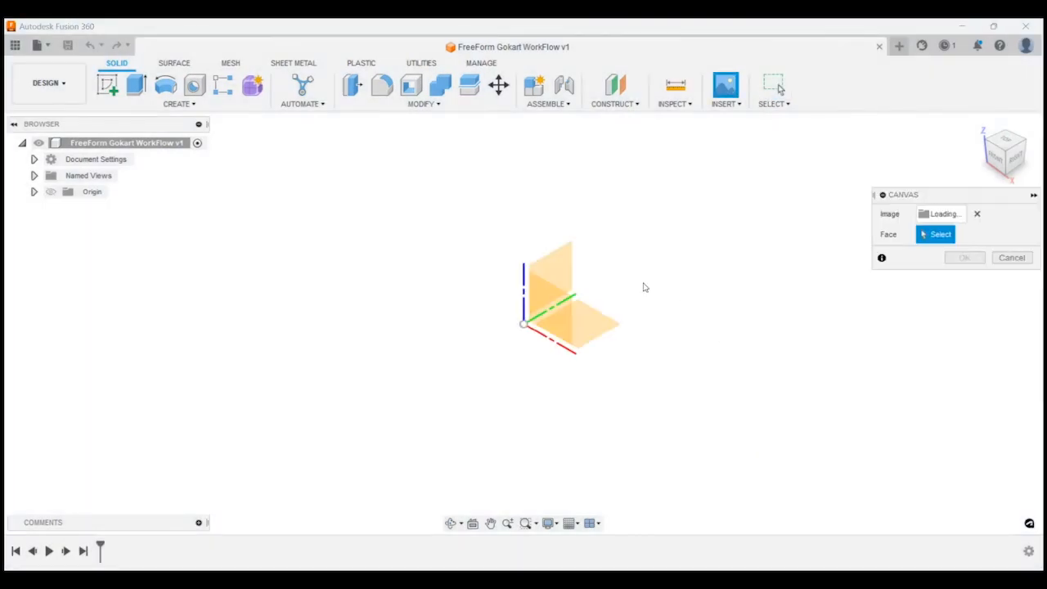
pyautogui.click(562, 275)
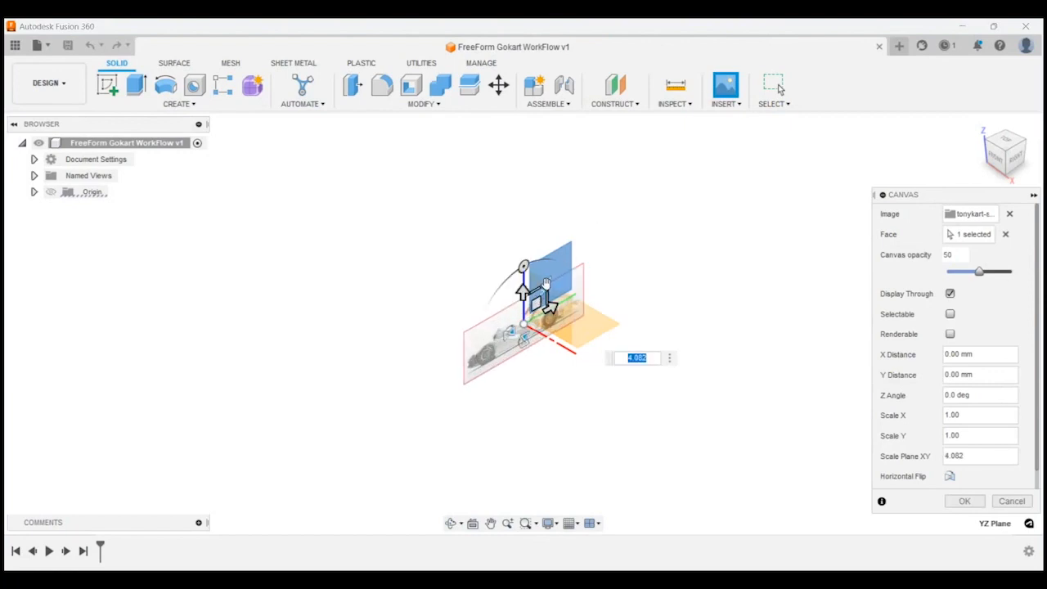
# Step: Enlarge the kart canvas uniformly to beyond a plane scale of about 62.6, keeping 50 opacity, and accept it
pyautogui.moveTo(546, 287); pyautogui.dragTo(699, 229)
pyautogui.scroll(-3, 663, 331)
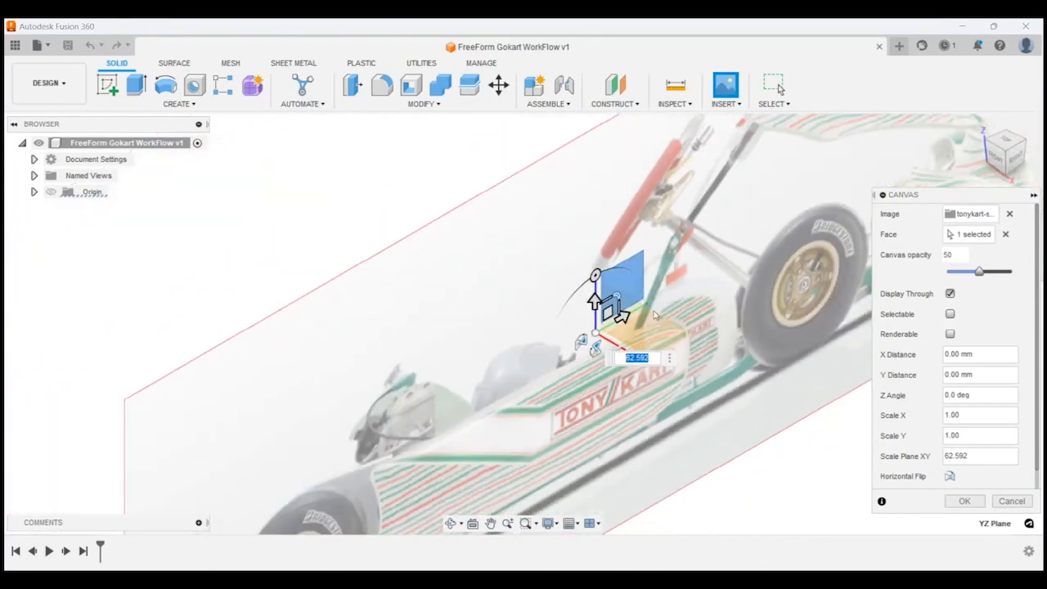
pyautogui.moveTo(617, 297); pyautogui.dragTo(671, 207)
pyautogui.click(965, 502)
# Step: View the kart canvas squarely from the right side and create a new form
pyautogui.scroll(-4, 722, 334)
pyautogui.keyDown('shift'); pyautogui.moveTo(706, 287); pyautogui.dragTo(663, 286, button='middle'); pyautogui.keyUp('shift')
pyautogui.click(1009, 153)
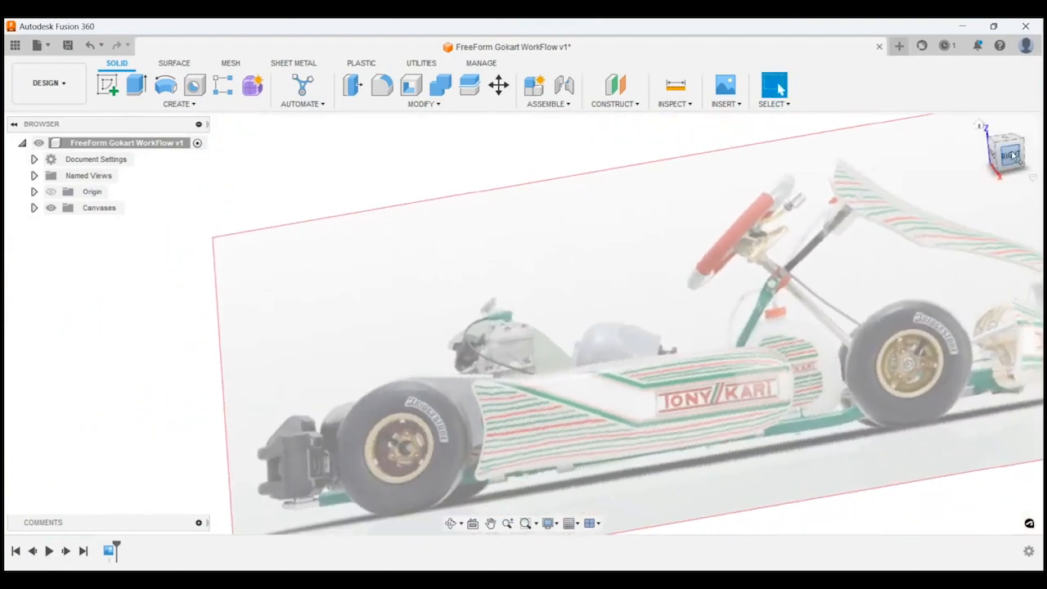
pyautogui.scroll(2, 610, 443)
pyautogui.click(255, 87)
# Step: Draw a four-sided face about 670 by 380 mm on the YZ plane over the kart's side pod, between the wheels
pyautogui.click(253, 85)
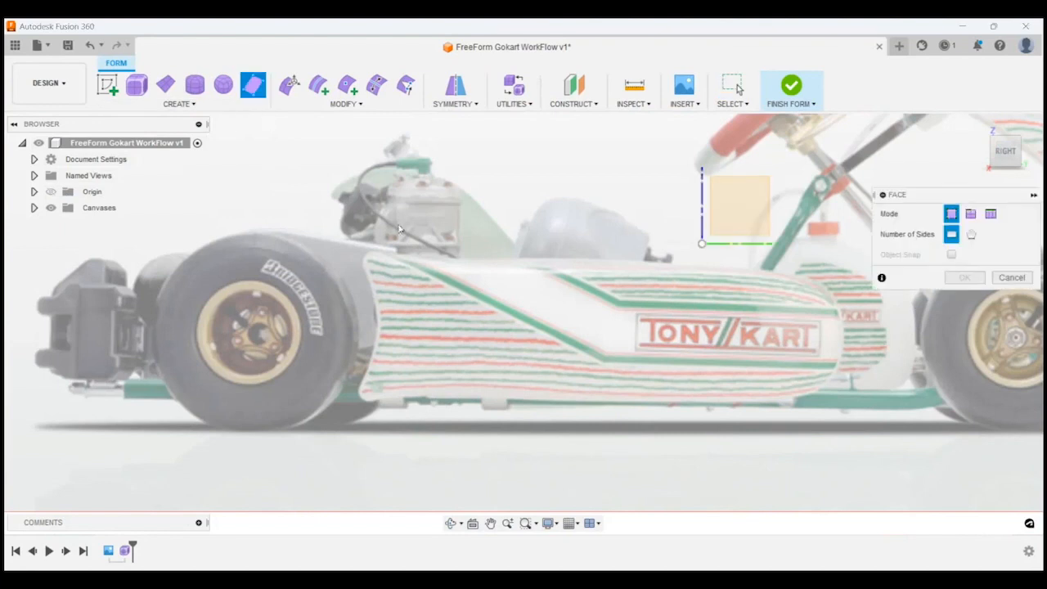
pyautogui.scroll(-2, 465, 318)
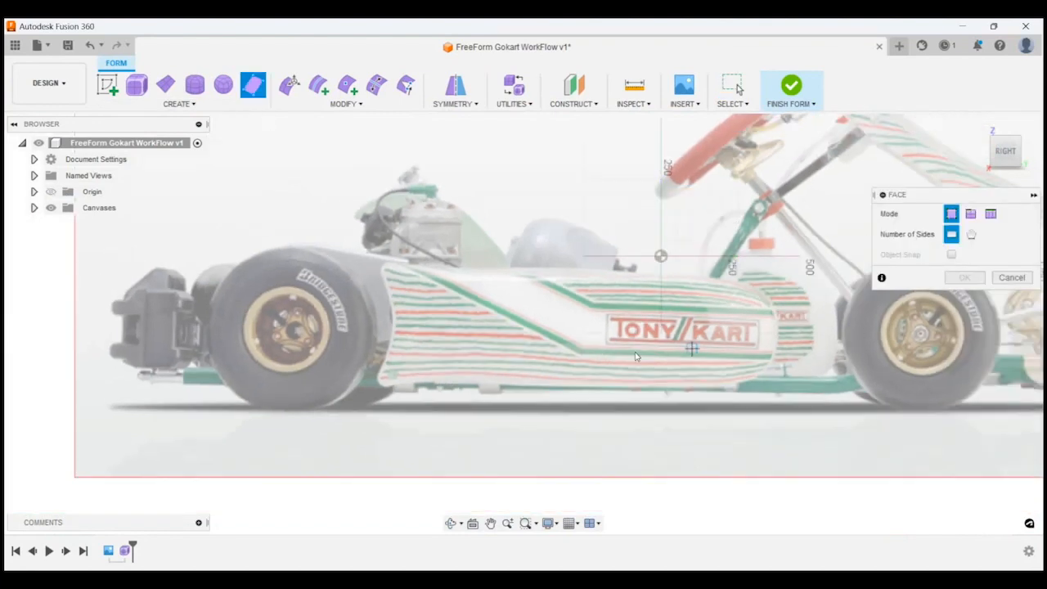
pyautogui.scroll(-2, 619, 318)
pyautogui.scroll(2, 620, 317)
pyautogui.scroll(1, 464, 293)
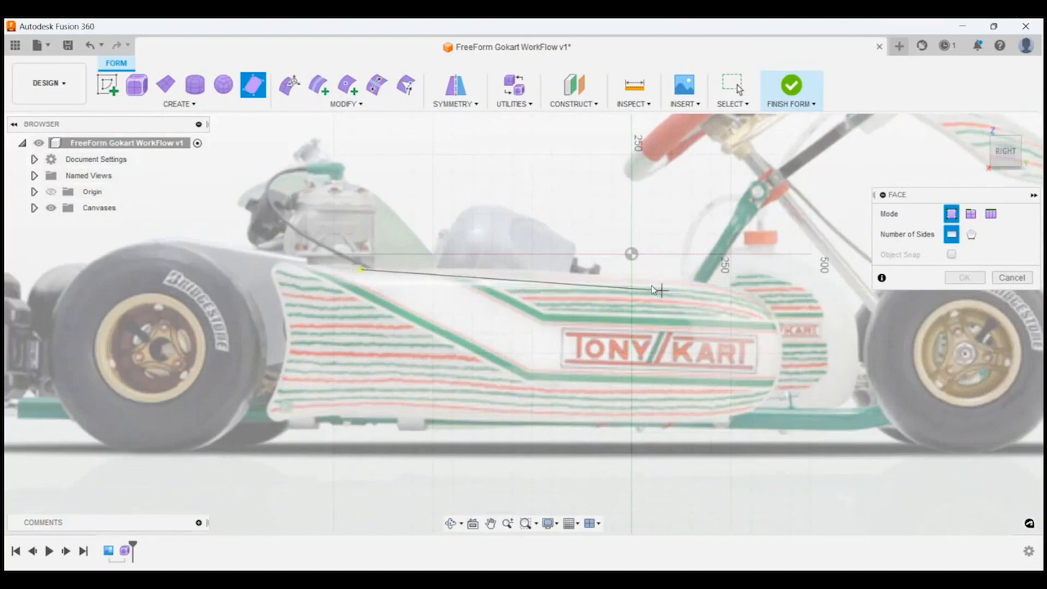
pyautogui.click(632, 272)
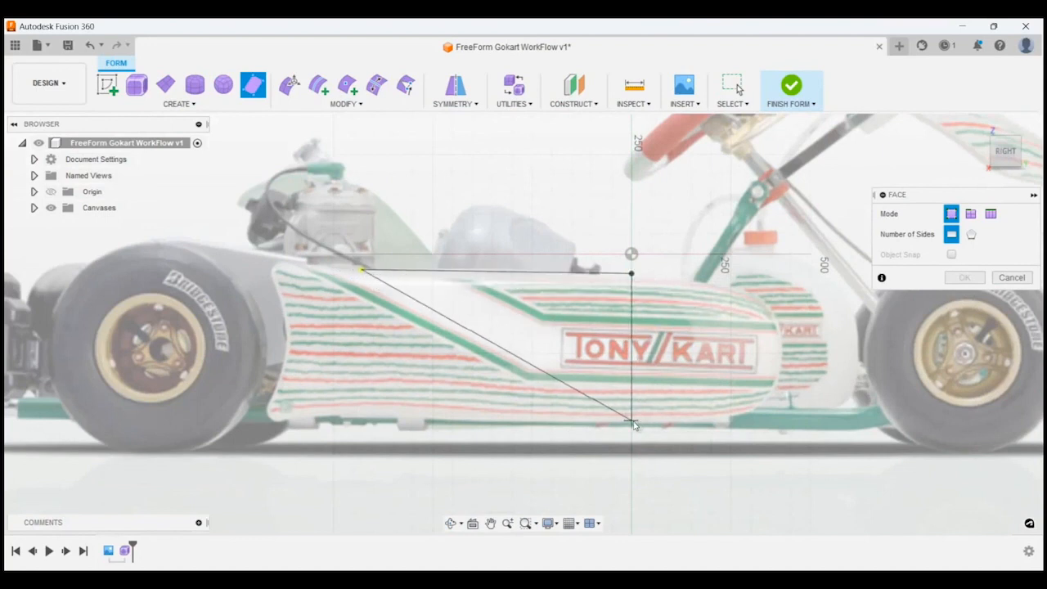
pyautogui.click(631, 423)
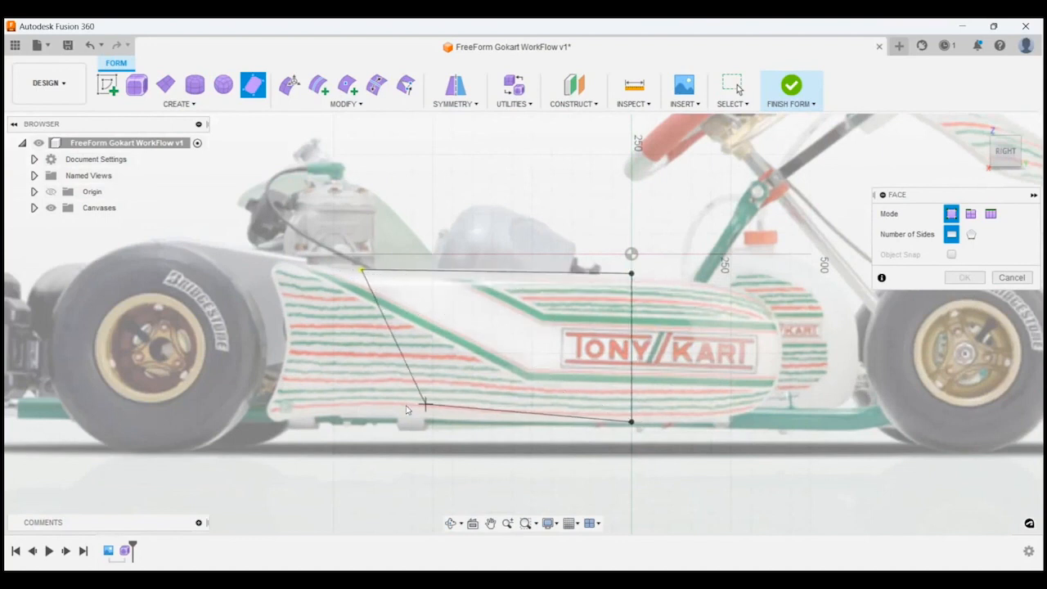
pyautogui.click(363, 423)
pyautogui.click(966, 277)
pyautogui.keyDown('shift'); pyautogui.moveTo(793, 336); pyautogui.dragTo(769, 338, button='middle'); pyautogui.keyUp('shift')
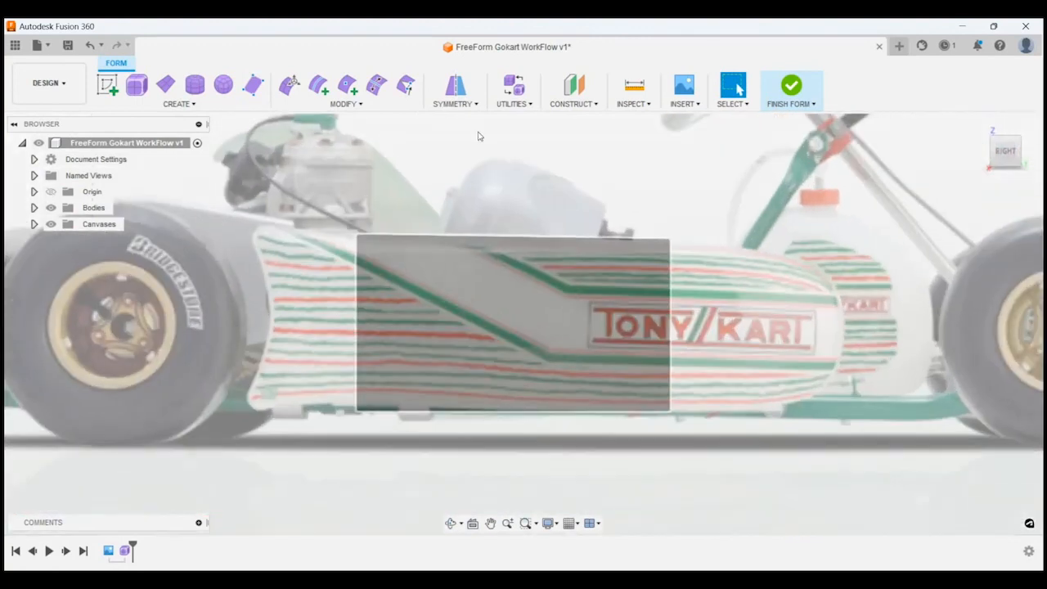
# Step: Extrude the front vertical edge of the flat form in segments to the side pod's nose, tapering it to the pod's outline
pyautogui.click(290, 86)
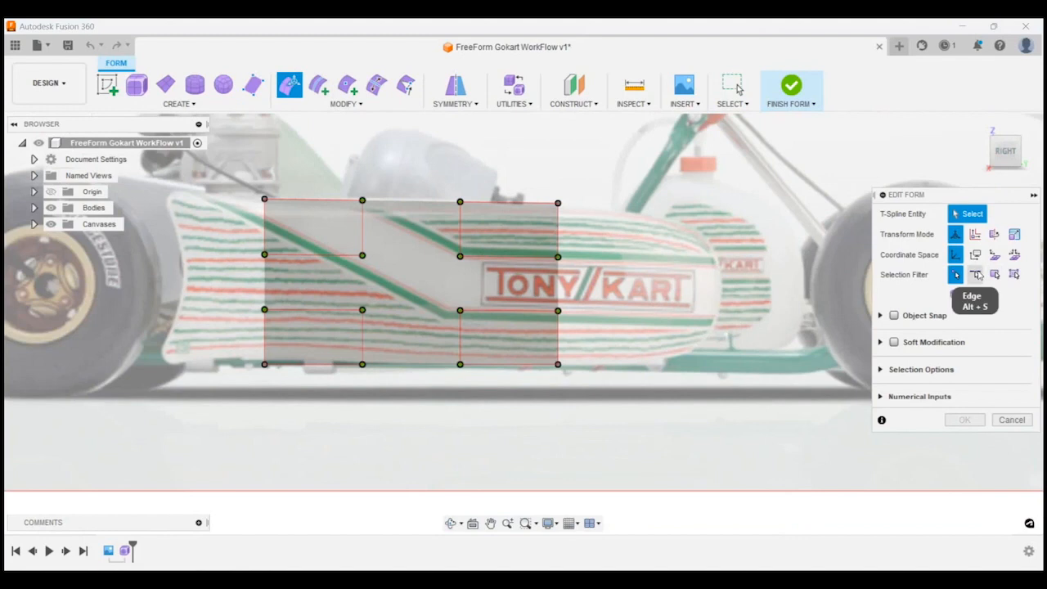
pyautogui.click(977, 275)
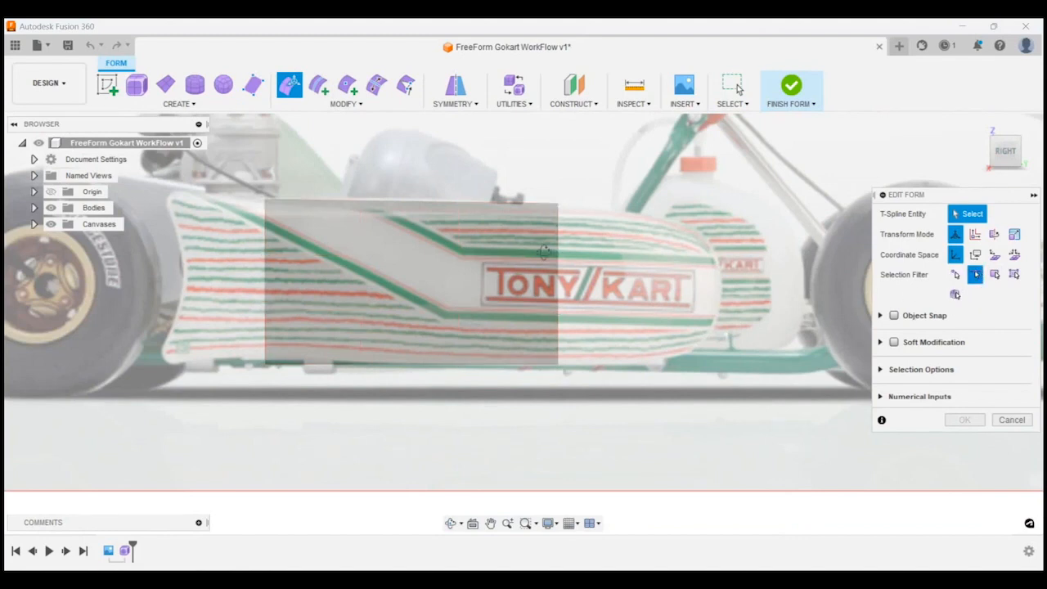
pyautogui.keyDown('shift'); pyautogui.moveTo(544, 252); pyautogui.dragTo(537, 268, button='middle'); pyautogui.keyUp('shift')
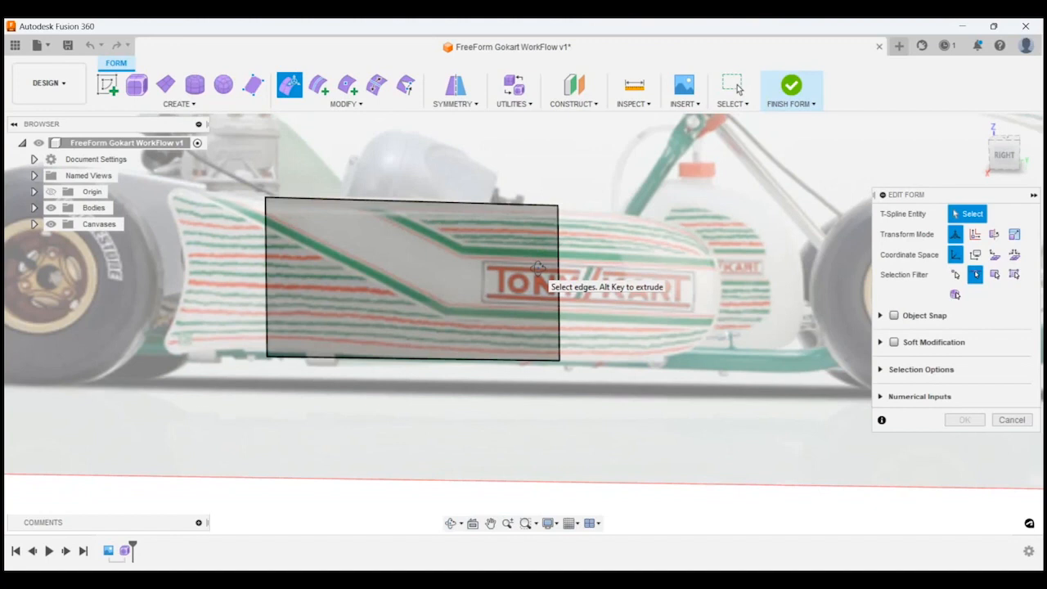
pyautogui.click(1006, 155)
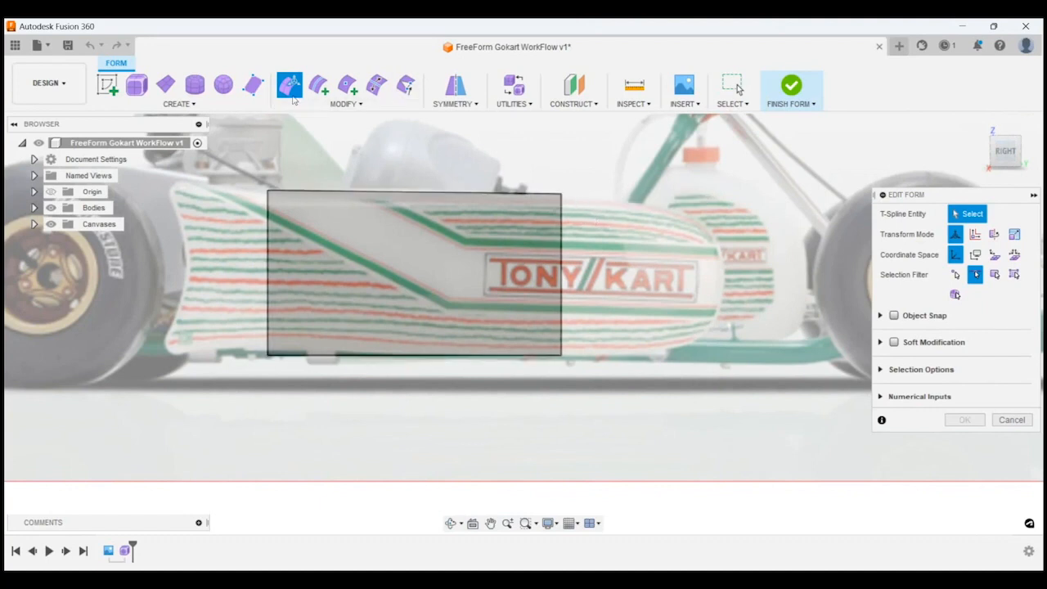
pyautogui.click(560, 268)
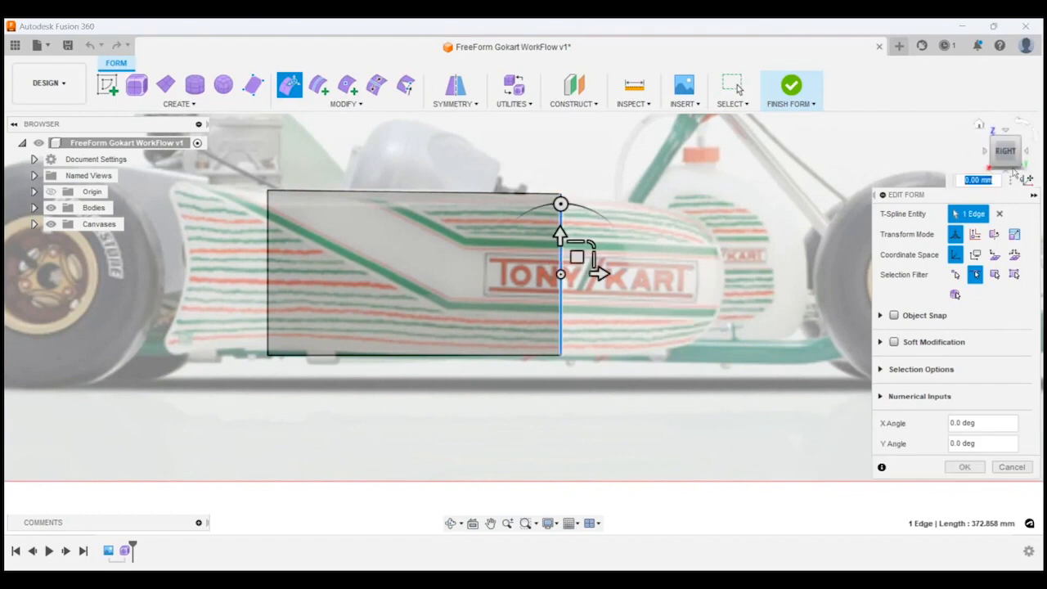
pyautogui.moveTo(577, 257); pyautogui.dragTo(741, 274)
# Step: Extrude the rear vertical edge back to the rear end of the side pod and scale it by 1.054 to match the outline
pyautogui.click(269, 265)
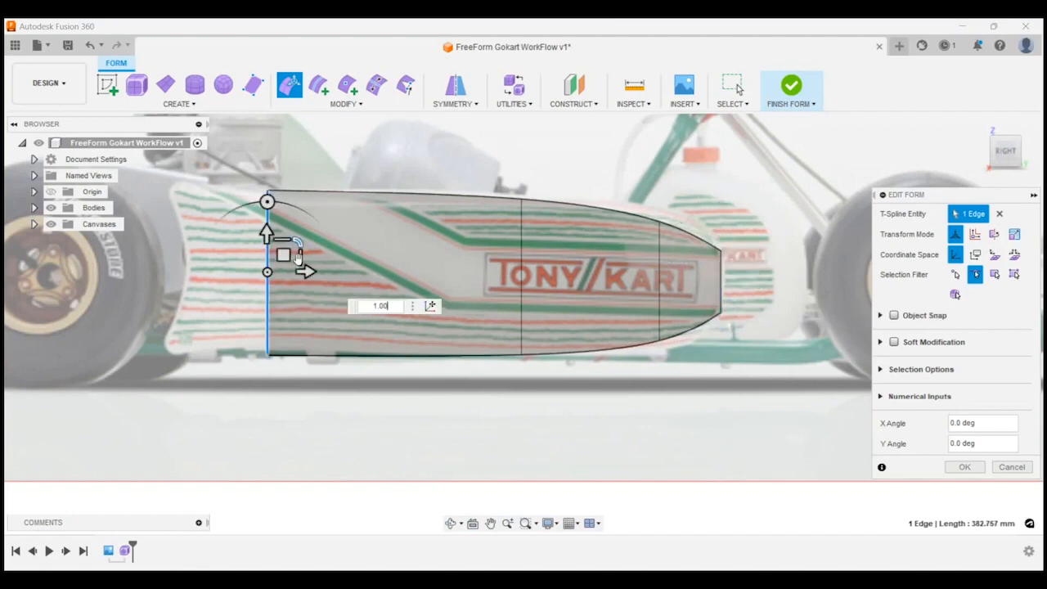
pyautogui.keyDown('alt'); pyautogui.moveTo(284, 254); pyautogui.dragTo(197, 237); pyautogui.keyUp('alt')
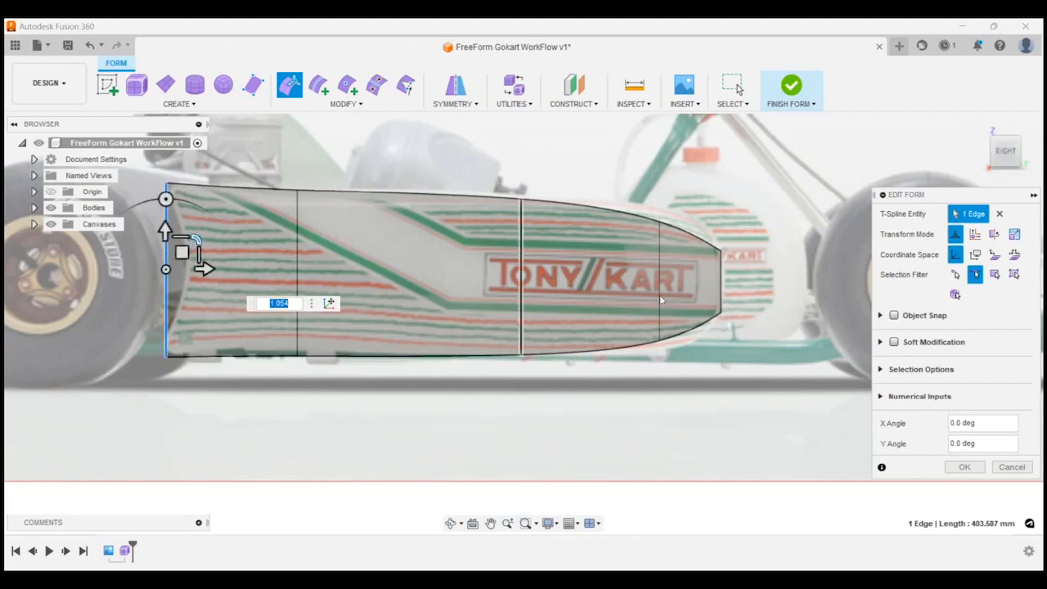
pyautogui.click(952, 466)
pyautogui.click(736, 440)
# Step: Switch the form to box display mode and face it squarely in the right side view
pyautogui.scroll(-2, 824, 417)
pyautogui.keyDown('shift'); pyautogui.moveTo(650, 398); pyautogui.dragTo(664, 400, button='middle'); pyautogui.keyUp('shift')
pyautogui.keyDown('shift'); pyautogui.moveTo(533, 292); pyautogui.dragTo(587, 298, button='middle'); pyautogui.keyUp('shift')
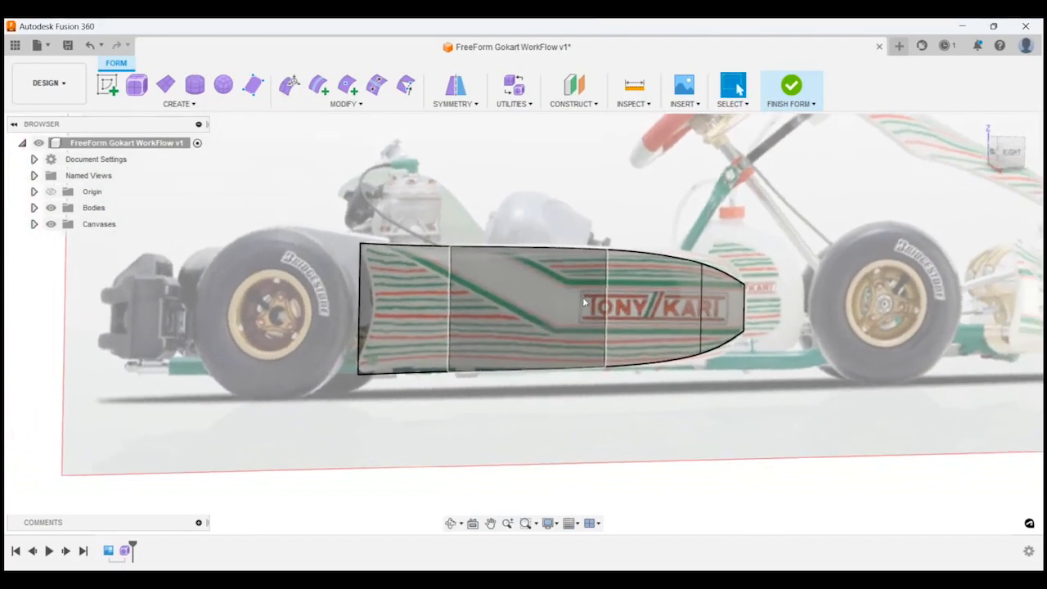
pyautogui.hotkey('alt', '1')
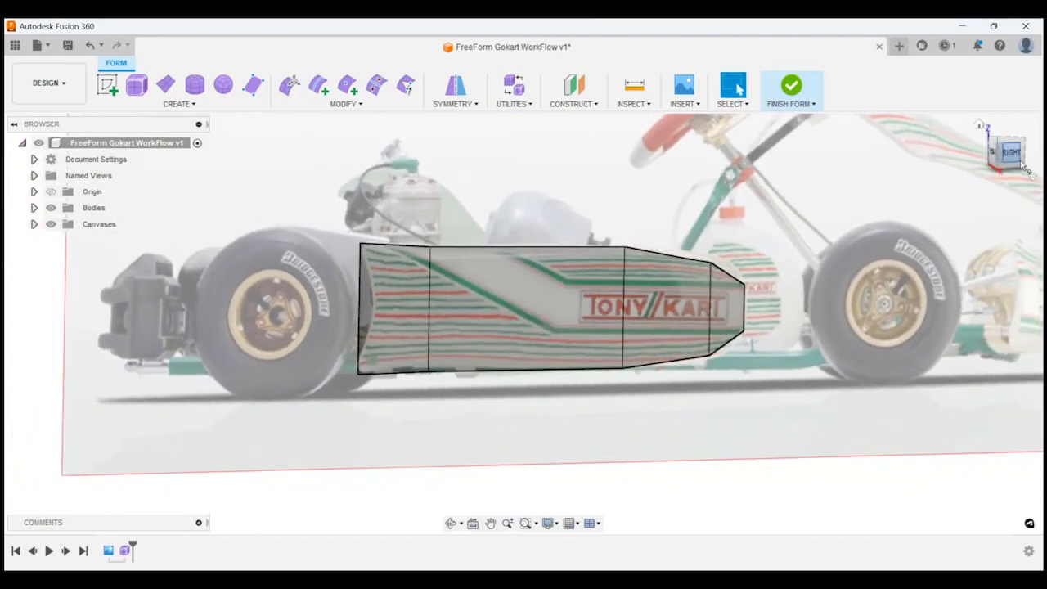
pyautogui.click(1016, 160)
pyautogui.scroll(-2, 681, 281)
pyautogui.scroll(4, 585, 283)
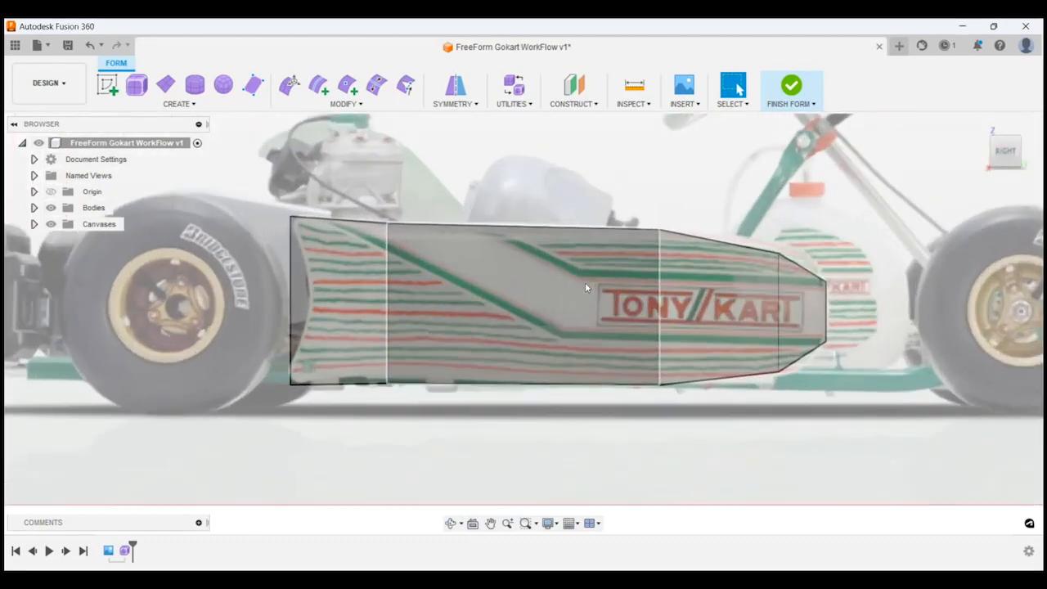
# Step: Move the side pod body 100 mm along X, away from the reference canvas
pyautogui.click(289, 84)
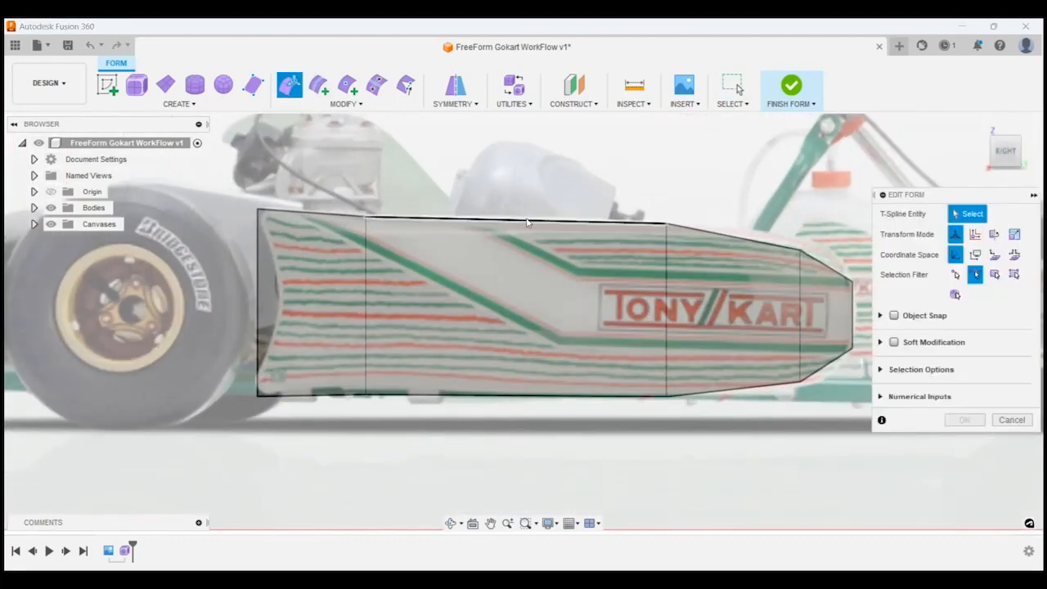
pyautogui.press('Escape')
pyautogui.rightClick(536, 271)
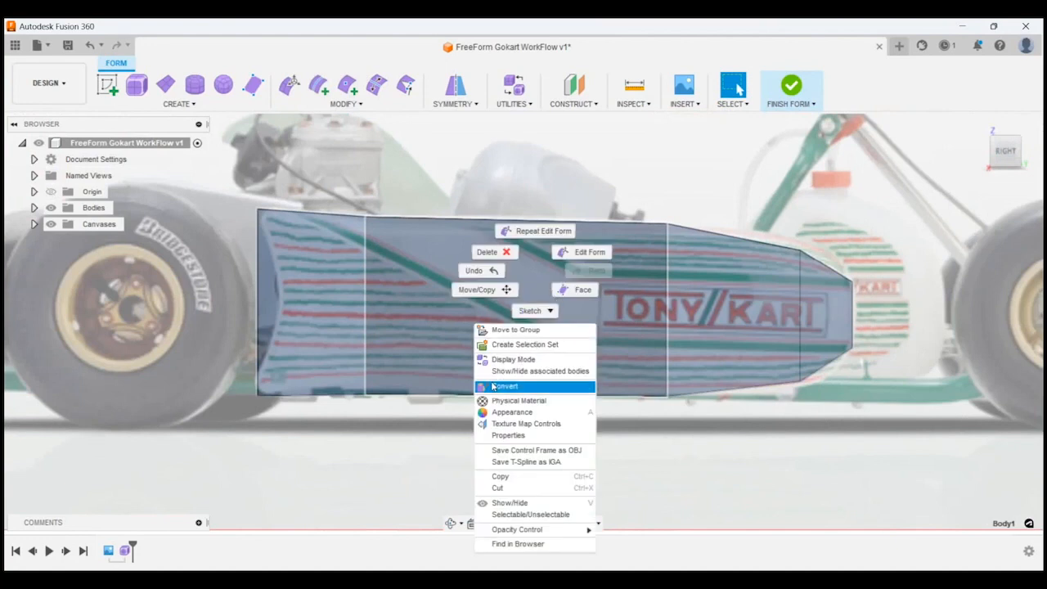
pyautogui.click(496, 294)
pyautogui.moveTo(1014, 152); pyautogui.dragTo(927, 202)
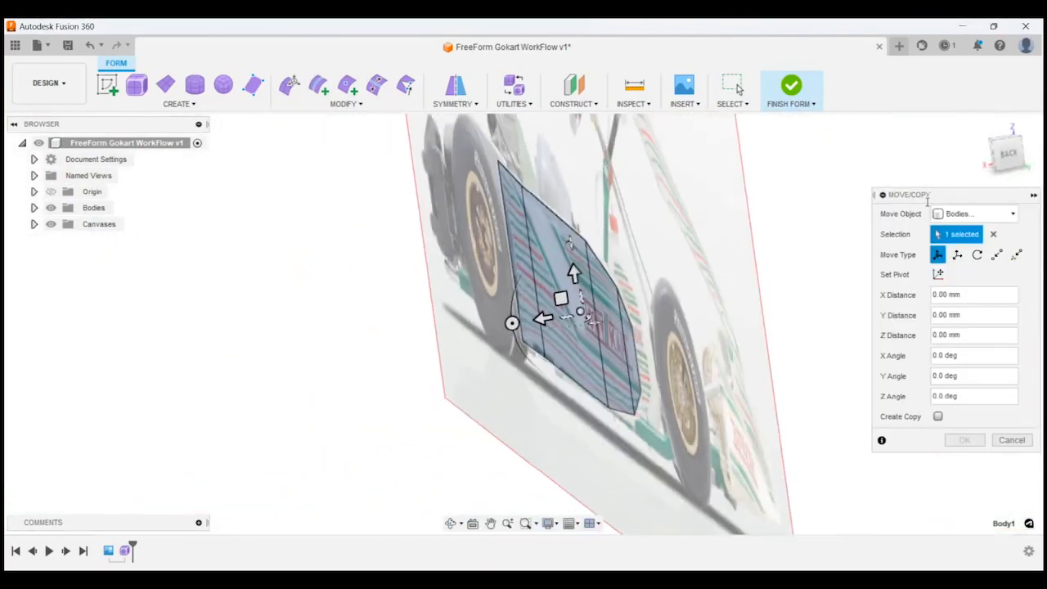
pyautogui.moveTo(542, 318); pyautogui.dragTo(510, 325)
pyautogui.press('Return')
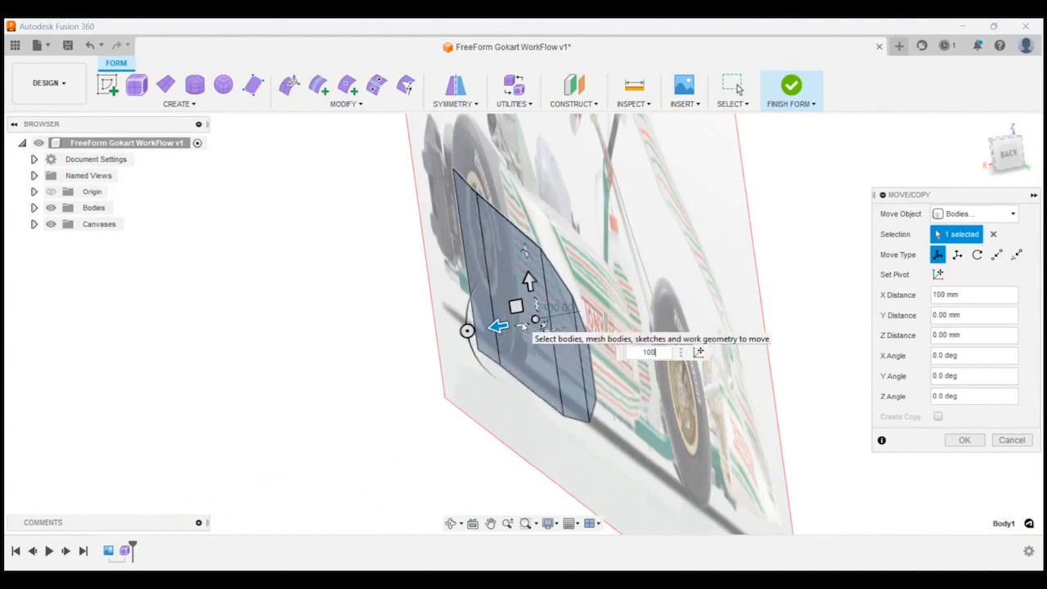
pyautogui.press('Return')
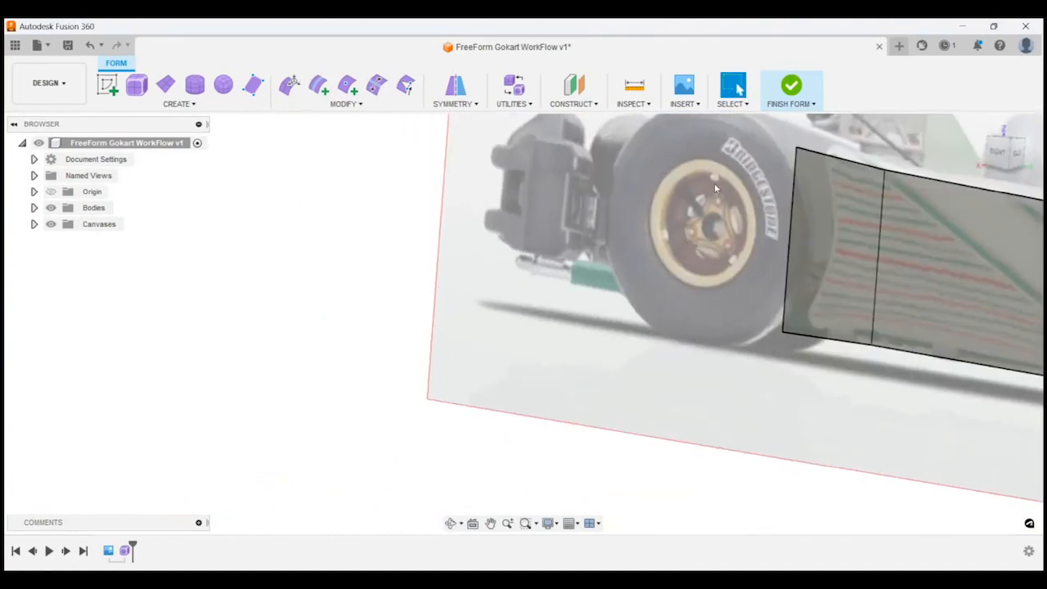
# Step: Extrude the complete top and bottom edge chains of the outer face toward the canvas to give the side pod depth
pyautogui.click(1001, 152)
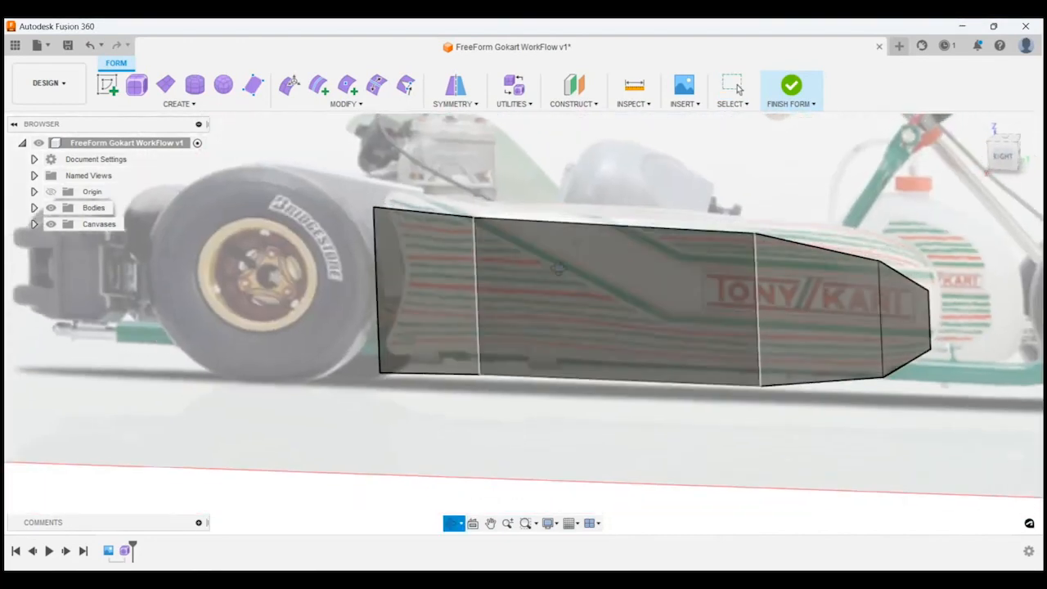
pyautogui.click(289, 85)
pyautogui.doubleClick(617, 229)
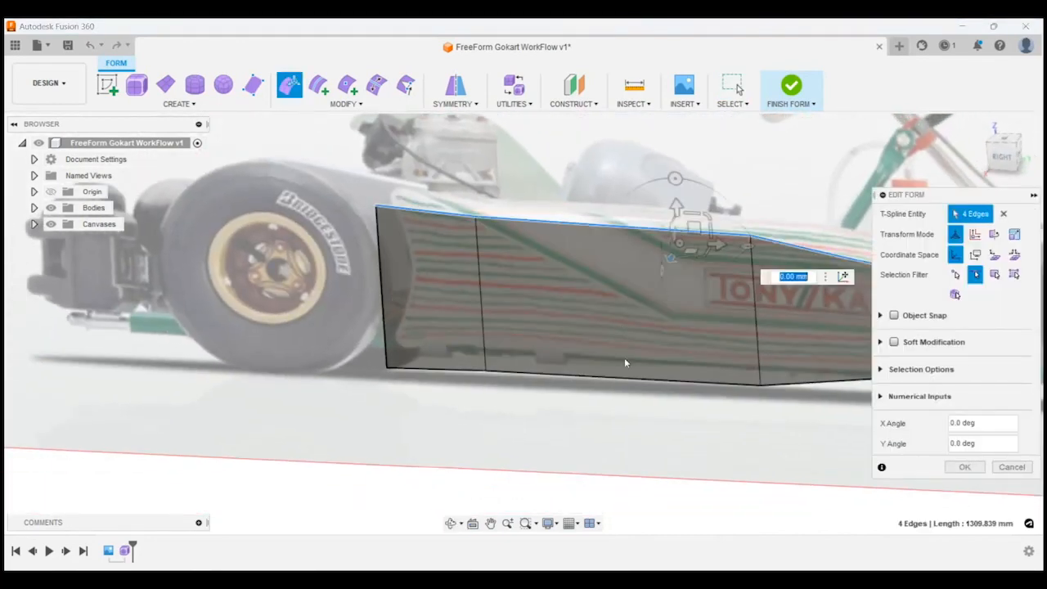
pyautogui.keyDown('shift'); pyautogui.doubleClick(617, 379); pyautogui.keyUp('shift')
pyautogui.scroll(-2, 483, 337)
pyautogui.scroll(2, 693, 304)
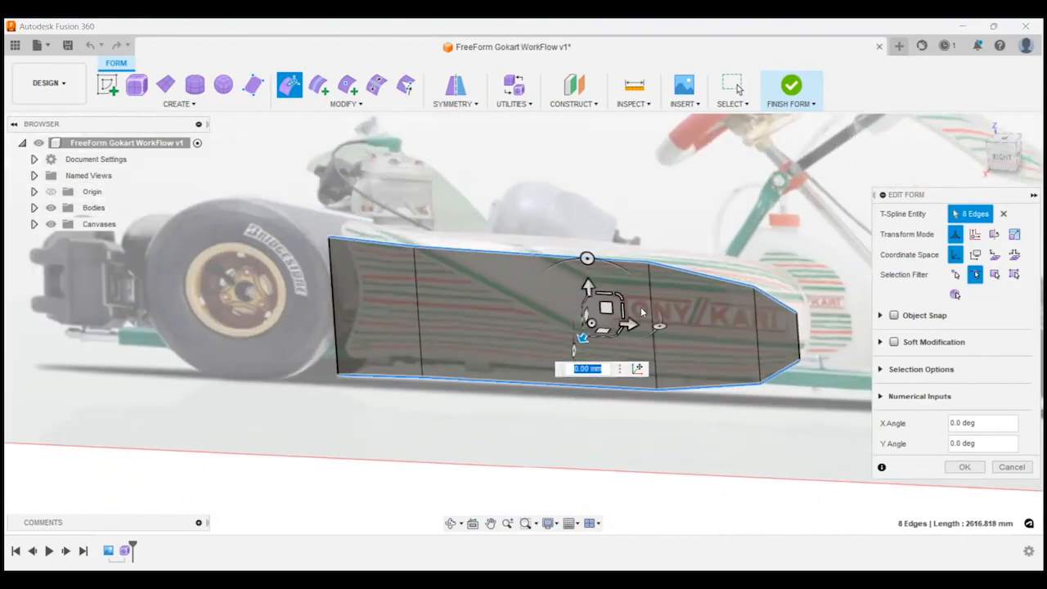
pyautogui.keyDown('shift'); pyautogui.moveTo(693, 305); pyautogui.dragTo(628, 312, button='middle'); pyautogui.keyUp('shift')
pyautogui.keyDown('alt'); pyautogui.moveTo(625, 334); pyautogui.dragTo(663, 301); pyautogui.keyUp('alt')
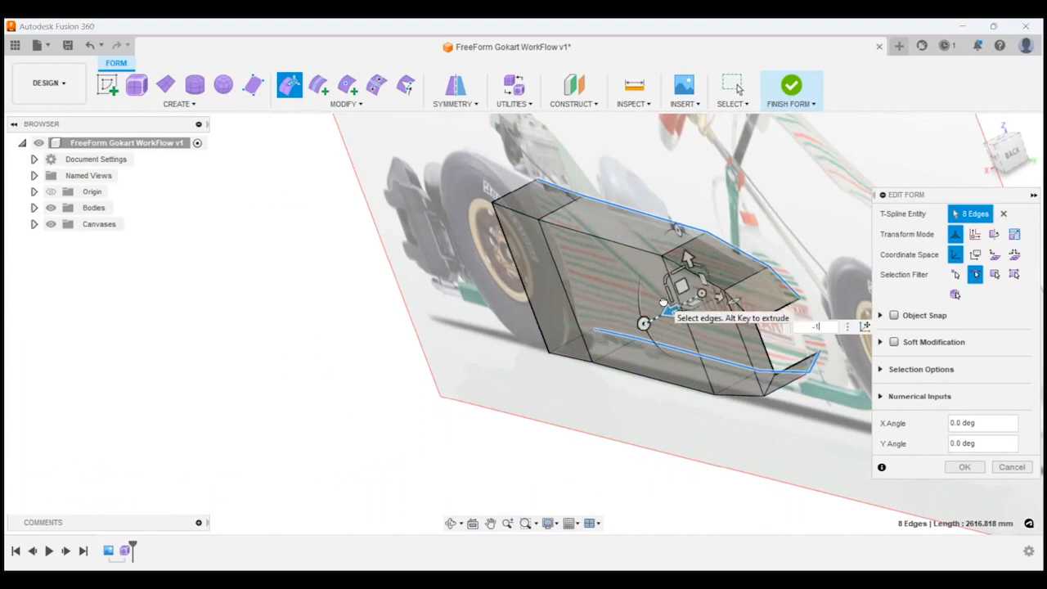
pyautogui.press('Escape')
# Step: Undo the last change to the extruded top and bottom edges
pyautogui.keyDown('shift'); pyautogui.moveTo(633, 335); pyautogui.dragTo(773, 300, button='middle'); pyautogui.keyUp('shift')
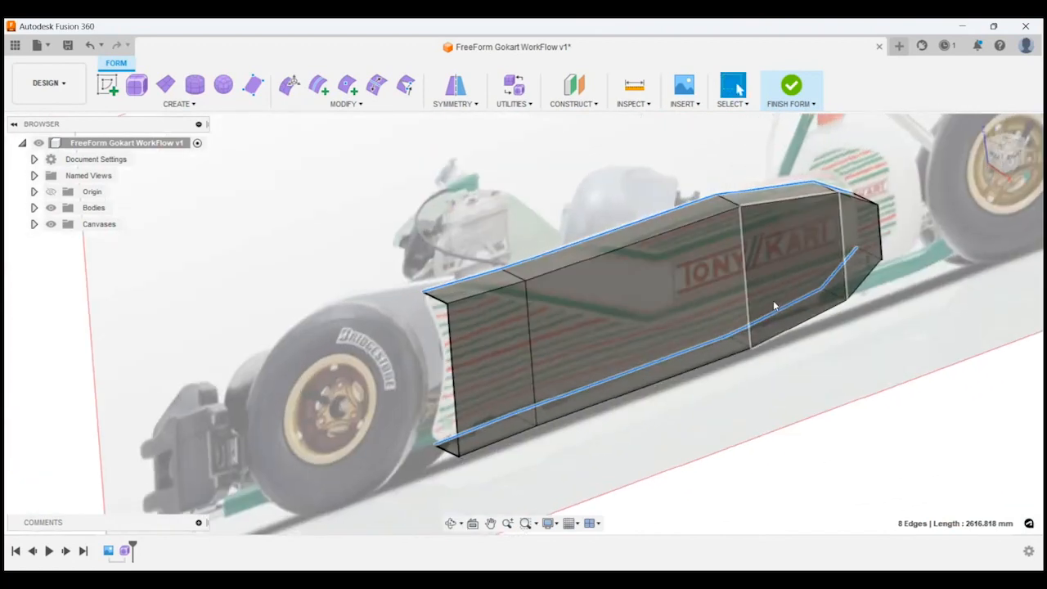
pyautogui.keyDown('shift'); pyautogui.moveTo(707, 322); pyautogui.dragTo(615, 337, button='middle'); pyautogui.keyUp('shift')
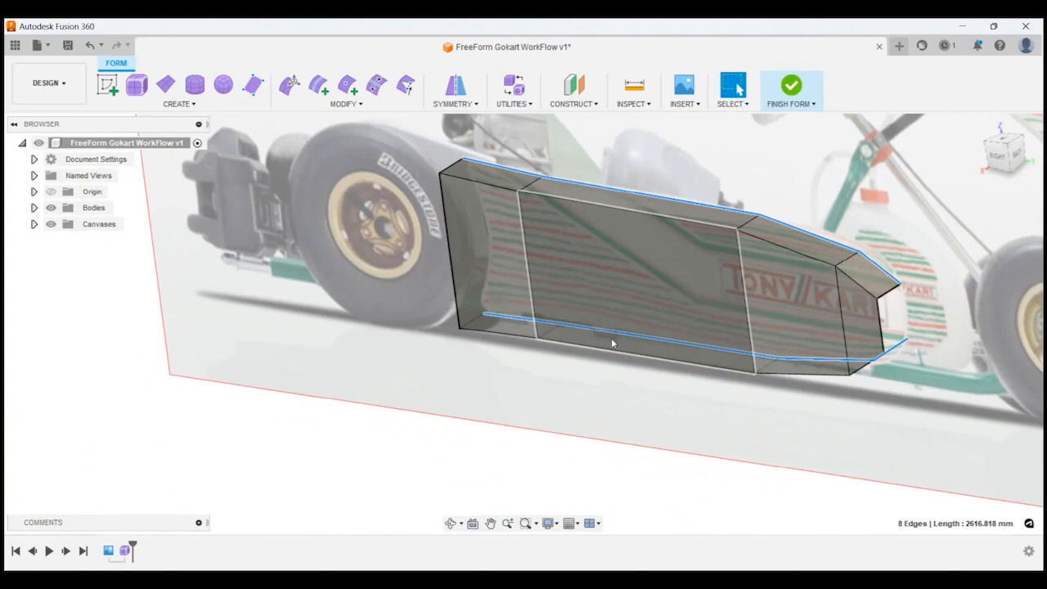
pyautogui.hotkey('ctrl', 'z')
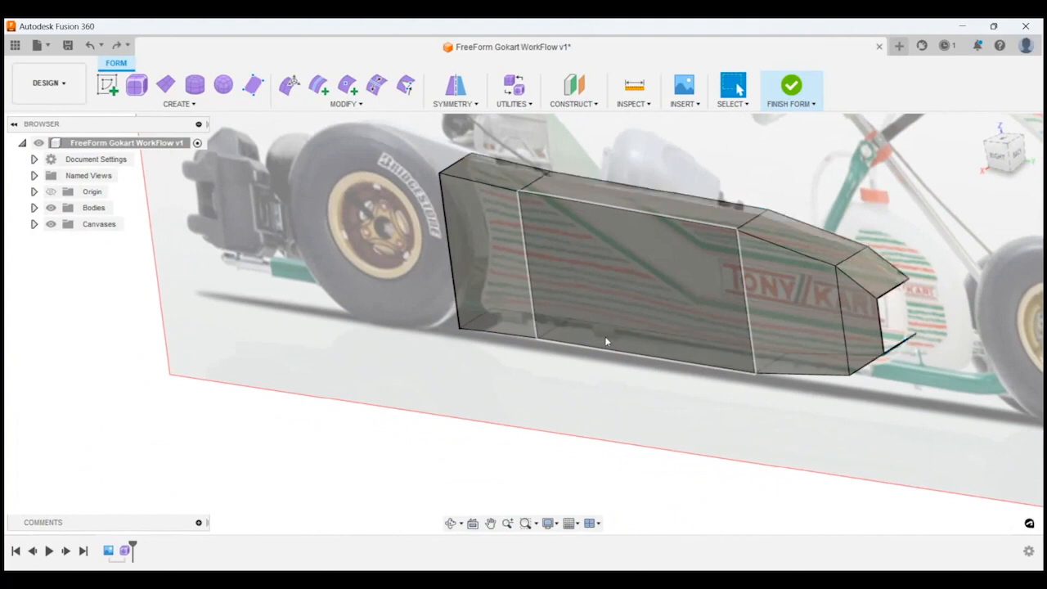
# Step: Inspect the side pod in smooth display mode against the canvas, and return to box display in the right side view
pyautogui.click(994, 155)
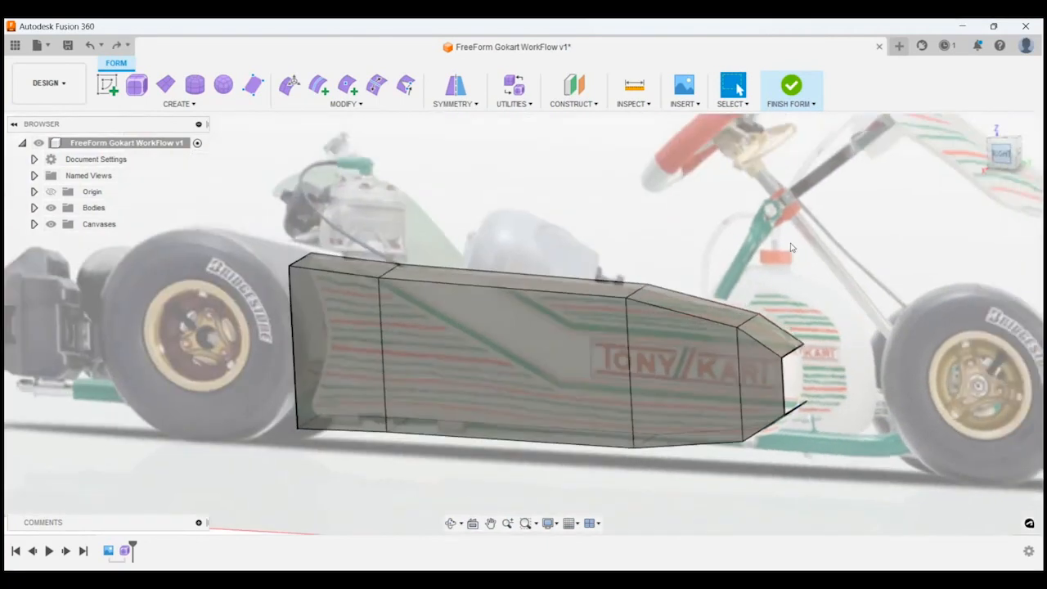
pyautogui.scroll(-3, 812, 371)
pyautogui.scroll(4, 499, 404)
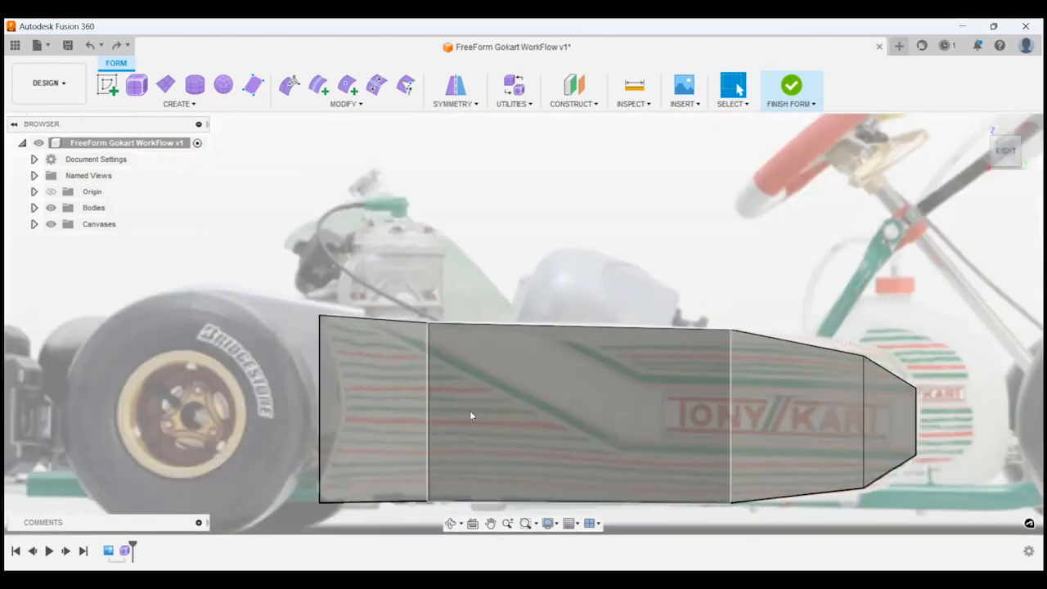
pyautogui.scroll(-2, 527, 396)
pyautogui.hotkey('alt', '3')
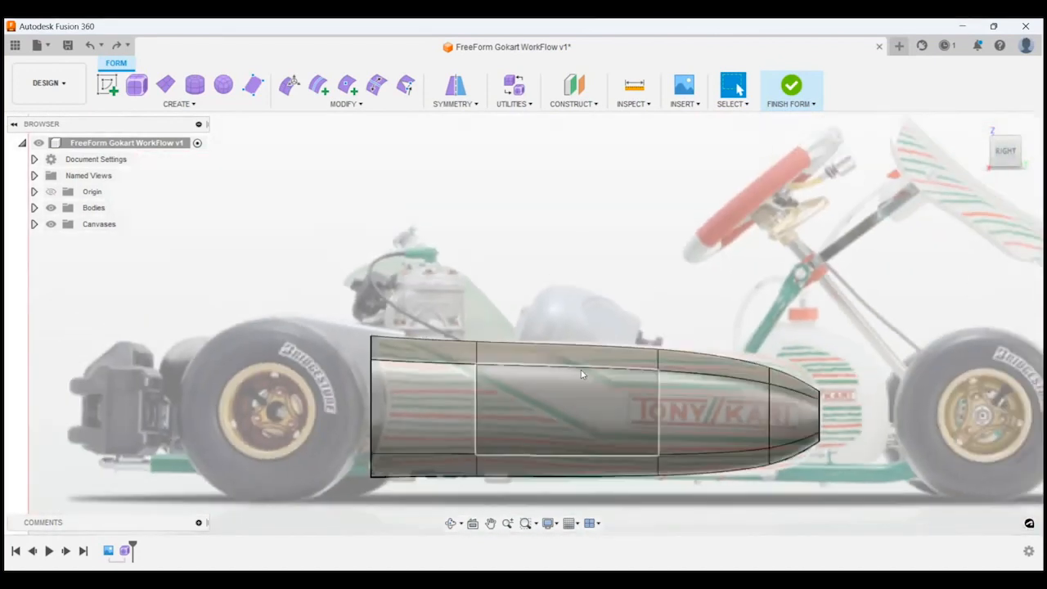
pyautogui.keyDown('shift'); pyautogui.moveTo(581, 374); pyautogui.dragTo(425, 343, button='middle'); pyautogui.keyUp('shift')
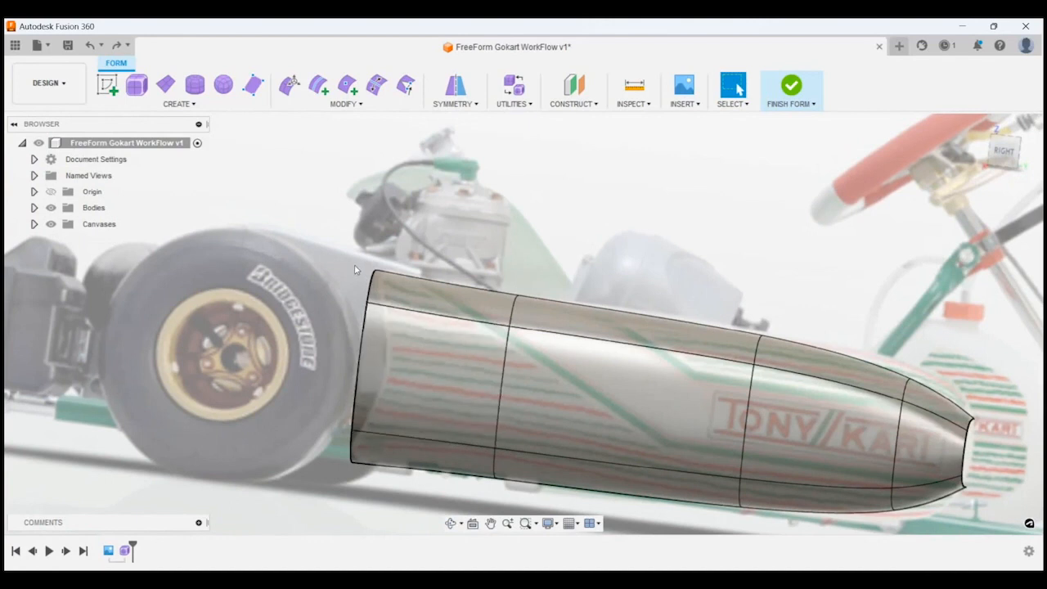
pyautogui.moveTo(425, 366)
pyautogui.keyDown('shift'); pyautogui.mouseDown(button='middle')
pyautogui.moveTo(441, 372)
pyautogui.moveTo(425, 370)
pyautogui.mouseUp(button='middle'); pyautogui.keyUp('shift')
pyautogui.hotkey('ctrl', '1')
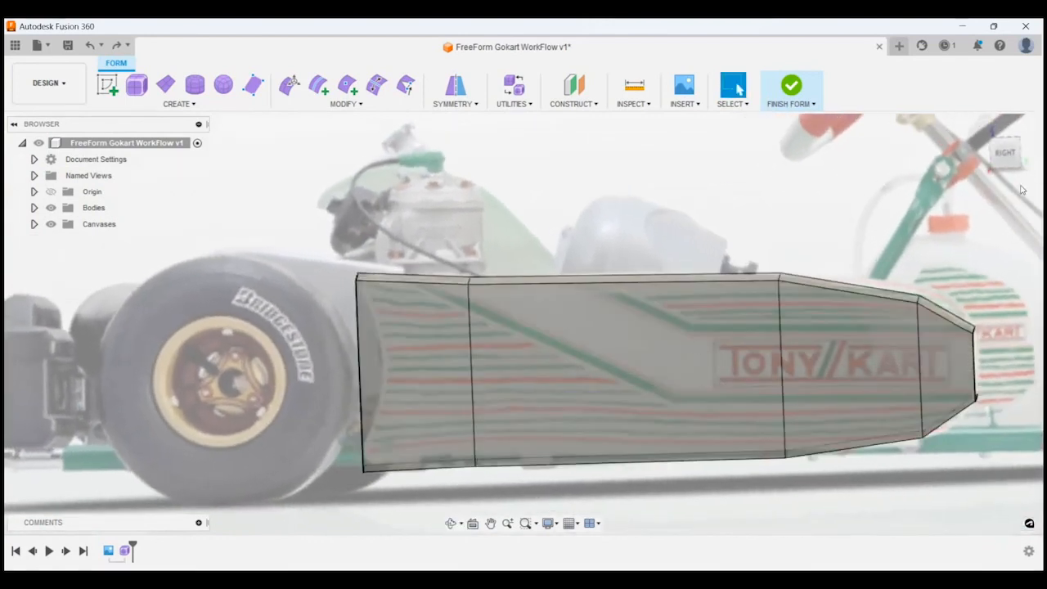
pyautogui.click(1011, 154)
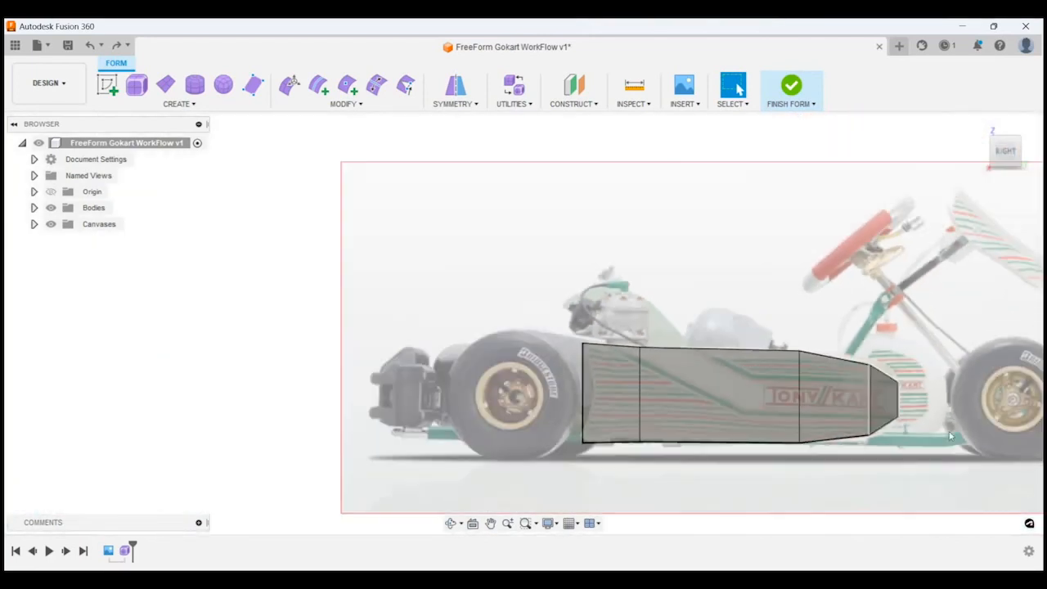
# Step: Extrude the front vertical edge about 130 mm toward the canvas between the top and bottom flanges, and scale it by 0.721
pyautogui.scroll(6, 896, 427)
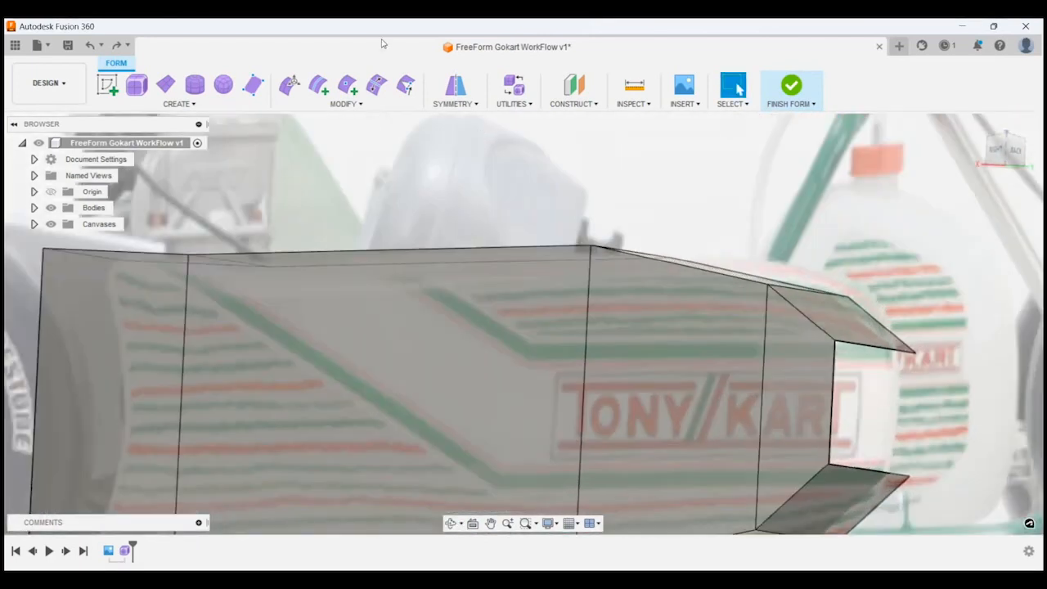
pyautogui.click(291, 85)
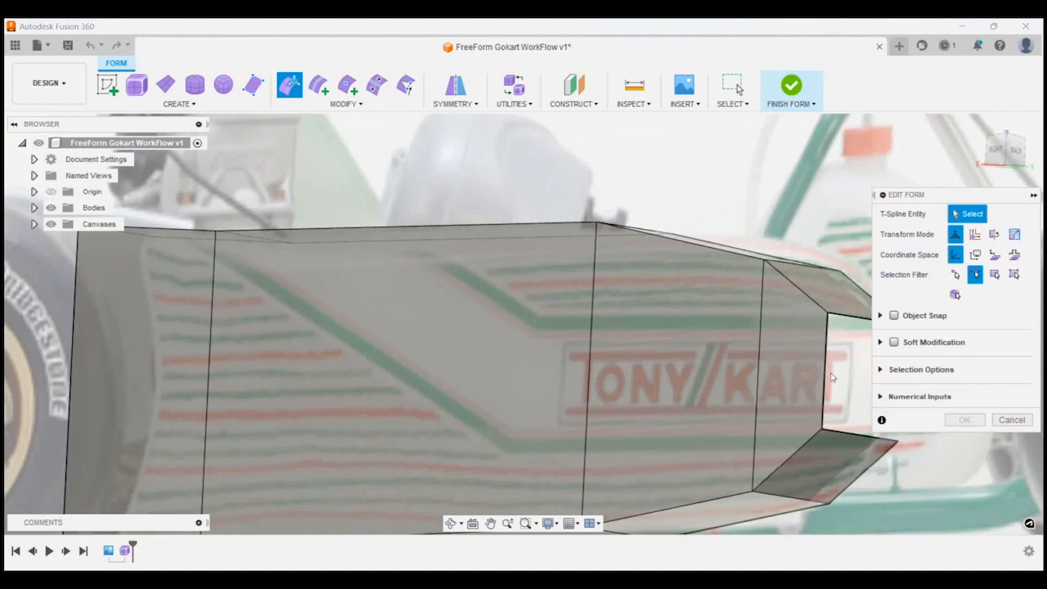
pyautogui.click(824, 377)
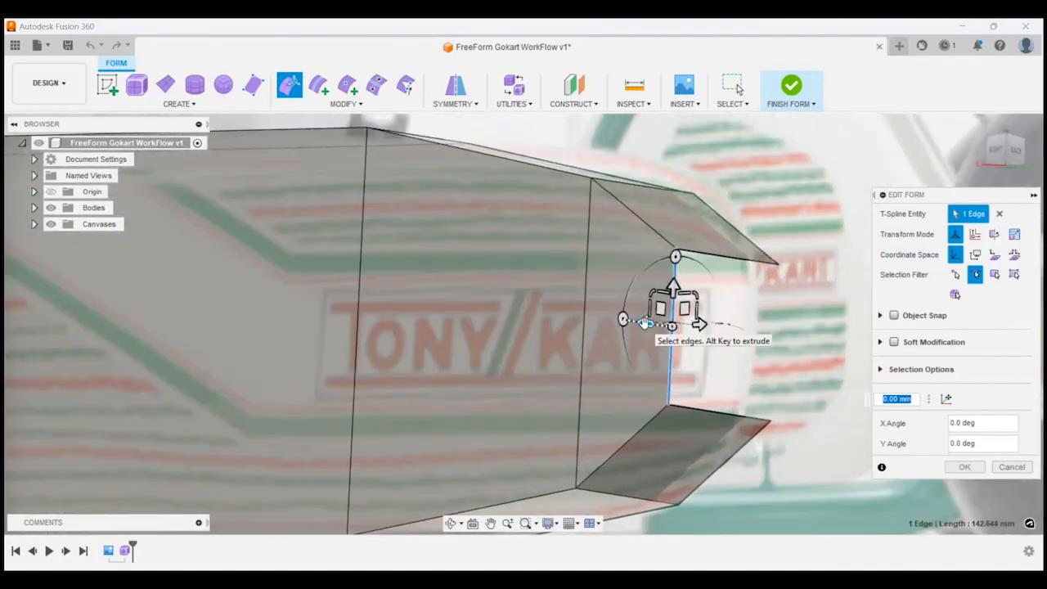
pyautogui.moveTo(644, 321); pyautogui.dragTo(730, 341)
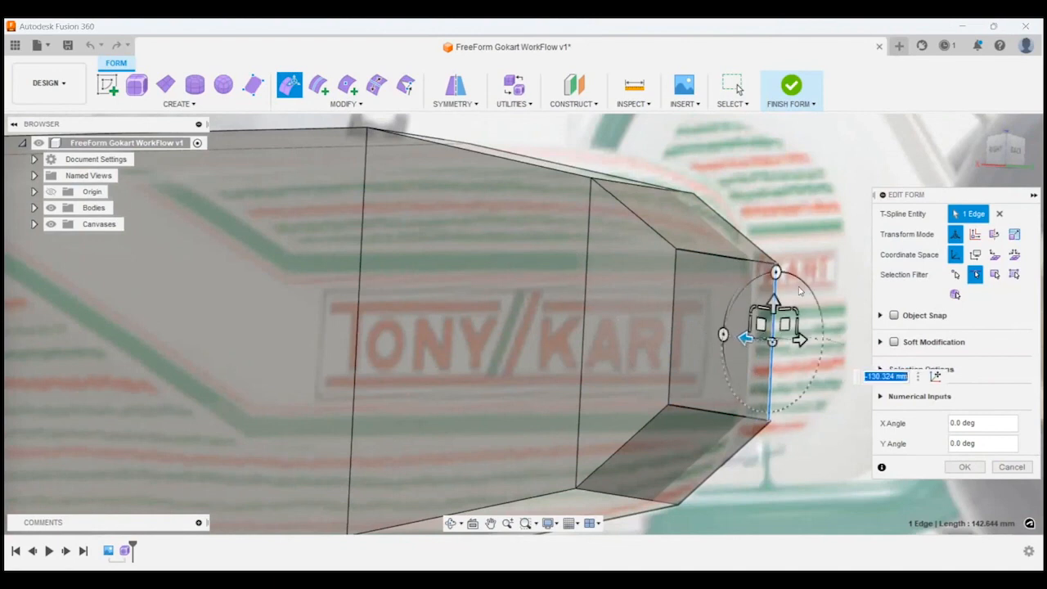
pyautogui.moveTo(755, 308); pyautogui.dragTo(758, 311)
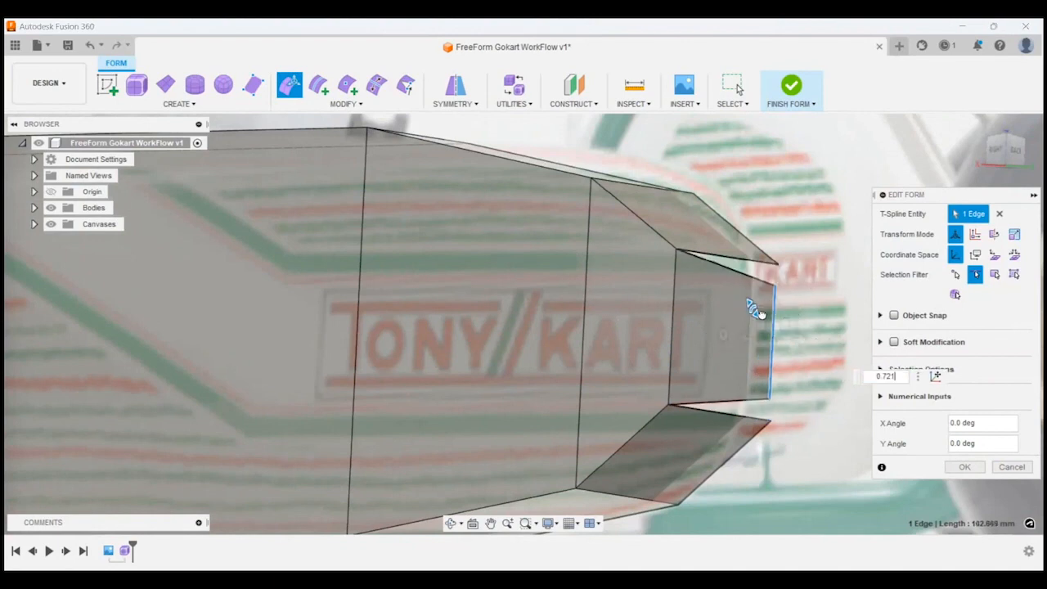
pyautogui.click(968, 467)
# Step: Extrude the rear vertical edge toward the canvas to the ends of the top and bottom flanges, closing the pod's rear side
pyautogui.scroll(-4, 872, 395)
pyautogui.moveTo(706, 302)
pyautogui.keyDown('shift'); pyautogui.mouseDown(button='middle')
pyautogui.moveTo(728, 325)
pyautogui.moveTo(695, 313)
pyautogui.mouseUp(button='middle'); pyautogui.keyUp('shift')
pyautogui.scroll(2, 662, 315)
pyautogui.scroll(-2, 412, 252)
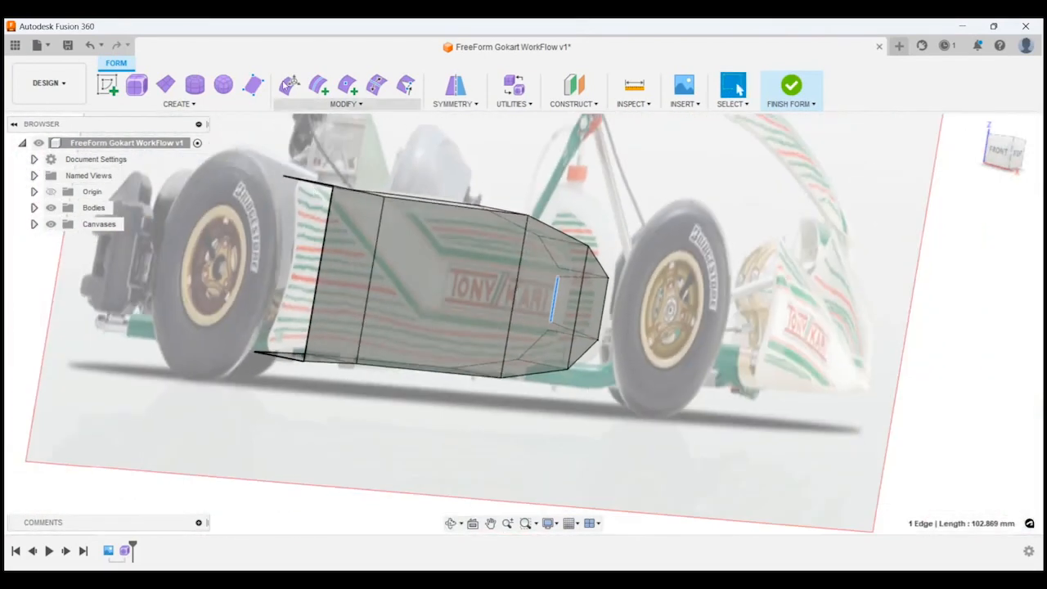
pyautogui.click(324, 252)
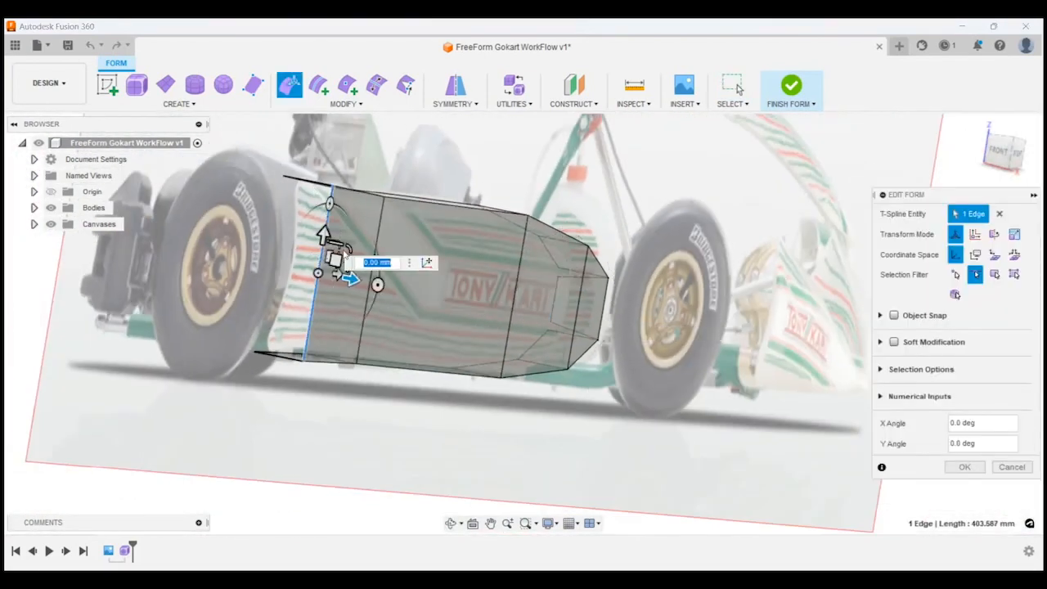
pyautogui.moveTo(348, 278); pyautogui.dragTo(302, 272)
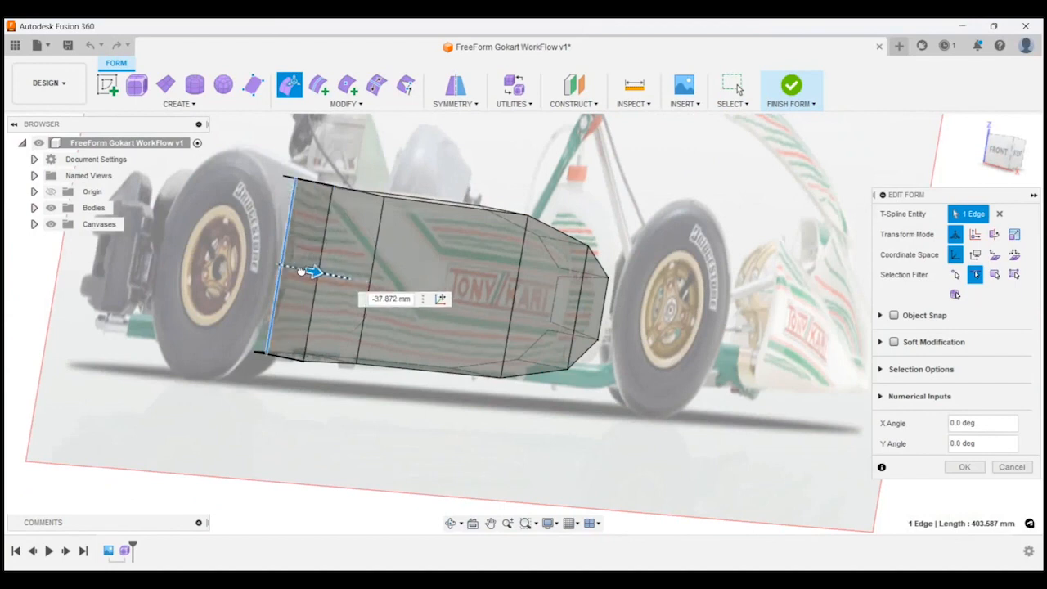
pyautogui.click(301, 239)
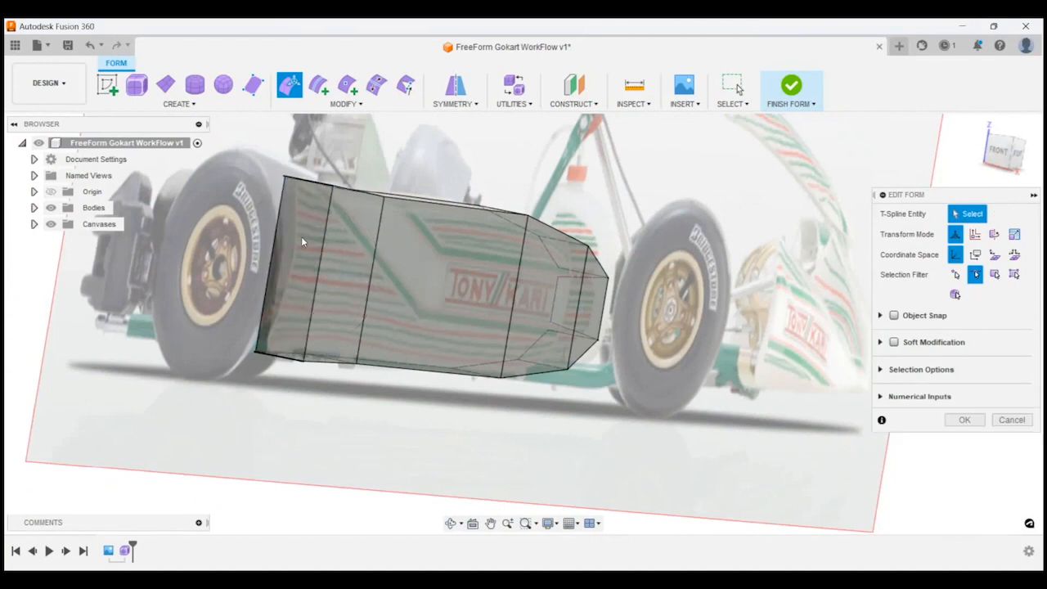
pyautogui.scroll(-1, 780, 359)
pyautogui.scroll(-1, 521, 260)
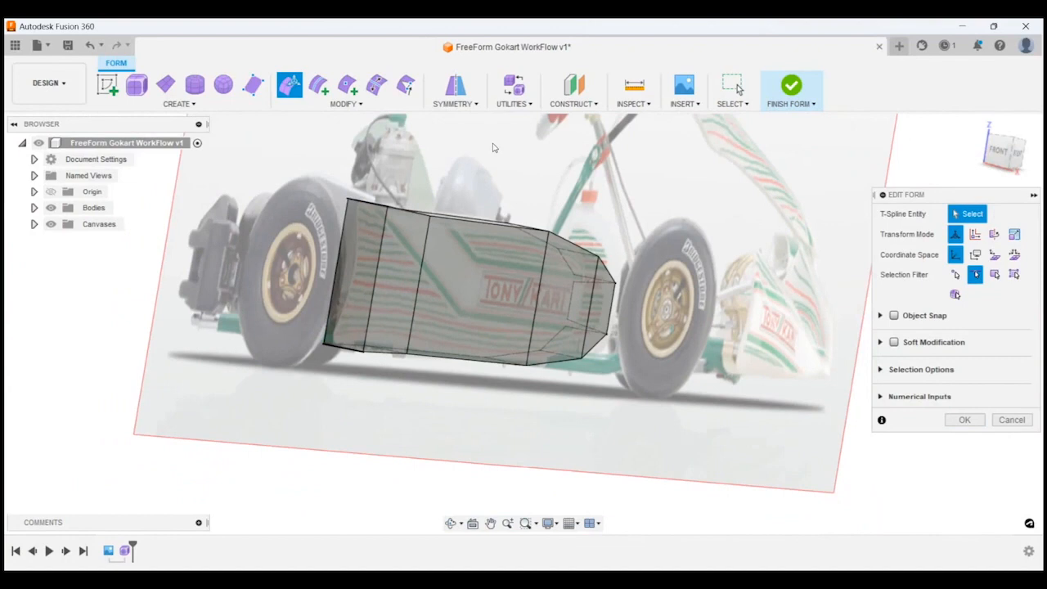
# Step: Weld the coincident vertices at the rear and front corners of the side pod using vertex-to-vertex mode
pyautogui.click(403, 85)
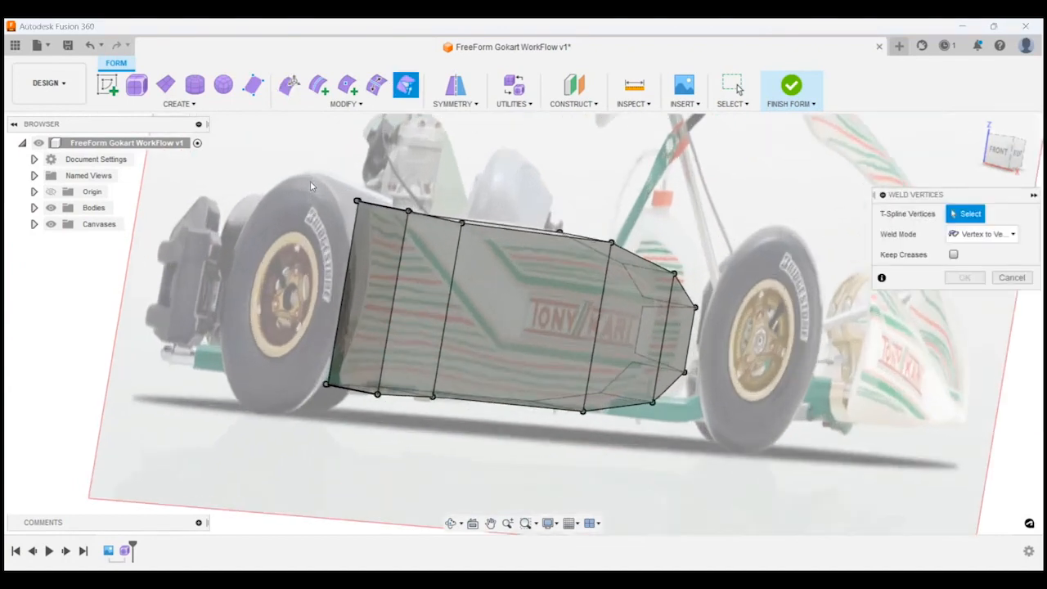
pyautogui.scroll(7, 310, 181)
pyautogui.scroll(8, 401, 169)
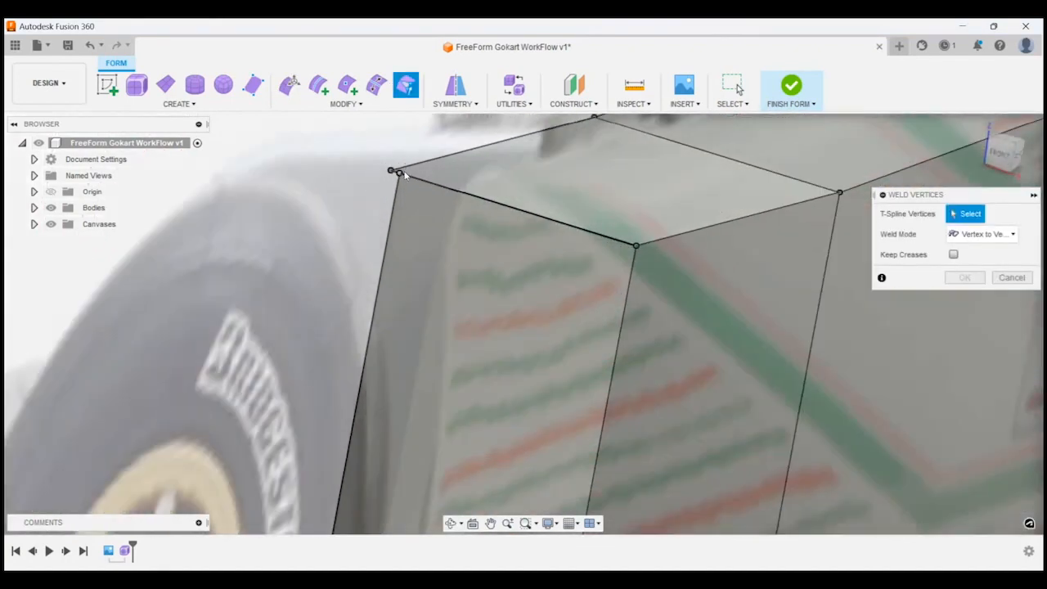
pyautogui.click(391, 171)
pyautogui.scroll(-7, 479, 163)
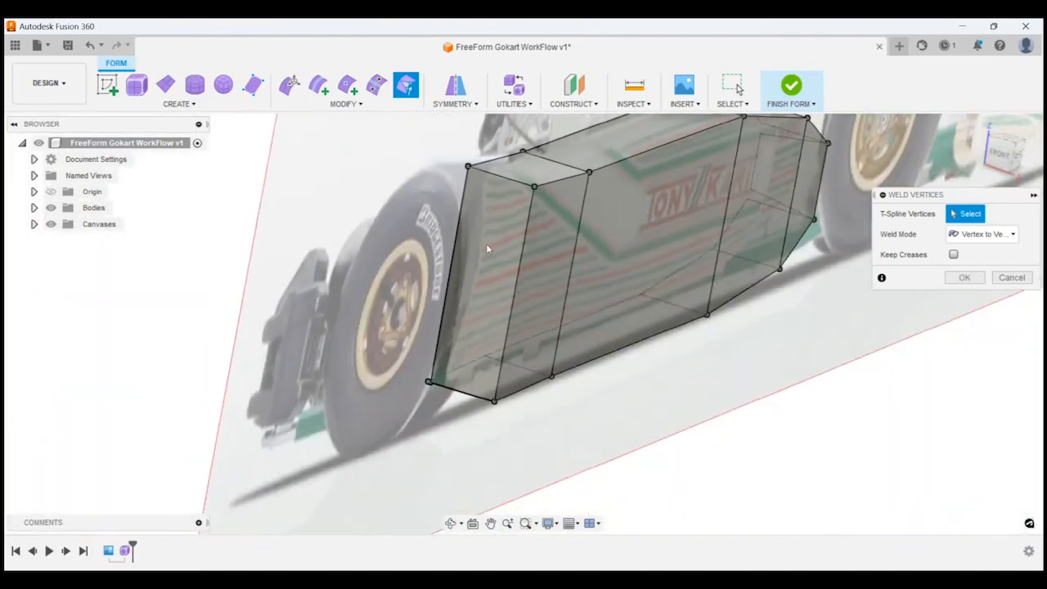
pyautogui.scroll(6, 441, 345)
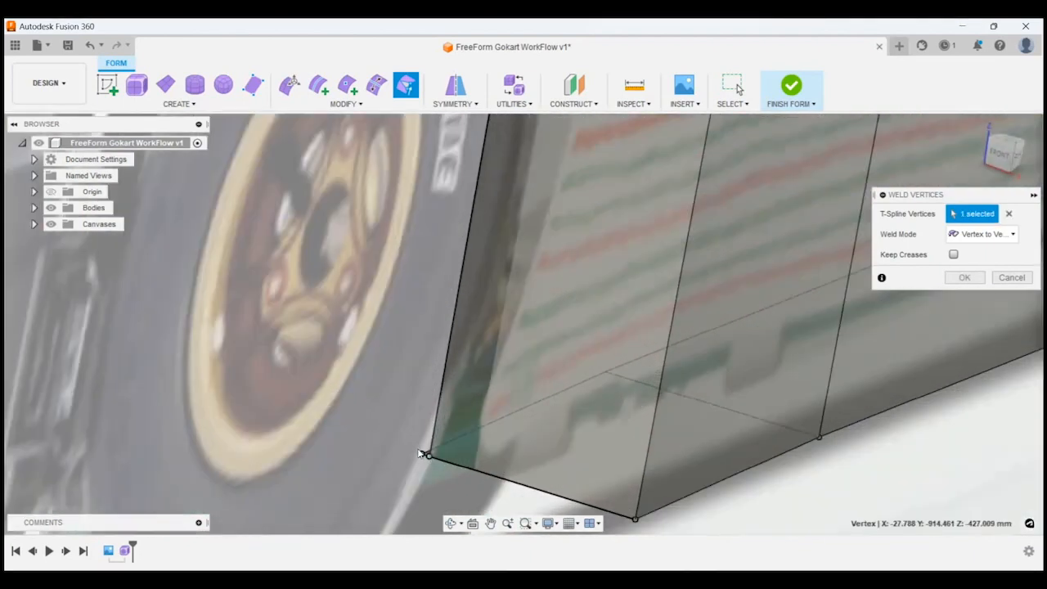
pyautogui.click(426, 454)
pyautogui.scroll(-8, 427, 455)
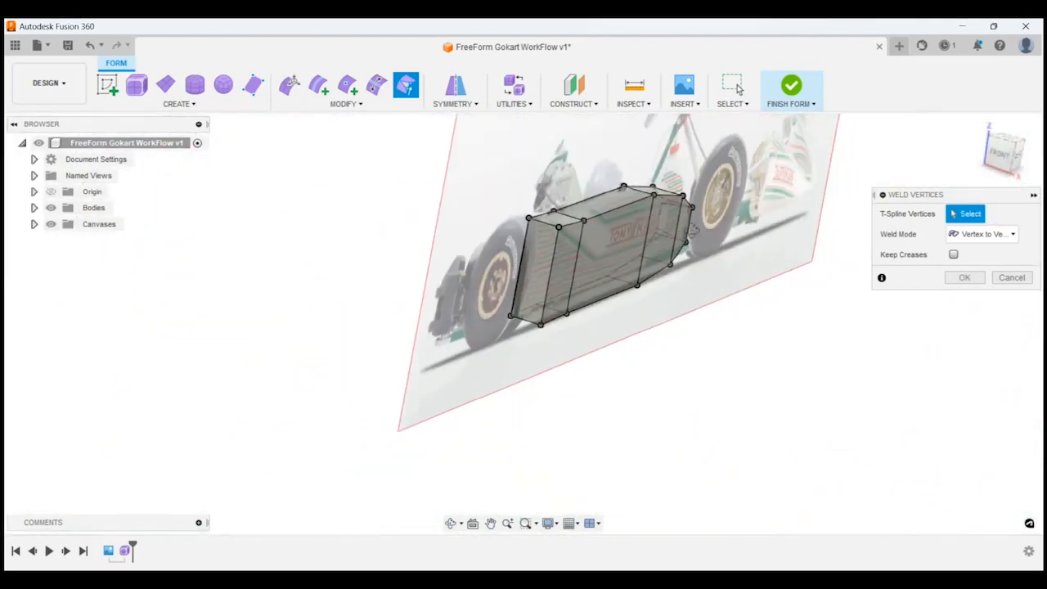
pyautogui.scroll(6, 587, 183)
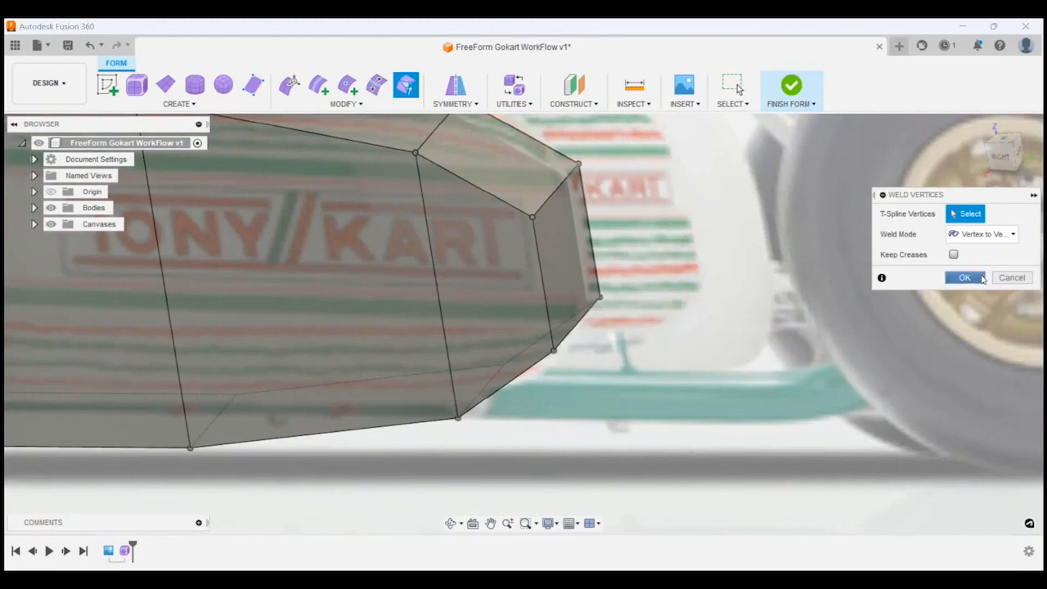
pyautogui.click(981, 278)
# Step: Inspect the welded side pod in smooth display mode against the kart canvas from several angles
pyautogui.scroll(-5, 789, 290)
pyautogui.hotkey('alt', '3')
pyautogui.keyDown('shift'); pyautogui.moveTo(783, 262); pyautogui.dragTo(822, 248, button='middle'); pyautogui.keyUp('shift')
pyautogui.scroll(-4, 785, 274)
pyautogui.scroll(3, 603, 282)
pyautogui.keyDown('shift'); pyautogui.moveTo(603, 280); pyautogui.dragTo(549, 201, button='middle'); pyautogui.keyUp('shift')
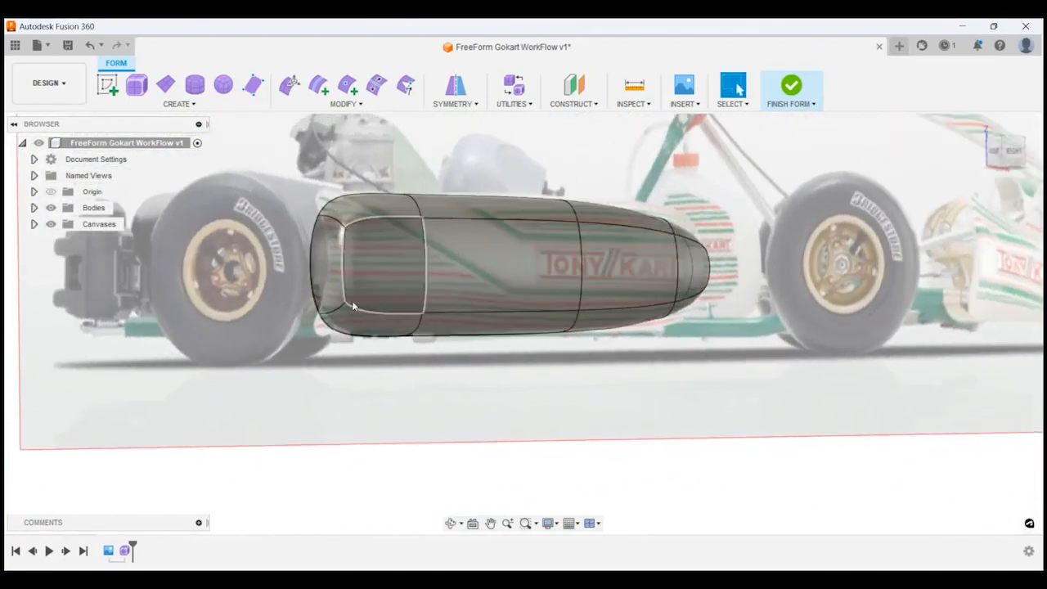
pyautogui.keyDown('shift'); pyautogui.moveTo(412, 289); pyautogui.dragTo(736, 222, button='middle'); pyautogui.keyUp('shift')
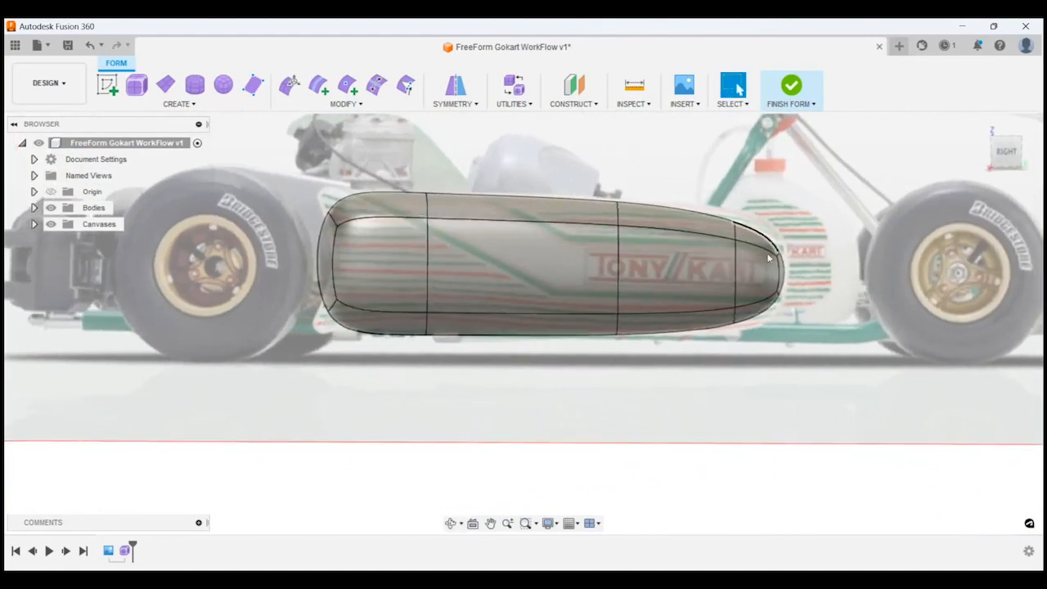
# Step: In box display, raise the upper depth edge just behind the front end about 29 mm to follow the canvas outline
pyautogui.click(1008, 152)
pyautogui.scroll(10, 865, 281)
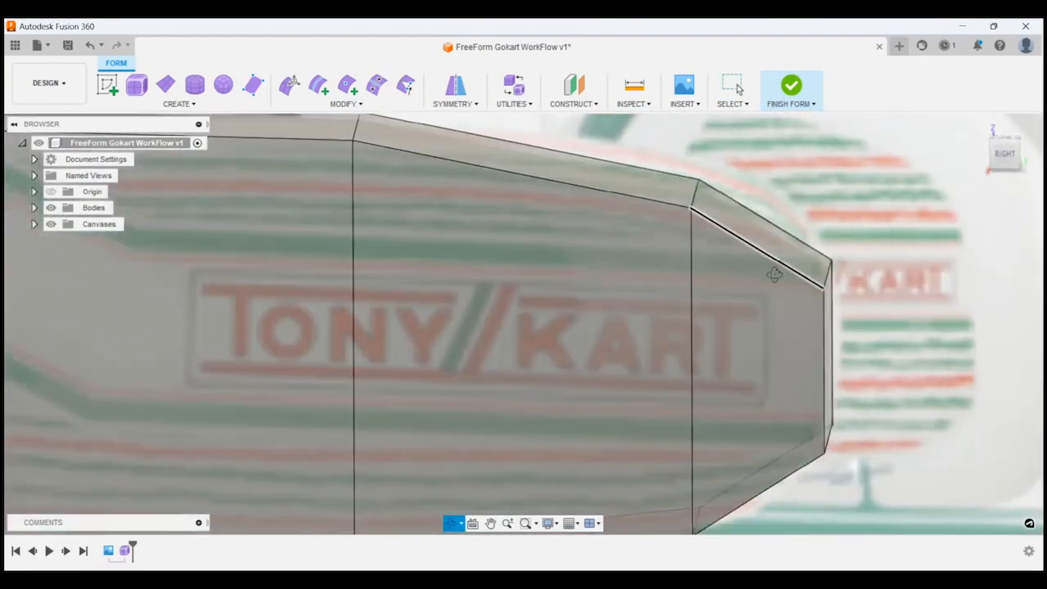
pyautogui.click(694, 193)
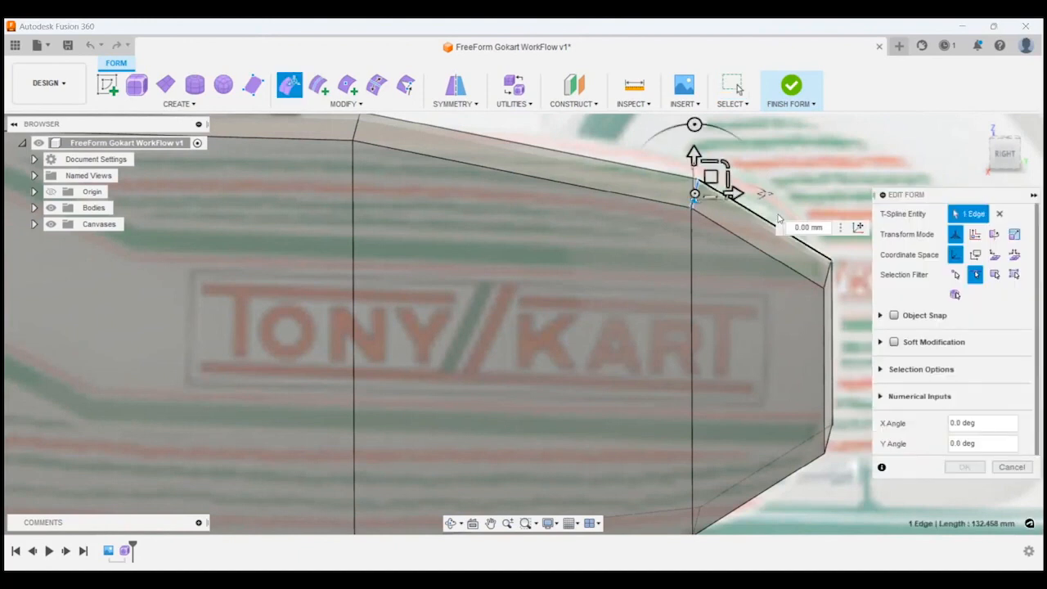
pyautogui.scroll(-2, 778, 214)
pyautogui.click(1003, 162)
pyautogui.scroll(-3, 673, 214)
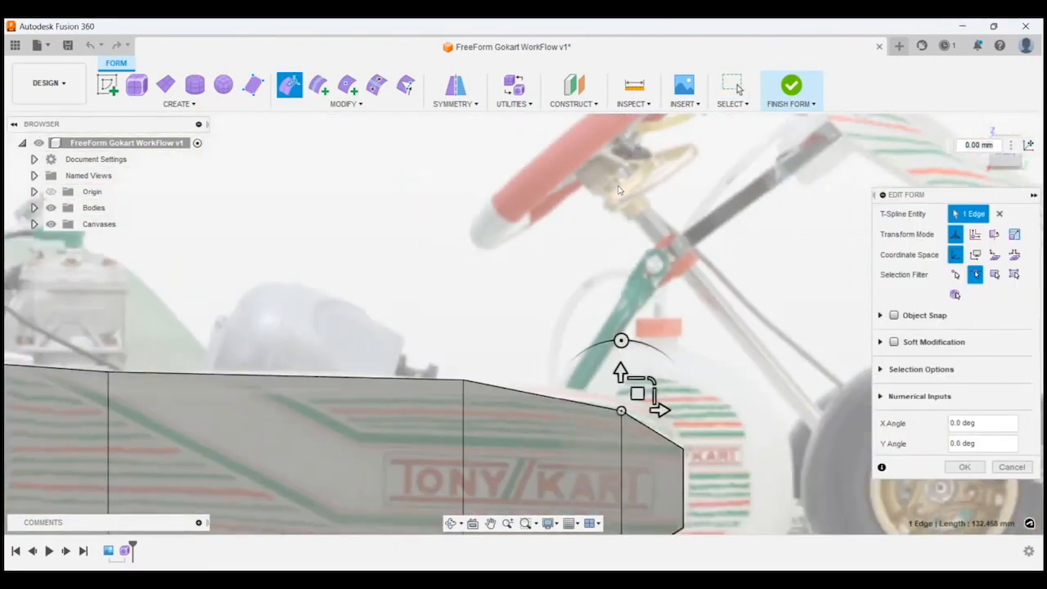
pyautogui.scroll(2, 684, 369)
pyautogui.scroll(2, 633, 386)
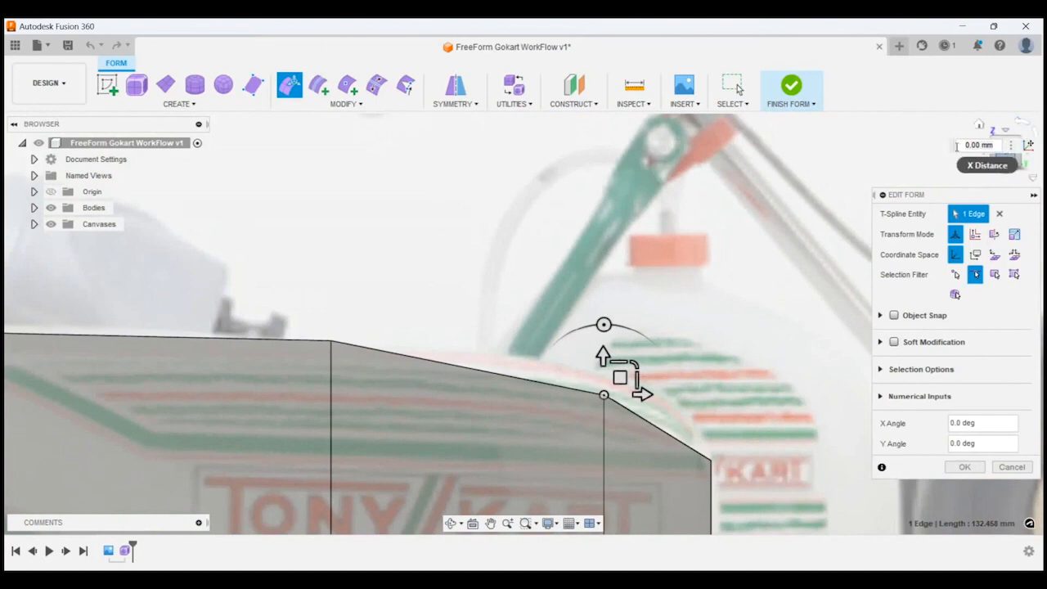
pyautogui.scroll(-5, 776, 225)
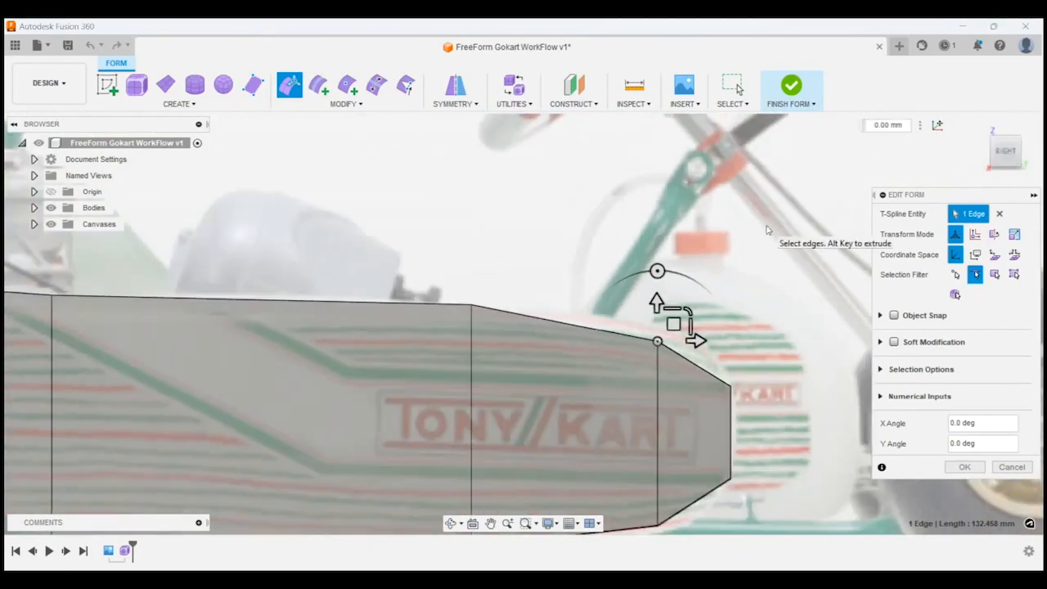
pyautogui.keyDown('shift'); pyautogui.moveTo(769, 229); pyautogui.dragTo(769, 247, button='middle'); pyautogui.keyUp('shift')
pyautogui.moveTo(683, 313); pyautogui.dragTo(685, 316)
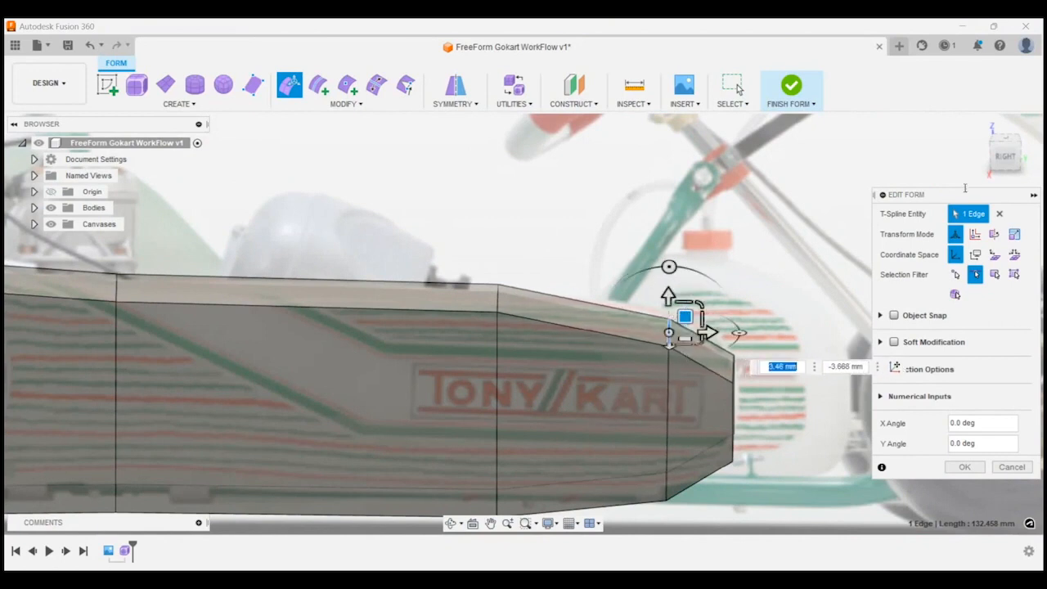
pyautogui.click(1007, 159)
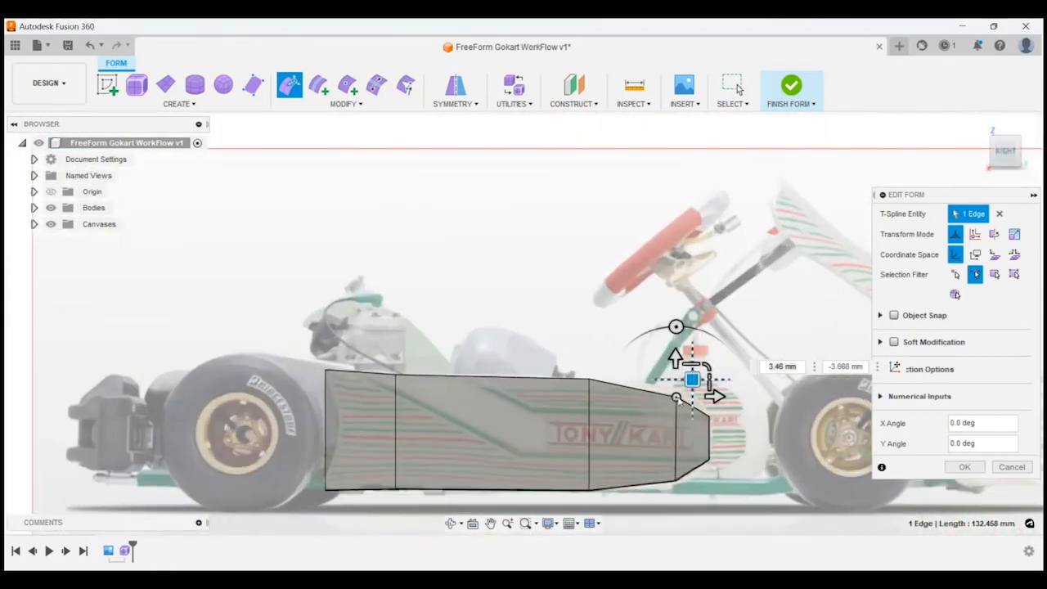
pyautogui.scroll(5, 678, 393)
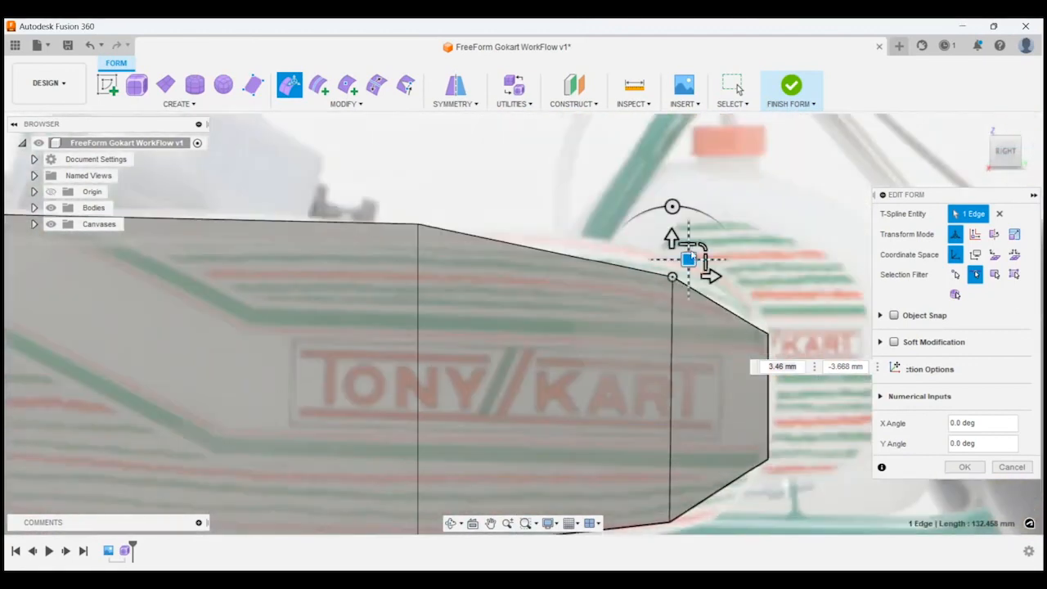
pyautogui.moveTo(688, 259); pyautogui.dragTo(686, 235)
pyautogui.scroll(-3, 711, 178)
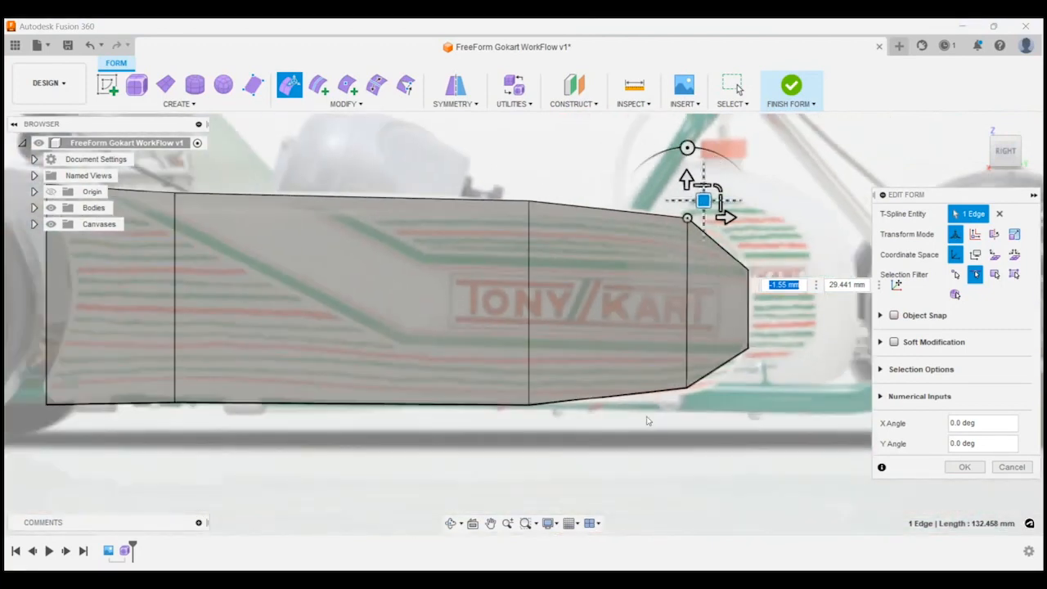
# Step: Lower the matching bottom depth edge near the front end about 22 mm to follow the canvas outline
pyautogui.keyDown('shift'); pyautogui.moveTo(691, 399); pyautogui.dragTo(703, 373, button='middle'); pyautogui.keyUp('shift')
pyautogui.click(703, 372)
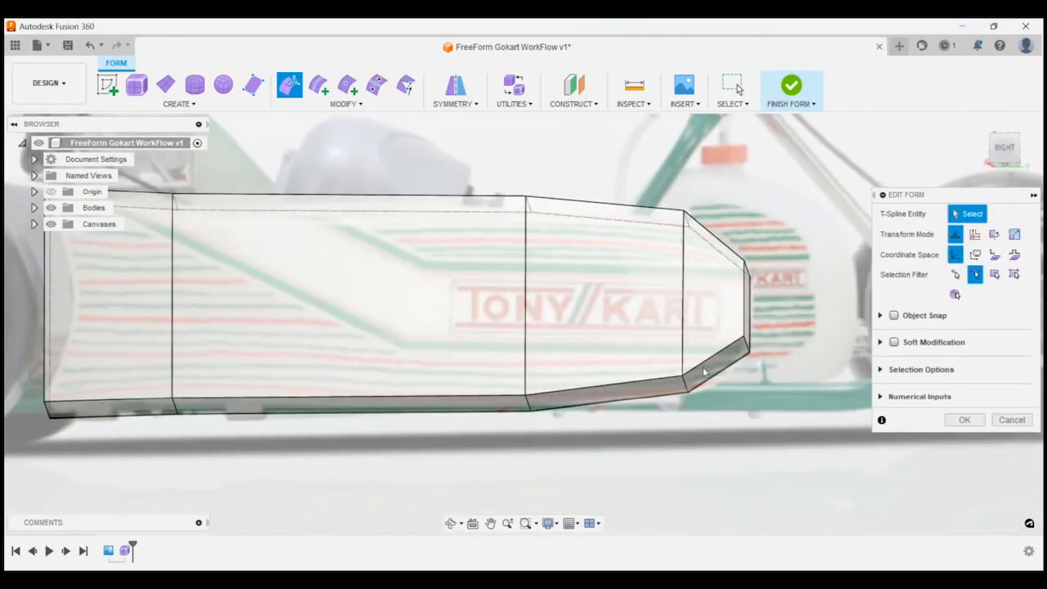
pyautogui.click(687, 389)
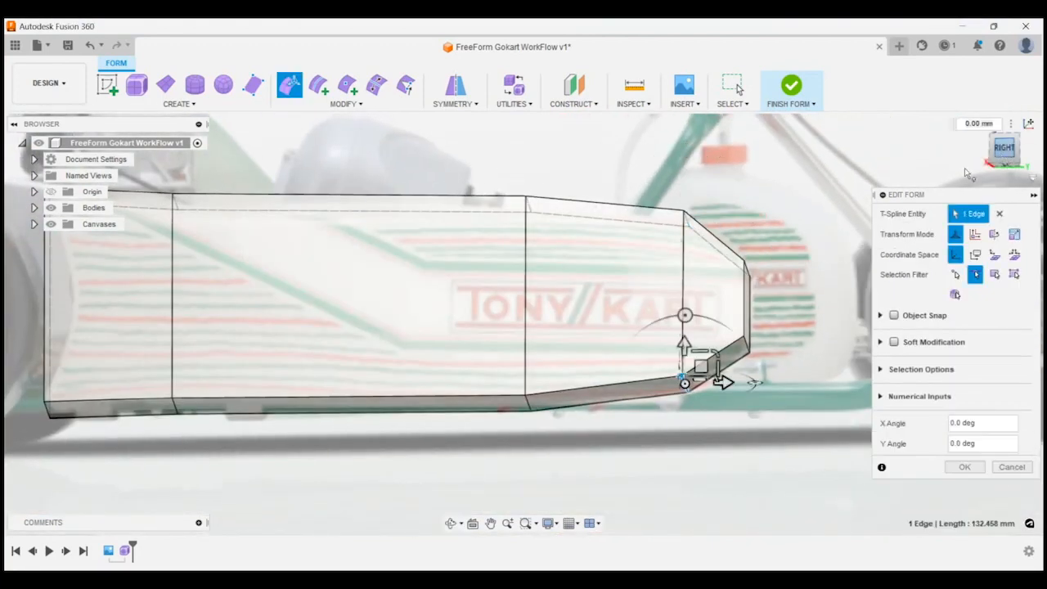
pyautogui.click(1004, 148)
pyautogui.scroll(-2, 629, 168)
pyautogui.moveTo(626, 123); pyautogui.dragTo(630, 133)
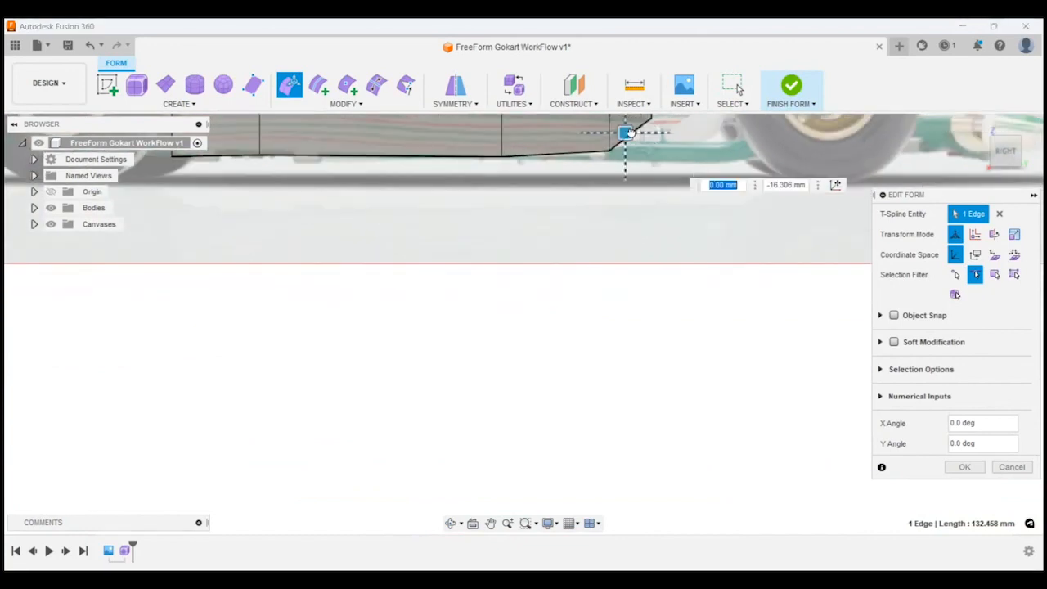
pyautogui.scroll(6, 646, 153)
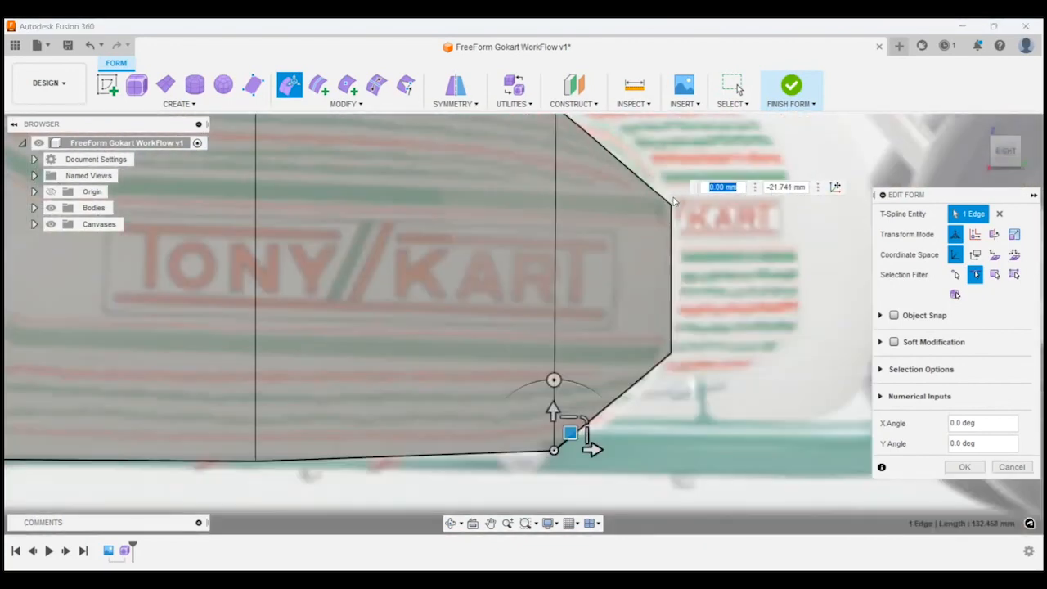
# Step: Move the upper depth edge of the front end forward and up to match the side pod's nose on the canvas
pyautogui.keyDown('shift'); pyautogui.moveTo(649, 199); pyautogui.dragTo(651, 214, button='middle'); pyautogui.keyUp('shift')
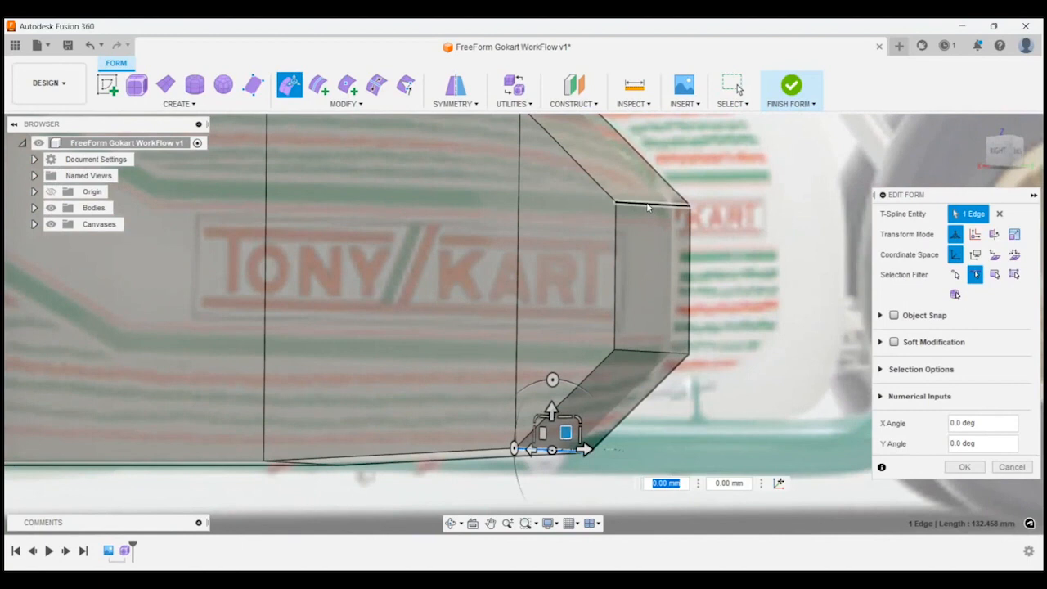
pyautogui.click(647, 203)
pyautogui.moveTo(667, 185); pyautogui.dragTo(678, 161)
pyautogui.click(998, 151)
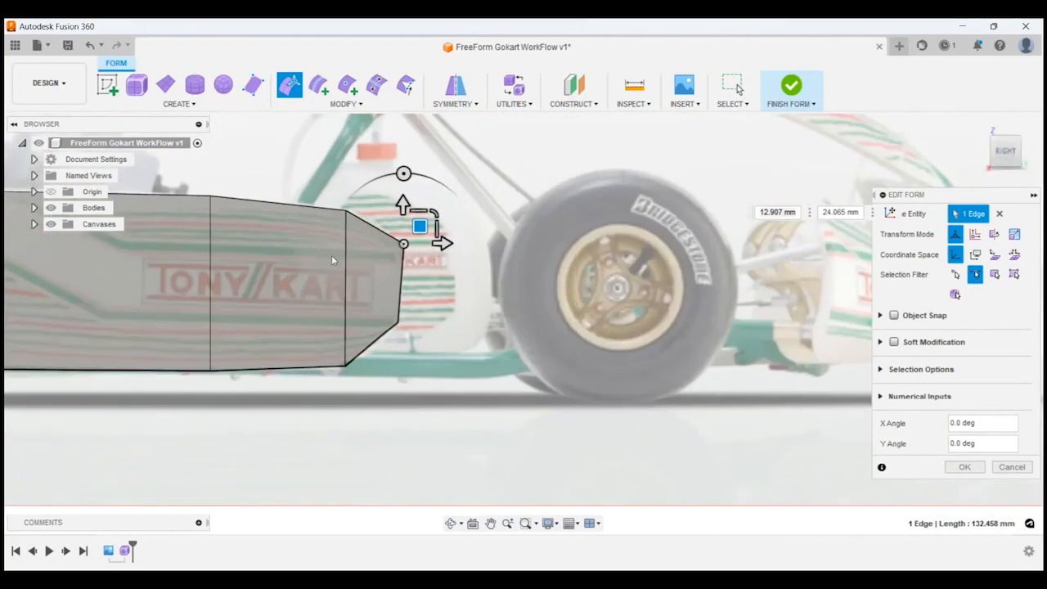
pyautogui.scroll(5, 349, 258)
pyautogui.scroll(-3, 428, 255)
pyautogui.keyDown('shift'); pyautogui.moveTo(427, 254); pyautogui.dragTo(492, 224, button='middle'); pyautogui.keyUp('shift')
pyautogui.moveTo(497, 212); pyautogui.dragTo(487, 216)
# Step: Examine the reshaped side pod's outline against the canvas in box and smooth display, and finish the form edit
pyautogui.keyDown('shift'); pyautogui.moveTo(487, 308); pyautogui.dragTo(515, 311, button='middle'); pyautogui.keyUp('shift')
pyautogui.scroll(-4, 670, 394)
pyautogui.scroll(-2, 682, 402)
pyautogui.moveTo(458, 436)
pyautogui.keyDown('shift'); pyautogui.mouseDown(button='middle')
pyautogui.moveTo(458, 467)
pyautogui.moveTo(448, 433)
pyautogui.mouseUp(button='middle'); pyautogui.keyUp('shift')
pyautogui.scroll(-1, 442, 407)
pyautogui.scroll(2, 441, 396)
pyautogui.scroll(2, 442, 396)
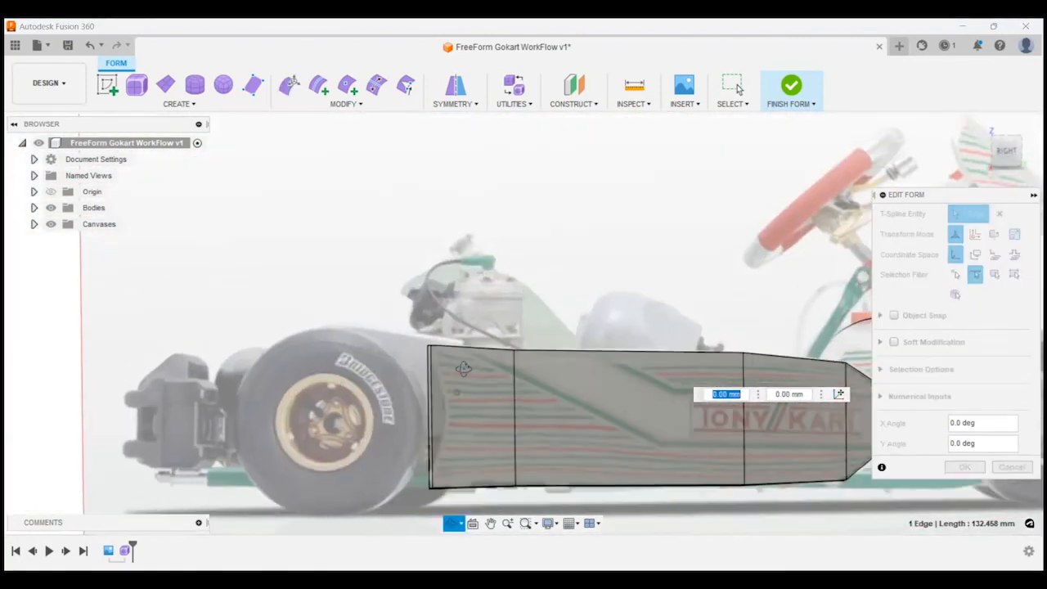
pyautogui.scroll(4, 456, 373)
pyautogui.scroll(-5, 470, 350)
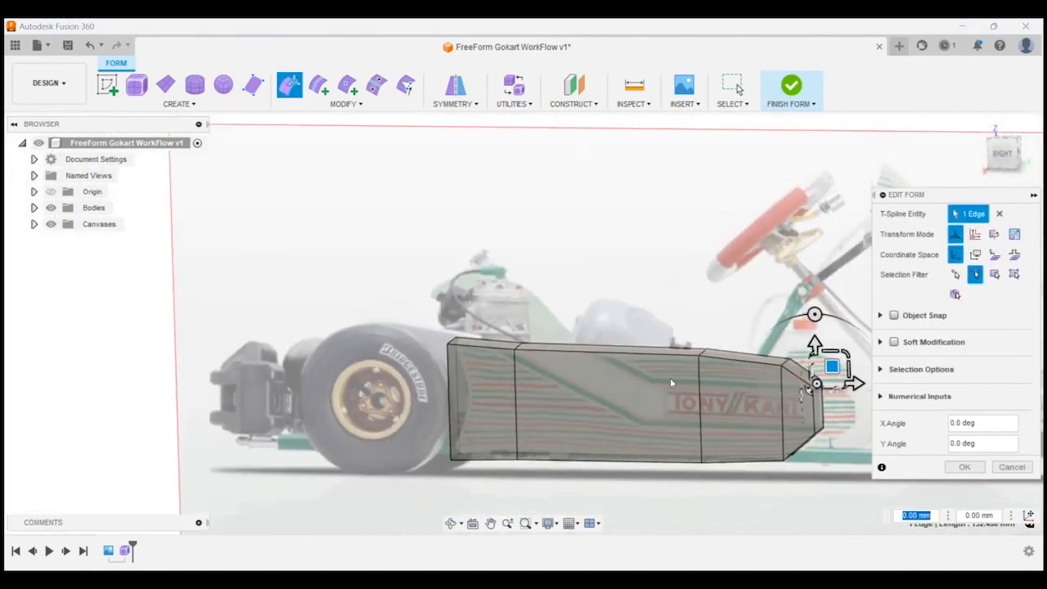
pyautogui.moveTo(670, 383)
pyautogui.keyDown('shift'); pyautogui.mouseDown(button='middle')
pyautogui.moveTo(670, 367)
pyautogui.moveTo(665, 388)
pyautogui.moveTo(700, 381)
pyautogui.moveTo(668, 378)
pyautogui.mouseUp(button='middle'); pyautogui.keyUp('shift')
pyautogui.click(792, 503)
pyautogui.hotkey('alt', '3')
pyautogui.moveTo(780, 500)
pyautogui.keyDown('shift'); pyautogui.mouseDown(button='middle')
pyautogui.moveTo(758, 490)
pyautogui.moveTo(789, 487)
pyautogui.mouseUp(button='middle'); pyautogui.keyUp('shift')
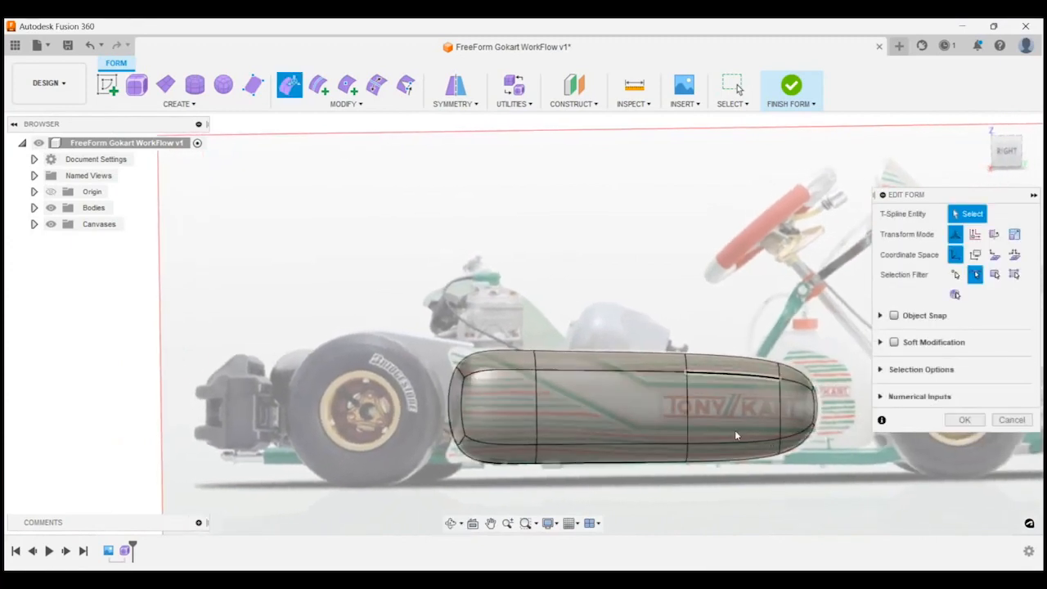
pyautogui.keyDown('shift'); pyautogui.moveTo(514, 449); pyautogui.dragTo(554, 415, button='middle'); pyautogui.keyUp('shift')
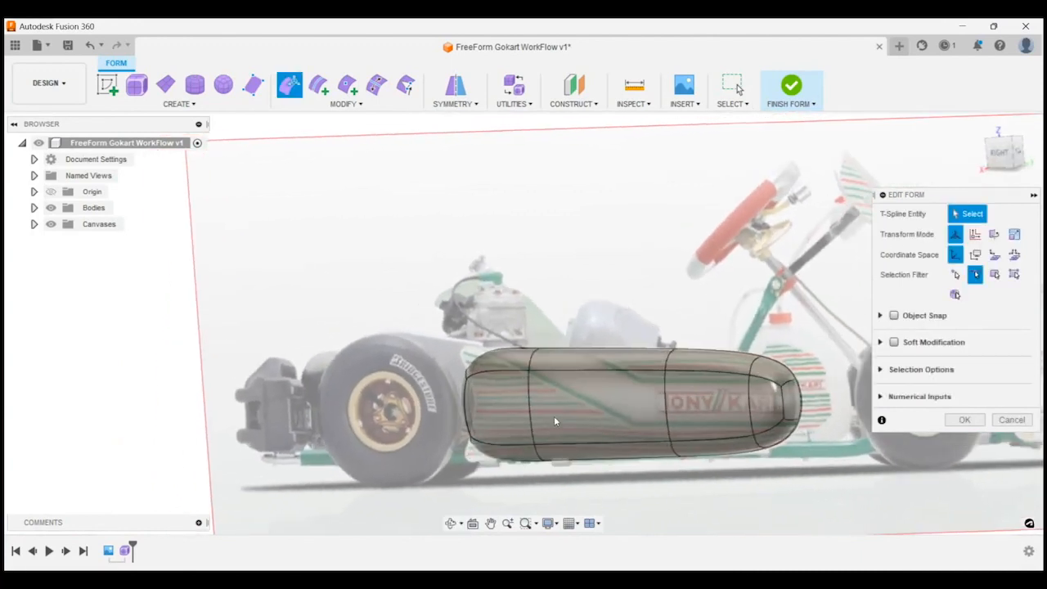
pyautogui.scroll(3, 554, 416)
pyautogui.click(957, 420)
# Step: In box display, insert simple edges on both sides of the side pod's outer upper lengthwise edge at insert location 0.2
pyautogui.keyDown('shift'); pyautogui.moveTo(655, 384); pyautogui.dragTo(598, 364, button='middle'); pyautogui.keyUp('shift')
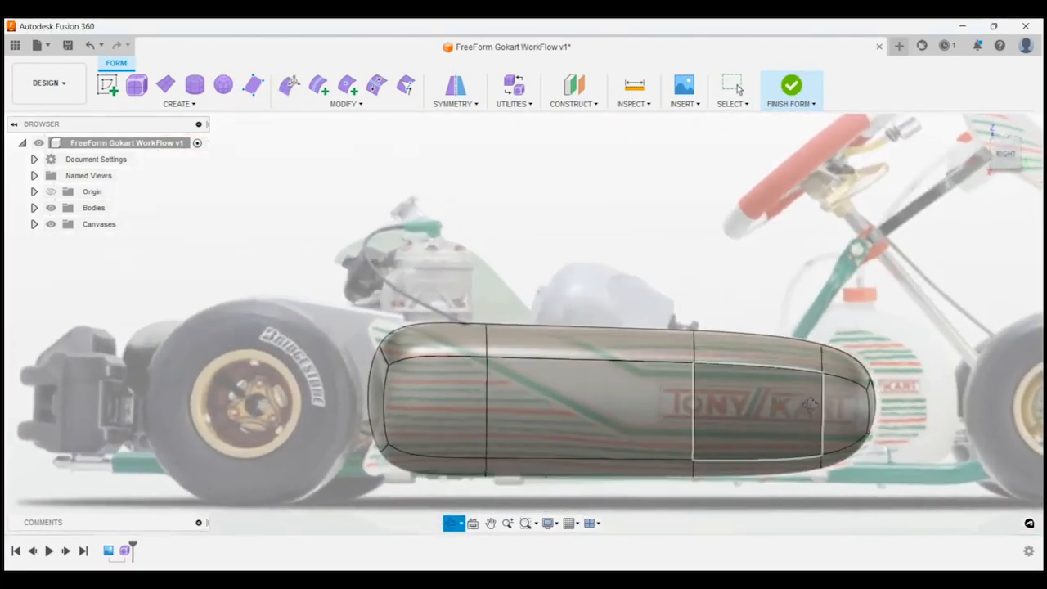
pyautogui.click(598, 362)
pyautogui.doubleClick(598, 363)
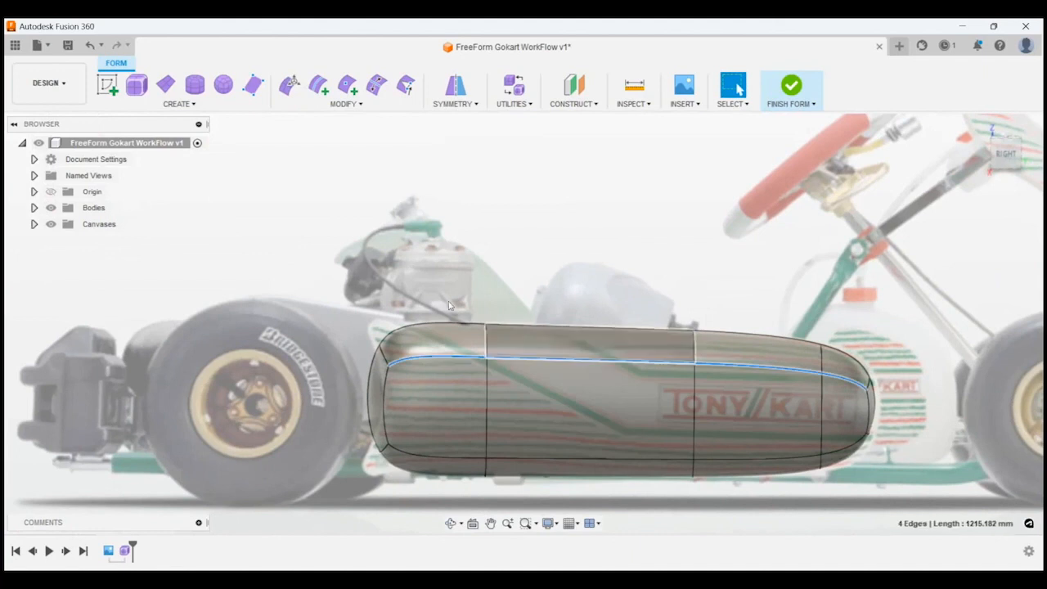
pyautogui.hotkey('ctrl', '1')
pyautogui.keyDown('shift'); pyautogui.moveTo(528, 324); pyautogui.dragTo(836, 366, button='middle'); pyautogui.keyUp('shift')
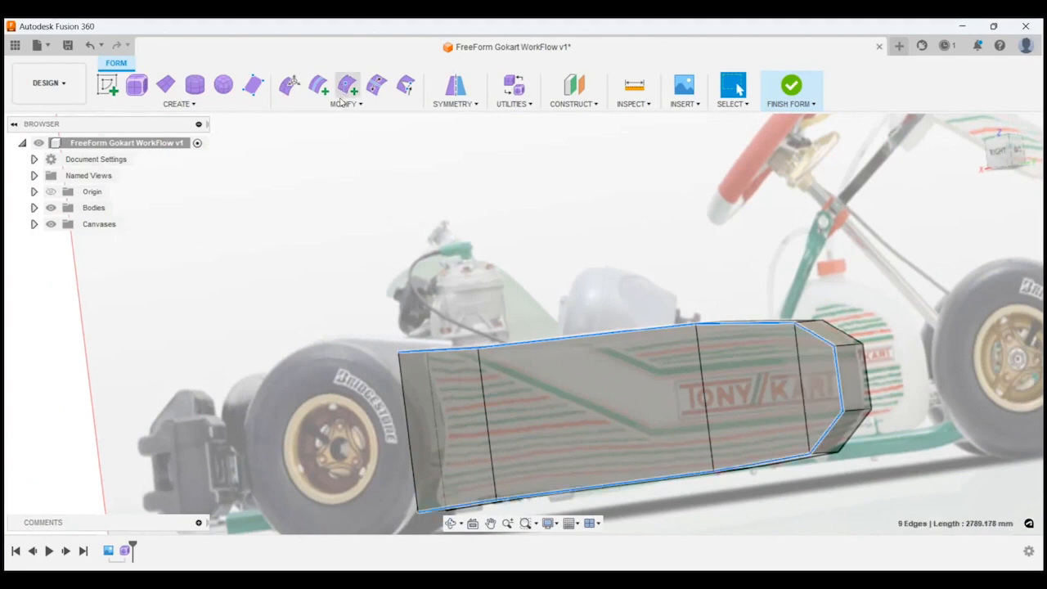
pyautogui.click(320, 86)
pyautogui.keyDown('shift'); pyautogui.moveTo(426, 167); pyautogui.dragTo(666, 258, button='middle'); pyautogui.keyUp('shift')
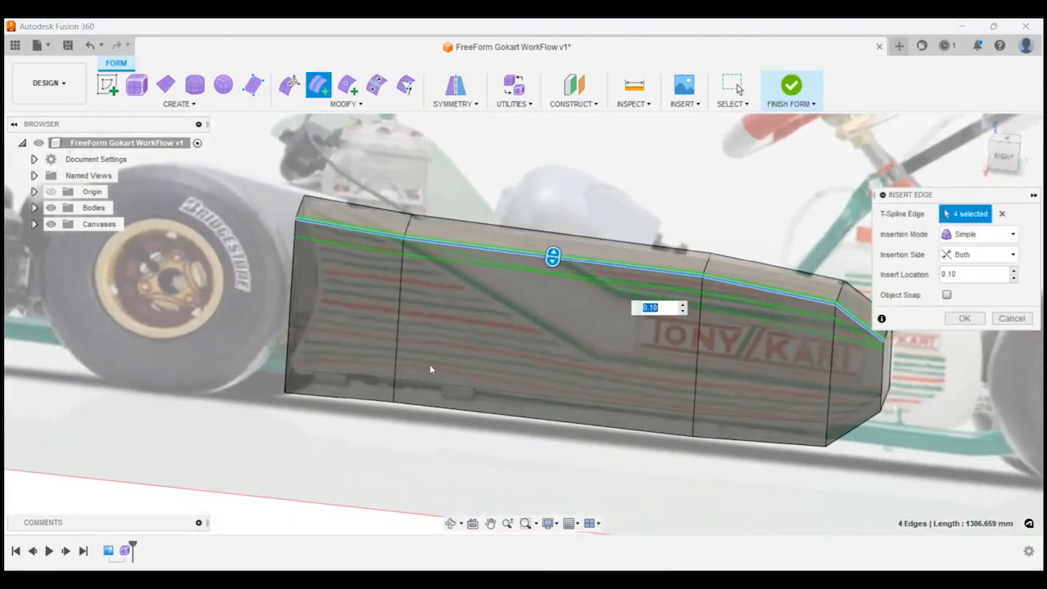
pyautogui.keyDown('shift'); pyautogui.moveTo(505, 336); pyautogui.dragTo(491, 352, button='middle'); pyautogui.keyUp('shift')
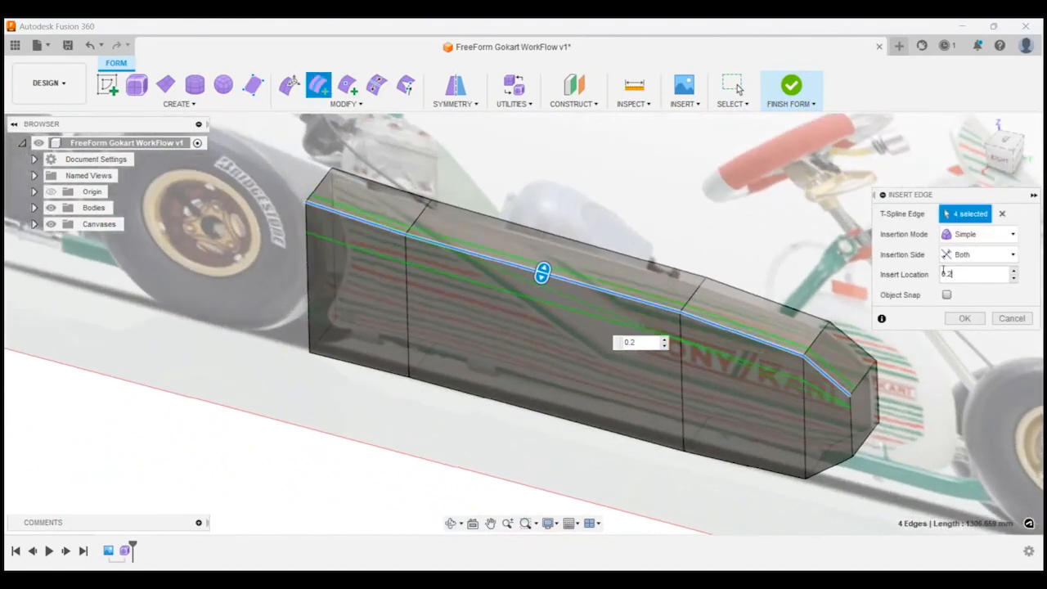
pyautogui.click(973, 322)
pyautogui.keyDown('shift'); pyautogui.moveTo(806, 273); pyautogui.dragTo(802, 258, button='middle'); pyautogui.keyUp('shift')
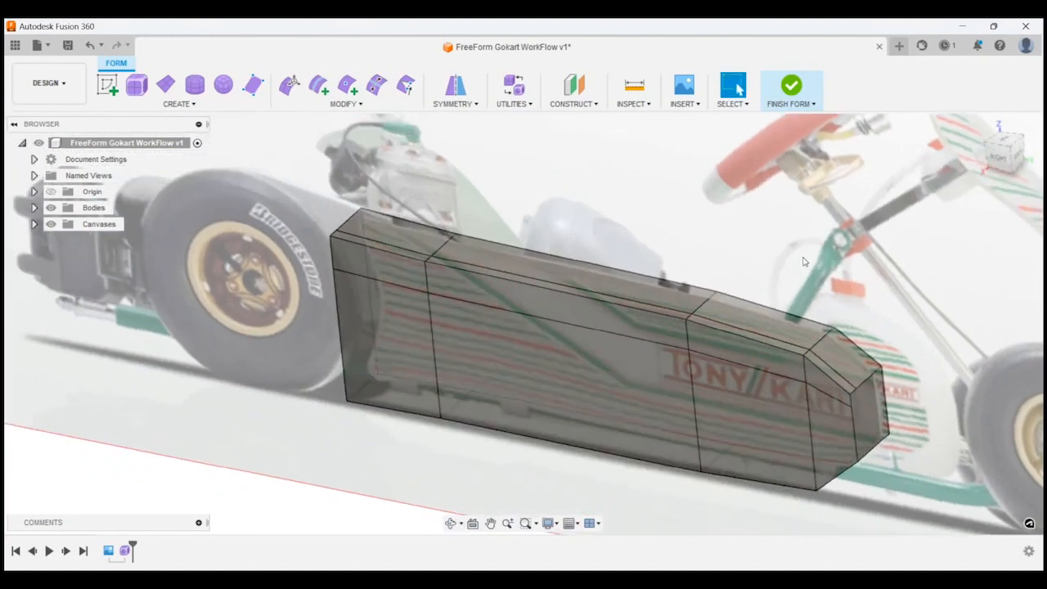
# Step: Examine where the inserted edges end at the side pod's nose, around the sloped upper face and the front face
pyautogui.scroll(-2, 848, 427)
pyautogui.scroll(6, 846, 422)
pyautogui.keyDown('shift'); pyautogui.moveTo(872, 409); pyautogui.dragTo(827, 285, button='middle'); pyautogui.keyUp('shift')
pyautogui.scroll(2, 823, 278)
pyautogui.scroll(-3, 822, 278)
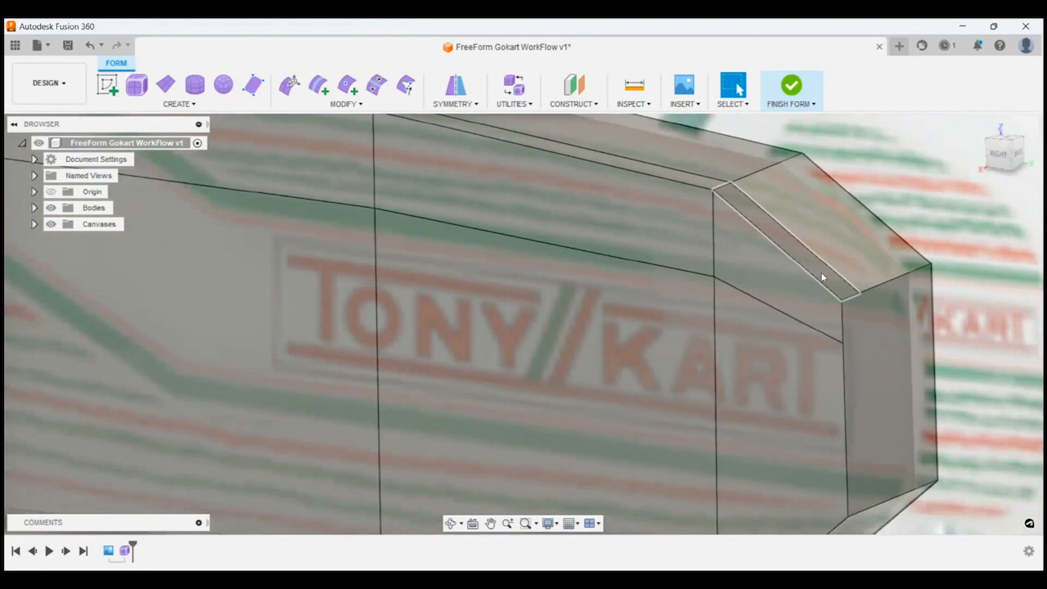
pyautogui.keyDown('shift'); pyautogui.moveTo(861, 298); pyautogui.dragTo(853, 297, button='middle'); pyautogui.keyUp('shift')
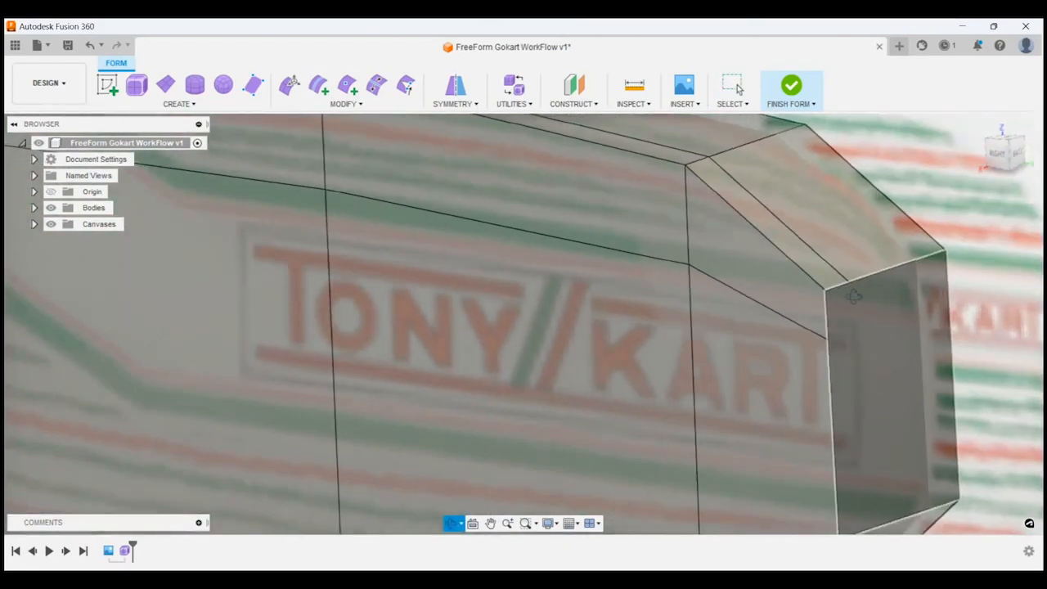
pyautogui.scroll(-5, 830, 303)
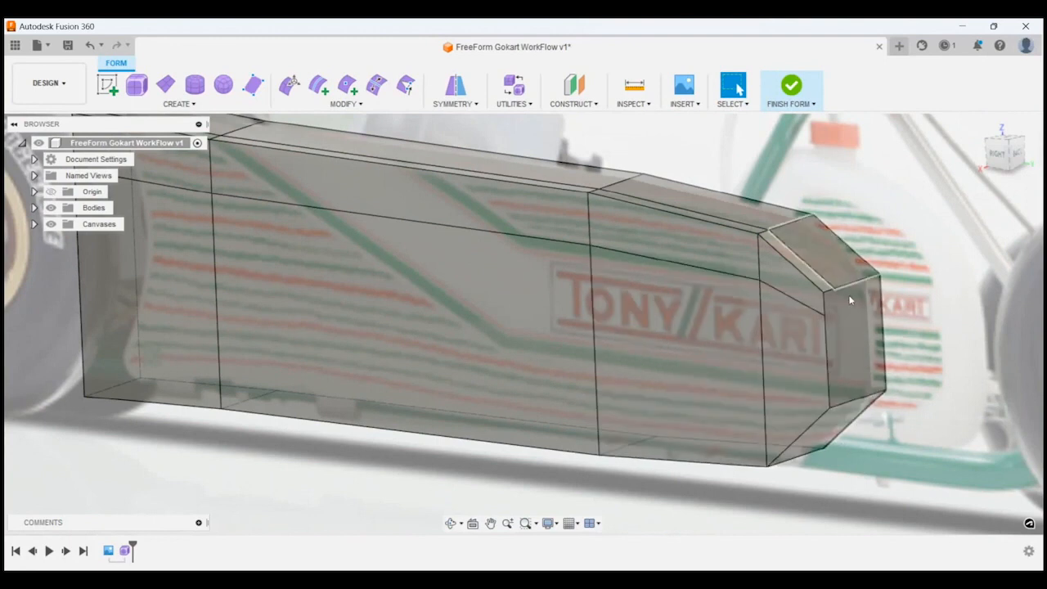
pyautogui.scroll(4, 826, 282)
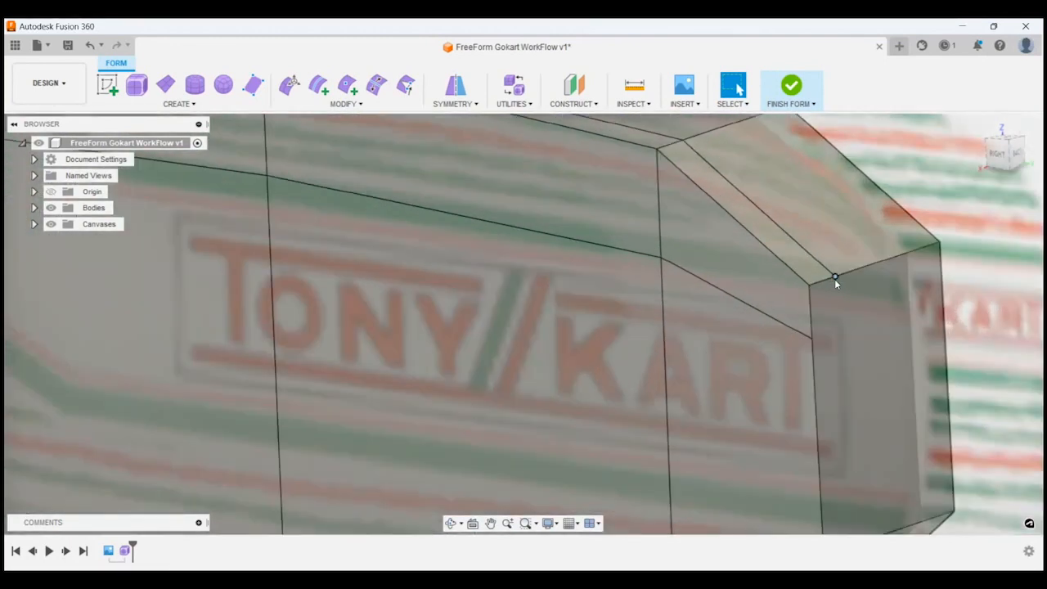
# Step: Examine the surface around the inserted edges at the front and rear ends in control frame and smooth display
pyautogui.hotkey('alt', '2')
pyautogui.keyDown('shift'); pyautogui.moveTo(834, 279); pyautogui.dragTo(888, 312, button='middle'); pyautogui.keyUp('shift')
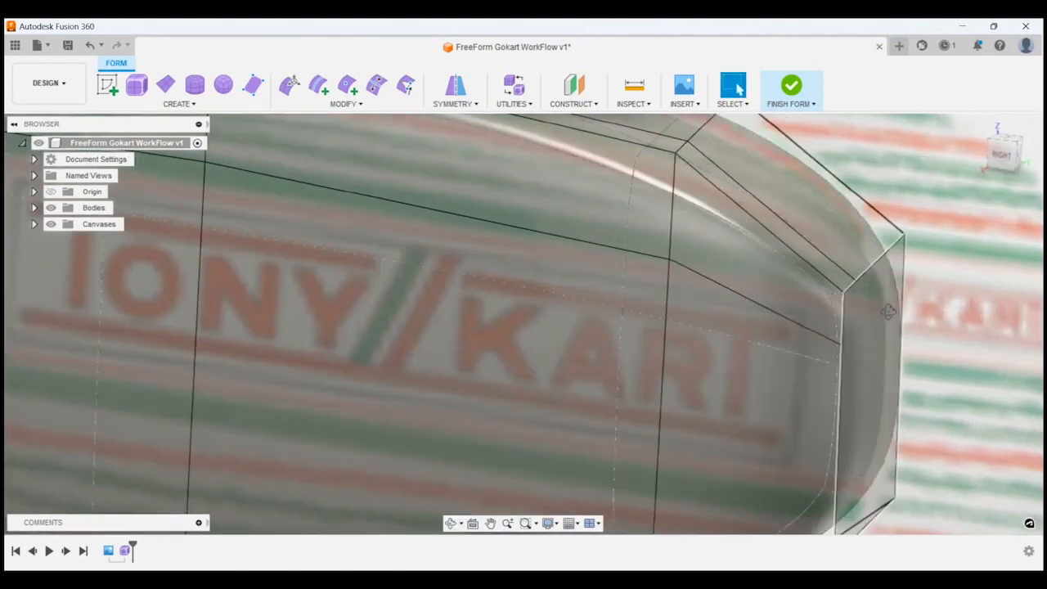
pyautogui.hotkey('alt', '3')
pyautogui.scroll(-2, 858, 313)
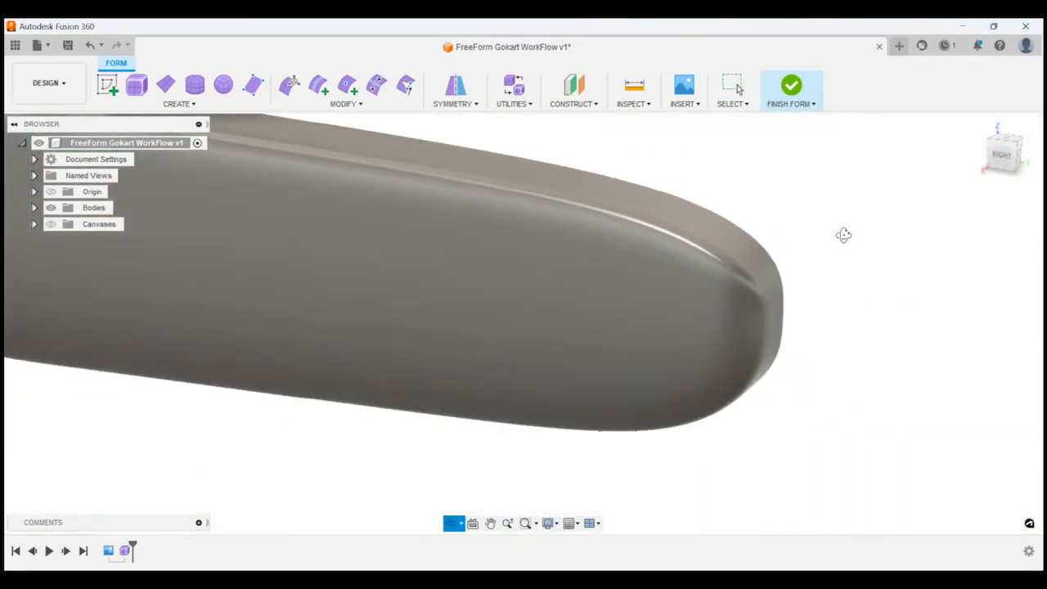
pyautogui.keyDown('shift'); pyautogui.moveTo(844, 235); pyautogui.dragTo(797, 271, button='middle'); pyautogui.keyUp('shift')
pyautogui.scroll(3, 617, 257)
pyautogui.keyDown('shift'); pyautogui.moveTo(617, 257); pyautogui.dragTo(652, 251, button='middle'); pyautogui.keyUp('shift')
pyautogui.scroll(-3, 624, 264)
pyautogui.scroll(3, 313, 233)
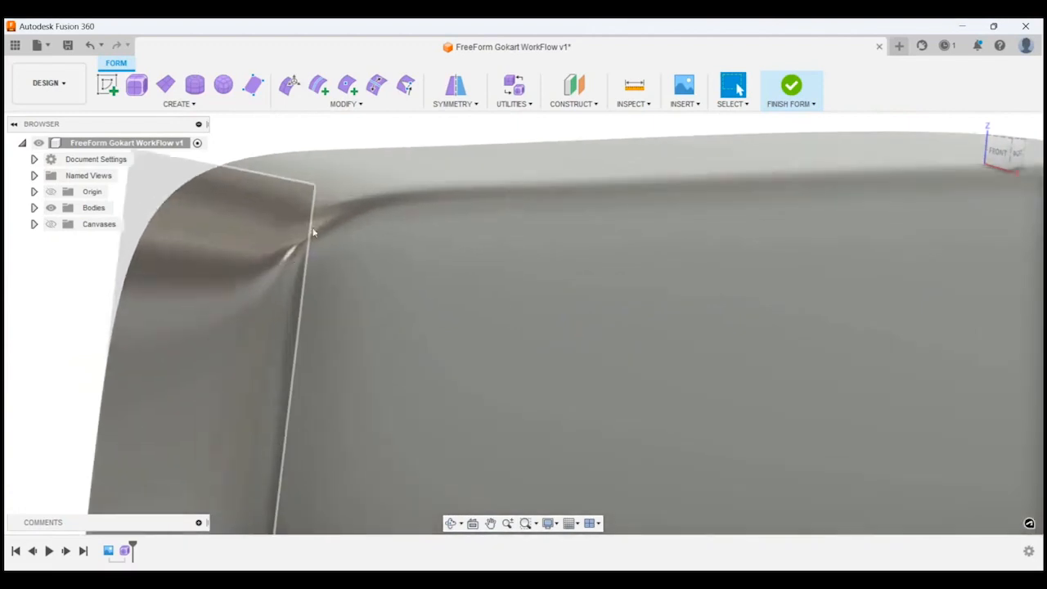
pyautogui.keyDown('shift'); pyautogui.moveTo(313, 233); pyautogui.dragTo(568, 267, button='middle'); pyautogui.keyUp('shift')
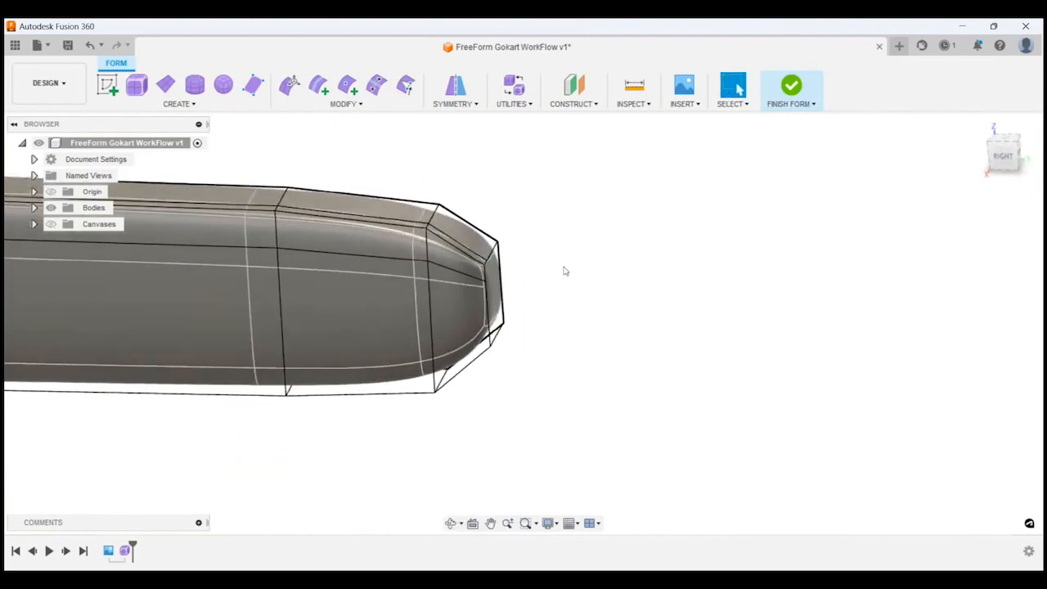
# Step: Compare the side pod's front end in the different visibility and display modes
pyautogui.hotkey('ctrl', '7')
pyautogui.hotkey('ctrl', '2')
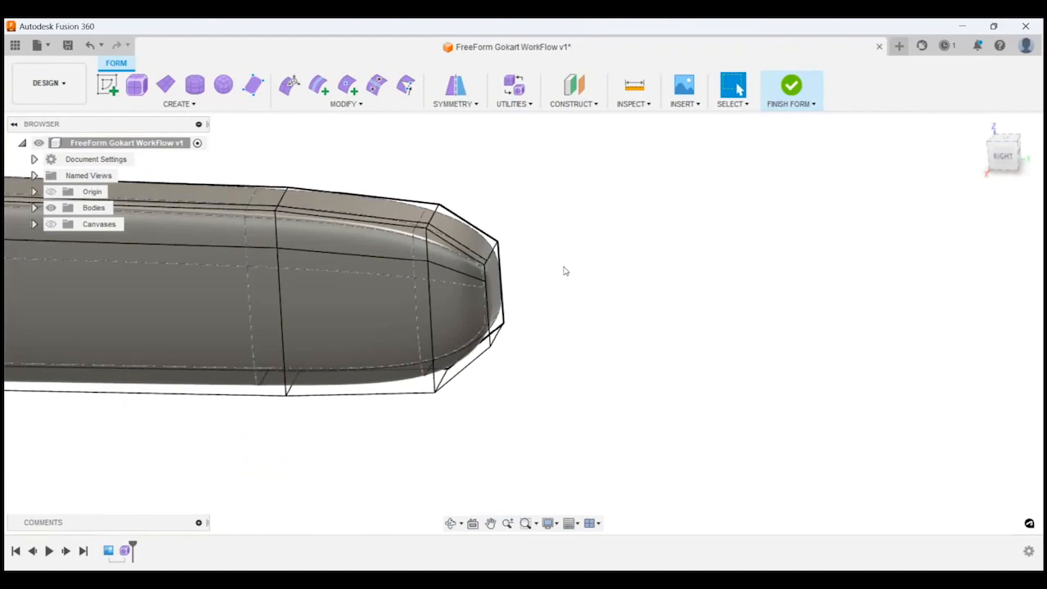
pyautogui.hotkey('ctrl', '4')
pyautogui.hotkey('ctrl', '5')
pyautogui.hotkey('ctrl', '6')
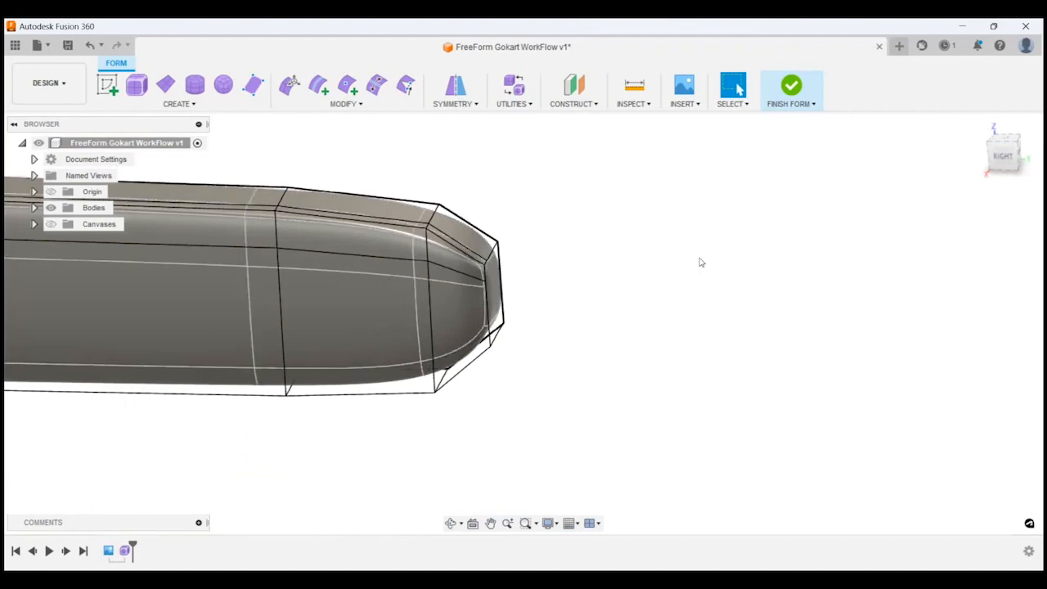
pyautogui.hotkey('ctrl', '5')
pyautogui.hotkey('ctrl', '6')
# Step: In box display, insert points to continue the new upper edge down the nose faces and onto the side pod's underside
pyautogui.hotkey('ctrl', '1')
pyautogui.keyDown('shift'); pyautogui.moveTo(660, 238); pyautogui.dragTo(463, 246, button='middle'); pyautogui.keyUp('shift')
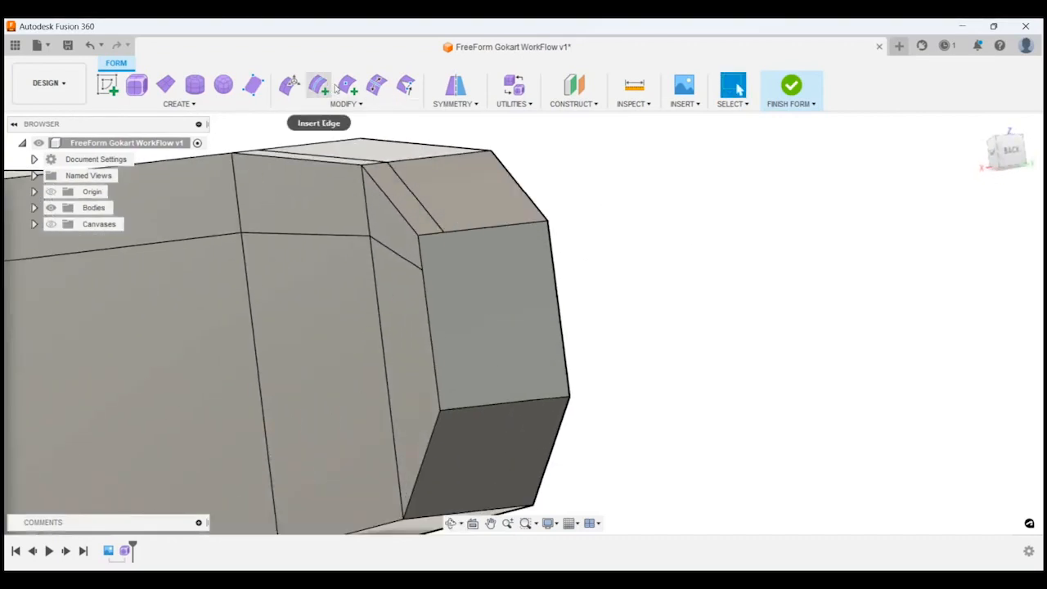
pyautogui.click(443, 233)
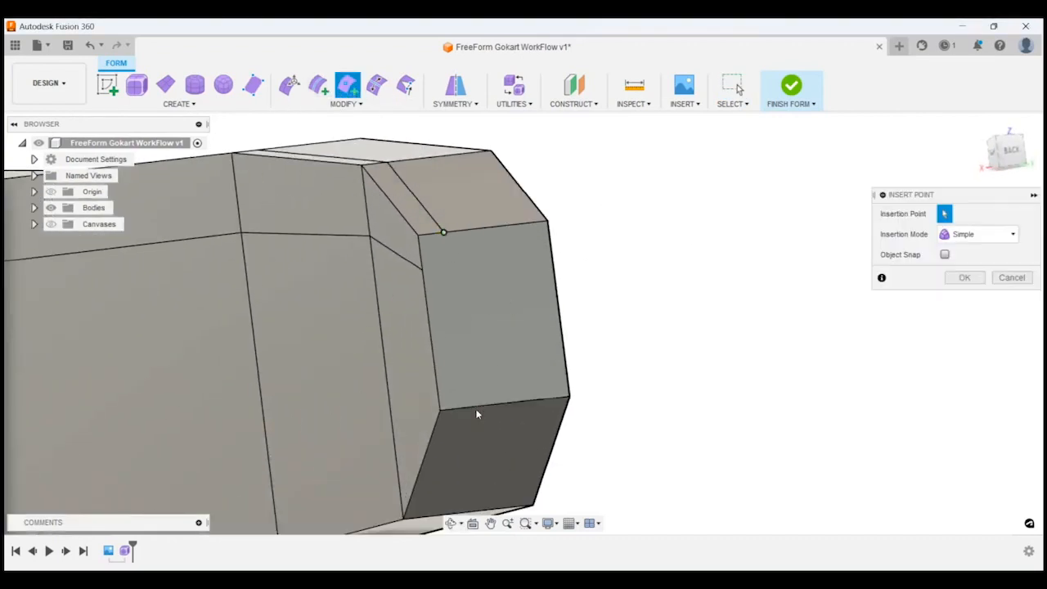
pyautogui.click(472, 408)
pyautogui.scroll(-3, 491, 417)
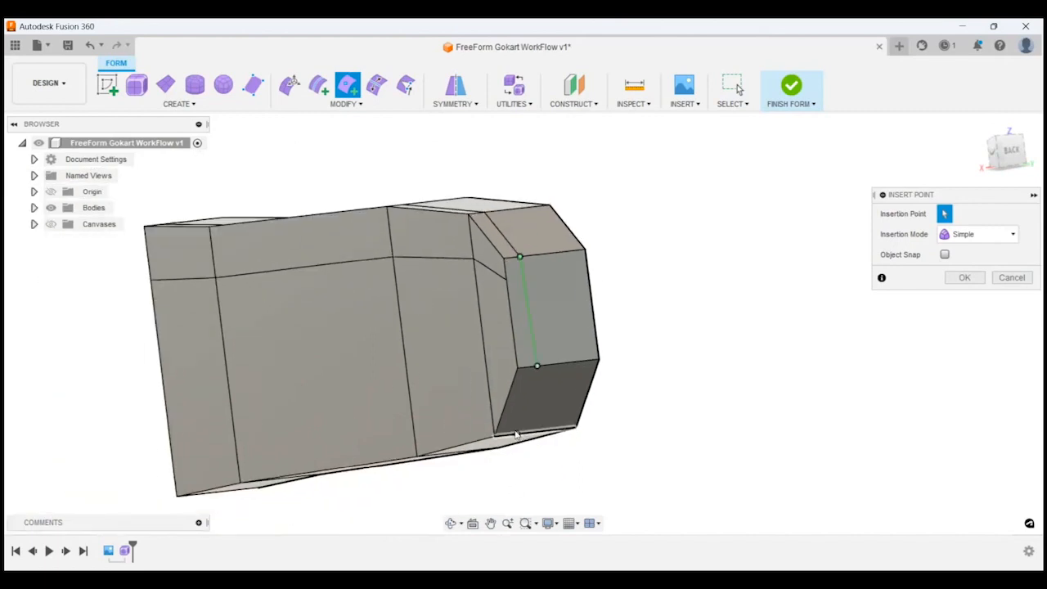
pyautogui.keyDown('shift'); pyautogui.moveTo(598, 435); pyautogui.dragTo(605, 385, button='middle'); pyautogui.keyUp('shift')
pyautogui.click(488, 367)
pyautogui.keyDown('shift'); pyautogui.moveTo(518, 351); pyautogui.dragTo(804, 324, button='middle'); pyautogui.keyUp('shift')
pyautogui.click(965, 277)
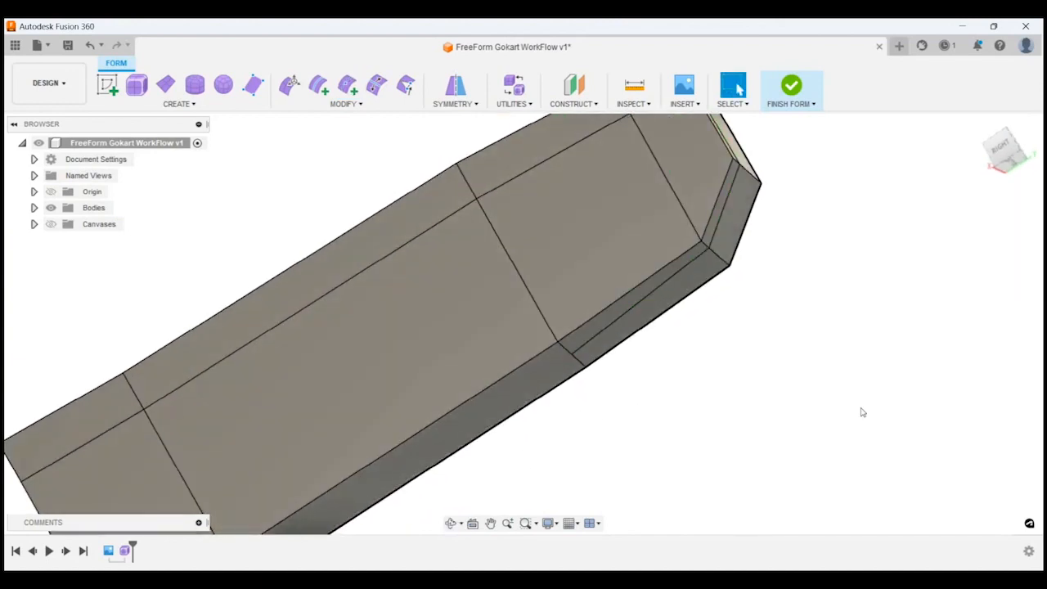
pyautogui.scroll(-3, 867, 412)
pyautogui.keyDown('shift'); pyautogui.moveTo(872, 412); pyautogui.dragTo(642, 355, button='middle'); pyautogui.keyUp('shift')
pyautogui.scroll(4, 634, 327)
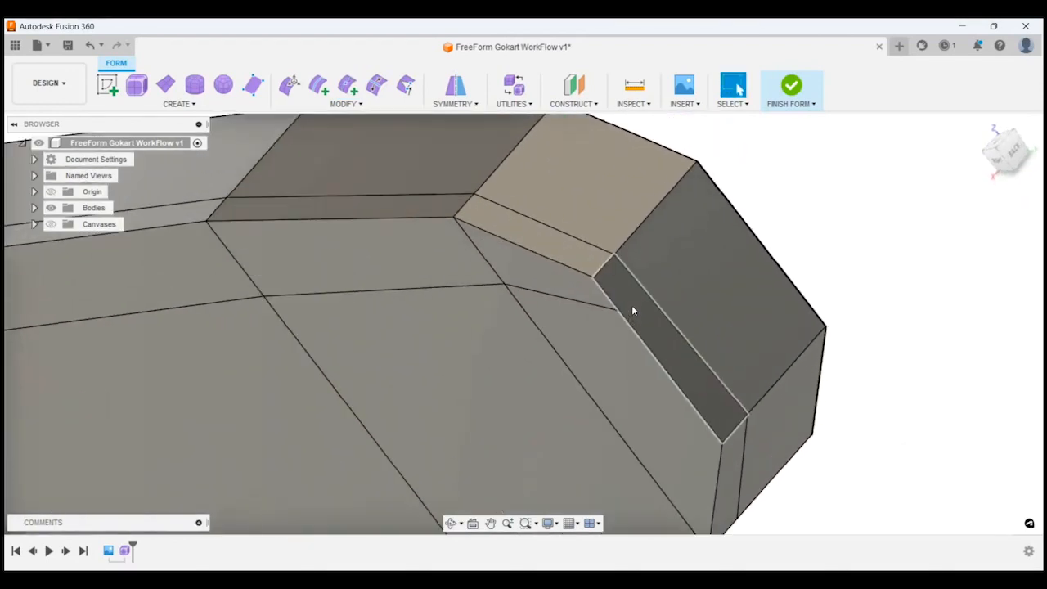
pyautogui.scroll(2, 631, 311)
pyautogui.click(347, 84)
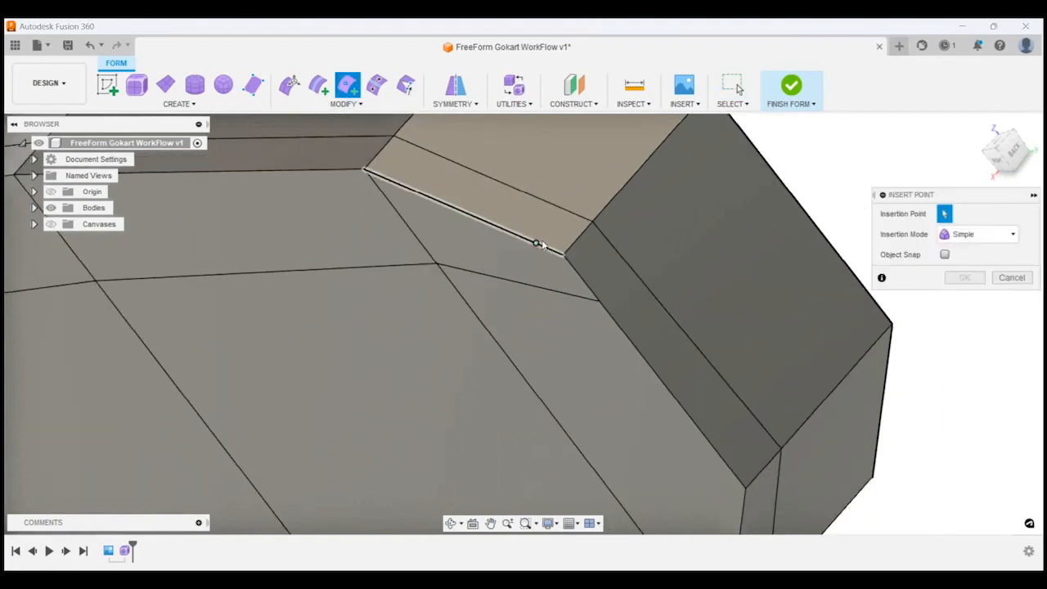
pyautogui.moveTo(556, 297)
pyautogui.keyDown('shift'); pyautogui.mouseDown(button='middle')
pyautogui.moveTo(603, 252)
pyautogui.moveTo(558, 248)
pyautogui.moveTo(533, 288)
pyautogui.moveTo(573, 309)
pyautogui.mouseUp(button='middle'); pyautogui.keyUp('shift')
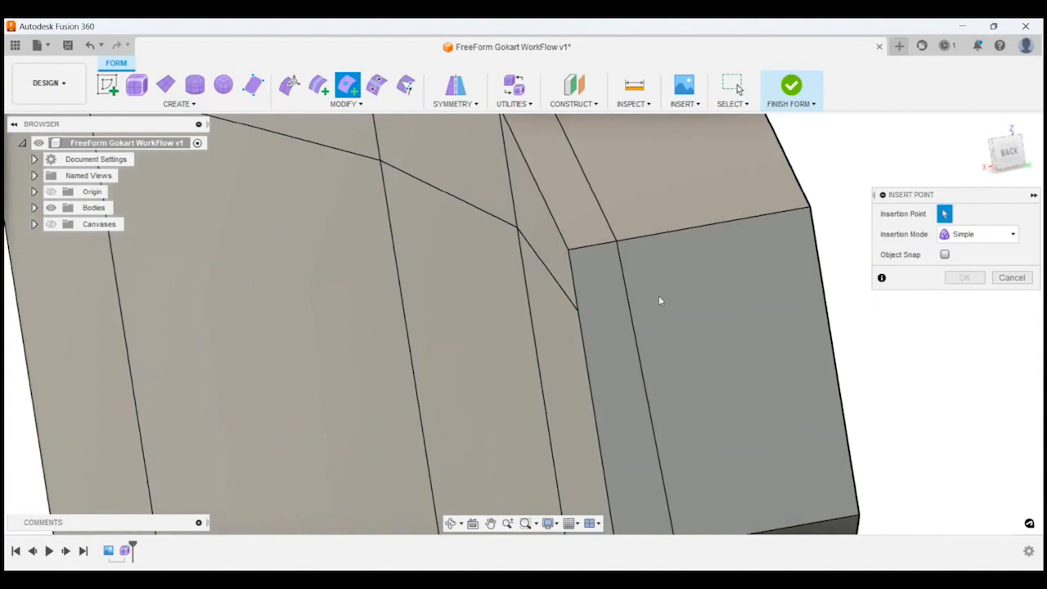
pyautogui.keyDown('shift'); pyautogui.moveTo(659, 301); pyautogui.dragTo(619, 283, button='middle'); pyautogui.keyUp('shift')
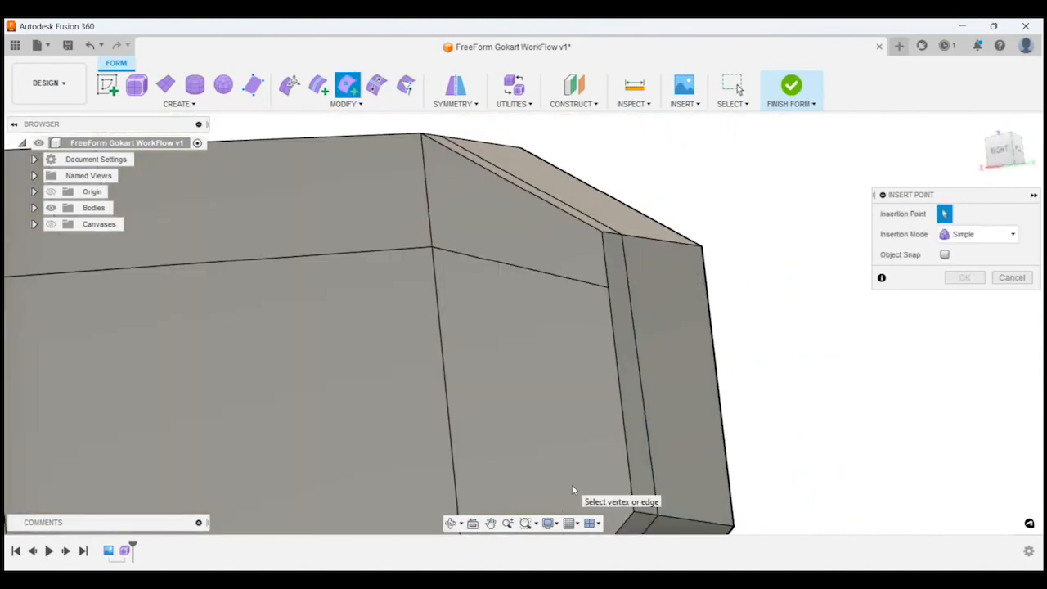
pyautogui.press('Escape')
# Step: Delete the frontmost segment of the inserted edge on the side pod's outer side face
pyautogui.click(554, 278)
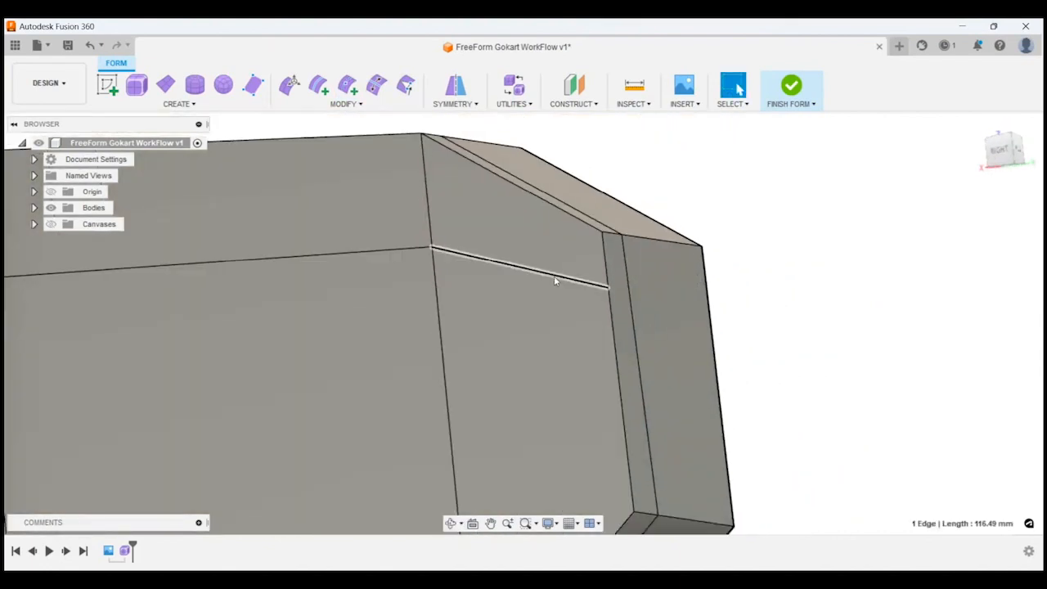
pyautogui.keyDown('shift'); pyautogui.moveTo(555, 281); pyautogui.dragTo(491, 285, button='middle'); pyautogui.keyUp('shift')
pyautogui.click(491, 285)
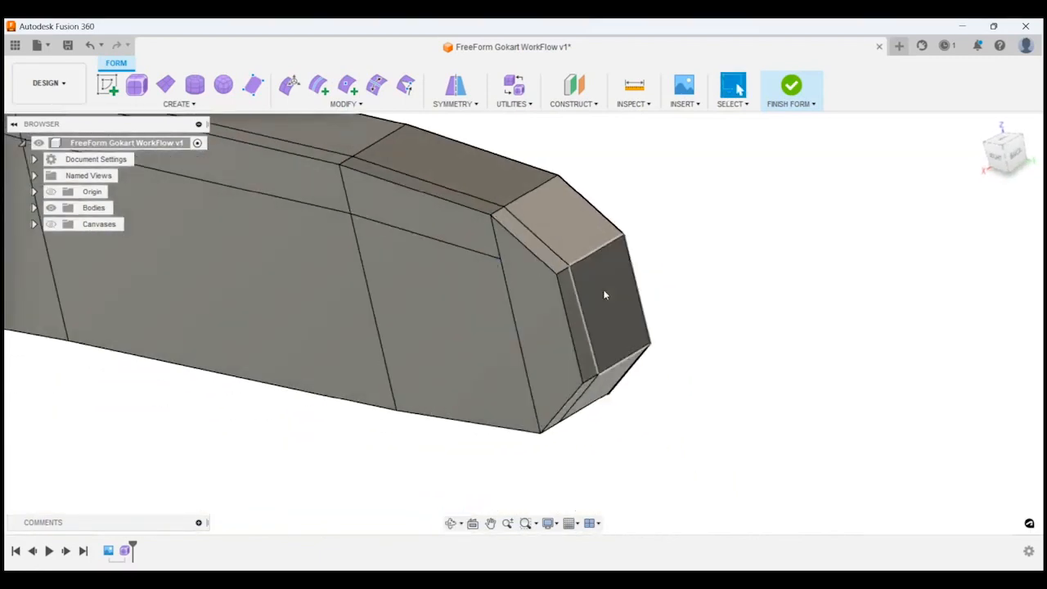
# Step: Examine the side pod's front end, upper crease and overall shape in smooth display from the back and right side
pyautogui.keyDown('shift'); pyautogui.moveTo(570, 328); pyautogui.dragTo(602, 267, button='middle'); pyautogui.keyUp('shift')
pyautogui.hotkey('alt', '3')
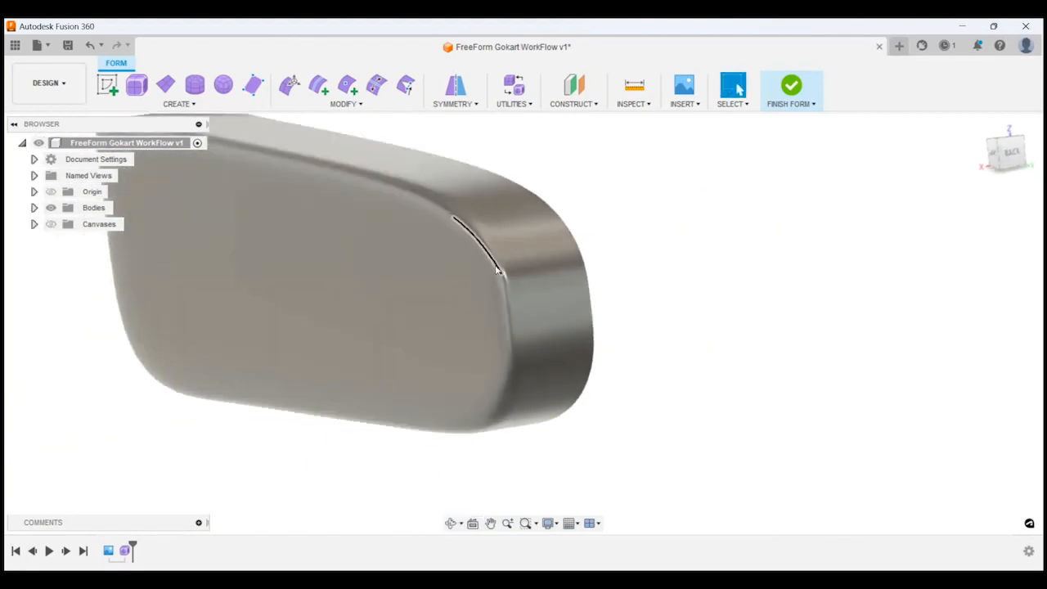
pyautogui.scroll(3, 512, 286)
pyautogui.keyDown('shift'); pyautogui.moveTo(517, 293); pyautogui.dragTo(603, 325, button='middle'); pyautogui.keyUp('shift')
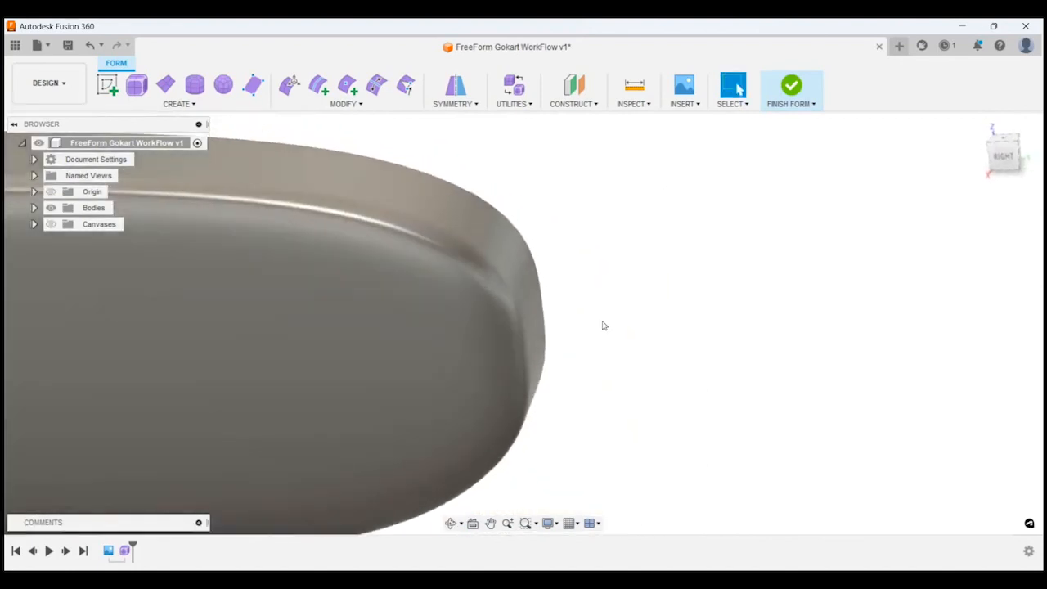
pyautogui.scroll(-5, 605, 321)
pyautogui.keyDown('shift'); pyautogui.moveTo(402, 298); pyautogui.dragTo(503, 327, button='middle'); pyautogui.keyUp('shift')
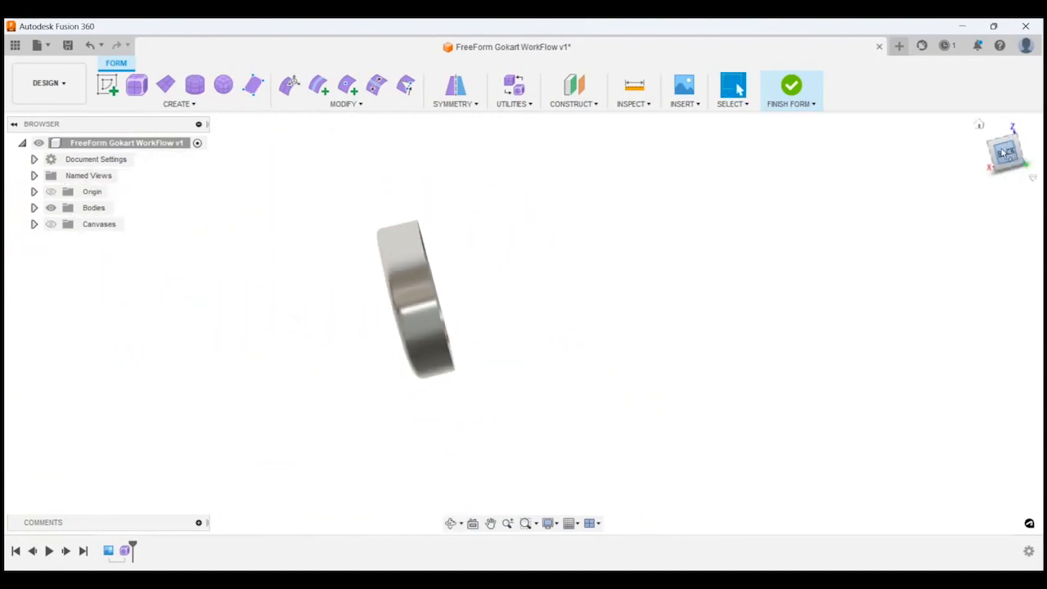
pyautogui.click(1004, 153)
pyautogui.scroll(4, 470, 327)
pyautogui.keyDown('shift'); pyautogui.moveTo(428, 322); pyautogui.dragTo(428, 311, button='middle'); pyautogui.keyUp('shift')
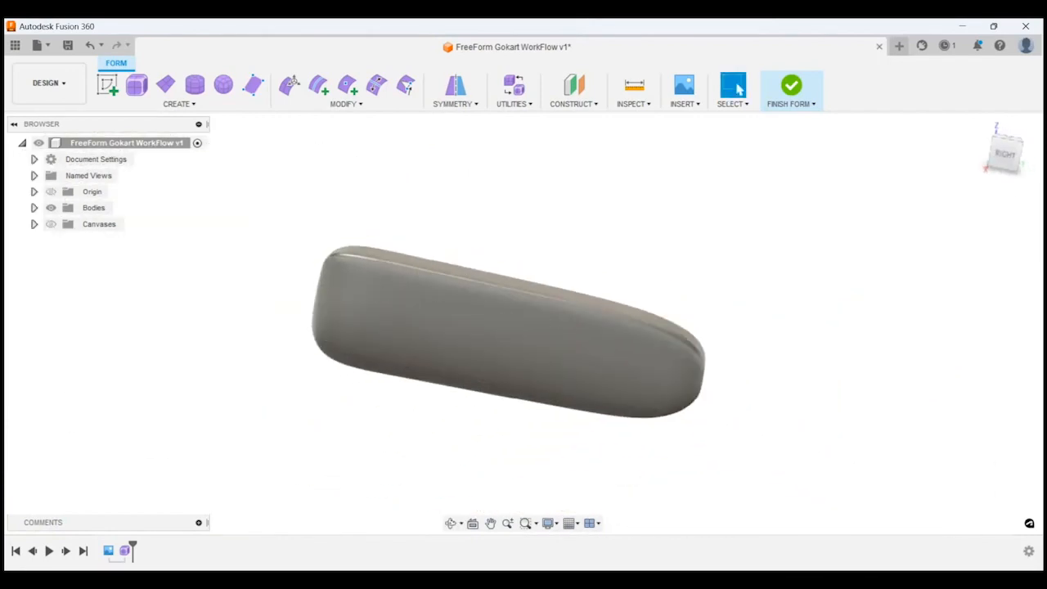
pyautogui.click(1006, 156)
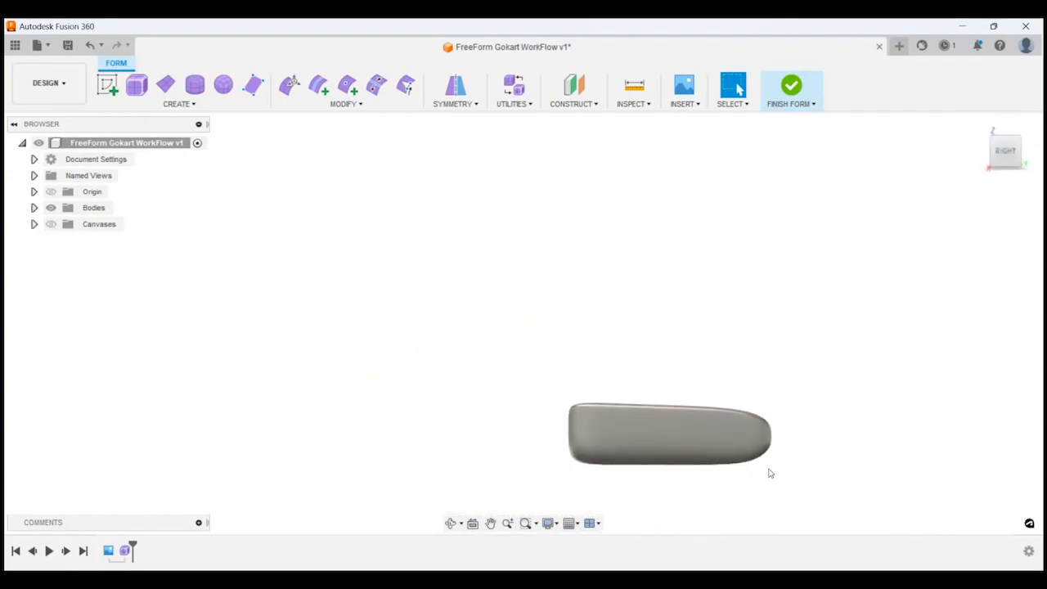
# Step: In box display, insert points to continue the upper inserted edge down the side pod's rear face to its bottom edge
pyautogui.hotkey('alt', '1')
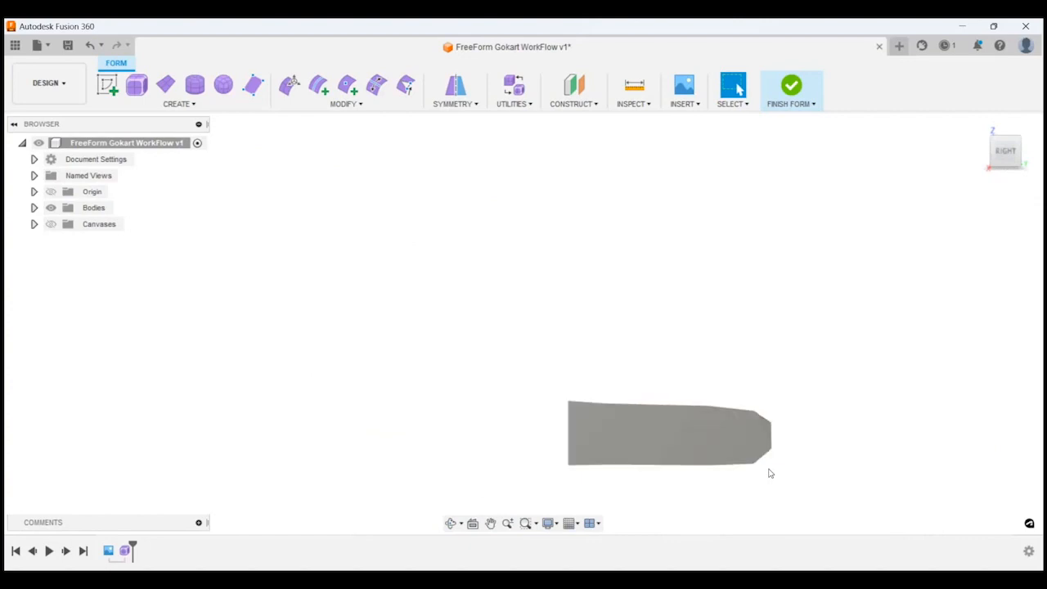
pyautogui.keyDown('shift'); pyautogui.moveTo(769, 471); pyautogui.dragTo(758, 454, button='middle'); pyautogui.keyUp('shift')
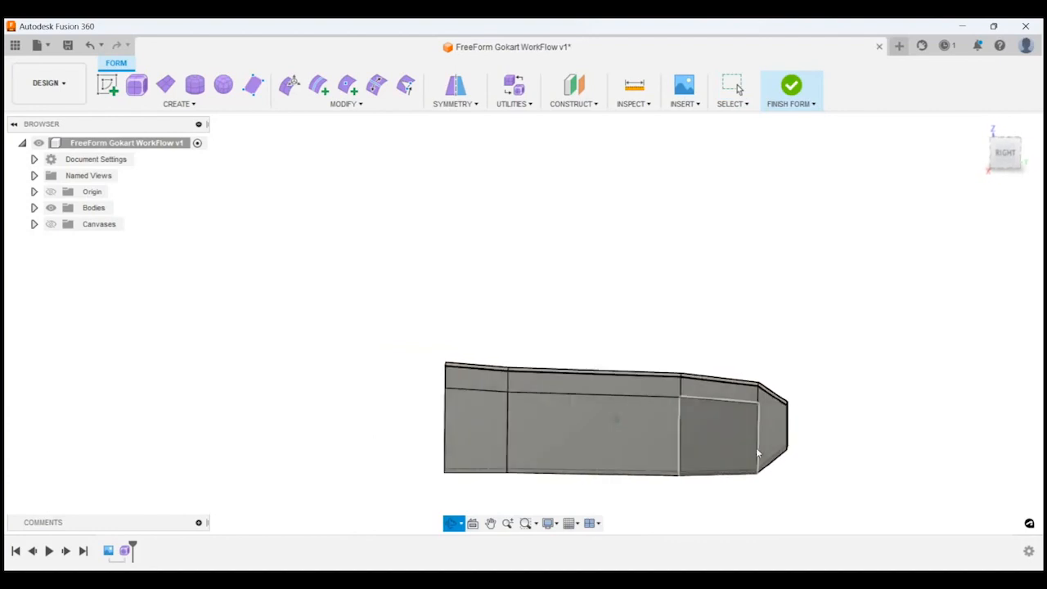
pyautogui.scroll(4, 565, 450)
pyautogui.keyDown('shift'); pyautogui.moveTo(559, 446); pyautogui.dragTo(532, 153, button='middle'); pyautogui.keyUp('shift')
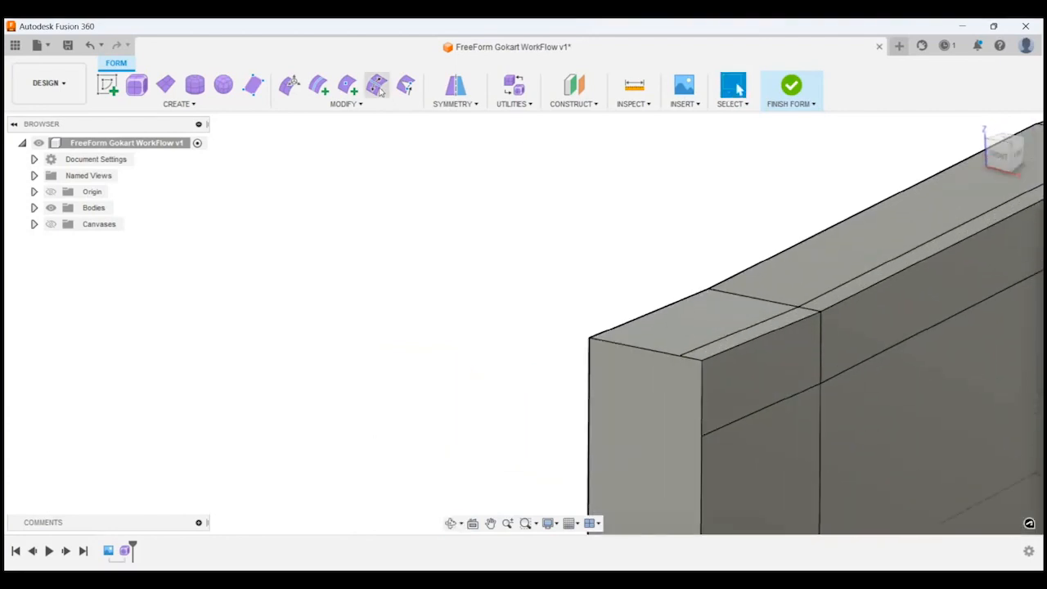
pyautogui.click(348, 85)
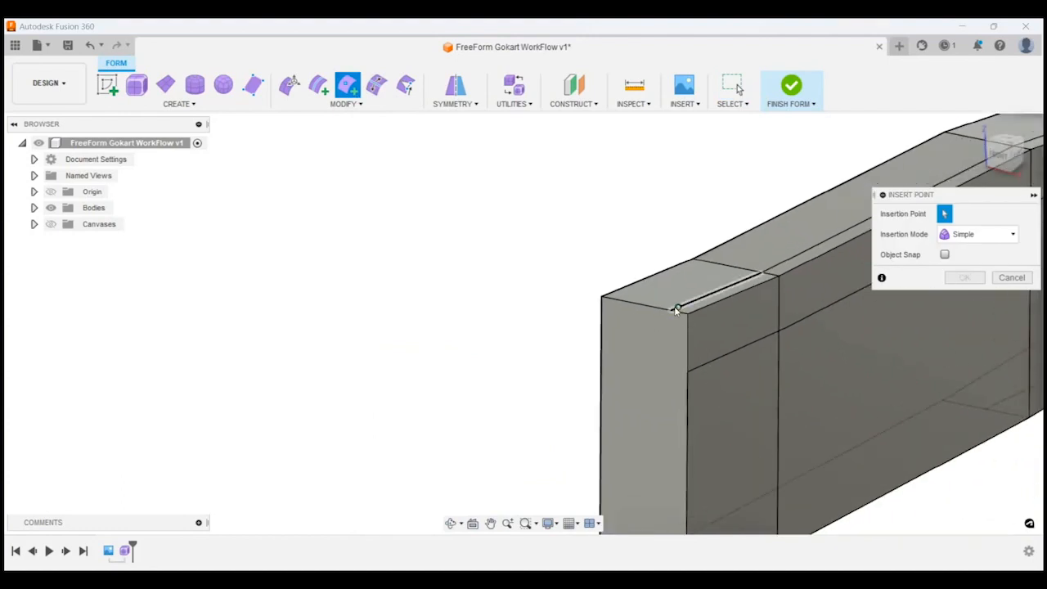
pyautogui.scroll(-3, 769, 260)
pyautogui.scroll(2, 711, 364)
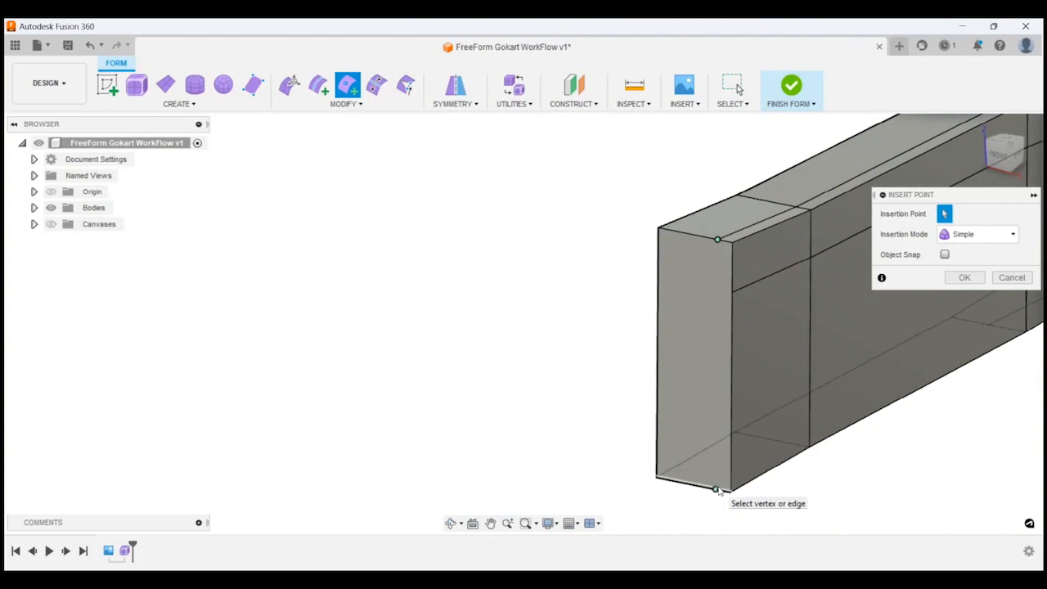
pyautogui.click(717, 489)
pyautogui.scroll(-3, 728, 291)
pyautogui.keyDown('shift'); pyautogui.moveTo(730, 290); pyautogui.dragTo(760, 315, button='middle'); pyautogui.keyUp('shift')
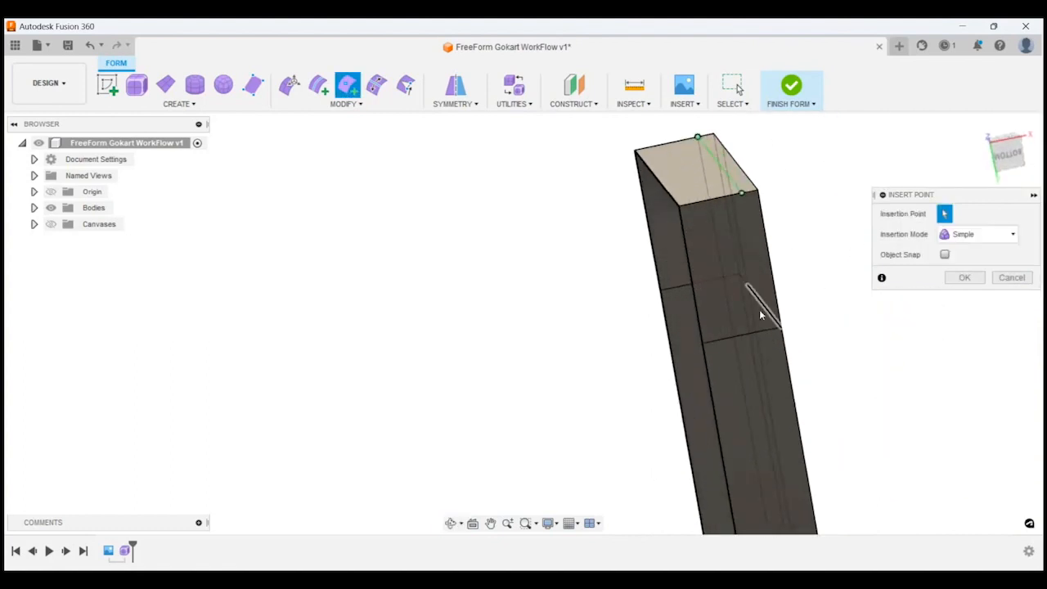
# Step: Insert points along the side pod's underside to connect the rear-face edge with the existing underside edge coming from the nose
pyautogui.click(1004, 155)
pyautogui.scroll(5, 814, 405)
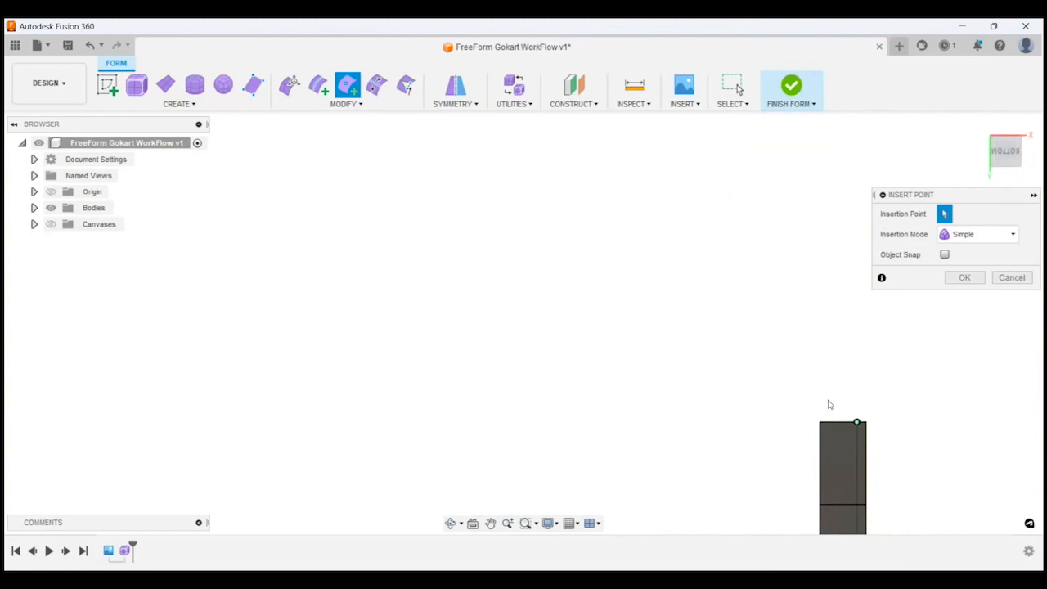
pyautogui.click(858, 486)
pyautogui.scroll(-2, 821, 153)
pyautogui.scroll(4, 835, 196)
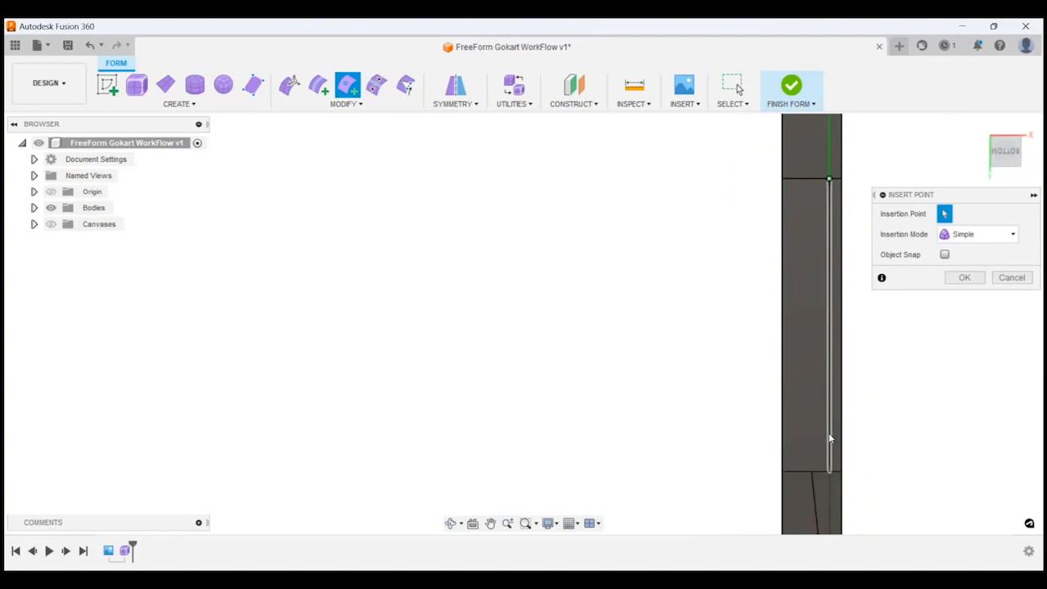
pyautogui.scroll(-1, 803, 283)
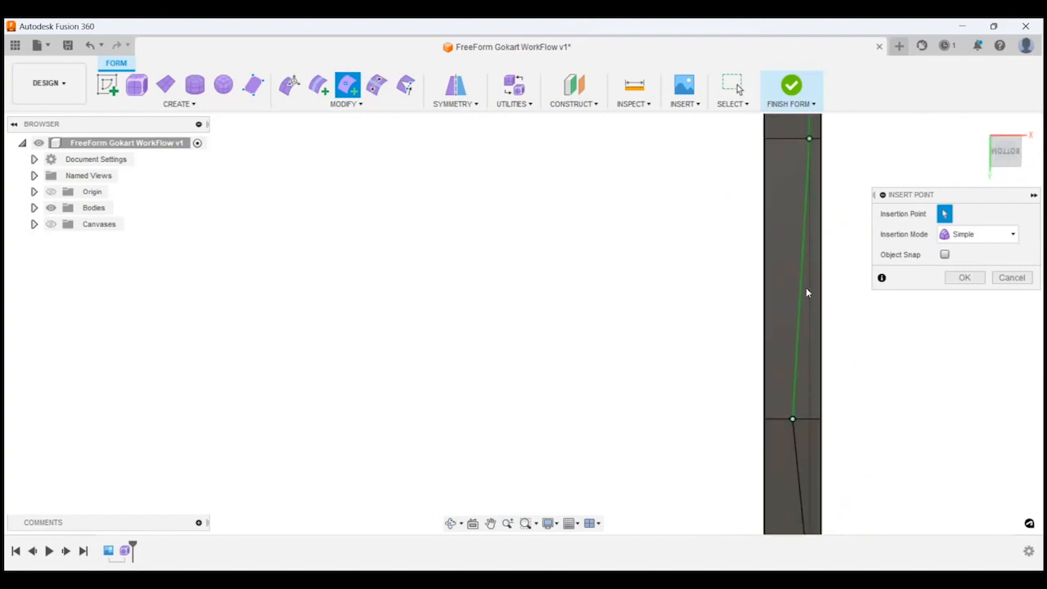
pyautogui.click(955, 280)
pyautogui.scroll(-1, 890, 393)
# Step: Move the vertex where the new underside edge meets the first cross edge from the rear about 26 mm inward across the underside
pyautogui.keyDown('shift'); pyautogui.moveTo(894, 365); pyautogui.dragTo(842, 420, button='middle'); pyautogui.keyUp('shift')
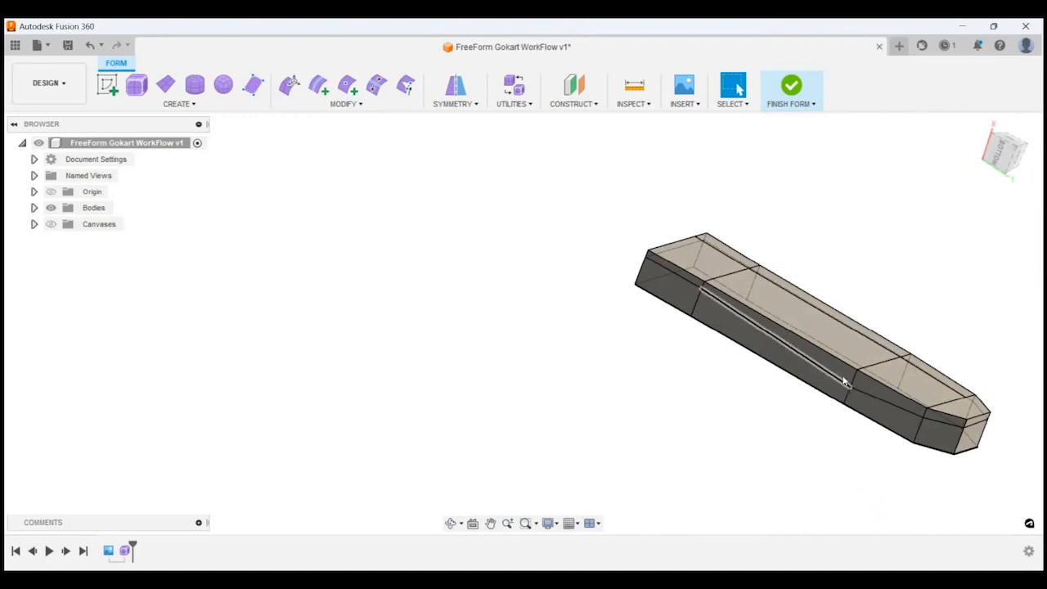
pyautogui.scroll(1, 855, 380)
pyautogui.keyDown('shift'); pyautogui.moveTo(861, 389); pyautogui.dragTo(806, 332, button='middle'); pyautogui.keyUp('shift')
pyautogui.scroll(2, 605, 235)
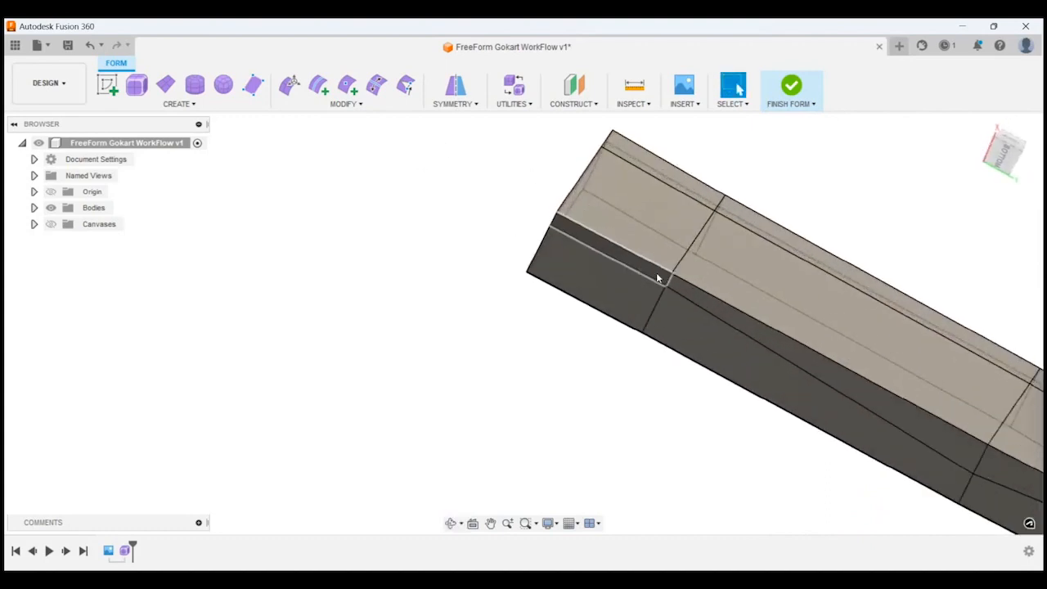
pyautogui.scroll(3, 657, 278)
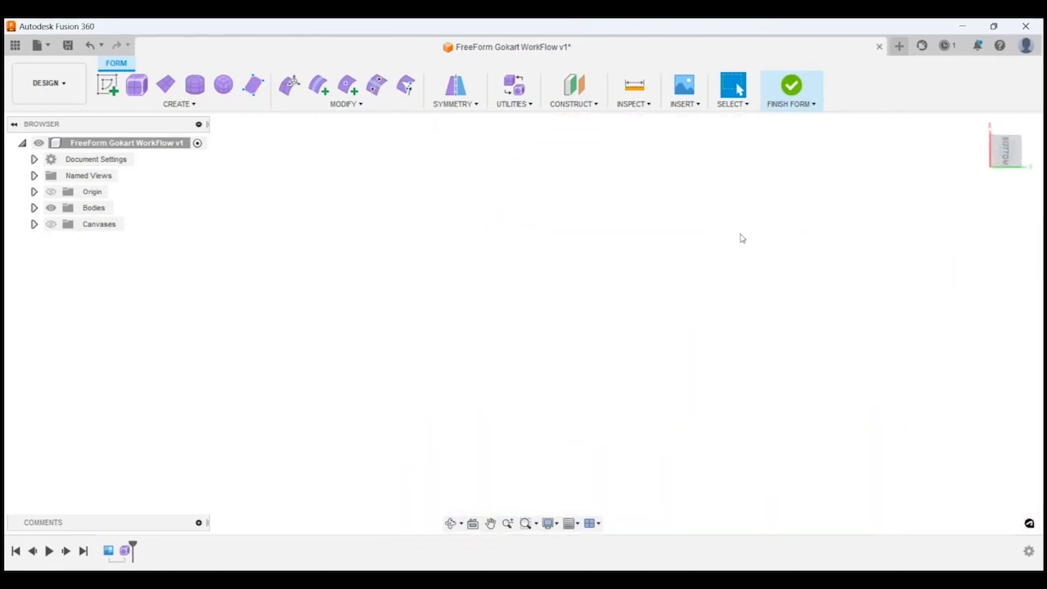
pyautogui.scroll(-3, 742, 238)
pyautogui.scroll(3, 724, 343)
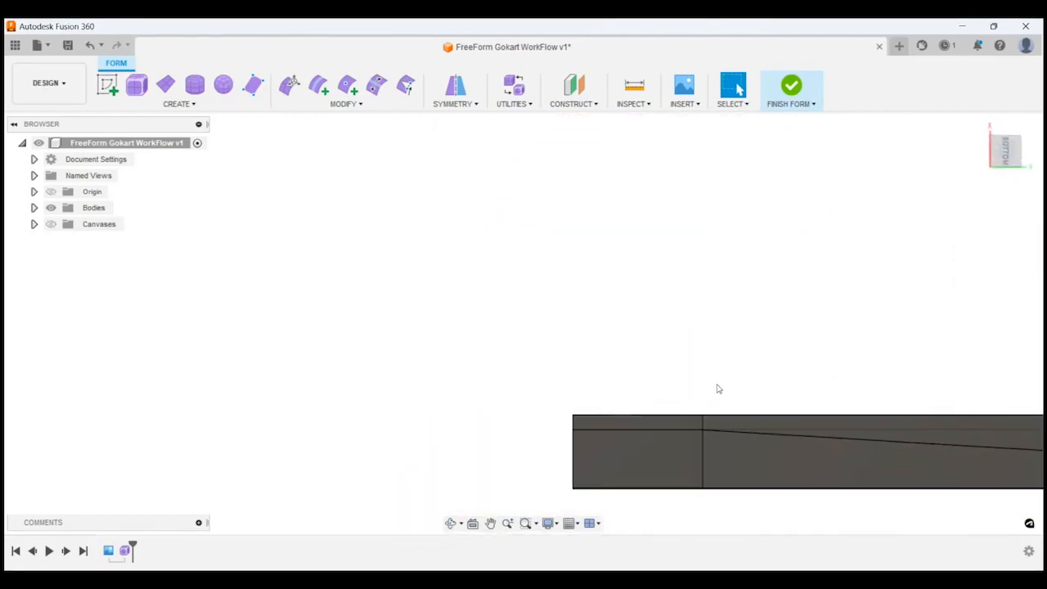
pyautogui.click(703, 430)
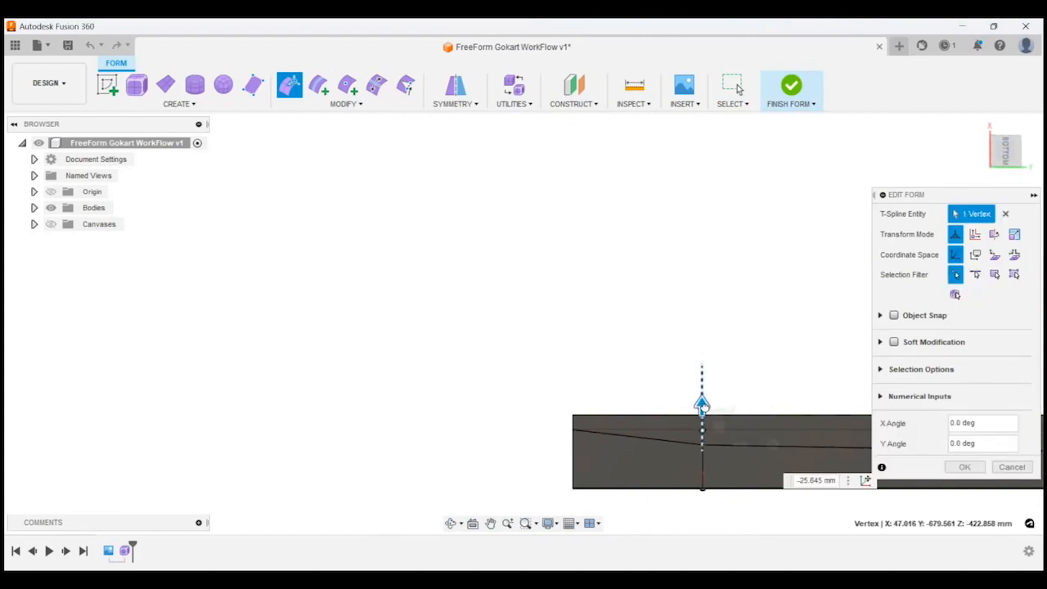
pyautogui.keyDown('shift'); pyautogui.moveTo(711, 276); pyautogui.dragTo(745, 413, button='middle'); pyautogui.keyUp('shift')
pyautogui.scroll(-5, 750, 442)
pyautogui.scroll(2, 783, 412)
pyautogui.scroll(3, 783, 355)
pyautogui.scroll(-2, 587, 309)
pyautogui.scroll(3, 586, 308)
pyautogui.keyDown('shift'); pyautogui.moveTo(603, 238); pyautogui.dragTo(503, 367, button='middle'); pyautogui.keyUp('shift')
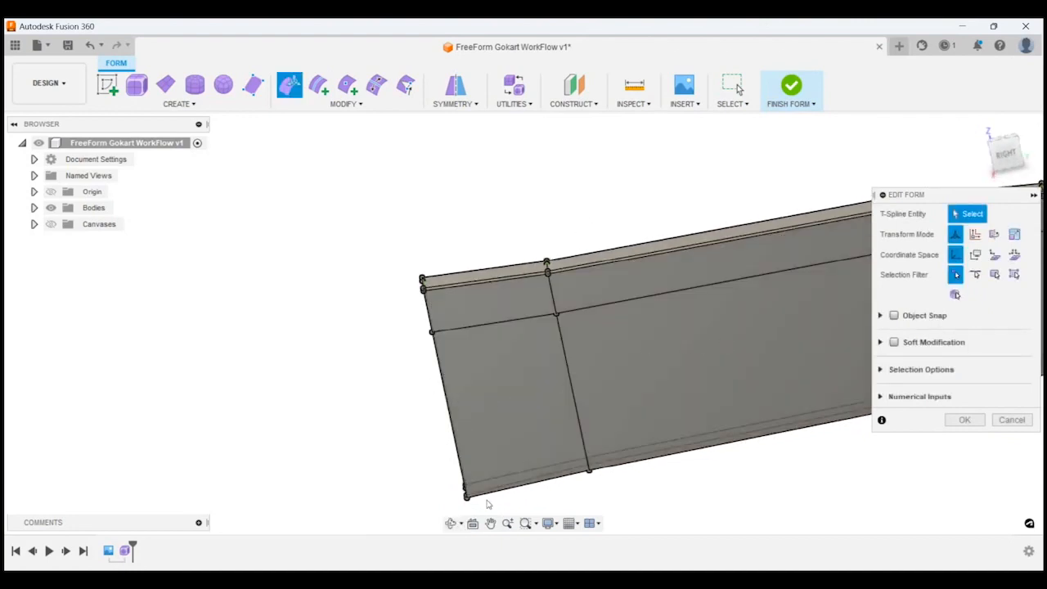
pyautogui.click(1012, 161)
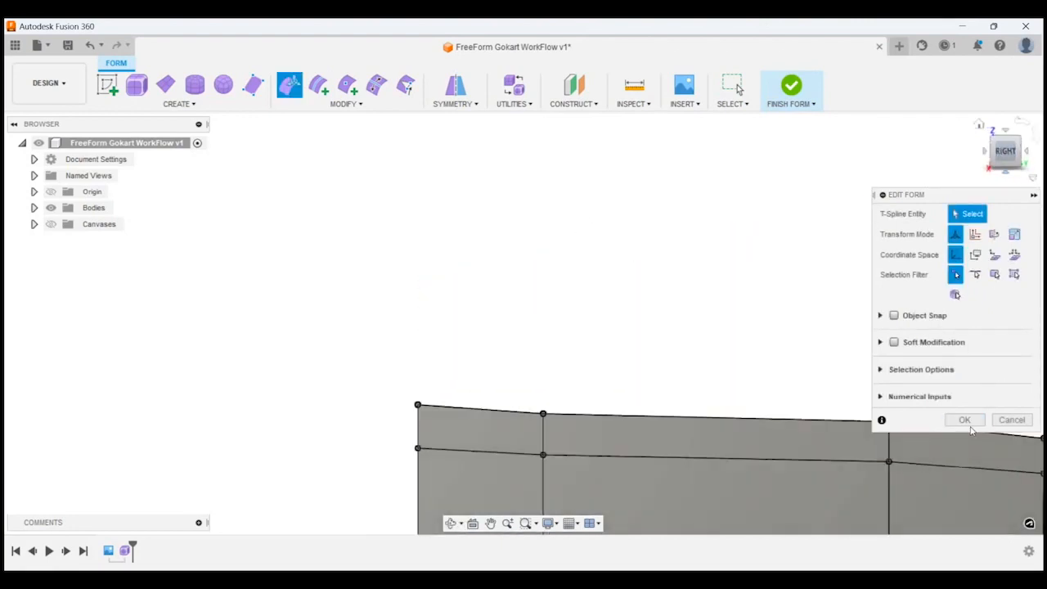
pyautogui.click(966, 420)
# Step: Show the canvases and compare the side pod's rear end with the side-view photo
pyautogui.scroll(-4, 717, 248)
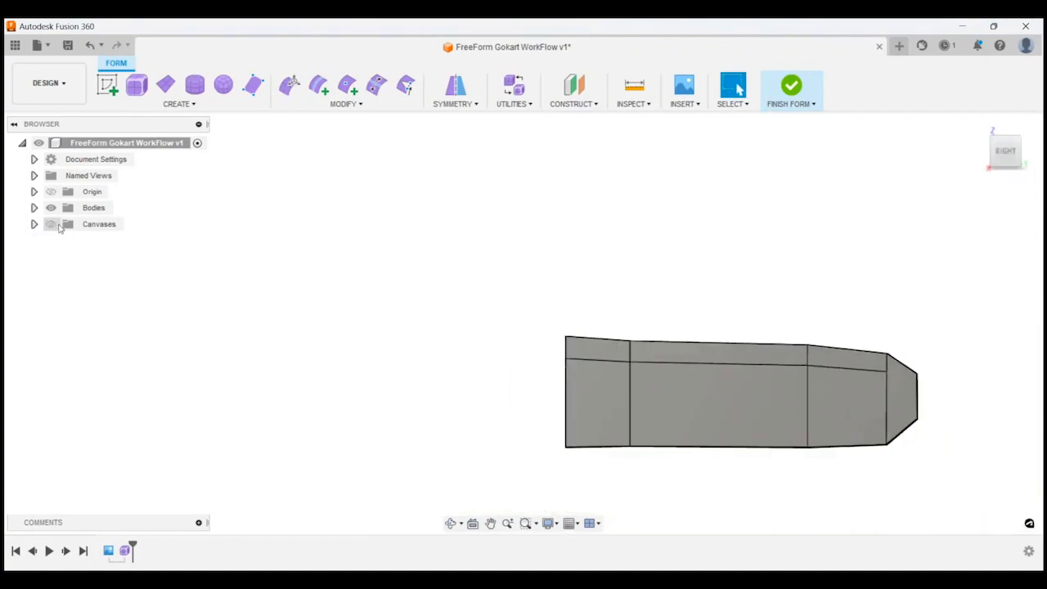
pyautogui.click(52, 225)
pyautogui.scroll(-2, 454, 274)
pyautogui.scroll(8, 392, 233)
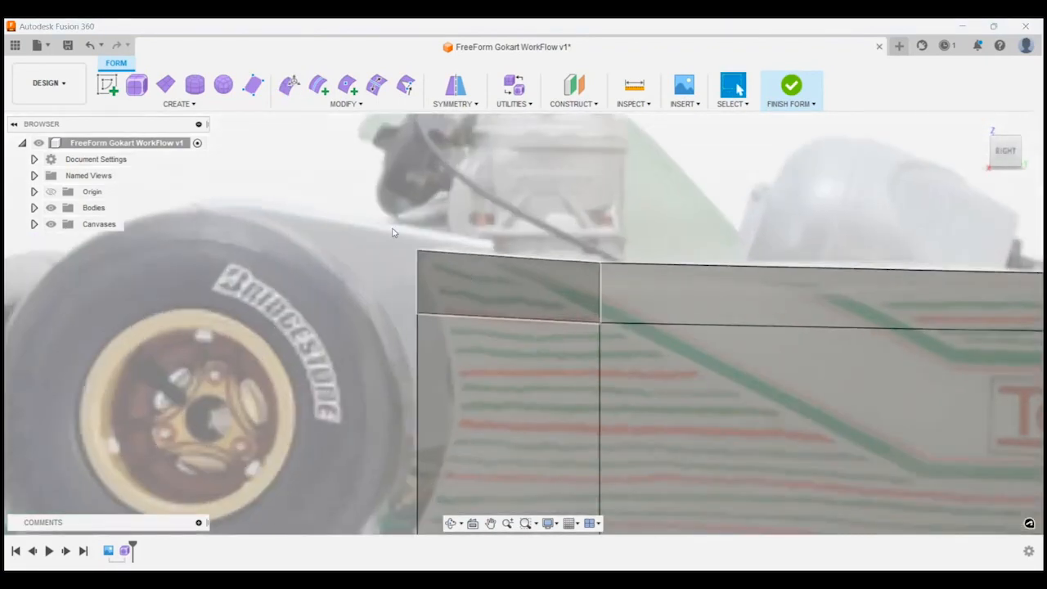
pyautogui.scroll(-3, 422, 250)
pyautogui.scroll(2, 432, 237)
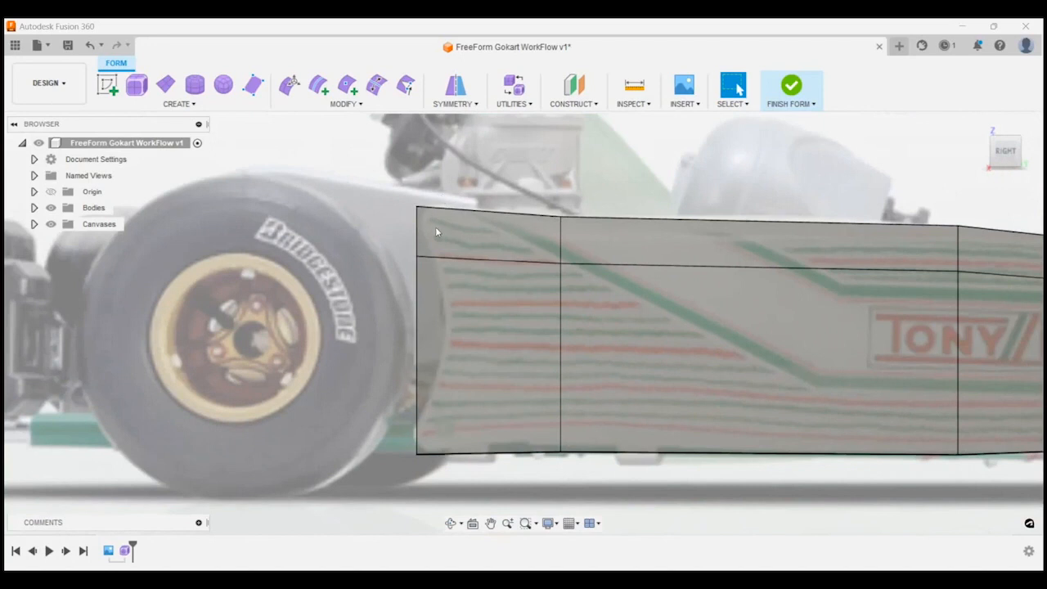
# Step: Examine how the side pod's rear end follows the canvas in smooth display, and return to the right view in box display
pyautogui.keyDown('shift'); pyautogui.moveTo(458, 312); pyautogui.dragTo(484, 292, button='middle'); pyautogui.keyUp('shift')
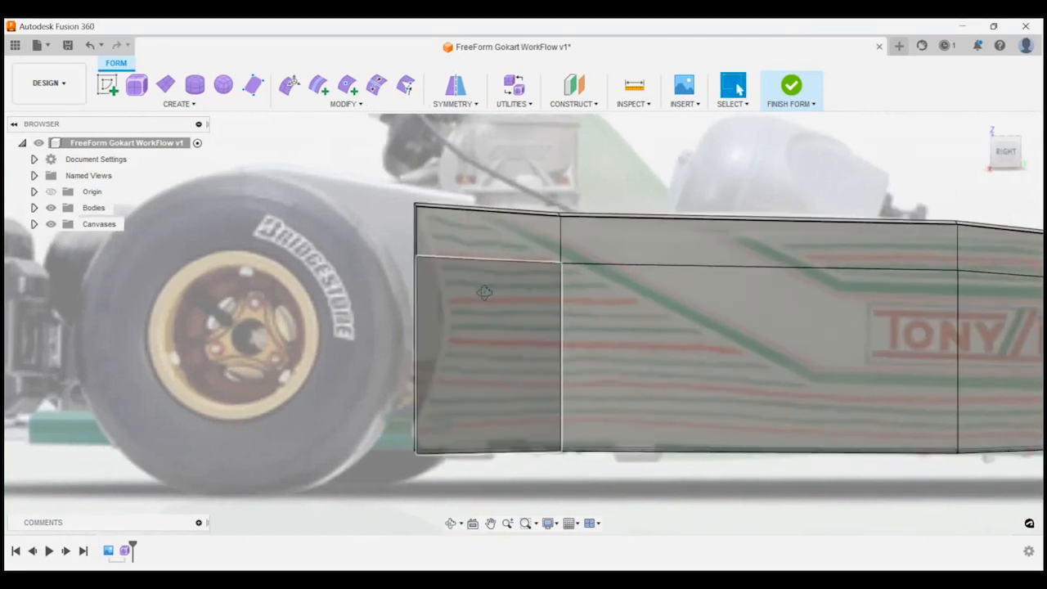
pyautogui.hotkey('alt', '3')
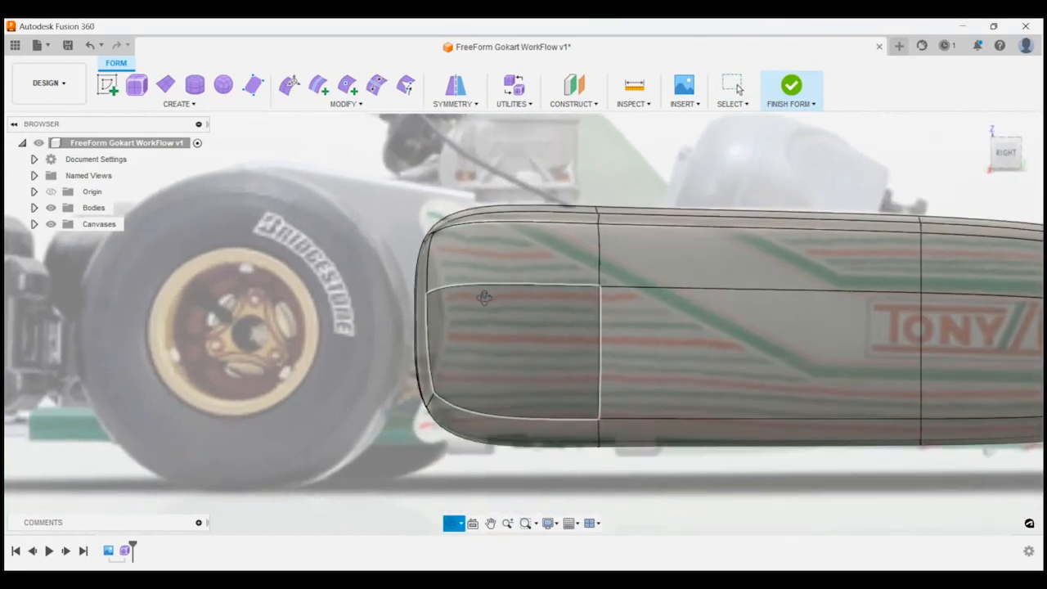
pyautogui.moveTo(484, 222)
pyautogui.keyDown('shift'); pyautogui.mouseDown(button='middle')
pyautogui.moveTo(505, 220)
pyautogui.moveTo(464, 219)
pyautogui.mouseUp(button='middle'); pyautogui.keyUp('shift')
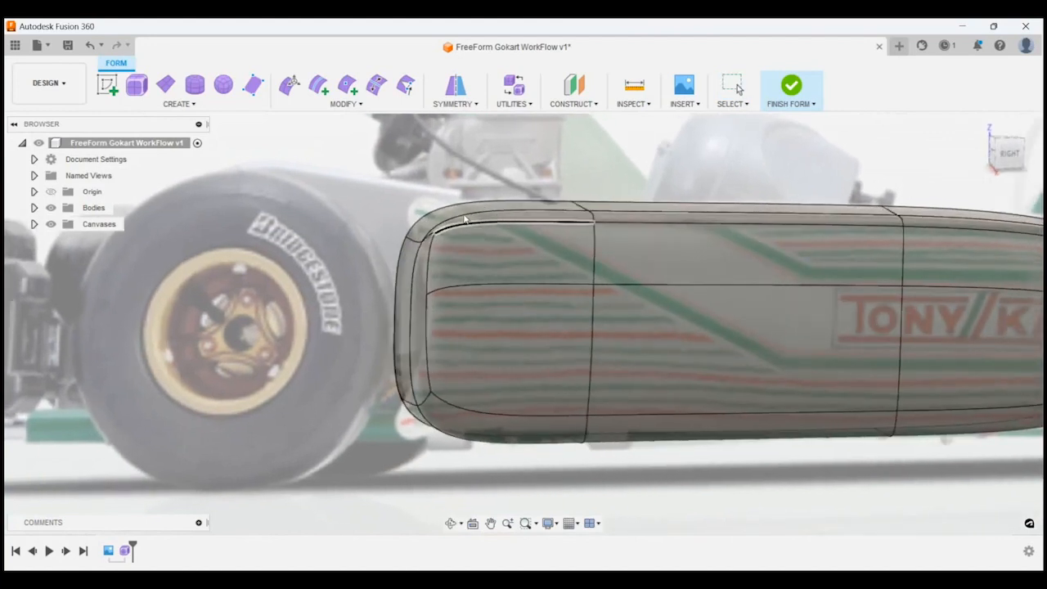
pyautogui.click(1008, 153)
pyautogui.hotkey('alt', '1')
pyautogui.scroll(-3, 573, 197)
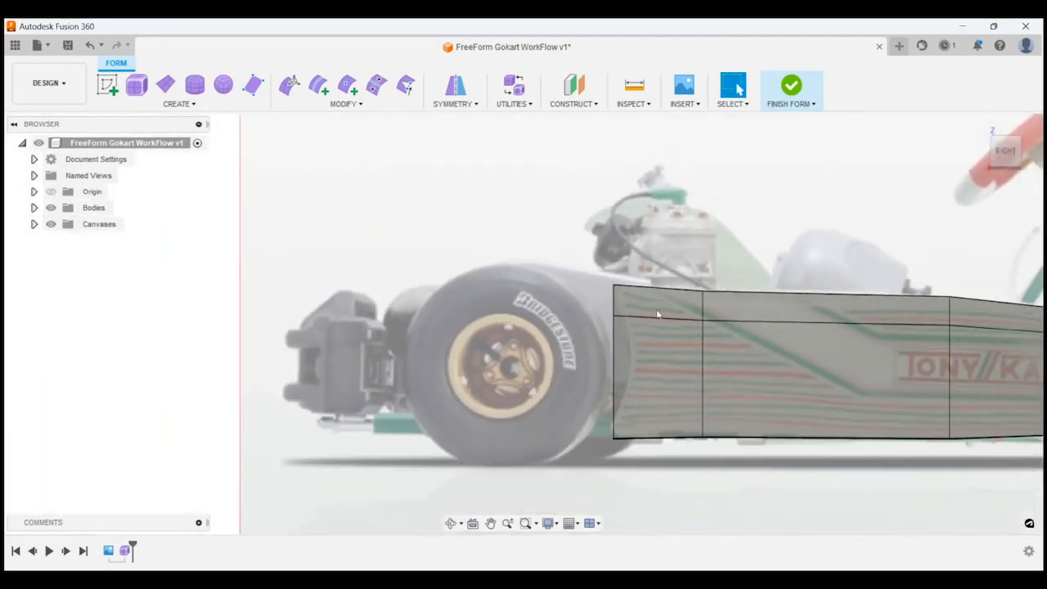
# Step: Insert points at mid-height from the side pod's rear face along its outer side face to the third vertical edge
pyautogui.scroll(1, 688, 362)
pyautogui.scroll(3, 687, 362)
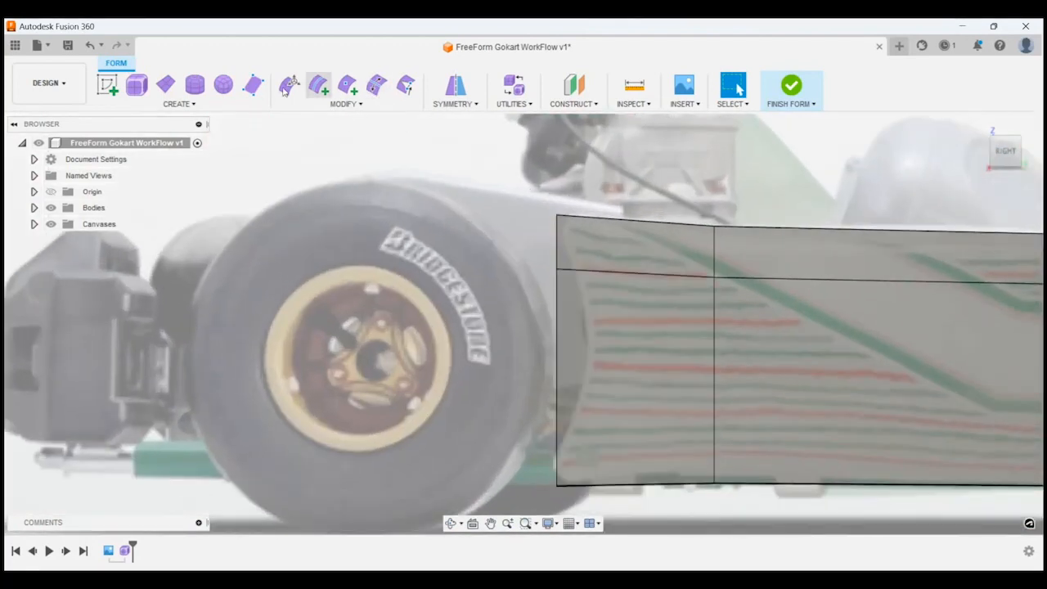
pyautogui.click(347, 85)
pyautogui.keyDown('shift'); pyautogui.moveTo(490, 311); pyautogui.dragTo(538, 329, button='middle'); pyautogui.keyUp('shift')
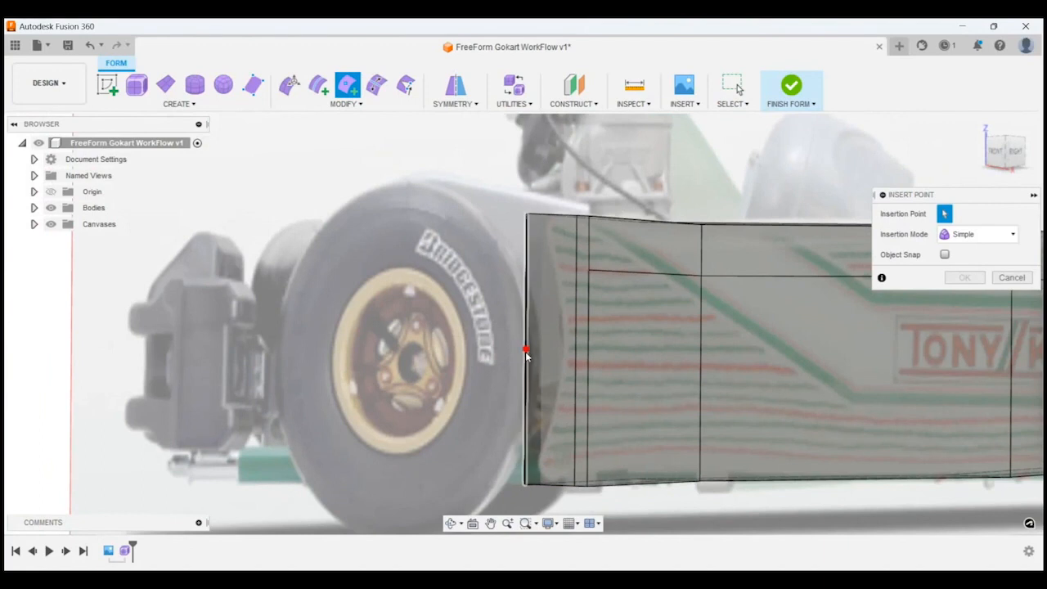
pyautogui.click(575, 351)
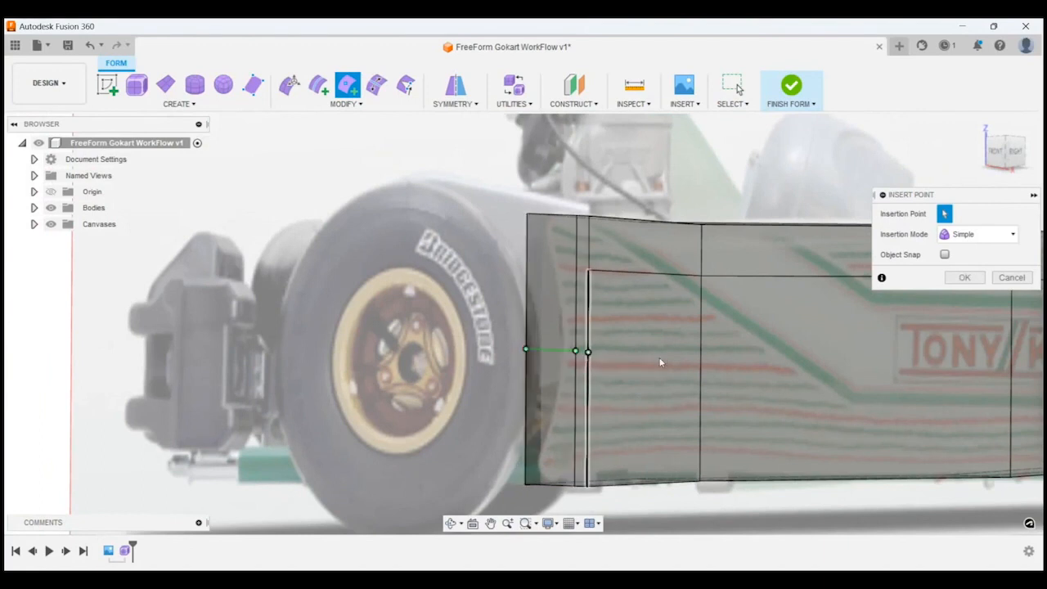
pyautogui.click(700, 361)
pyautogui.scroll(-3, 700, 361)
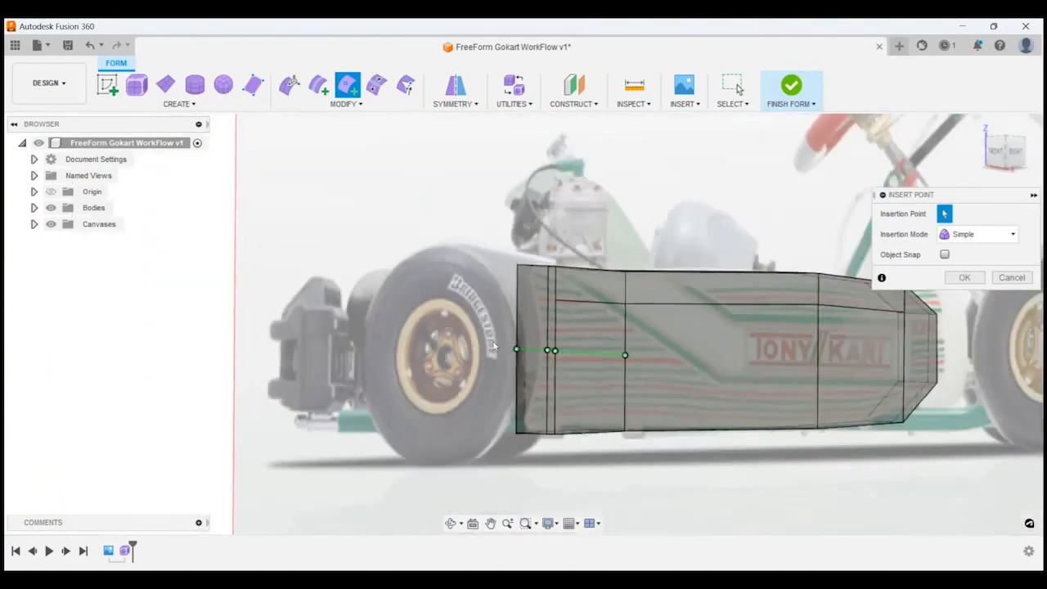
pyautogui.scroll(2, 786, 366)
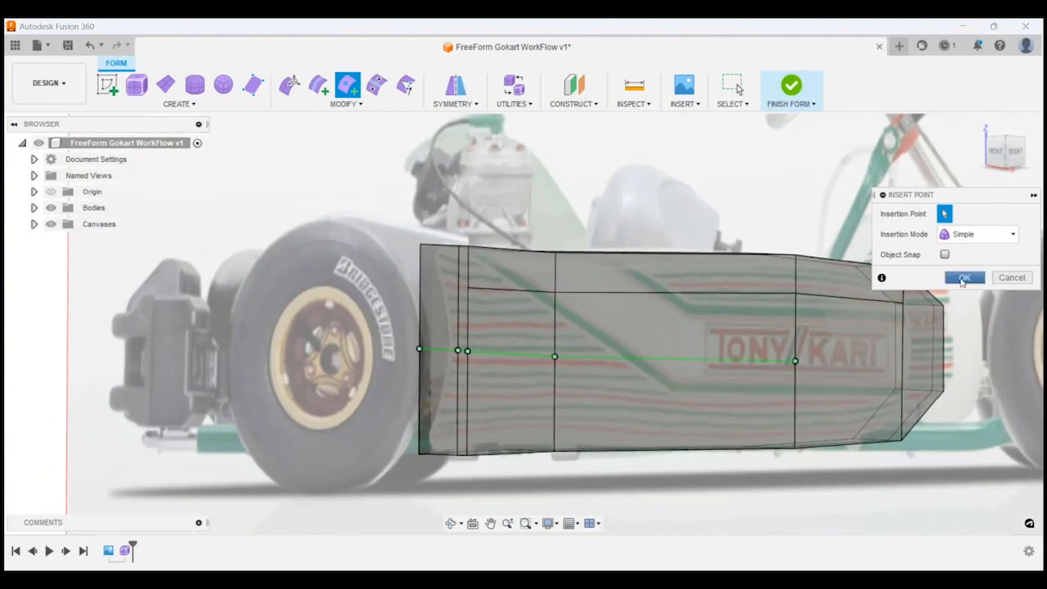
pyautogui.click(962, 280)
# Step: Insert edges on both sides of the new mid-height edge's four segments in Simple mode at location 0.20
pyautogui.keyDown('shift'); pyautogui.moveTo(784, 368); pyautogui.dragTo(724, 383, button='middle'); pyautogui.keyUp('shift')
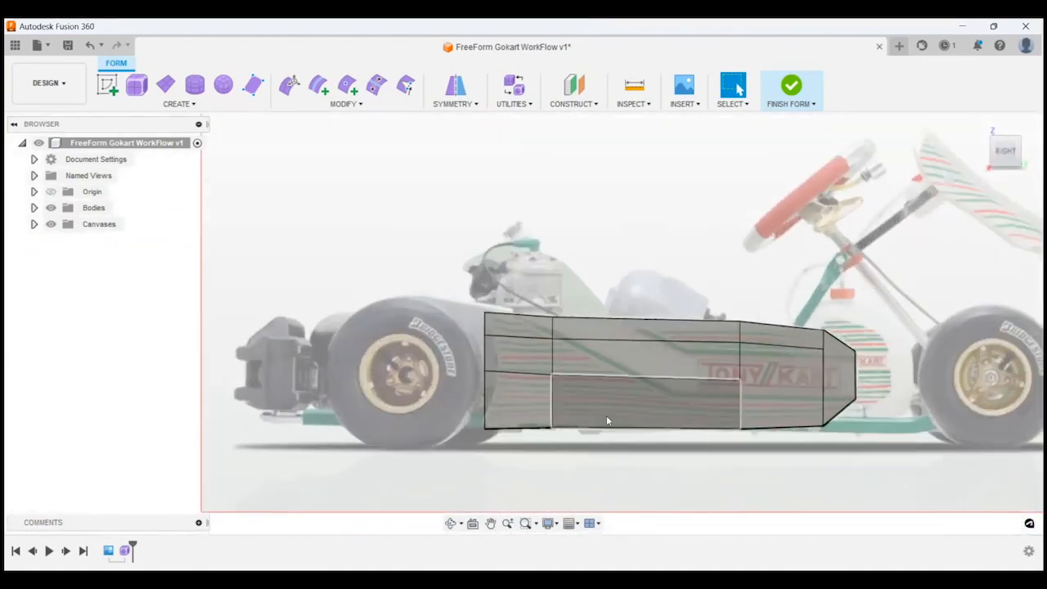
pyautogui.scroll(3, 606, 420)
pyautogui.click(319, 85)
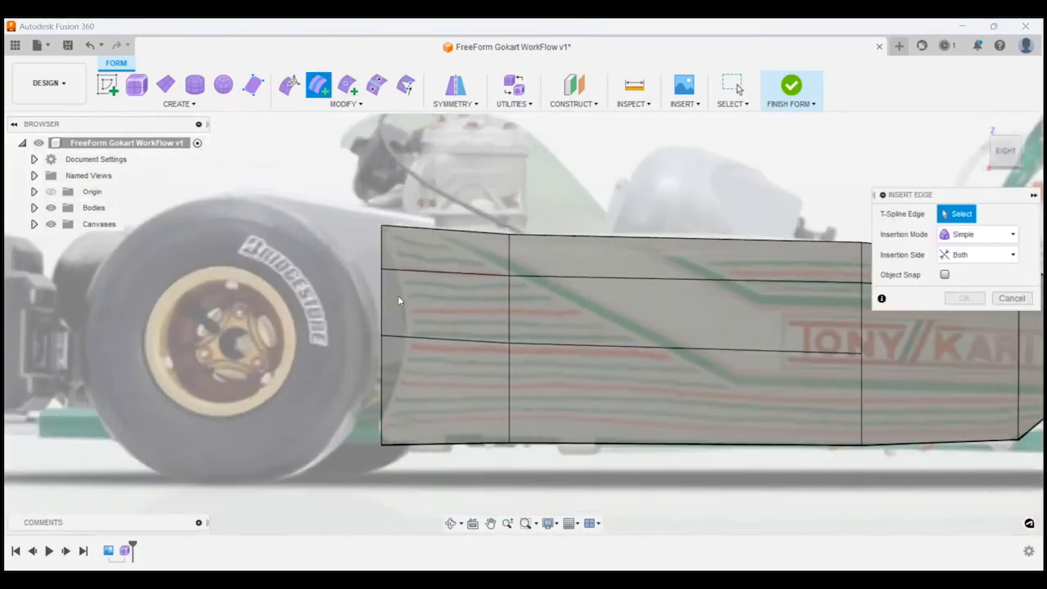
pyautogui.click(432, 339)
pyautogui.keyDown('shift'); pyautogui.moveTo(608, 253); pyautogui.dragTo(736, 304, button='middle'); pyautogui.keyUp('shift')
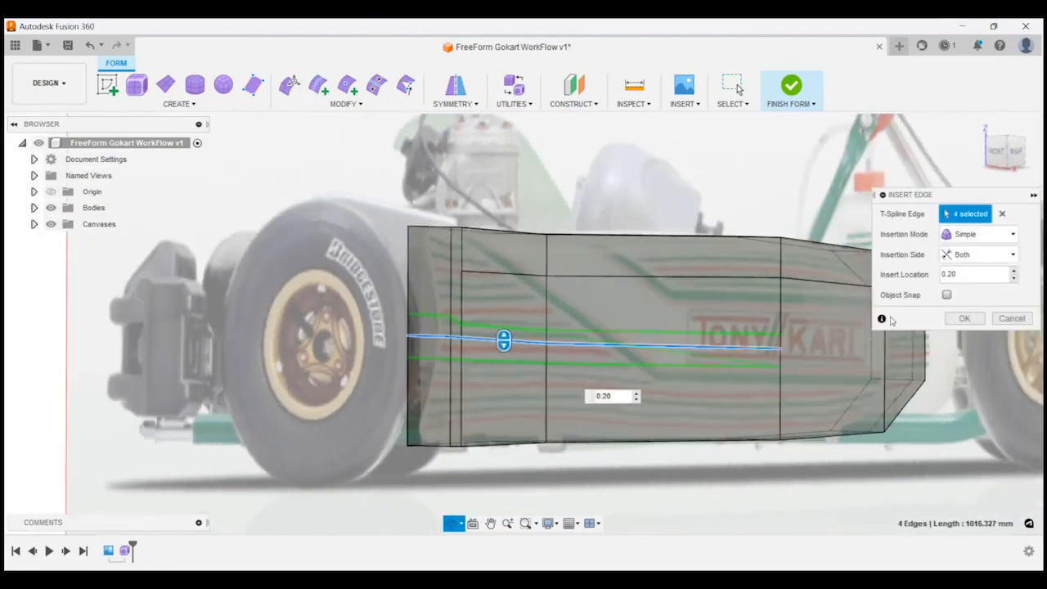
pyautogui.click(965, 318)
# Step: Lower the upper mid-height edge on the side pod's rear face to line up with the adjoining edge at the outer corner
pyautogui.scroll(10, 532, 319)
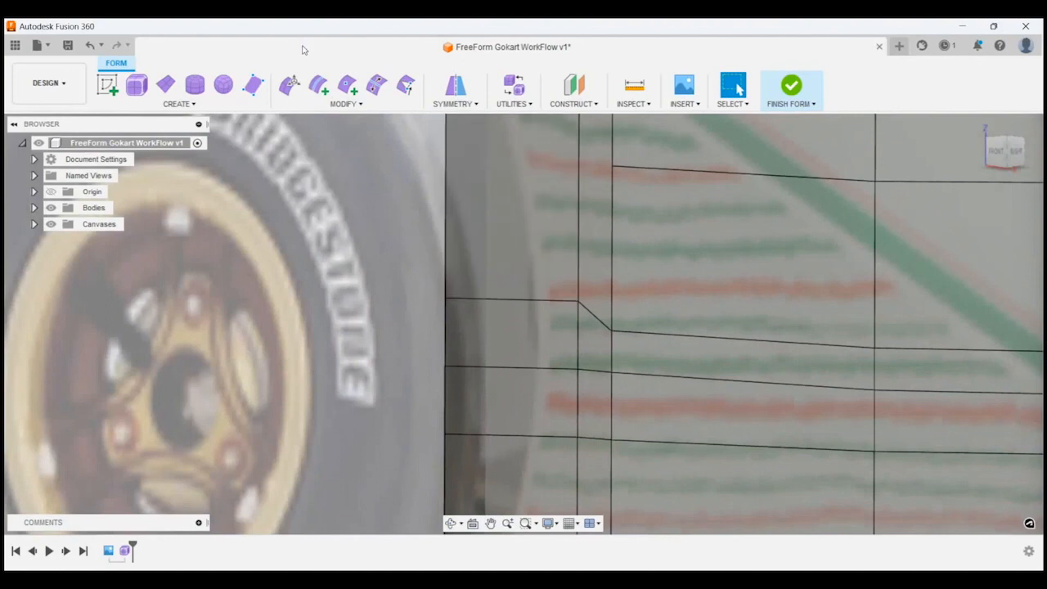
pyautogui.click(289, 84)
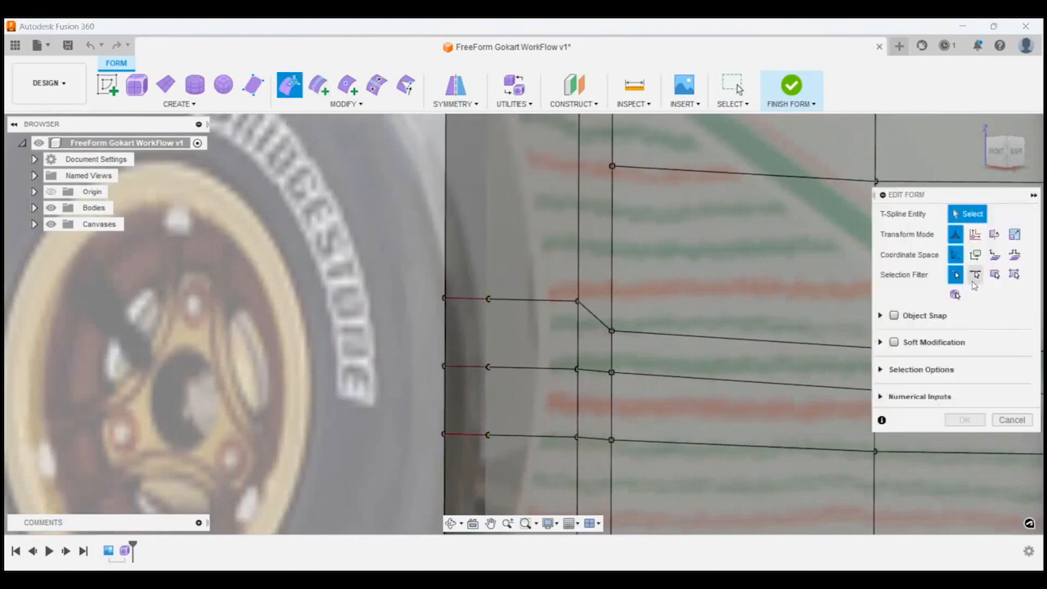
pyautogui.click(976, 275)
pyautogui.click(541, 304)
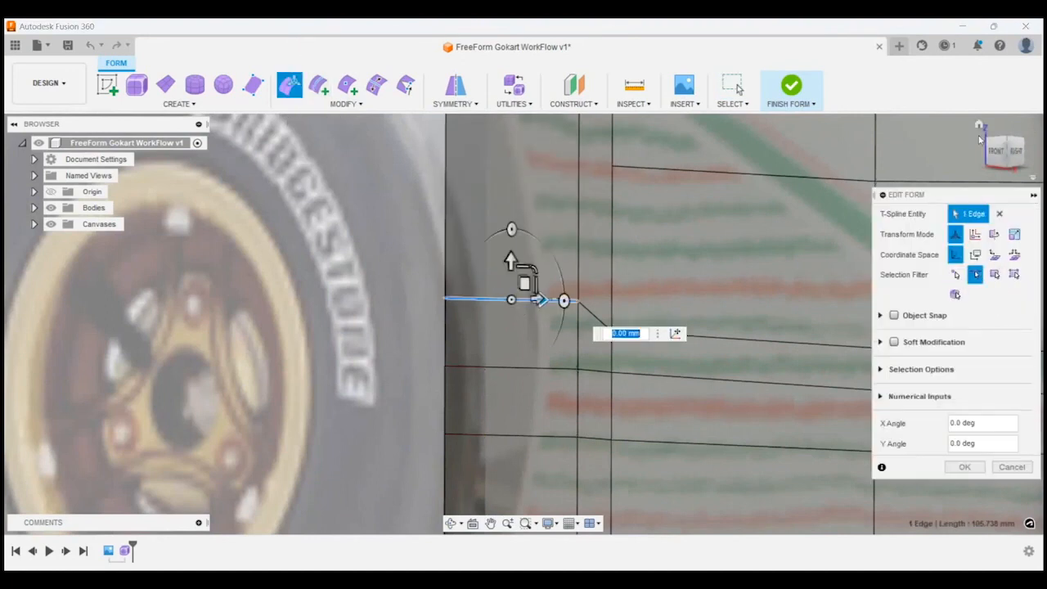
pyautogui.click(996, 152)
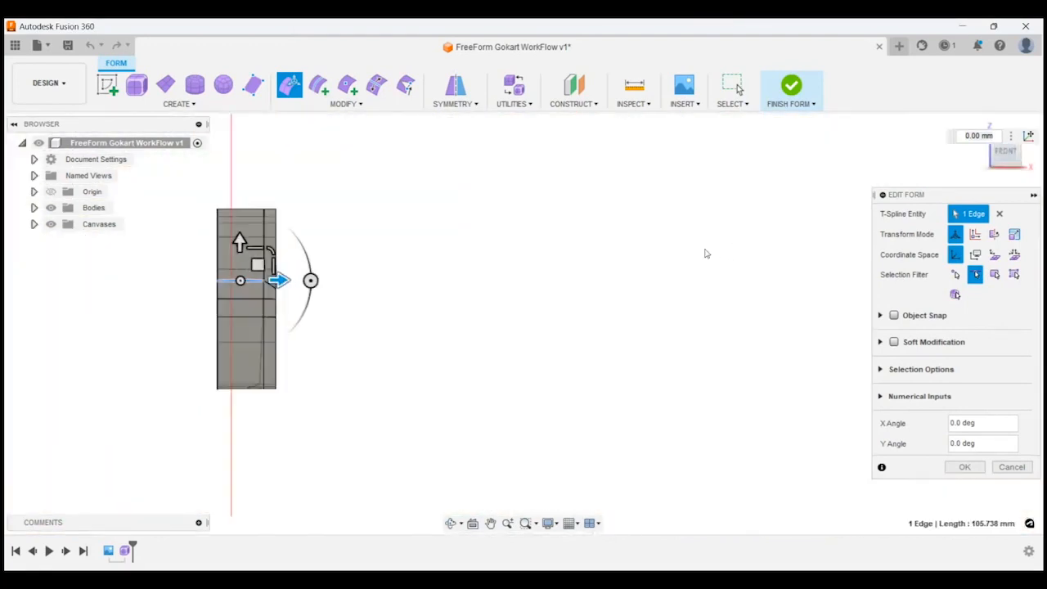
pyautogui.scroll(4, 308, 286)
pyautogui.moveTo(328, 221); pyautogui.dragTo(328, 245)
pyautogui.scroll(-3, 673, 327)
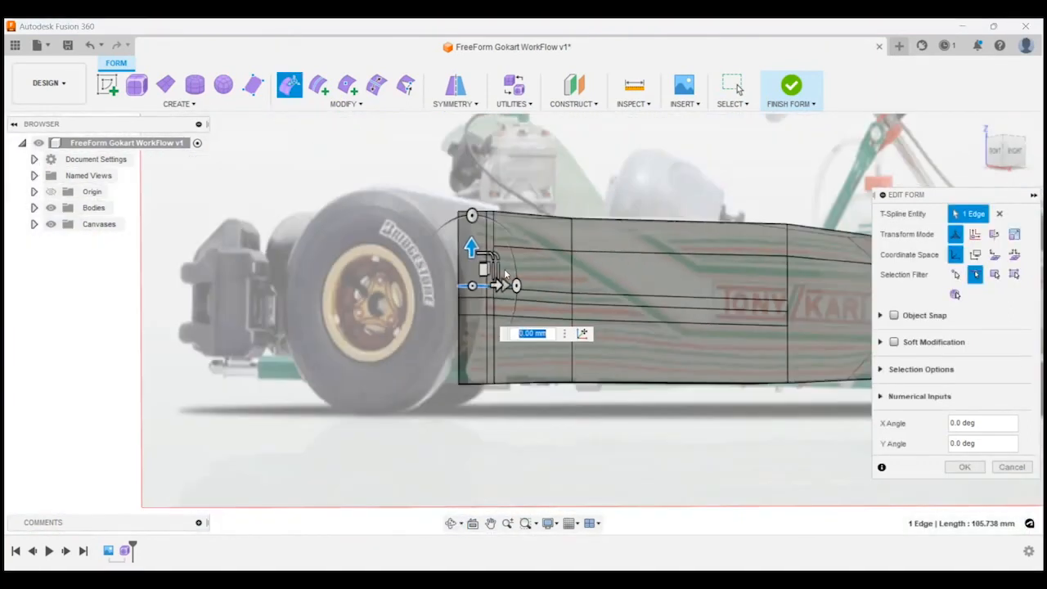
pyautogui.keyDown('shift'); pyautogui.moveTo(505, 274); pyautogui.dragTo(458, 283, button='middle'); pyautogui.keyUp('shift')
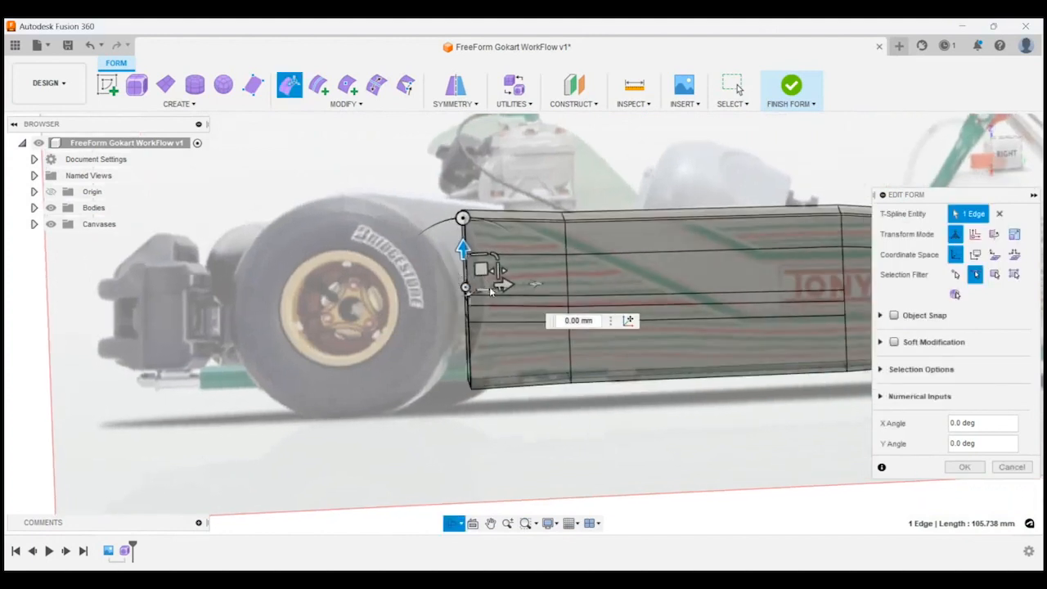
pyautogui.click(965, 466)
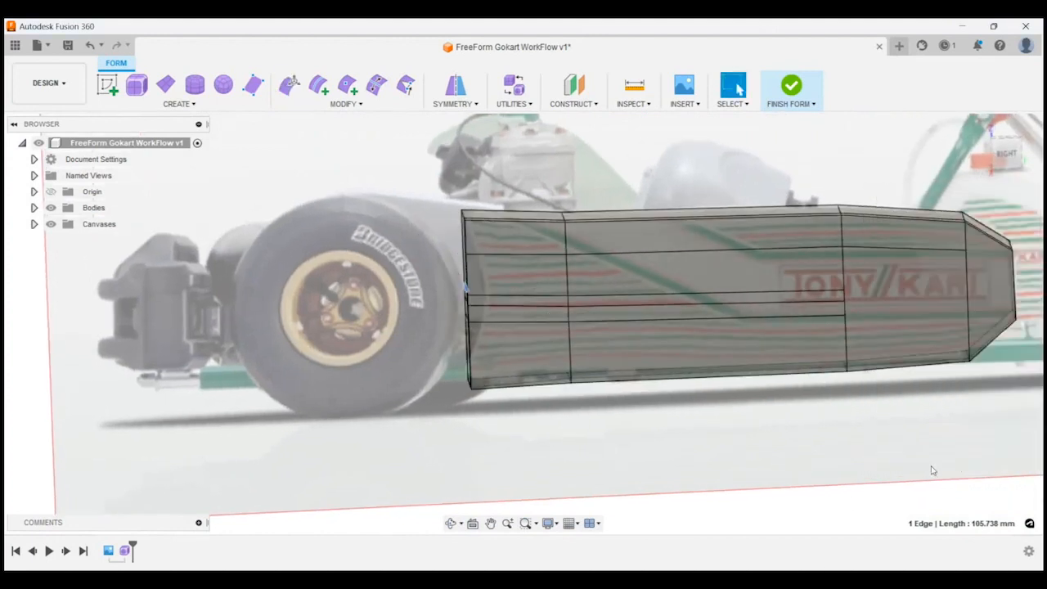
# Step: Insert points in Simple mode across the rear face's upper part, from the inner edge through the vertical edge to the outer edge
pyautogui.keyDown('shift'); pyautogui.moveTo(794, 463); pyautogui.dragTo(766, 435, button='middle'); pyautogui.keyUp('shift')
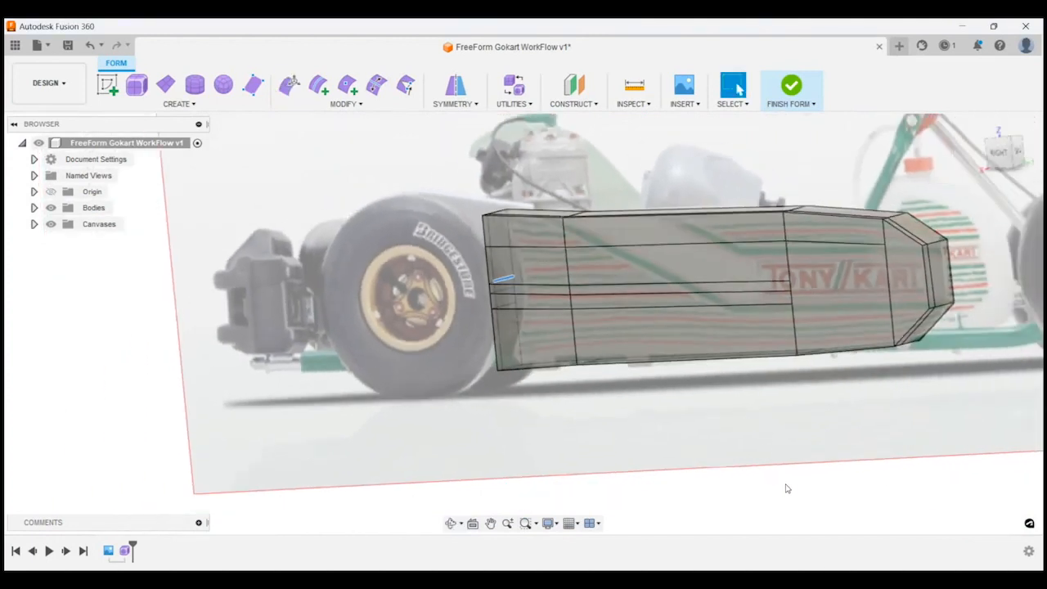
pyautogui.keyDown('shift'); pyautogui.moveTo(769, 491); pyautogui.dragTo(818, 484, button='middle'); pyautogui.keyUp('shift')
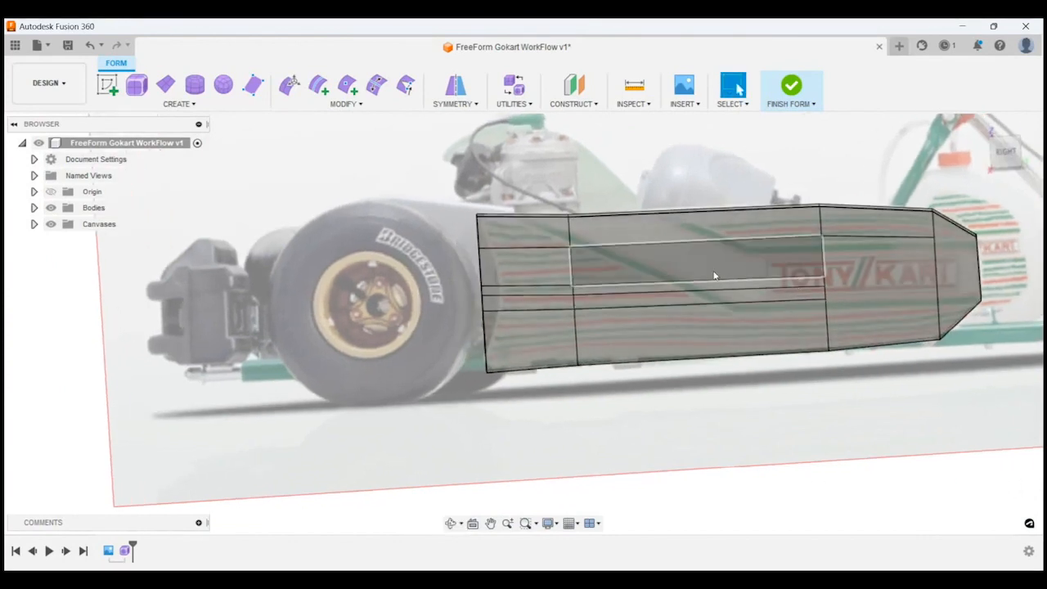
pyautogui.keyDown('shift'); pyautogui.moveTo(714, 275); pyautogui.dragTo(718, 295, button='middle'); pyautogui.keyUp('shift')
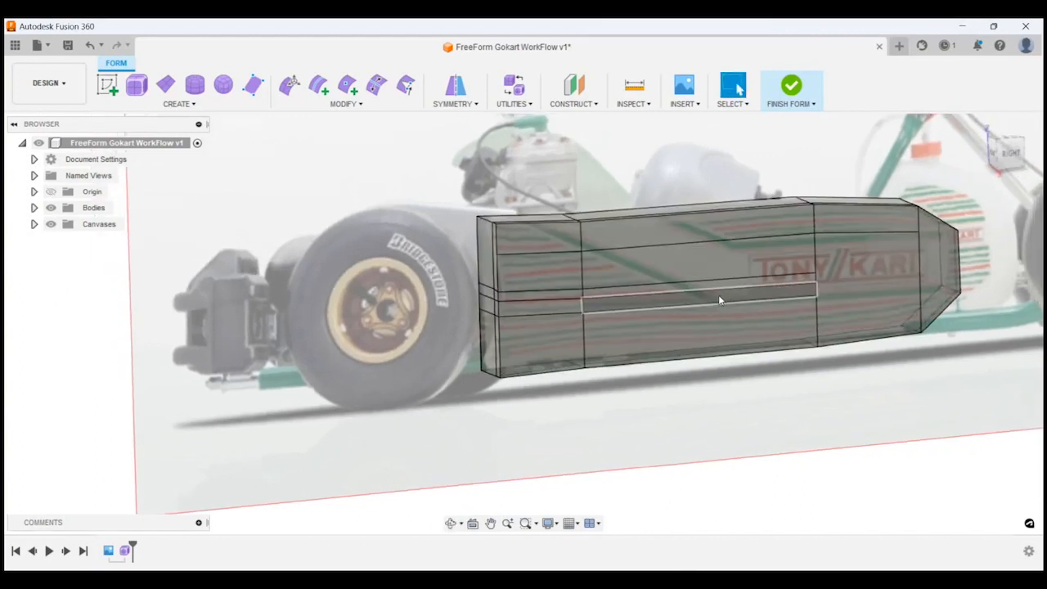
pyautogui.keyDown('shift'); pyautogui.moveTo(629, 308); pyautogui.dragTo(594, 253, button='middle'); pyautogui.keyUp('shift')
pyautogui.scroll(-2, 691, 326)
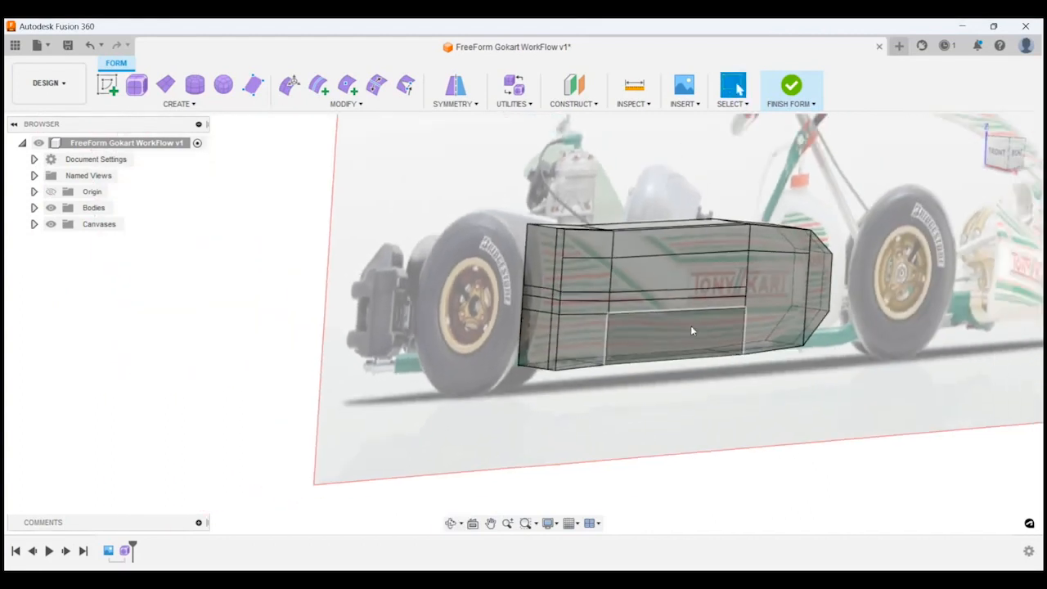
pyautogui.scroll(5, 596, 269)
pyautogui.keyDown('shift'); pyautogui.moveTo(535, 274); pyautogui.dragTo(621, 295, button='middle'); pyautogui.keyUp('shift')
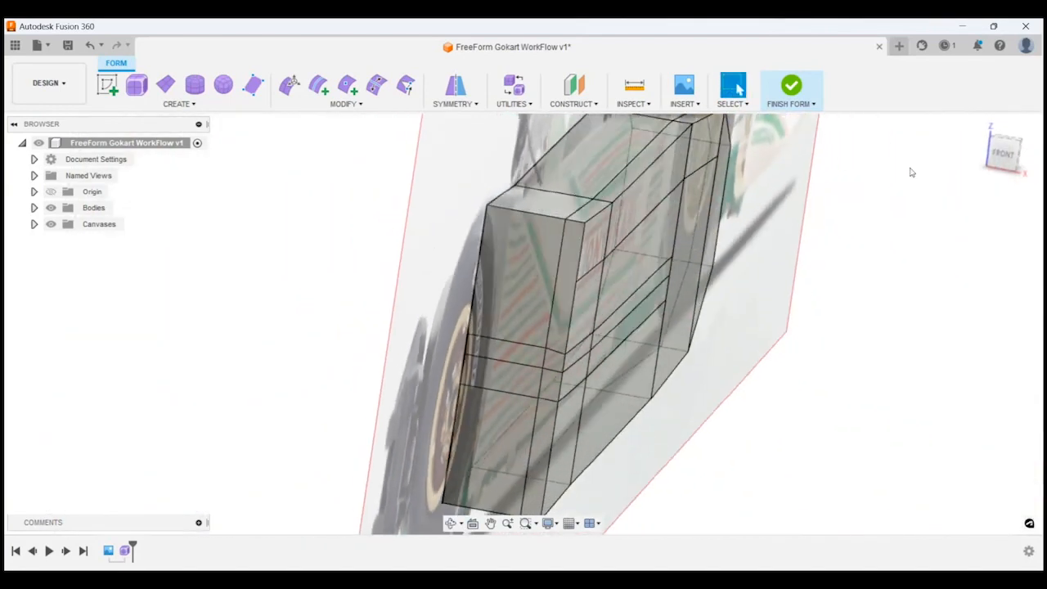
pyautogui.click(998, 155)
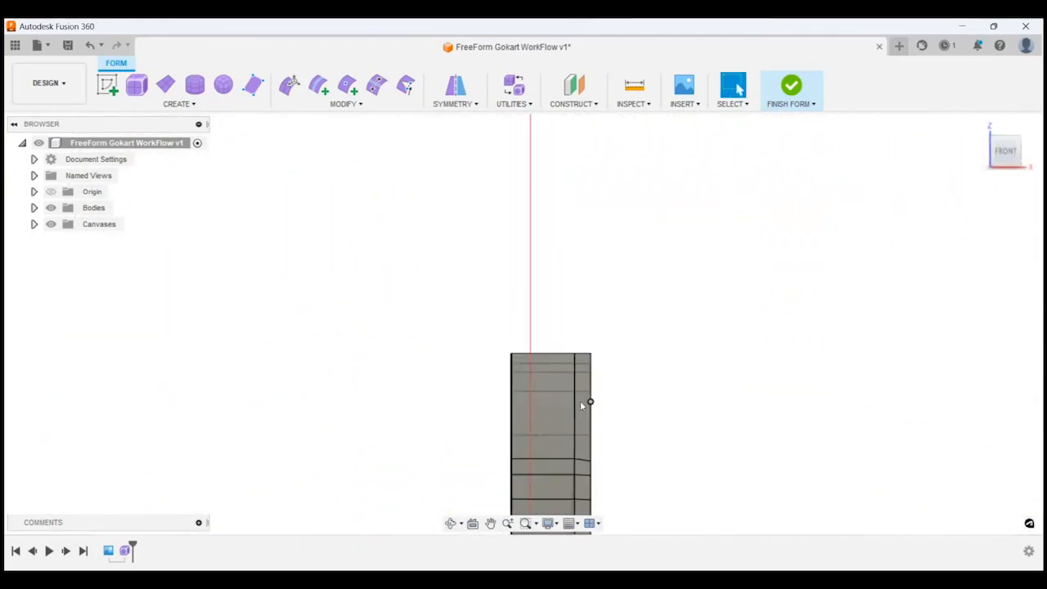
pyautogui.click(347, 85)
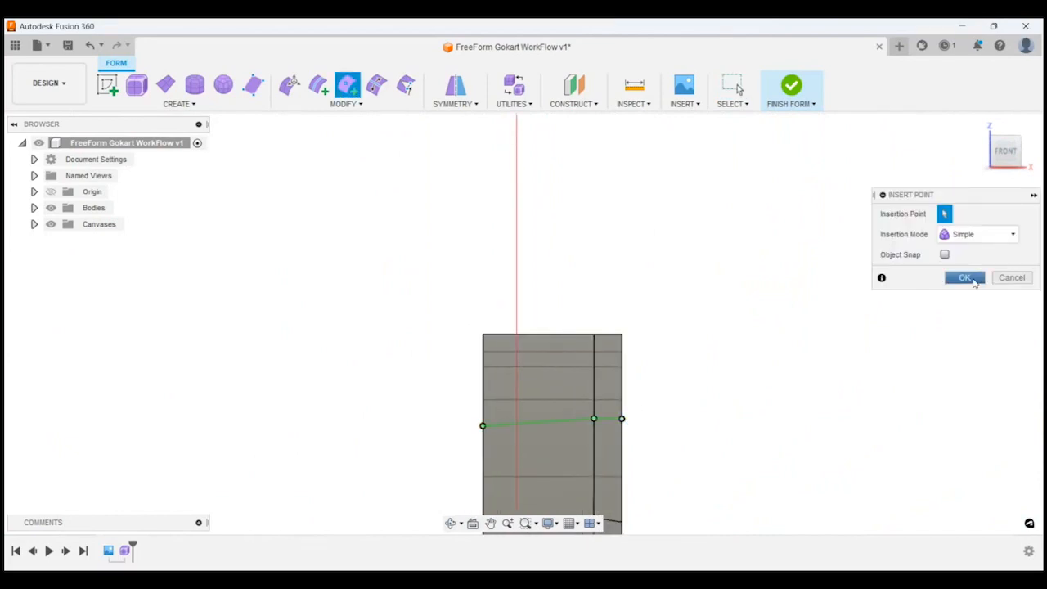
pyautogui.click(965, 279)
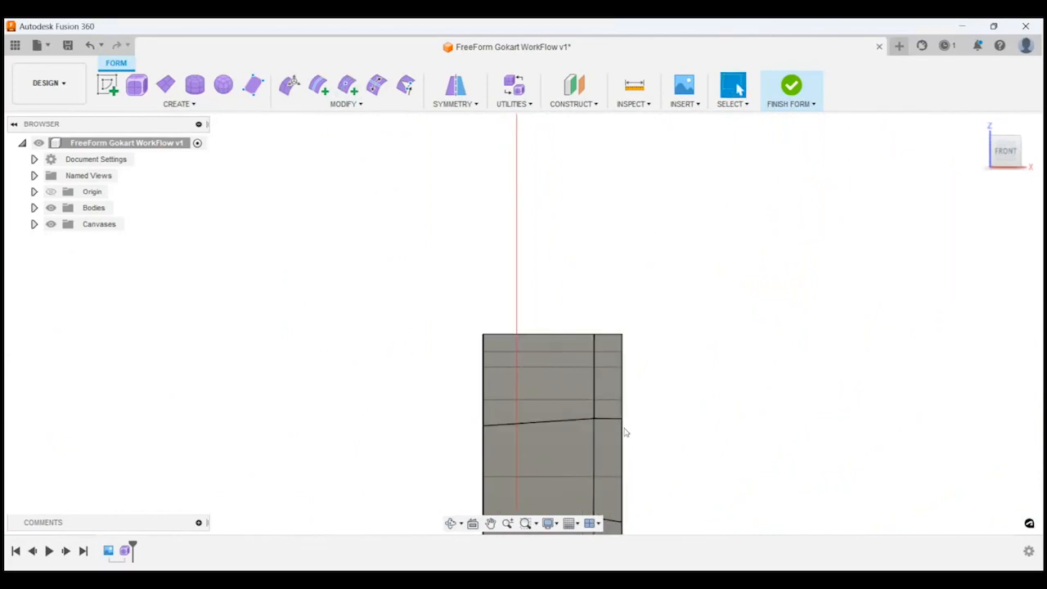
# Step: Raise the inner vertex of the rear face's new upper edge about 7.7 mm to level the edge
pyautogui.click(484, 427)
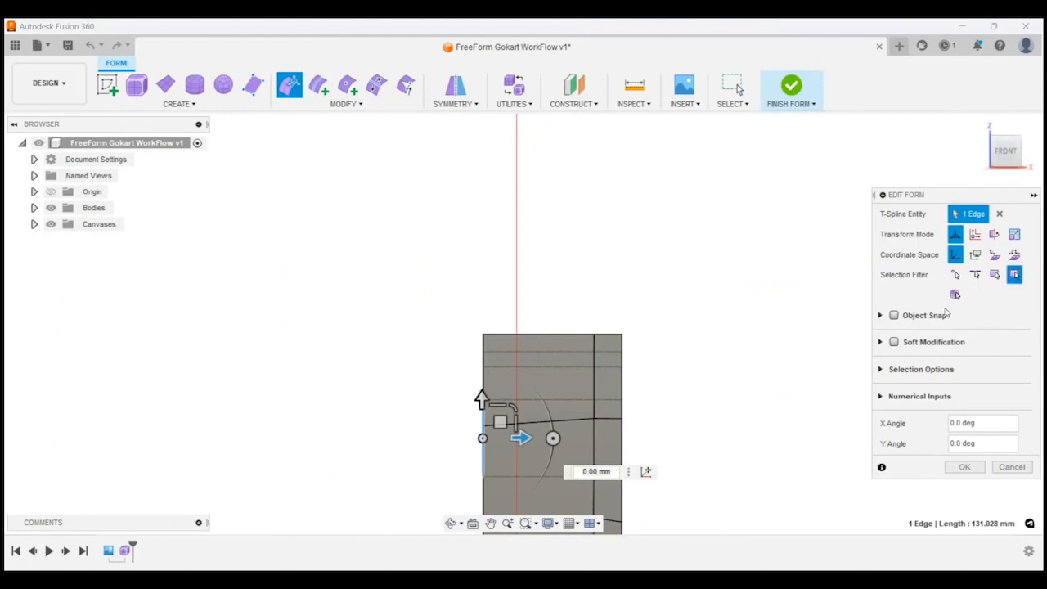
pyautogui.click(433, 424)
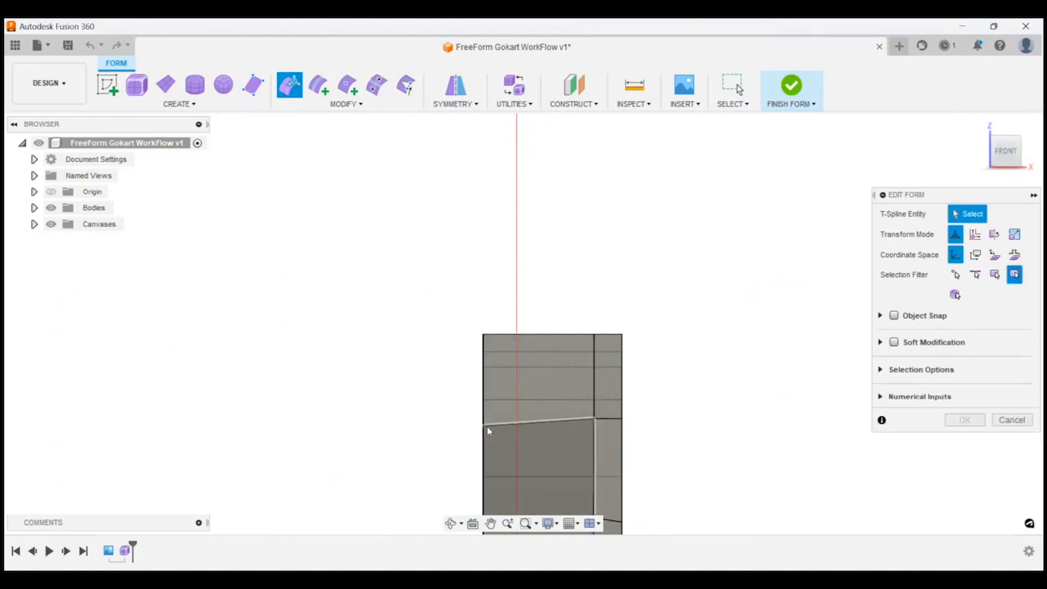
pyautogui.click(483, 425)
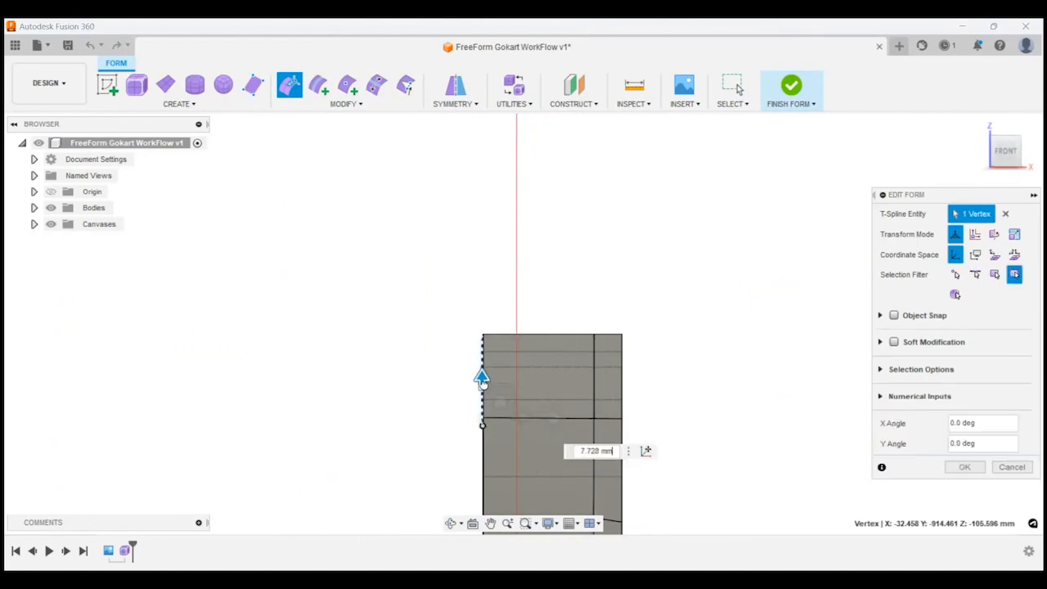
pyautogui.click(739, 268)
# Step: Raise the outer rear corner's vertex on the upper mid-height edge by 4.385 mm to line up with its neighbours
pyautogui.scroll(-5, 728, 218)
pyautogui.scroll(5, 709, 321)
pyautogui.keyDown('shift'); pyautogui.moveTo(735, 367); pyautogui.dragTo(694, 352, button='middle'); pyautogui.keyUp('shift')
pyautogui.click(694, 335)
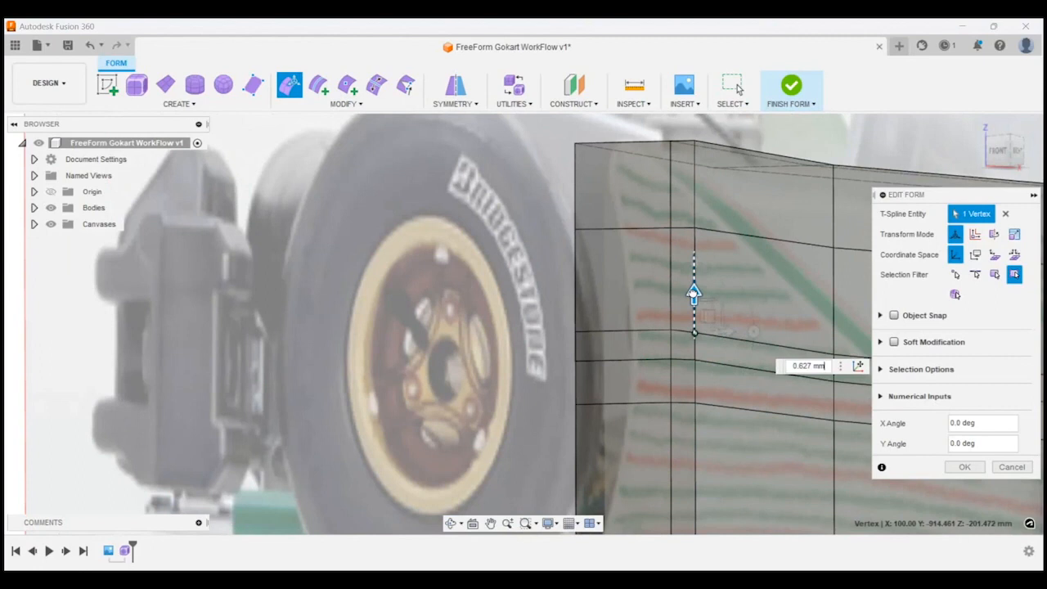
pyautogui.scroll(-5, 634, 308)
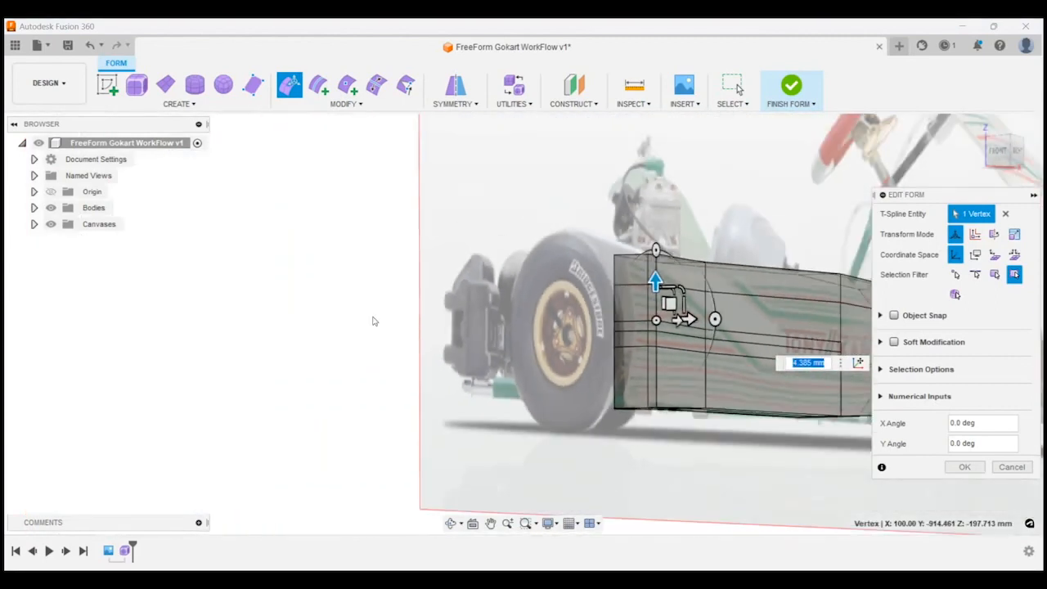
pyautogui.click(326, 333)
pyautogui.keyDown('shift'); pyautogui.moveTo(326, 333); pyautogui.dragTo(487, 340, button='middle'); pyautogui.keyUp('shift')
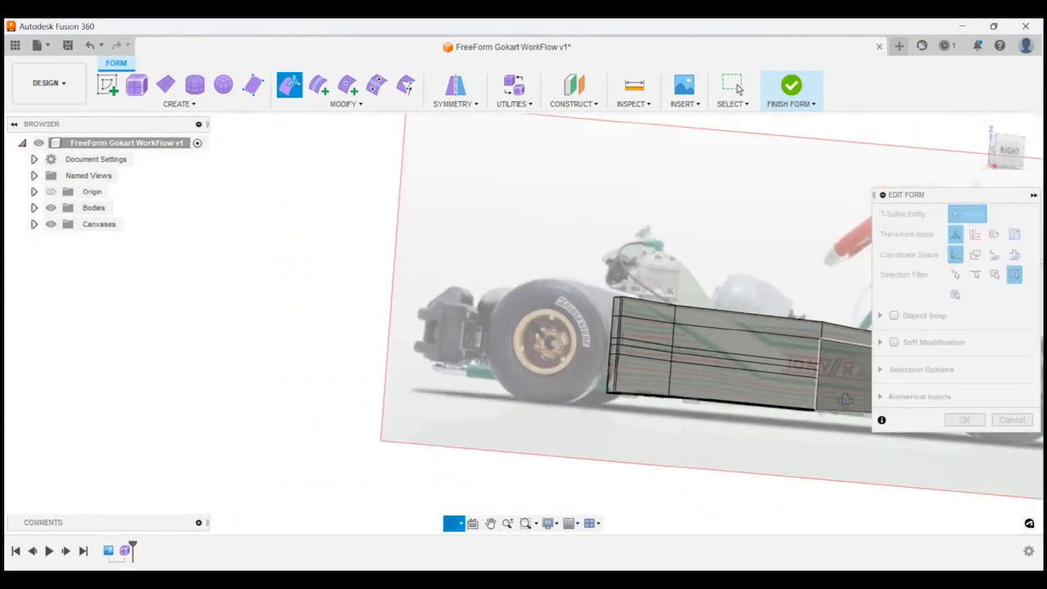
pyautogui.click(966, 420)
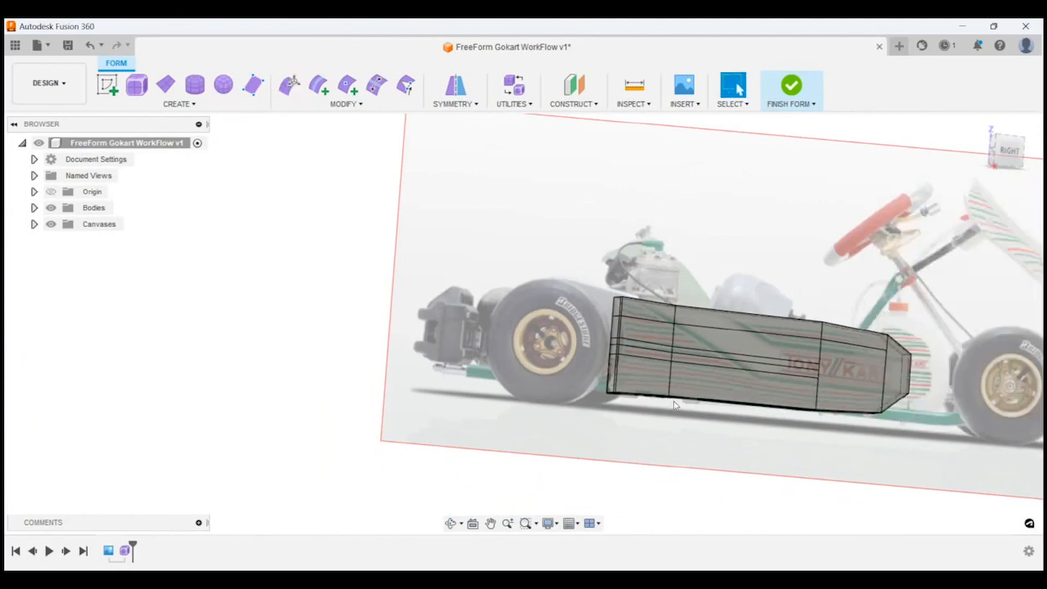
# Step: Try to shift the five vertical edges along the side pod's outer rear corner slightly forward
pyautogui.click(1011, 154)
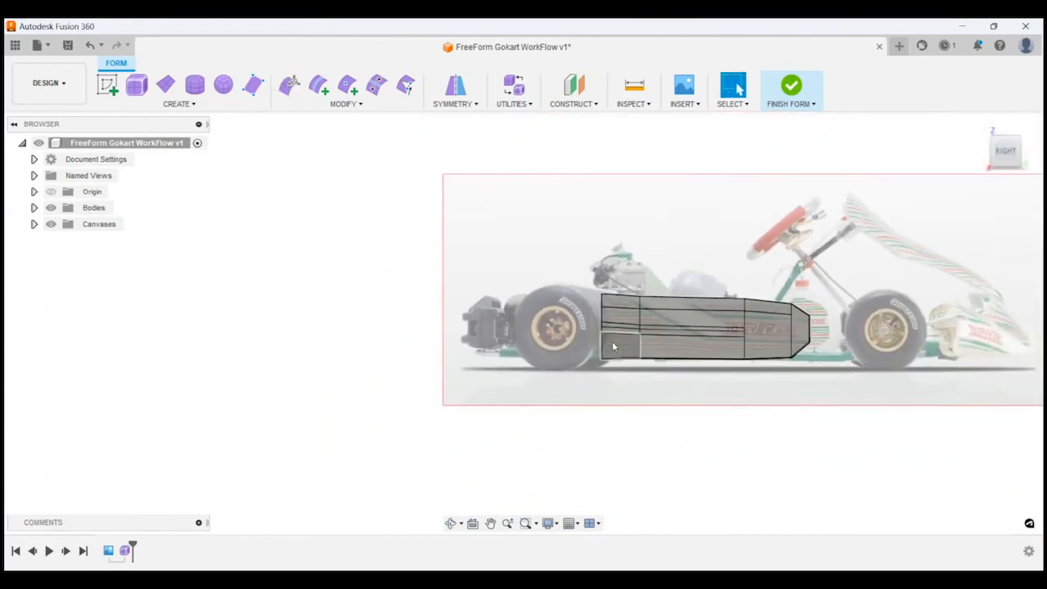
pyautogui.scroll(6, 612, 341)
pyautogui.scroll(8, 603, 323)
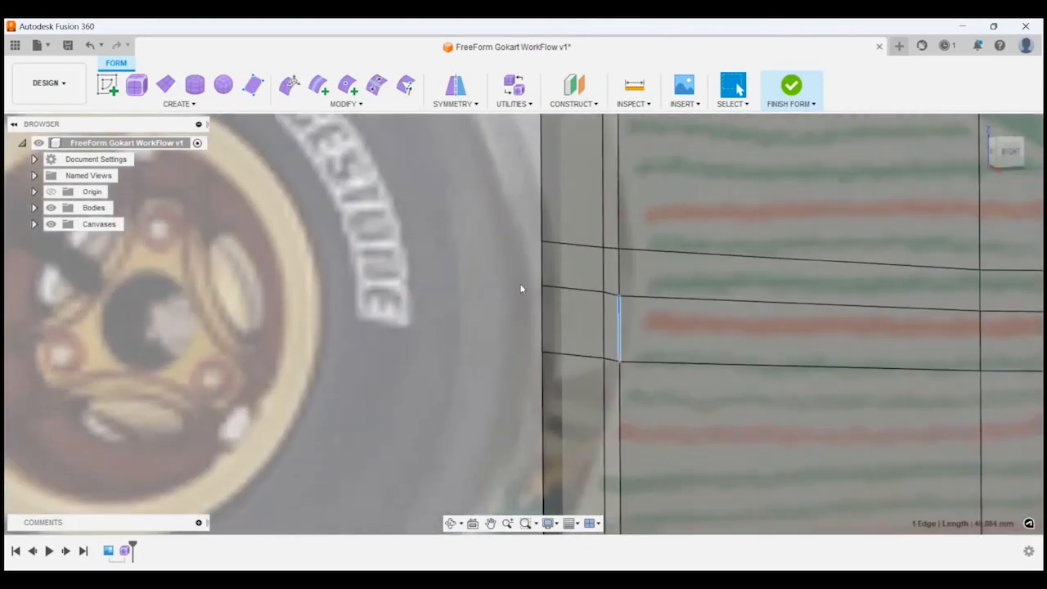
pyautogui.doubleClick(619, 327)
pyautogui.scroll(-6, 619, 327)
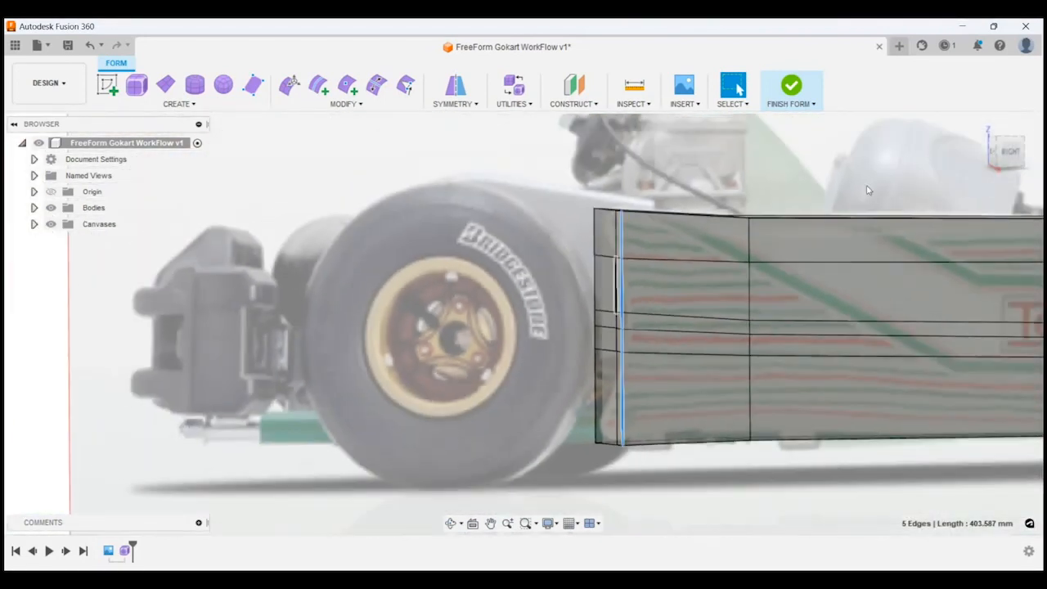
pyautogui.click(1010, 152)
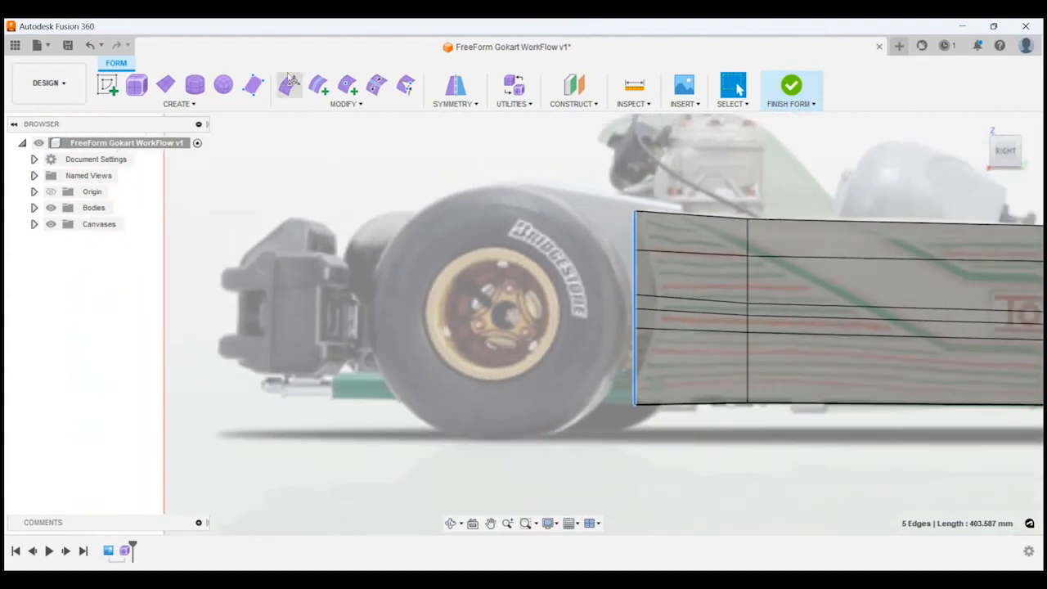
pyautogui.click(290, 84)
pyautogui.scroll(3, 667, 301)
pyautogui.moveTo(648, 301); pyautogui.dragTo(660, 303)
pyautogui.keyDown('shift'); pyautogui.moveTo(702, 435); pyautogui.dragTo(698, 476, button='middle'); pyautogui.keyUp('shift')
pyautogui.click(1009, 142)
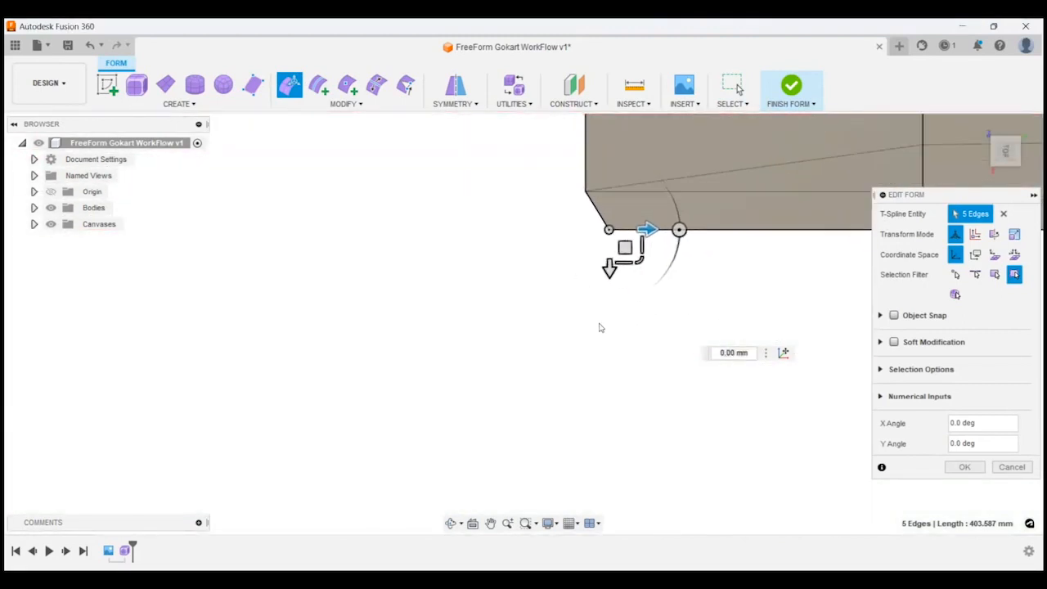
pyautogui.click(595, 328)
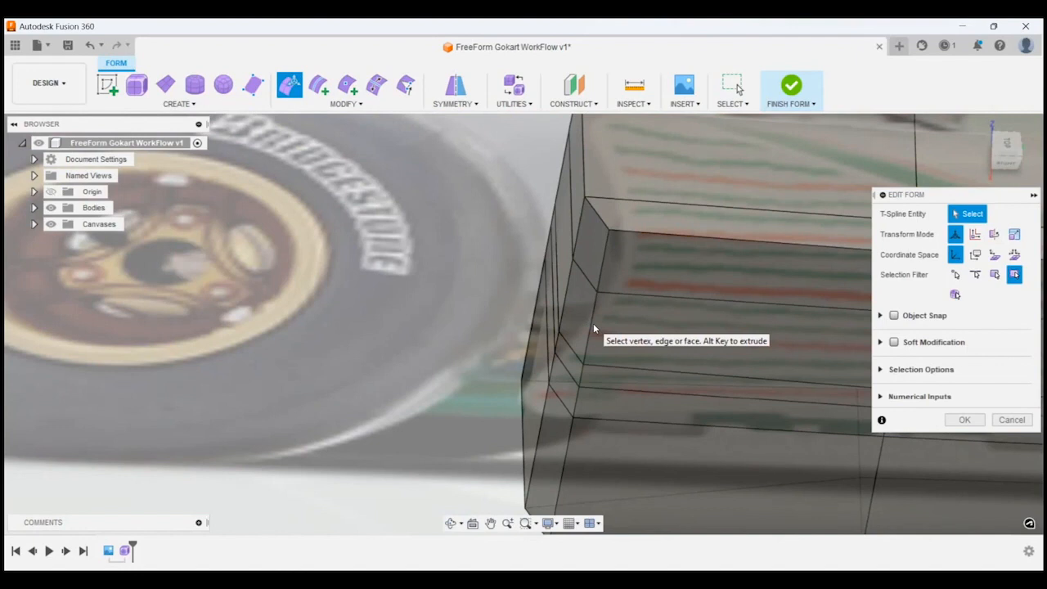
# Step: Scale down the loop of nine edges around the side pod's outer side face to bevel its perimeter
pyautogui.doubleClick(592, 326)
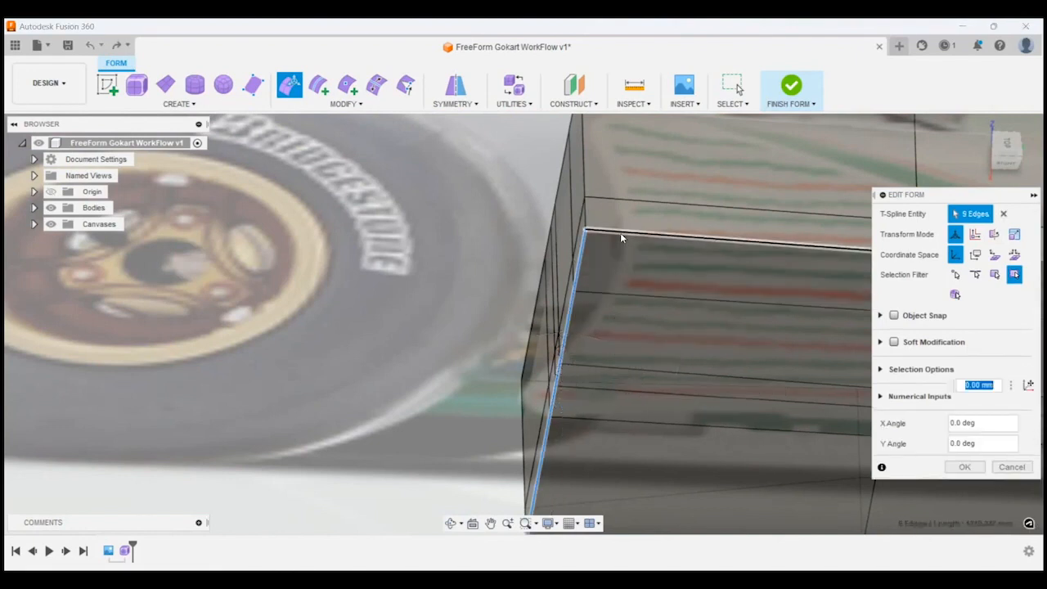
pyautogui.scroll(-6, 496, 226)
pyautogui.moveTo(826, 275); pyautogui.dragTo(688, 238, button='middle')
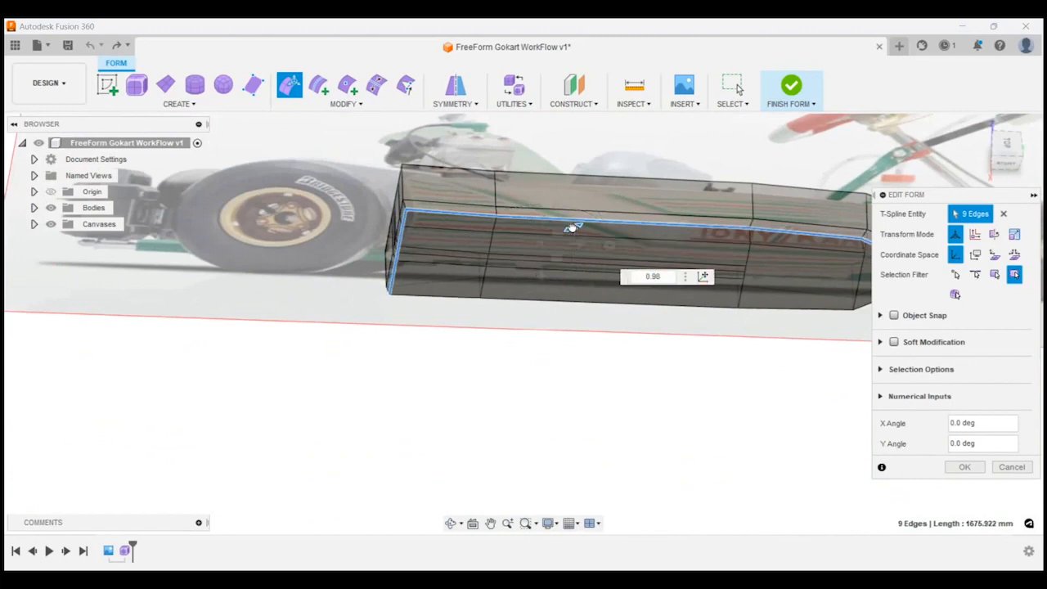
pyautogui.click(743, 396)
pyautogui.scroll(2, 754, 208)
pyautogui.scroll(-3, 769, 213)
pyautogui.scroll(5, 782, 218)
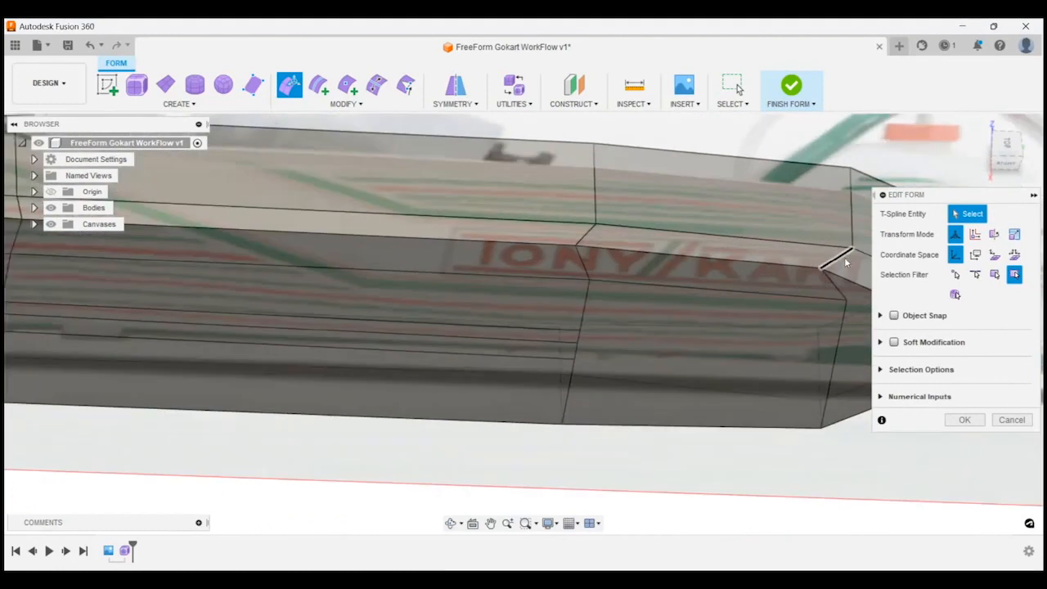
pyautogui.scroll(1, 846, 262)
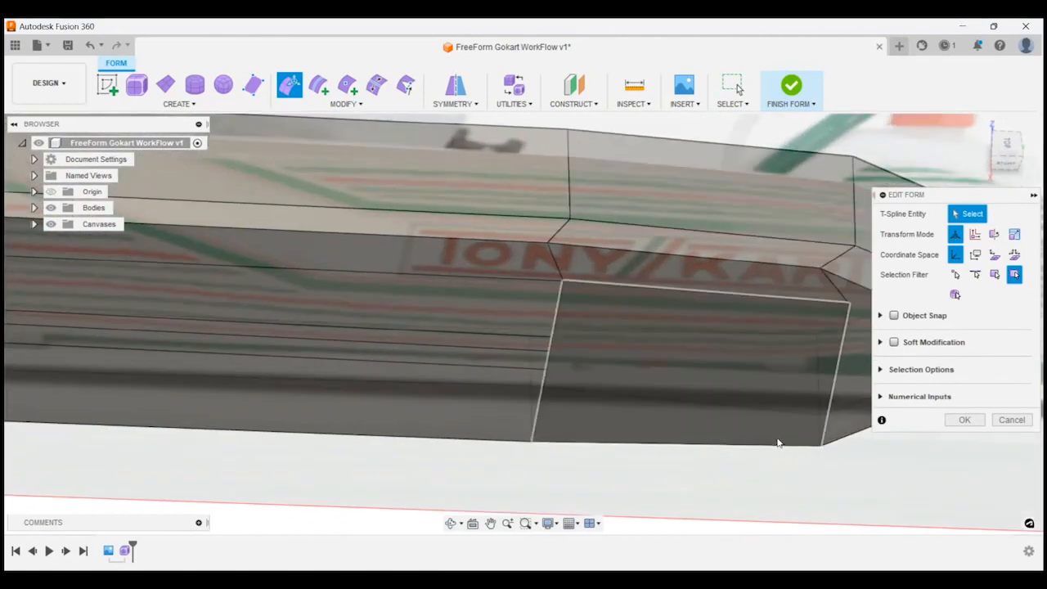
pyautogui.scroll(-4, 769, 417)
pyautogui.keyDown('shift'); pyautogui.moveTo(783, 474); pyautogui.dragTo(764, 466, button='middle'); pyautogui.keyUp('shift')
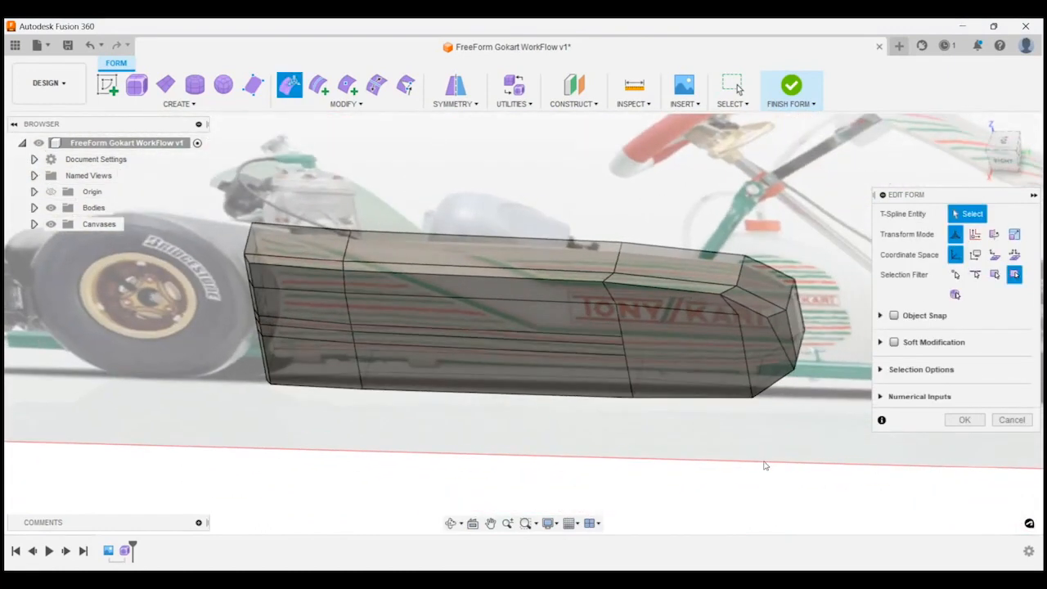
# Step: Switch to smooth display, hide the canvases and examine the side pod's outer face and rear end
pyautogui.hotkey('alt', '3')
pyautogui.keyDown('shift'); pyautogui.moveTo(704, 445); pyautogui.dragTo(642, 395, button='middle'); pyautogui.keyUp('shift')
pyautogui.click(51, 224)
pyautogui.keyDown('shift'); pyautogui.moveTo(456, 210); pyautogui.dragTo(760, 283, button='middle'); pyautogui.keyUp('shift')
pyautogui.keyDown('shift'); pyautogui.moveTo(654, 291); pyautogui.dragTo(504, 275, button='middle'); pyautogui.keyUp('shift')
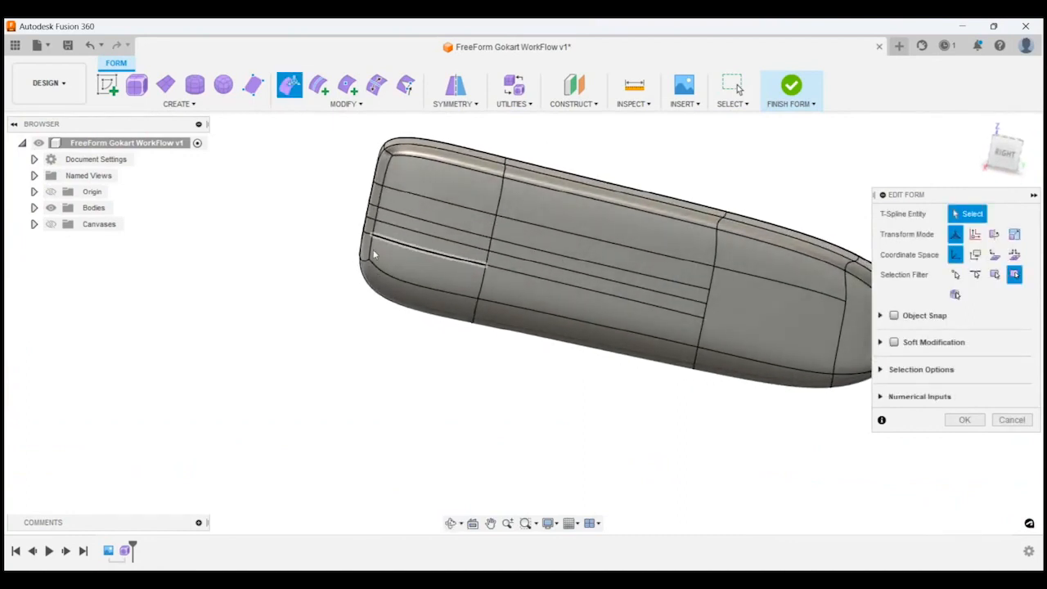
pyautogui.moveTo(395, 203)
pyautogui.keyDown('shift'); pyautogui.mouseDown(button='middle')
pyautogui.moveTo(421, 175)
pyautogui.moveTo(353, 254)
pyautogui.mouseUp(button='middle'); pyautogui.keyUp('shift')
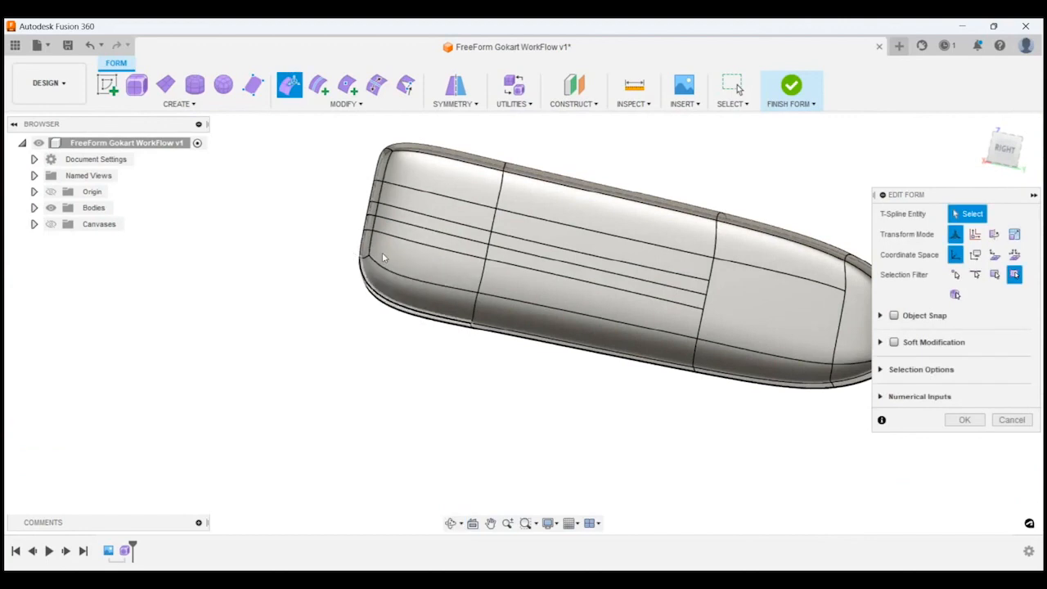
# Step: Return to box display and raise the front-end vertex of the uppermost of the three mid-height edges on the outer side face
pyautogui.hotkey('ctrl', '1')
pyautogui.keyDown('shift'); pyautogui.moveTo(592, 357); pyautogui.dragTo(585, 378, button='middle'); pyautogui.keyUp('shift')
pyautogui.click(1005, 161)
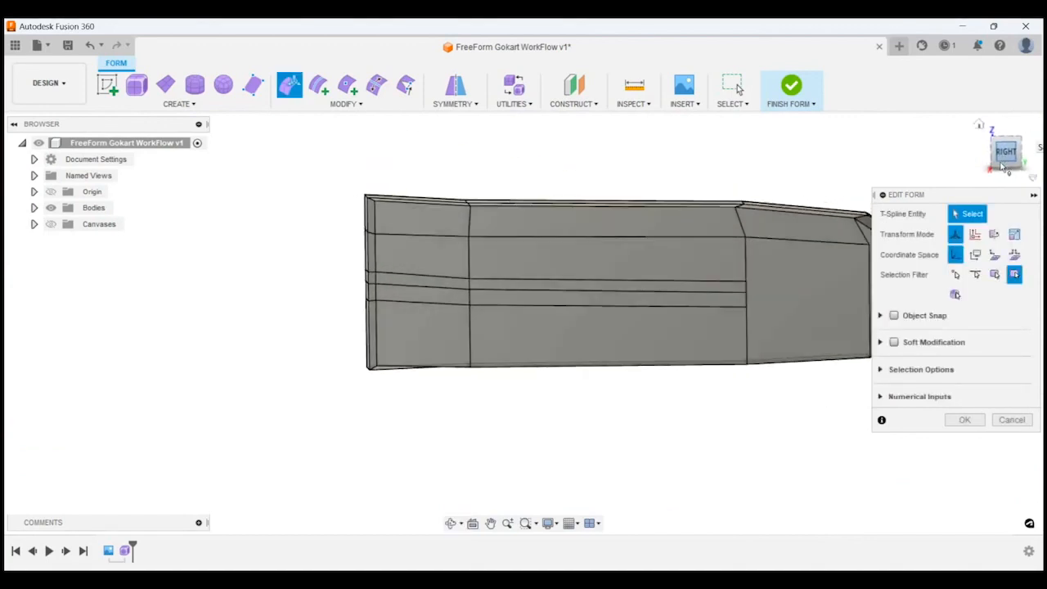
pyautogui.scroll(6, 751, 264)
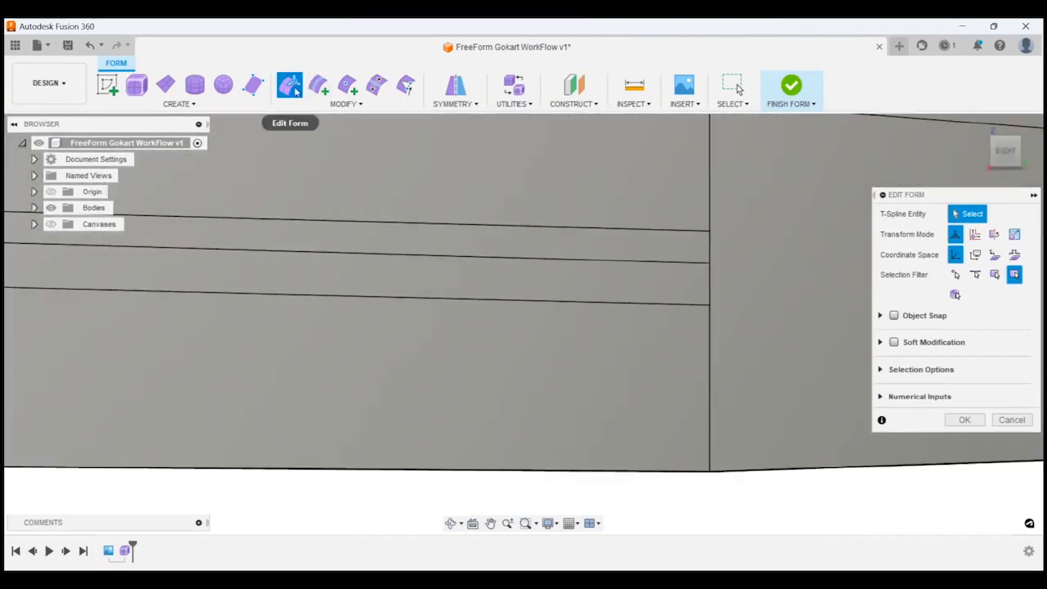
pyautogui.click(708, 232)
pyautogui.scroll(-4, 690, 293)
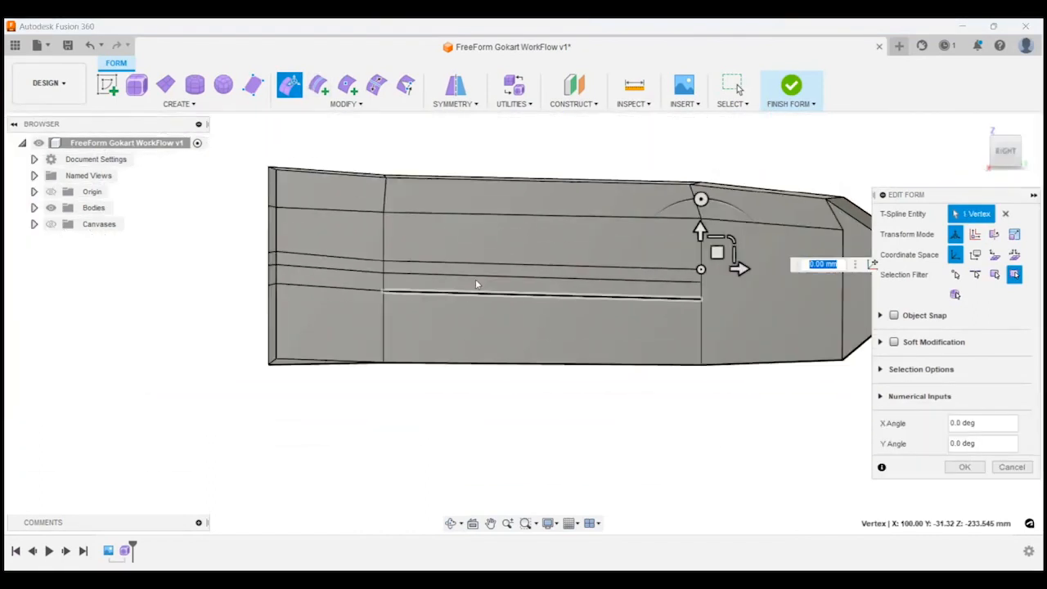
pyautogui.scroll(3, 716, 250)
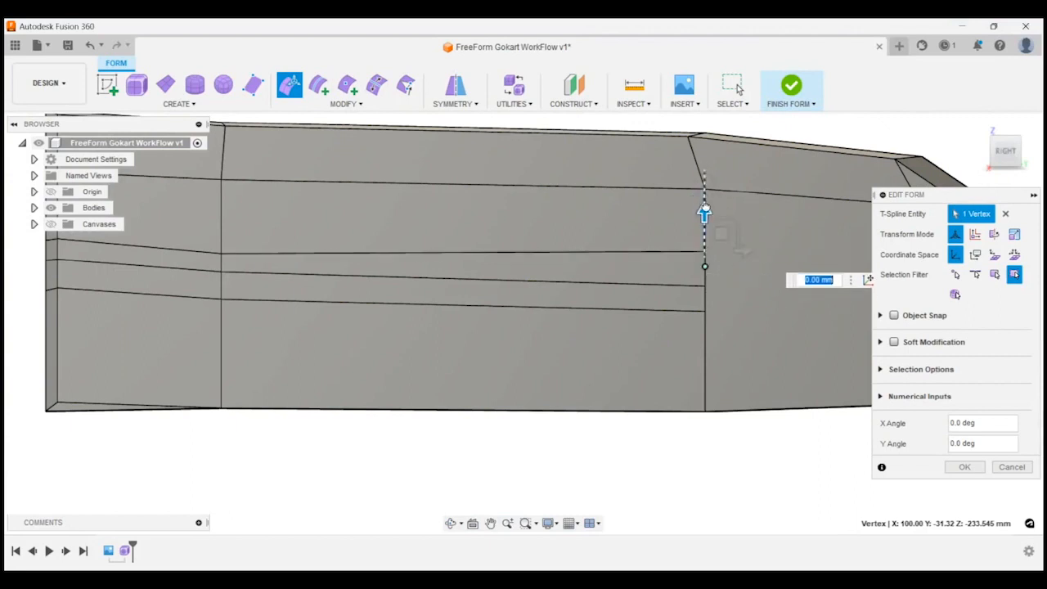
pyautogui.moveTo(705, 202); pyautogui.dragTo(706, 205)
# Step: Lower the front-end vertices of the lowest and middle mid-height edges, moving the middle one down 10.87 mm
pyautogui.click(703, 306)
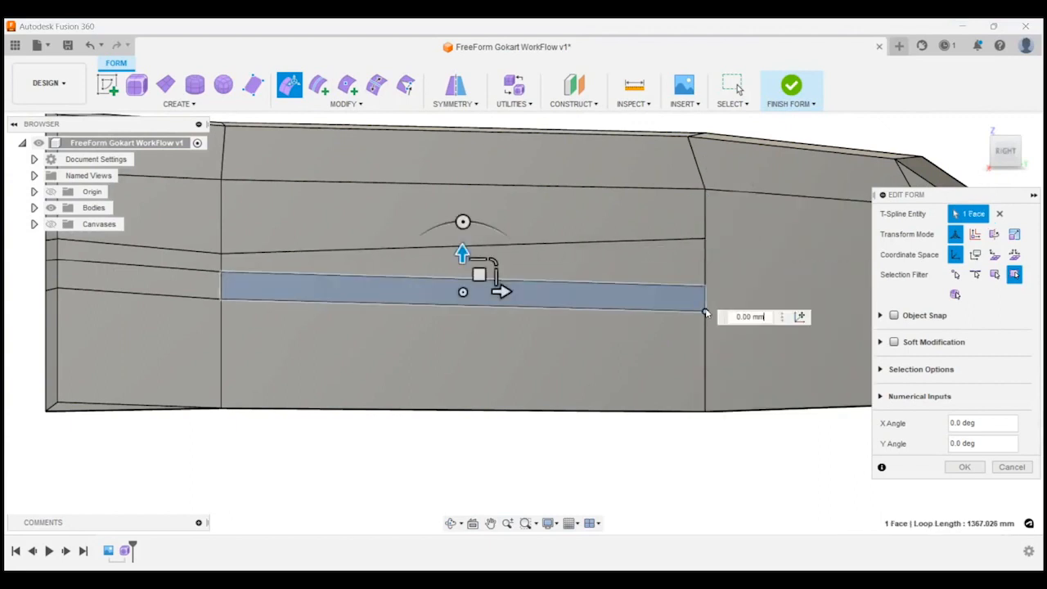
pyautogui.click(705, 311)
pyautogui.moveTo(703, 271); pyautogui.dragTo(704, 315)
pyautogui.click(673, 285)
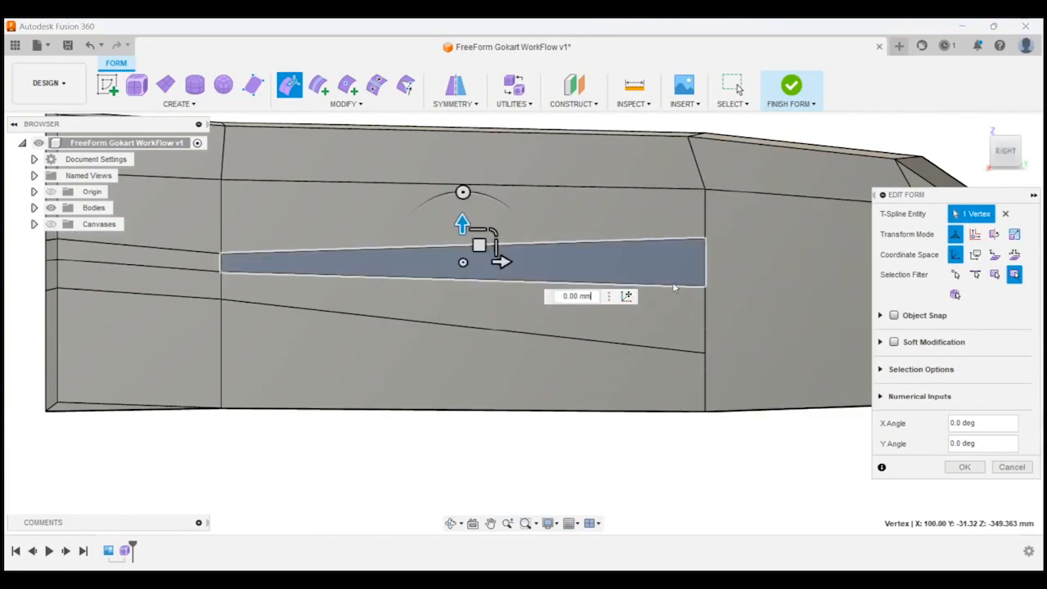
pyautogui.click(706, 289)
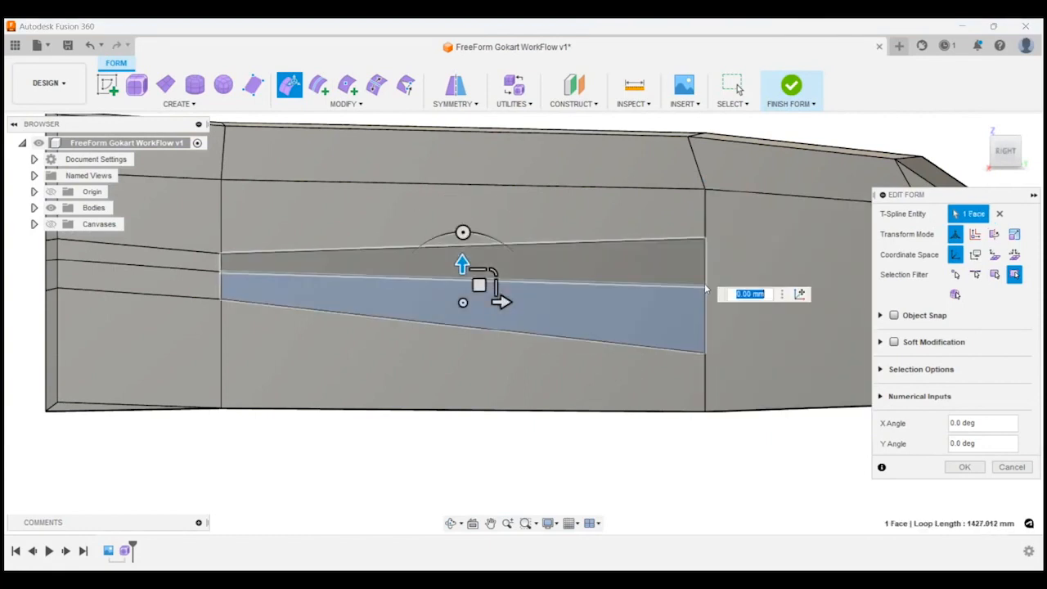
pyautogui.click(704, 288)
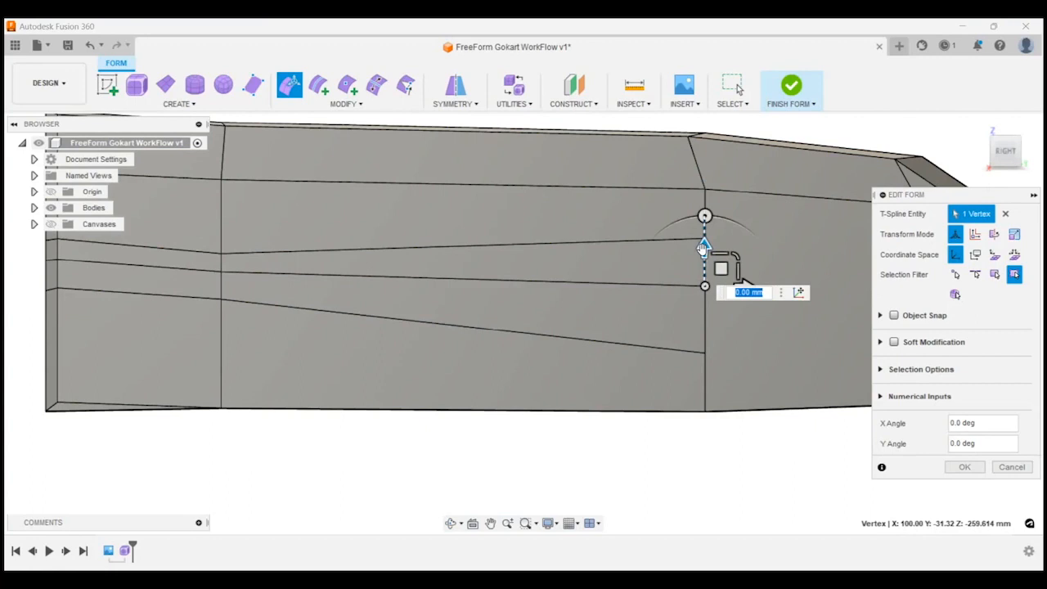
pyautogui.moveTo(703, 242); pyautogui.dragTo(704, 253)
pyautogui.scroll(-3, 703, 267)
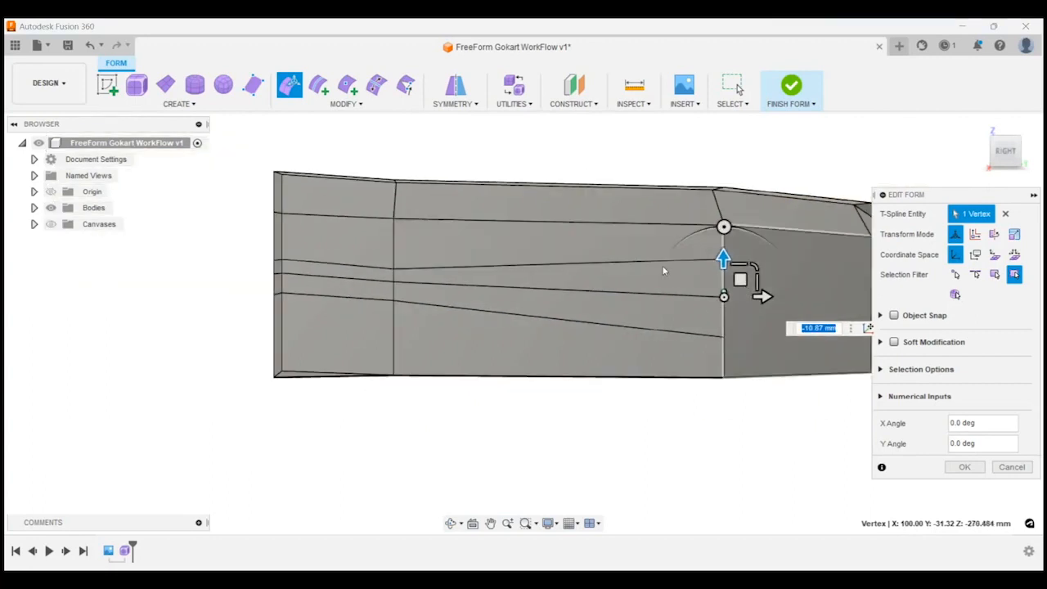
# Step: Spread the mid-height edges at the rearmost vertical line, raising the upper vertex and lowering the lowest by 11.324 mm
pyautogui.scroll(-1, 671, 270)
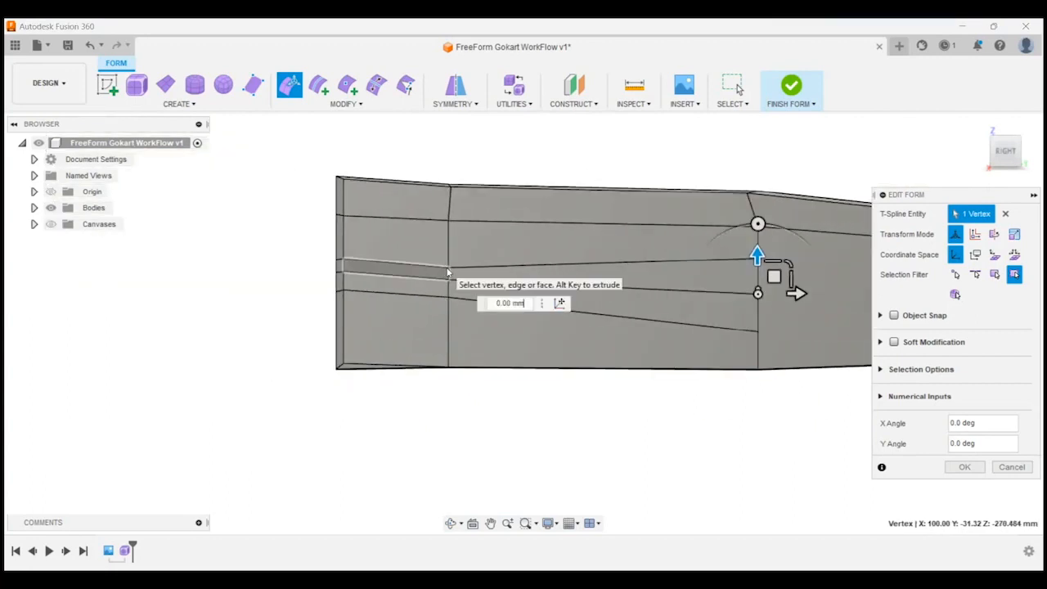
pyautogui.click(447, 272)
pyautogui.click(448, 268)
pyautogui.moveTo(448, 232); pyautogui.dragTo(446, 263)
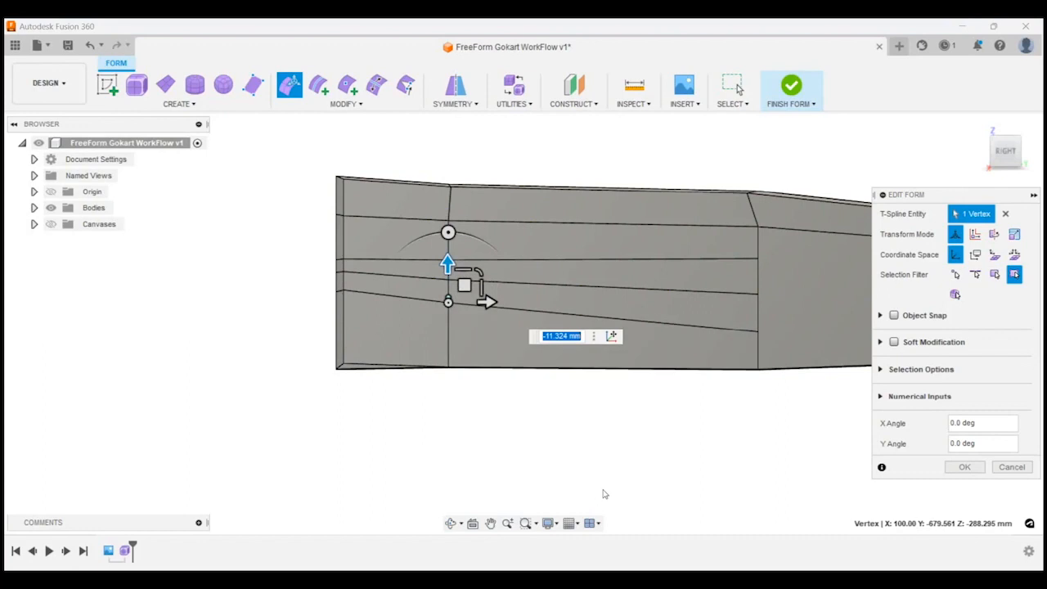
pyautogui.click(629, 451)
pyautogui.keyDown('shift'); pyautogui.moveTo(629, 451); pyautogui.dragTo(599, 414, button='middle'); pyautogui.keyUp('shift')
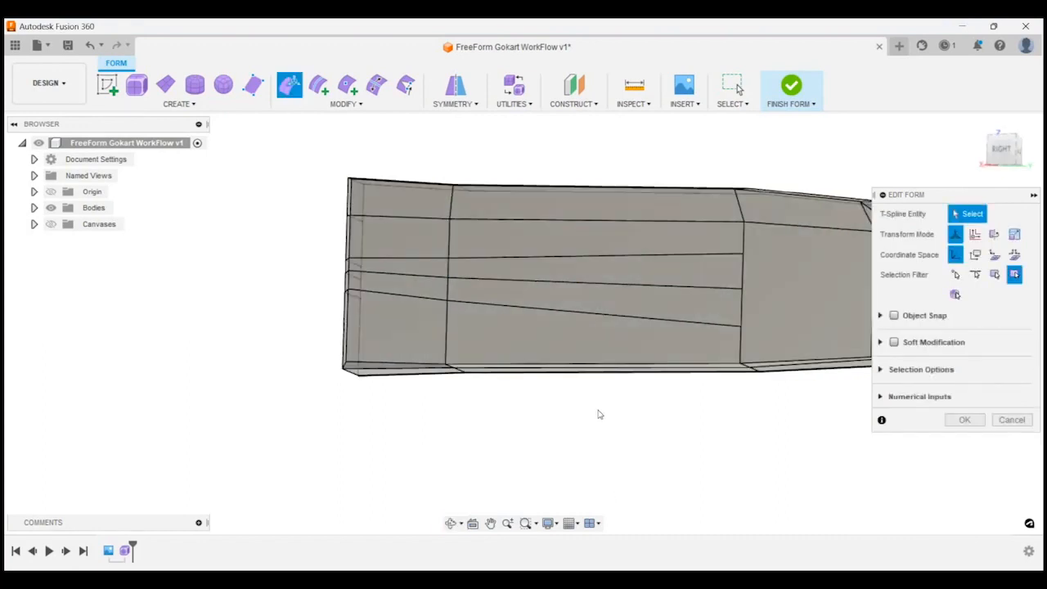
pyautogui.click(1000, 162)
pyautogui.scroll(-2, 495, 288)
pyautogui.scroll(2, 417, 290)
pyautogui.scroll(-2, 497, 273)
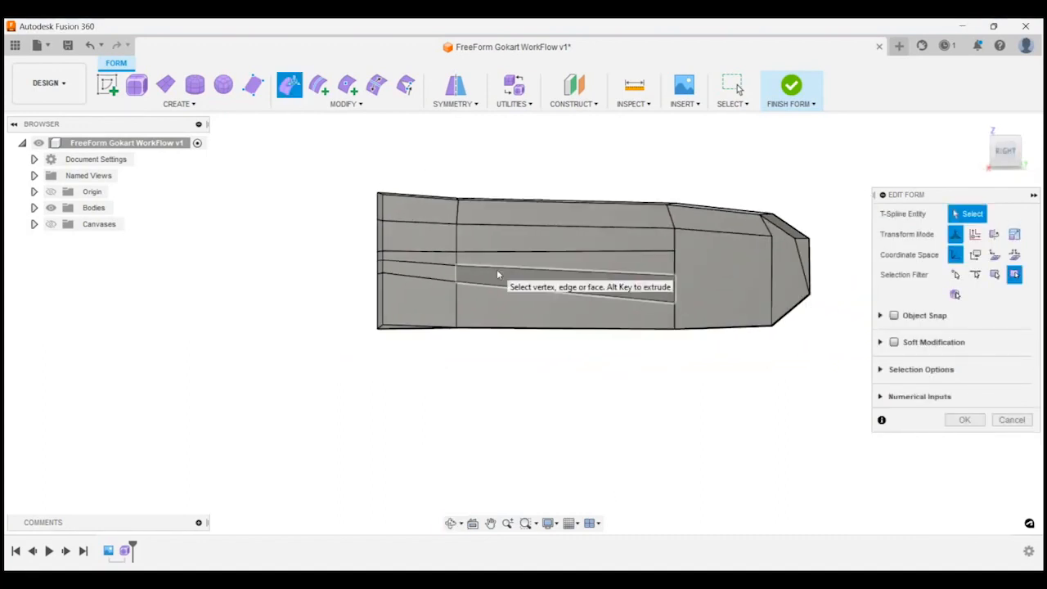
# Step: Push the four narrow mid-height faces at the rear end and corner 52.58 mm forward and preview the notch in smooth display
pyautogui.keyDown('shift'); pyautogui.moveTo(367, 218); pyautogui.dragTo(423, 214, button='middle'); pyautogui.keyUp('shift')
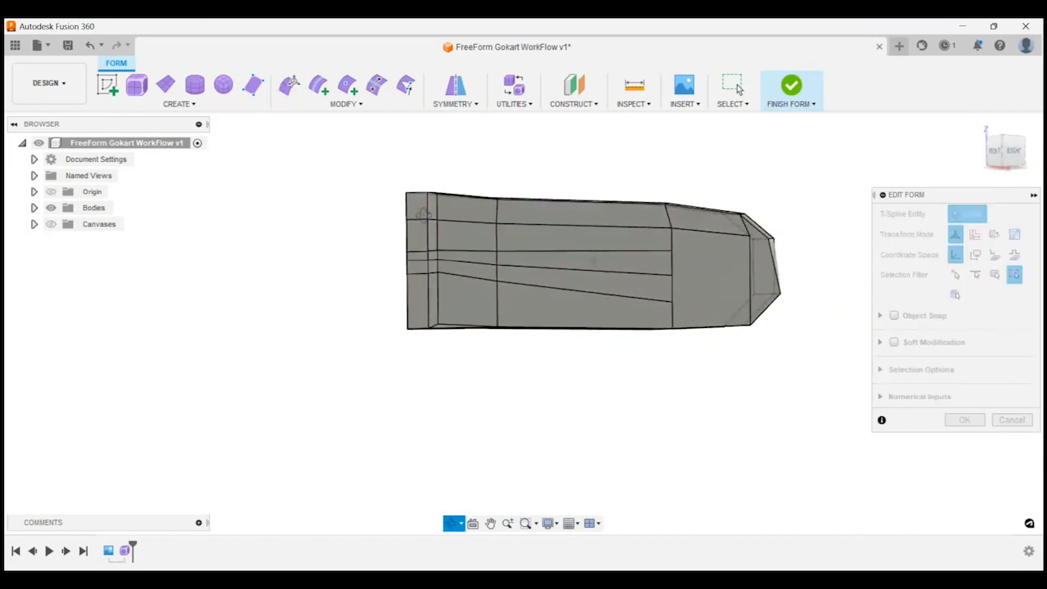
pyautogui.scroll(5, 424, 263)
pyautogui.click(424, 262)
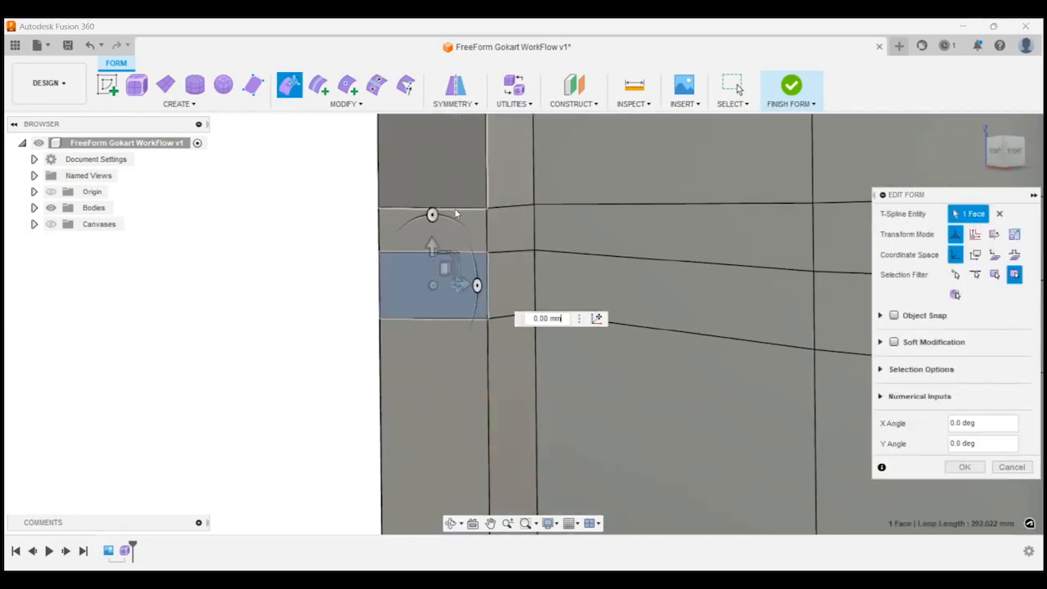
pyautogui.keyDown('shift'); pyautogui.click(463, 226); pyautogui.keyUp('shift')
pyautogui.keyDown('shift'); pyautogui.moveTo(458, 259); pyautogui.dragTo(567, 211, button='middle'); pyautogui.keyUp('shift')
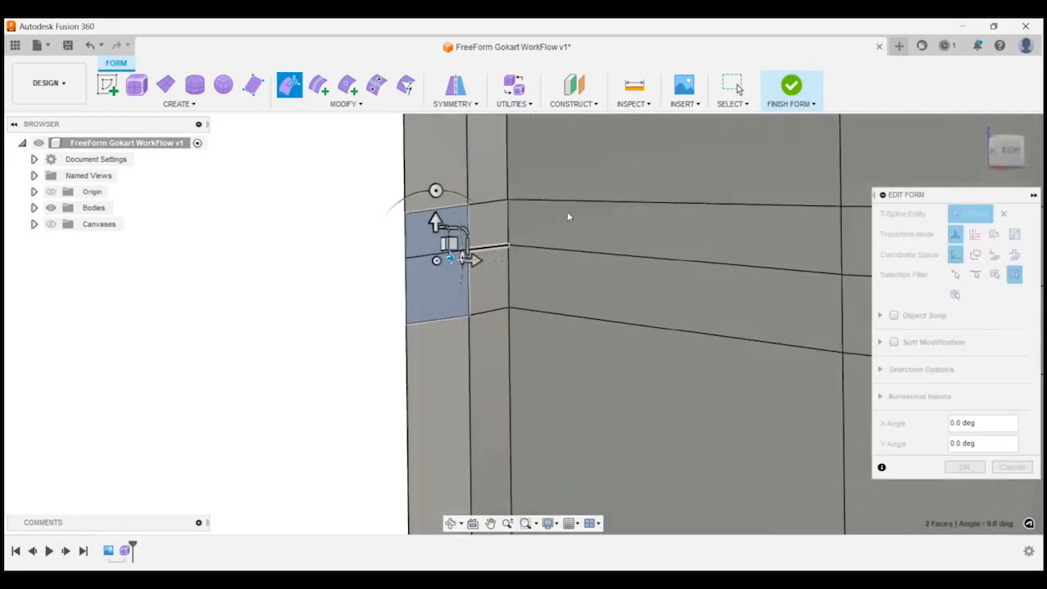
pyautogui.click(1011, 151)
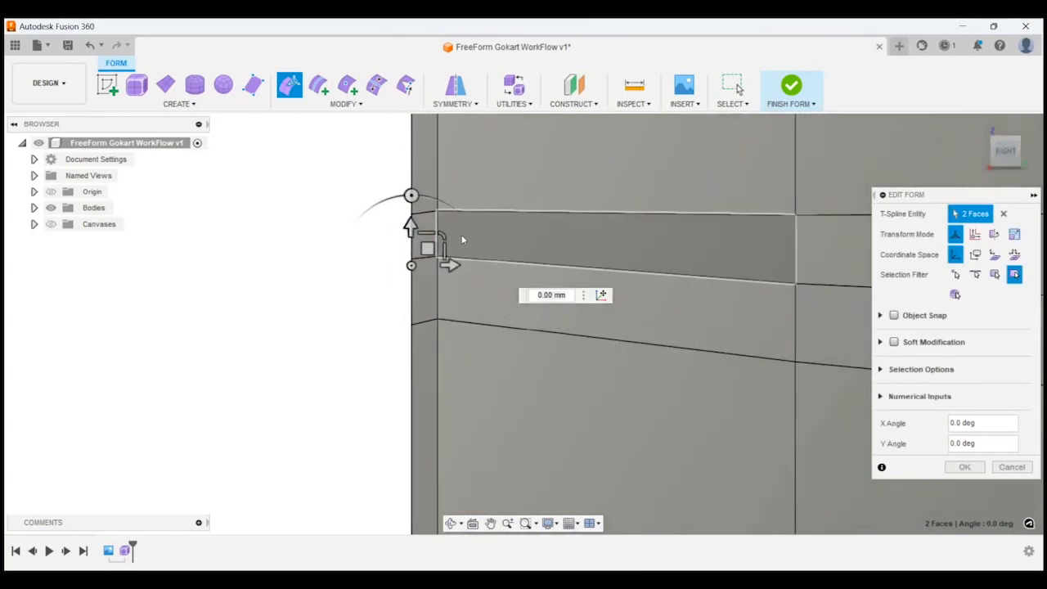
pyautogui.keyDown('shift'); pyautogui.click(433, 293); pyautogui.keyUp('shift')
pyautogui.moveTo(463, 263); pyautogui.dragTo(549, 263)
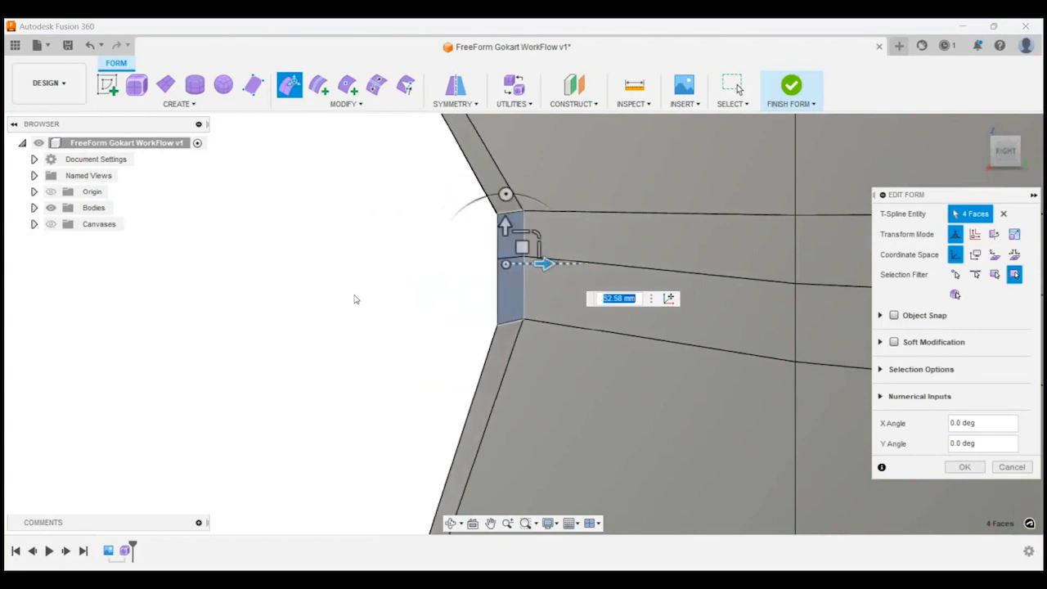
pyautogui.scroll(-2, 355, 296)
pyautogui.click(360, 279)
pyautogui.scroll(-2, 359, 279)
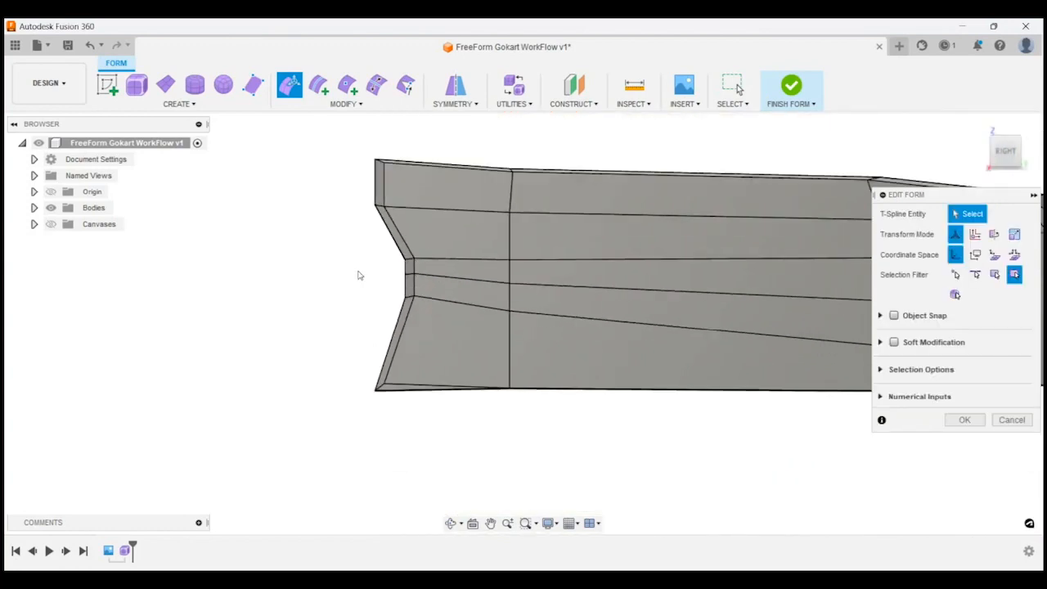
pyautogui.hotkey('alt', '3')
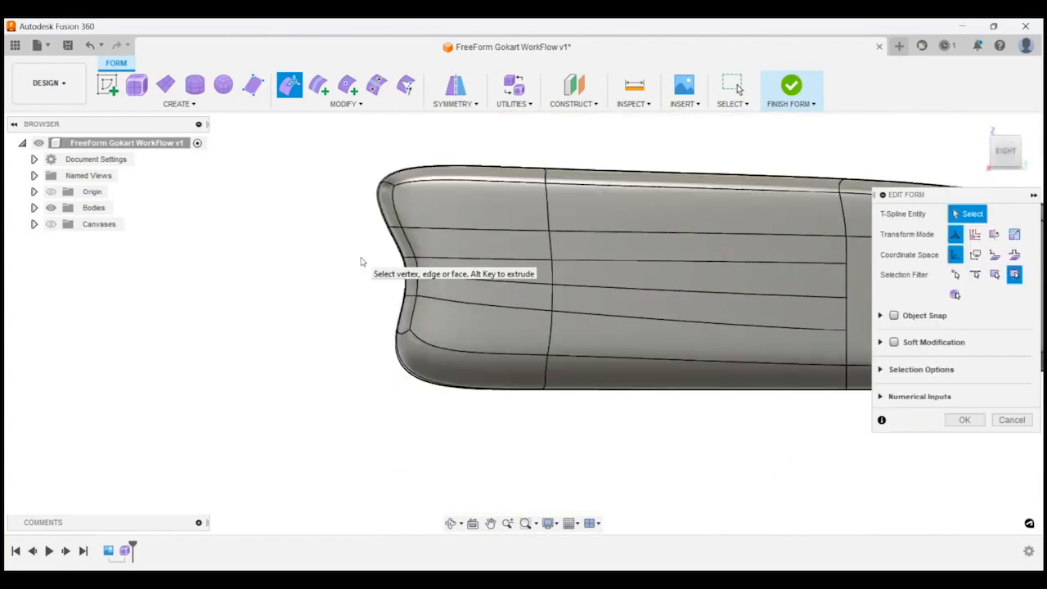
pyautogui.hotkey('alt', '1')
# Step: Insert a row of points in Simple mode just above the lower edge, from the rear face along the side to where the mid-height edges end
pyautogui.click(426, 351)
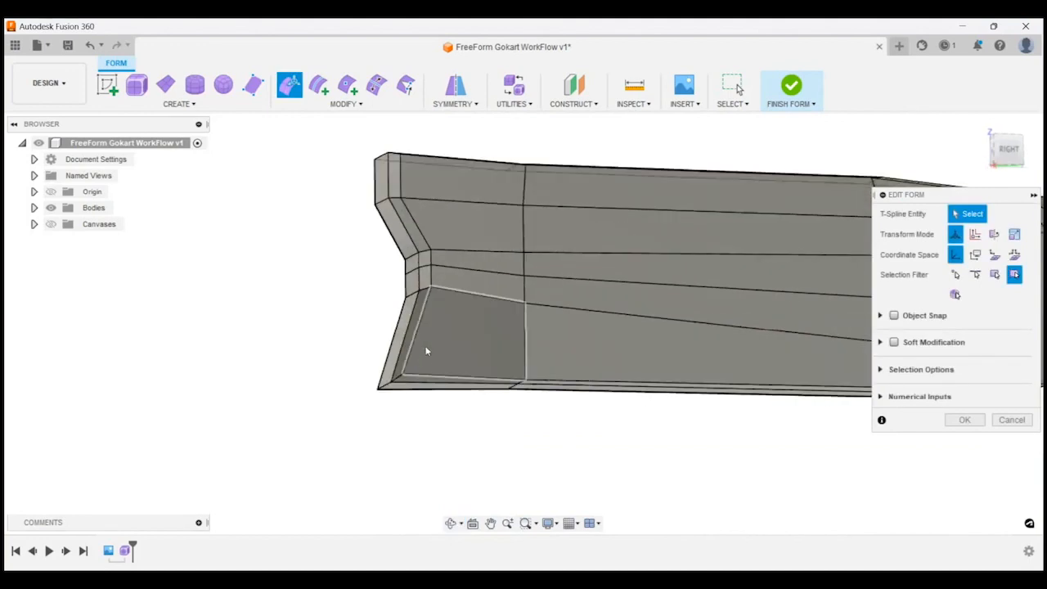
pyautogui.keyDown('shift'); pyautogui.moveTo(426, 350); pyautogui.dragTo(480, 332, button='middle'); pyautogui.keyUp('shift')
pyautogui.scroll(-2, 523, 361)
pyautogui.scroll(1, 643, 317)
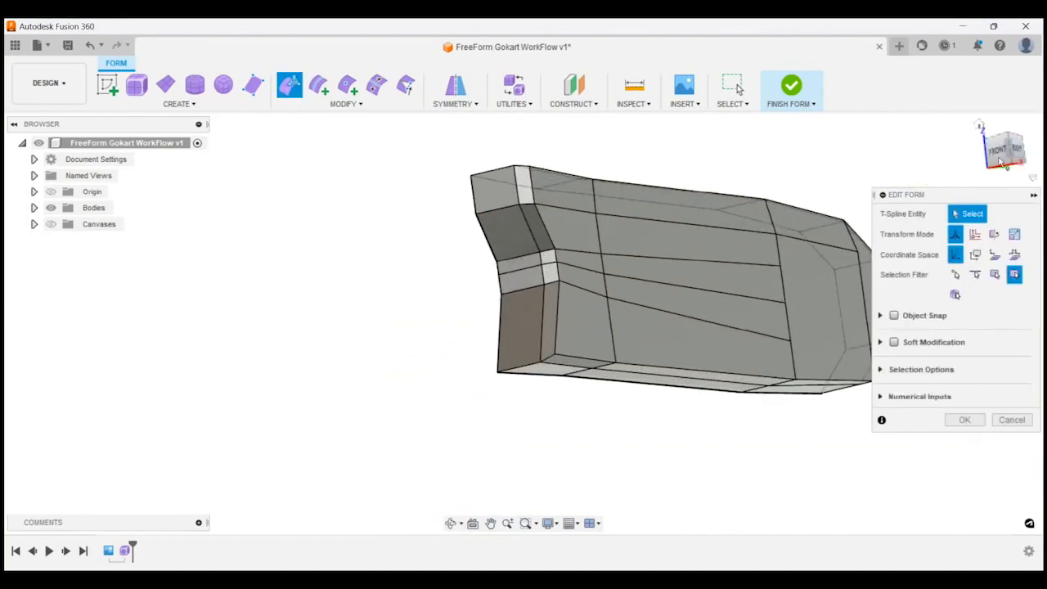
pyautogui.click(996, 155)
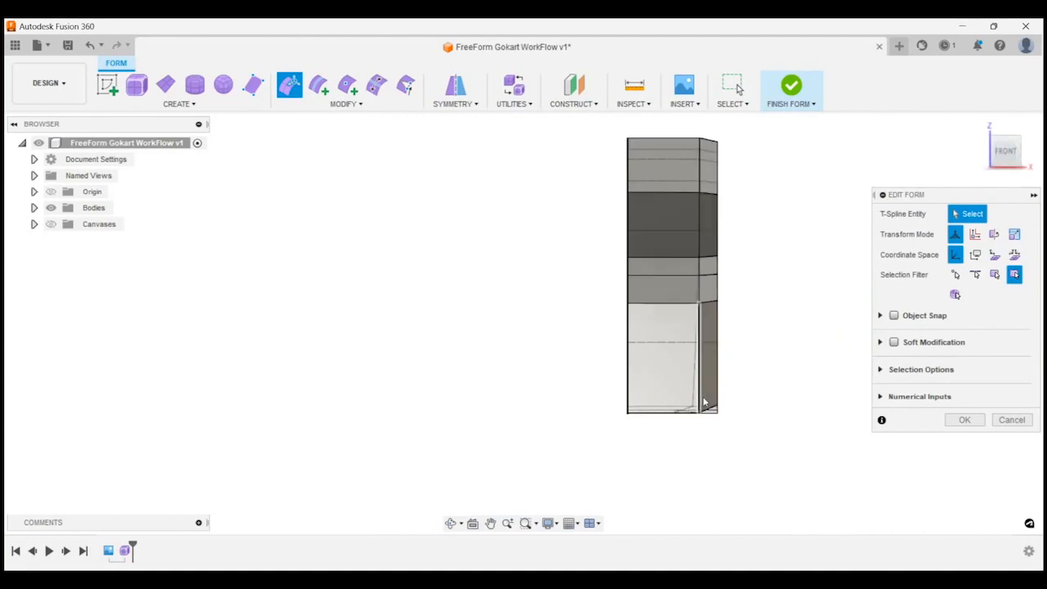
pyautogui.click(347, 85)
pyautogui.scroll(2, 627, 355)
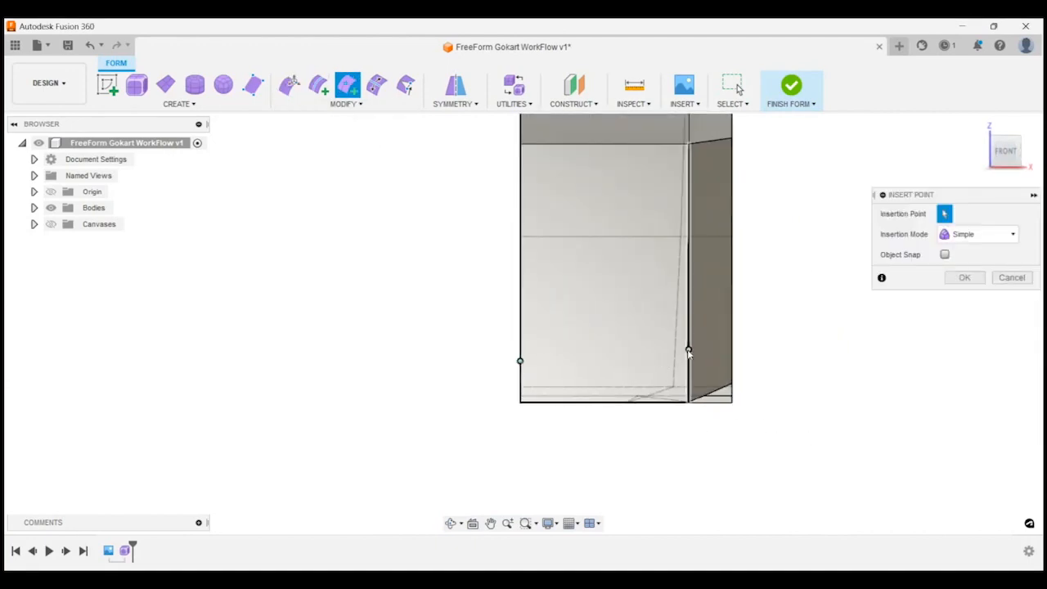
pyautogui.keyDown('shift'); pyautogui.moveTo(732, 341); pyautogui.dragTo(738, 394, button='middle'); pyautogui.keyUp('shift')
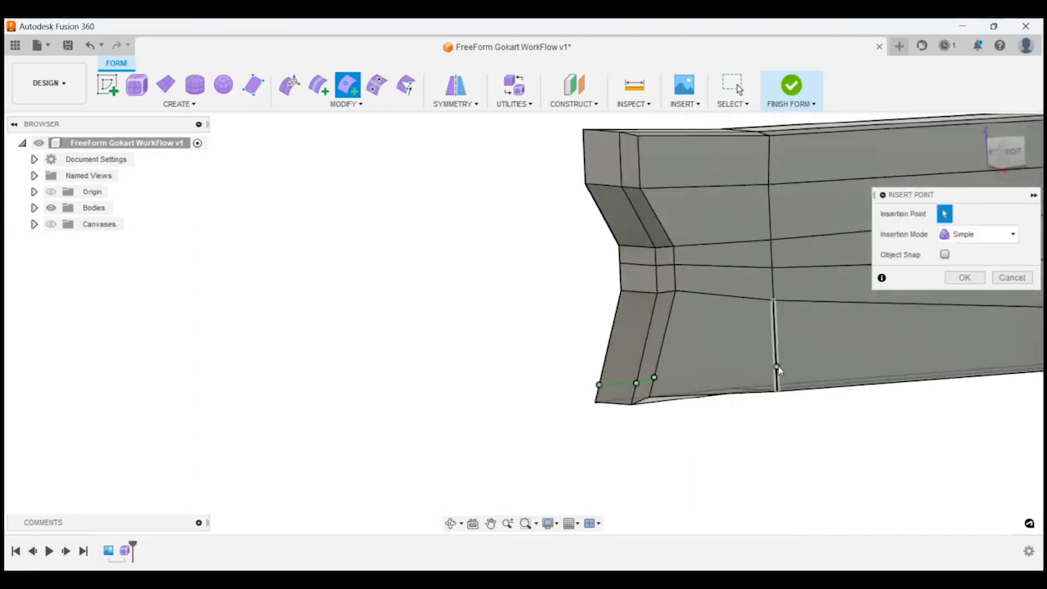
pyautogui.scroll(-3, 845, 400)
pyautogui.scroll(5, 793, 342)
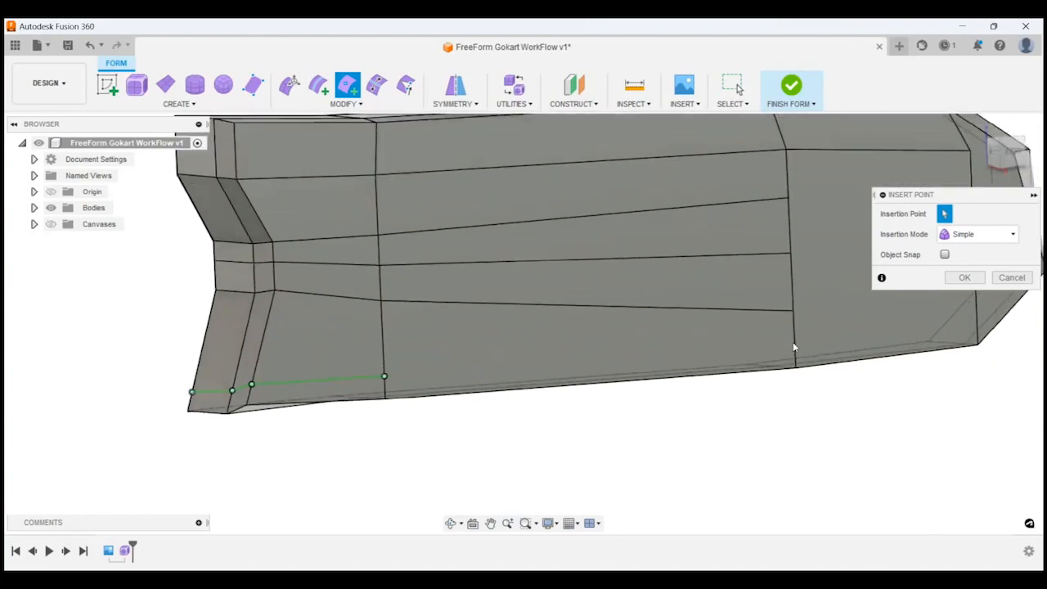
pyautogui.click(797, 342)
pyautogui.scroll(-3, 680, 347)
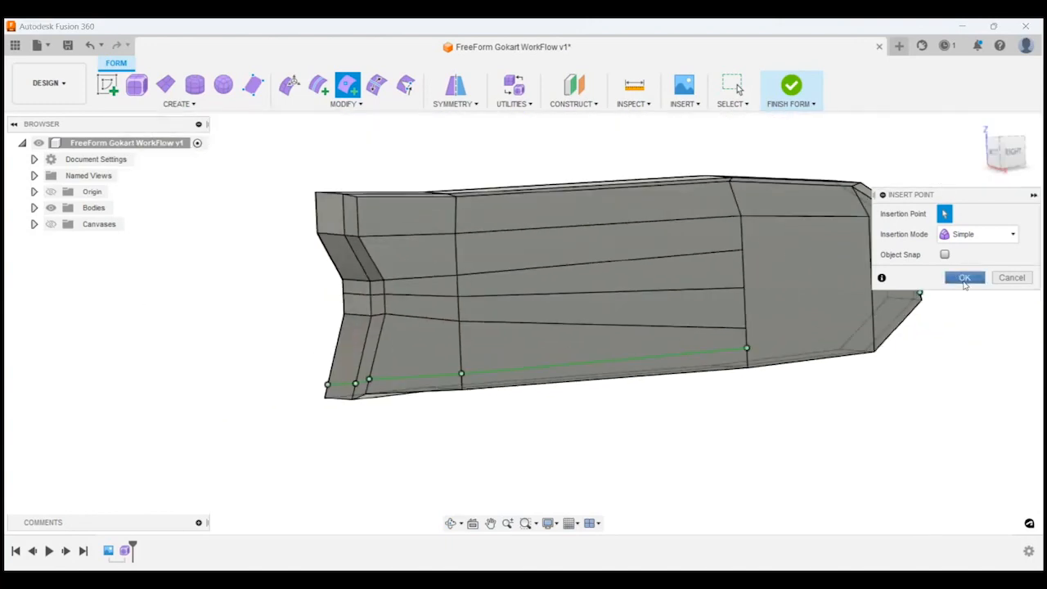
pyautogui.click(965, 278)
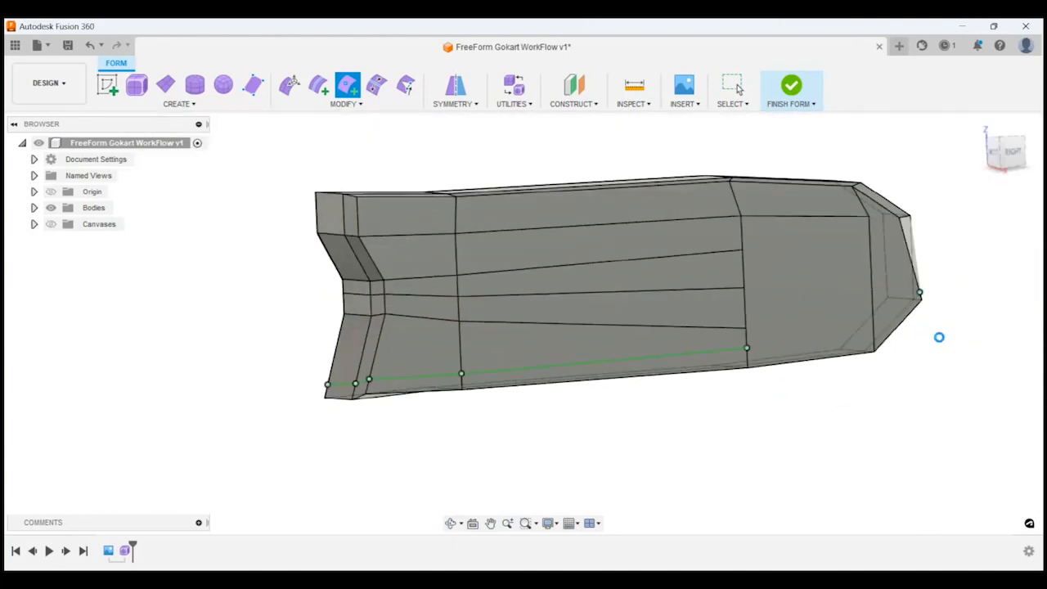
# Step: Switch to smooth display, show the canvases and examine the side pod's rear contour against the side-view image
pyautogui.keyDown('shift'); pyautogui.moveTo(939, 337); pyautogui.dragTo(883, 331, button='middle'); pyautogui.keyUp('shift')
pyautogui.keyDown('shift'); pyautogui.moveTo(684, 283); pyautogui.dragTo(695, 306, button='middle'); pyautogui.keyUp('shift')
pyautogui.hotkey('alt', '3')
pyautogui.keyDown('shift'); pyautogui.moveTo(290, 388); pyautogui.dragTo(348, 219, button='middle'); pyautogui.keyUp('shift')
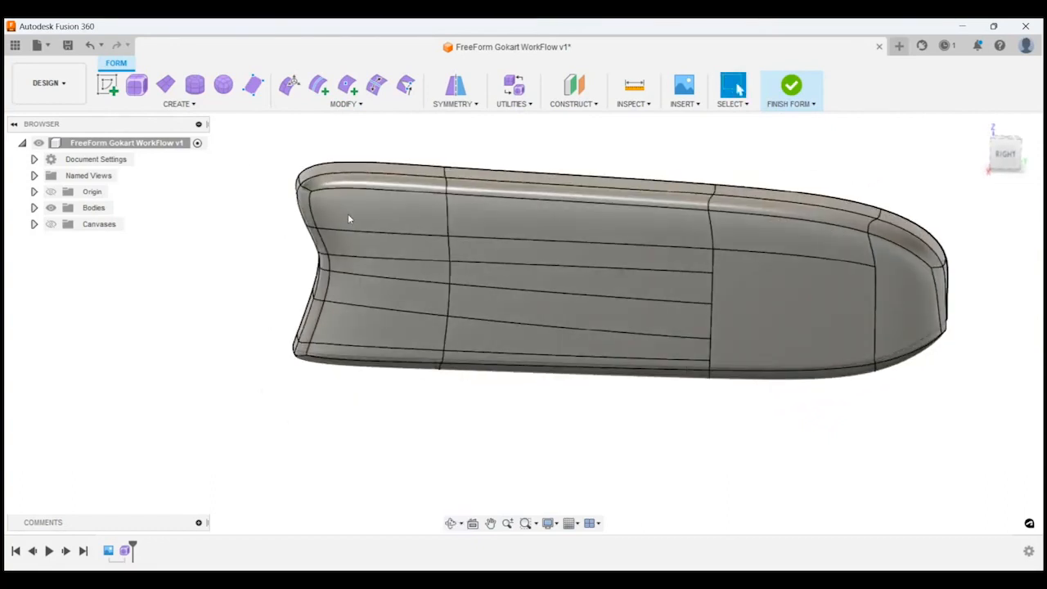
pyautogui.keyDown('shift'); pyautogui.moveTo(310, 328); pyautogui.dragTo(315, 347, button='middle'); pyautogui.keyUp('shift')
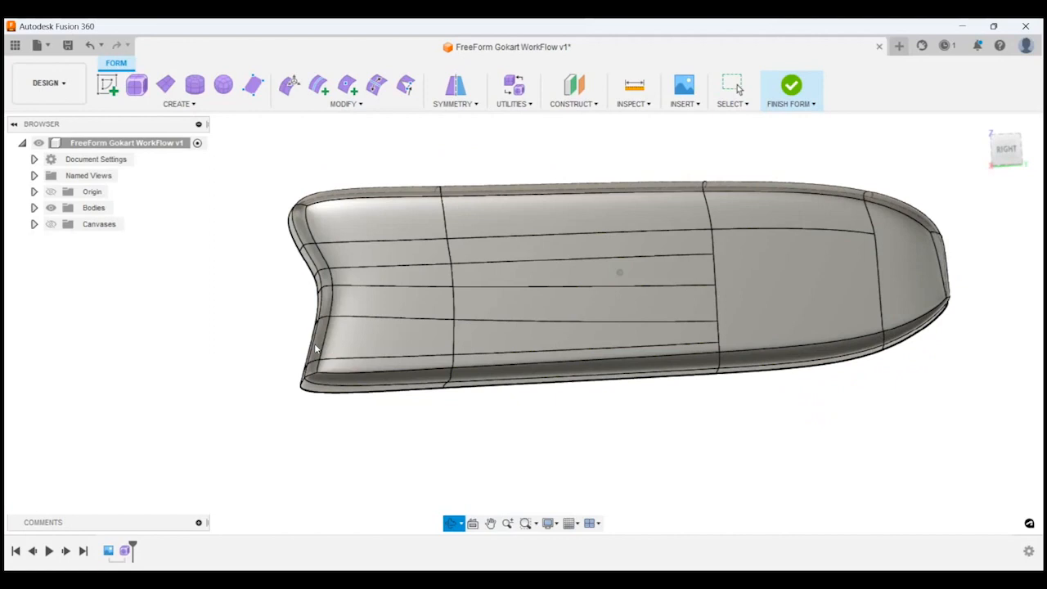
pyautogui.click(52, 223)
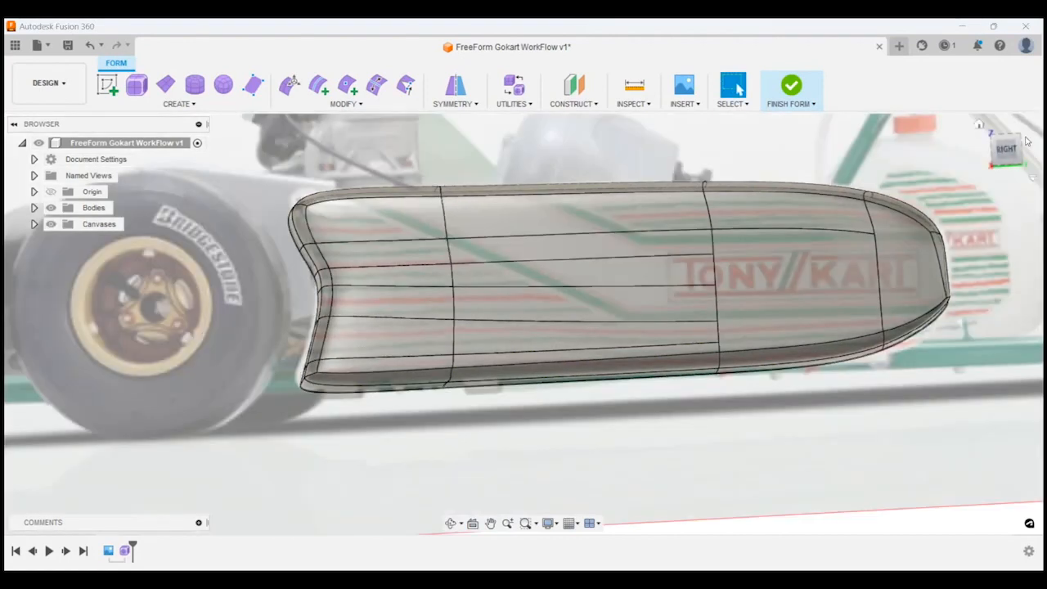
pyautogui.click(1006, 150)
pyautogui.scroll(8, 357, 249)
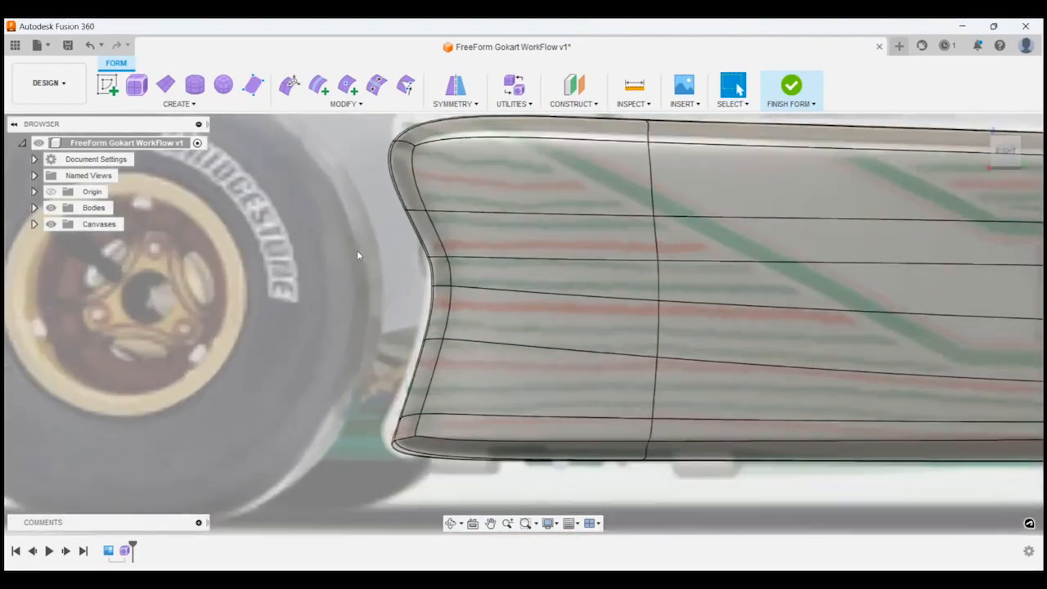
pyautogui.keyDown('shift'); pyautogui.moveTo(381, 231); pyautogui.dragTo(420, 332, button='middle'); pyautogui.keyUp('shift')
pyautogui.scroll(-4, 420, 332)
pyautogui.scroll(6, 412, 184)
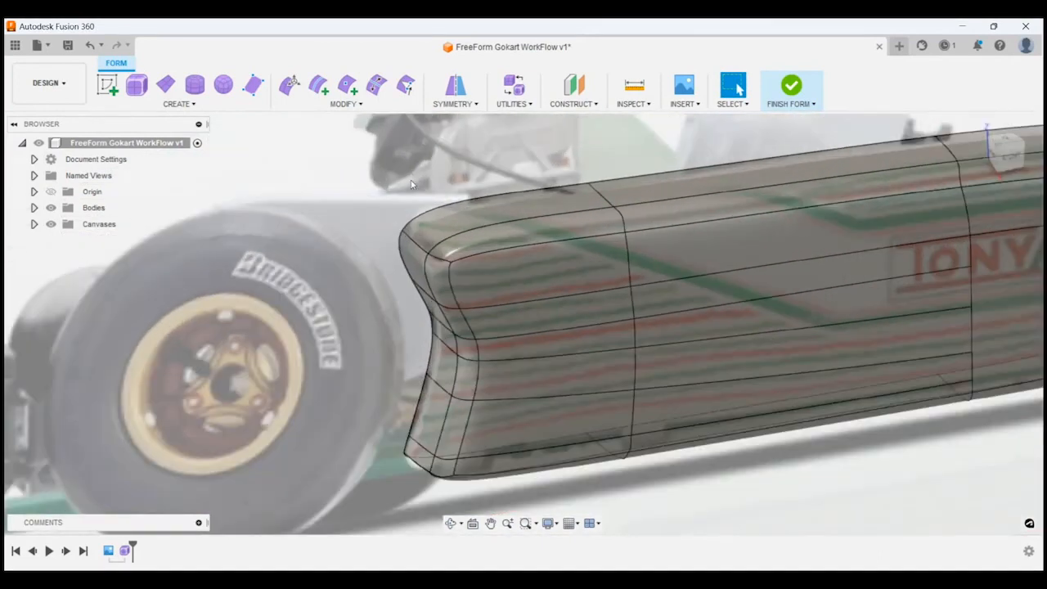
# Step: Raise the rear top face of the side pod by 26.896 mm with Edit Form
pyautogui.click(286, 82)
pyautogui.click(435, 231)
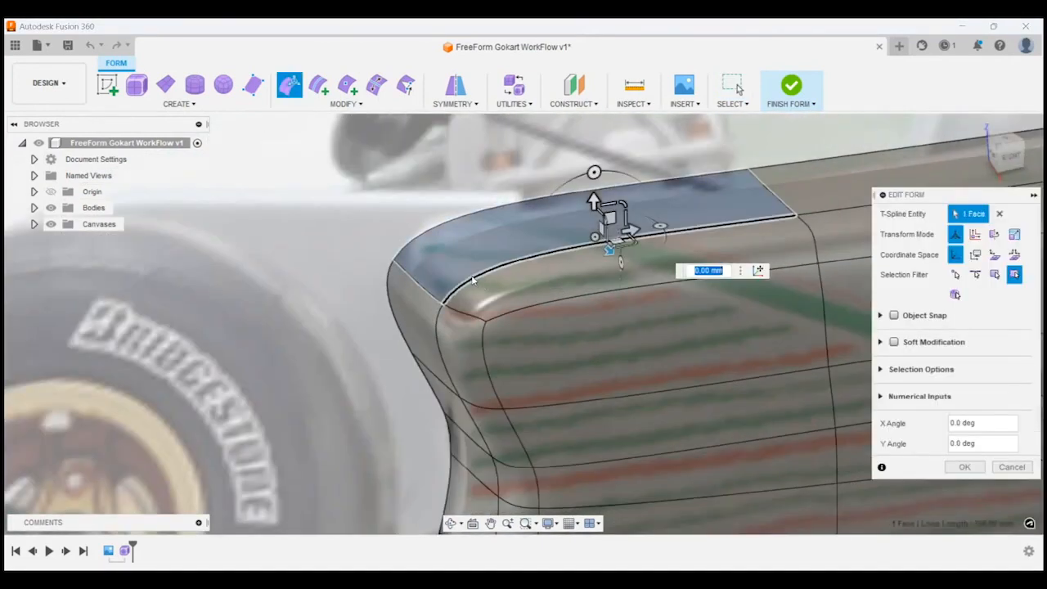
pyautogui.moveTo(593, 201); pyautogui.dragTo(593, 168)
pyautogui.click(1010, 157)
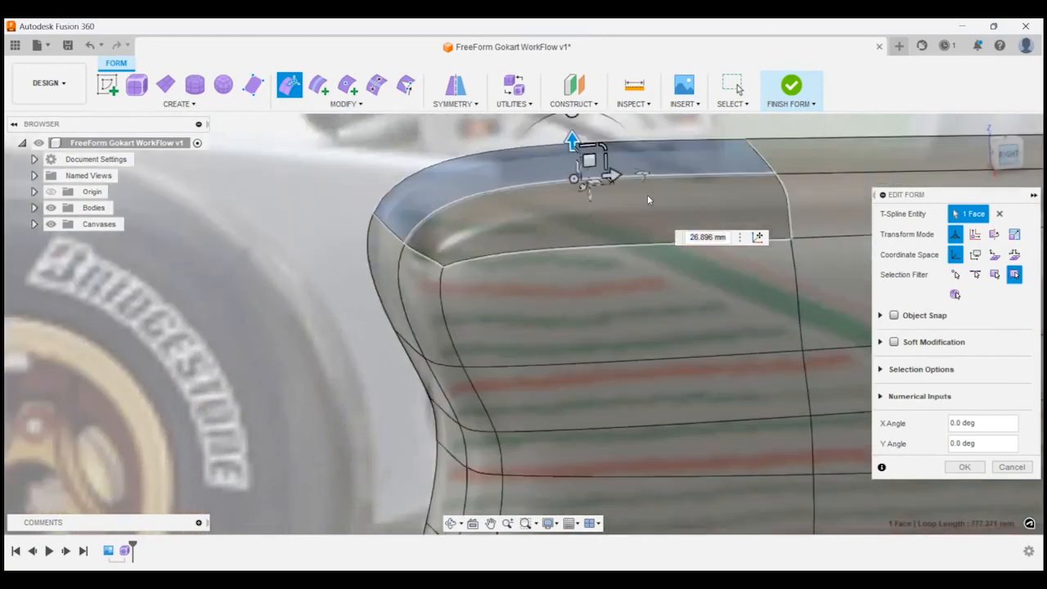
# Step: Raise the rear top face of the side pod slightly further to follow the side-view canvas
pyautogui.scroll(1, 434, 340)
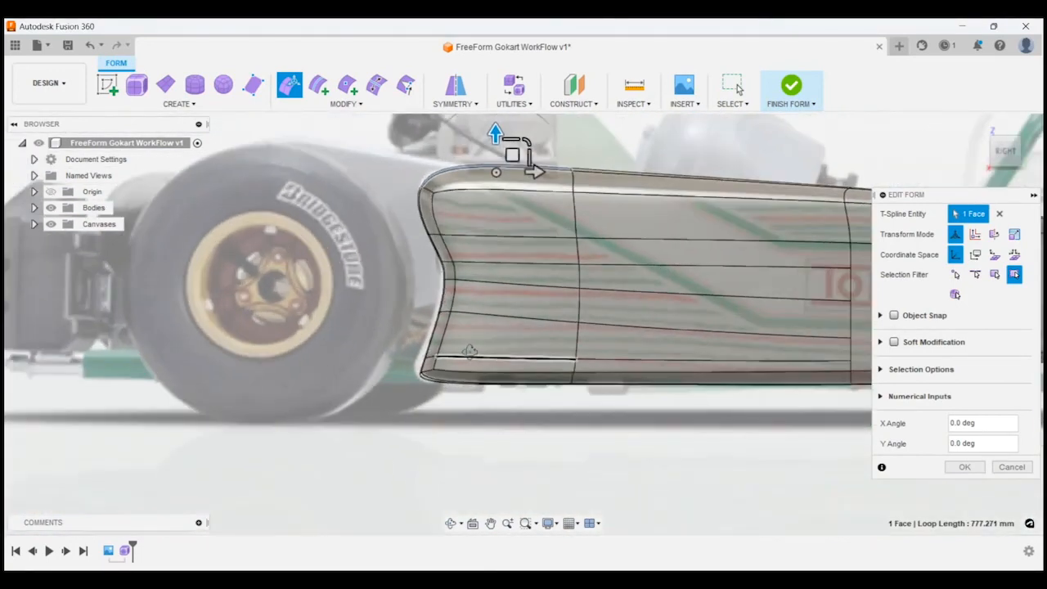
pyautogui.keyDown('shift'); pyautogui.moveTo(469, 350); pyautogui.dragTo(494, 368, button='middle'); pyautogui.keyUp('shift')
pyautogui.scroll(-2, 392, 360)
pyautogui.scroll(5, 400, 374)
pyautogui.scroll(2, 409, 372)
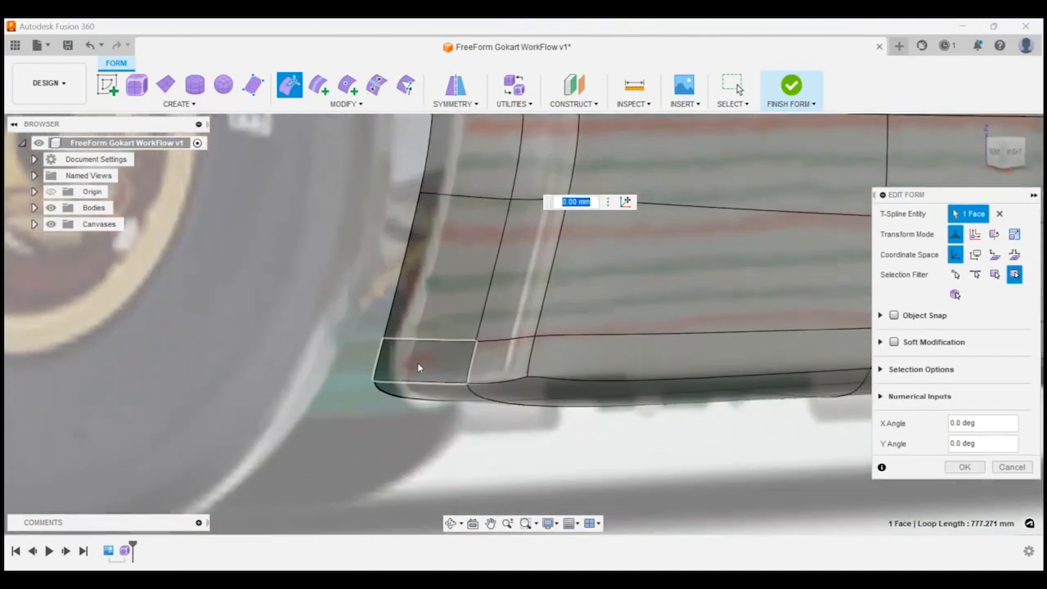
pyautogui.scroll(-3, 431, 360)
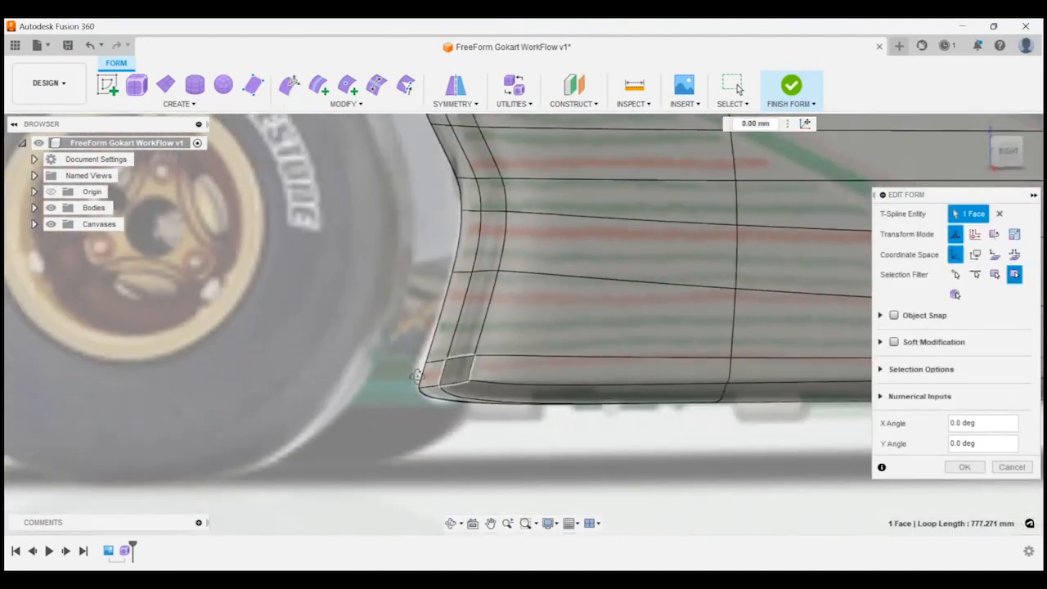
pyautogui.keyDown('shift'); pyautogui.moveTo(417, 375); pyautogui.dragTo(416, 336, button='middle'); pyautogui.keyUp('shift')
pyautogui.scroll(-4, 417, 336)
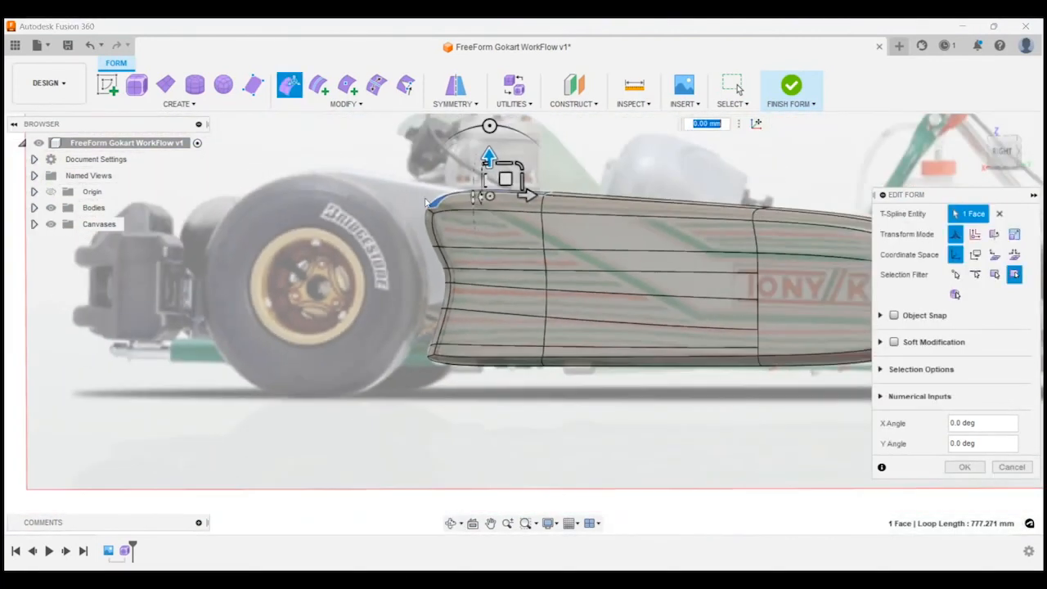
pyautogui.scroll(6, 455, 192)
pyautogui.moveTo(634, 195); pyautogui.dragTo(636, 180)
# Step: Examine the side pod's front lower corner and rear lower corner against the canvas and accept the top face edit
pyautogui.scroll(-3, 334, 216)
pyautogui.scroll(-4, 416, 215)
pyautogui.keyDown('shift'); pyautogui.moveTo(644, 292); pyautogui.dragTo(746, 291, button='middle'); pyautogui.keyUp('shift')
pyautogui.scroll(6, 753, 292)
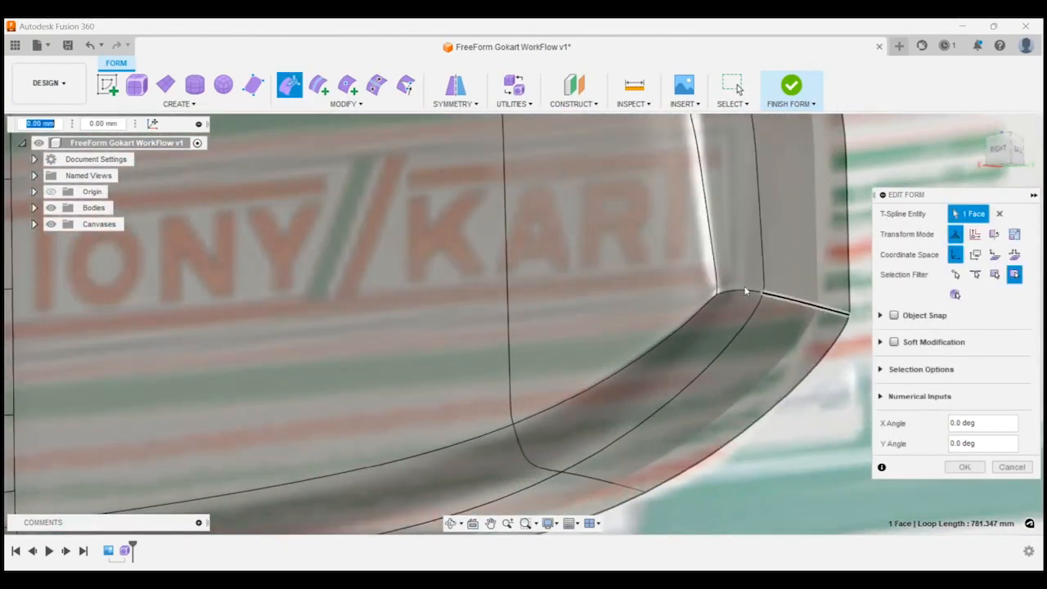
pyautogui.scroll(-2, 652, 306)
pyautogui.scroll(-3, 653, 306)
pyautogui.keyDown('shift'); pyautogui.moveTo(652, 307); pyautogui.dragTo(649, 372, button='middle'); pyautogui.keyUp('shift')
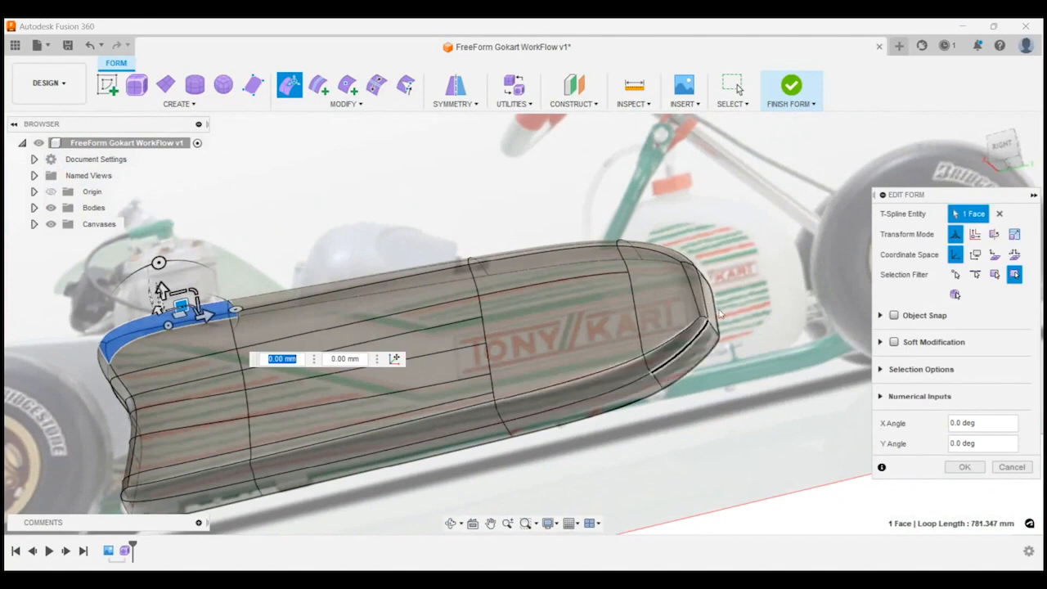
pyautogui.scroll(-5, 712, 367)
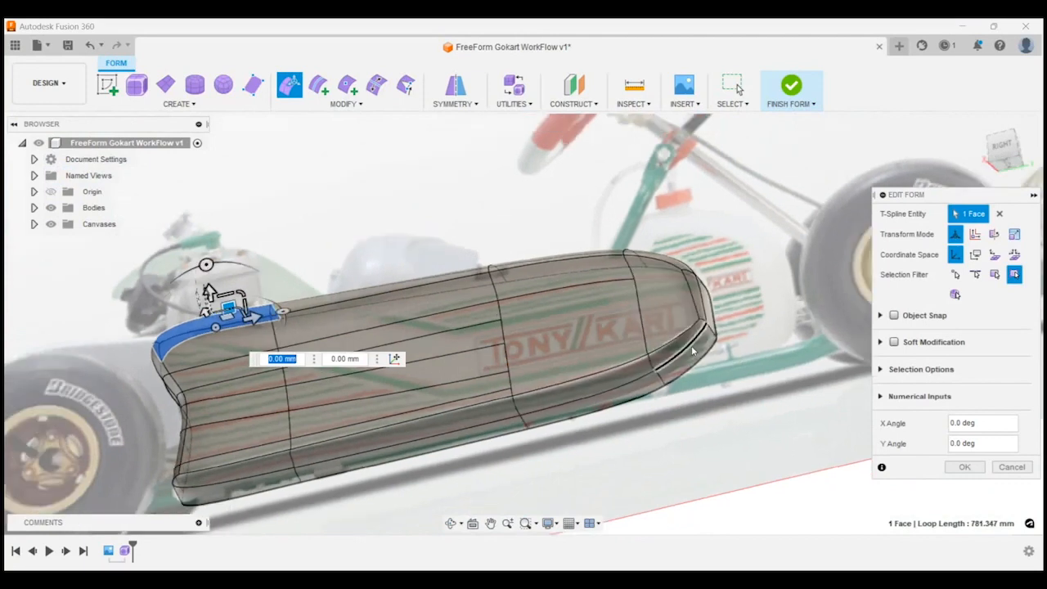
pyautogui.scroll(3, 538, 463)
pyautogui.scroll(8, 538, 463)
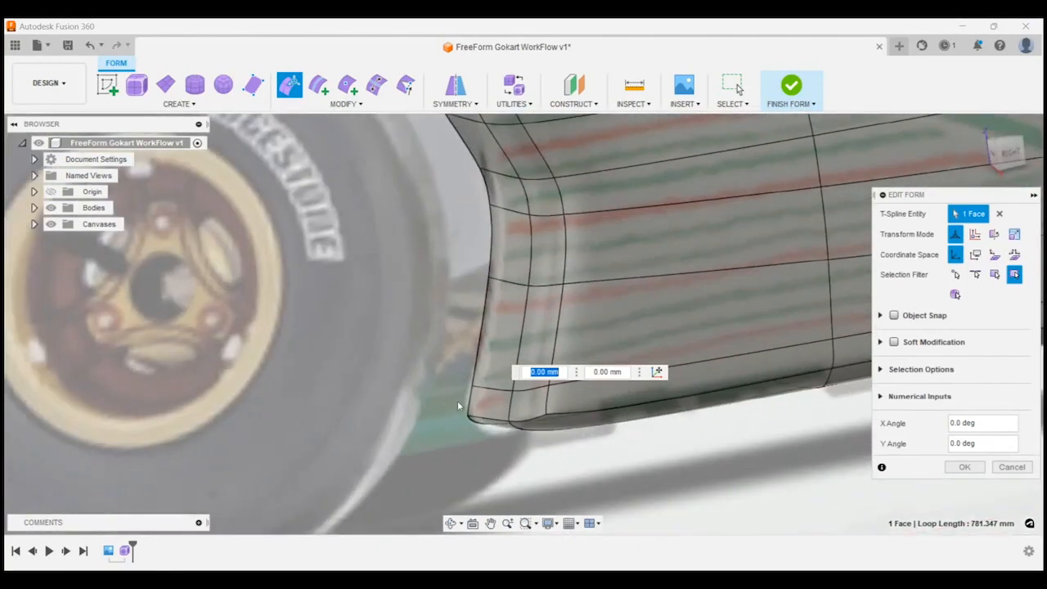
pyautogui.keyDown('shift'); pyautogui.moveTo(458, 401); pyautogui.dragTo(754, 444, button='middle'); pyautogui.keyUp('shift')
pyautogui.click(963, 467)
pyautogui.scroll(-3, 682, 415)
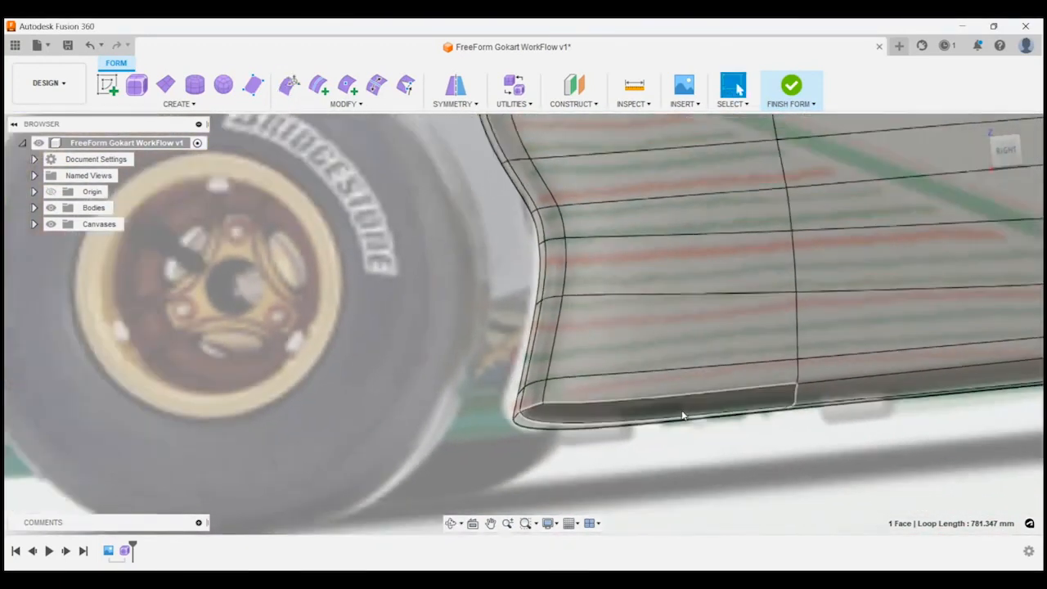
# Step: In box display and front view, raise the lower horizontal edge of the rear face and rotate it level
pyautogui.hotkey('alt', '1')
pyautogui.keyDown('shift'); pyautogui.moveTo(483, 344); pyautogui.dragTo(563, 346, button='middle'); pyautogui.keyUp('shift')
pyautogui.scroll(6, 548, 368)
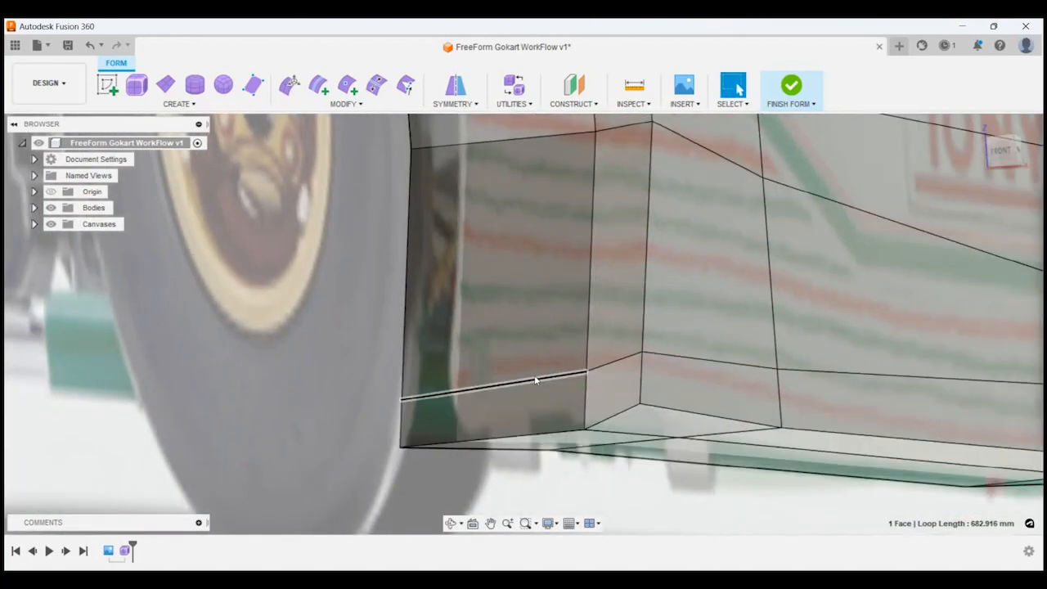
pyautogui.click(597, 367)
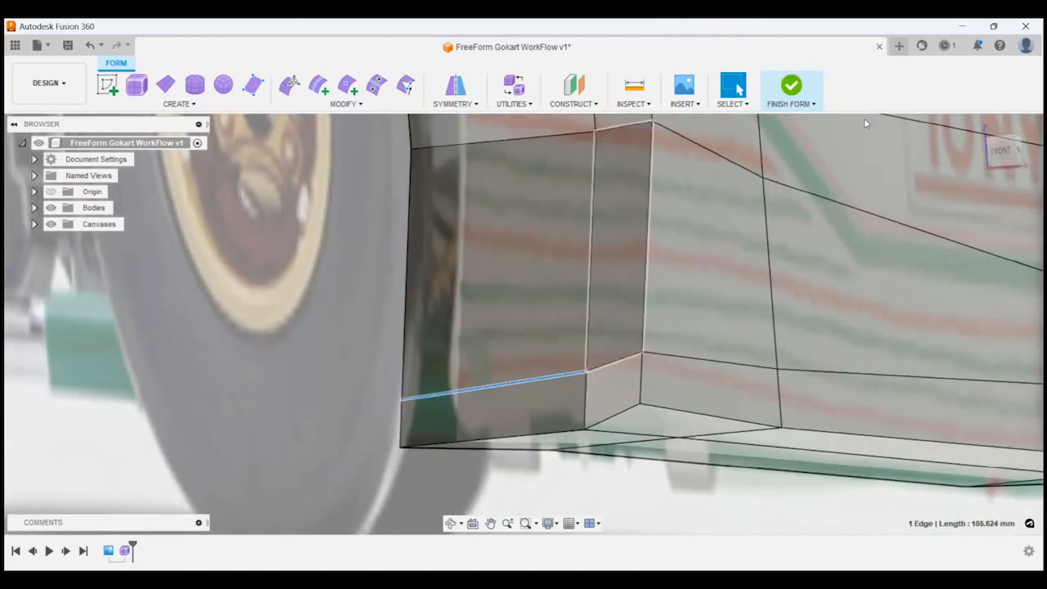
pyautogui.click(1006, 154)
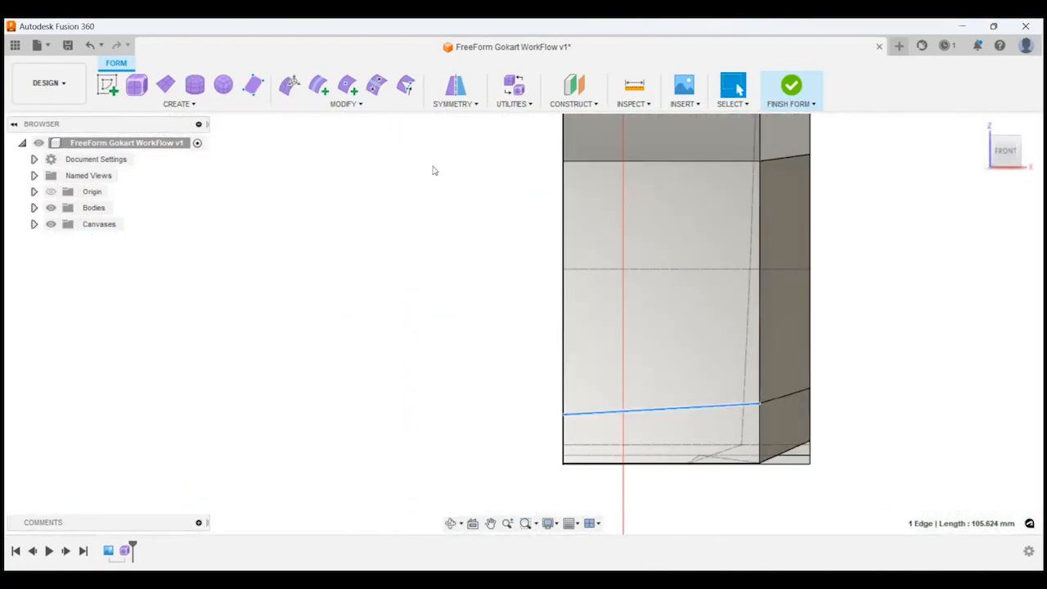
pyautogui.press('m')
pyautogui.moveTo(660, 373); pyautogui.dragTo(660, 318)
pyautogui.moveTo(731, 354); pyautogui.dragTo(732, 354)
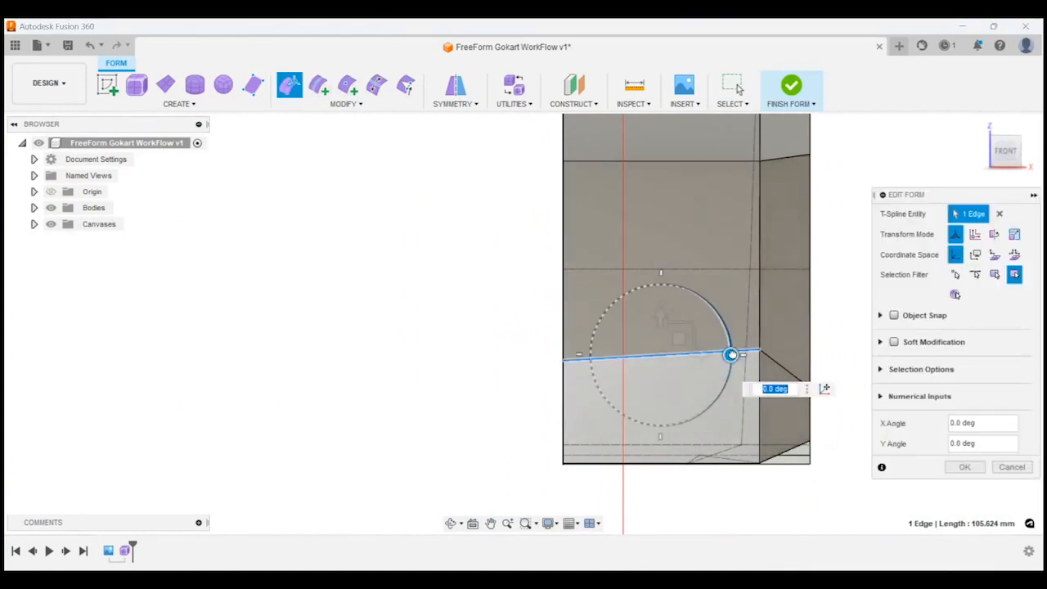
pyautogui.click(437, 330)
# Step: Raise the same lower edge of the rear face by another 9.682 mm
pyautogui.scroll(-3, 436, 326)
pyautogui.scroll(2, 648, 348)
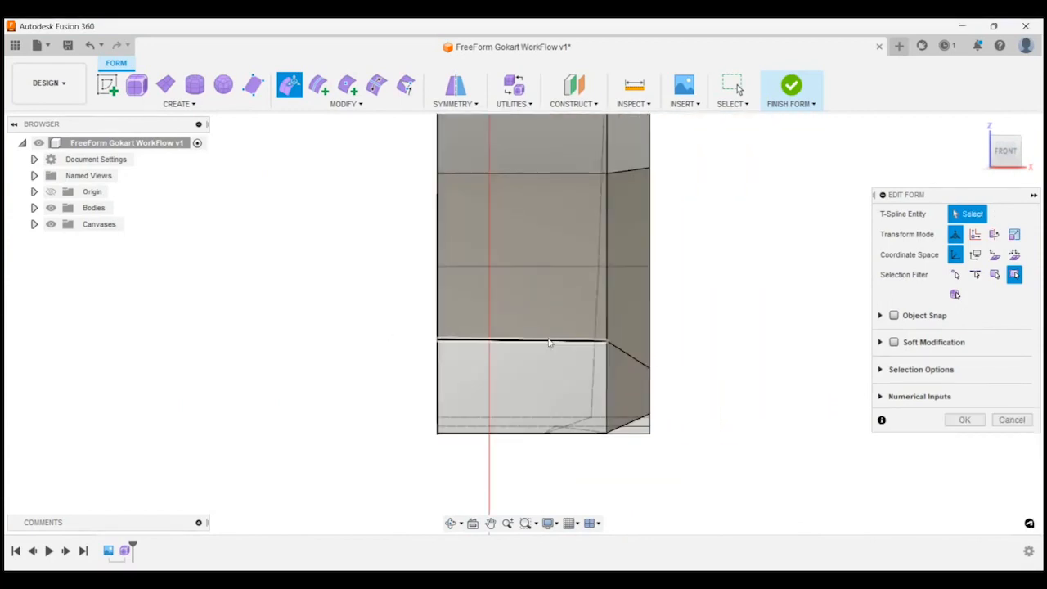
pyautogui.click(549, 340)
pyautogui.moveTo(521, 300); pyautogui.dragTo(522, 286)
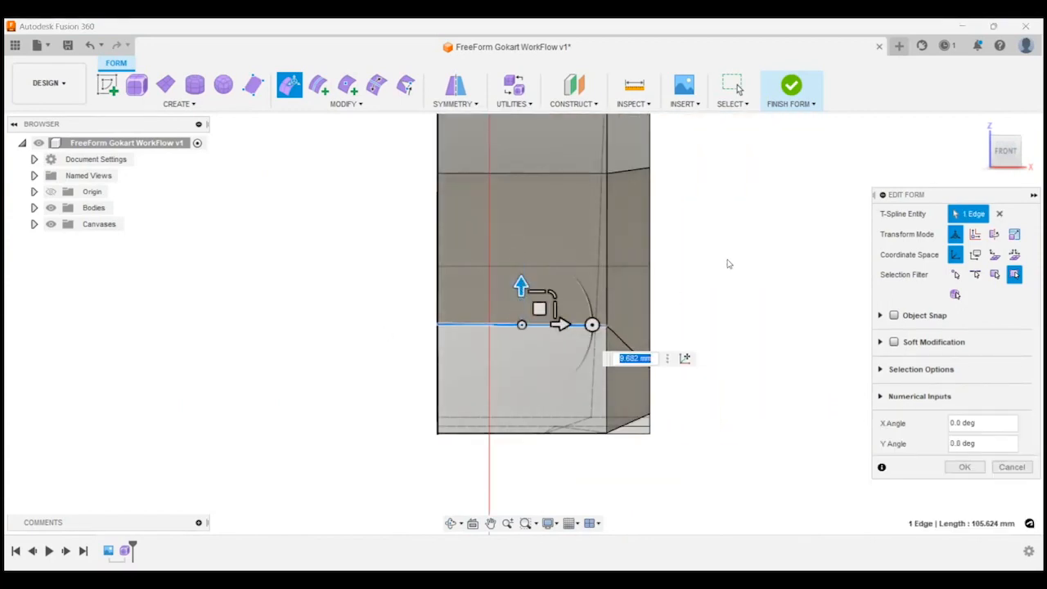
pyautogui.click(713, 264)
# Step: In the right view, move the side-face vertex above the lower rear corner 6.685 mm forward and 19.051 mm up
pyautogui.click(998, 157)
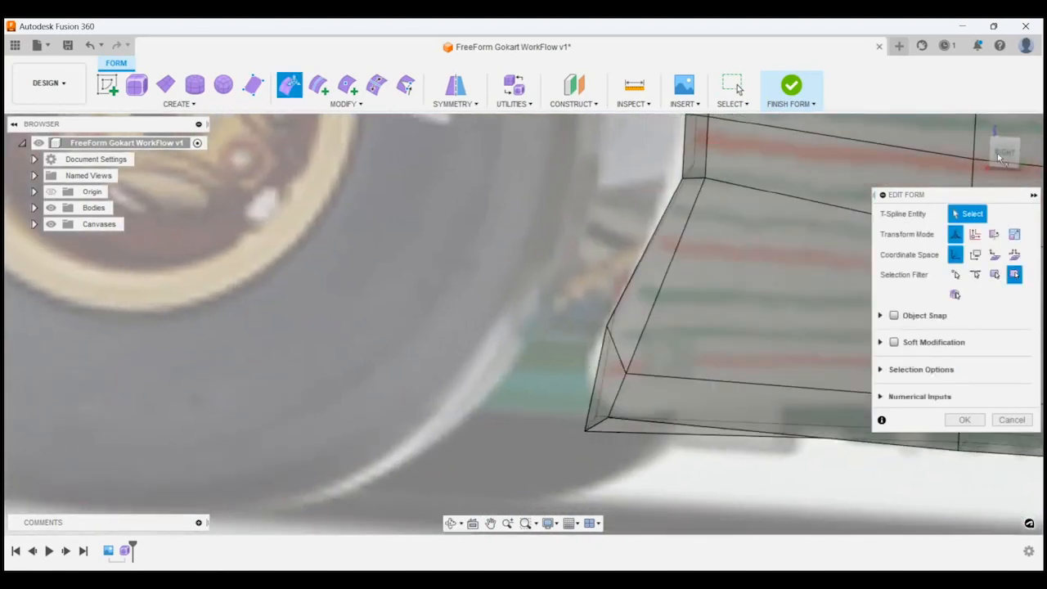
pyautogui.scroll(-2, 755, 446)
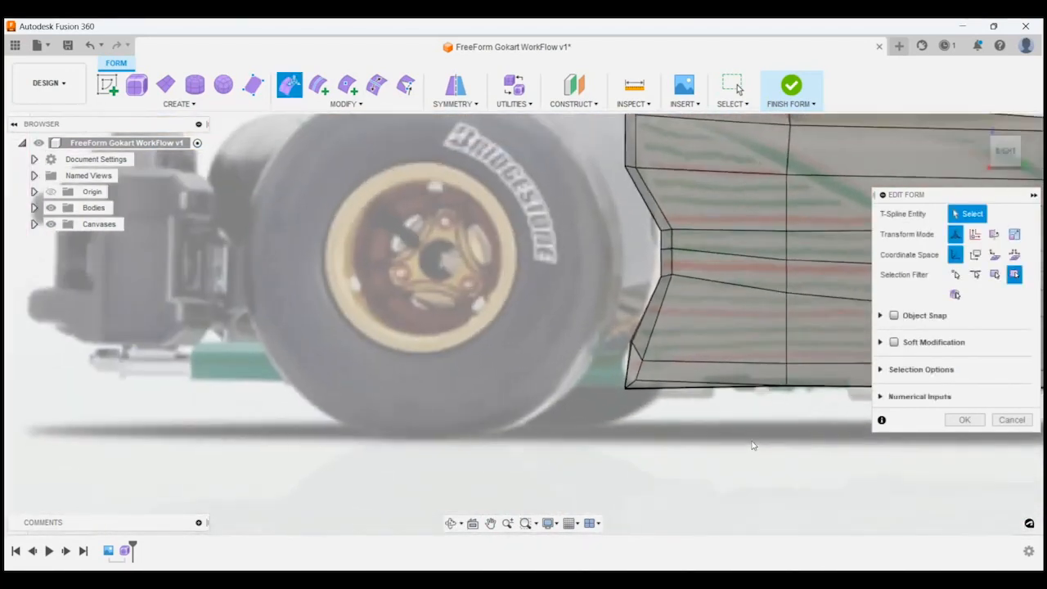
pyautogui.scroll(5, 744, 431)
pyautogui.click(451, 230)
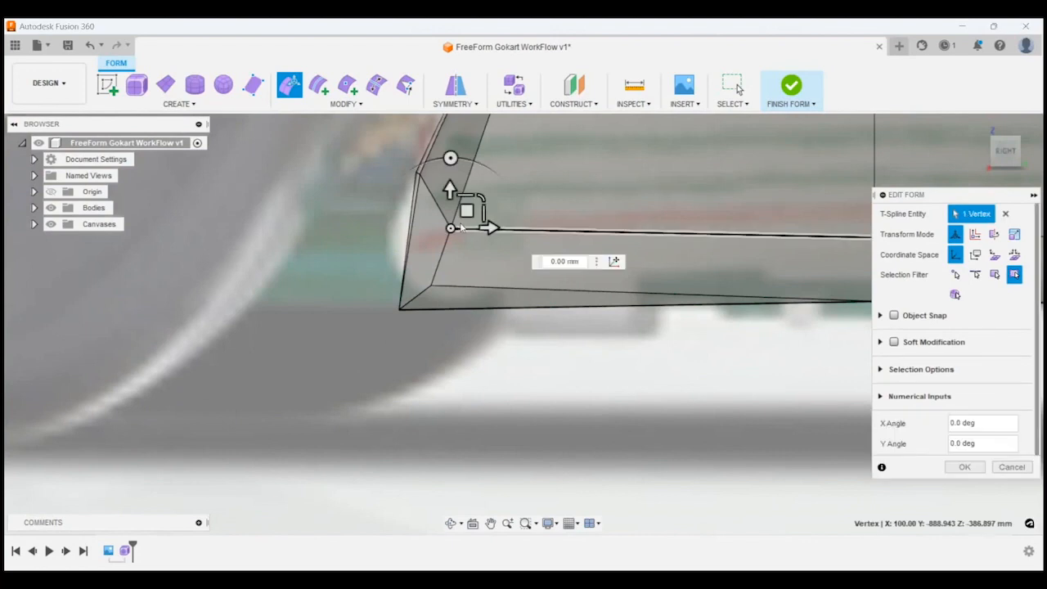
pyautogui.moveTo(451, 229); pyautogui.dragTo(477, 173)
pyautogui.scroll(-2, 387, 248)
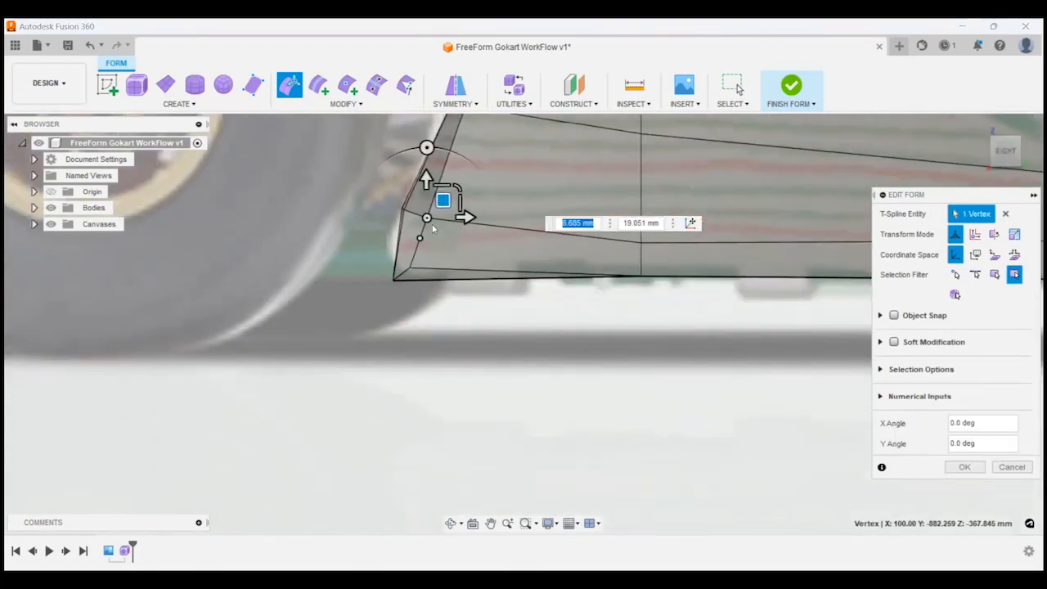
# Step: Shift the inset vertex at the lower rear corner of the side face slightly forward
pyautogui.scroll(4, 387, 275)
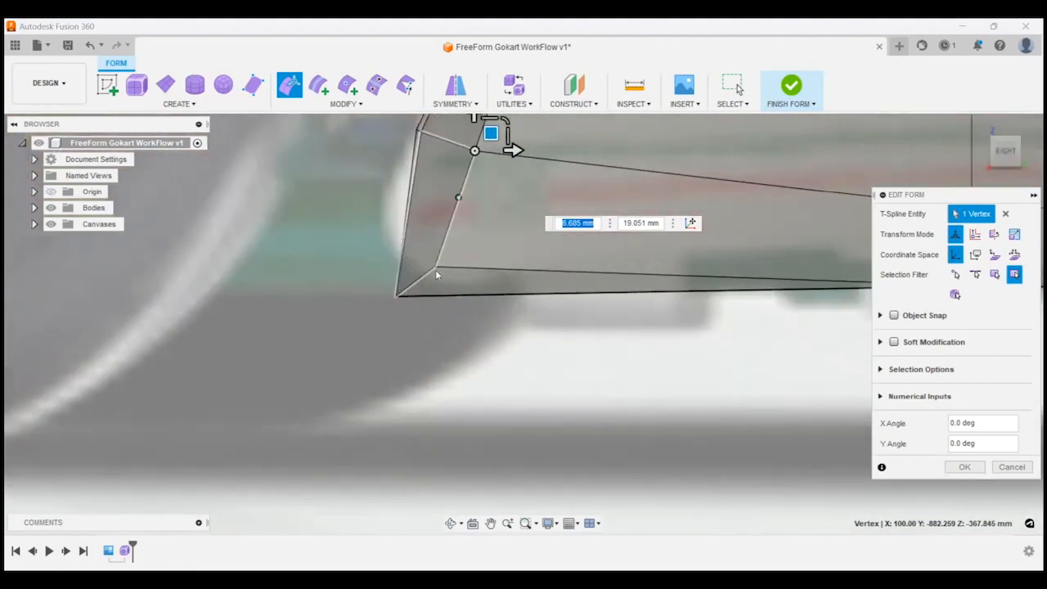
pyautogui.click(434, 268)
pyautogui.moveTo(455, 250); pyautogui.dragTo(471, 248)
# Step: Raise the next vertex forward along the side face's lower edge by 5.922 mm
pyautogui.moveTo(483, 301); pyautogui.dragTo(369, 313, button='middle')
pyautogui.moveTo(769, 301); pyautogui.dragTo(547, 299, button='middle')
pyautogui.keyDown('shift'); pyautogui.moveTo(605, 454); pyautogui.dragTo(605, 422, button='middle'); pyautogui.keyUp('shift')
pyautogui.click(556, 247)
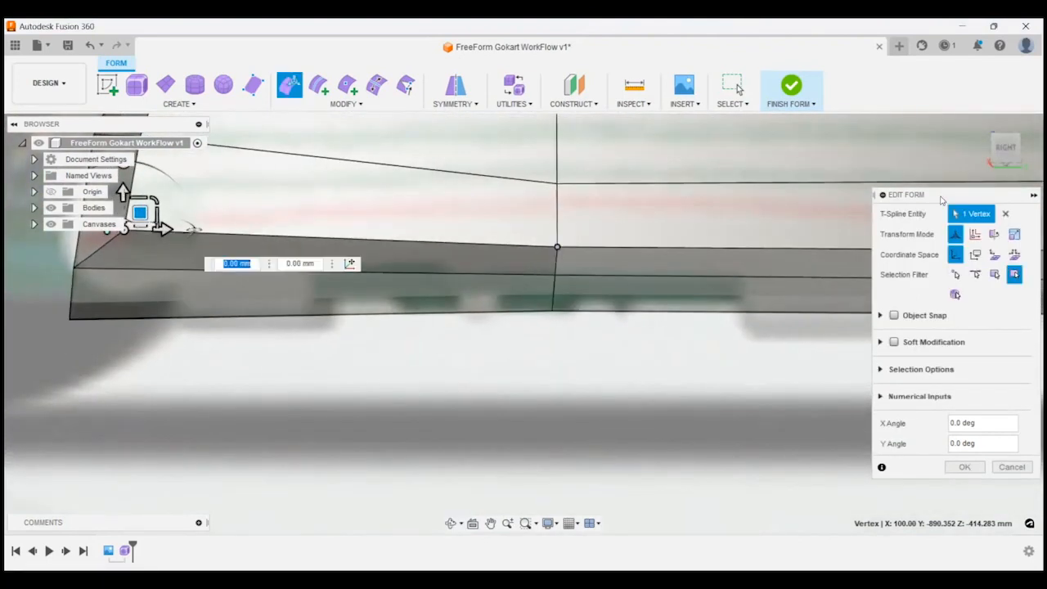
pyautogui.click(1006, 146)
pyautogui.moveTo(546, 331); pyautogui.dragTo(546, 319)
pyautogui.scroll(-5, 381, 306)
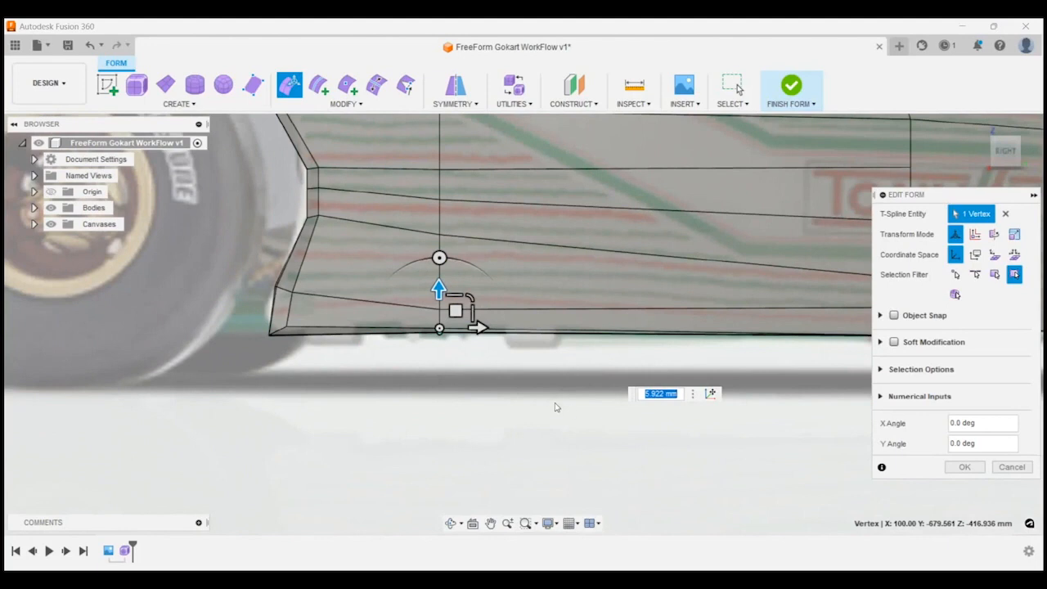
# Step: Examine the side pod's cross-section profile from the front view and from angled views against the canvas
pyautogui.keyDown('shift'); pyautogui.moveTo(501, 438); pyautogui.dragTo(631, 449, button='middle'); pyautogui.keyUp('shift')
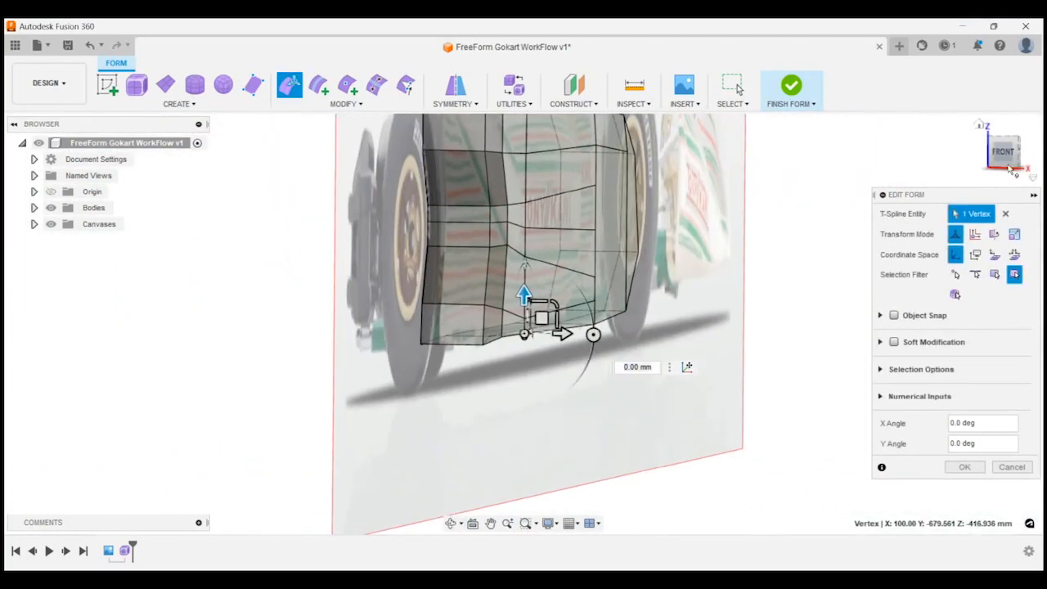
pyautogui.click(1004, 154)
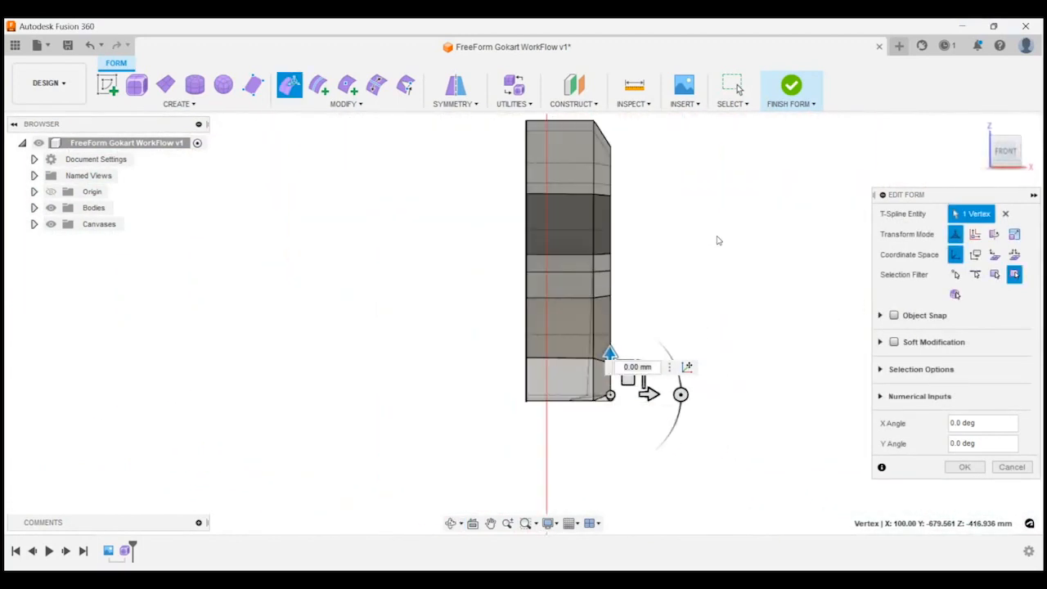
pyautogui.click(646, 323)
pyautogui.scroll(5, 576, 401)
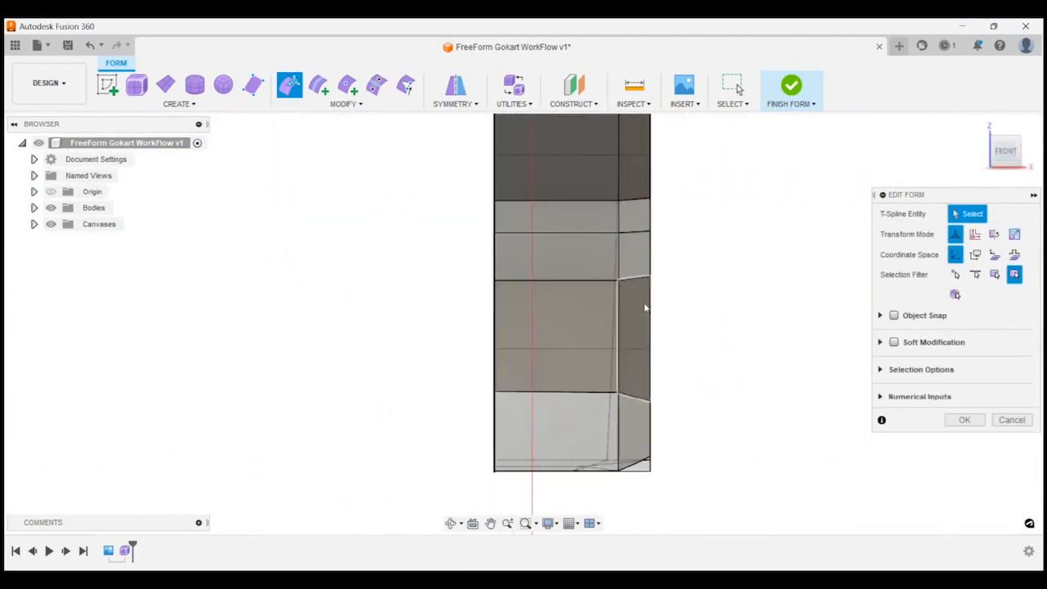
pyautogui.scroll(-3, 642, 209)
pyautogui.scroll(2, 597, 248)
pyautogui.keyDown('shift'); pyautogui.moveTo(692, 246); pyautogui.dragTo(466, 268, button='middle'); pyautogui.keyUp('shift')
pyautogui.scroll(-3, 467, 269)
pyautogui.keyDown('shift'); pyautogui.moveTo(661, 346); pyautogui.dragTo(676, 343, button='middle'); pyautogui.keyUp('shift')
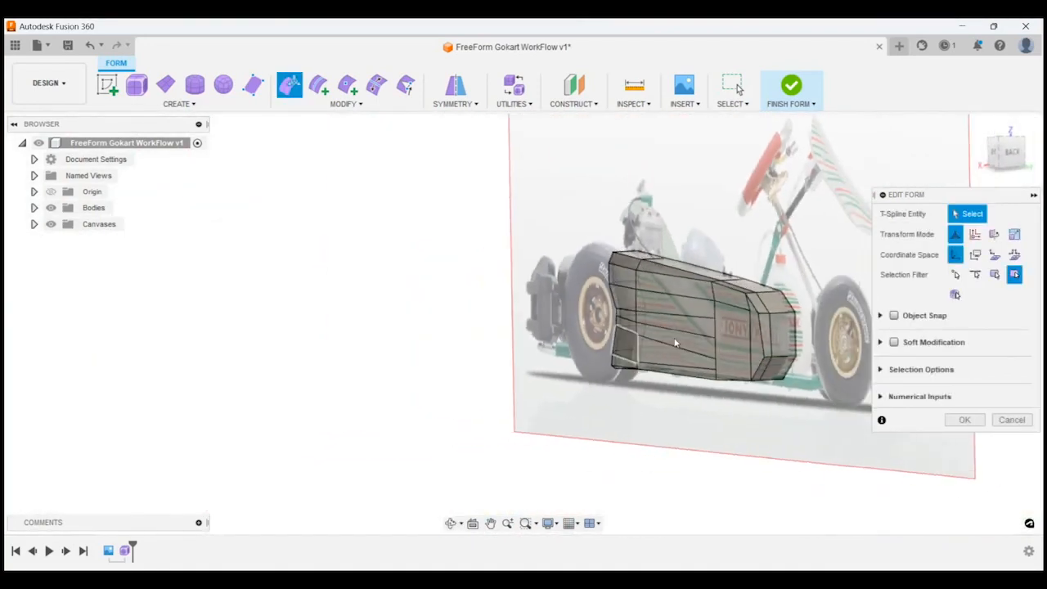
# Step: In the back view, lower the outer side vertex at mid-length near the top by 11.692 mm and select the vertex below it
pyautogui.click(1011, 153)
pyautogui.scroll(5, 573, 335)
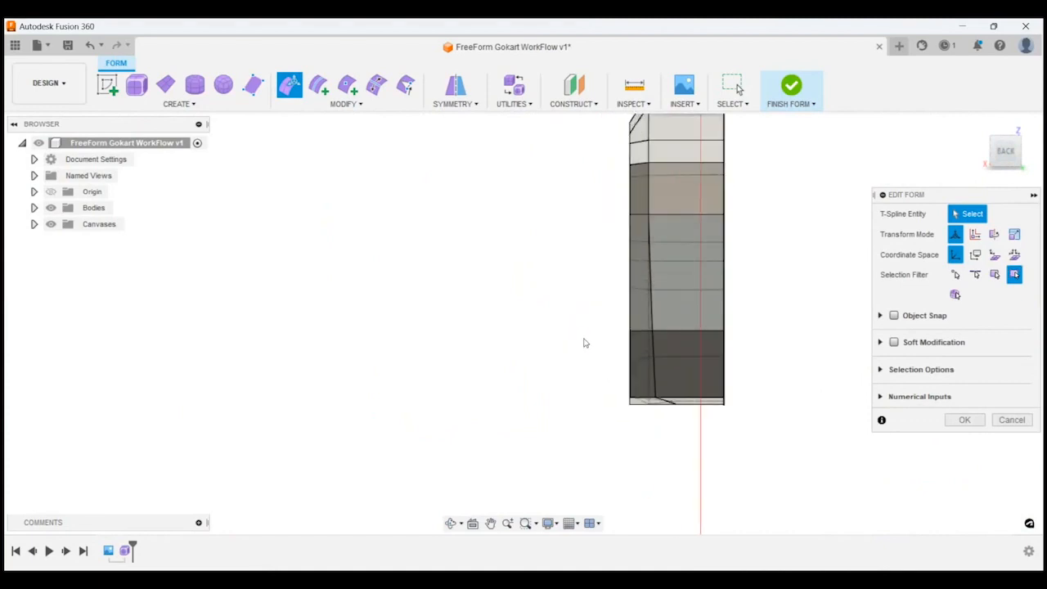
pyautogui.scroll(5, 661, 211)
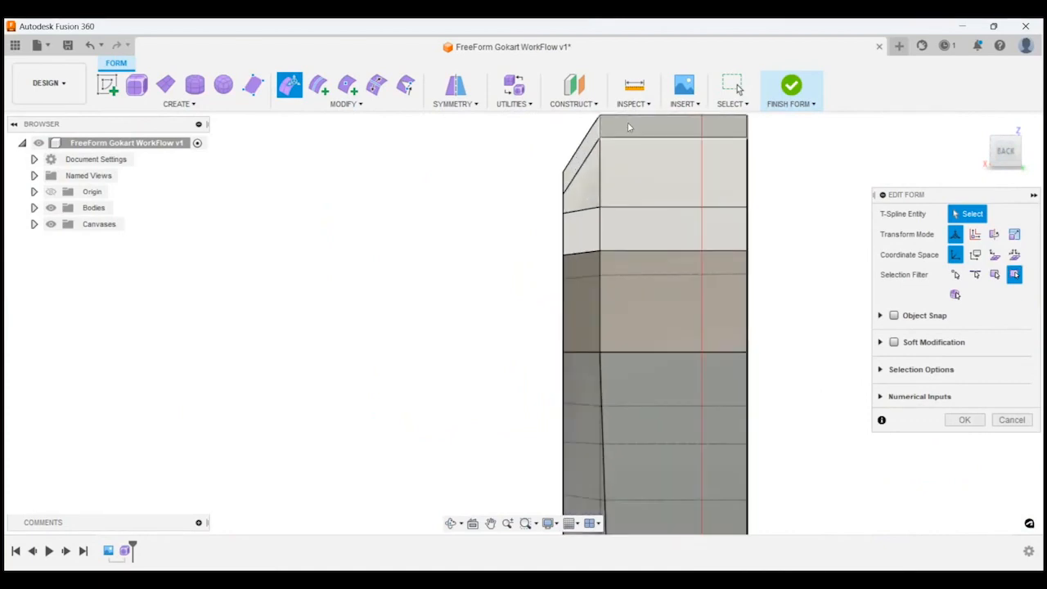
pyautogui.click(563, 214)
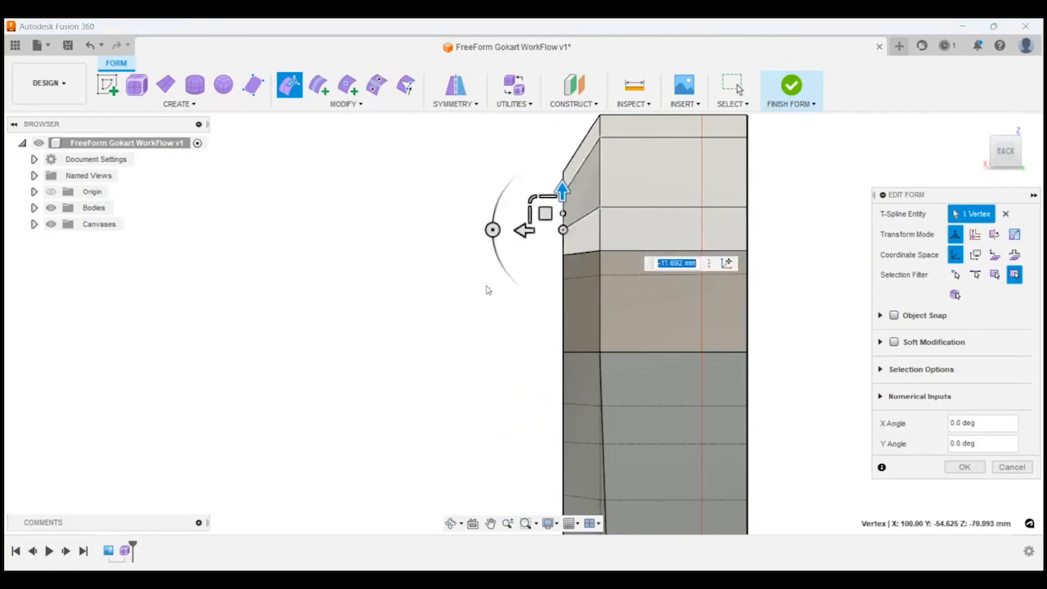
pyautogui.click(447, 346)
pyautogui.click(563, 255)
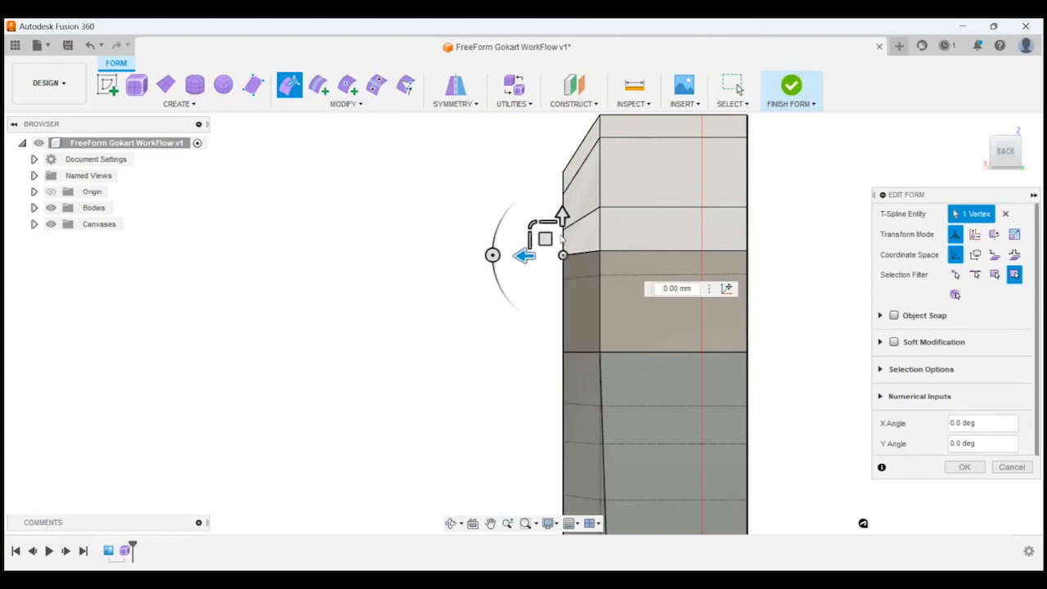
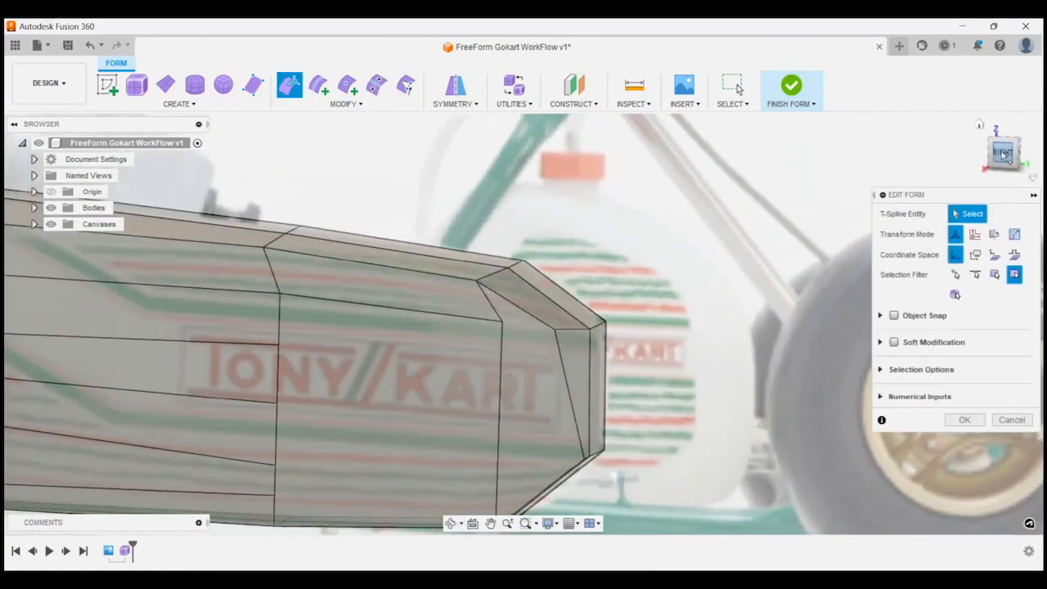
# Step: In the right view, move the side-face vertex at the lower front corner of the nose 42.489 mm rearward
pyautogui.click(1004, 155)
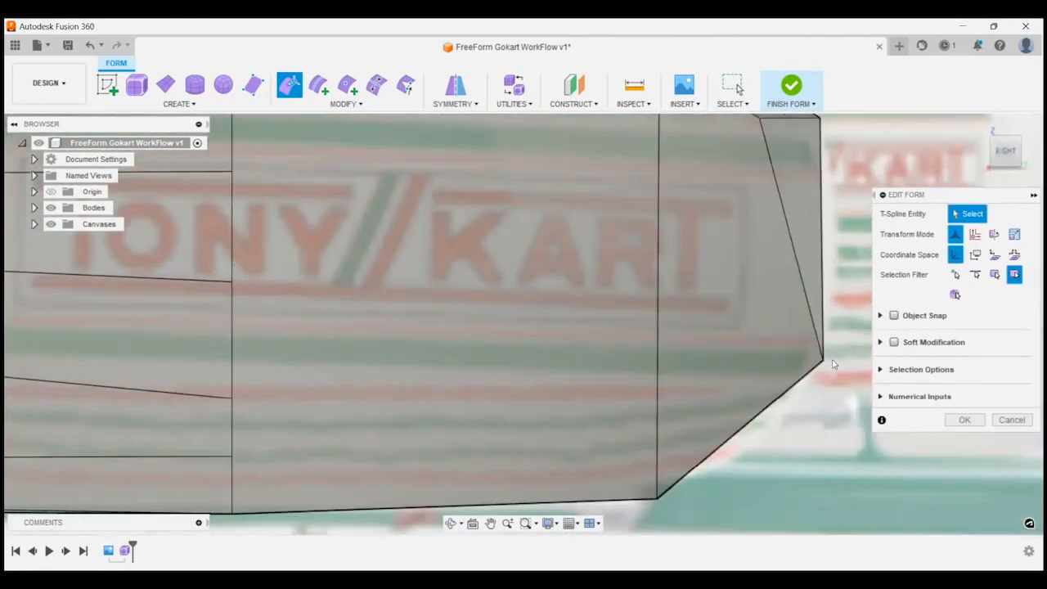
pyautogui.click(822, 361)
pyautogui.scroll(-3, 866, 360)
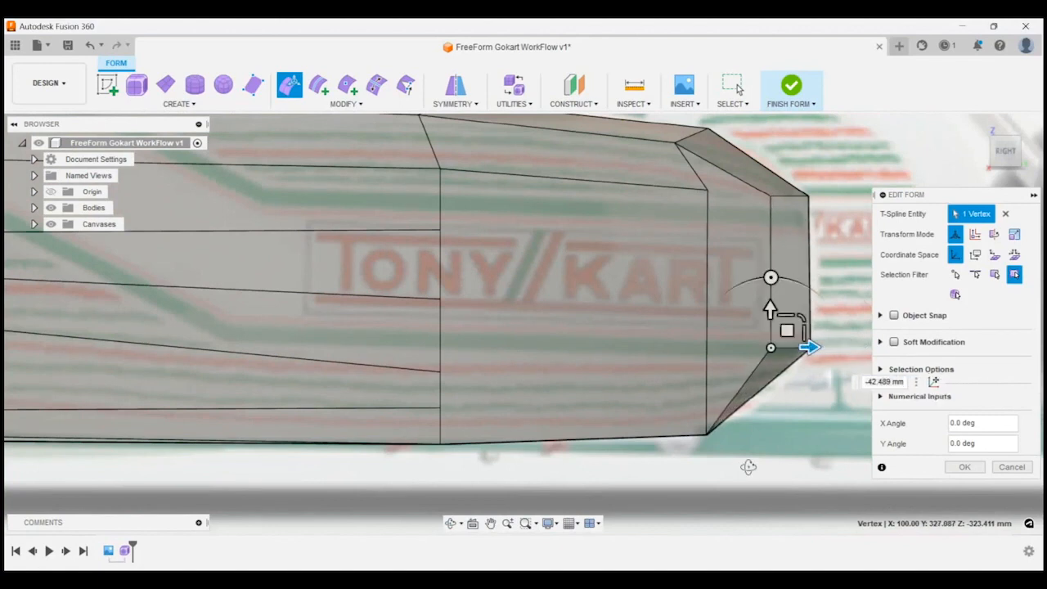
# Step: Raise the side-face vertex at the front end of the lower edge by 18.043 mm and check it in the right view
pyautogui.keyDown('shift'); pyautogui.moveTo(748, 467); pyautogui.dragTo(746, 446, button='middle'); pyautogui.keyUp('shift')
pyautogui.click(700, 415)
pyautogui.moveTo(700, 376); pyautogui.dragTo(699, 359)
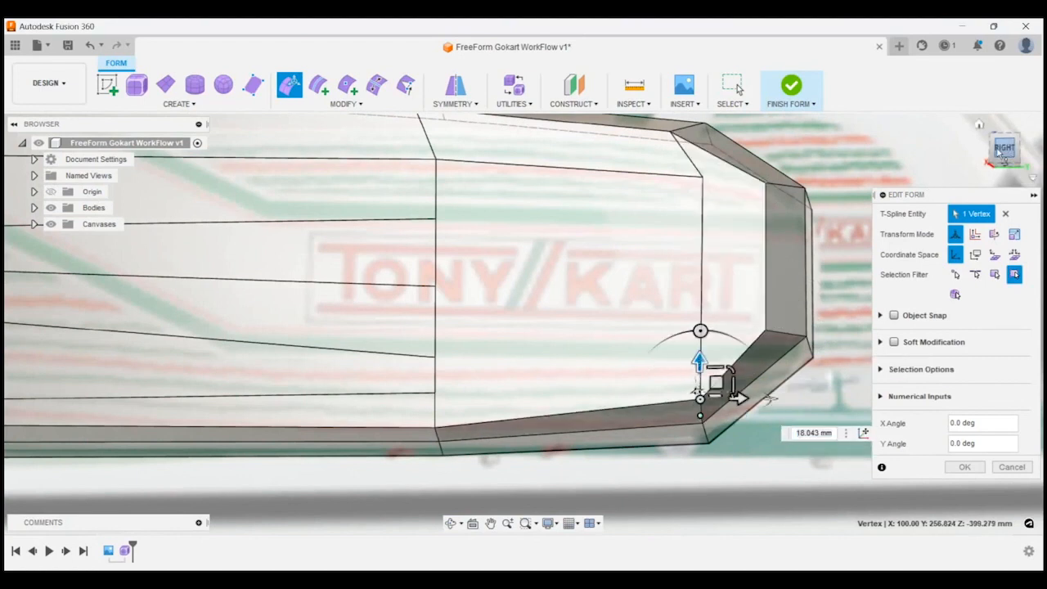
pyautogui.click(997, 151)
pyautogui.scroll(-4, 661, 304)
pyautogui.scroll(5, 657, 370)
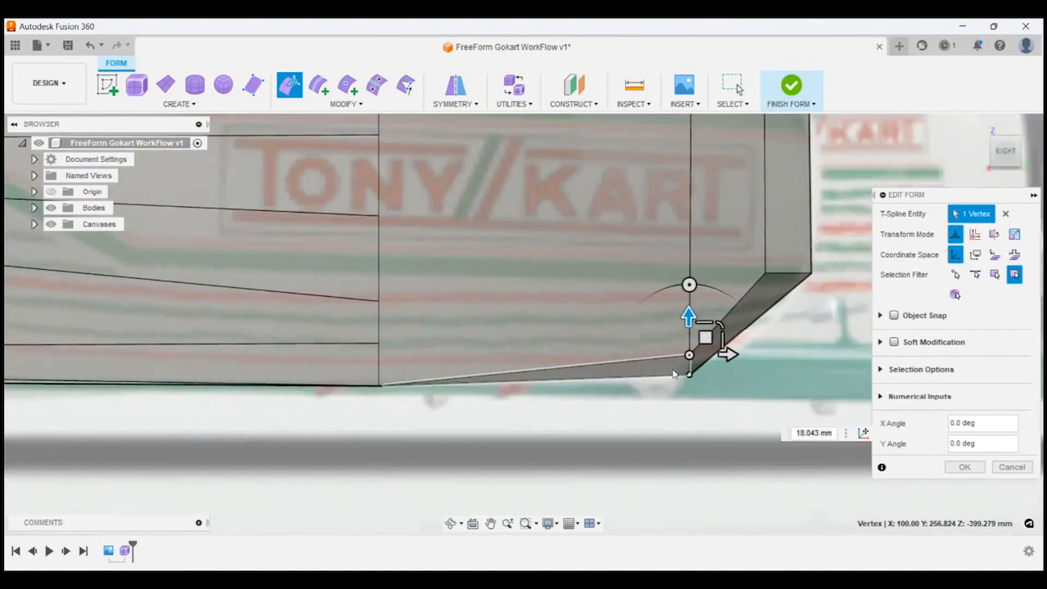
# Step: Raise the side-face vertex at the front end of the lower edge to a 25.759 mm offset, then nudge it slightly higher
pyautogui.scroll(2, 674, 371)
pyautogui.moveTo(697, 310); pyautogui.dragTo(697, 297)
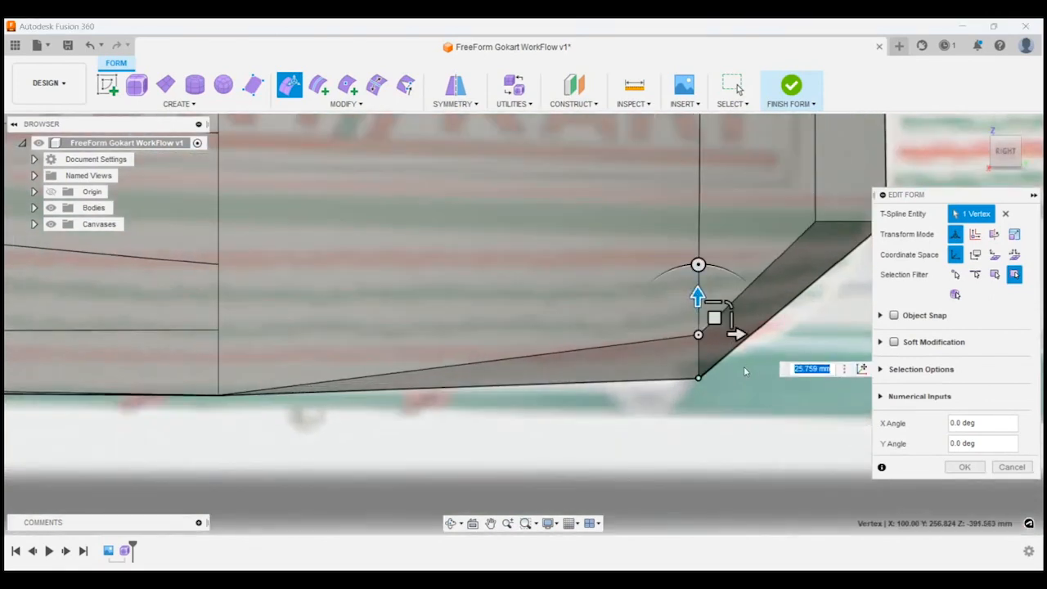
pyautogui.scroll(-3, 744, 372)
pyautogui.scroll(3, 746, 317)
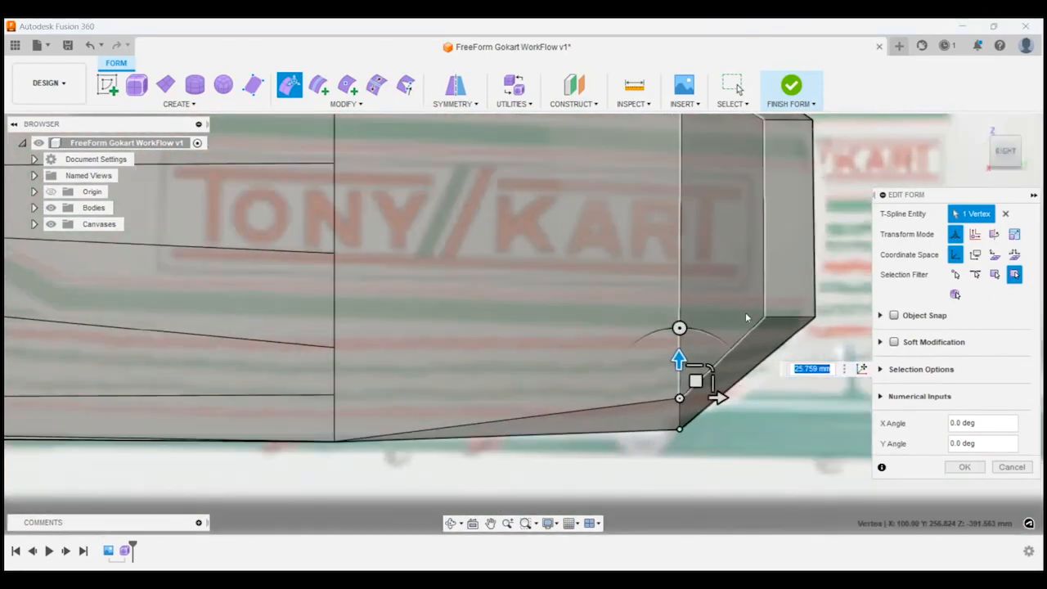
pyautogui.scroll(2, 713, 394)
pyautogui.moveTo(680, 362); pyautogui.dragTo(679, 354)
# Step: Raise the lowest side-face vertex of the vertical edge loop just behind the TONY KART lettering by 10.60 mm, aligning it in the right view
pyautogui.scroll(-3, 728, 409)
pyautogui.keyDown('shift'); pyautogui.moveTo(446, 420); pyautogui.dragTo(442, 414, button='middle'); pyautogui.keyUp('shift')
pyautogui.click(401, 444)
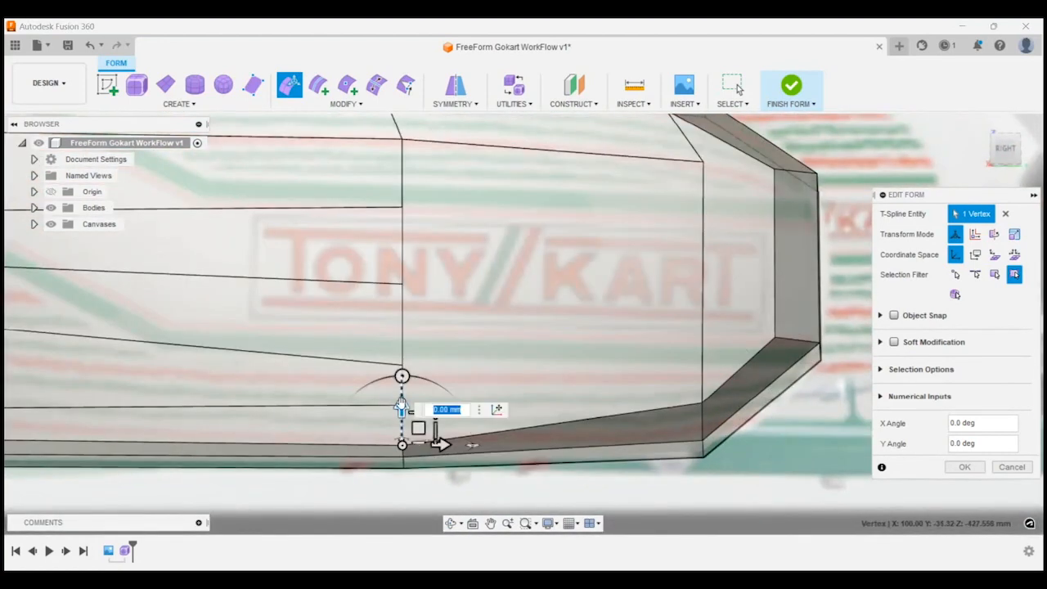
pyautogui.moveTo(400, 403); pyautogui.dragTo(400, 394)
pyautogui.click(998, 156)
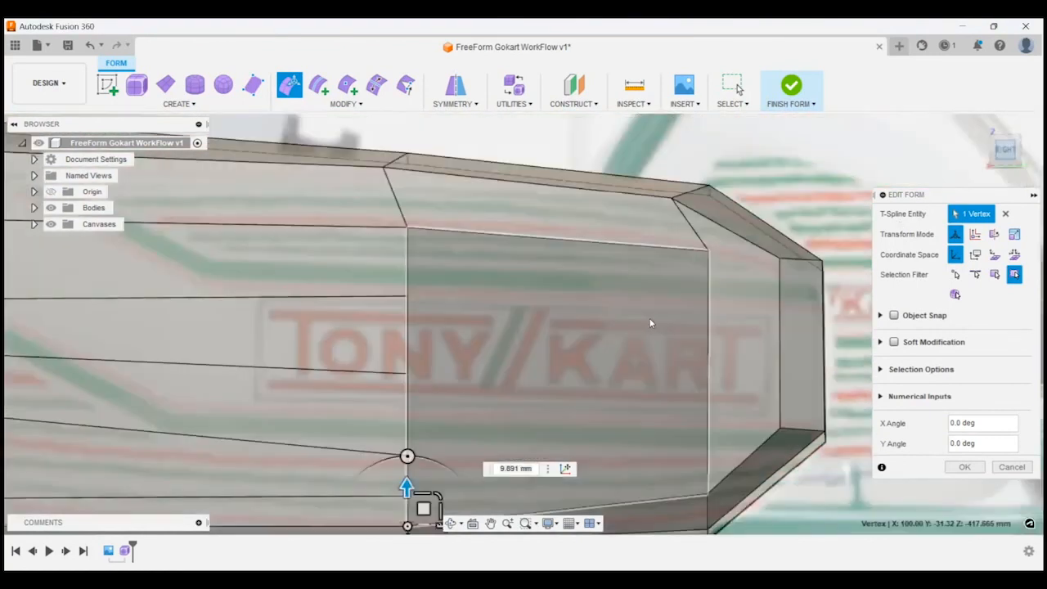
pyautogui.scroll(6, 579, 367)
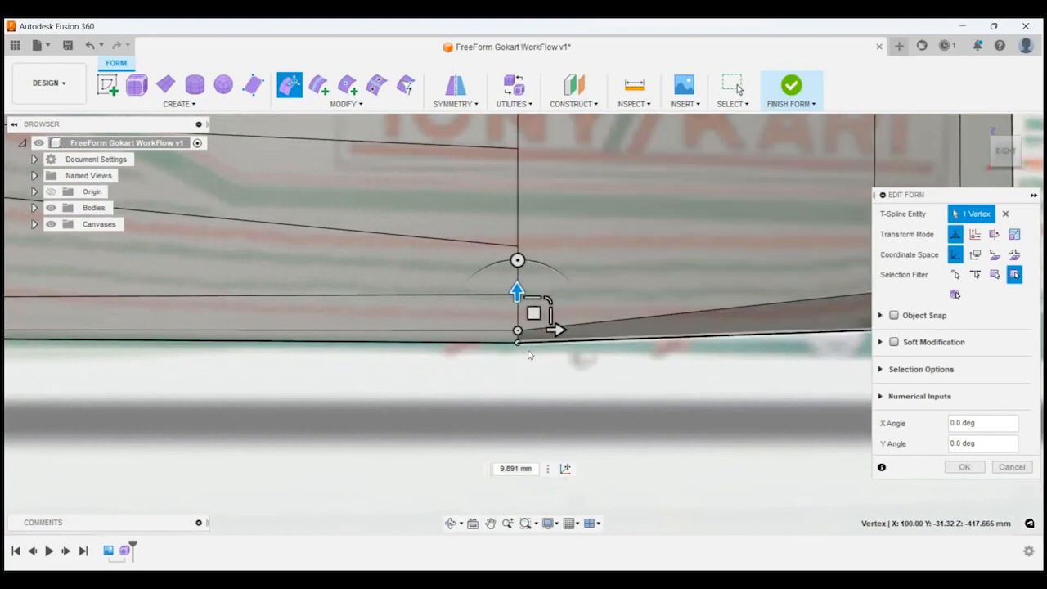
pyautogui.scroll(2, 529, 354)
pyautogui.moveTo(512, 281); pyautogui.dragTo(513, 278)
pyautogui.scroll(-3, 732, 282)
pyautogui.scroll(3, 411, 304)
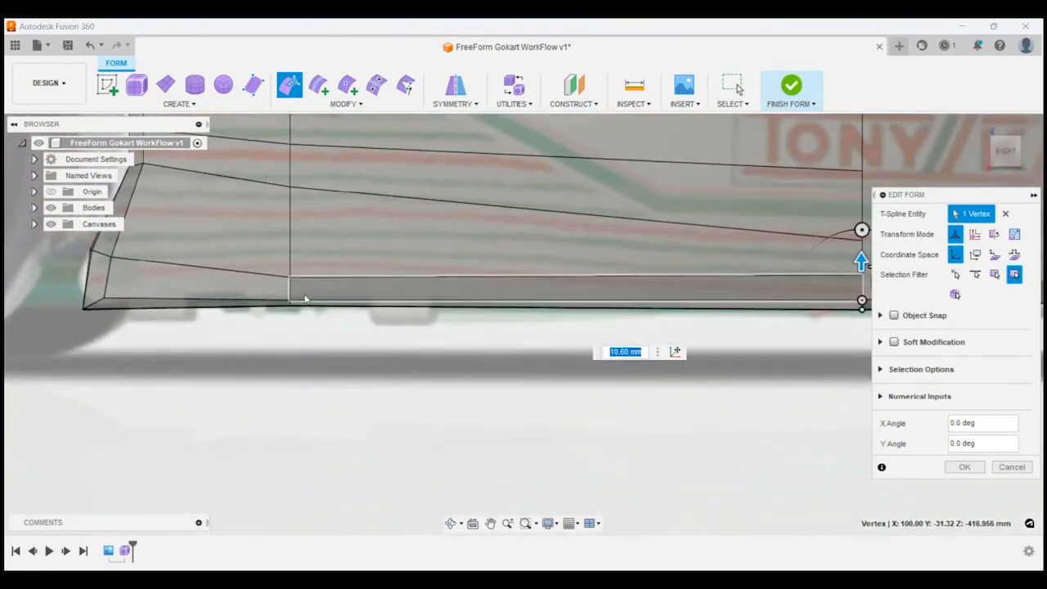
# Step: Fine-tune the lowest side-face vertex of the rear edge loop vertically and raise the vertex directly above it slightly
pyautogui.click(339, 301)
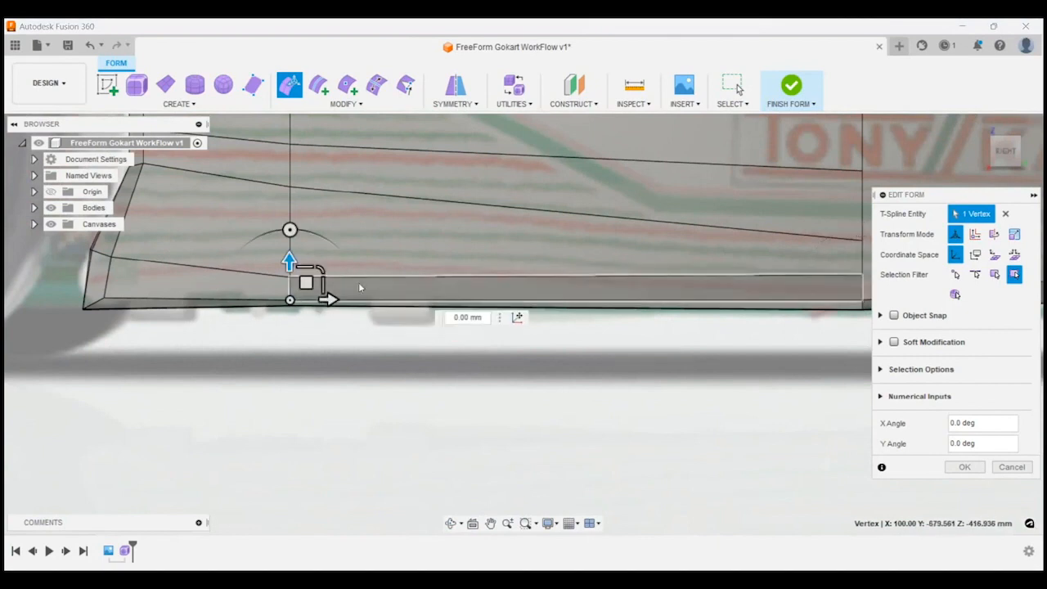
pyautogui.moveTo(288, 260); pyautogui.dragTo(289, 260)
pyautogui.click(343, 462)
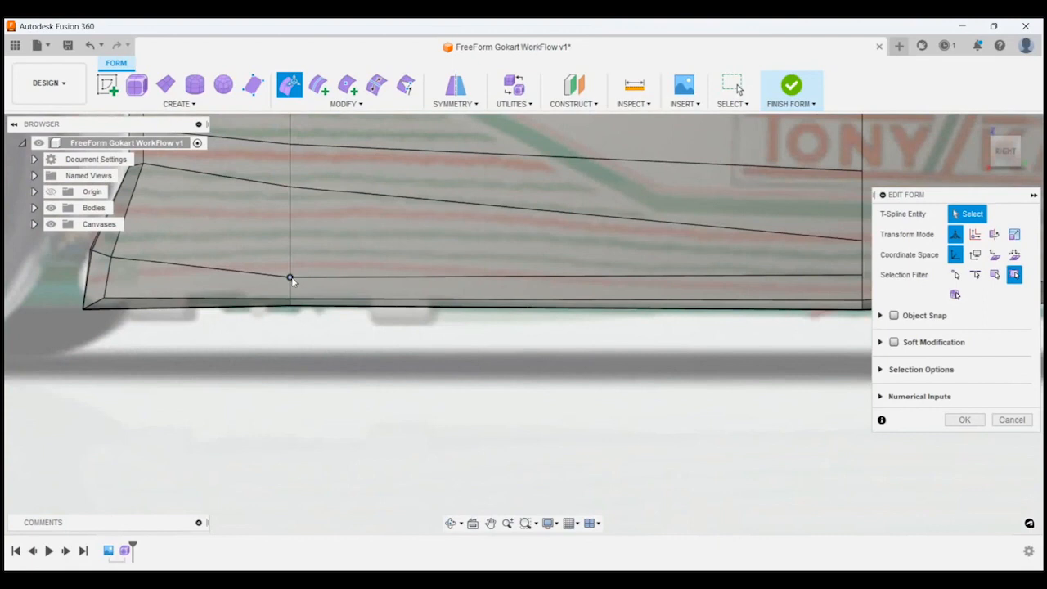
pyautogui.click(291, 278)
pyautogui.moveTo(289, 239); pyautogui.dragTo(288, 232)
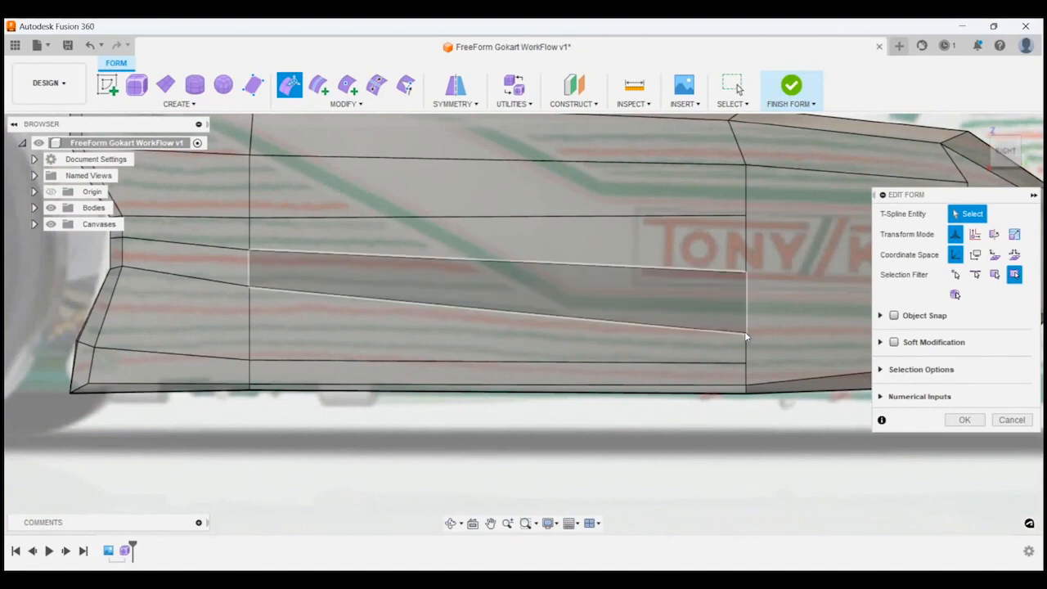
# Step: Raise the third-lowest side-face vertex of the loop behind the lettering by about 20 mm to even out the row spacing
pyautogui.click(746, 334)
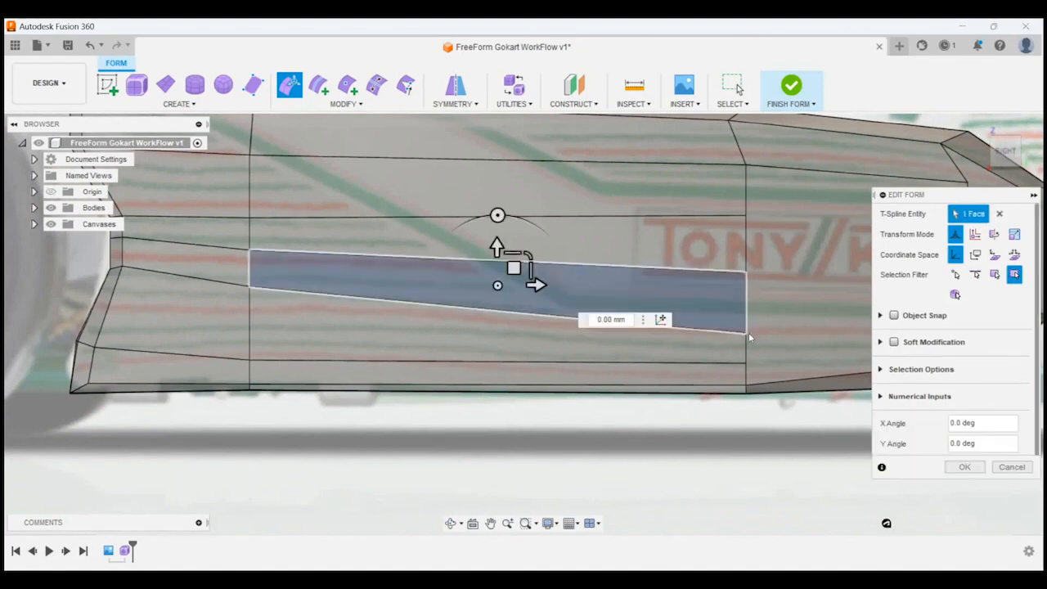
pyautogui.click(745, 333)
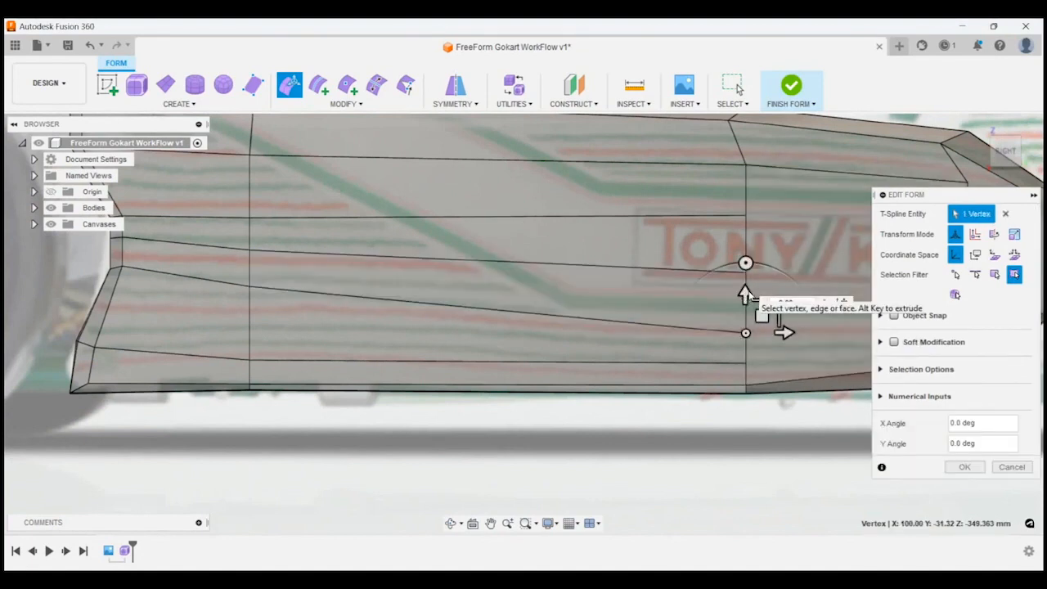
pyautogui.press('Escape')
pyautogui.click(744, 332)
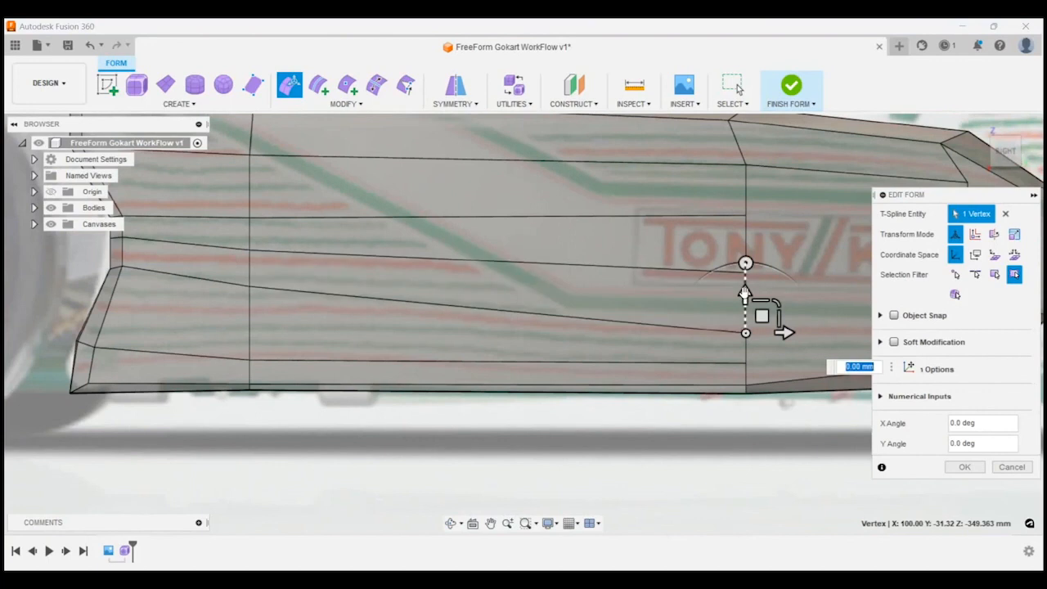
pyautogui.scroll(-2, 746, 406)
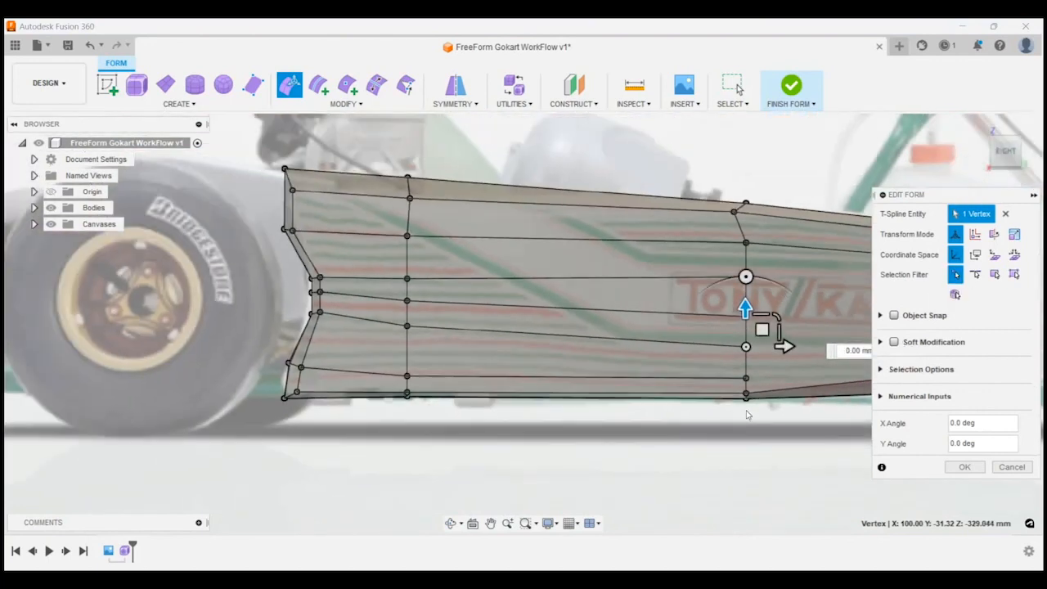
pyautogui.click(783, 492)
# Step: Move the uppermost side-face vertex of the loop behind the lettering 23.912 mm forward and lower it by 9.453 mm
pyautogui.scroll(-2, 622, 404)
pyautogui.scroll(4, 729, 295)
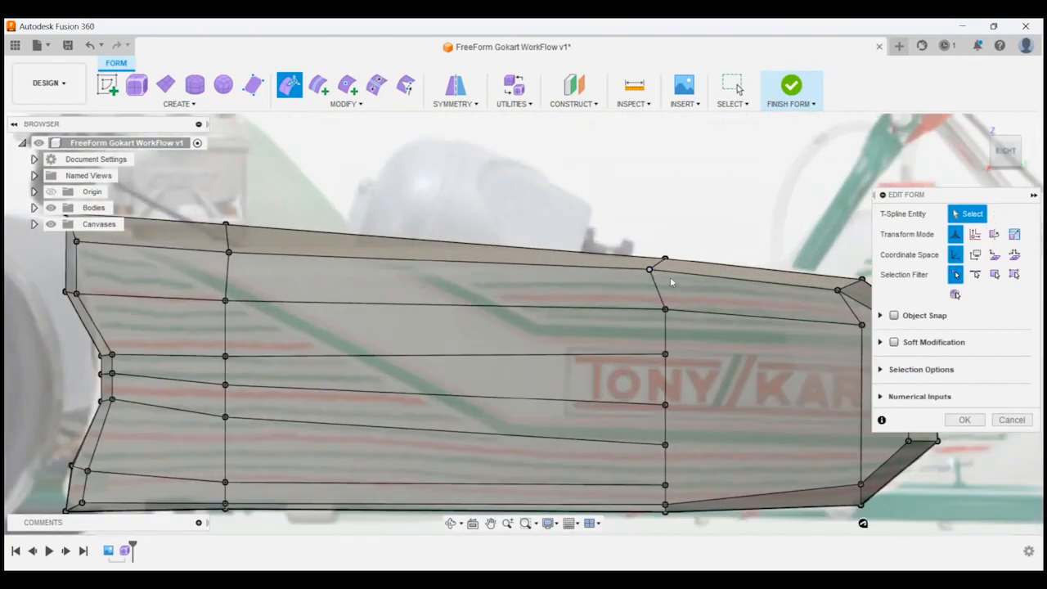
pyautogui.click(664, 260)
pyautogui.moveTo(689, 270); pyautogui.dragTo(701, 270)
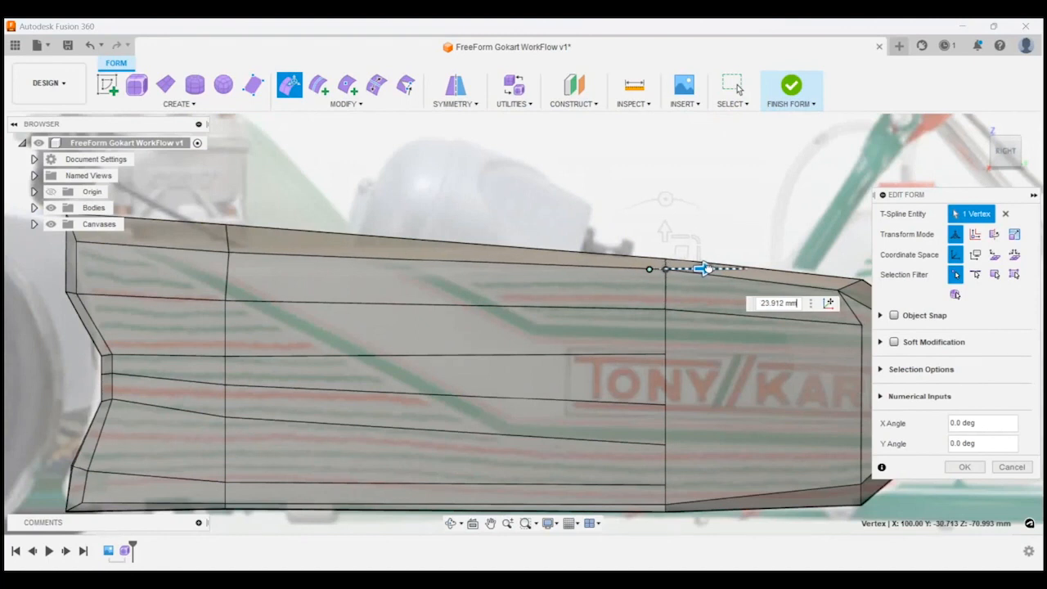
pyautogui.scroll(1, 662, 231)
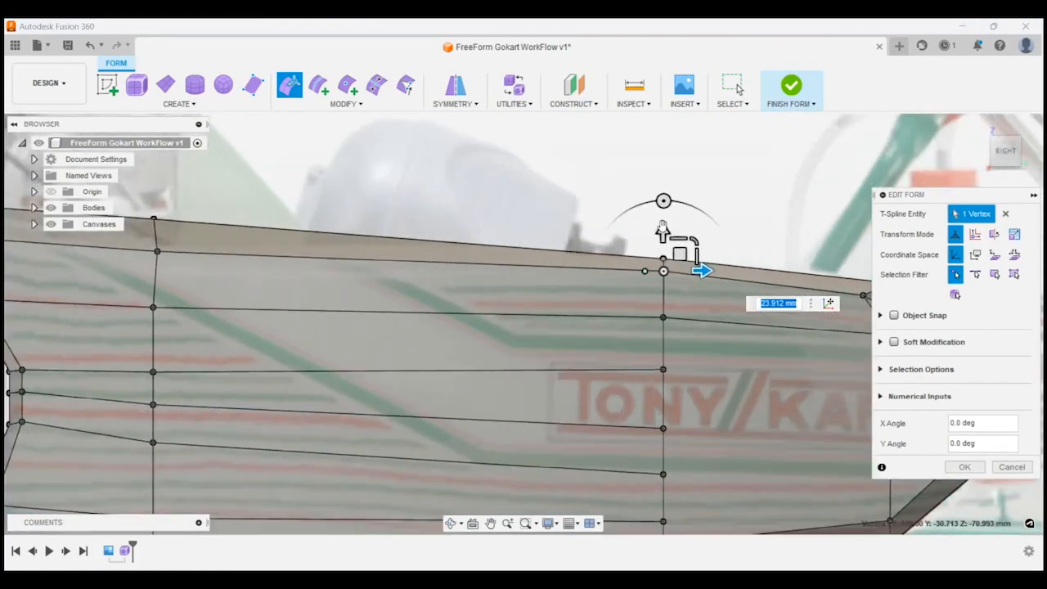
pyautogui.moveTo(663, 231); pyautogui.dragTo(662, 236)
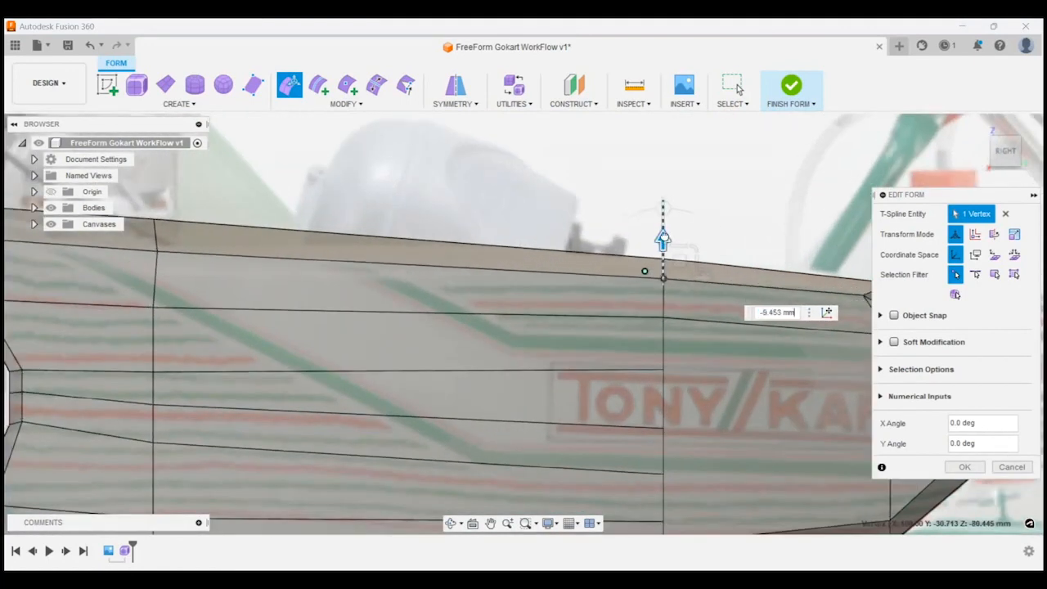
pyautogui.scroll(-3, 624, 203)
pyautogui.click(672, 191)
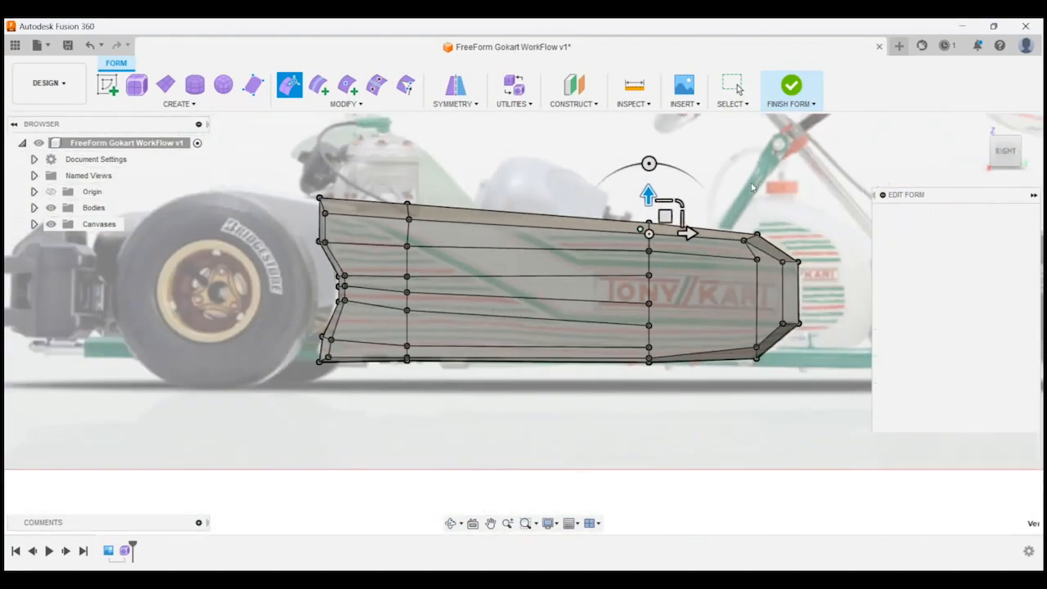
# Step: Move the side-face vertex below the nose's upper corner 29.116 mm rearward and finish the form edit
pyautogui.scroll(3, 755, 262)
pyautogui.click(752, 293)
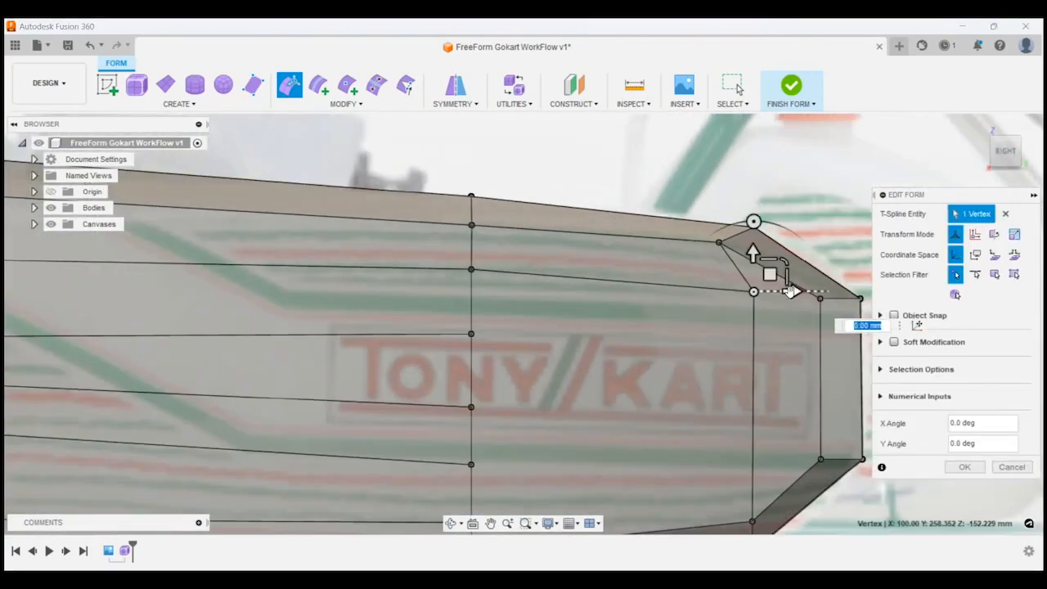
pyautogui.moveTo(789, 291); pyautogui.dragTo(778, 291)
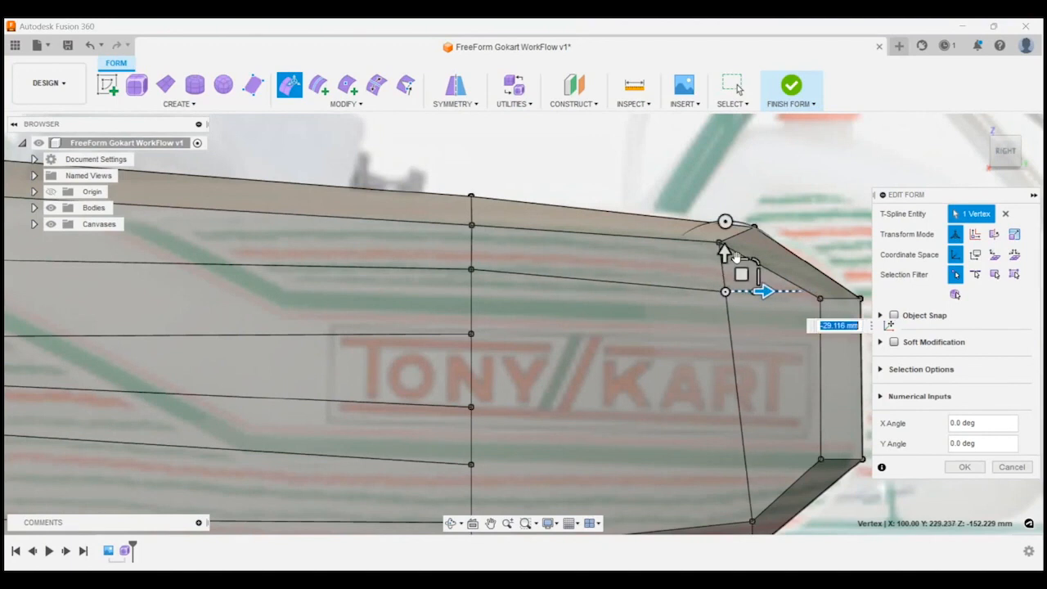
pyautogui.scroll(-3, 735, 257)
pyautogui.scroll(3, 737, 283)
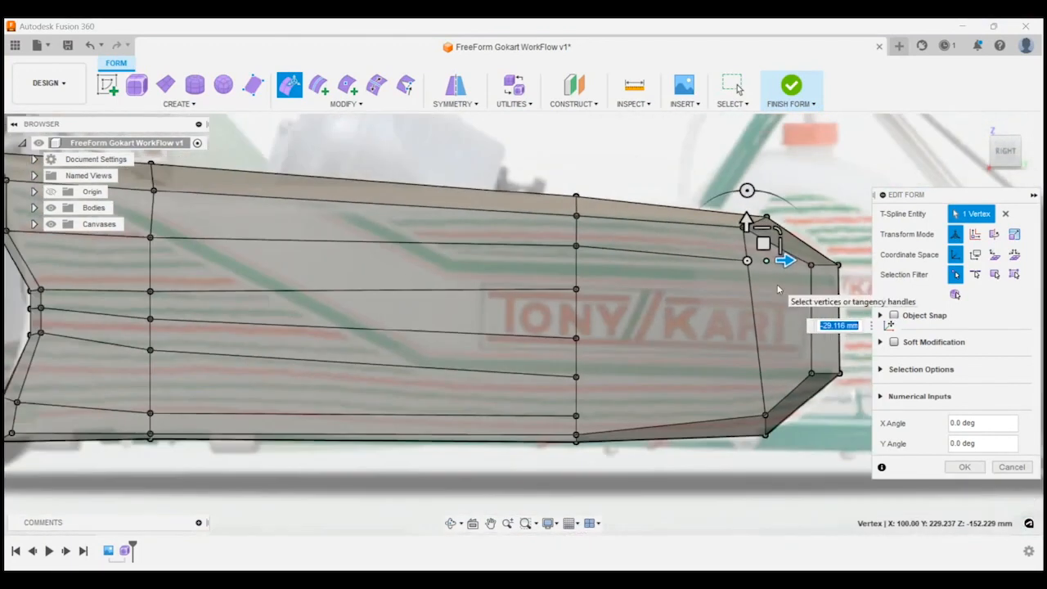
pyautogui.click(965, 467)
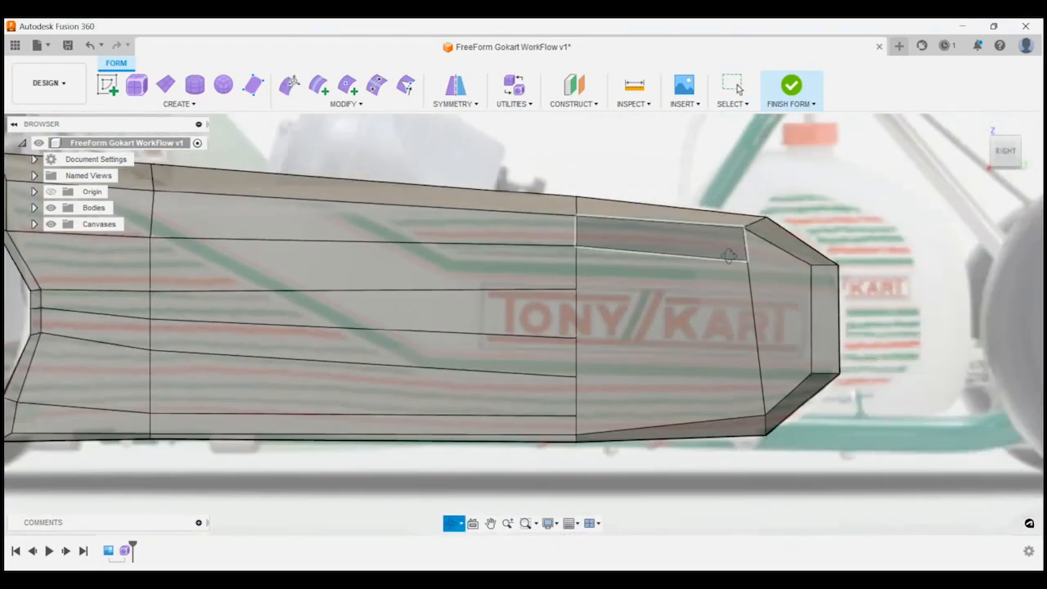
# Step: Delete the upper lengthwise side-face edge between the loop behind the lettering and the nose, and check the merged face
pyautogui.keyDown('shift'); pyautogui.moveTo(720, 344); pyautogui.dragTo(767, 289, button='middle'); pyautogui.keyUp('shift')
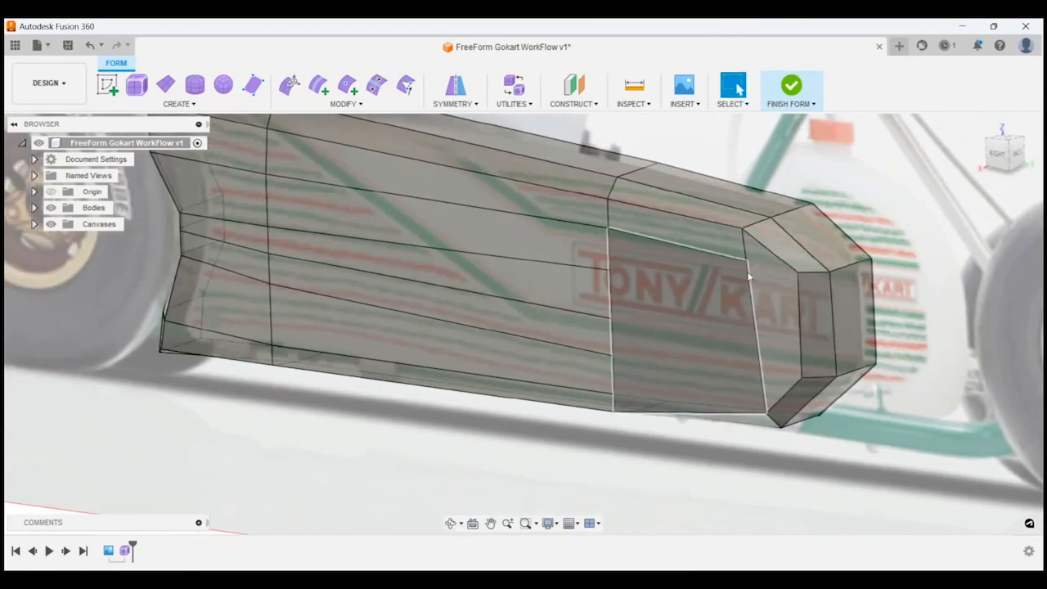
pyautogui.keyDown('shift'); pyautogui.moveTo(746, 277); pyautogui.dragTo(654, 293, button='middle'); pyautogui.keyUp('shift')
pyautogui.press('Delete')
pyautogui.scroll(-2, 687, 283)
pyautogui.keyDown('shift'); pyautogui.moveTo(721, 315); pyautogui.dragTo(727, 205, button='middle'); pyautogui.keyUp('shift')
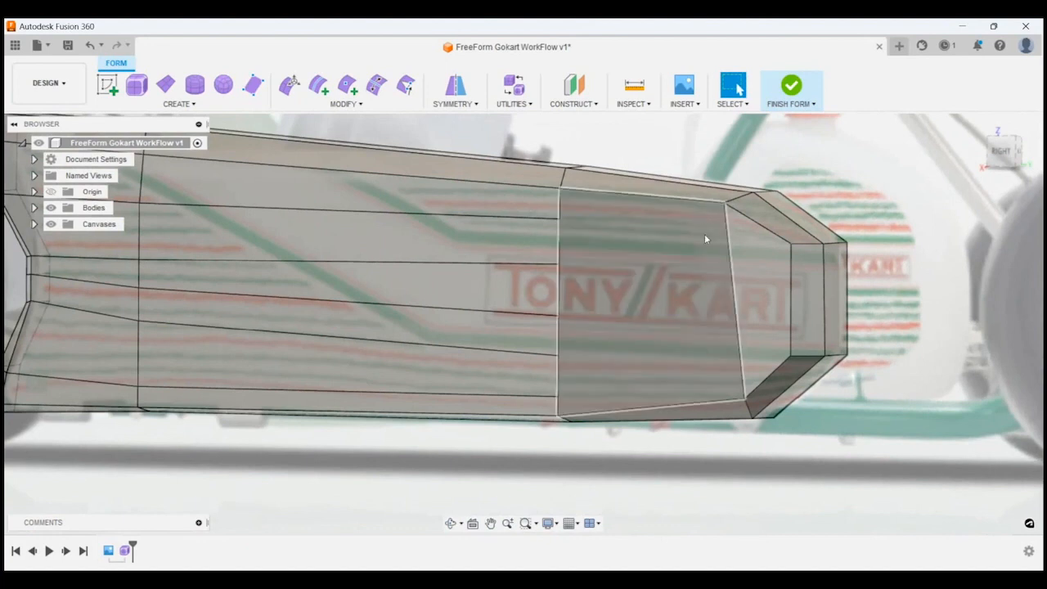
pyautogui.keyDown('shift'); pyautogui.moveTo(790, 245); pyautogui.dragTo(763, 338, button='middle'); pyautogui.keyUp('shift')
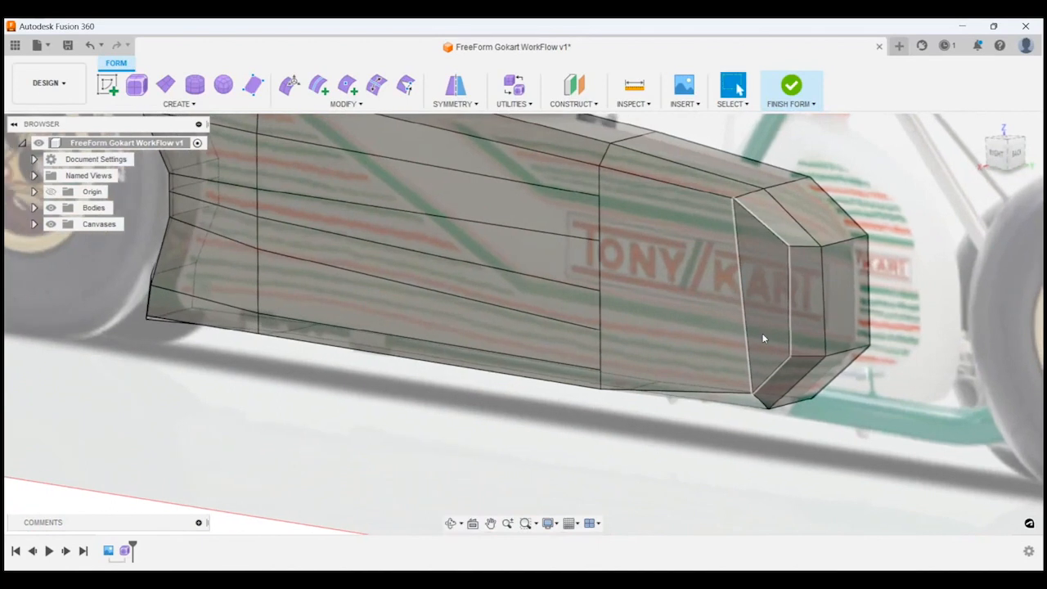
# Step: Switch to smooth display and inspect the side pod from several angles with the canvas temporarily hidden
pyautogui.hotkey('ctrl', '3')
pyautogui.scroll(-3, 764, 339)
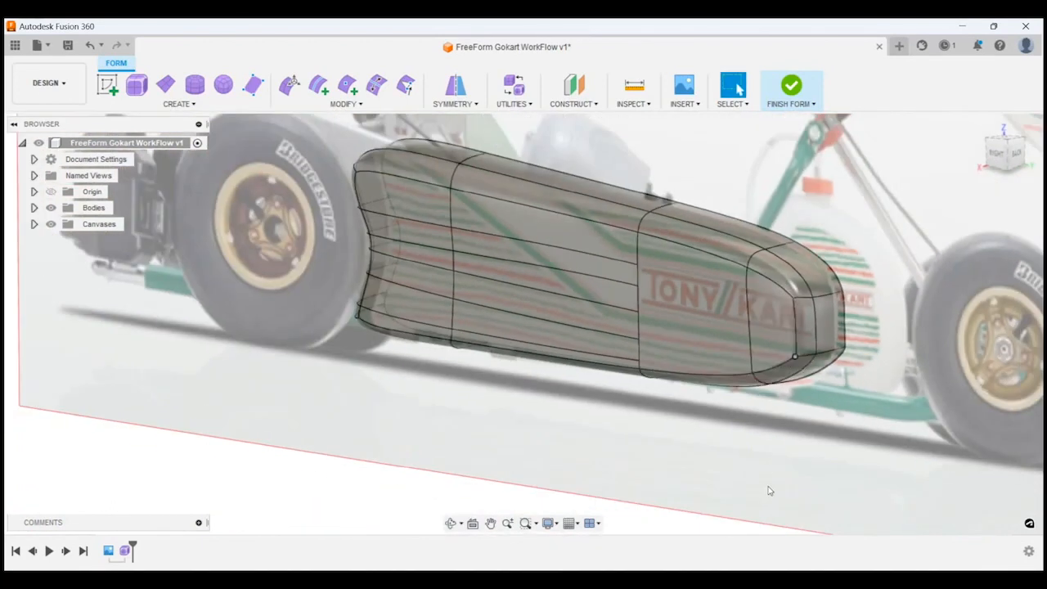
pyautogui.click(50, 224)
pyautogui.keyDown('shift'); pyautogui.moveTo(545, 451); pyautogui.dragTo(806, 336, button='middle'); pyautogui.keyUp('shift')
pyautogui.scroll(-3, 805, 336)
pyautogui.keyDown('shift'); pyautogui.moveTo(584, 371); pyautogui.dragTo(604, 360, button='middle'); pyautogui.keyUp('shift')
pyautogui.scroll(3, 547, 394)
pyautogui.scroll(2, 548, 393)
pyautogui.keyDown('shift'); pyautogui.moveTo(548, 393); pyautogui.dragTo(136, 266, button='middle'); pyautogui.keyUp('shift')
pyautogui.click(53, 224)
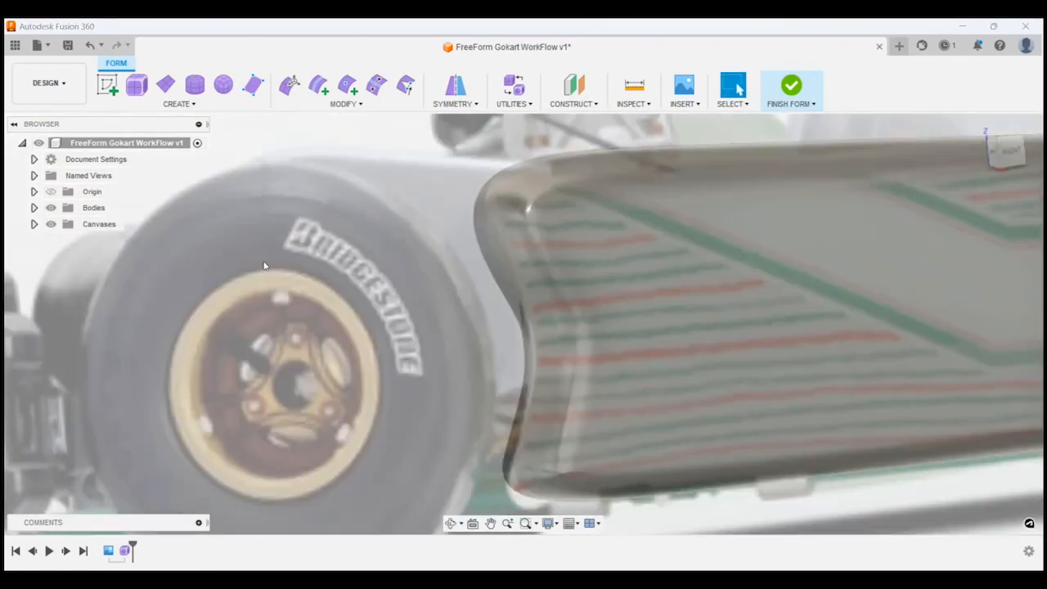
# Step: Compare the smoothed side pod's outline with the canvas in the right view, especially the lower rear corner and nose
pyautogui.keyDown('shift'); pyautogui.moveTo(320, 275); pyautogui.dragTo(325, 286, button='middle'); pyautogui.keyUp('shift')
pyautogui.scroll(-2, 325, 285)
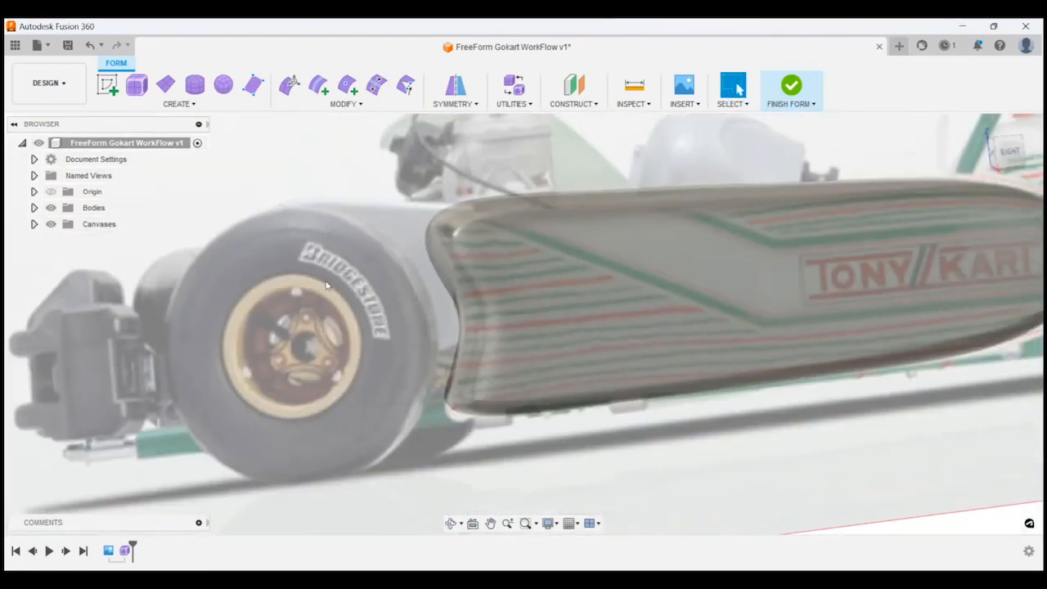
pyautogui.click(1007, 151)
pyautogui.scroll(-3, 238, 315)
pyautogui.scroll(5, 197, 309)
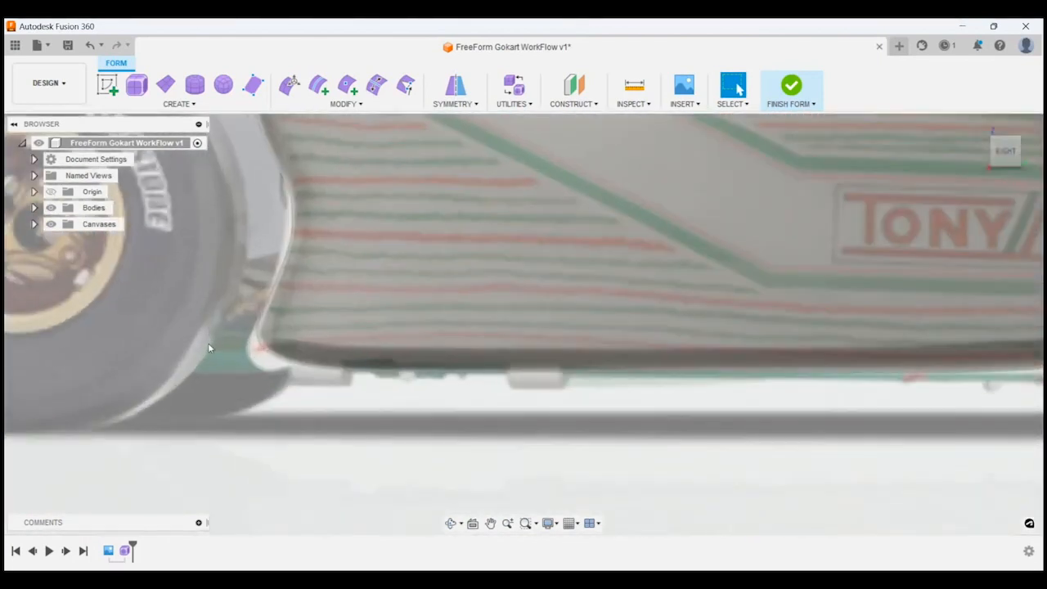
pyautogui.scroll(-5, 237, 349)
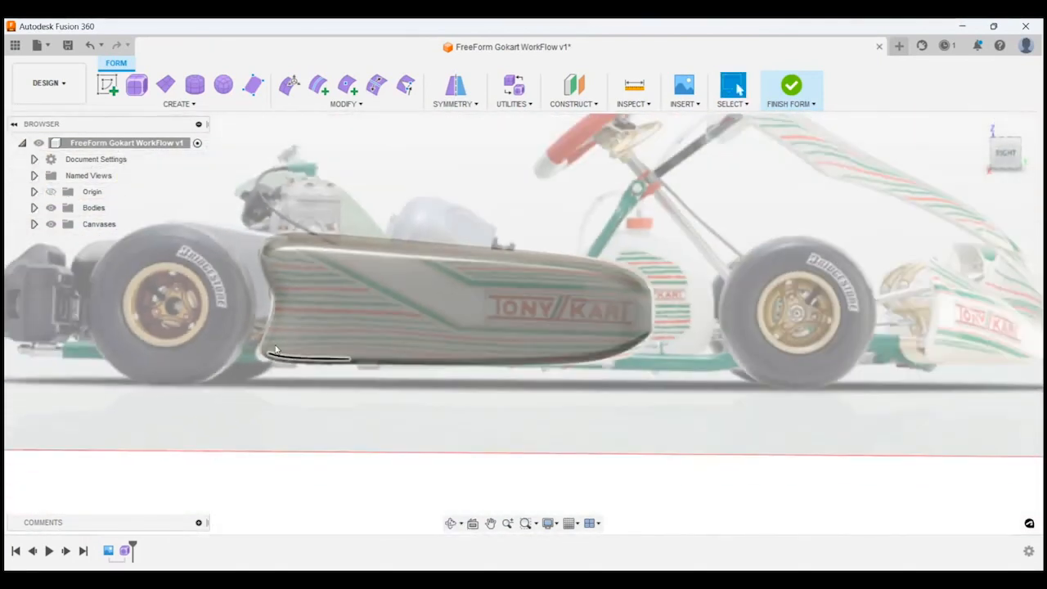
pyautogui.scroll(-2, 323, 334)
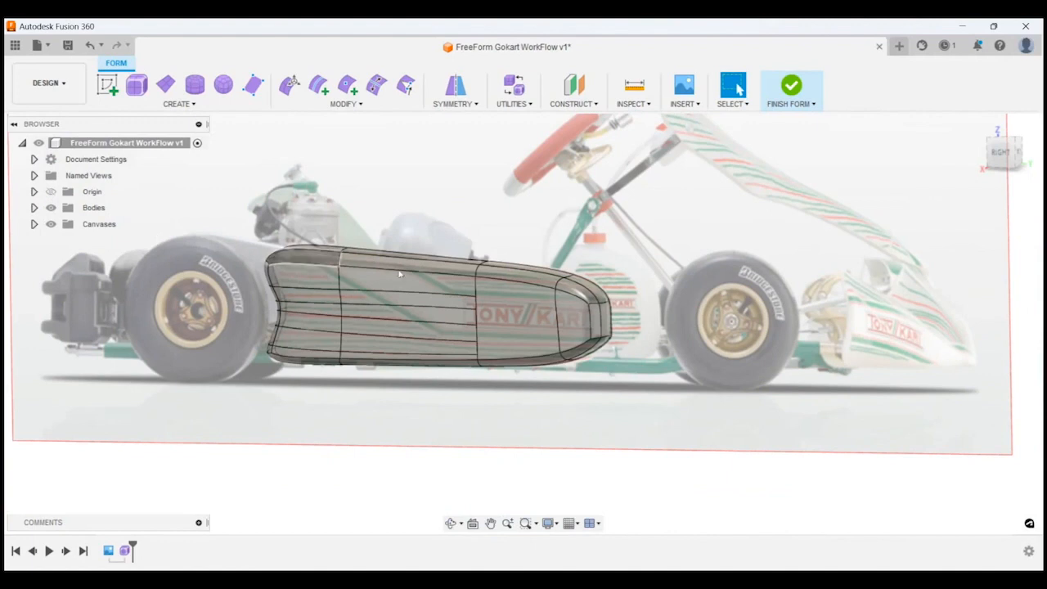
pyautogui.scroll(-2, 503, 334)
pyautogui.scroll(6, 573, 340)
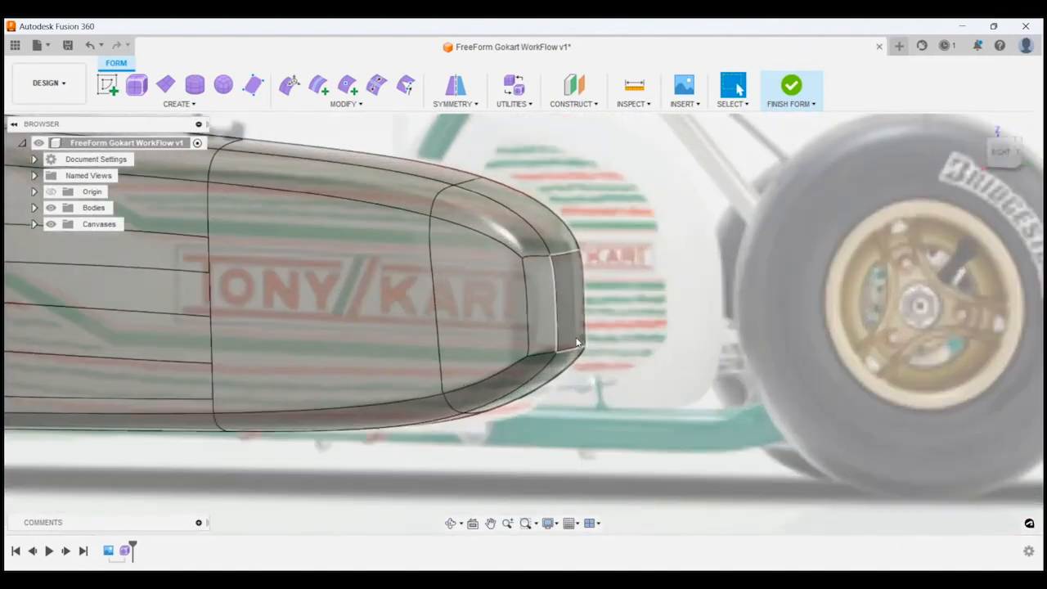
# Step: Return to box display and delete the slanted vertical edge joining the nose's upper and lower corners on the side face
pyautogui.hotkey('ctrl', '1')
pyautogui.keyDown('shift'); pyautogui.moveTo(582, 338); pyautogui.dragTo(554, 190, button='middle'); pyautogui.keyUp('shift')
pyautogui.keyDown('shift'); pyautogui.moveTo(495, 378); pyautogui.dragTo(539, 312, button='middle'); pyautogui.keyUp('shift')
pyautogui.keyDown('shift'); pyautogui.moveTo(480, 217); pyautogui.dragTo(514, 244, button='middle'); pyautogui.keyUp('shift')
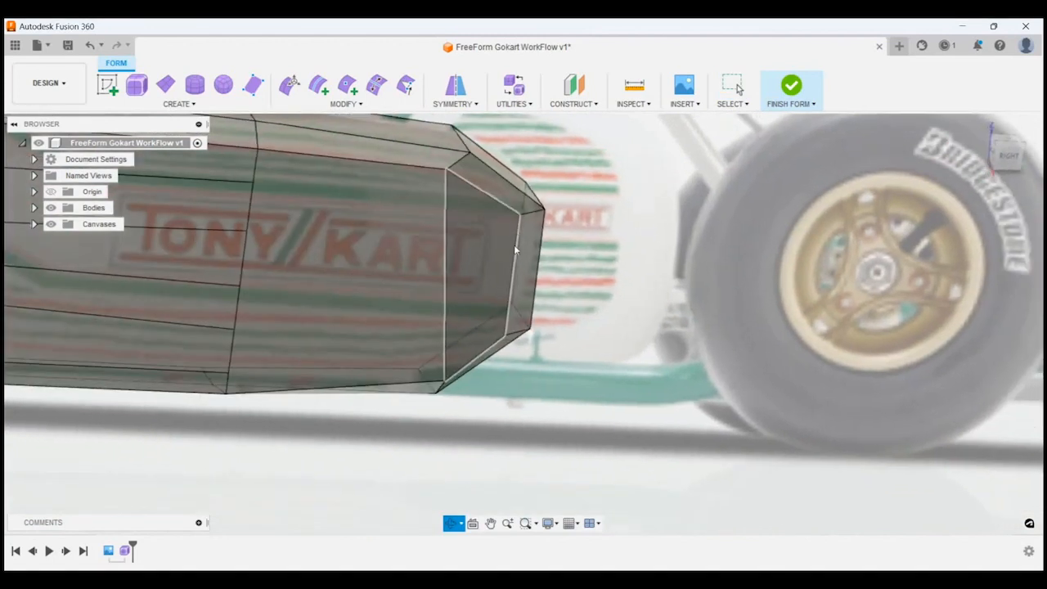
pyautogui.scroll(-2, 514, 244)
pyautogui.scroll(4, 368, 187)
pyautogui.keyDown('shift'); pyautogui.moveTo(368, 187); pyautogui.dragTo(561, 258, button='middle'); pyautogui.keyUp('shift')
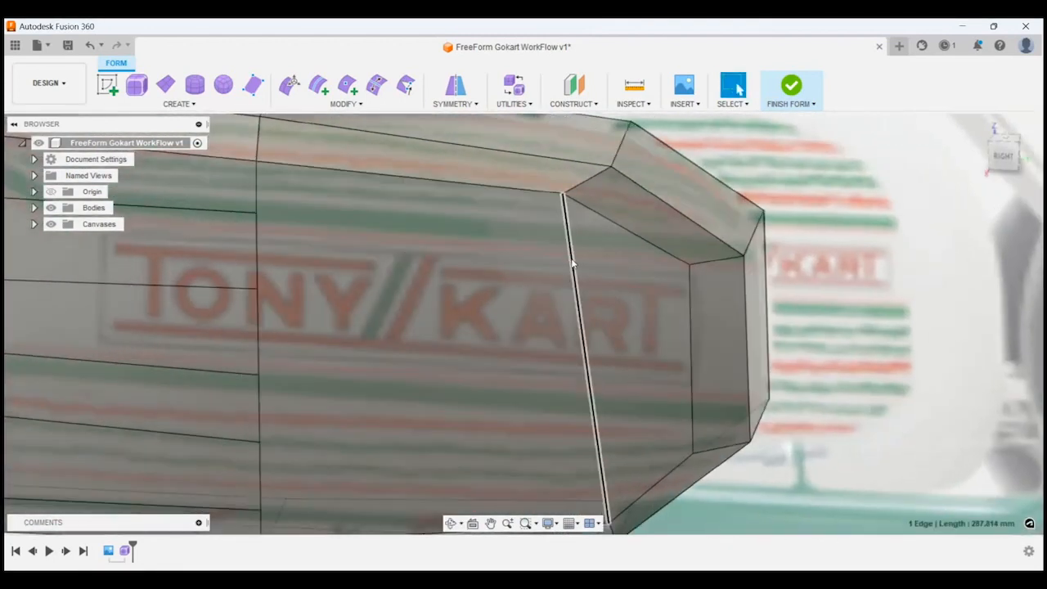
pyautogui.scroll(-5, 571, 260)
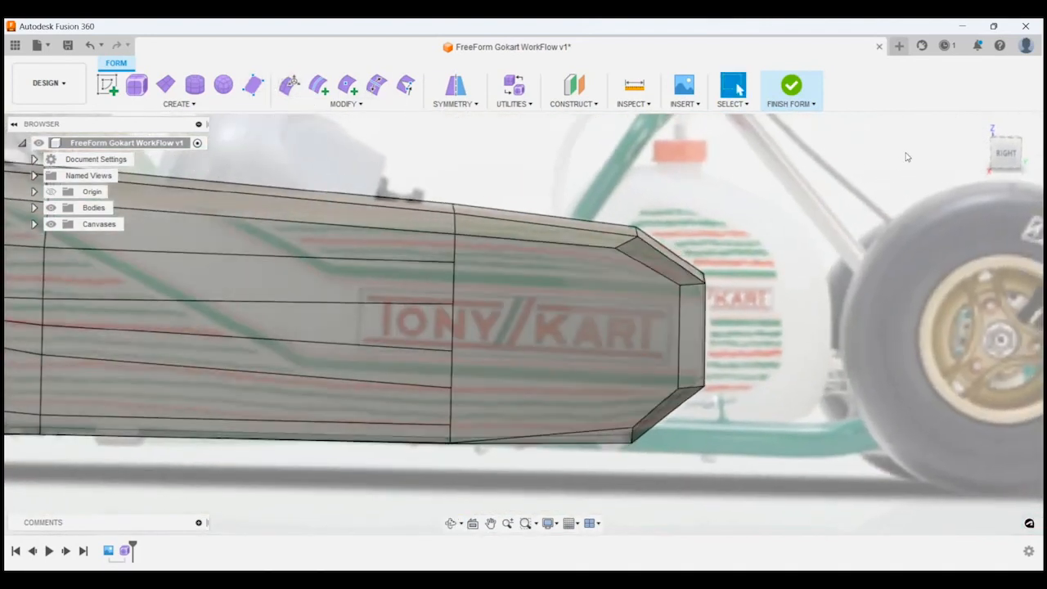
# Step: Using Insert Point, connect the two upper open vertices on the loop behind the nose to the nose's two upper side-face corners
pyautogui.click(1008, 159)
pyautogui.moveTo(686, 301); pyautogui.dragTo(637, 82, button='middle')
pyautogui.scroll(-3, 500, 360)
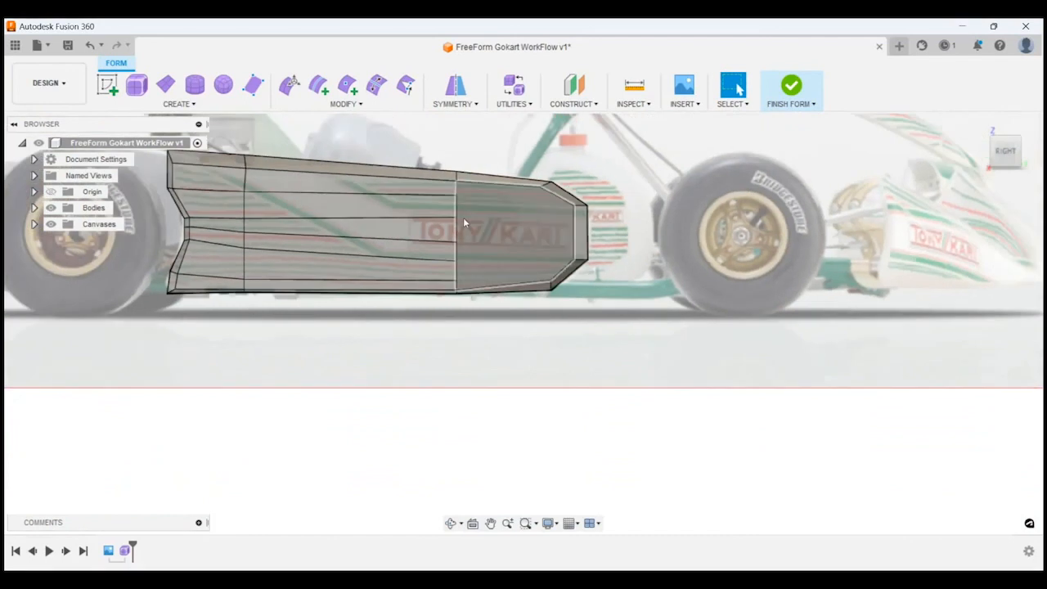
pyautogui.scroll(2, 396, 115)
pyautogui.click(344, 85)
pyautogui.scroll(3, 662, 245)
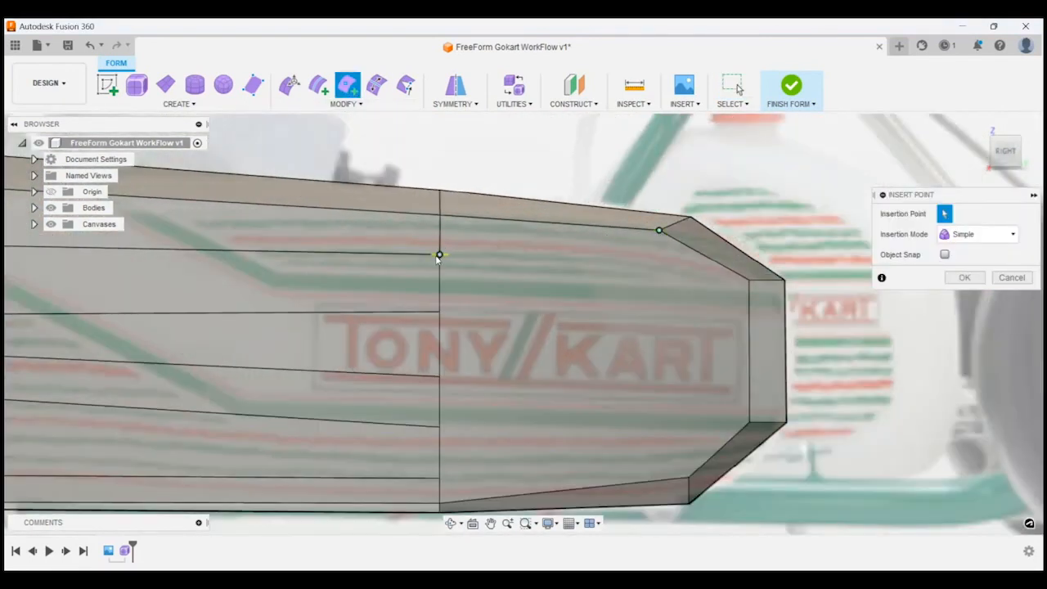
pyautogui.click(964, 278)
pyautogui.scroll(-2, 761, 297)
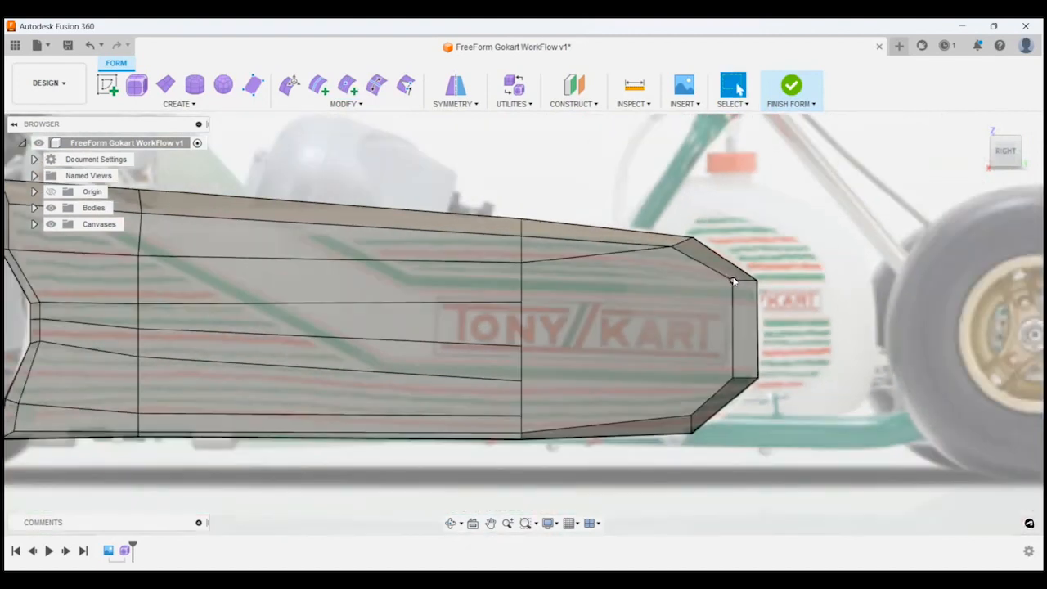
pyautogui.press('Return')
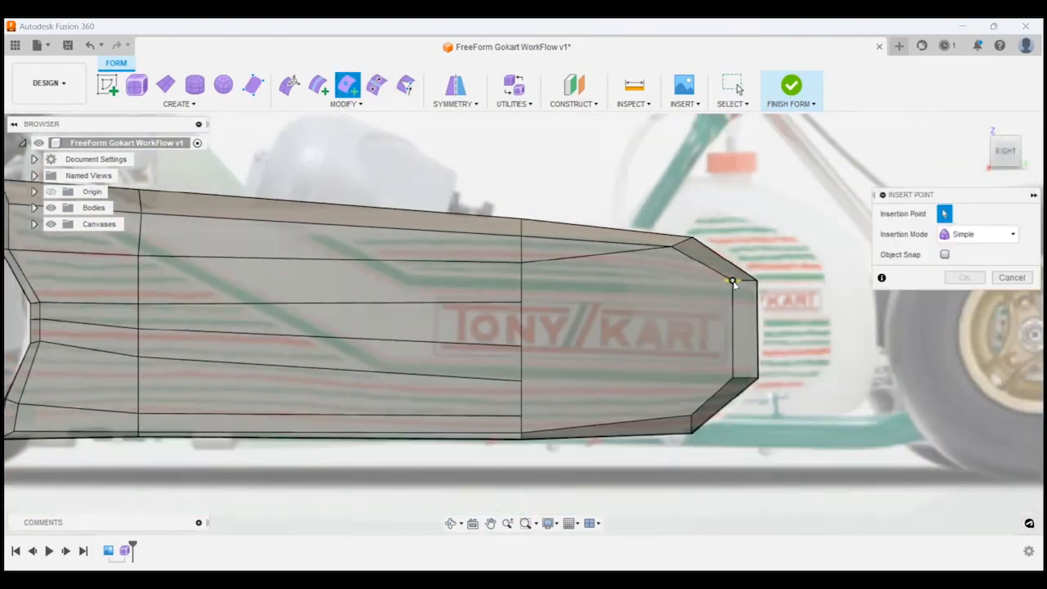
pyautogui.click(956, 277)
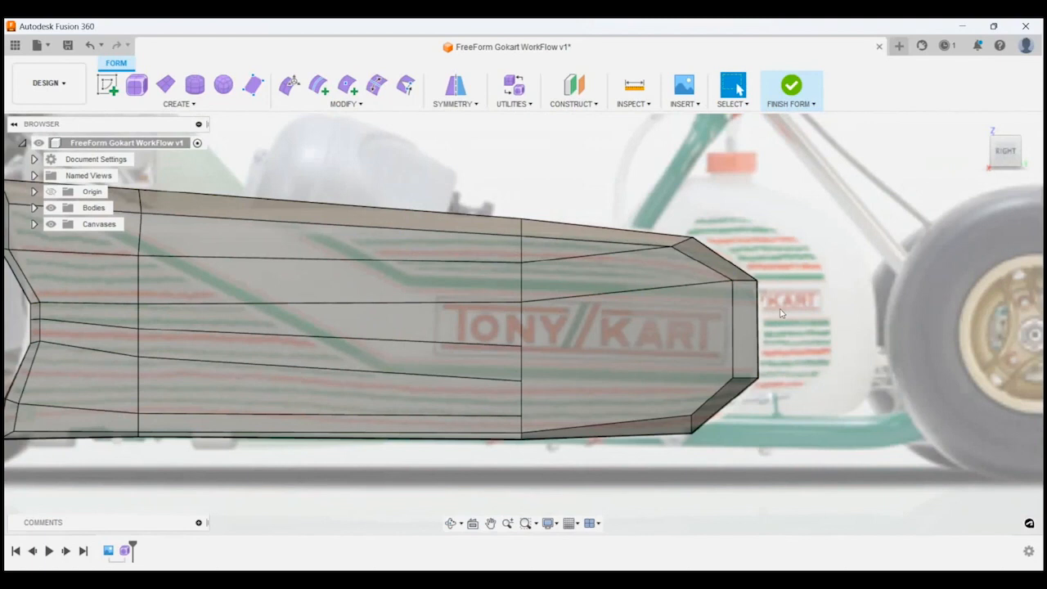
# Step: Insert an edge from the loop's middle open vertex across the lettering to the lower front corner of the nose's side face
pyautogui.scroll(2, 738, 326)
pyautogui.scroll(-3, 717, 401)
pyautogui.press('Return')
pyautogui.scroll(2, 711, 398)
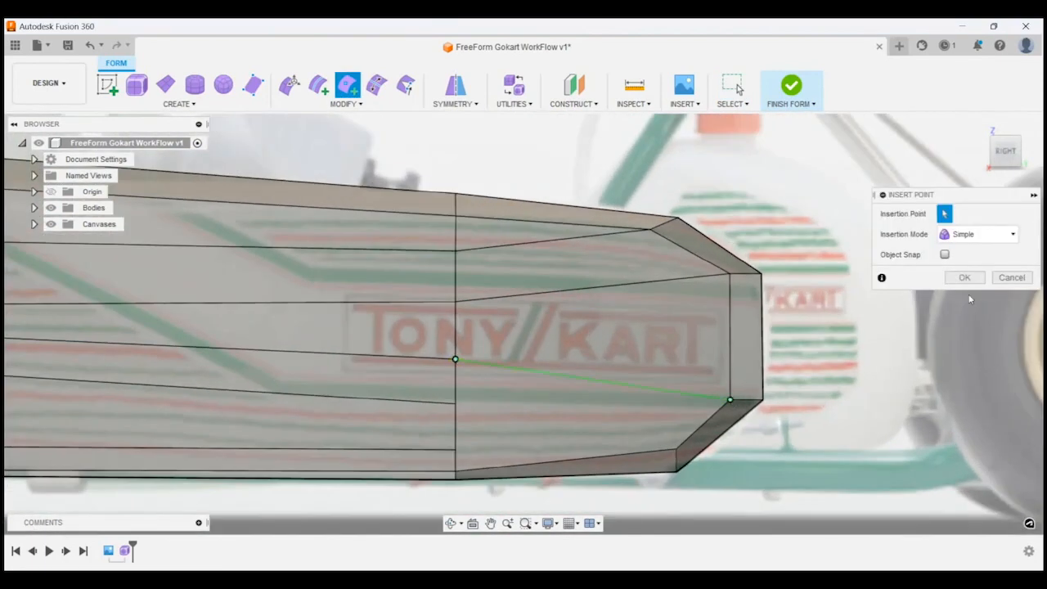
pyautogui.press('Return')
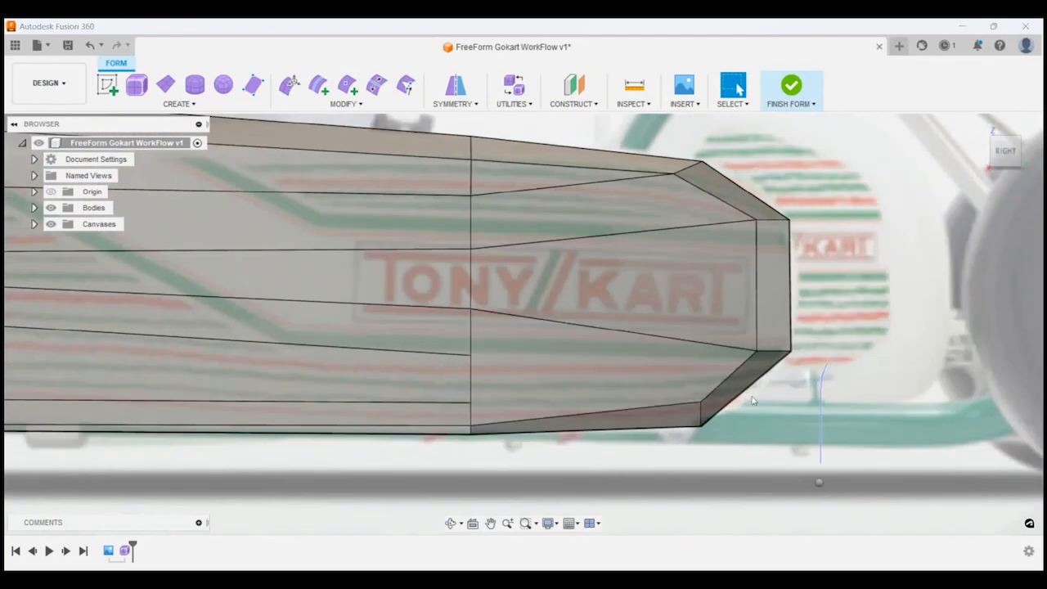
# Step: Try connecting the loop's lowest open vertex to the nose's bottom side-face corner, and delete the inserted edge
pyautogui.click(700, 402)
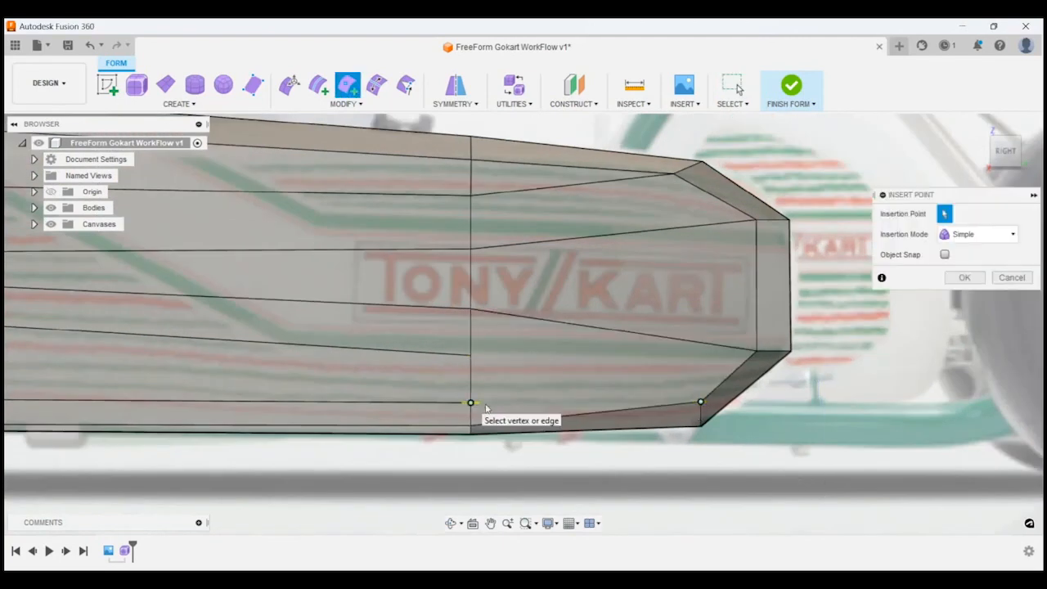
pyautogui.click(970, 280)
pyautogui.scroll(-3, 866, 405)
pyautogui.scroll(3, 594, 406)
pyautogui.moveTo(712, 415)
pyautogui.keyDown('shift'); pyautogui.mouseDown(button='middle')
pyautogui.moveTo(684, 417)
pyautogui.moveTo(714, 423)
pyautogui.moveTo(703, 405)
pyautogui.mouseUp(button='middle'); pyautogui.keyUp('shift')
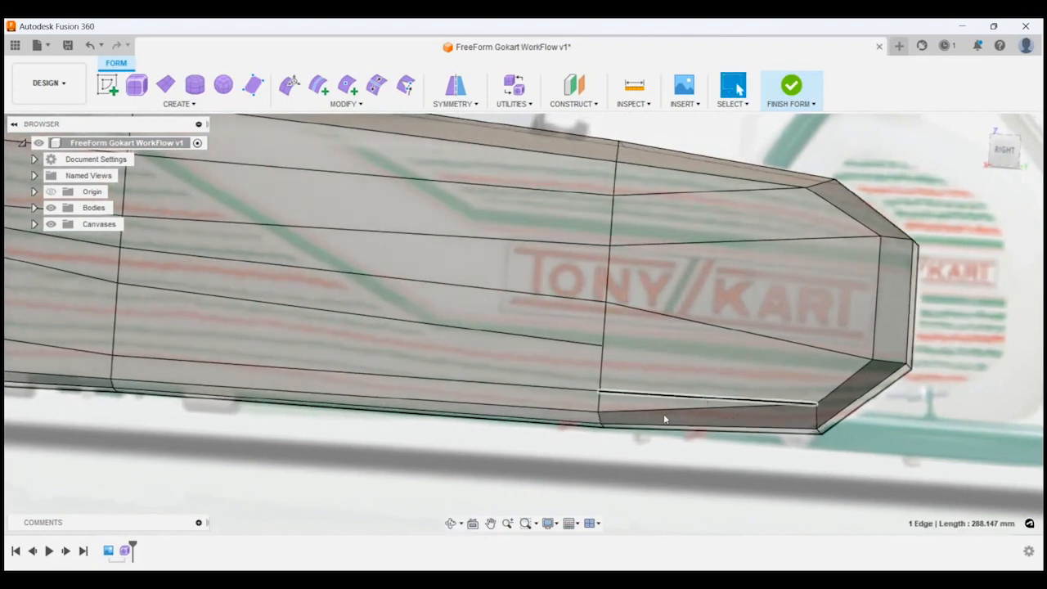
pyautogui.press('Delete')
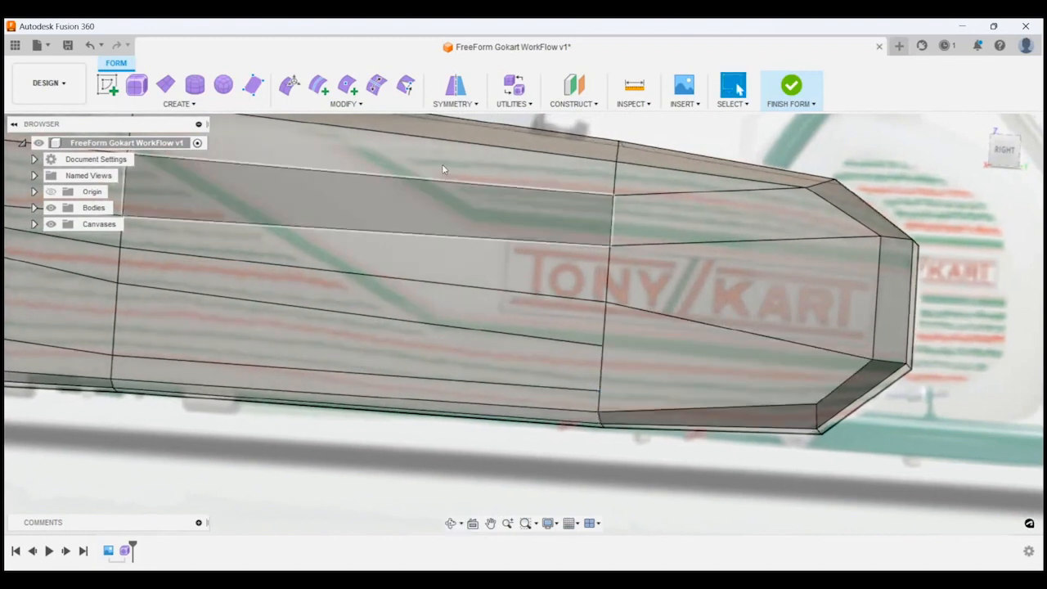
# Step: Insert an edge from the second-lowest open vertex on the loop to the nose's bottom side-face corner
pyautogui.click(815, 405)
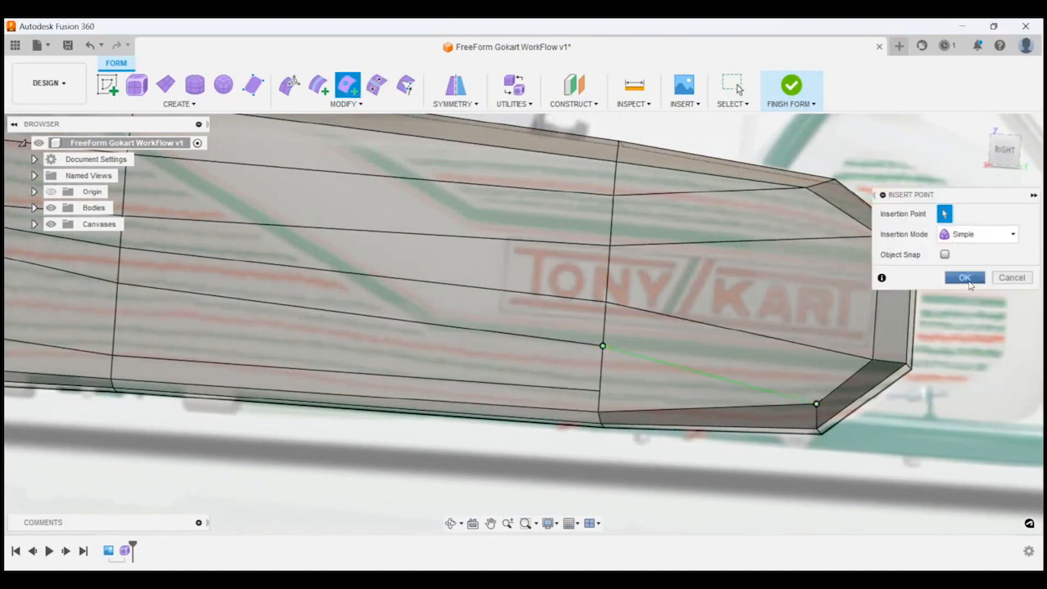
pyautogui.click(965, 278)
pyautogui.scroll(5, 673, 398)
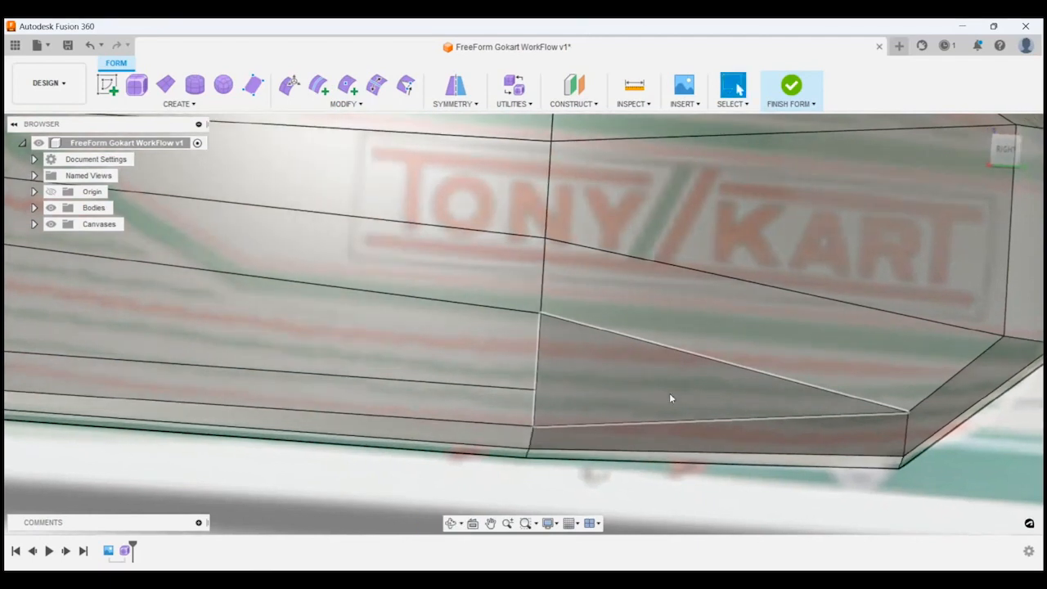
# Step: Move the remaining open vertex near the loop's lower end about 8.5 mm lengthwise, away from the nose, with Edit Form
pyautogui.click(536, 390)
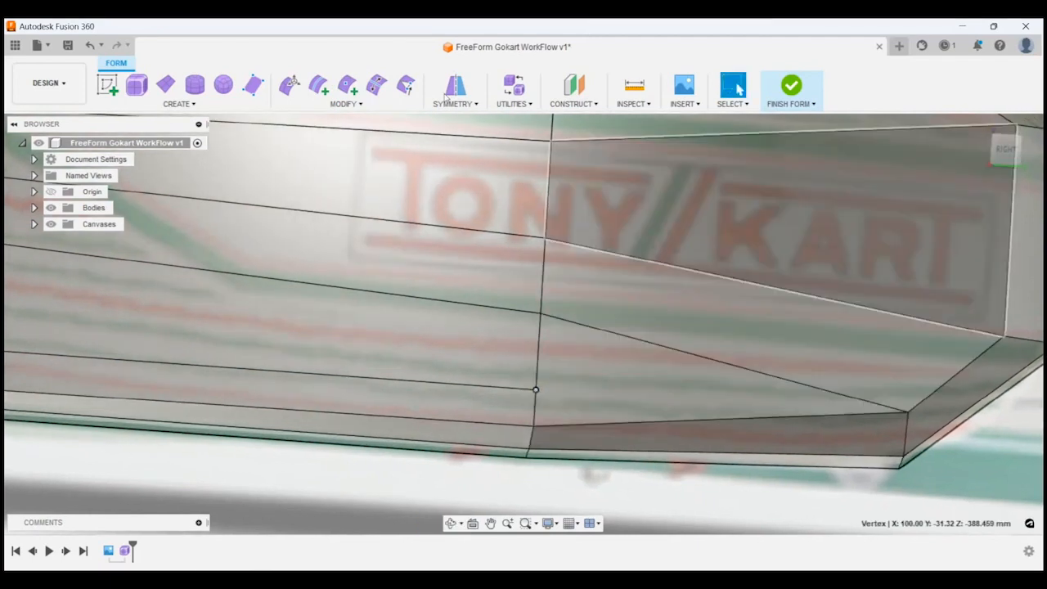
pyautogui.moveTo(575, 390); pyautogui.dragTo(564, 388)
pyautogui.scroll(-3, 670, 243)
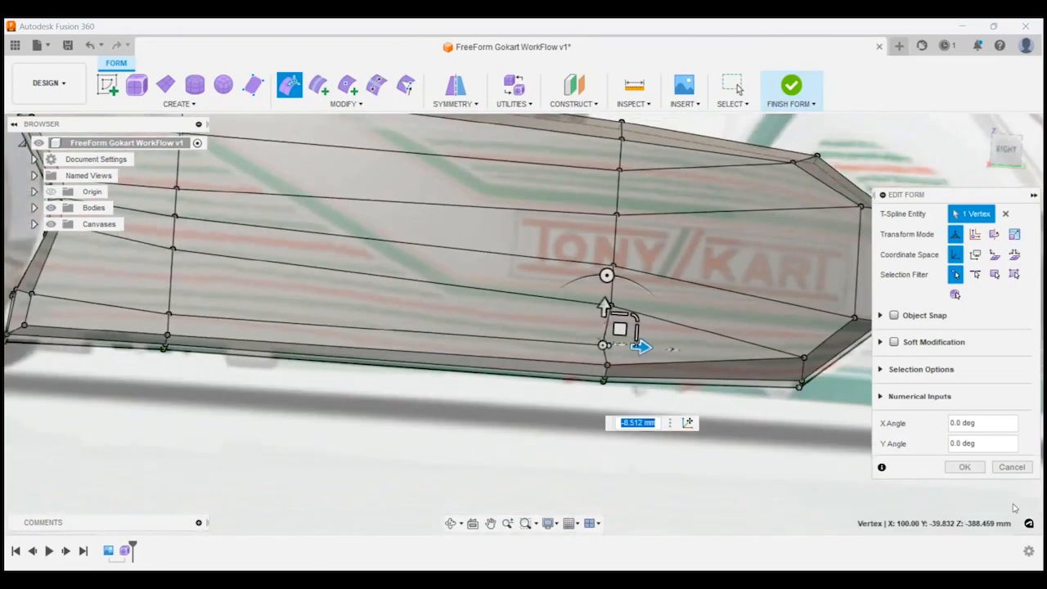
pyautogui.click(965, 467)
# Step: Examine the new nose edges on the side face, especially the narrow triangular face above the lettering
pyautogui.keyDown('shift'); pyautogui.moveTo(826, 459); pyautogui.dragTo(781, 479, button='middle'); pyautogui.keyUp('shift')
pyautogui.scroll(3, 770, 386)
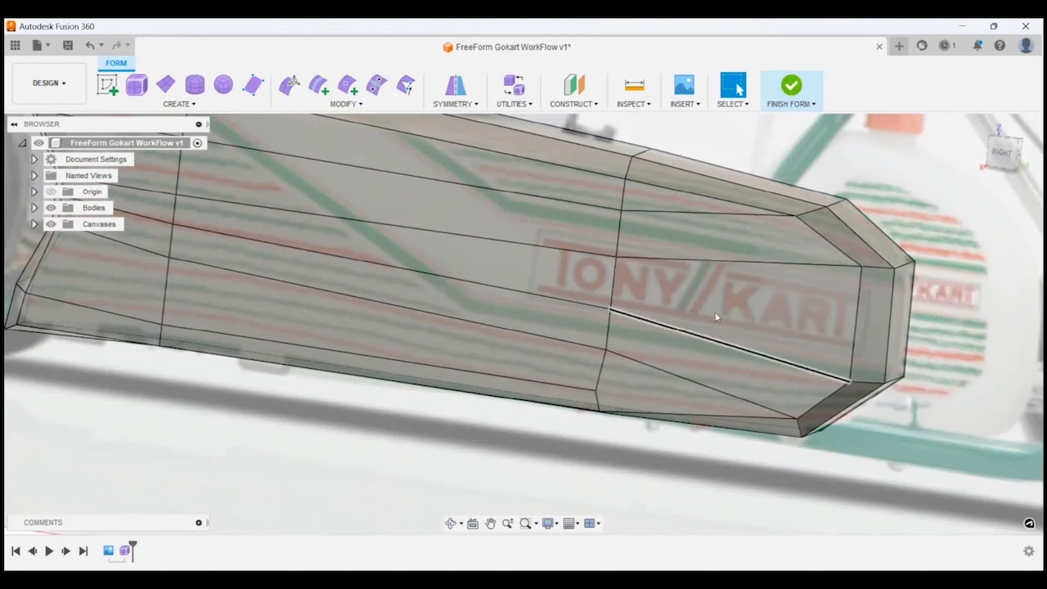
pyautogui.scroll(4, 706, 311)
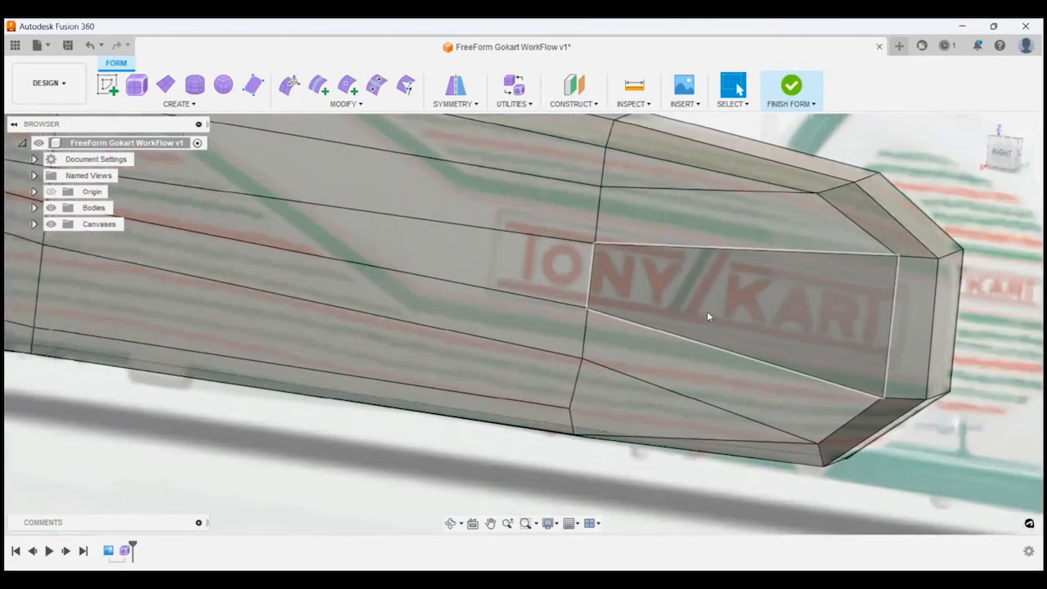
pyautogui.scroll(-3, 728, 336)
pyautogui.scroll(-3, 734, 384)
pyautogui.scroll(5, 720, 327)
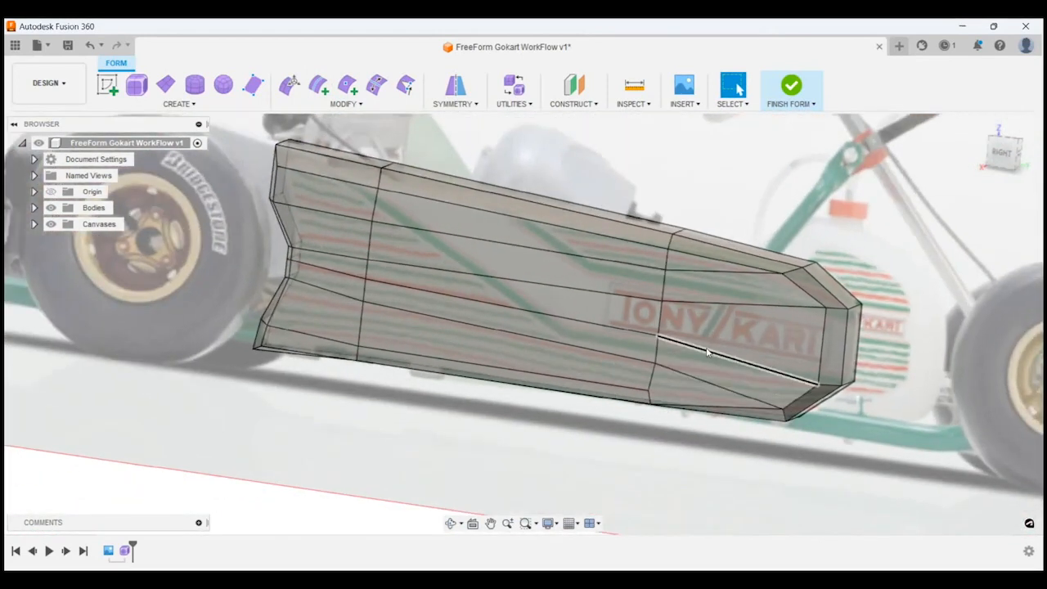
pyautogui.scroll(1, 767, 301)
pyautogui.keyDown('shift'); pyautogui.moveTo(796, 317); pyautogui.dragTo(826, 304, button='middle'); pyautogui.keyUp('shift')
pyautogui.scroll(-3, 796, 318)
pyautogui.scroll(8, 826, 304)
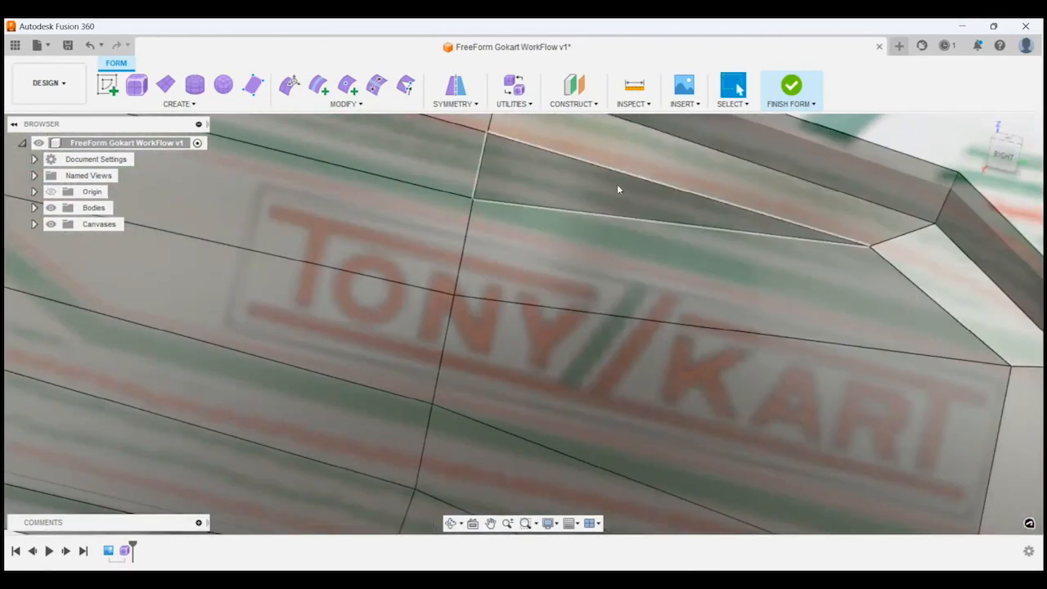
pyautogui.click(617, 184)
pyautogui.scroll(-1, 843, 345)
pyautogui.scroll(-5, 808, 324)
pyautogui.scroll(5, 843, 282)
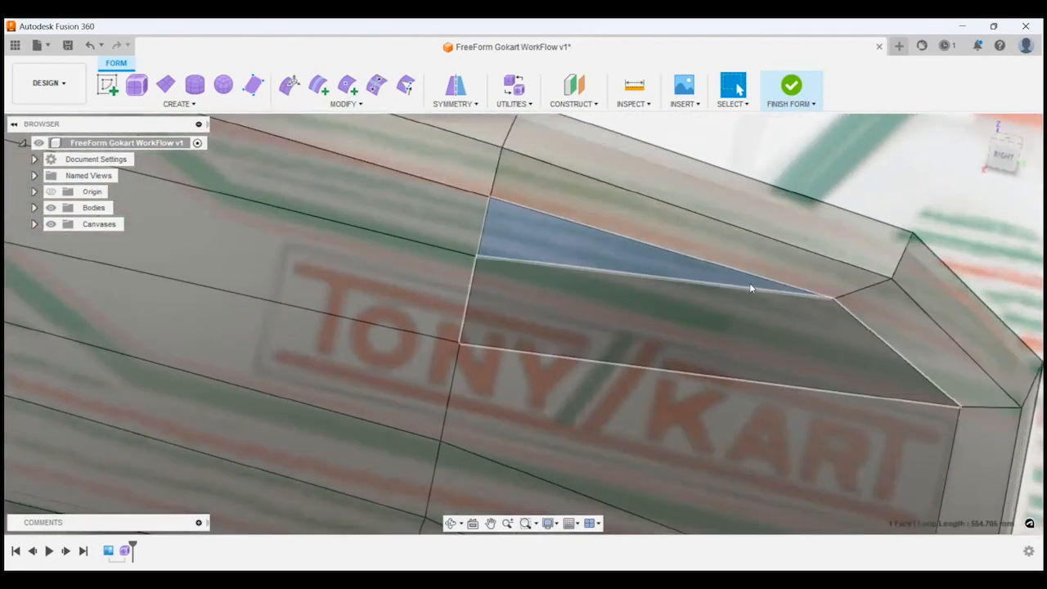
pyautogui.scroll(-5, 756, 282)
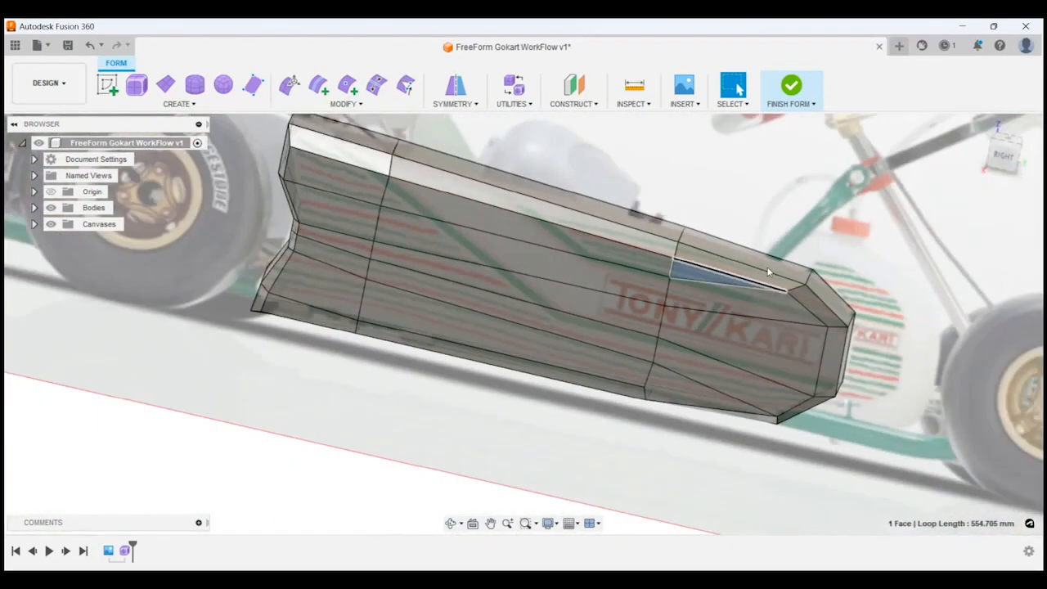
# Step: Hide the canvases, switch to smooth display, and inspect the surface around the nose's upper corner
pyautogui.click(51, 223)
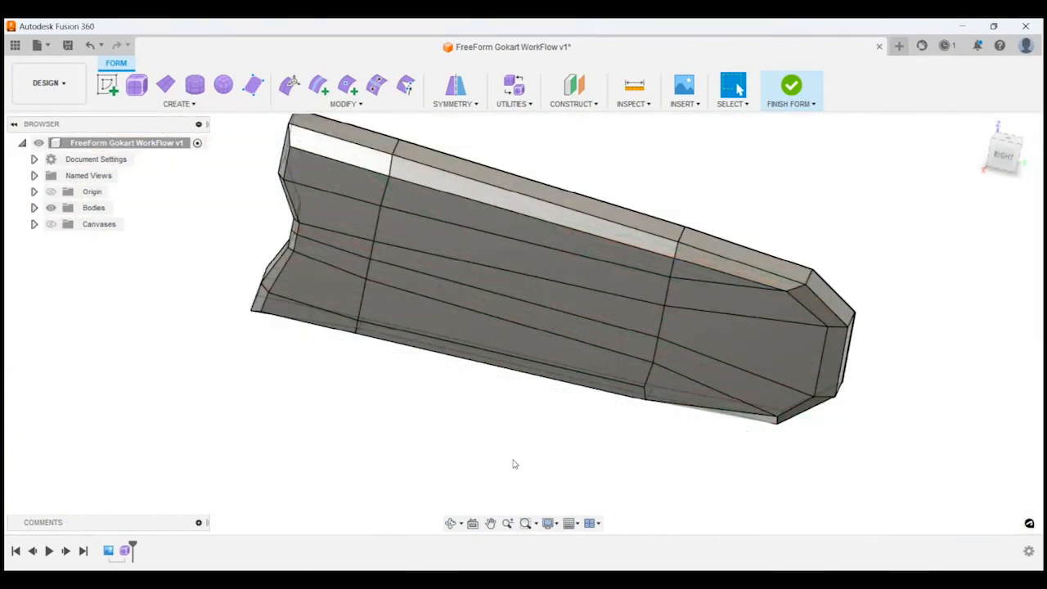
pyautogui.hotkey('alt', '3')
pyautogui.keyDown('shift'); pyautogui.moveTo(529, 470); pyautogui.dragTo(759, 253, button='middle'); pyautogui.keyUp('shift')
pyautogui.keyDown('shift'); pyautogui.moveTo(809, 297); pyautogui.dragTo(649, 239, button='middle'); pyautogui.keyUp('shift')
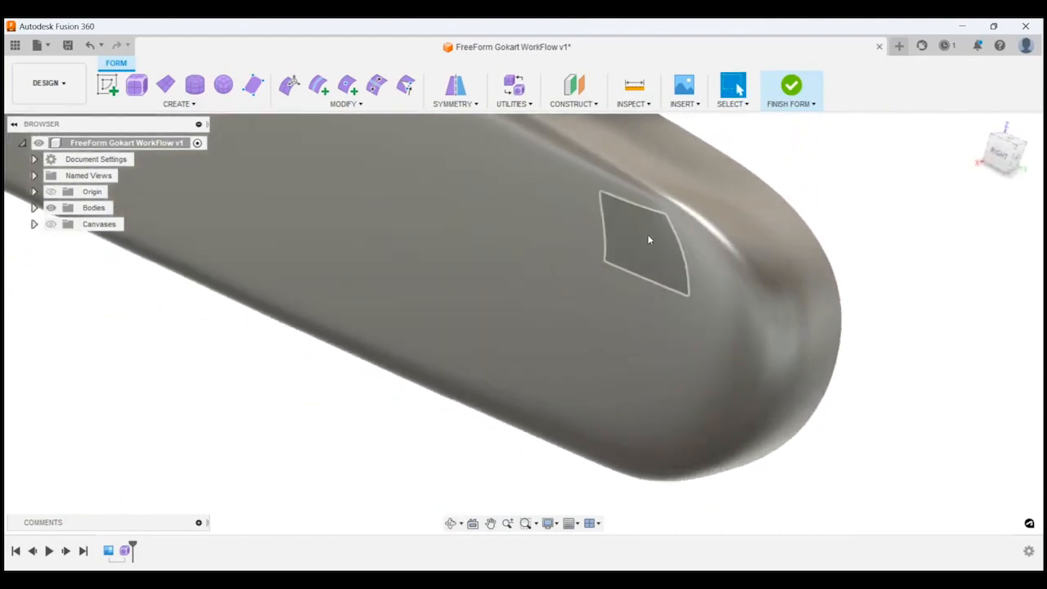
# Step: Return to box display with edges and insert a point midway along the uppermost new edge between the loop and nose
pyautogui.hotkey('ctrl', '1')
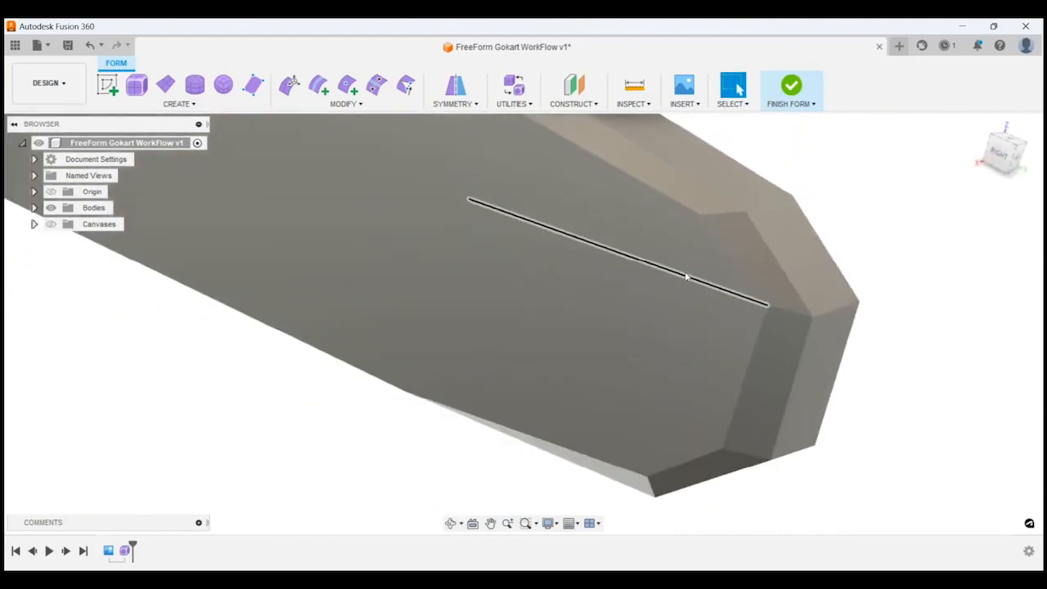
pyautogui.keyDown('shift'); pyautogui.moveTo(708, 304); pyautogui.dragTo(646, 213, button='middle'); pyautogui.keyUp('shift')
pyautogui.scroll(2, 696, 230)
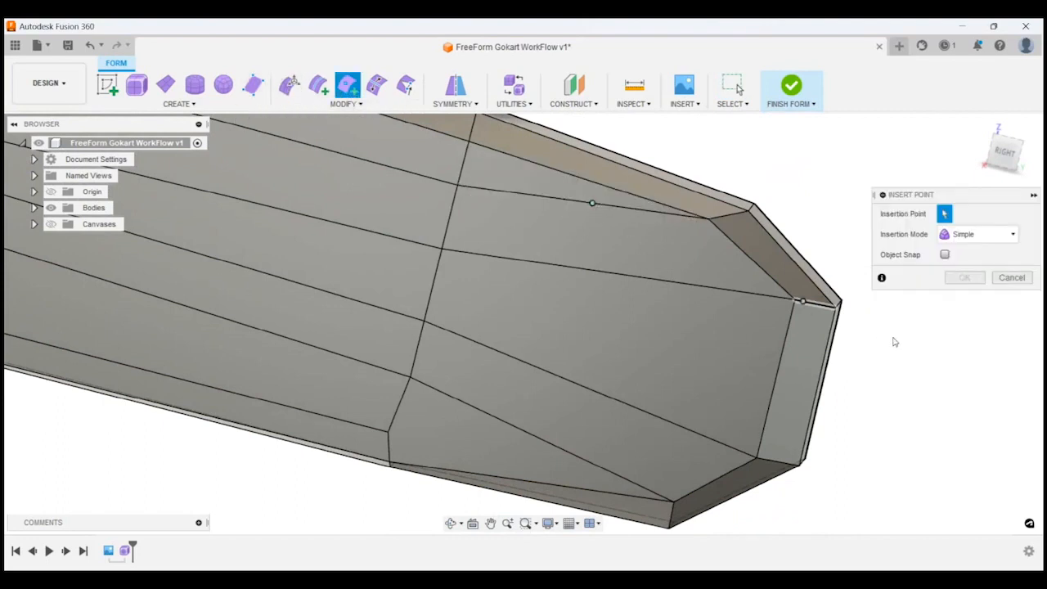
pyautogui.click(965, 279)
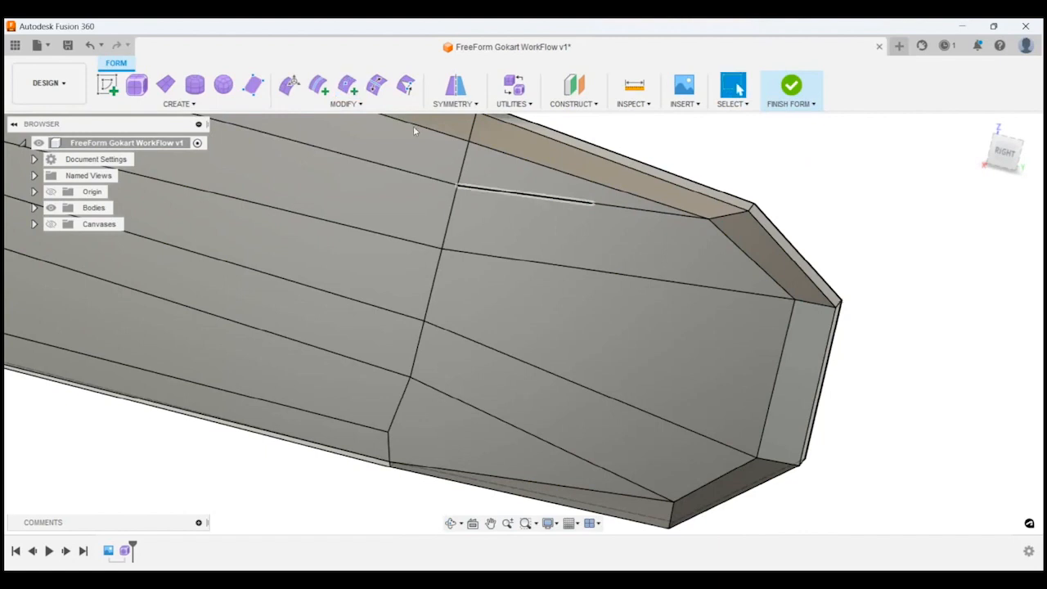
# Step: Move the inserted midpoint vertex down about 26.7 mm along Z with Edit Form
pyautogui.click(289, 85)
pyautogui.click(593, 203)
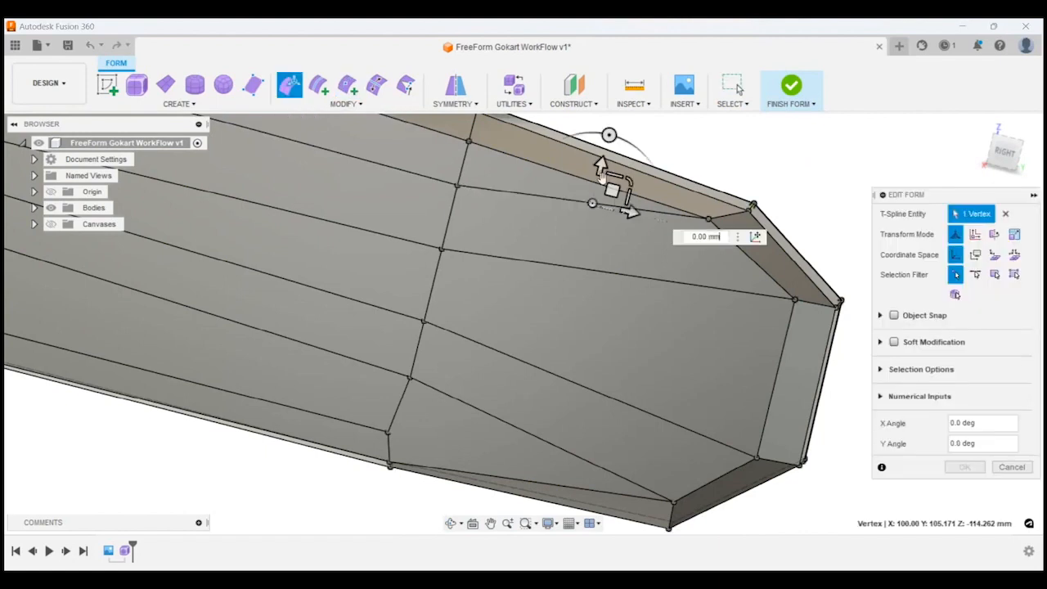
pyautogui.moveTo(600, 166); pyautogui.dragTo(596, 191)
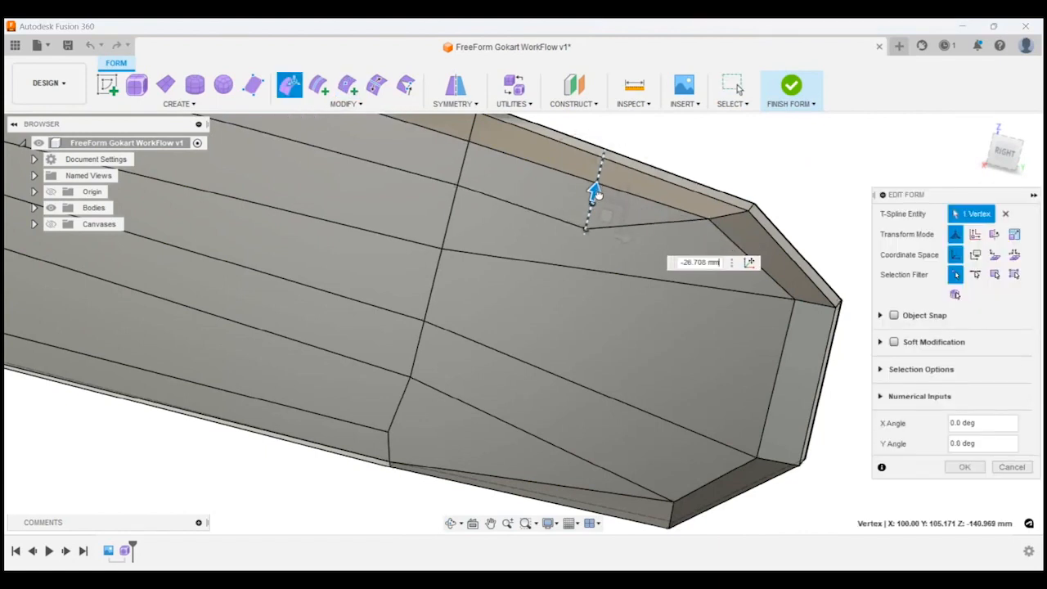
pyautogui.scroll(-2, 736, 458)
pyautogui.click(966, 466)
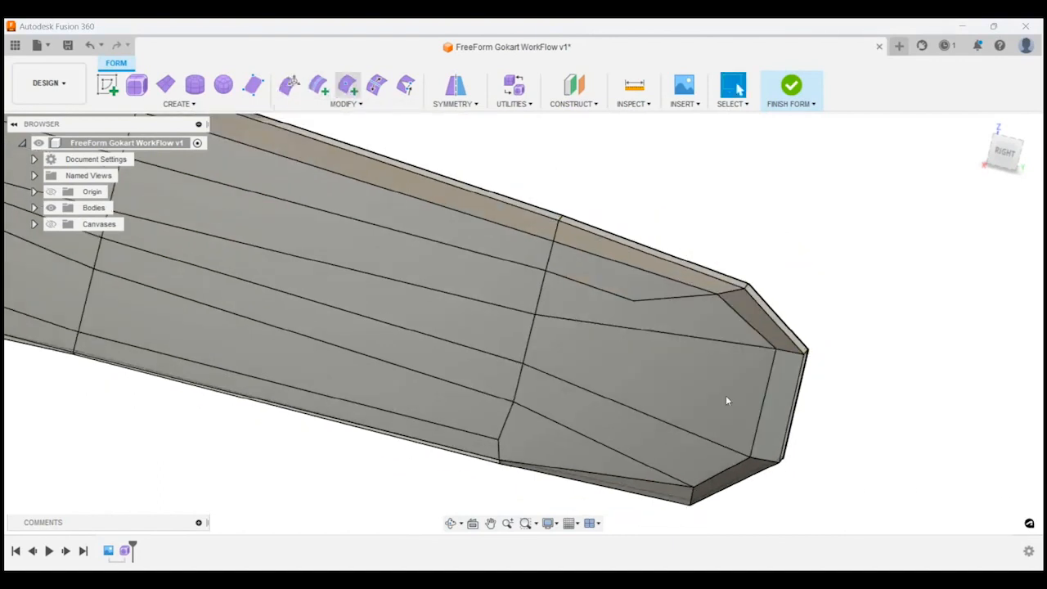
# Step: Insert a short edge from the lowered vertex to the midpoint of the lengthwise edge beneath it
pyautogui.click(633, 302)
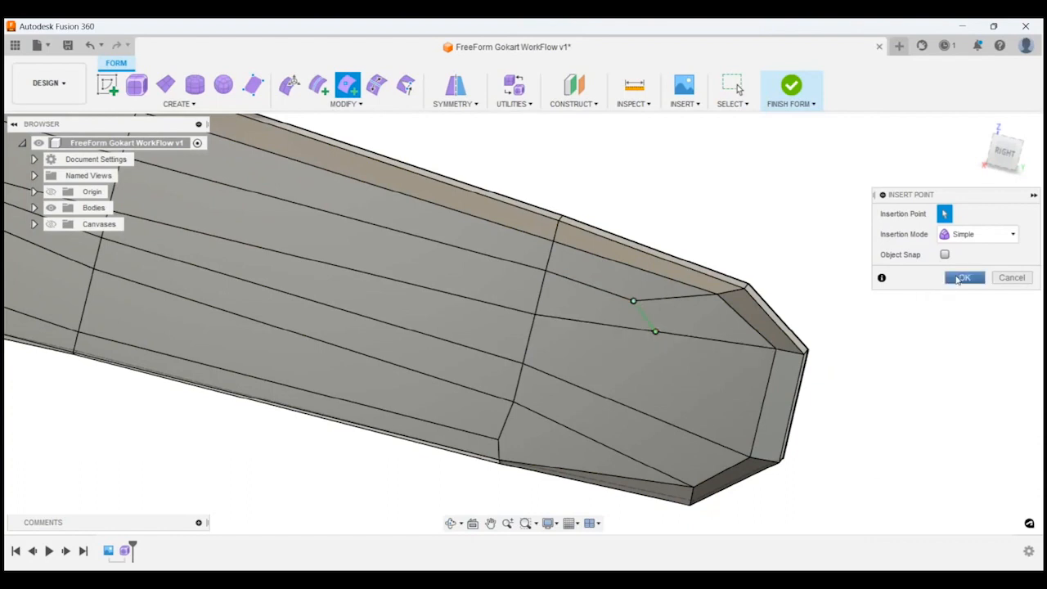
pyautogui.click(965, 277)
pyautogui.scroll(3, 627, 382)
pyautogui.scroll(-2, 744, 283)
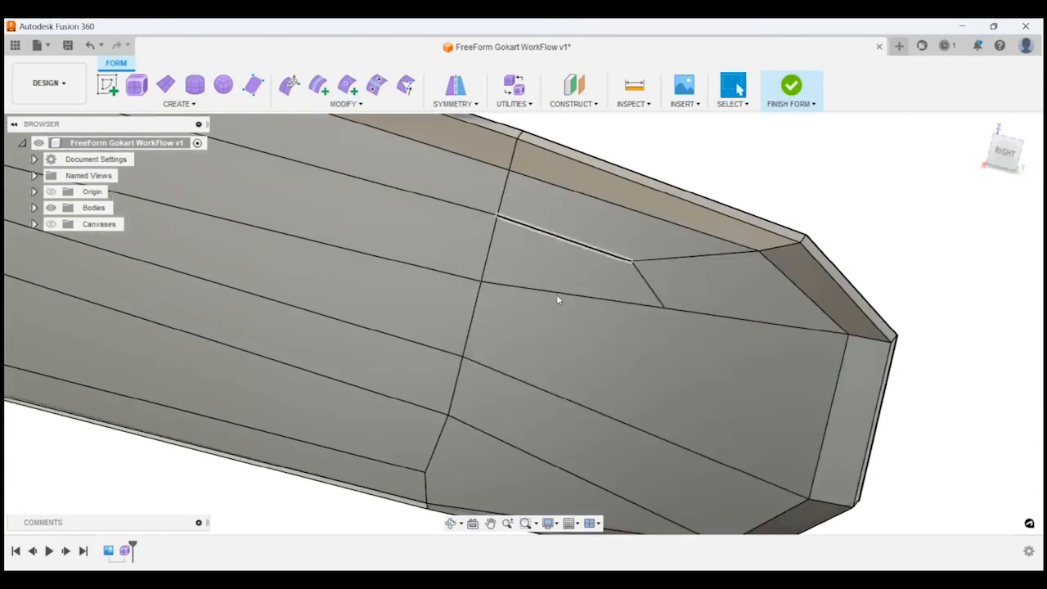
# Step: Inspect the reworked nose from behind and the side, in box and smooth display, ending in the right view without edges
pyautogui.keyDown('shift'); pyautogui.moveTo(710, 308); pyautogui.dragTo(788, 424, button='middle'); pyautogui.keyUp('shift')
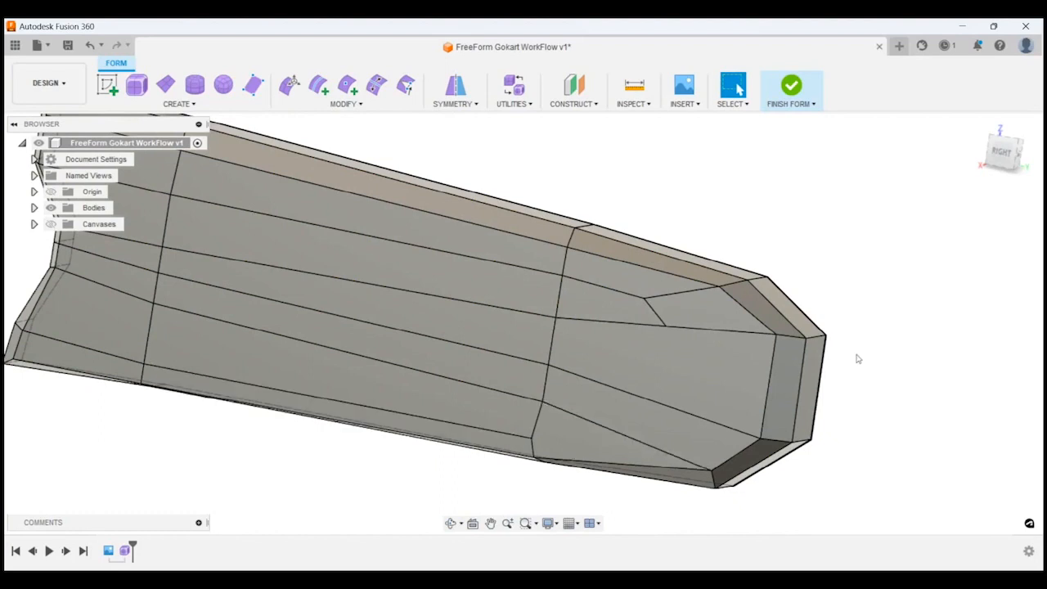
pyautogui.keyDown('shift'); pyautogui.moveTo(893, 364); pyautogui.dragTo(837, 346, button='middle'); pyautogui.keyUp('shift')
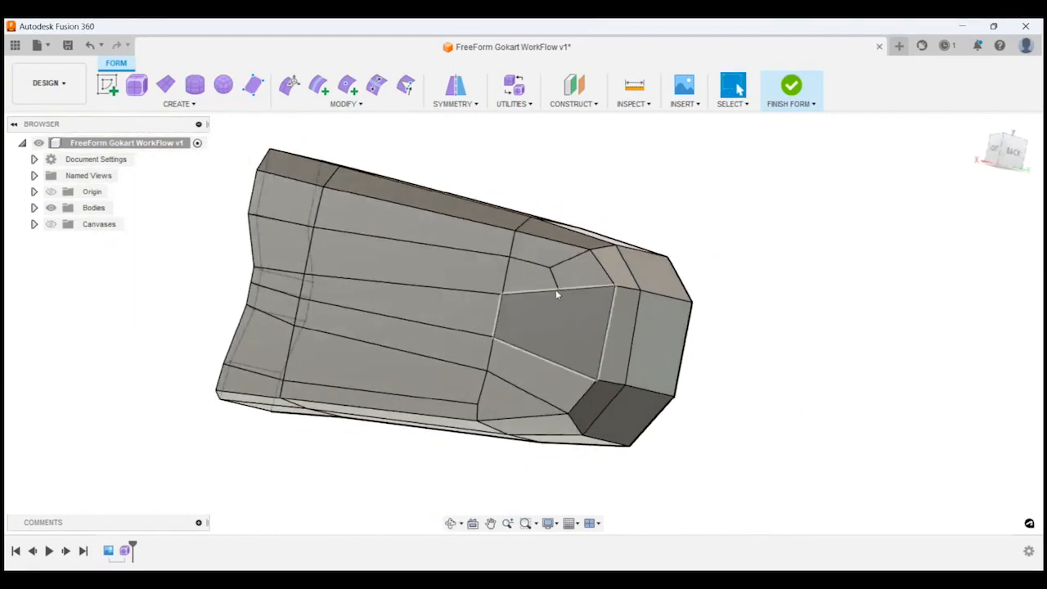
pyautogui.keyDown('shift'); pyautogui.moveTo(858, 392); pyautogui.dragTo(828, 416, button='middle'); pyautogui.keyUp('shift')
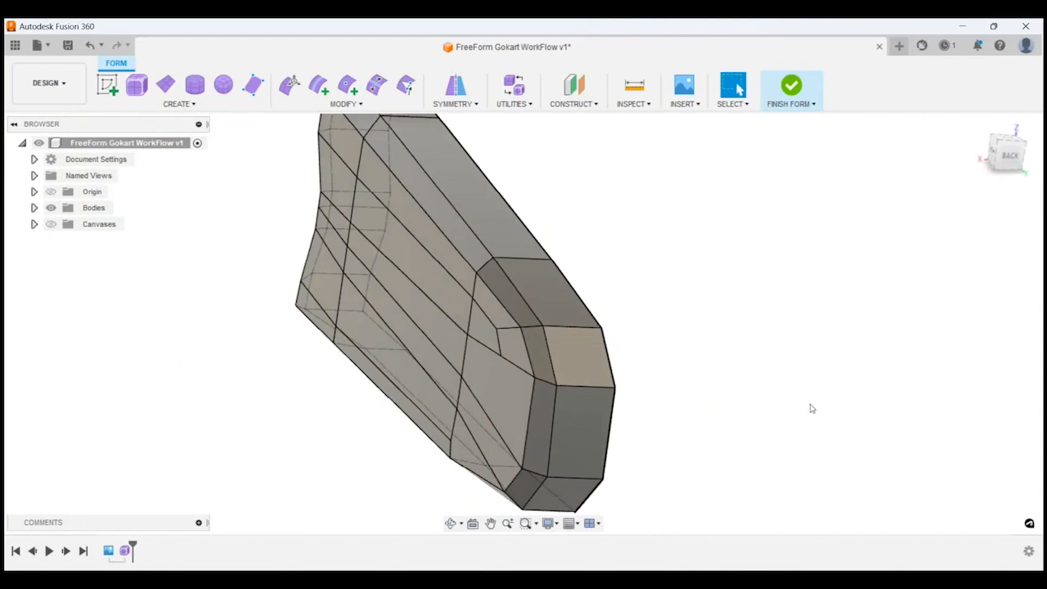
pyautogui.hotkey('alt', '3')
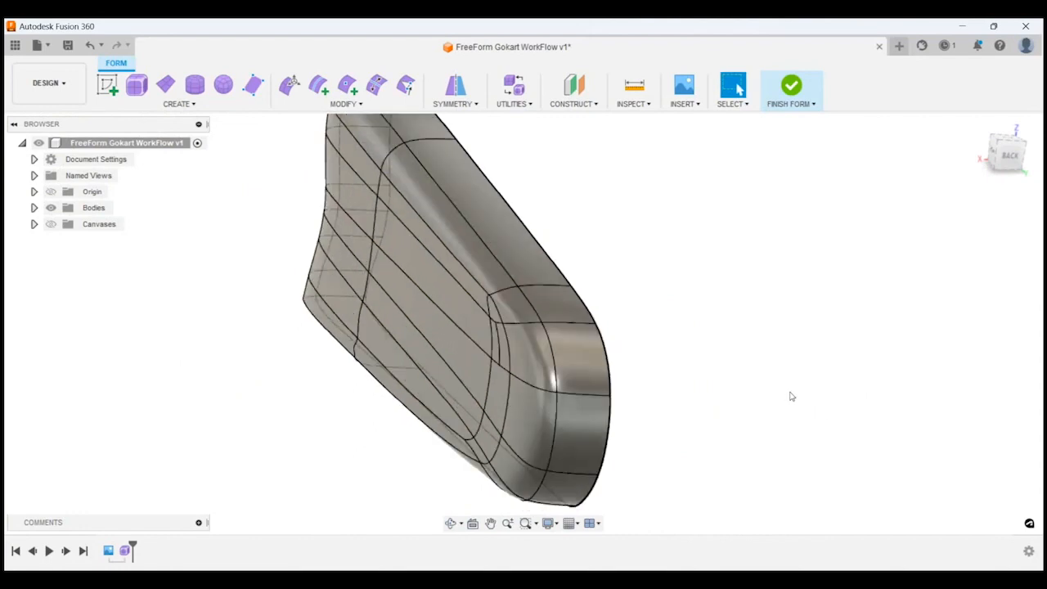
pyautogui.keyDown('shift'); pyautogui.moveTo(790, 396); pyautogui.dragTo(836, 379, button='middle'); pyautogui.keyUp('shift')
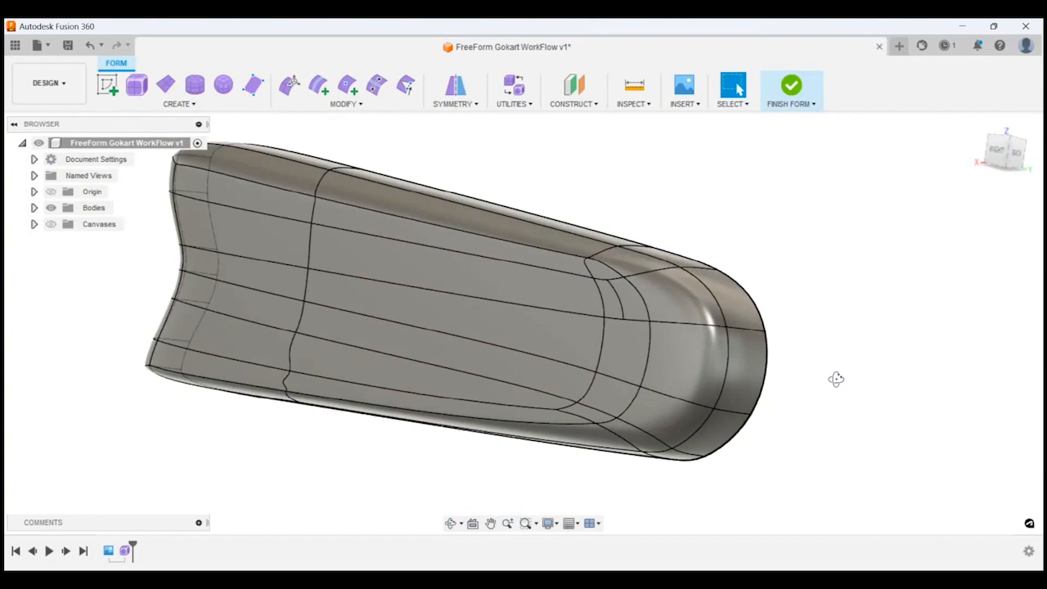
pyautogui.hotkey('ctrl', '4')
pyautogui.keyDown('shift'); pyautogui.moveTo(785, 354); pyautogui.dragTo(781, 301, button='middle'); pyautogui.keyUp('shift')
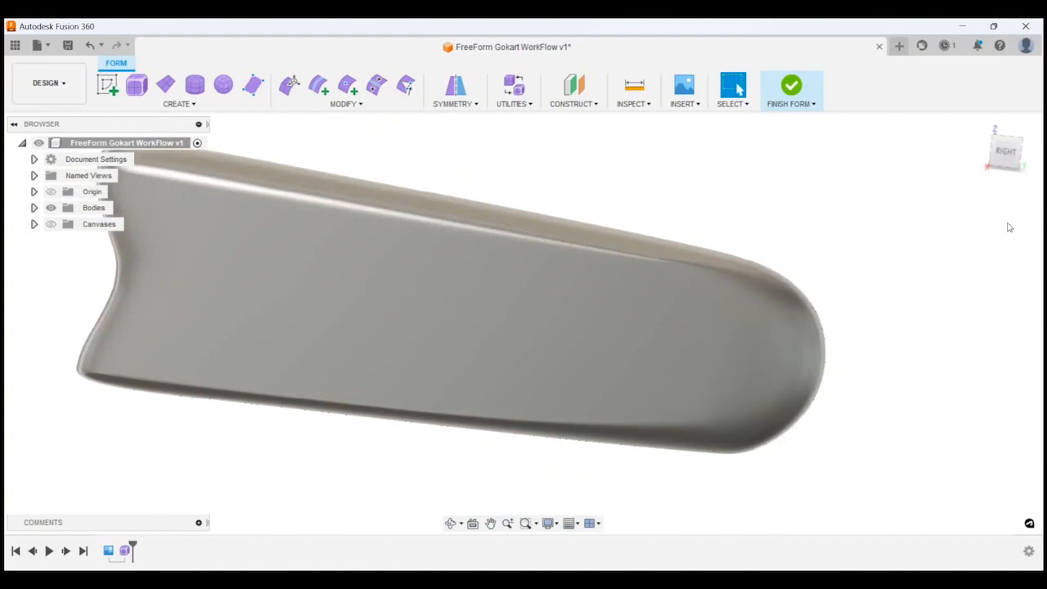
pyautogui.click(1005, 151)
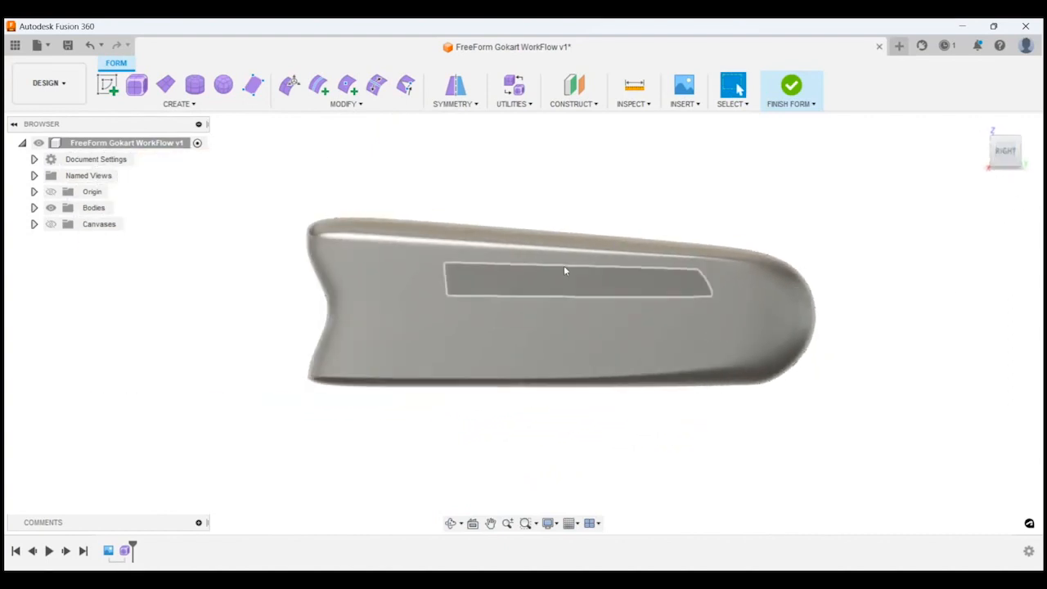
# Step: Inspect the smooth form body from several angles, checking its side face and rounded upper edge
pyautogui.press('Escape')
pyautogui.keyDown('shift'); pyautogui.moveTo(378, 373); pyautogui.dragTo(402, 373, button='middle'); pyautogui.keyUp('shift')
pyautogui.moveTo(683, 350); pyautogui.dragTo(695, 361)
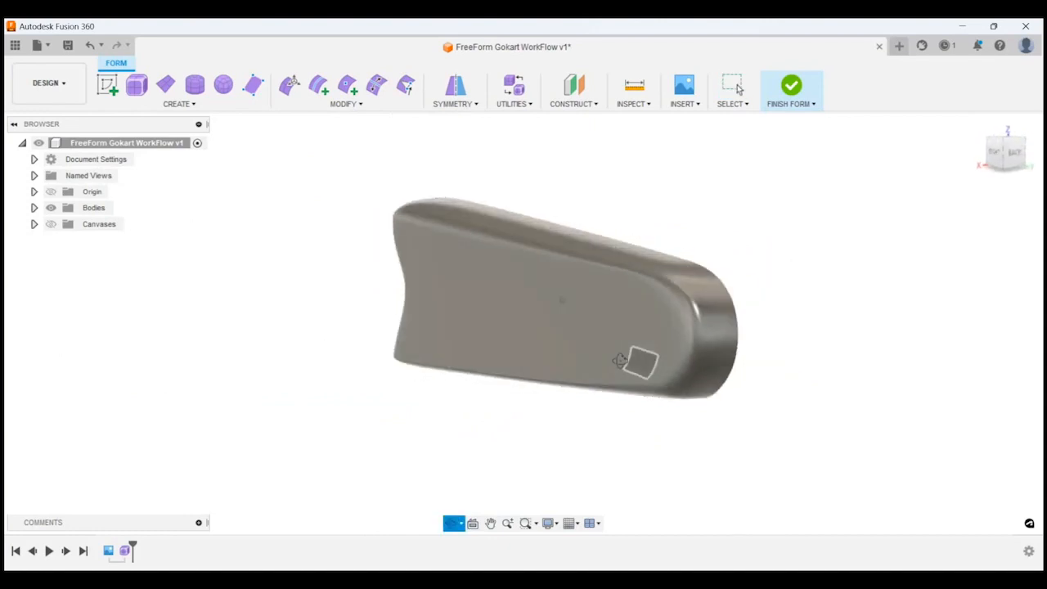
pyautogui.press('Escape')
pyautogui.keyDown('shift'); pyautogui.moveTo(755, 301); pyautogui.dragTo(847, 280, button='middle'); pyautogui.keyUp('shift')
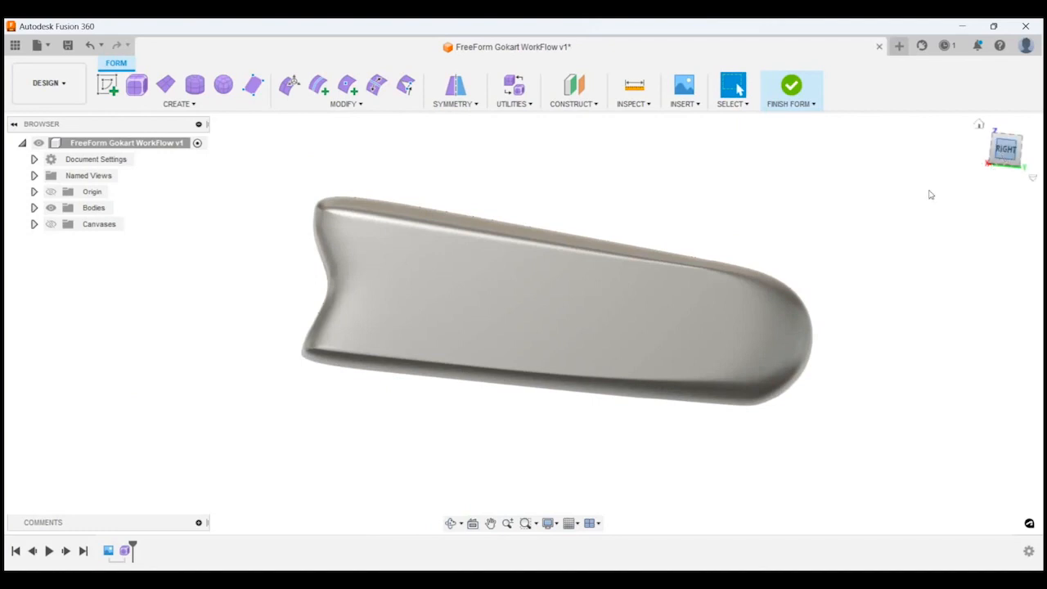
pyautogui.scroll(-3, 496, 469)
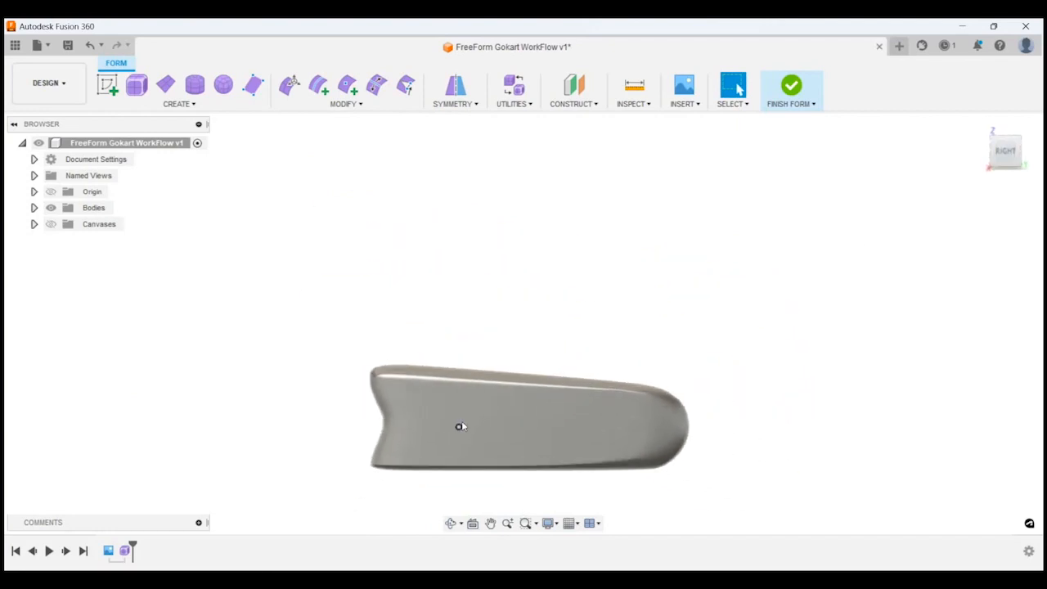
pyautogui.scroll(2, 462, 426)
pyautogui.keyDown('shift'); pyautogui.moveTo(487, 469); pyautogui.dragTo(547, 480, button='middle'); pyautogui.keyUp('shift')
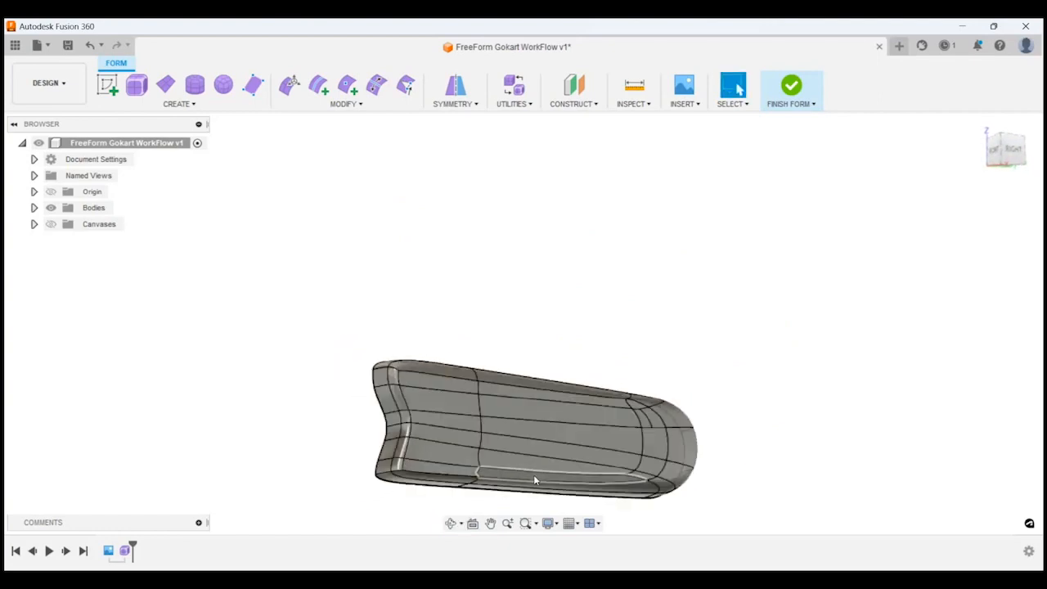
# Step: In box display, use Edit Form to raise the middle segment of the side face's upper edge, undoing its rotation
pyautogui.hotkey('alt', '1')
pyautogui.keyDown('shift'); pyautogui.moveTo(530, 447); pyautogui.dragTo(479, 444, button='middle'); pyautogui.keyUp('shift')
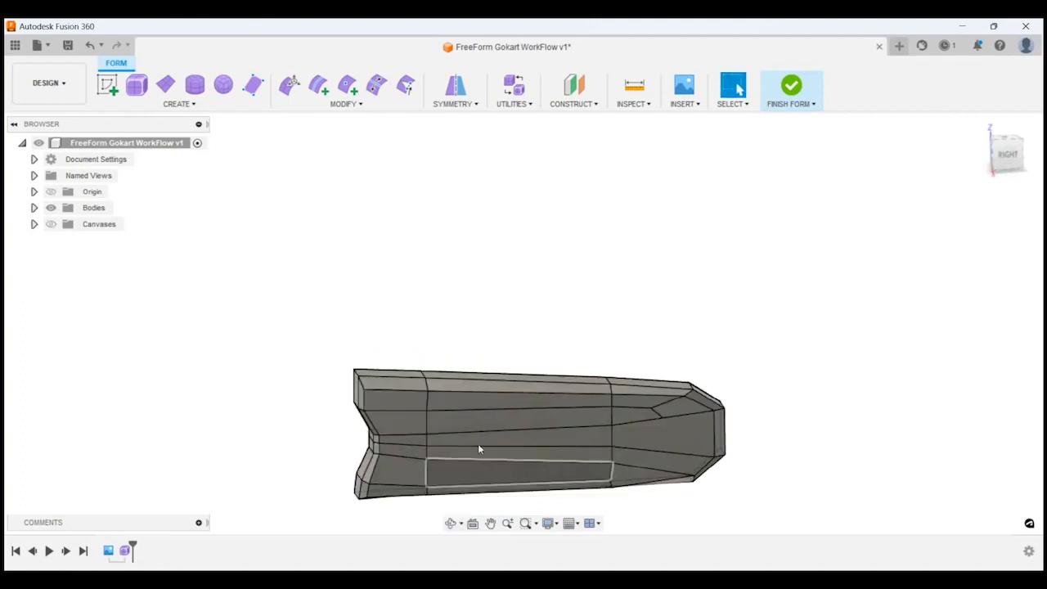
pyautogui.scroll(2, 477, 443)
pyautogui.click(1014, 161)
pyautogui.scroll(3, 659, 396)
pyautogui.scroll(-4, 654, 387)
pyautogui.scroll(1, 449, 225)
pyautogui.scroll(2, 449, 226)
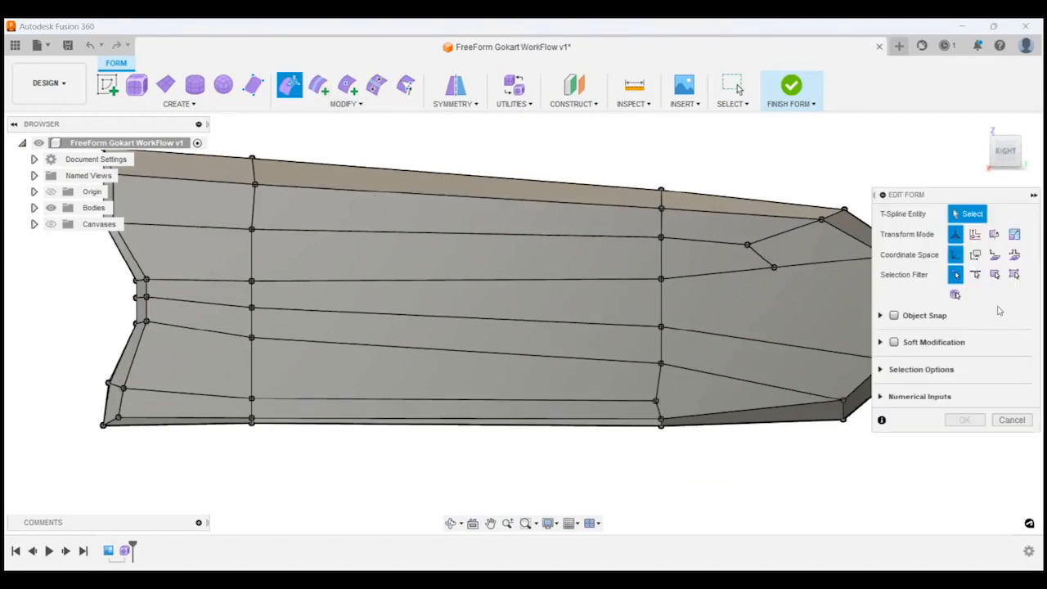
pyautogui.click(540, 203)
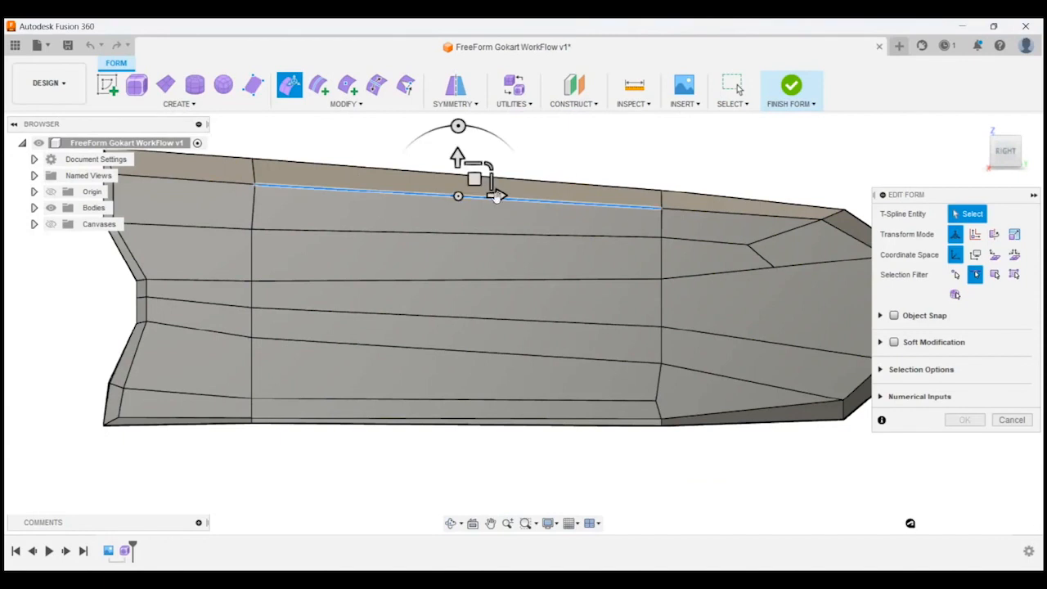
pyautogui.moveTo(457, 157); pyautogui.dragTo(462, 117)
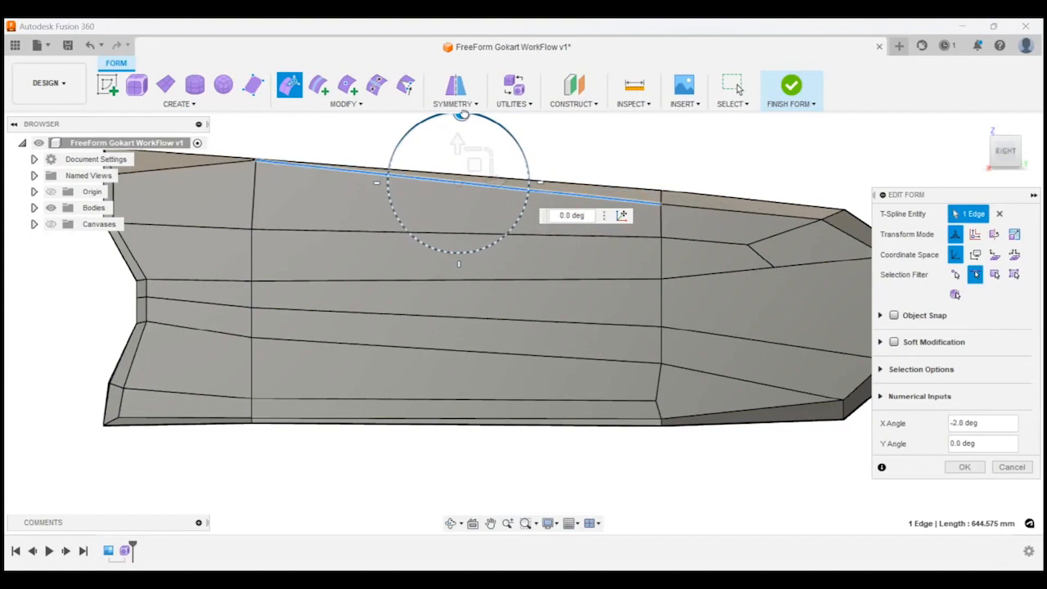
pyautogui.hotkey('ctrl', 'z')
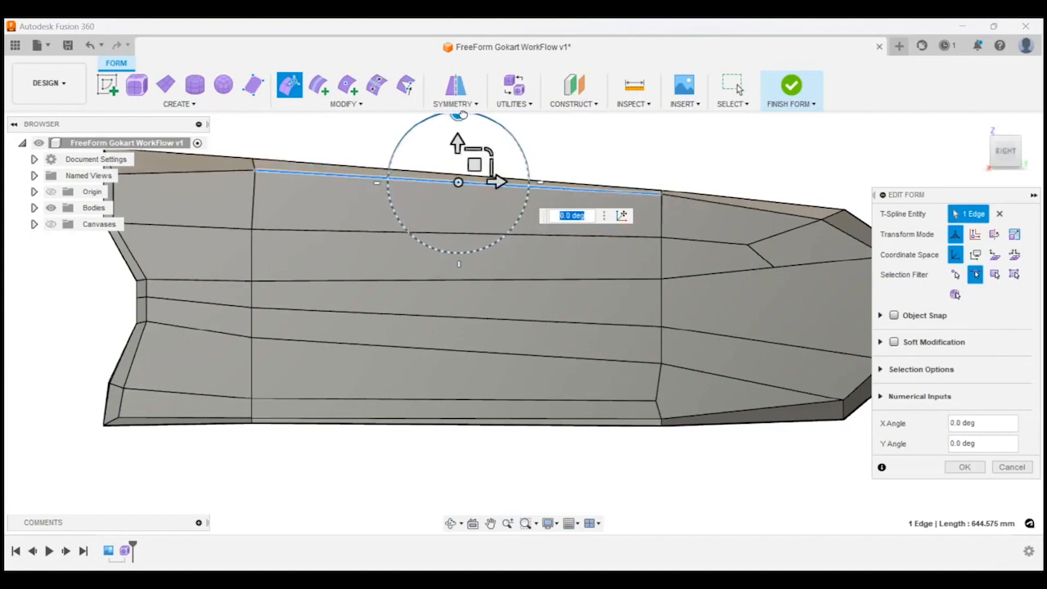
# Step: Raise the vertex at the notched-end side of that upper edge about 6.8 mm
pyautogui.click(955, 274)
pyautogui.scroll(3, 320, 174)
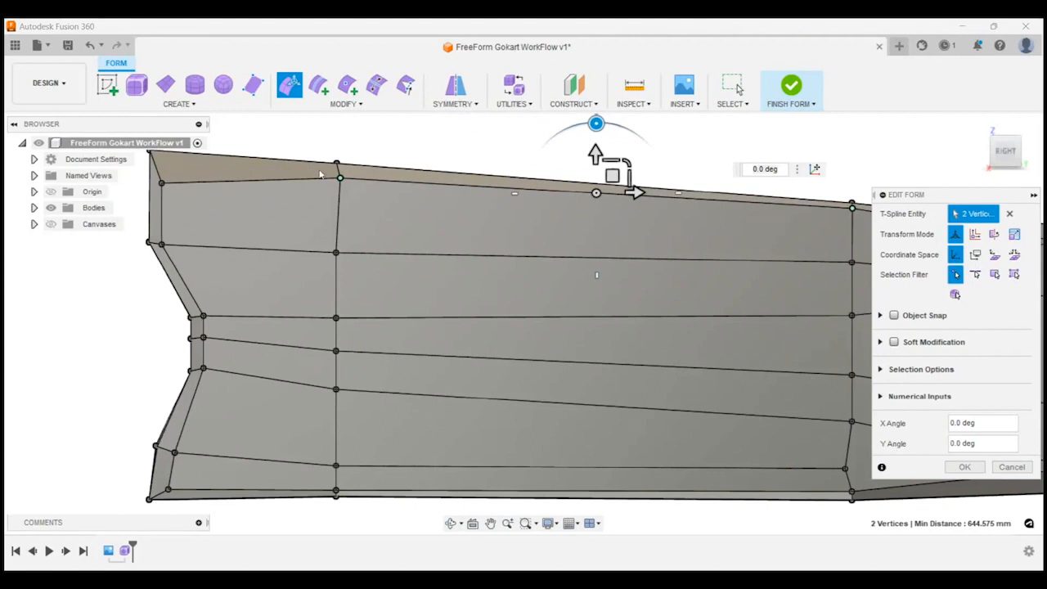
pyautogui.click(340, 176)
pyautogui.moveTo(340, 137); pyautogui.dragTo(341, 131)
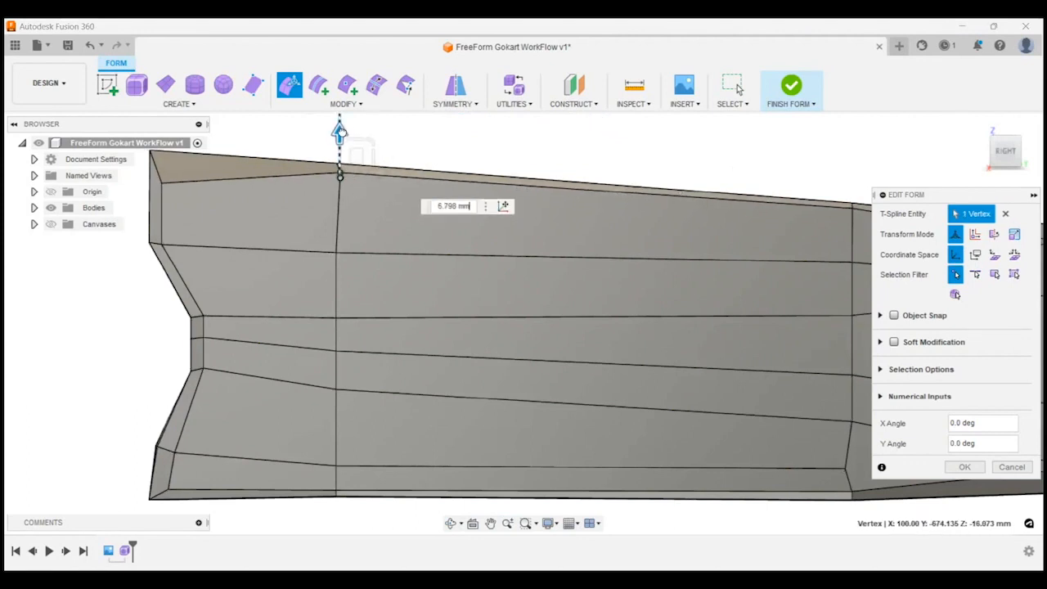
pyautogui.click(541, 144)
# Step: From the top view, move the top face's outer-edge vertex nearer the notched end outward about 6.7 mm
pyautogui.keyDown('shift'); pyautogui.moveTo(542, 144); pyautogui.dragTo(564, 214, button='middle'); pyautogui.keyUp('shift')
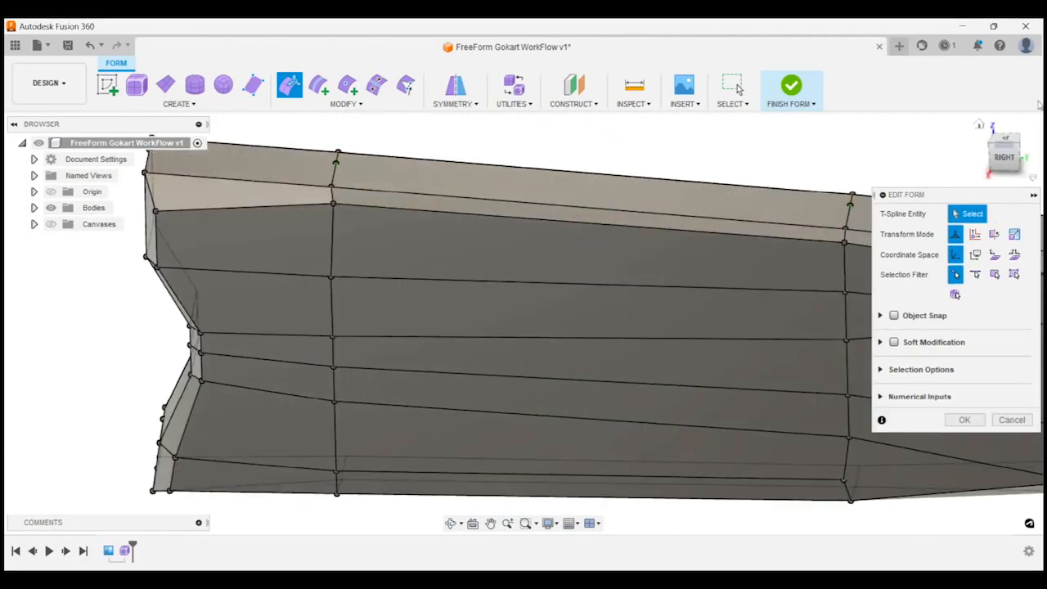
pyautogui.click(1005, 139)
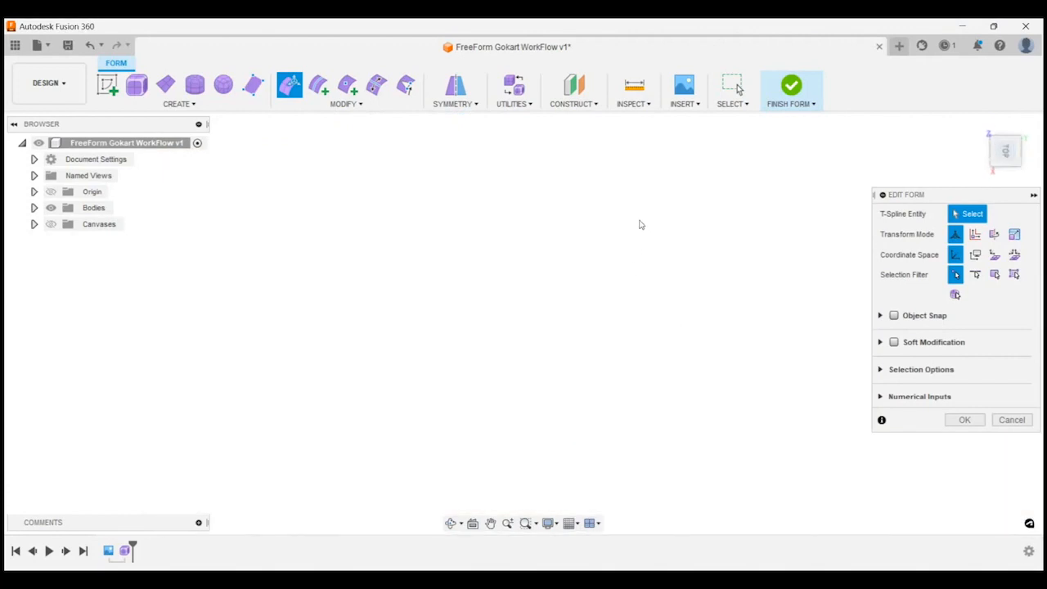
pyautogui.scroll(8, 689, 512)
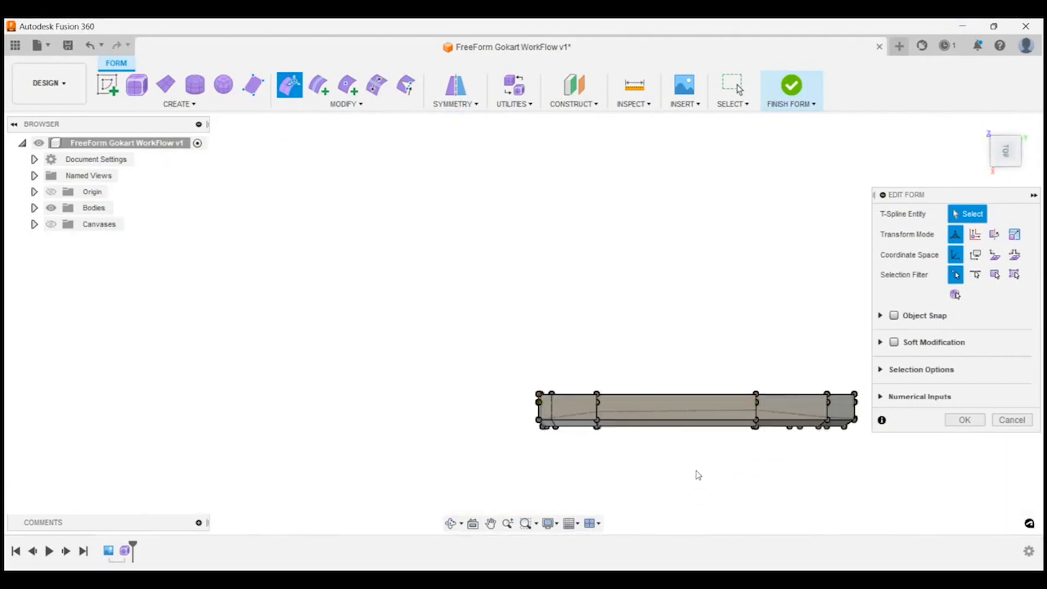
pyautogui.click(412, 361)
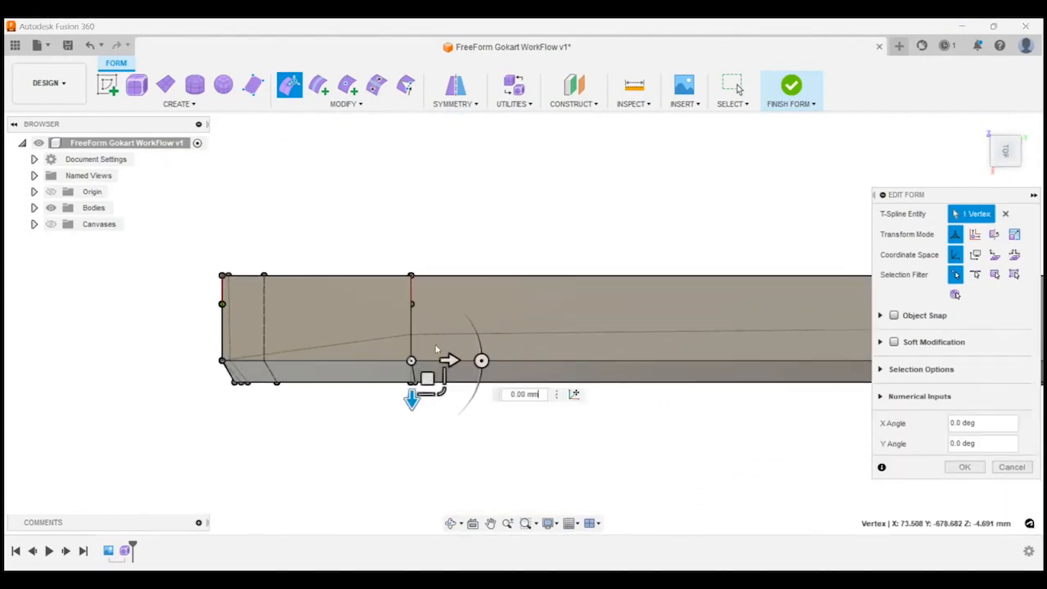
pyautogui.moveTo(414, 404); pyautogui.dragTo(413, 409)
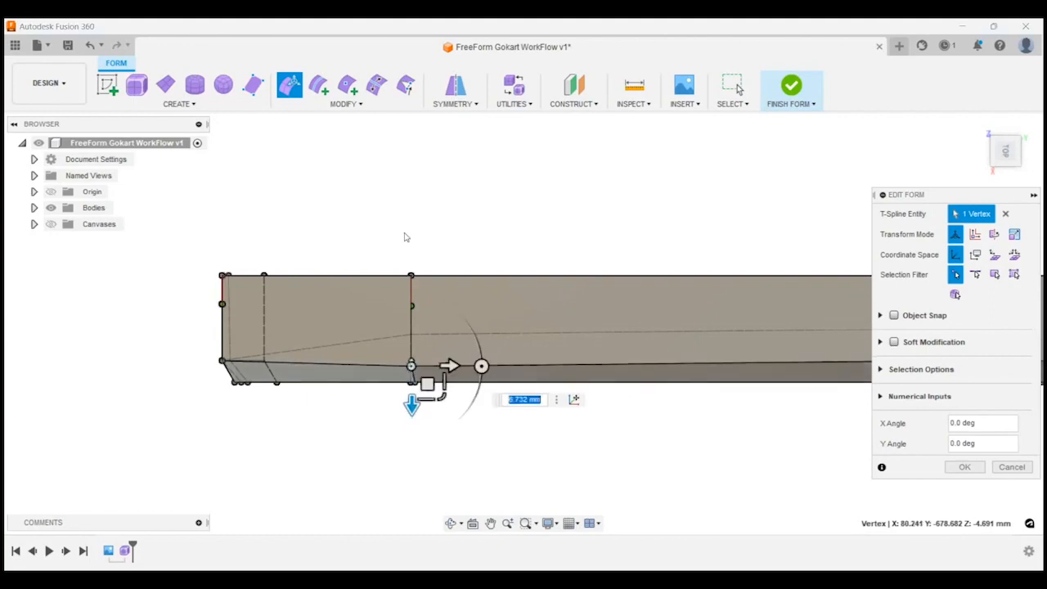
# Step: Move the corresponding top-face vertex nearer the rounded end outward about 8.9 mm and finish the form edit
pyautogui.scroll(-2, 397, 223)
pyautogui.scroll(2, 808, 332)
pyautogui.click(701, 300)
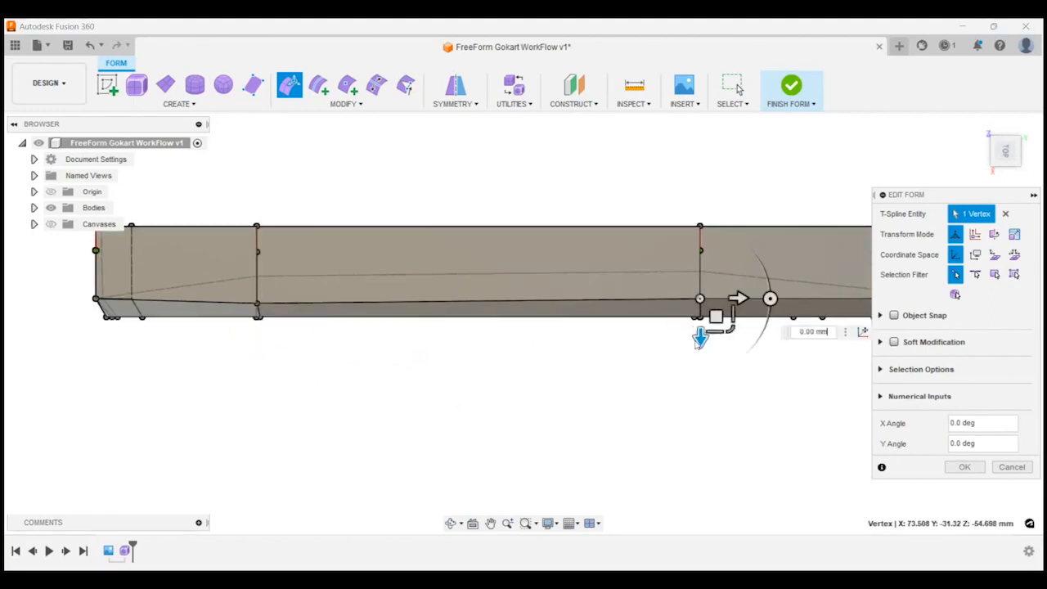
pyautogui.moveTo(700, 342); pyautogui.dragTo(700, 348)
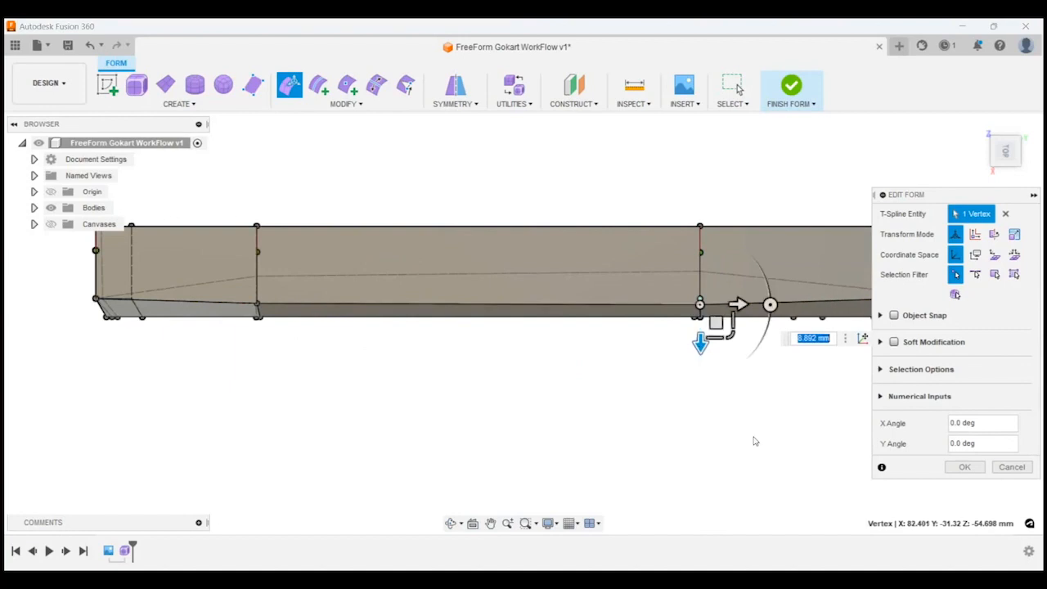
pyautogui.click(981, 481)
pyautogui.click(965, 420)
# Step: Switch the body to smooth display and examine the reshaped side and upper edge
pyautogui.keyDown('shift'); pyautogui.moveTo(872, 432); pyautogui.dragTo(818, 455, button='middle'); pyautogui.keyUp('shift')
pyautogui.hotkey('alt', '3')
pyautogui.keyDown('shift'); pyautogui.moveTo(935, 494); pyautogui.dragTo(834, 474, button='middle'); pyautogui.keyUp('shift')
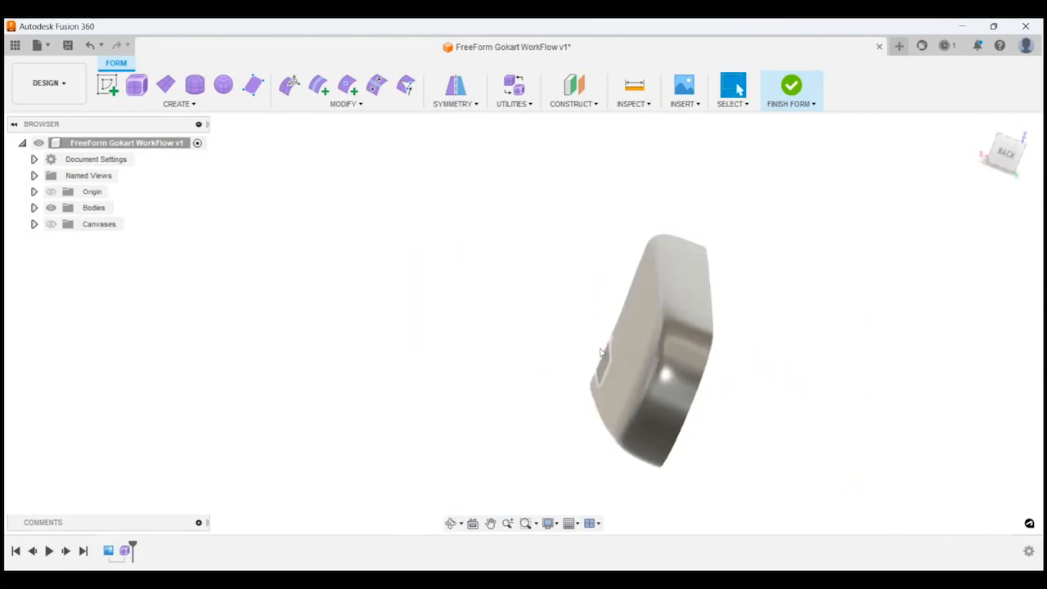
pyautogui.keyDown('shift'); pyautogui.moveTo(605, 357); pyautogui.dragTo(663, 391, button='middle'); pyautogui.keyUp('shift')
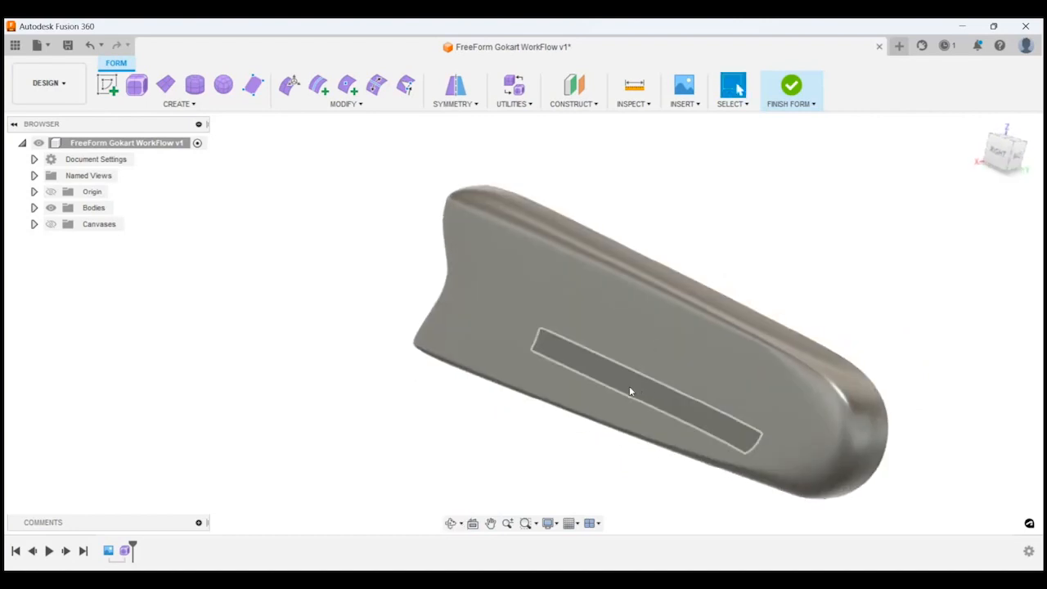
# Step: In box display, raise the upper inner vertex on the side face near the rounded end slightly with Edit Form
pyautogui.hotkey('alt', '1')
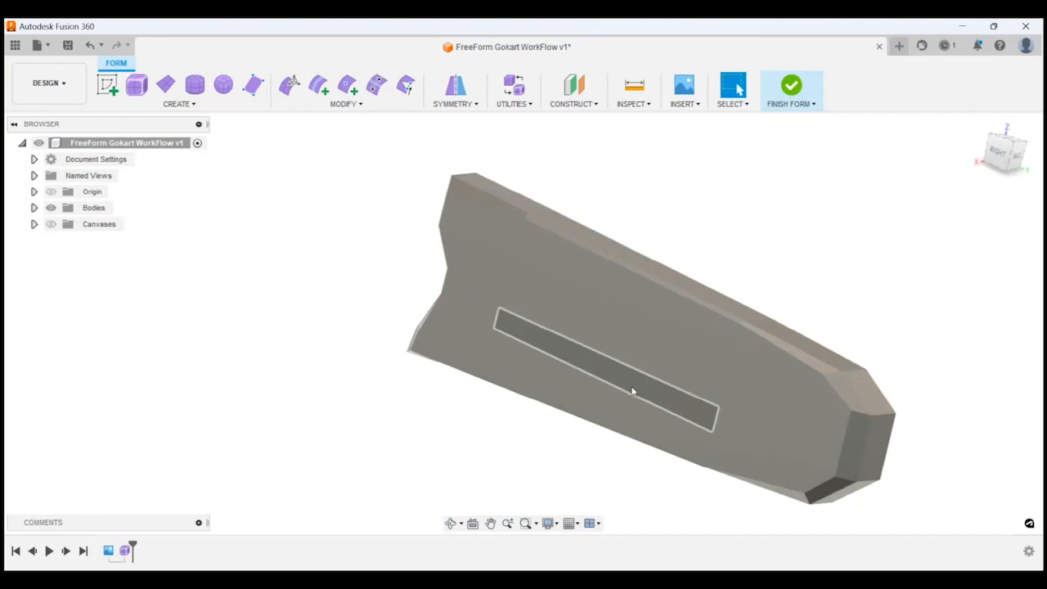
pyautogui.keyDown('shift'); pyautogui.moveTo(684, 311); pyautogui.dragTo(710, 320, button='middle'); pyautogui.keyUp('shift')
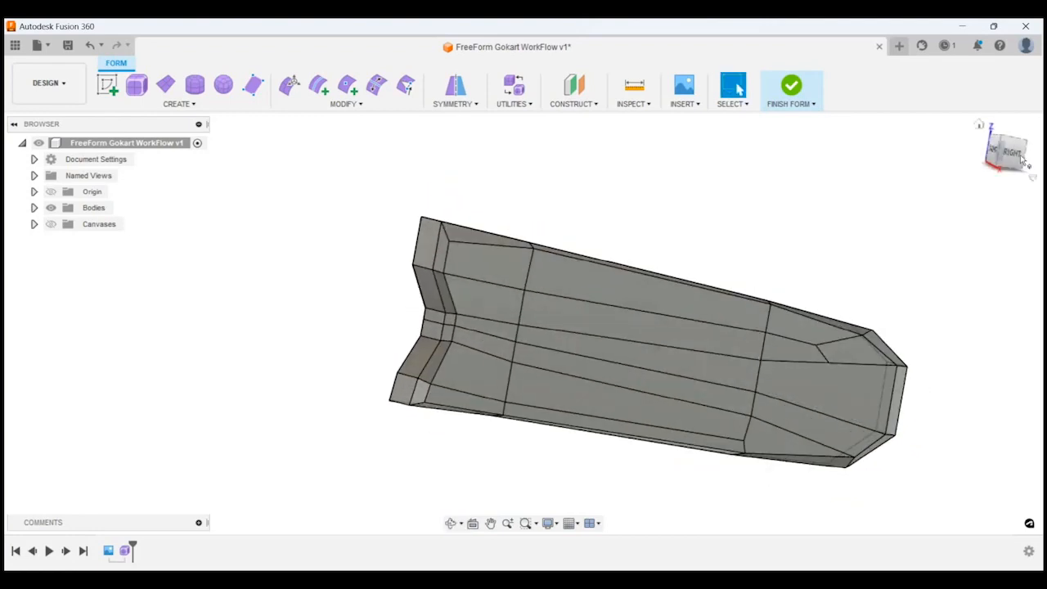
pyautogui.click(1000, 168)
pyautogui.scroll(5, 626, 324)
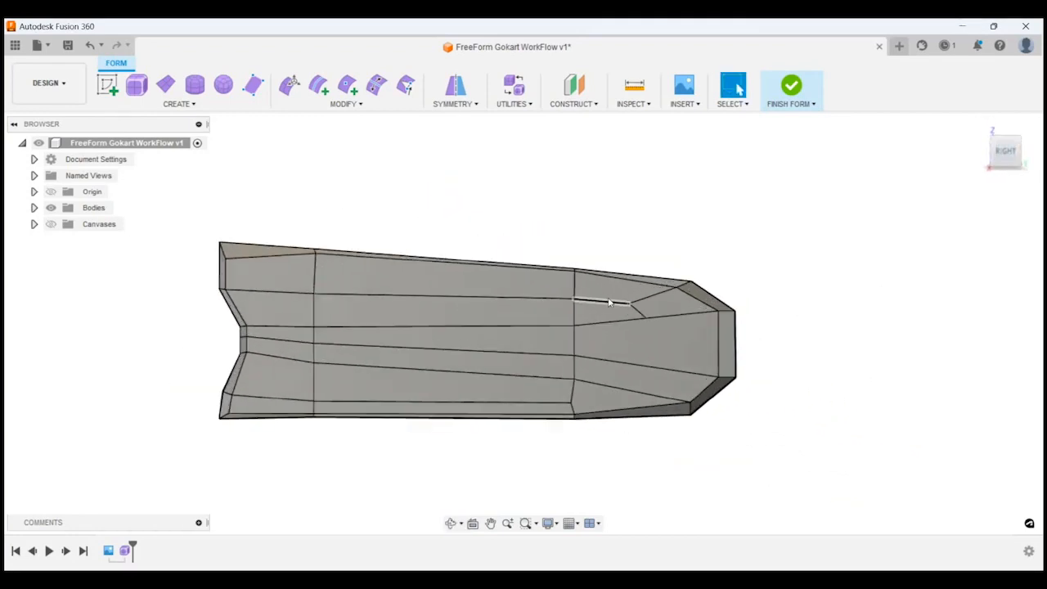
pyautogui.click(291, 85)
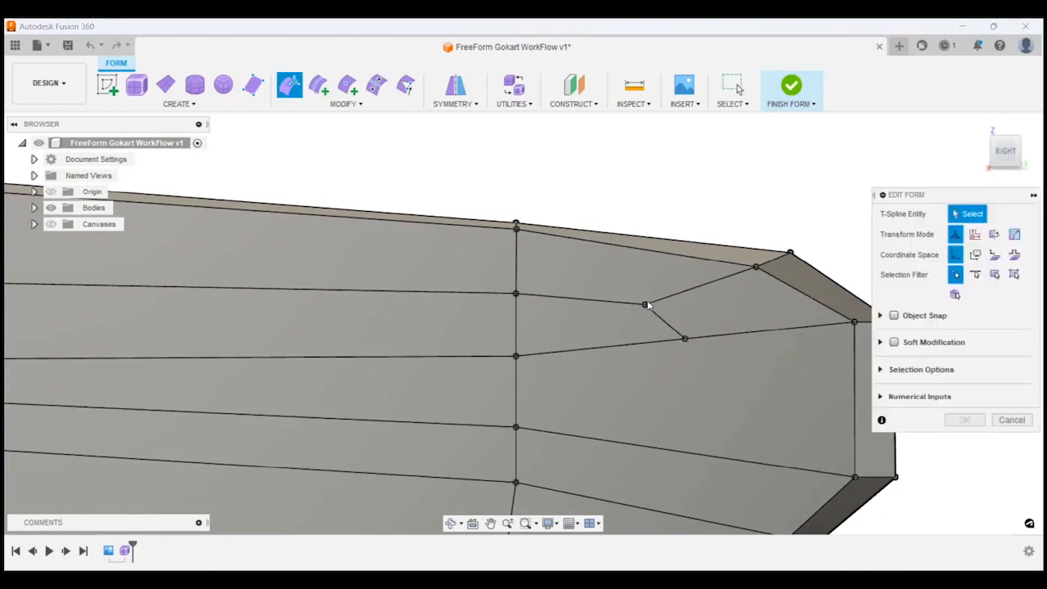
pyautogui.click(646, 305)
pyautogui.moveTo(644, 264); pyautogui.dragTo(644, 258)
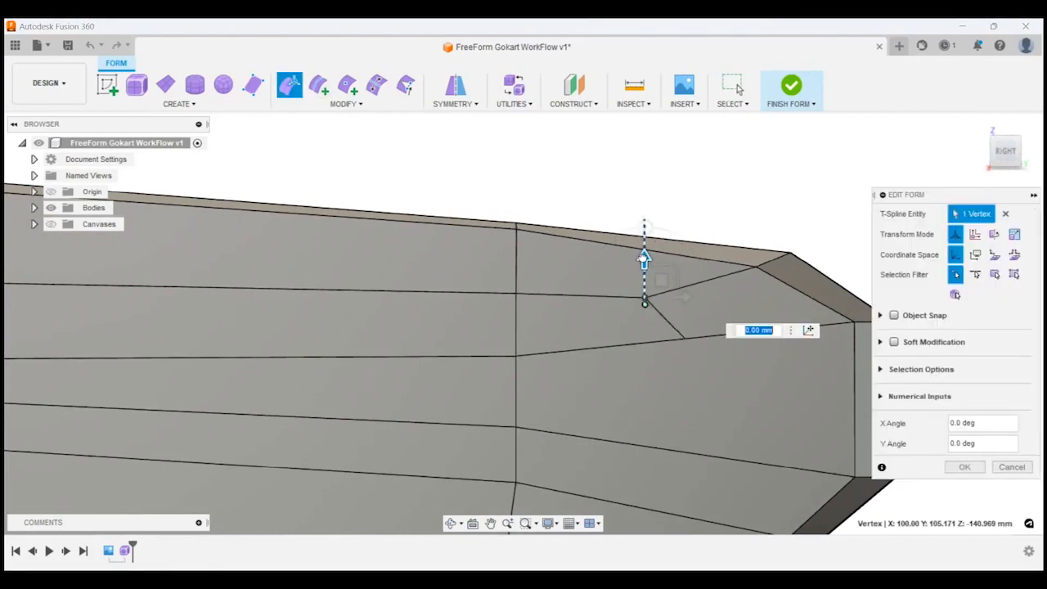
pyautogui.click(767, 201)
# Step: Move the vertex just below it about 9.9 mm toward the notched end and 16.2 mm down
pyautogui.scroll(-3, 759, 182)
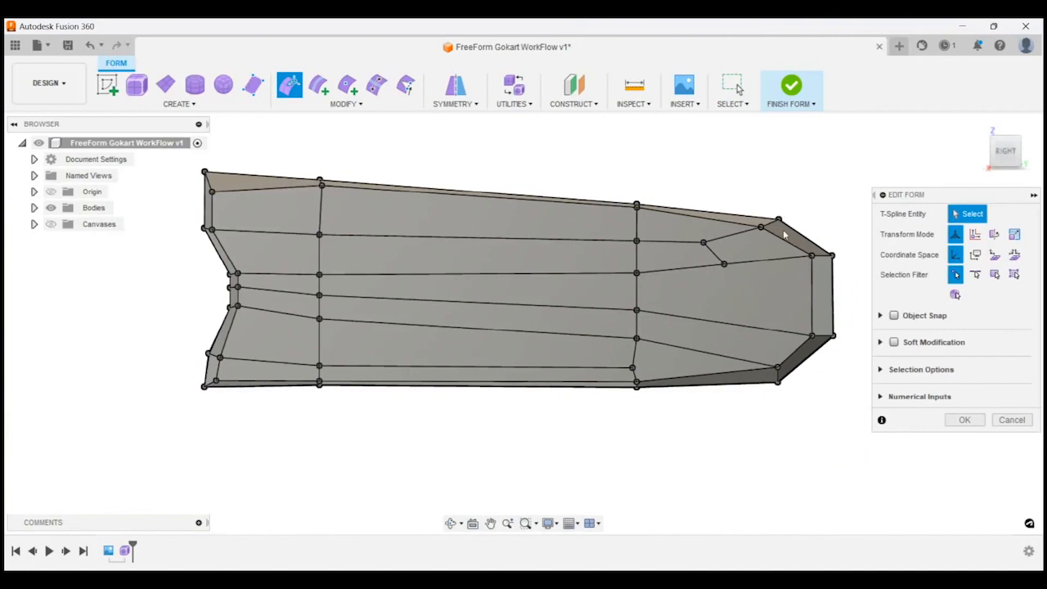
pyautogui.scroll(1, 772, 240)
pyautogui.click(716, 269)
pyautogui.moveTo(734, 255); pyautogui.dragTo(729, 257)
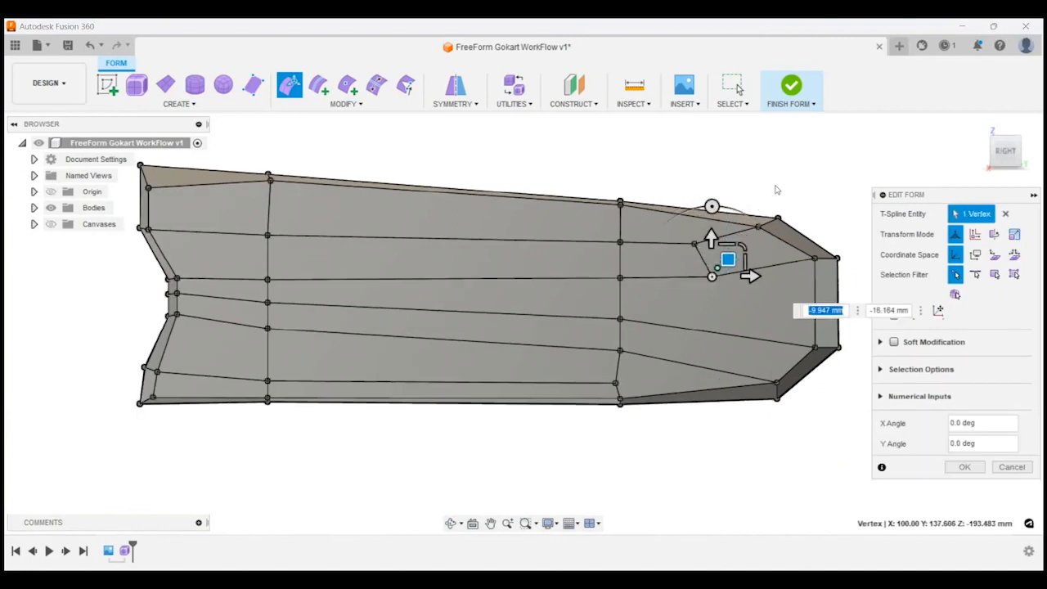
pyautogui.click(837, 210)
pyautogui.scroll(5, 740, 356)
pyautogui.scroll(-4, 668, 299)
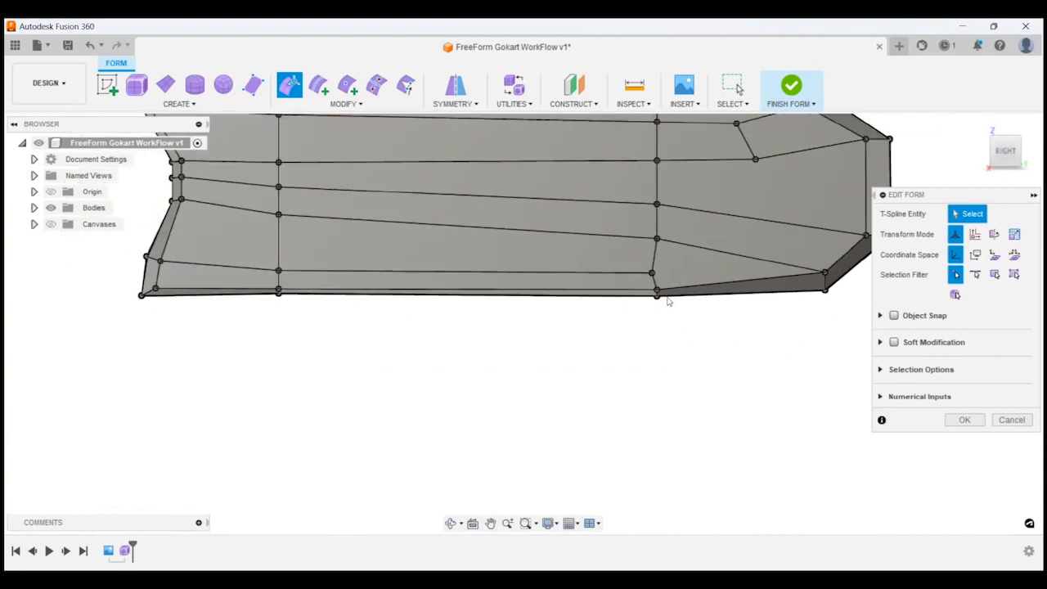
pyautogui.scroll(5, 660, 257)
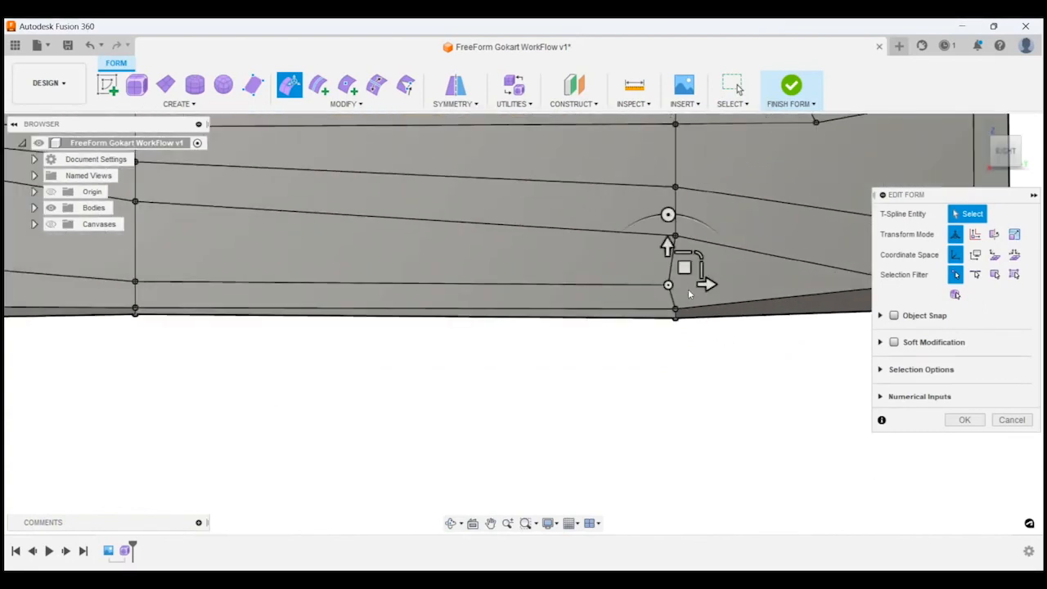
pyautogui.click(689, 294)
pyautogui.scroll(-2, 747, 346)
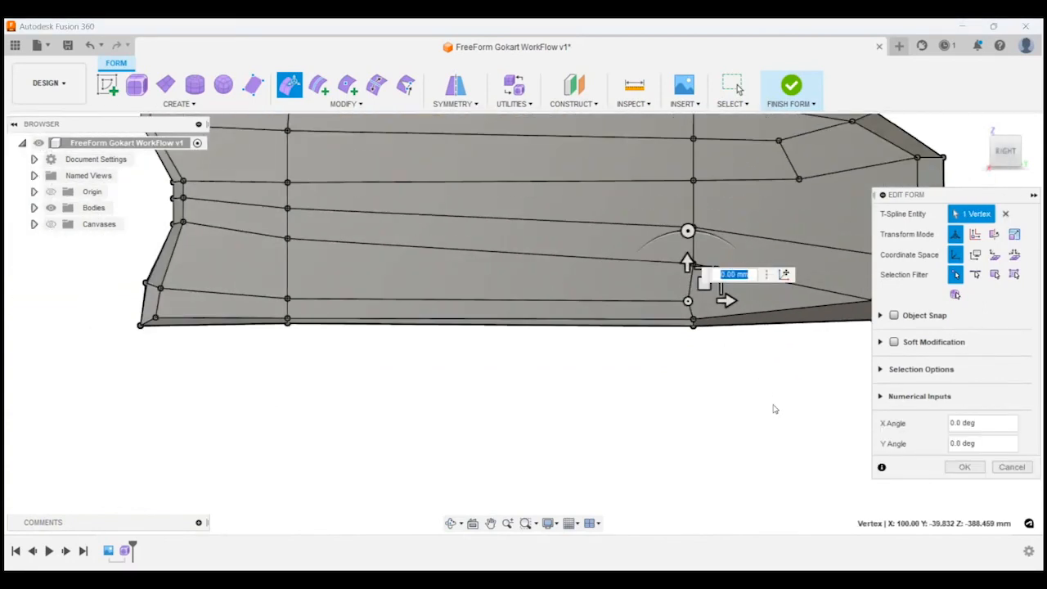
pyautogui.click(753, 385)
pyautogui.scroll(-2, 659, 383)
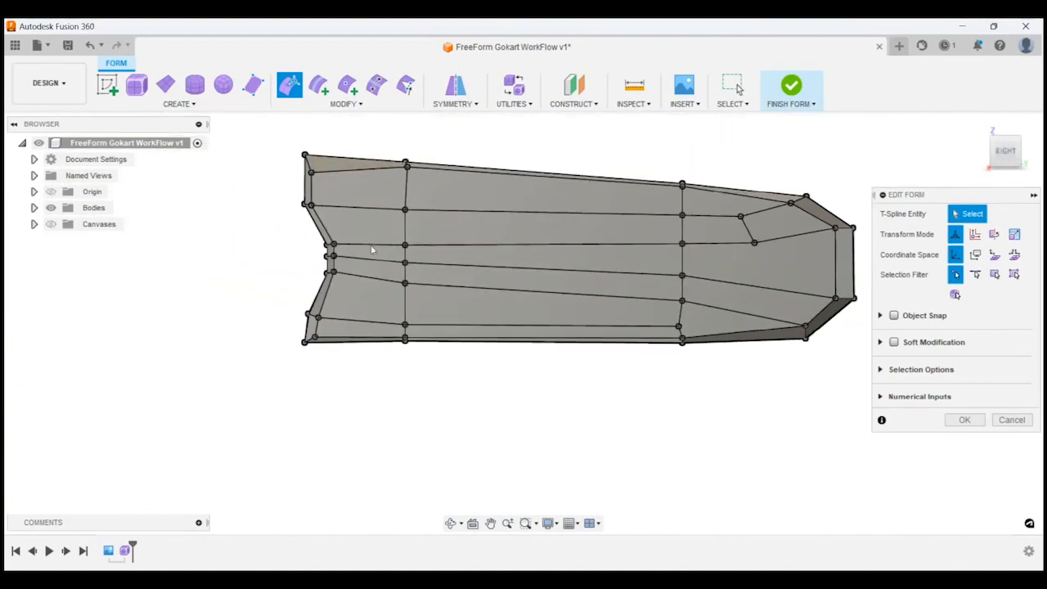
# Step: Move the two upper inner vertices at the side face's notched end slightly toward the rounded end
pyautogui.scroll(4, 306, 205)
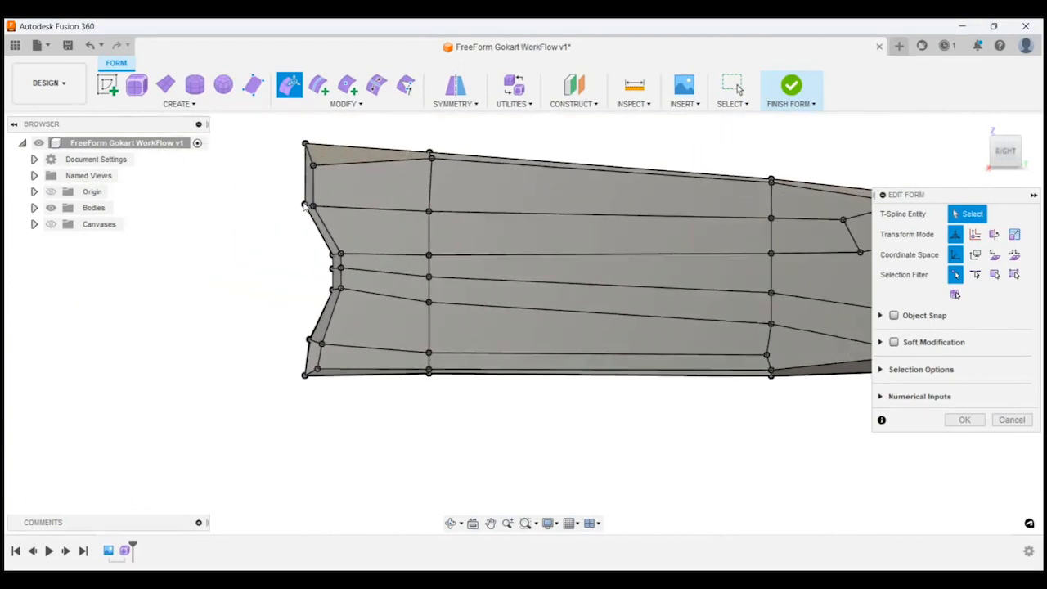
pyautogui.click(320, 132)
pyautogui.scroll(-2, 462, 351)
pyautogui.scroll(3, 359, 213)
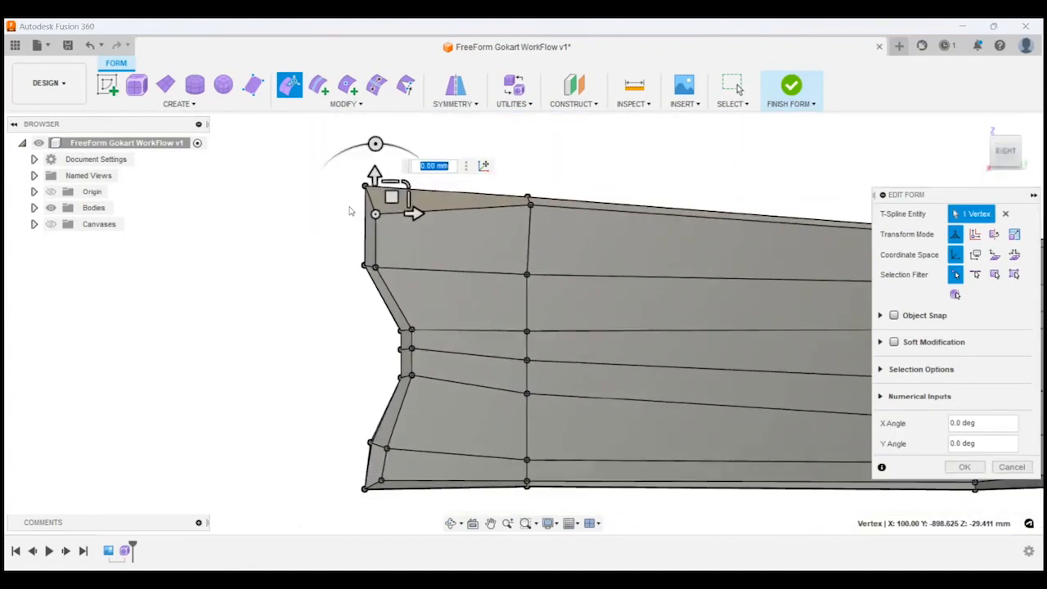
pyautogui.moveTo(403, 204); pyautogui.dragTo(411, 199)
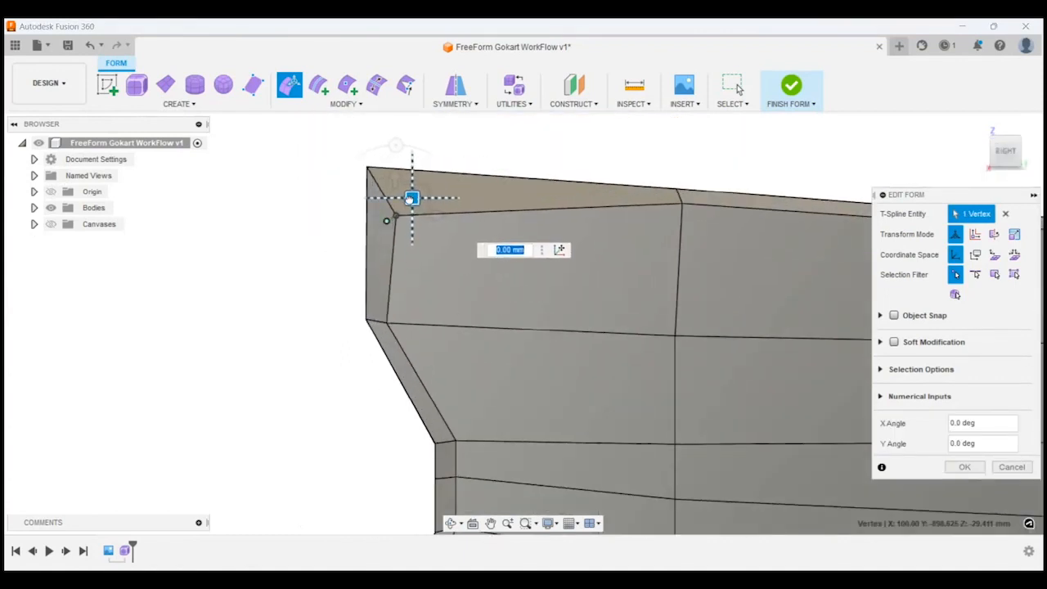
pyautogui.click(270, 267)
pyautogui.click(396, 322)
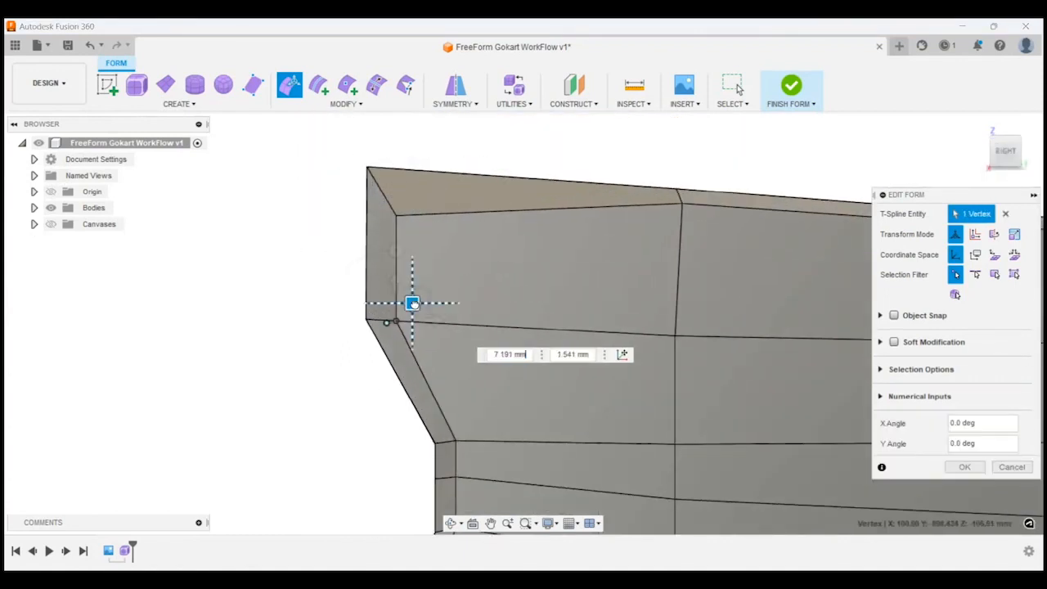
pyautogui.moveTo(413, 304); pyautogui.dragTo(409, 302)
pyautogui.click(249, 299)
pyautogui.scroll(-2, 275, 205)
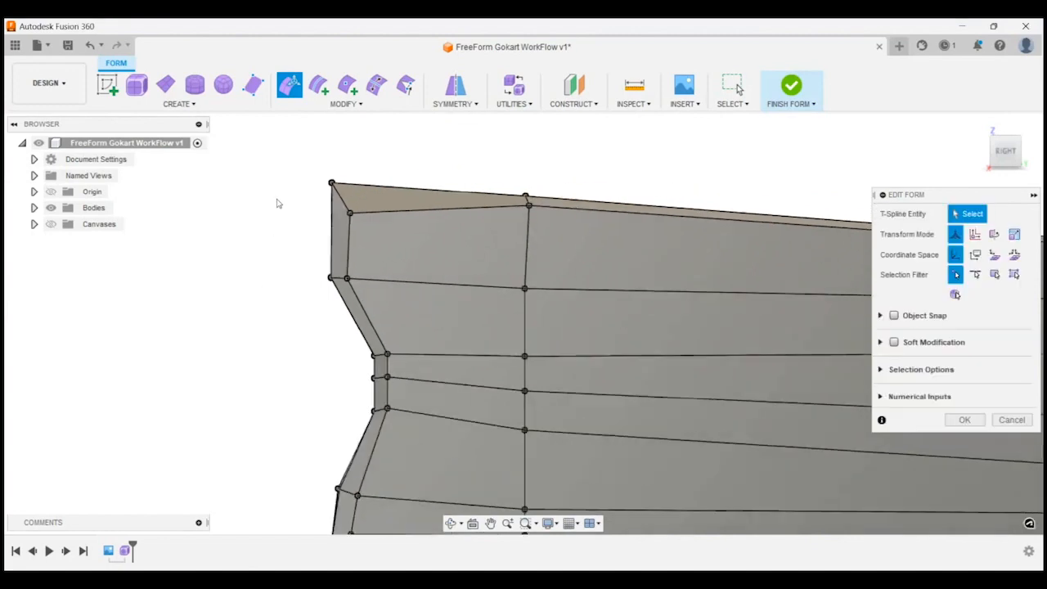
# Step: On the vertical edge line next to the notch, raise the vertex level with the notch's lower corner about 7.4 mm
pyautogui.scroll(2, 365, 360)
pyautogui.scroll(-3, 406, 358)
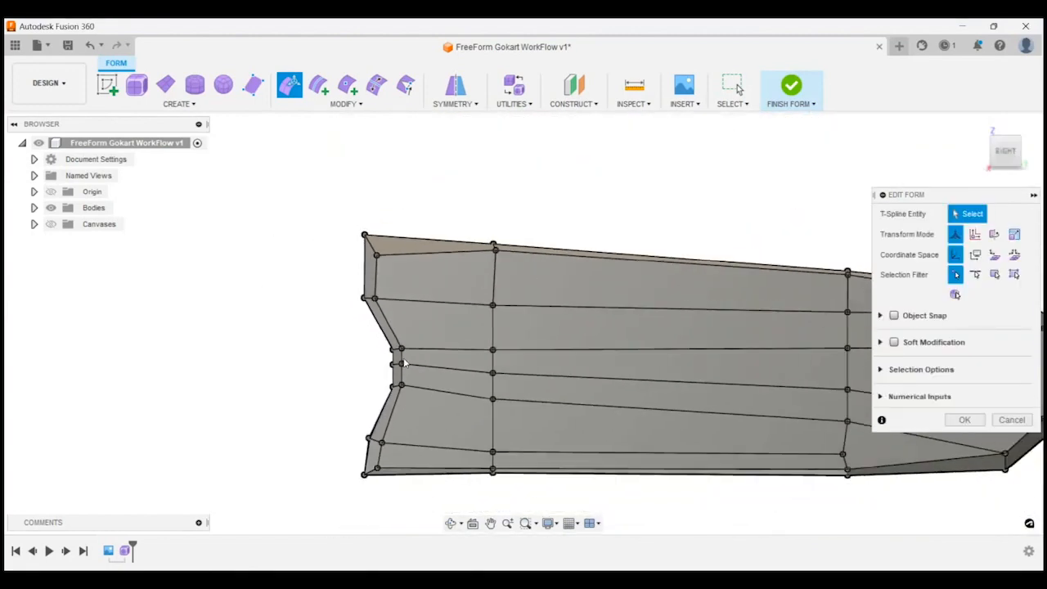
pyautogui.click(494, 399)
pyautogui.moveTo(494, 399); pyautogui.dragTo(508, 377)
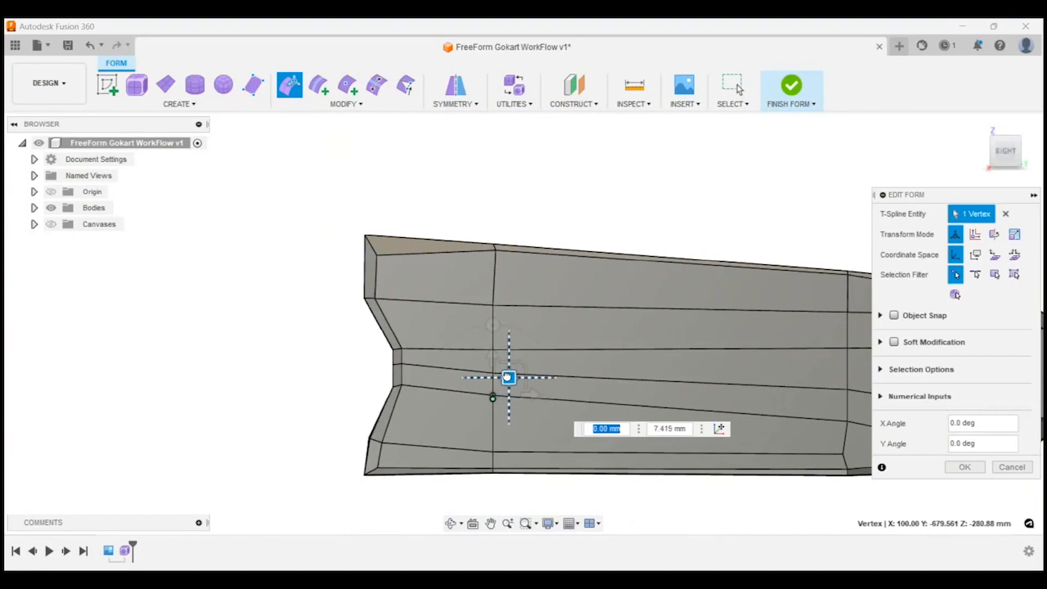
# Step: Push the two adjacent middle faces of the long side panel slightly inward and compare the result in smooth and box display
pyautogui.scroll(-3, 351, 362)
pyautogui.keyDown('shift'); pyautogui.moveTo(794, 402); pyautogui.dragTo(842, 474, button='middle'); pyautogui.keyUp('shift')
pyautogui.scroll(3, 548, 418)
pyautogui.scroll(2, 503, 392)
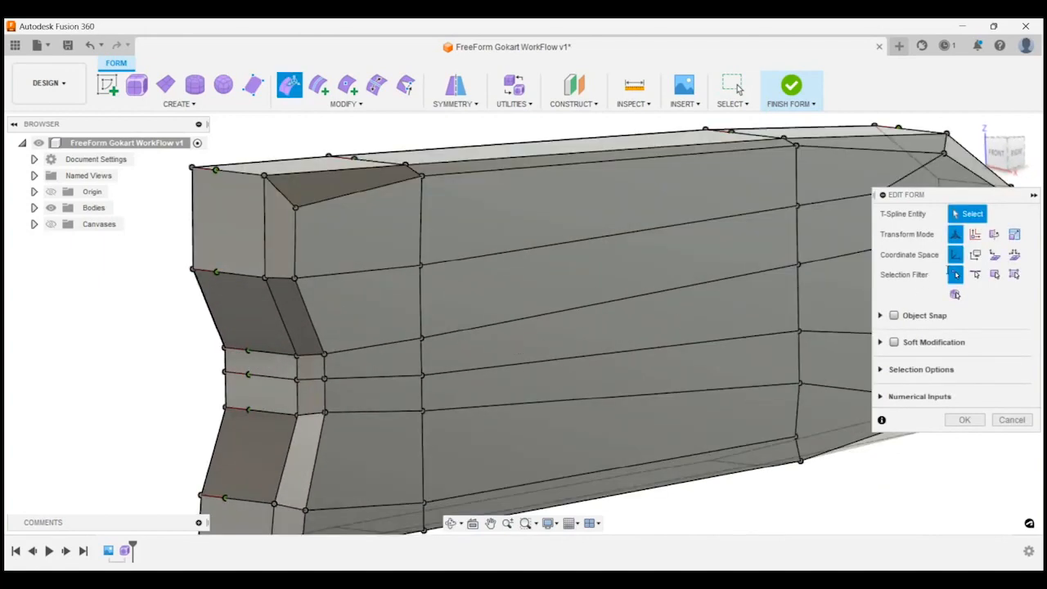
pyautogui.click(994, 274)
pyautogui.click(591, 314)
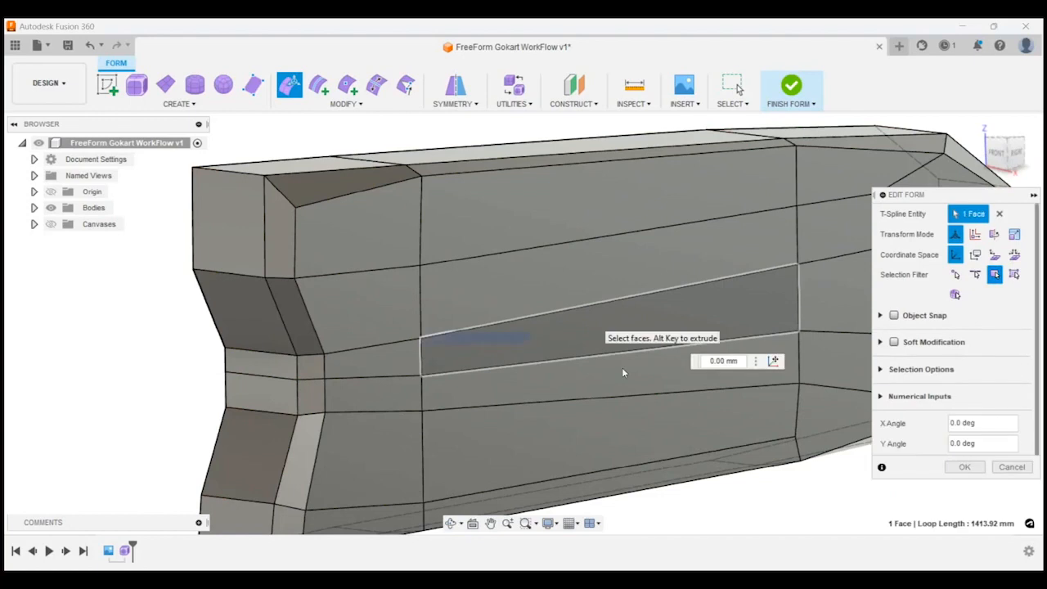
pyautogui.keyDown('shift'); pyautogui.click(610, 376); pyautogui.keyUp('shift')
pyautogui.moveTo(648, 354); pyautogui.dragTo(626, 351)
pyautogui.keyDown('shift'); pyautogui.moveTo(628, 350); pyautogui.dragTo(842, 476, button='middle'); pyautogui.keyUp('shift')
pyautogui.hotkey('alt', '3')
pyautogui.hotkey('alt', '1')
# Step: Select the three small faces around the middle of the notch corner and push them inward
pyautogui.scroll(3, 630, 404)
pyautogui.click(544, 359)
pyautogui.keyDown('shift'); pyautogui.click(532, 391); pyautogui.keyUp('shift')
pyautogui.keyDown('shift'); pyautogui.click(583, 377); pyautogui.keyUp('shift')
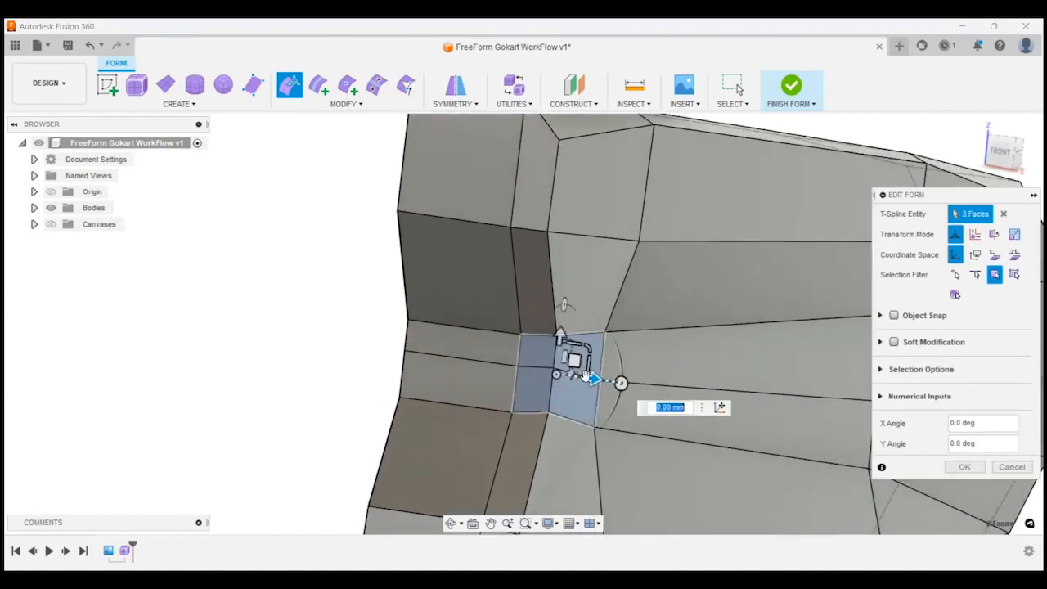
pyautogui.moveTo(590, 378); pyautogui.dragTo(369, 342)
pyautogui.click(370, 342)
pyautogui.keyDown('shift'); pyautogui.moveTo(370, 342); pyautogui.dragTo(384, 335, button='middle'); pyautogui.keyUp('shift')
pyautogui.scroll(-2, 384, 335)
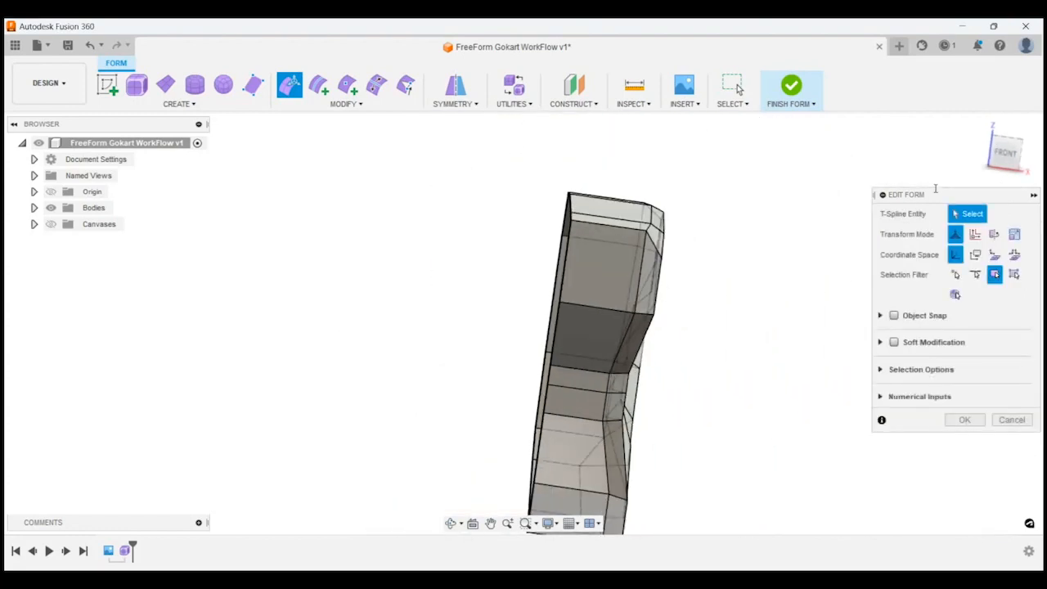
# Step: Select the full 15-edge boundary of the body's open back and move it in the negative X direction, deepening the body
pyautogui.click(1012, 164)
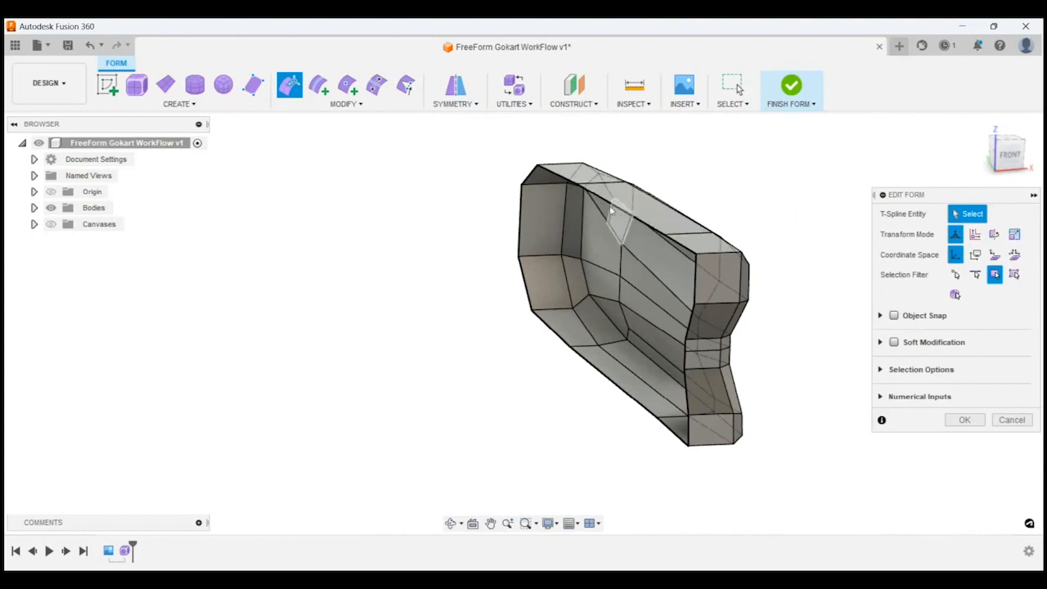
pyautogui.scroll(2, 516, 177)
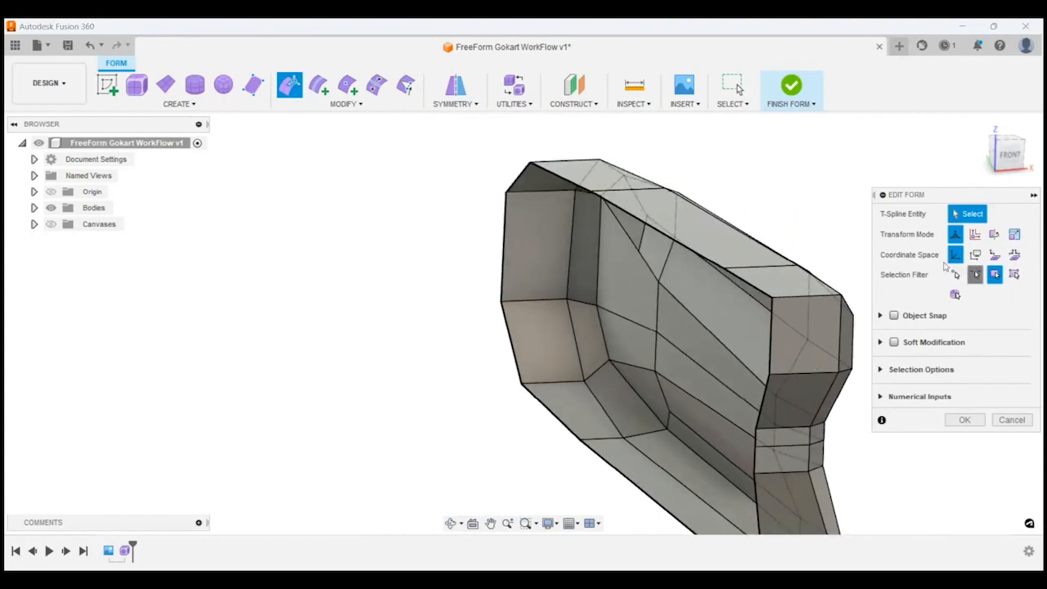
pyautogui.doubleClick(515, 179)
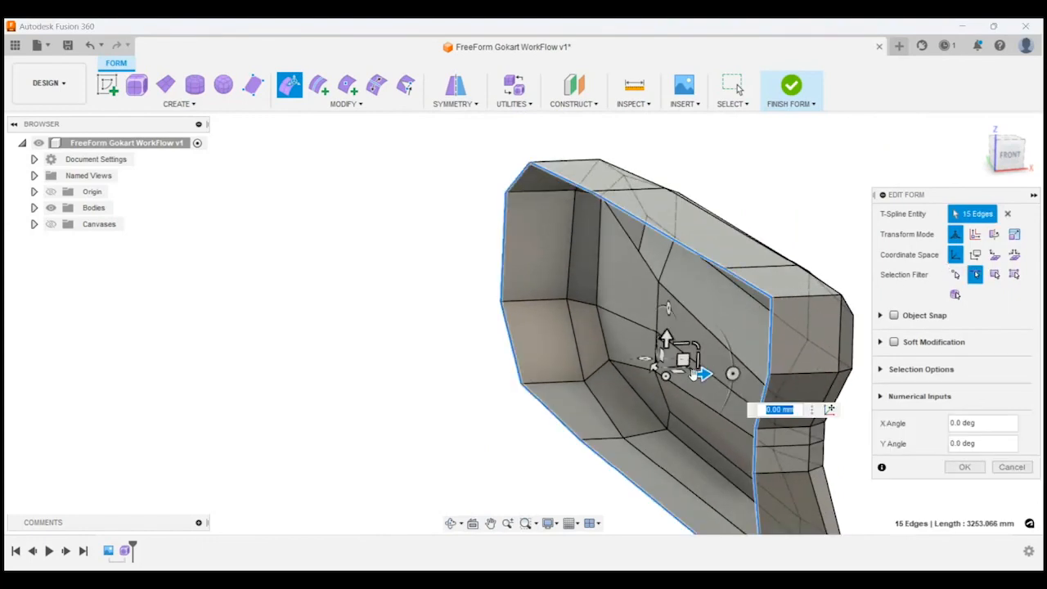
pyautogui.moveTo(703, 374); pyautogui.dragTo(660, 374)
pyautogui.keyDown('shift'); pyautogui.moveTo(822, 183); pyautogui.dragTo(708, 163, button='middle'); pyautogui.keyUp('shift')
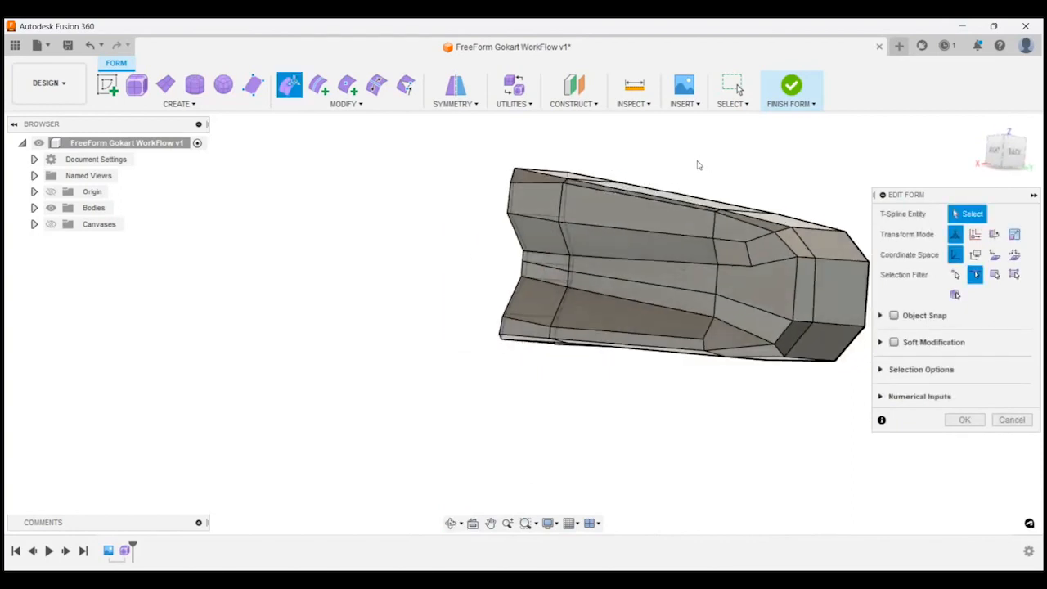
# Step: Switch to smooth display and examine the body's hollow inside and its open rim at the rounded end
pyautogui.hotkey('alt', '3')
pyautogui.keyDown('shift'); pyautogui.moveTo(696, 166); pyautogui.dragTo(757, 278, button='middle'); pyautogui.keyUp('shift')
pyautogui.scroll(-2, 433, 434)
pyautogui.keyDown('shift'); pyautogui.moveTo(439, 433); pyautogui.dragTo(498, 409, button='middle'); pyautogui.keyUp('shift')
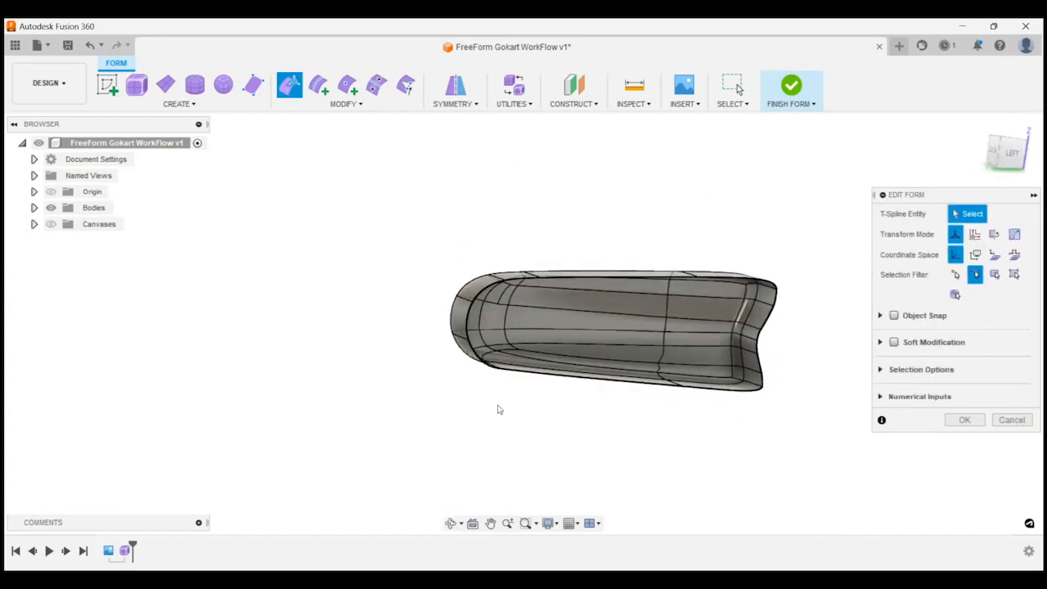
pyautogui.scroll(-2, 507, 351)
pyautogui.keyDown('shift'); pyautogui.moveTo(507, 350); pyautogui.dragTo(452, 349, button='middle'); pyautogui.keyUp('shift')
pyautogui.scroll(3, 454, 346)
pyautogui.moveTo(467, 313)
pyautogui.keyDown('shift'); pyautogui.mouseDown(button='middle')
pyautogui.moveTo(504, 319)
pyautogui.moveTo(456, 315)
pyautogui.mouseUp(button='middle'); pyautogui.keyUp('shift')
pyautogui.scroll(2, 457, 315)
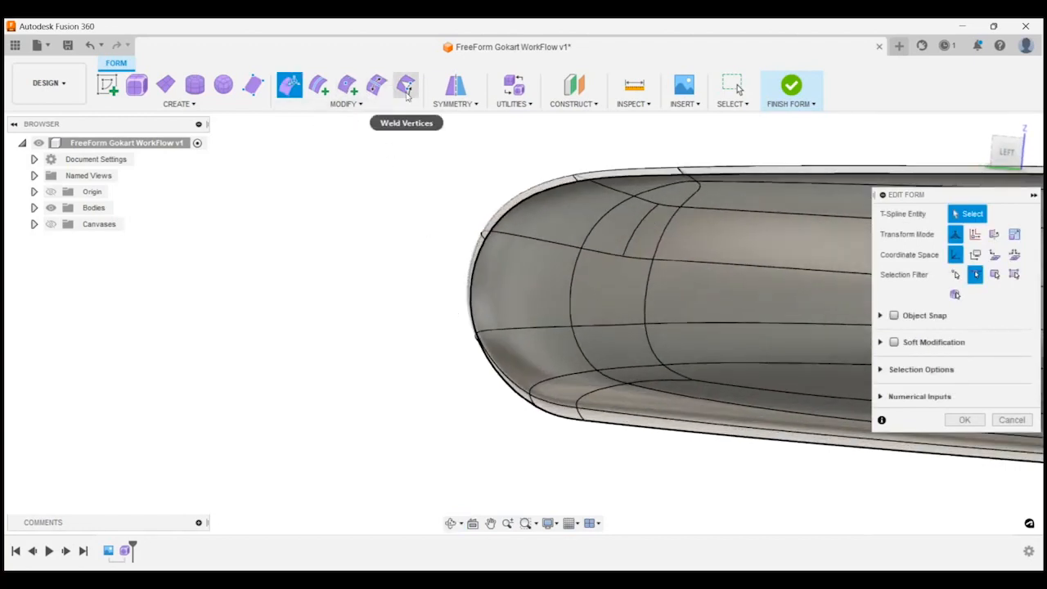
# Step: Extrude the three open-rim edges at the rounded end toward the notched end to begin closing the back
pyautogui.keyDown('shift'); pyautogui.moveTo(523, 214); pyautogui.dragTo(514, 205, button='middle'); pyautogui.keyUp('shift')
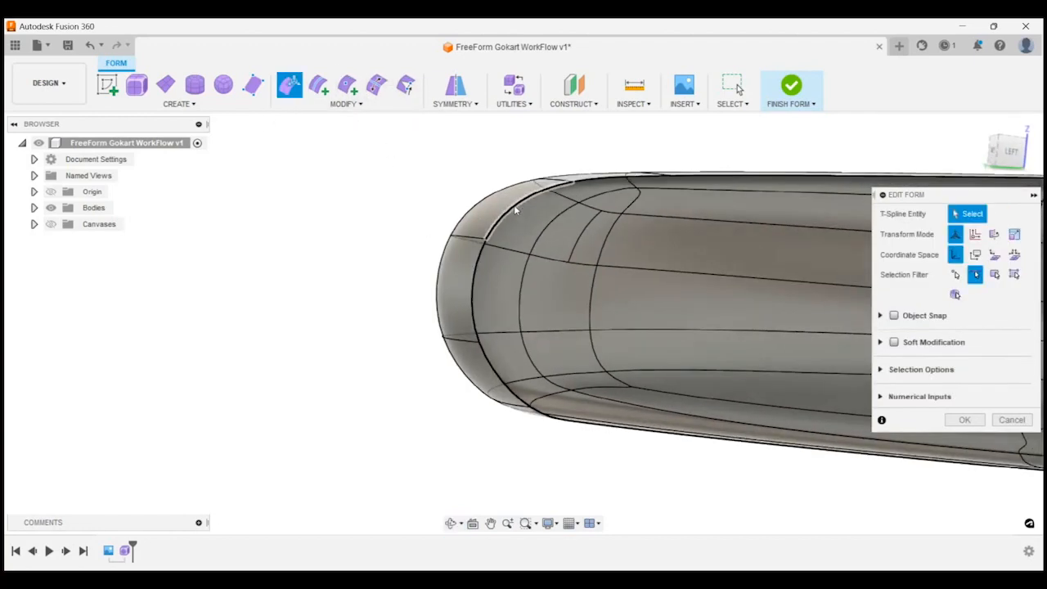
pyautogui.click(514, 205)
pyautogui.keyDown('shift'); pyautogui.click(474, 283); pyautogui.keyUp('shift')
pyautogui.keyDown('shift'); pyautogui.click(497, 386); pyautogui.keyUp('shift')
pyautogui.scroll(-2, 415, 350)
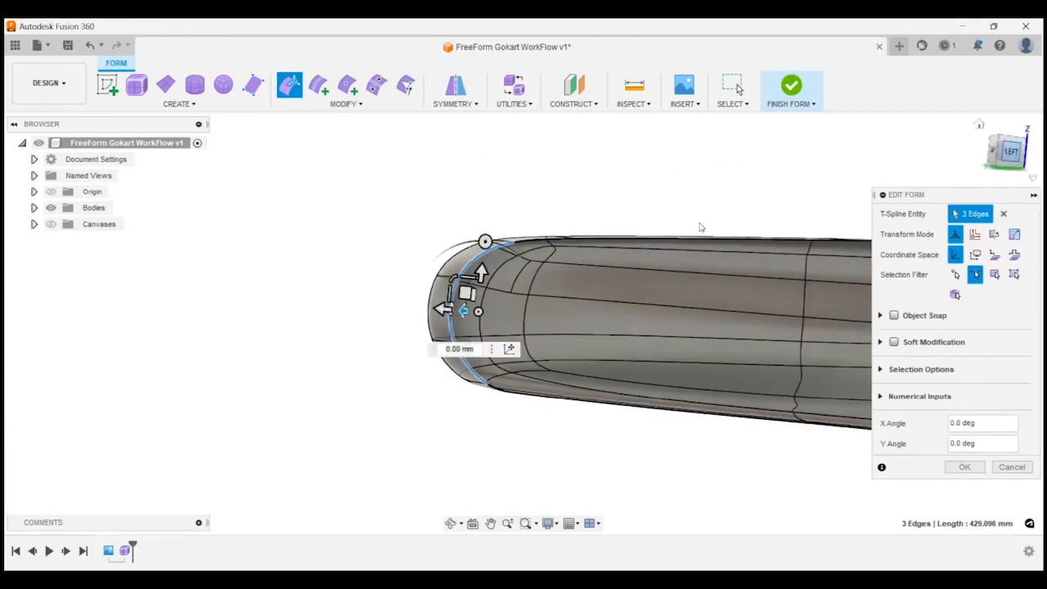
pyautogui.scroll(-2, 432, 286)
pyautogui.scroll(3, 320, 303)
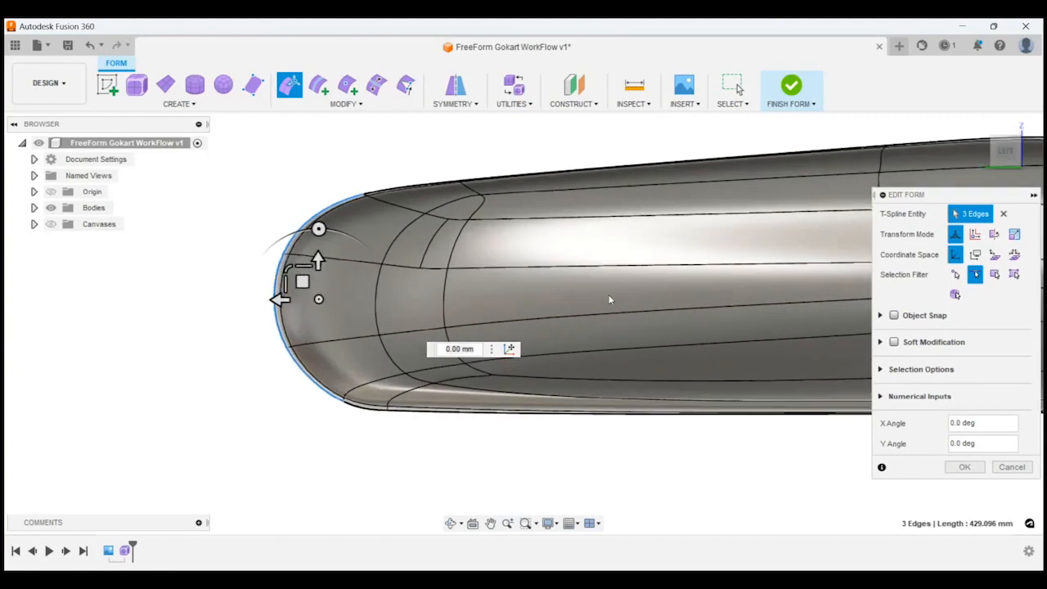
pyautogui.scroll(-3, 857, 272)
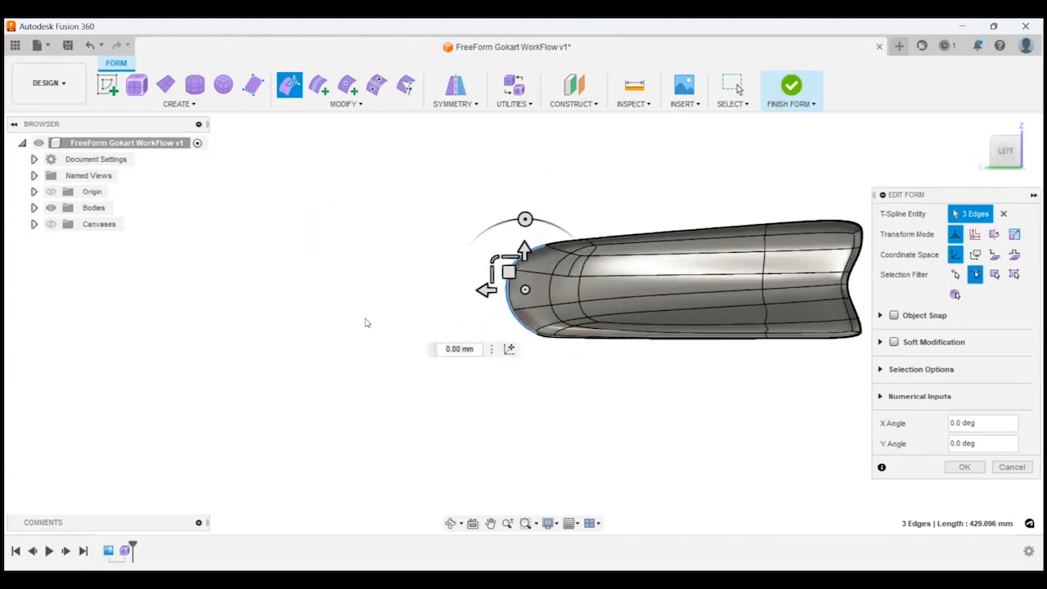
pyautogui.scroll(-2, 387, 313)
pyautogui.keyDown('shift'); pyautogui.moveTo(427, 322); pyautogui.dragTo(575, 329, button='middle'); pyautogui.keyUp('shift')
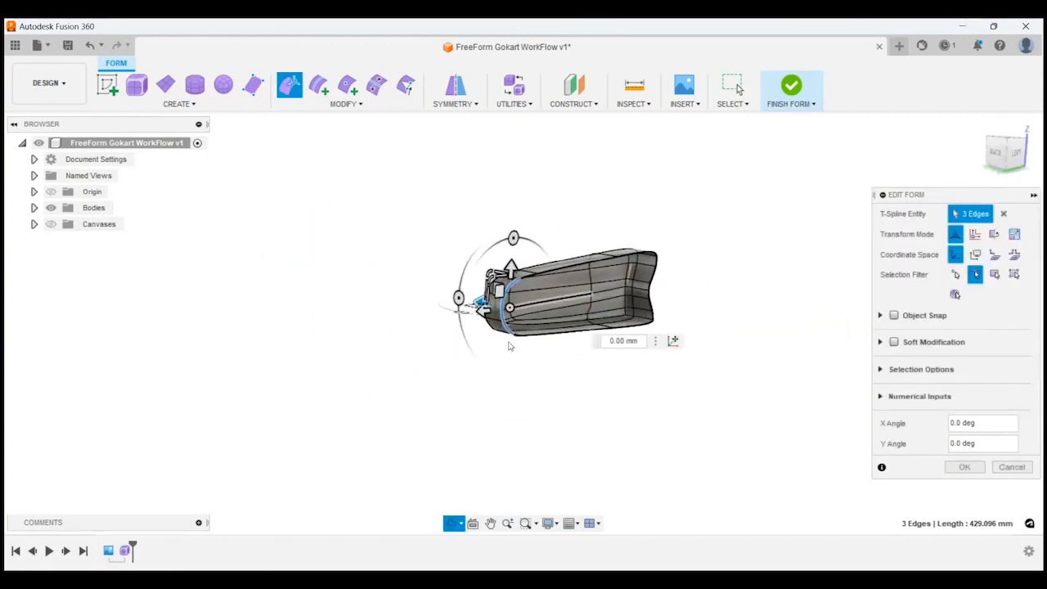
pyautogui.click(1019, 155)
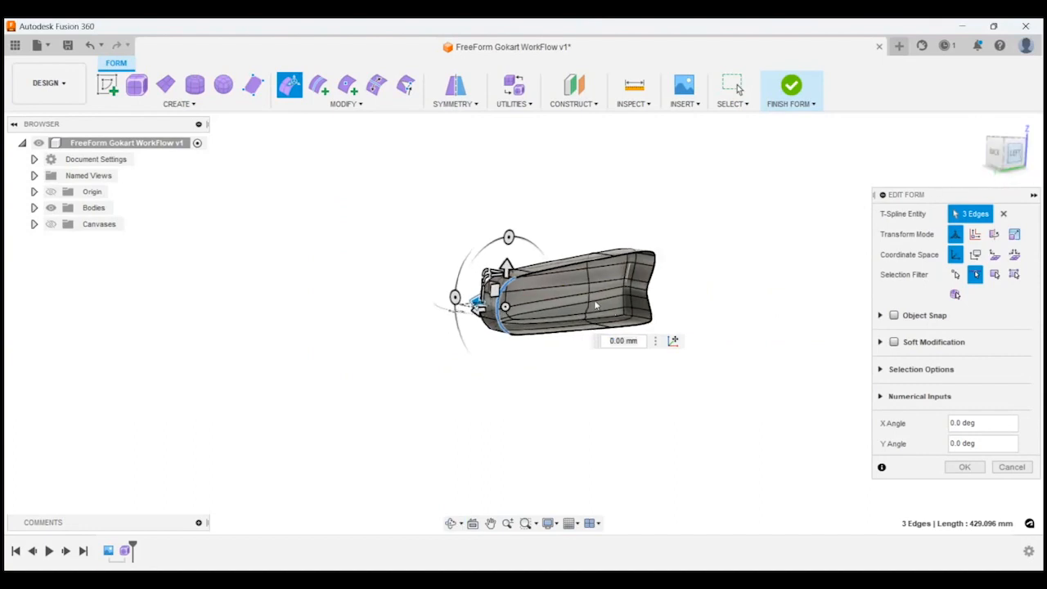
pyautogui.scroll(2, 332, 282)
pyautogui.scroll(2, 331, 283)
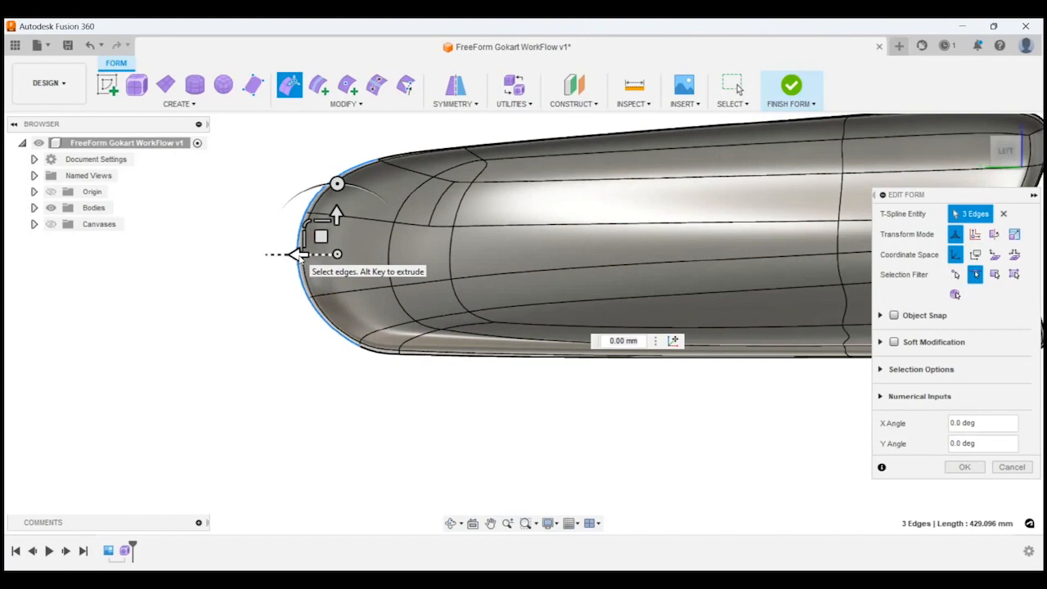
pyautogui.moveTo(301, 256); pyautogui.dragTo(409, 258)
# Step: In box display, move the three extruded edges farther toward the notched end, in line with the body's first vertical edge line
pyautogui.hotkey('alt', '1')
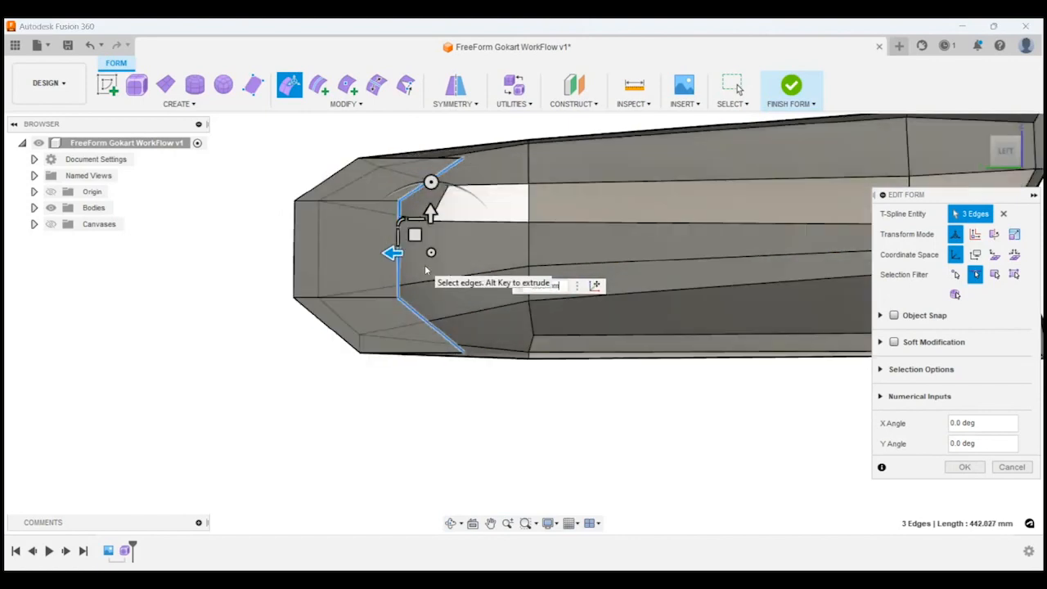
pyautogui.scroll(-1, 368, 302)
pyautogui.scroll(-1, 427, 262)
pyautogui.scroll(1, 381, 239)
pyautogui.moveTo(396, 263); pyautogui.dragTo(513, 276)
pyautogui.click(550, 160)
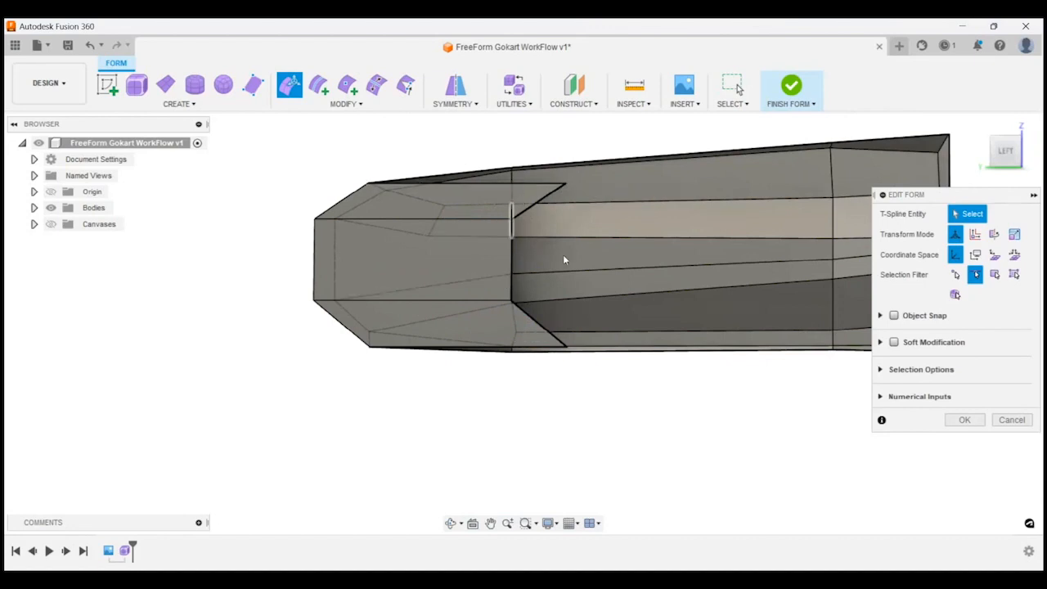
# Step: Align the new edge's upper and lower end vertices vertically with its middle, moving the lower one about 114.7 mm toward the rounded end
pyautogui.scroll(2, 564, 204)
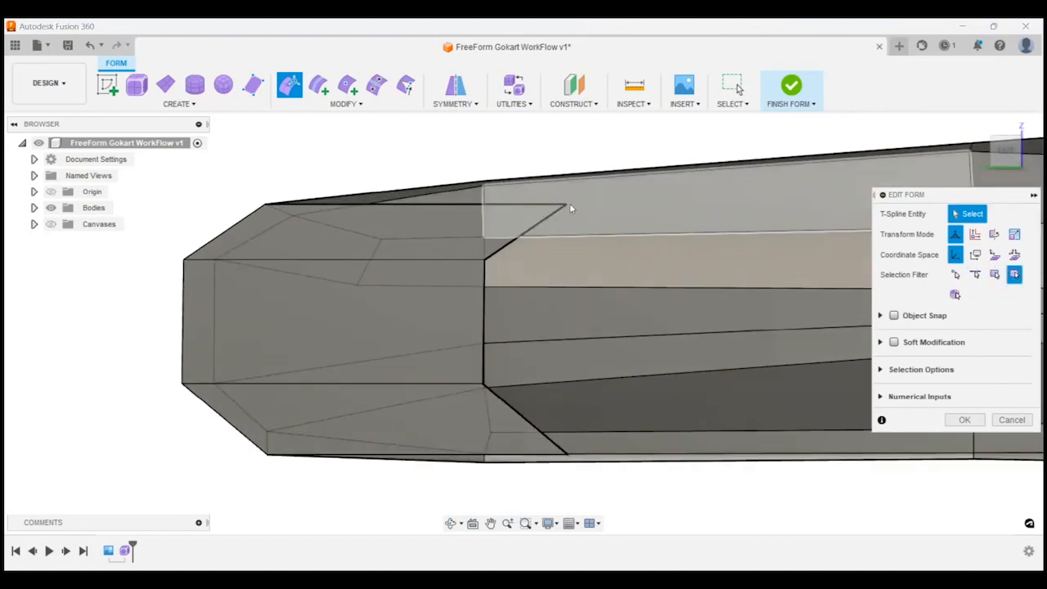
pyautogui.click(566, 204)
pyautogui.moveTo(528, 205); pyautogui.dragTo(466, 203)
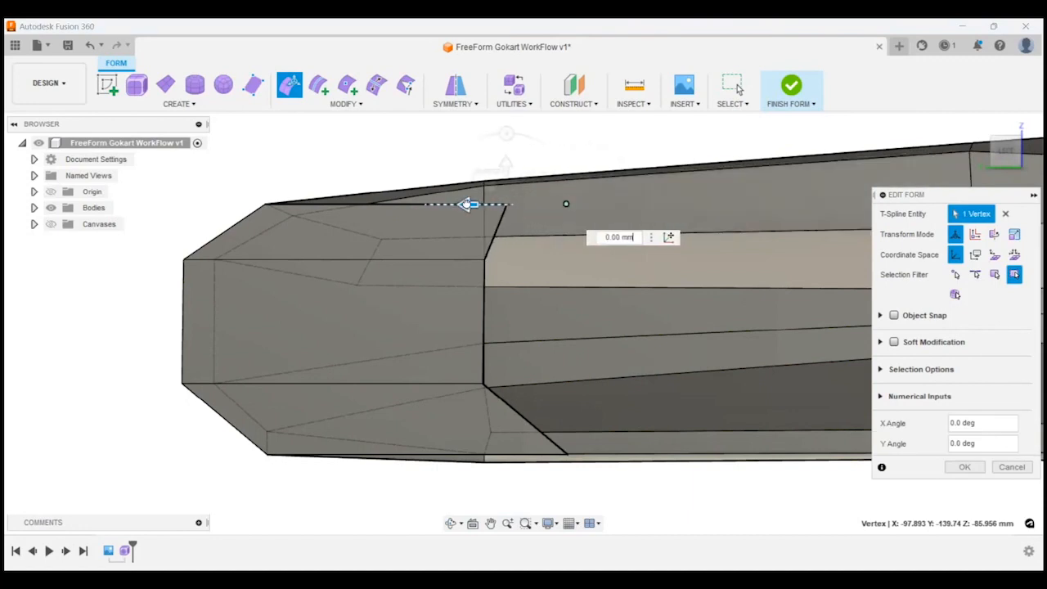
pyautogui.click(567, 454)
pyautogui.moveTo(530, 455); pyautogui.dragTo(479, 456)
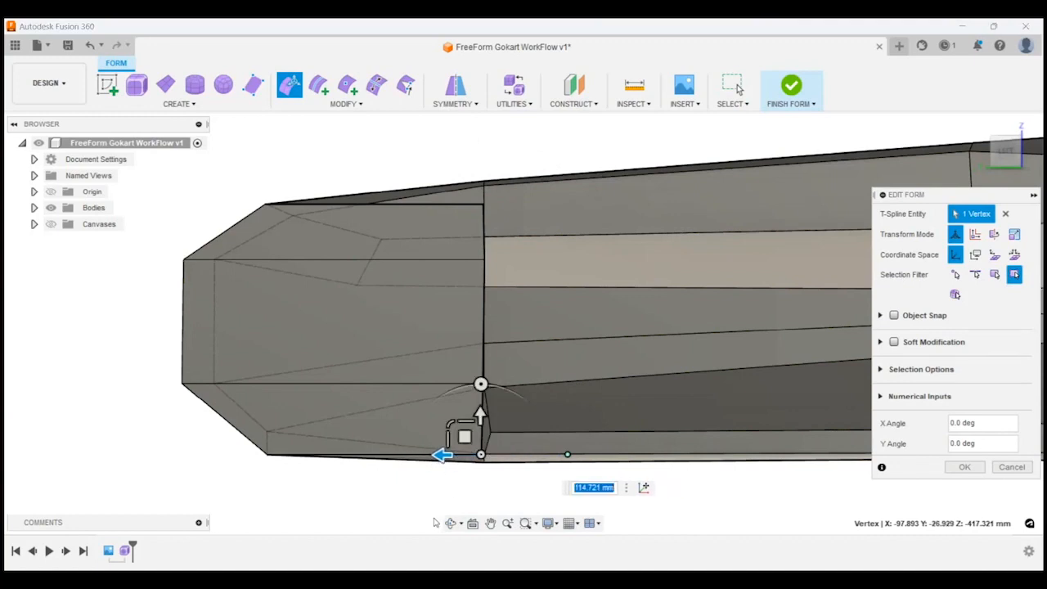
pyautogui.click(393, 532)
# Step: Extrude the straightened three-edge line about 646.4 mm toward the notched end and raise its new end about 32.7 mm
pyautogui.doubleClick(482, 327)
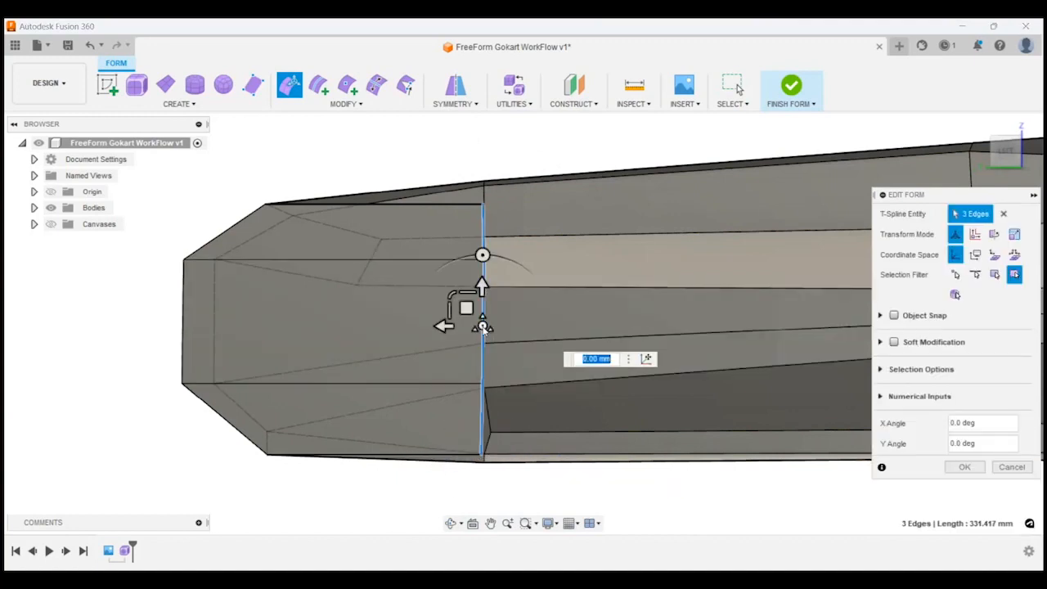
pyautogui.scroll(-5, 463, 270)
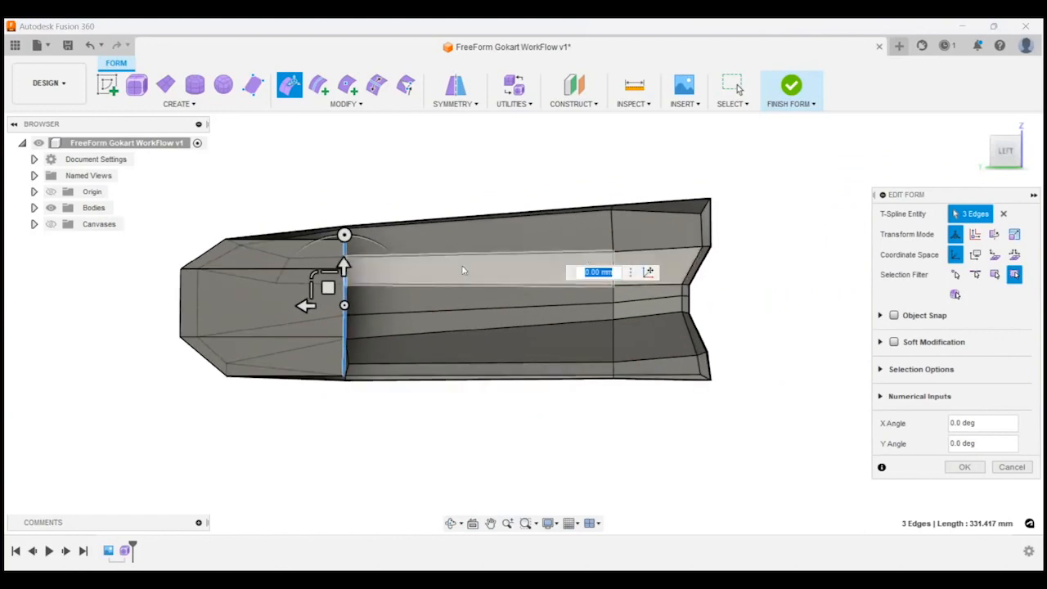
pyautogui.moveTo(304, 306); pyautogui.dragTo(573, 325)
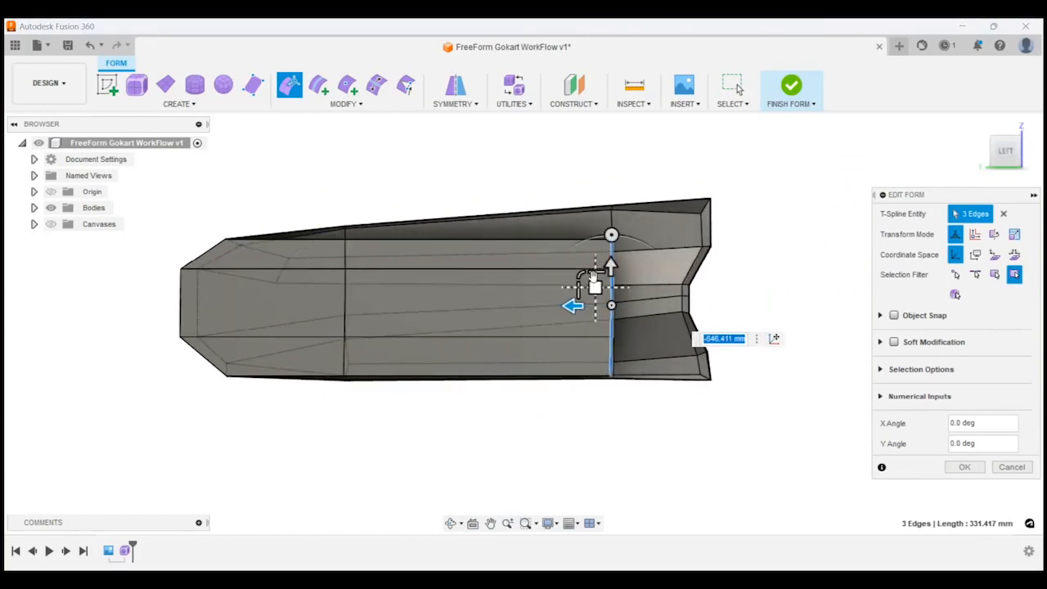
pyautogui.moveTo(593, 278); pyautogui.dragTo(595, 276)
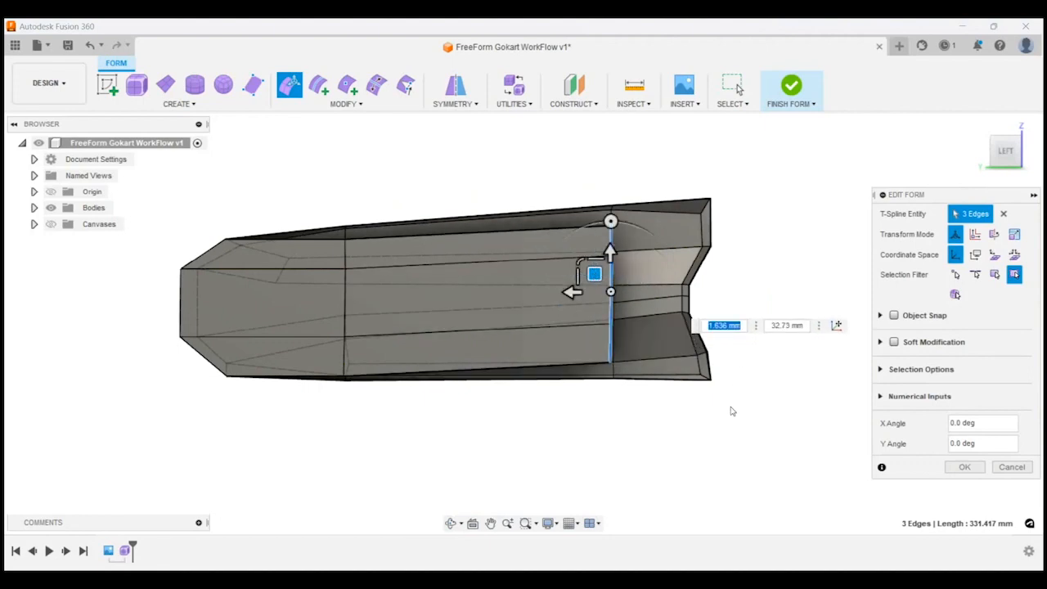
pyautogui.click(765, 430)
# Step: Examine the new back panel's gaps to the body's upper and lower rims and the notched end
pyautogui.scroll(3, 739, 397)
pyautogui.scroll(-2, 711, 330)
pyautogui.scroll(2, 654, 286)
pyautogui.keyDown('shift'); pyautogui.moveTo(601, 268); pyautogui.dragTo(477, 235, button='middle'); pyautogui.keyUp('shift')
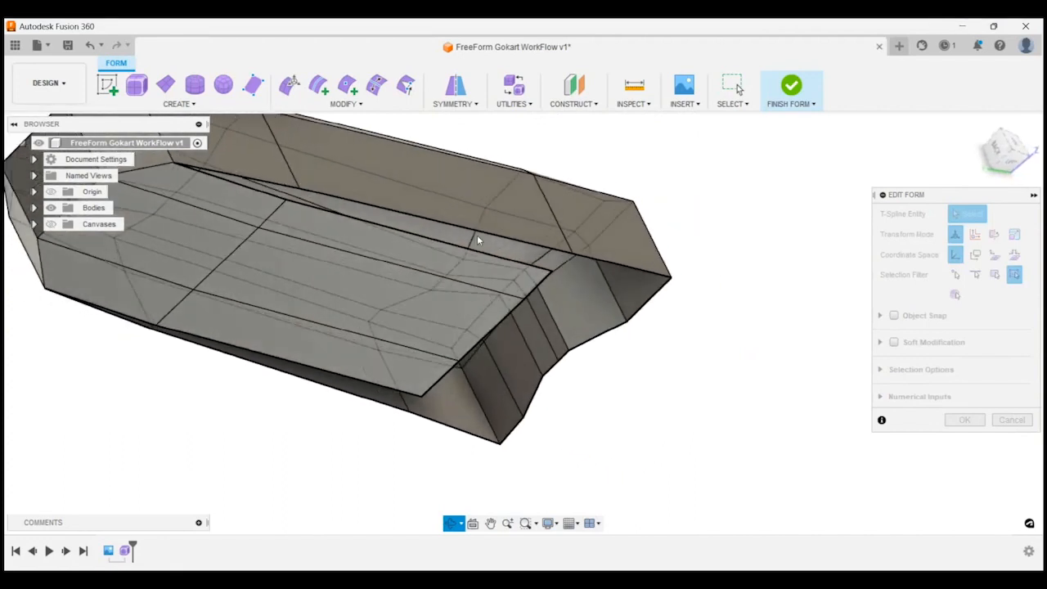
pyautogui.scroll(-2, 334, 211)
pyautogui.scroll(4, 288, 199)
pyautogui.keyDown('shift'); pyautogui.moveTo(322, 206); pyautogui.dragTo(350, 204, button='middle'); pyautogui.keyUp('shift')
pyautogui.scroll(-3, 352, 206)
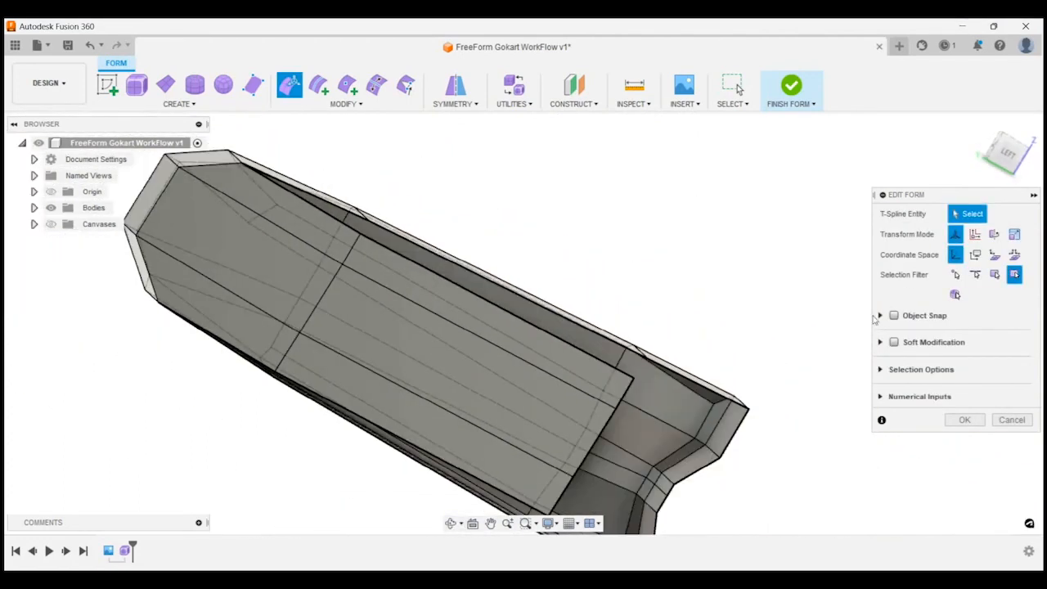
# Step: Extrude the back panel's three end edges straight toward the notched end, stopping just short of the notch
pyautogui.click(1007, 155)
pyautogui.scroll(5, 582, 389)
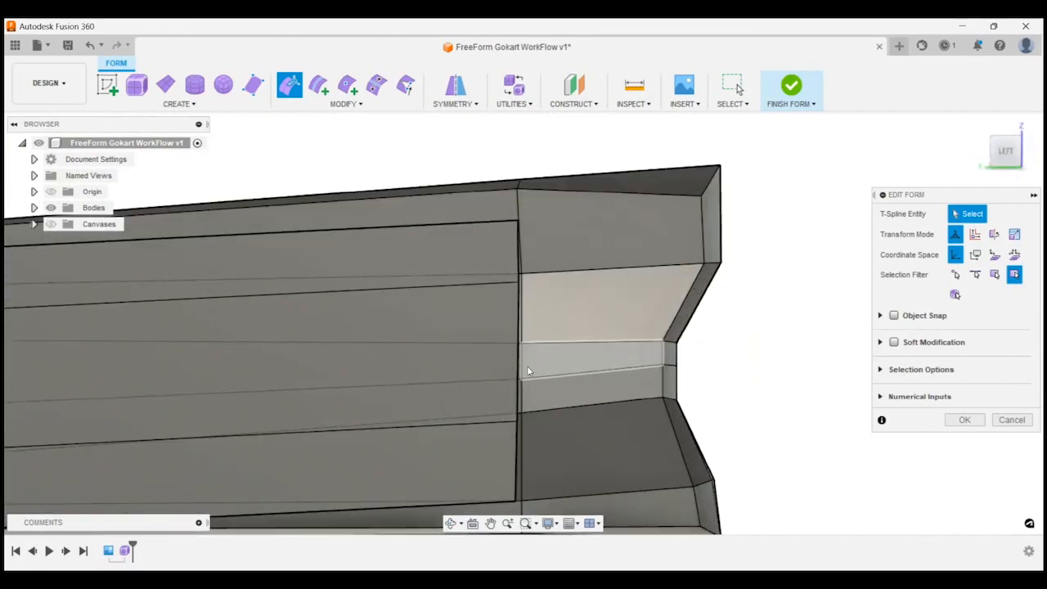
pyautogui.doubleClick(516, 367)
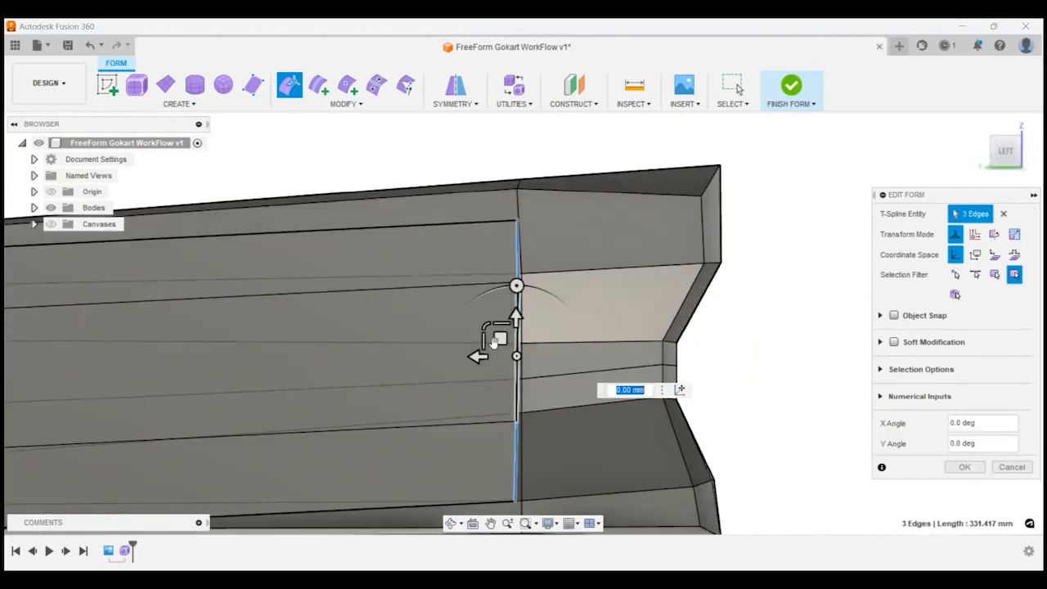
pyautogui.moveTo(501, 339); pyautogui.dragTo(638, 338)
pyautogui.click(965, 468)
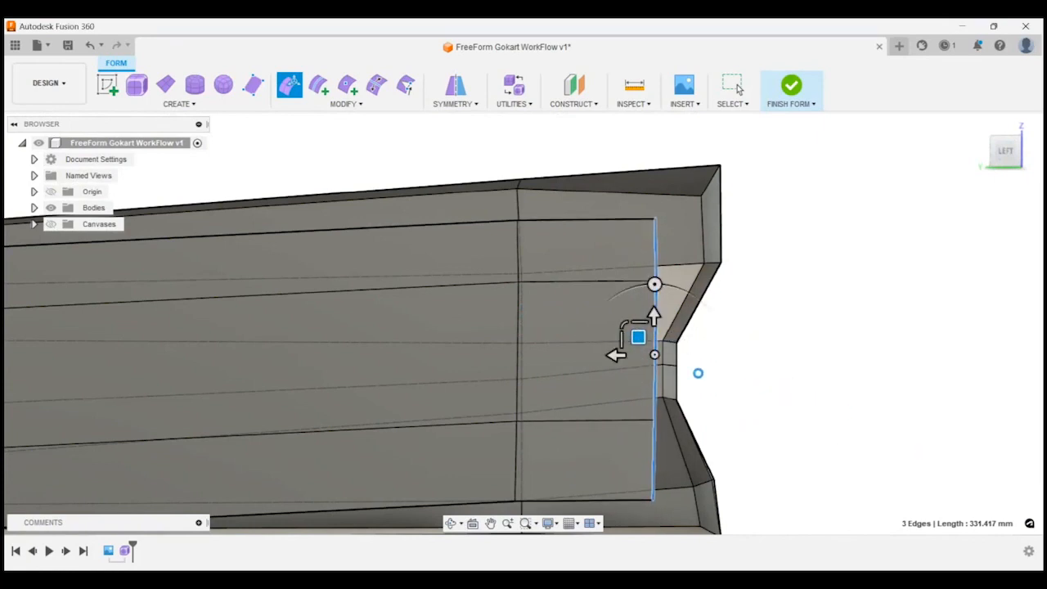
# Step: Insert a Simple-mode edge across the lower face of the new end panel, between the midpoints of its two vertical edges
pyautogui.keyDown('shift'); pyautogui.moveTo(647, 390); pyautogui.dragTo(664, 380, button='middle'); pyautogui.keyUp('shift')
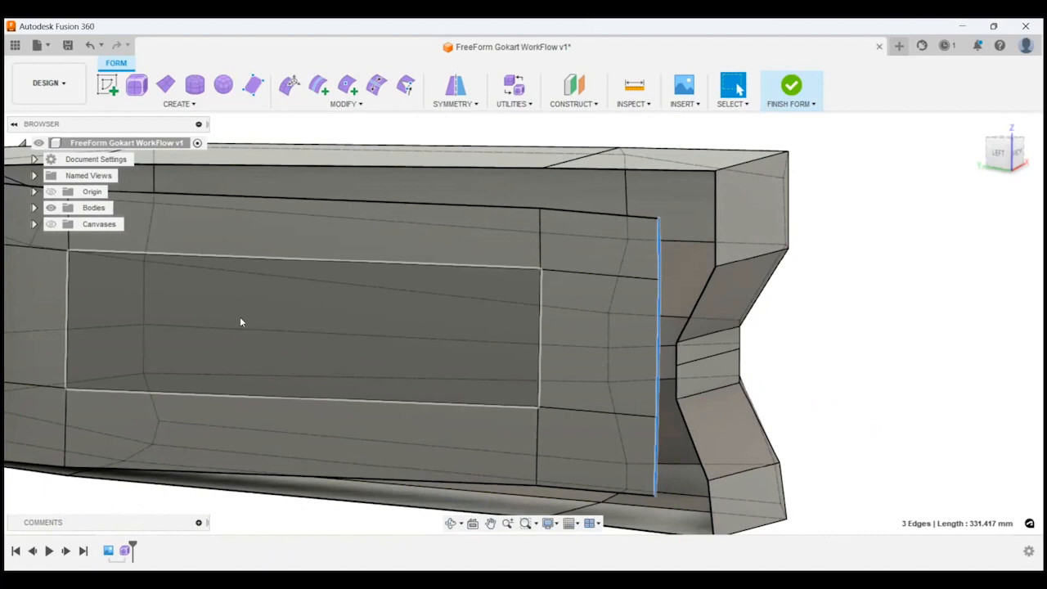
pyautogui.keyDown('shift'); pyautogui.moveTo(575, 390); pyautogui.dragTo(622, 362, button='middle'); pyautogui.keyUp('shift')
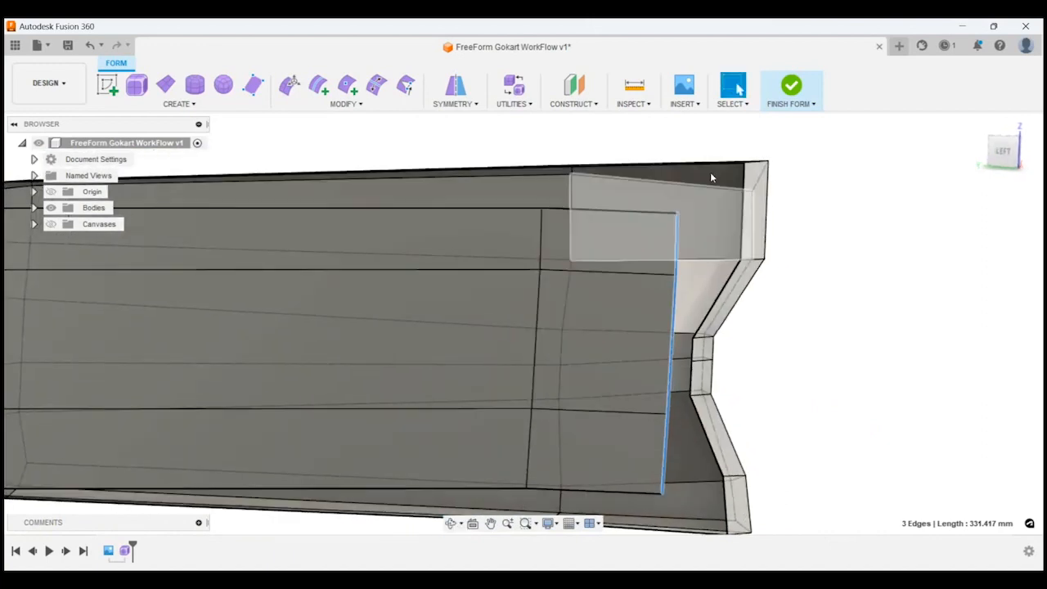
pyautogui.scroll(-5, 646, 343)
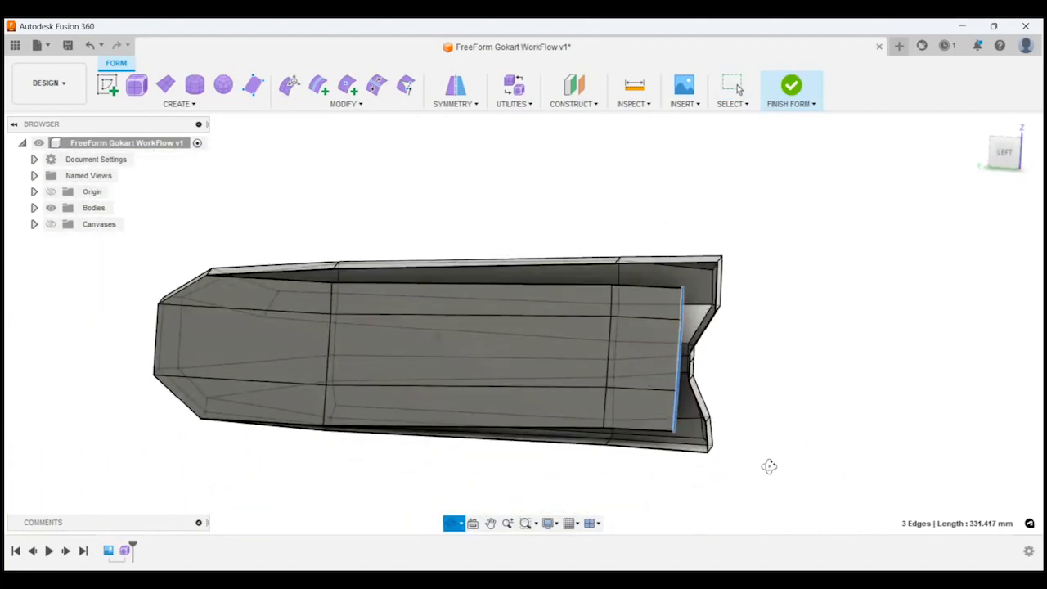
pyautogui.scroll(5, 716, 442)
pyautogui.moveTo(744, 343)
pyautogui.keyDown('shift'); pyautogui.mouseDown(button='middle')
pyautogui.moveTo(712, 327)
pyautogui.moveTo(691, 333)
pyautogui.moveTo(728, 334)
pyautogui.mouseUp(button='middle'); pyautogui.keyUp('shift')
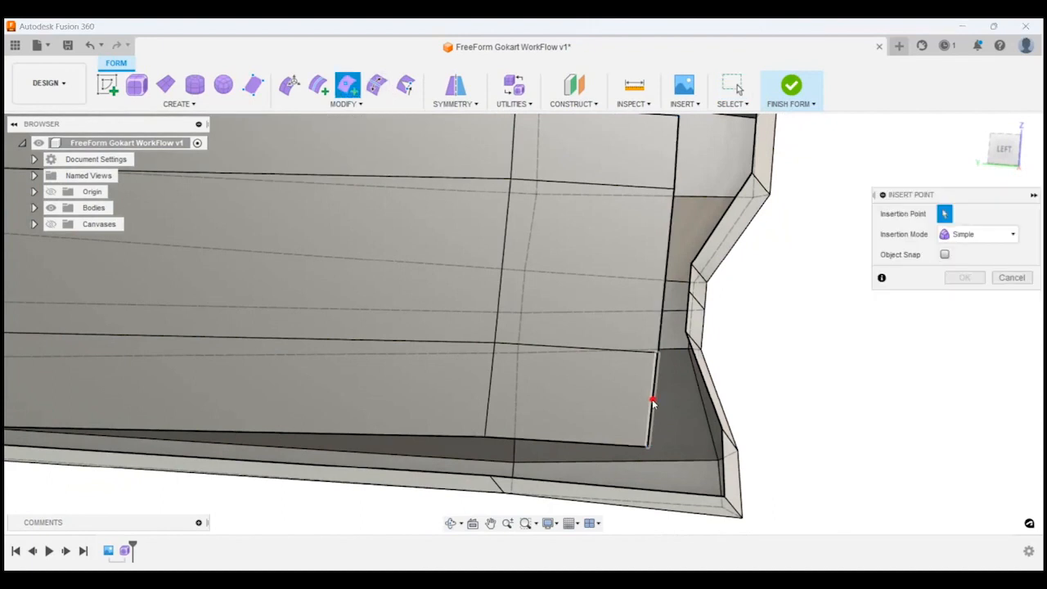
pyautogui.click(489, 390)
pyautogui.keyDown('shift'); pyautogui.moveTo(491, 390); pyautogui.dragTo(744, 448, button='middle'); pyautogui.keyUp('shift')
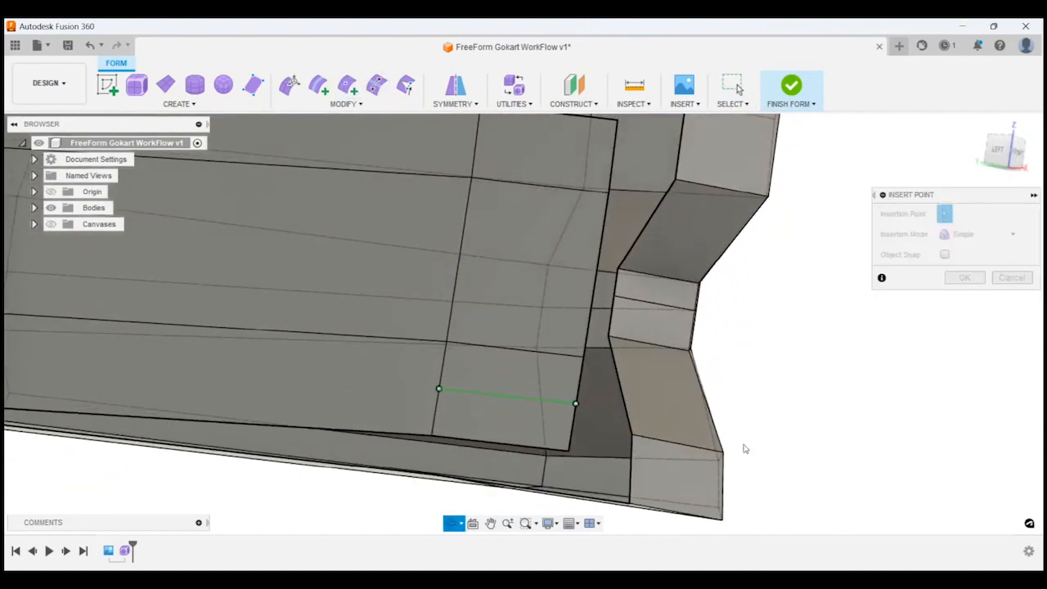
pyautogui.click(966, 278)
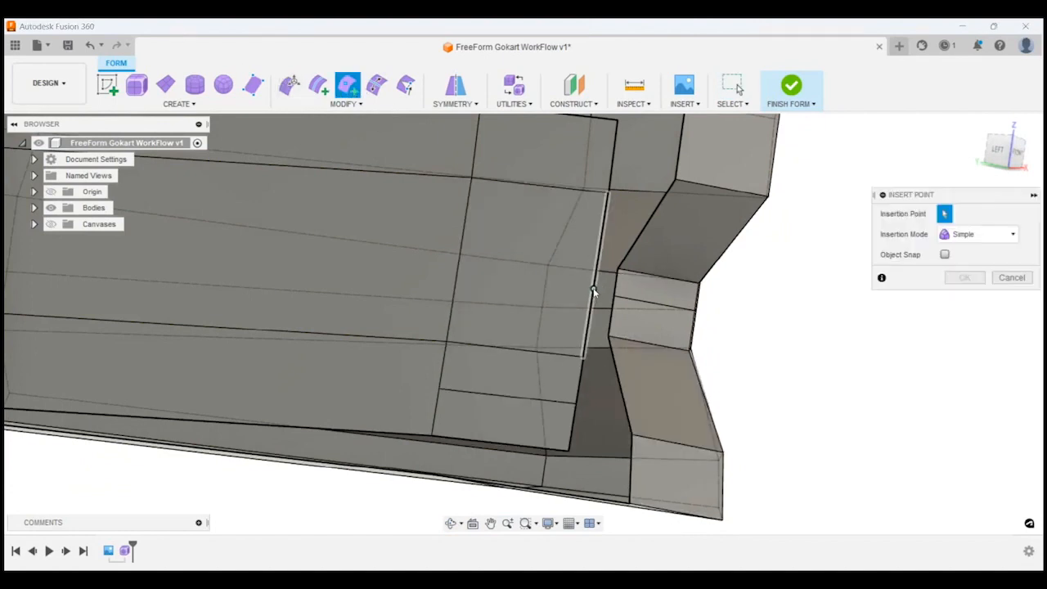
# Step: Insert two more edges, across the middle and upper faces of the end panel, through their vertical edges' midpoints
pyautogui.scroll(-2, 697, 432)
pyautogui.scroll(1, 642, 368)
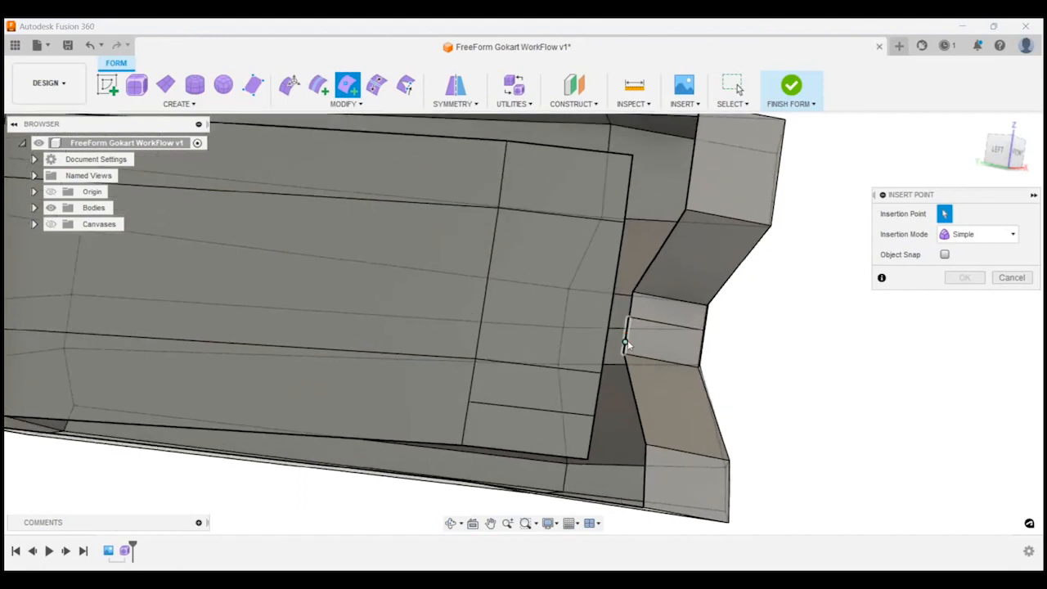
pyautogui.click(614, 300)
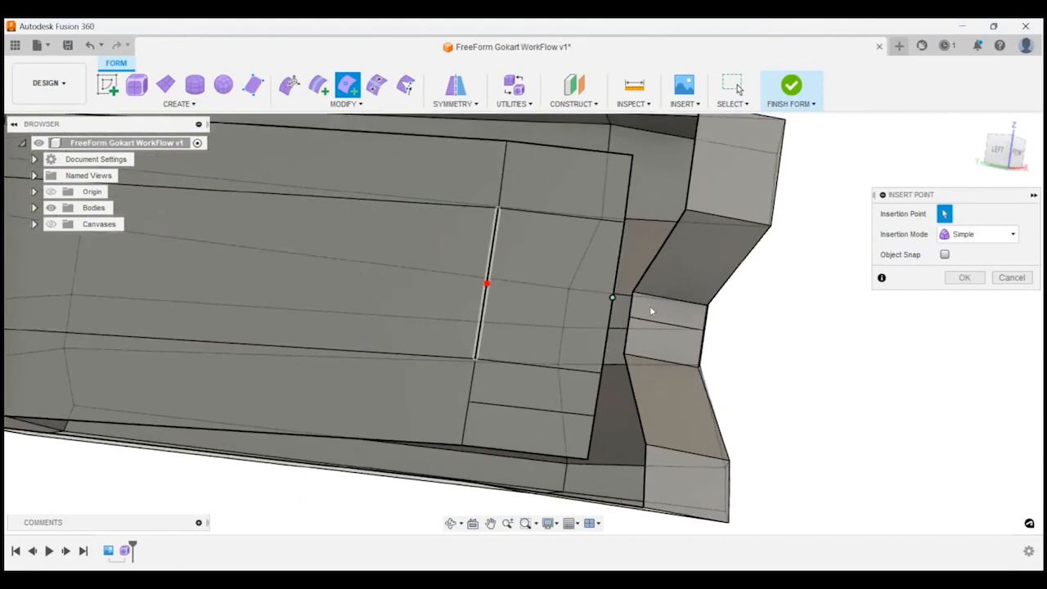
pyautogui.click(962, 278)
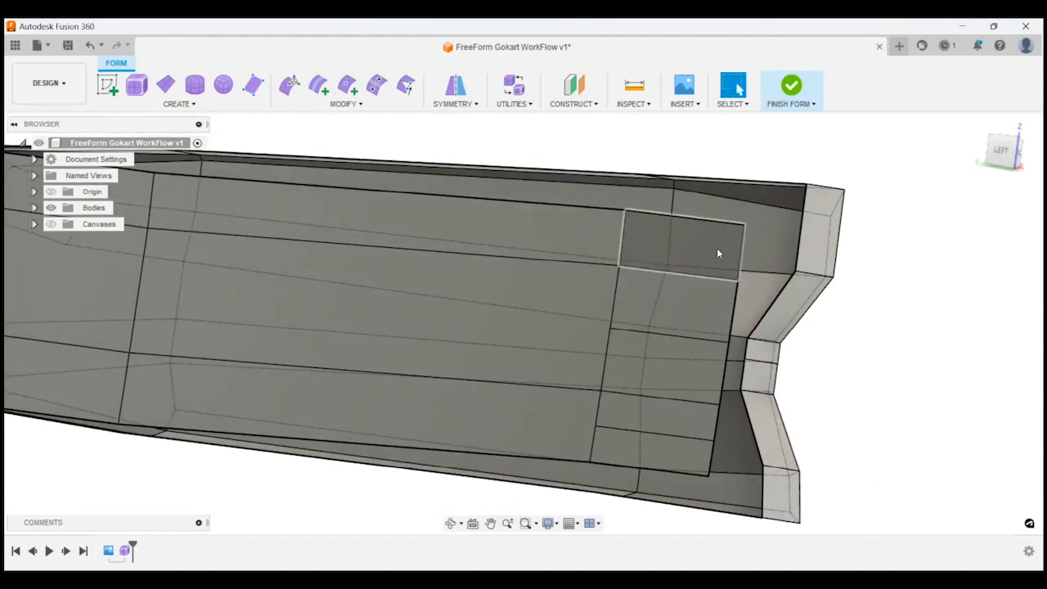
pyautogui.click(343, 90)
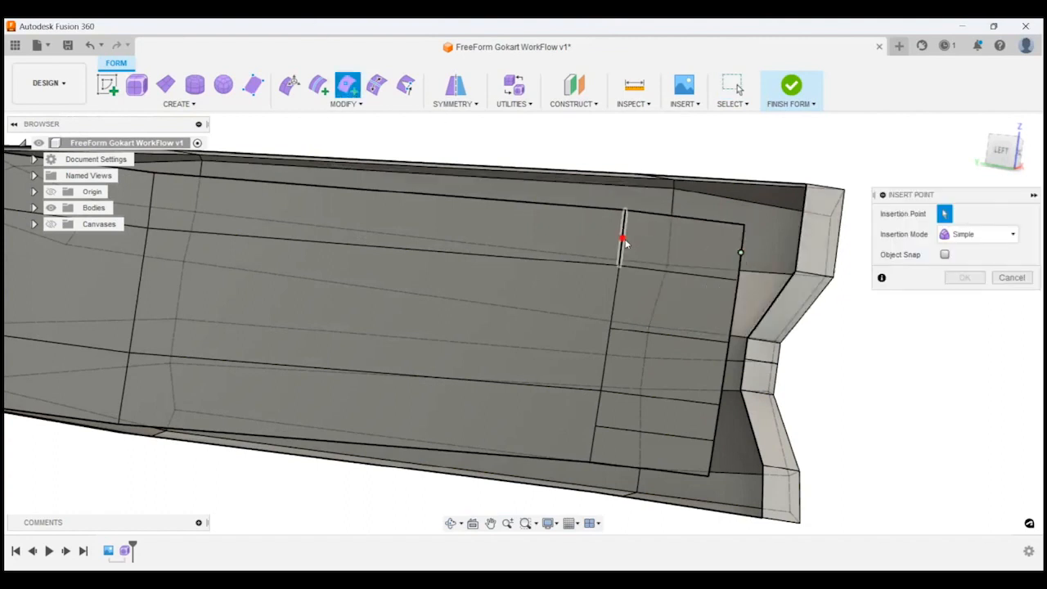
pyautogui.click(966, 278)
# Step: Weld the back panel's upper and lower vertices on the vertical edge line nearest the rounded end to the body's rim, vertex to vertex
pyautogui.scroll(-5, 949, 425)
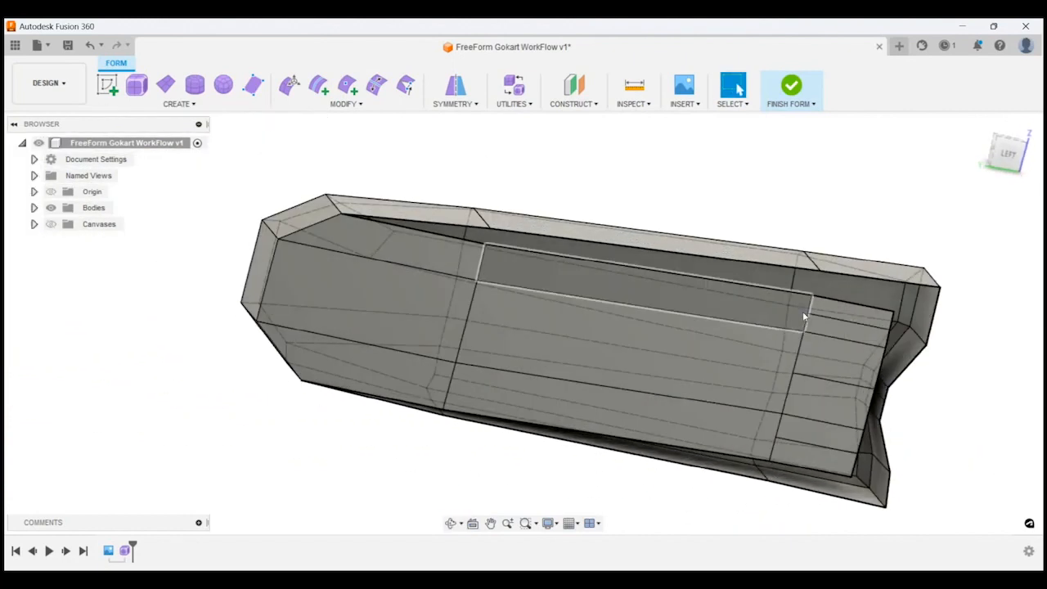
pyautogui.scroll(-2, 890, 345)
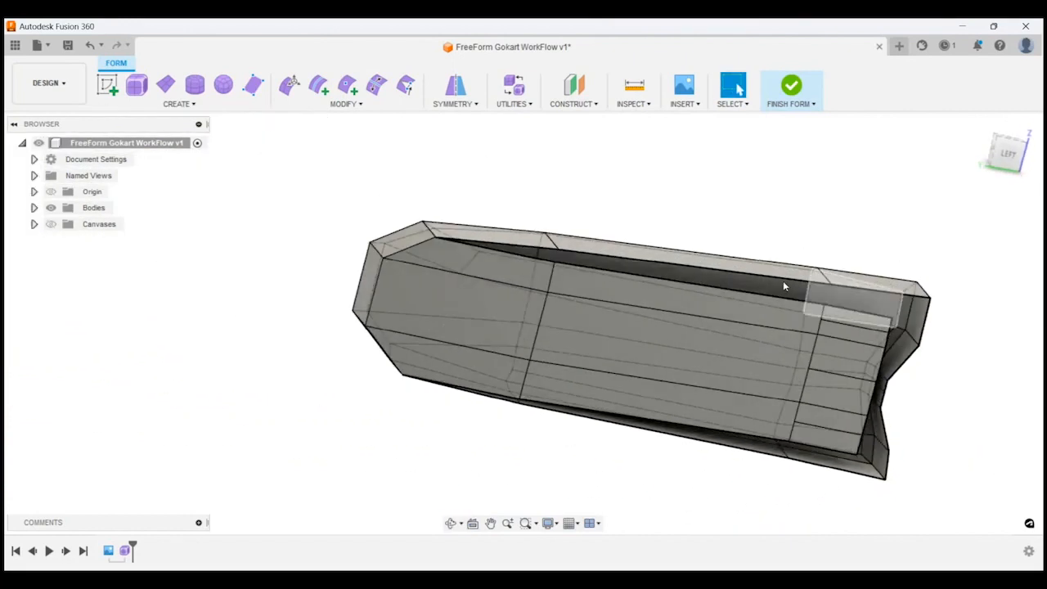
pyautogui.keyDown('shift'); pyautogui.moveTo(687, 270); pyautogui.dragTo(624, 337, button='middle'); pyautogui.keyUp('shift')
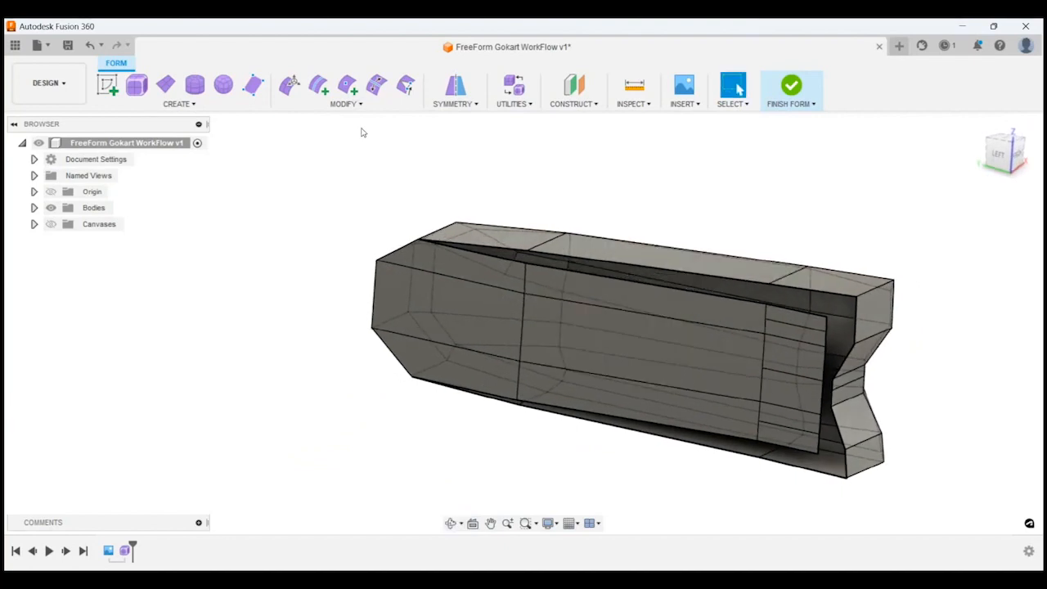
pyautogui.click(407, 85)
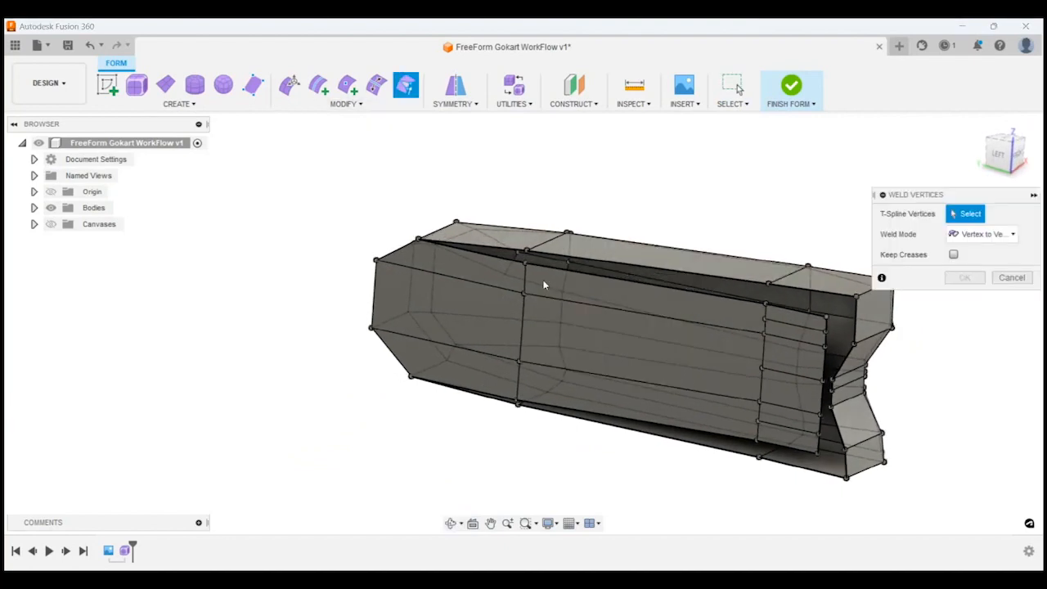
pyautogui.scroll(3, 523, 270)
pyautogui.click(520, 223)
pyautogui.scroll(-3, 479, 290)
pyautogui.scroll(2, 507, 409)
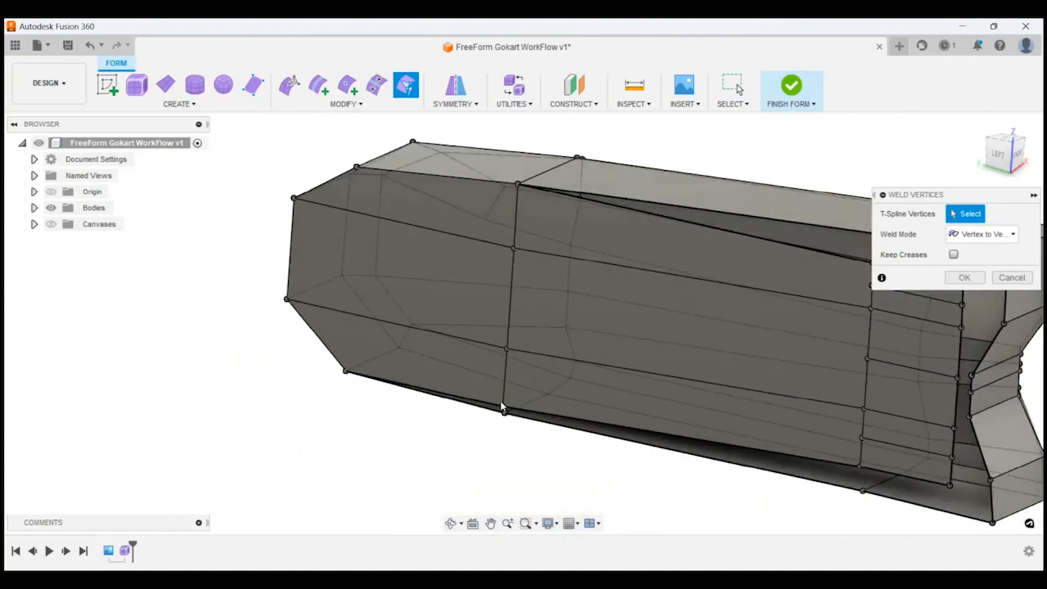
pyautogui.click(504, 408)
pyautogui.click(503, 414)
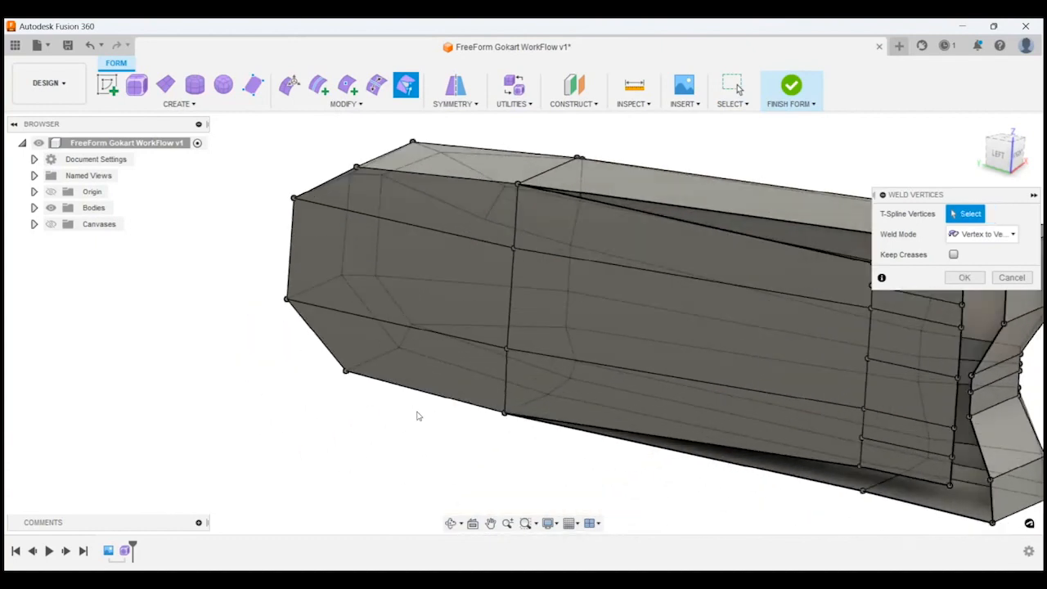
# Step: Weld the panel's lower and upper vertices on the vertical edge line nearer the notched end to the matching rim vertices
pyautogui.scroll(-2, 418, 415)
pyautogui.scroll(3, 657, 500)
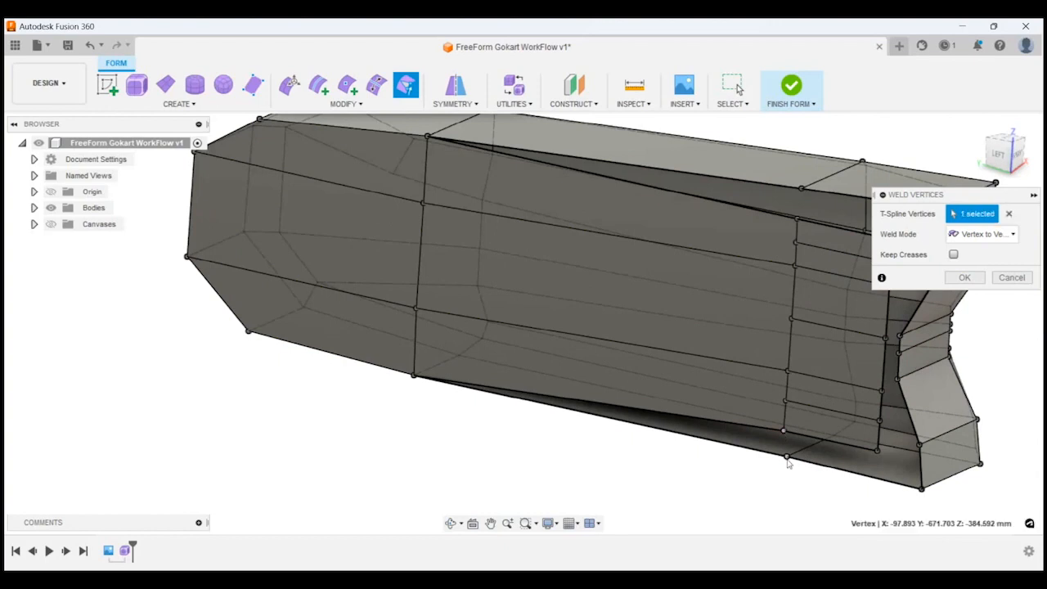
pyautogui.click(786, 457)
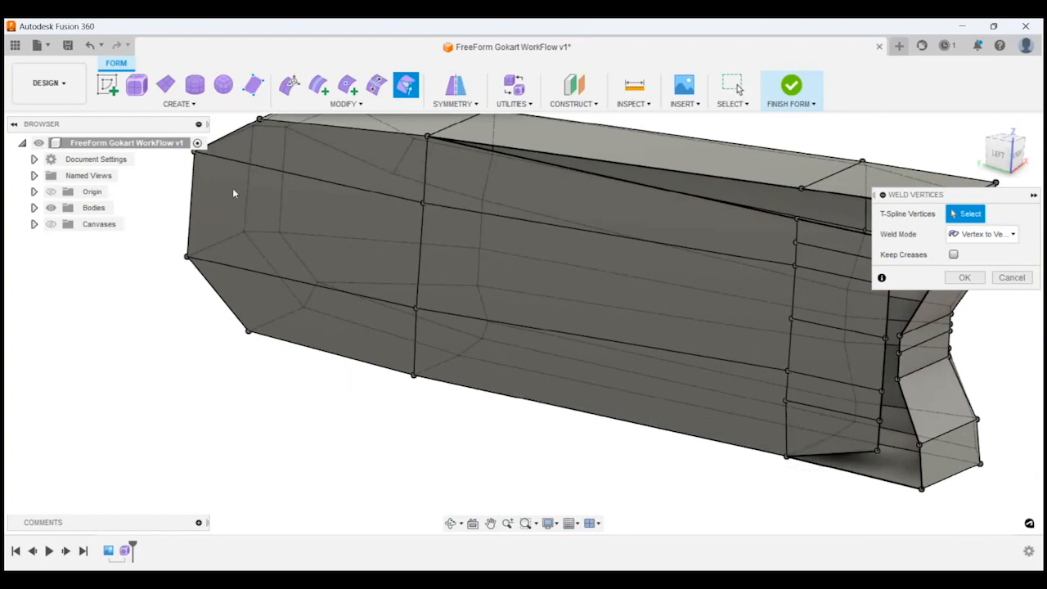
pyautogui.scroll(-2, 567, 421)
pyautogui.scroll(2, 711, 287)
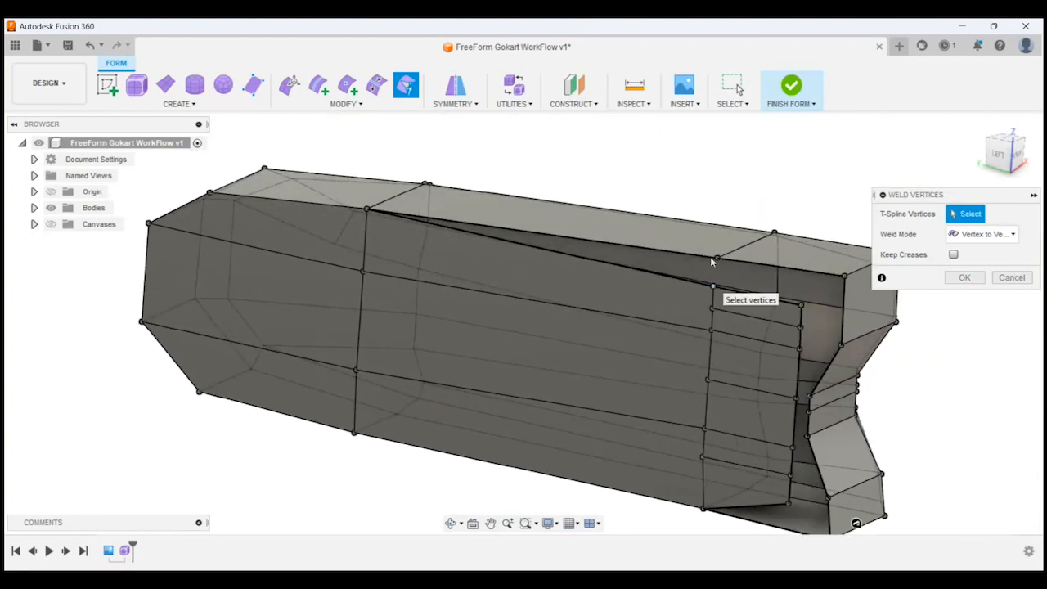
pyautogui.click(714, 261)
# Step: Weld the end panel's three uppermost end vertices to the body's top corner, upper notch corner and upper inner notch vertex
pyautogui.scroll(-2, 544, 260)
pyautogui.scroll(3, 754, 307)
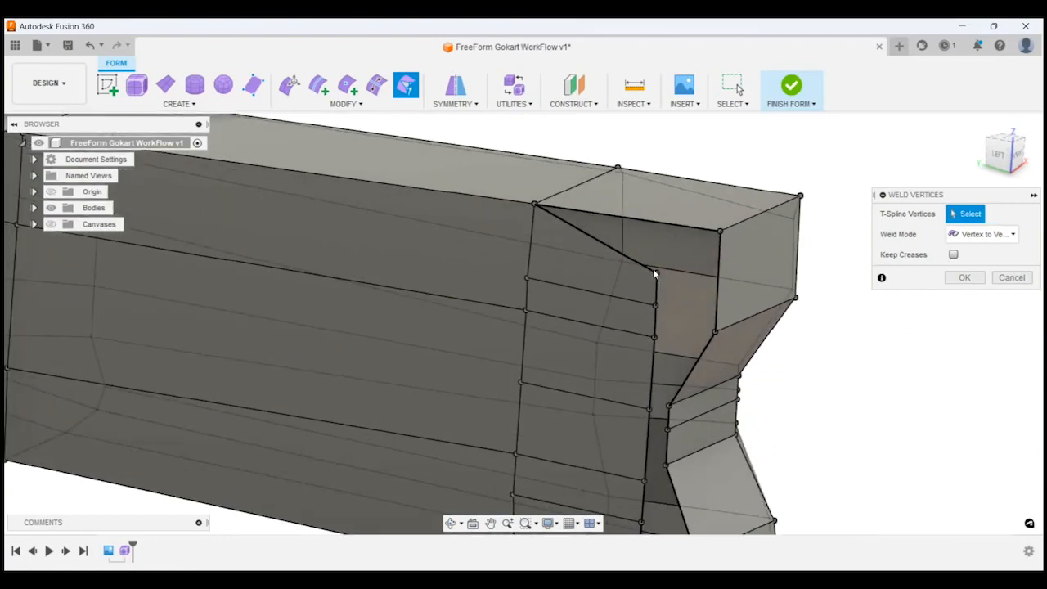
pyautogui.click(719, 233)
pyautogui.scroll(1, 710, 319)
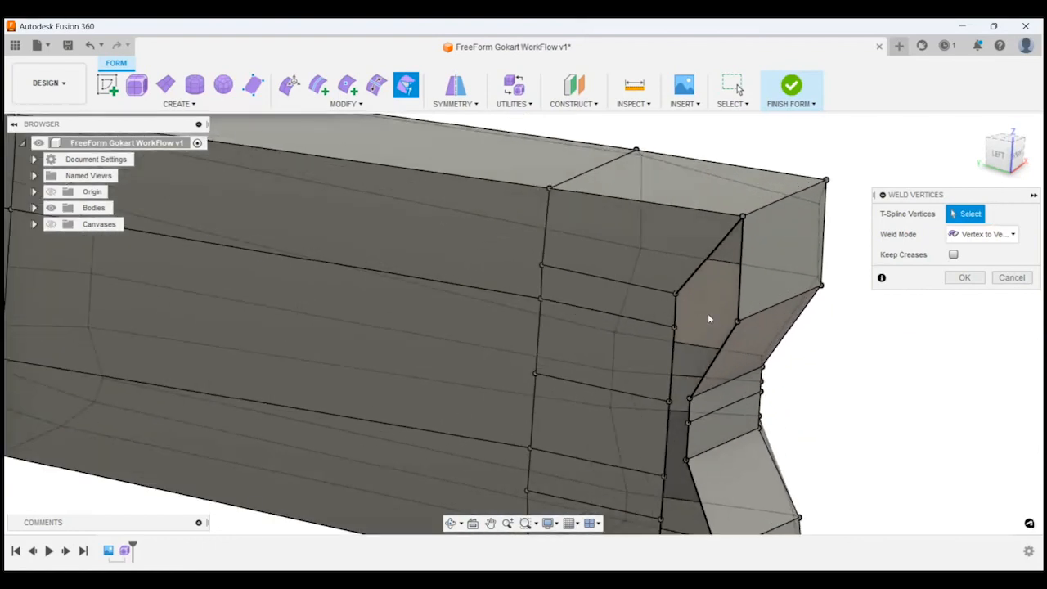
pyautogui.click(736, 322)
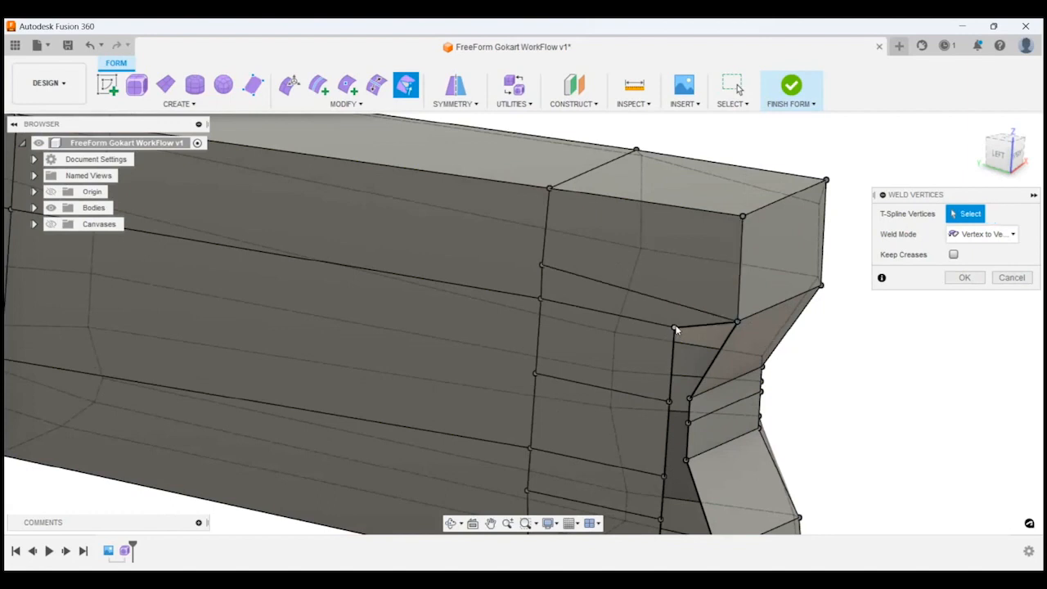
pyautogui.click(690, 394)
# Step: Weld the panel's next two end vertices down to the middle and lower inner vertices of the notch
pyautogui.scroll(-3, 735, 359)
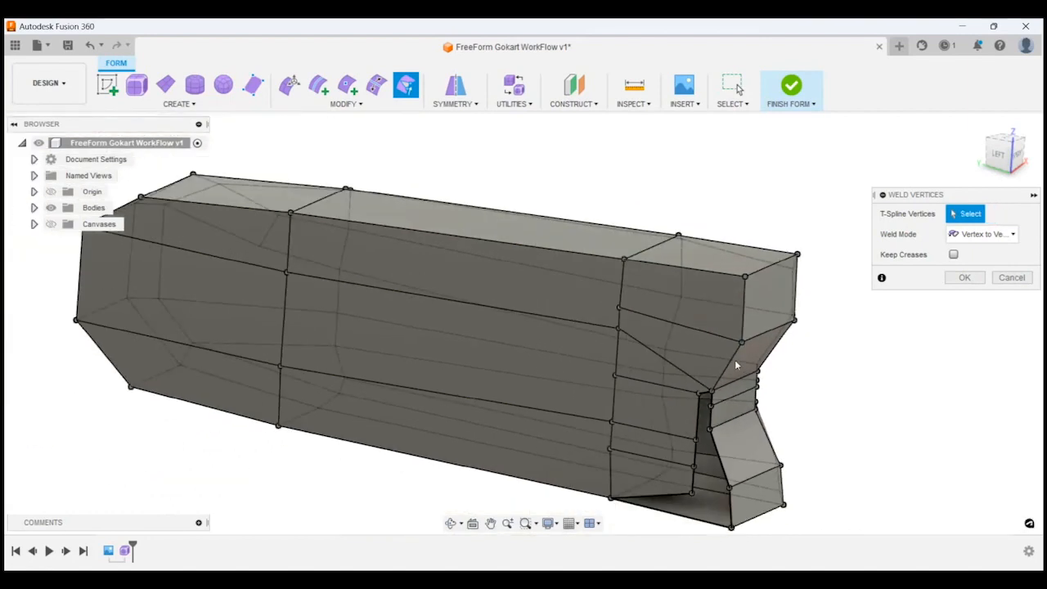
pyautogui.scroll(3, 710, 439)
pyautogui.scroll(2, 710, 439)
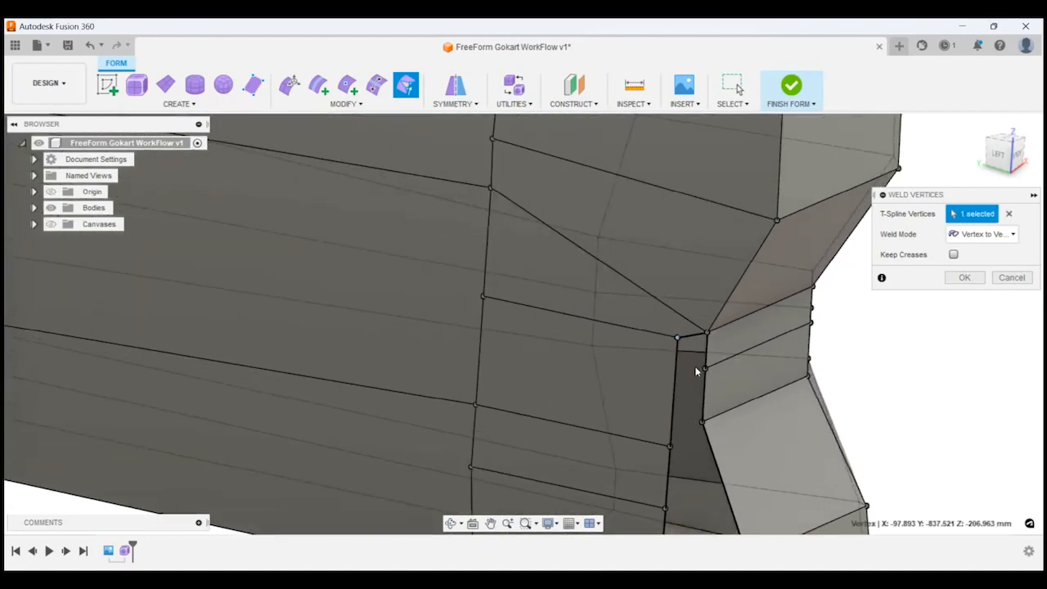
pyautogui.click(705, 369)
pyautogui.scroll(-3, 742, 341)
pyautogui.scroll(3, 701, 397)
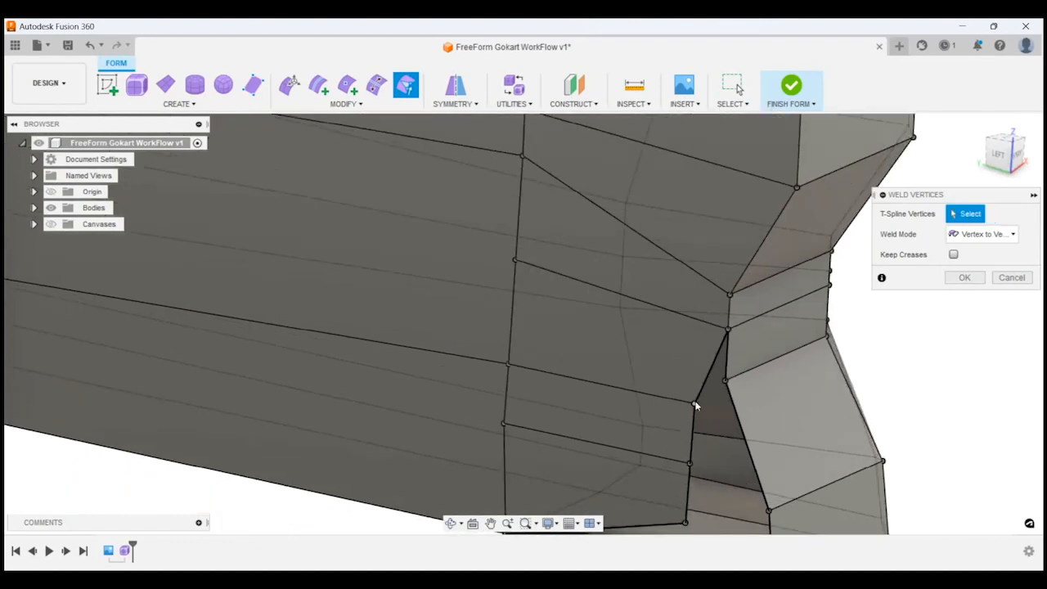
pyautogui.click(726, 381)
# Step: Weld the last two end vertices to the lower notch corner and the body's bottom corner, and finish welding
pyautogui.scroll(-3, 731, 439)
pyautogui.scroll(3, 695, 401)
pyautogui.click(760, 447)
pyautogui.click(761, 447)
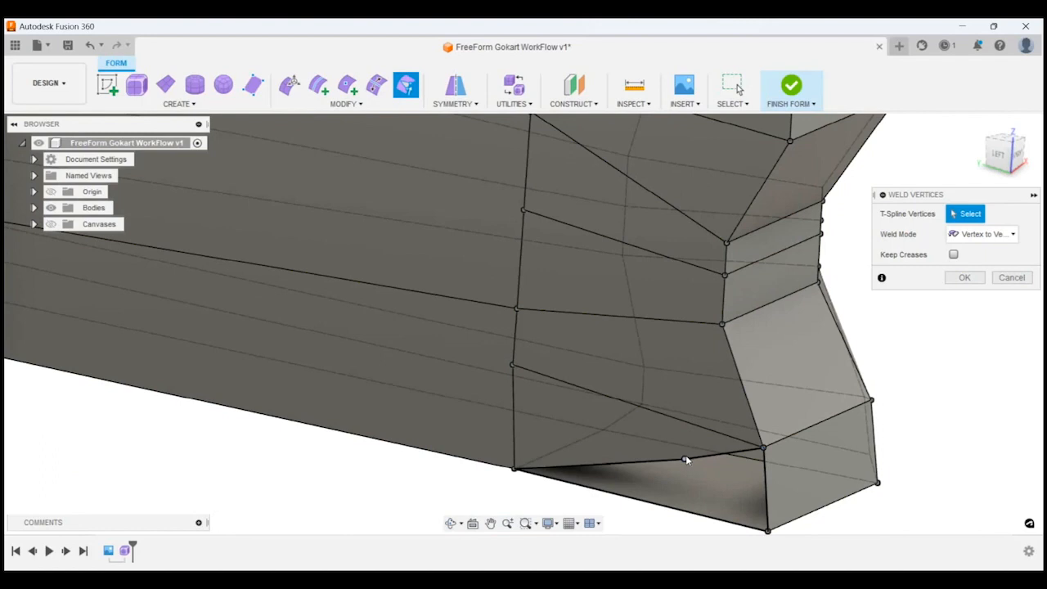
pyautogui.click(767, 531)
pyautogui.scroll(-4, 902, 489)
pyautogui.keyDown('shift'); pyautogui.moveTo(880, 398); pyautogui.dragTo(982, 401, button='middle'); pyautogui.keyUp('shift')
pyautogui.click(963, 279)
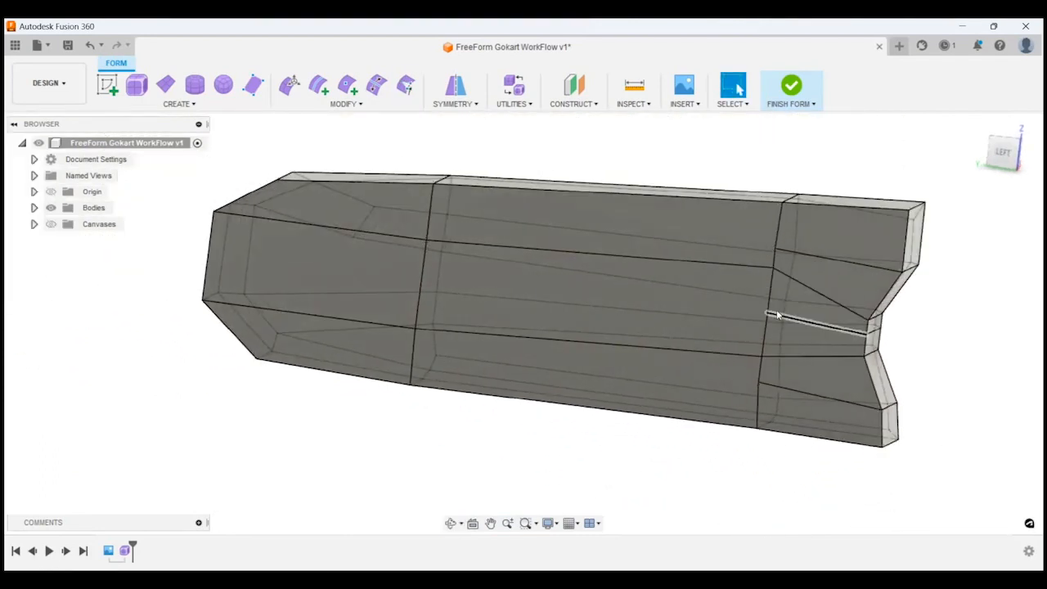
# Step: Examine the closed body from the notched end and in the left view, checking how the new back's edge lines run
pyautogui.keyDown('shift'); pyautogui.moveTo(772, 314); pyautogui.dragTo(815, 304, button='middle'); pyautogui.keyUp('shift')
pyautogui.keyDown('shift'); pyautogui.moveTo(801, 414); pyautogui.dragTo(691, 234, button='middle'); pyautogui.keyUp('shift')
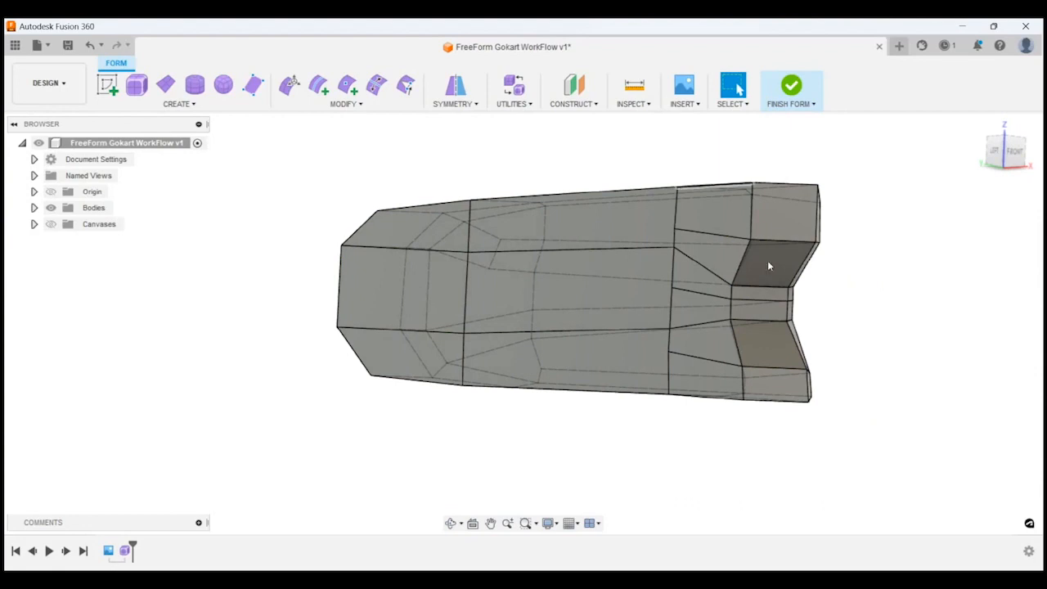
pyautogui.click(993, 152)
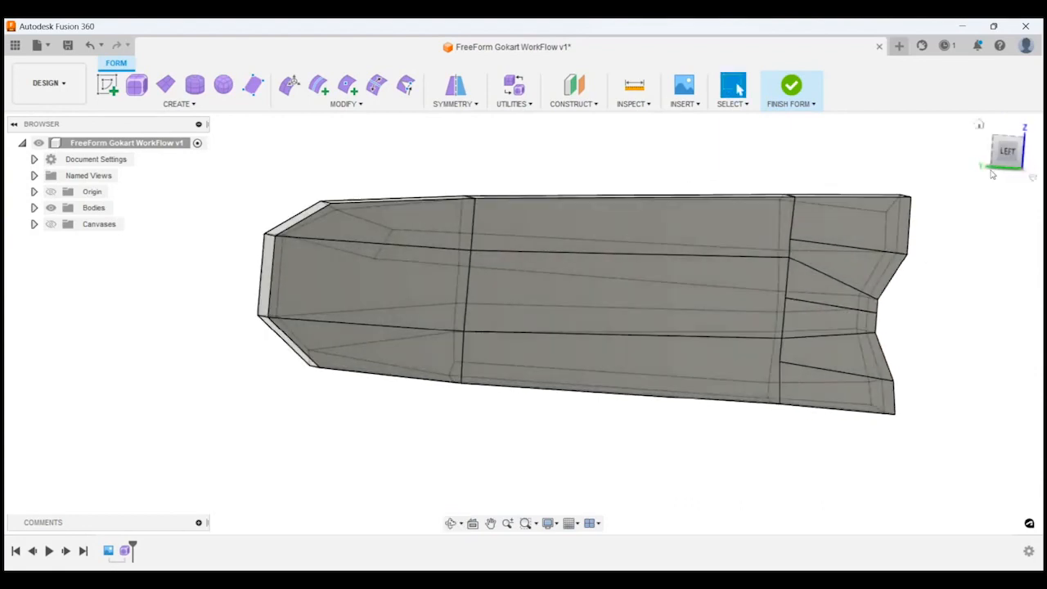
pyautogui.click(1008, 155)
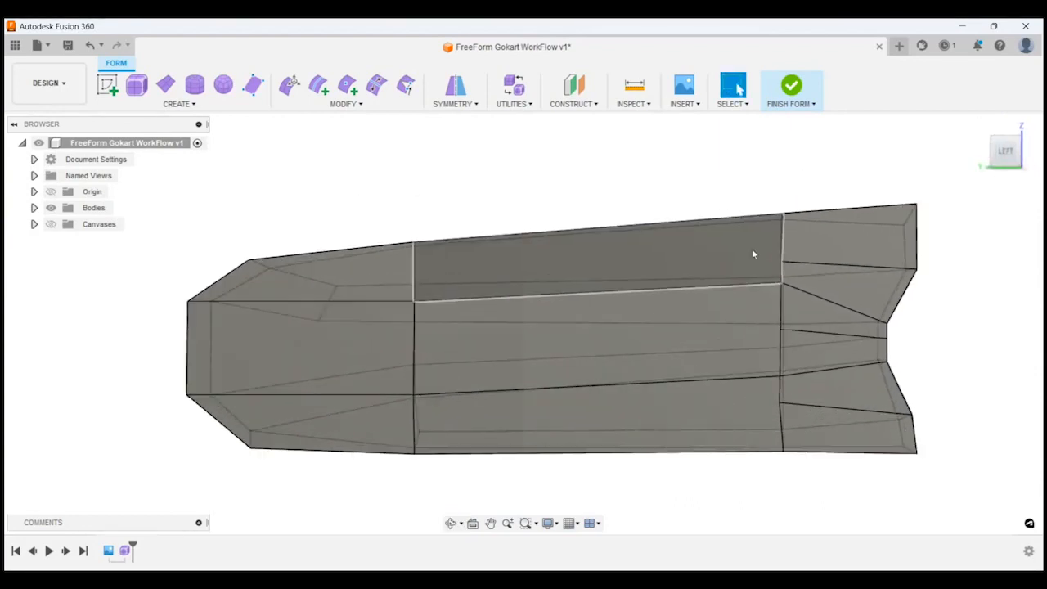
pyautogui.click(344, 104)
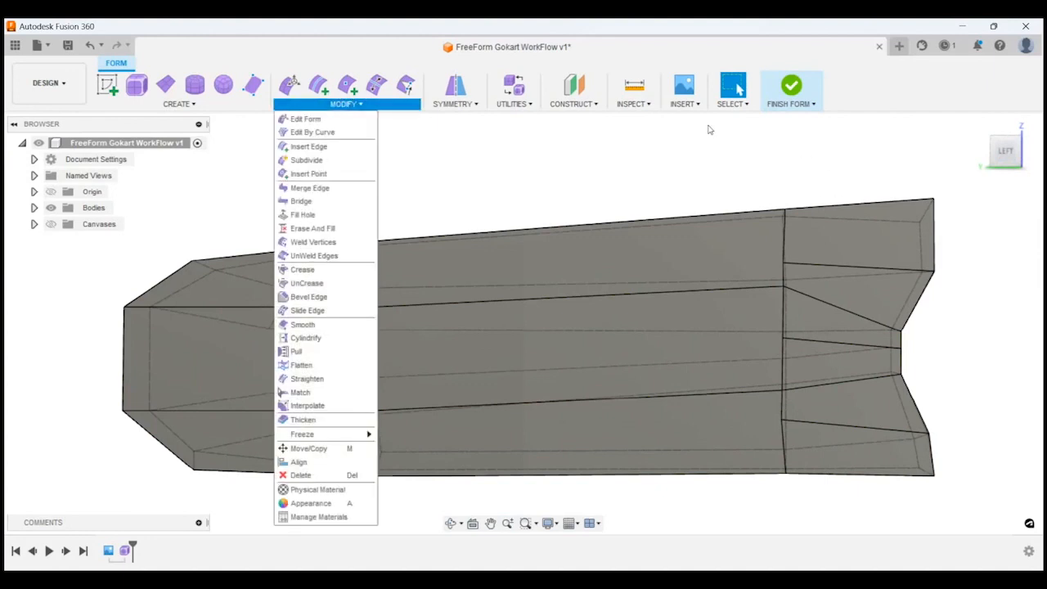
pyautogui.click(996, 328)
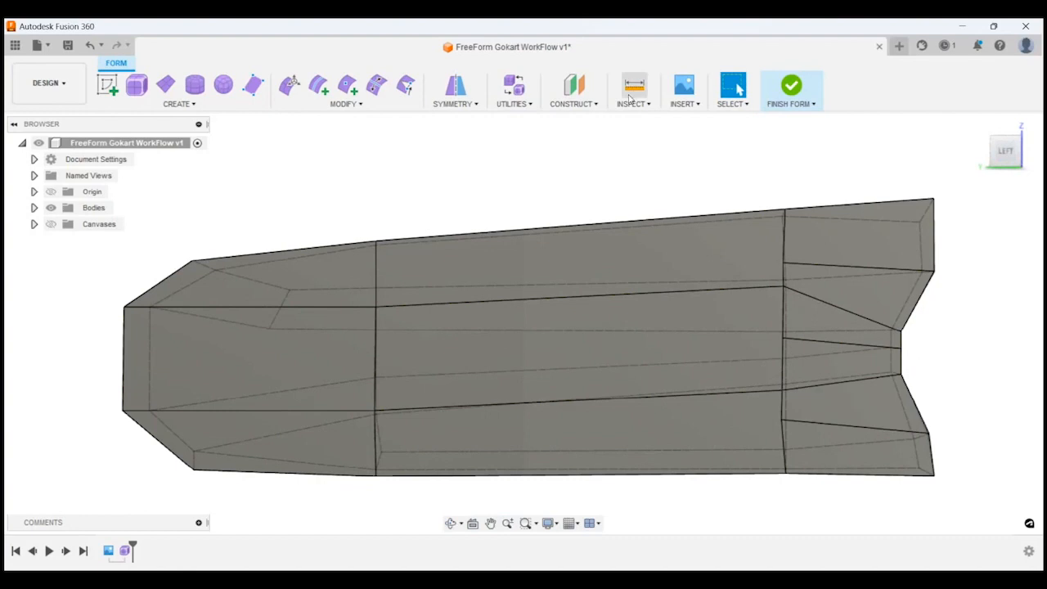
# Step: Examine how the back panel's edge lines run into the notched end, up close and from several angles
pyautogui.keyDown('shift'); pyautogui.moveTo(977, 439); pyautogui.dragTo(744, 250, button='middle'); pyautogui.keyUp('shift')
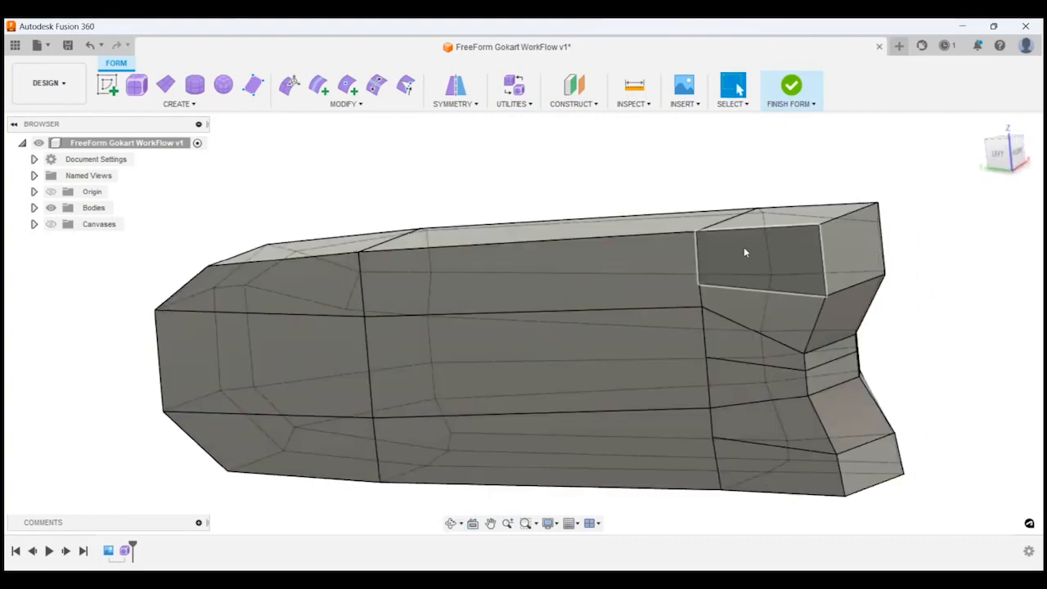
pyautogui.click(998, 156)
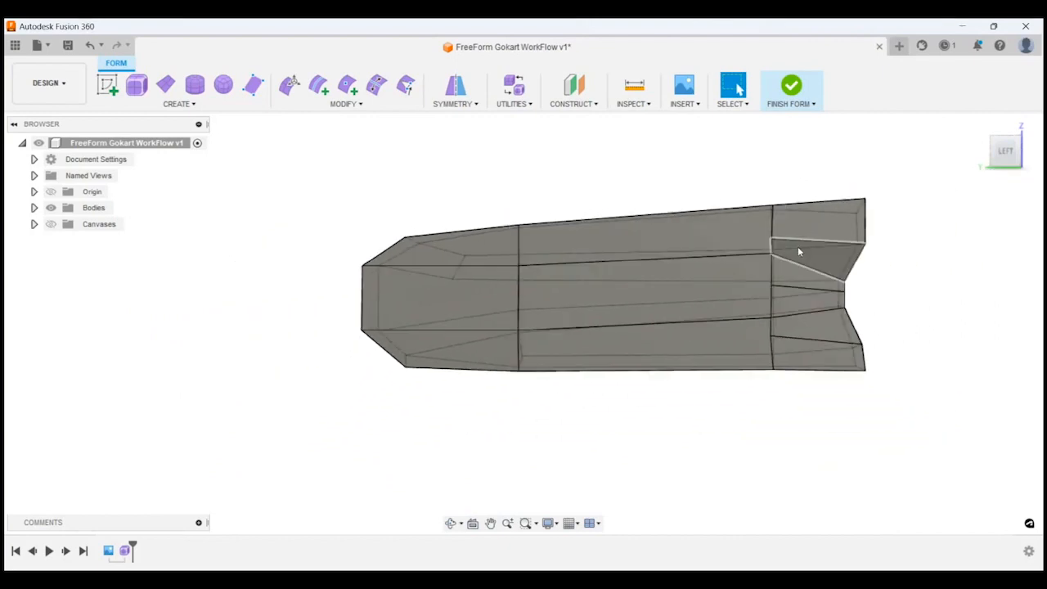
pyautogui.scroll(2, 798, 252)
pyautogui.keyDown('shift'); pyautogui.moveTo(851, 285); pyautogui.dragTo(671, 275, button='middle'); pyautogui.keyUp('shift')
pyautogui.scroll(4, 676, 273)
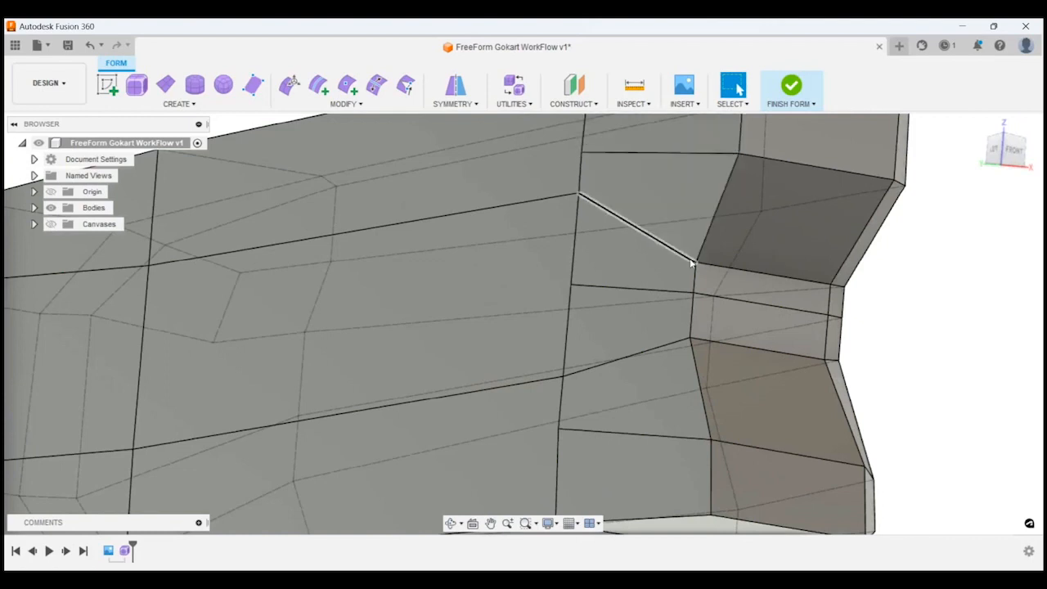
pyautogui.scroll(-5, 691, 303)
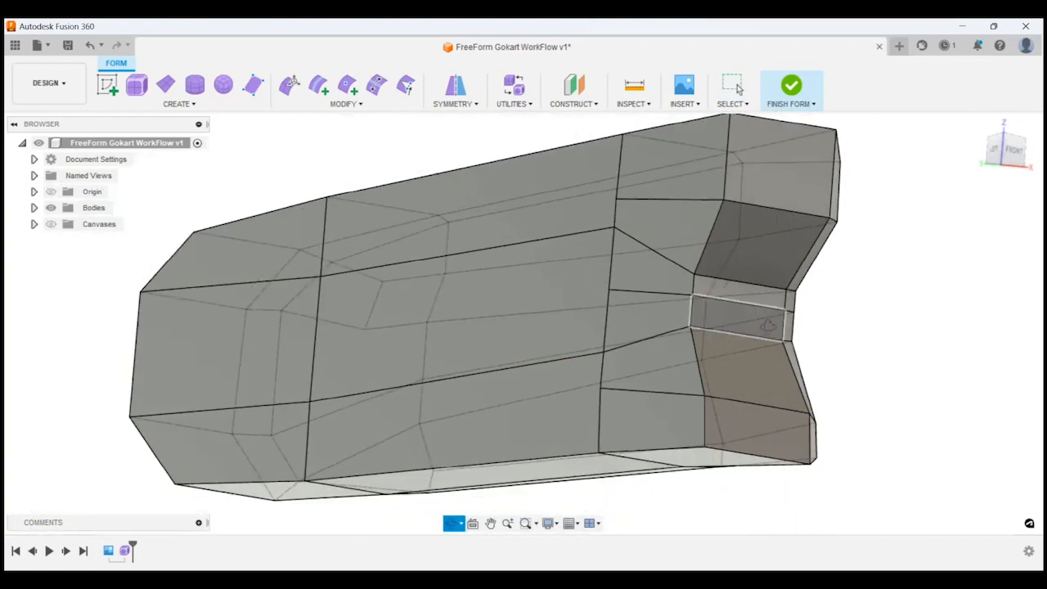
pyautogui.keyDown('shift'); pyautogui.moveTo(691, 303); pyautogui.dragTo(821, 340, button='middle'); pyautogui.keyUp('shift')
pyautogui.keyDown('shift'); pyautogui.moveTo(845, 264); pyautogui.dragTo(795, 203, button='middle'); pyautogui.keyUp('shift')
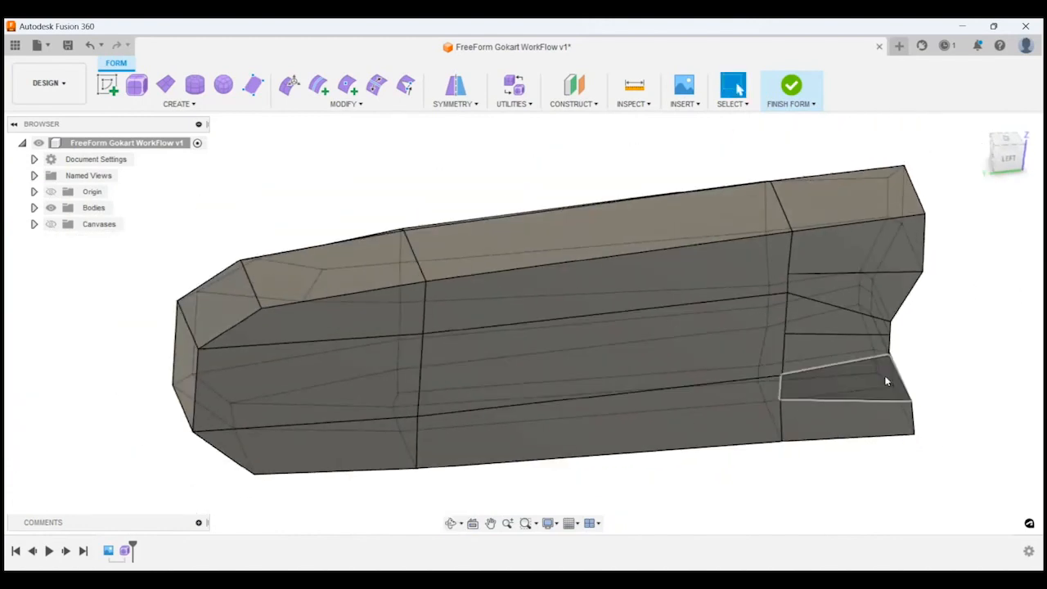
pyautogui.scroll(3, 886, 381)
pyautogui.moveTo(886, 381)
pyautogui.keyDown('shift'); pyautogui.mouseDown(button='middle')
pyautogui.moveTo(853, 367)
pyautogui.moveTo(869, 380)
pyautogui.mouseUp(button='middle'); pyautogui.keyUp('shift')
pyautogui.scroll(-4, 870, 381)
pyautogui.click(1005, 155)
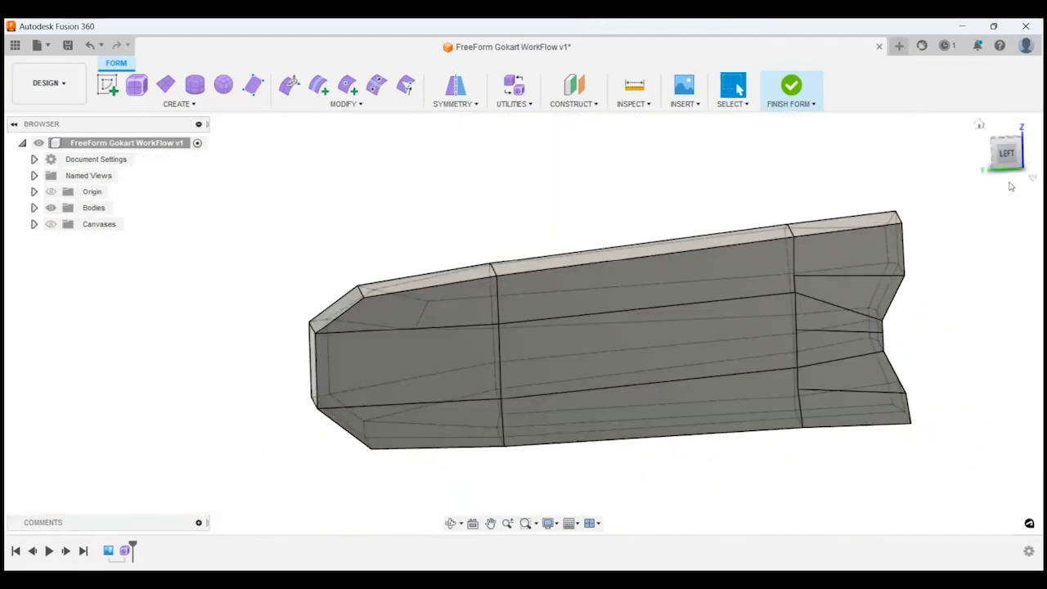
# Step: Inspect the long middle edge of the back and the body's overall shape, ending in the left view
pyautogui.keyDown('shift'); pyautogui.moveTo(853, 300); pyautogui.dragTo(780, 336, button='middle'); pyautogui.keyUp('shift')
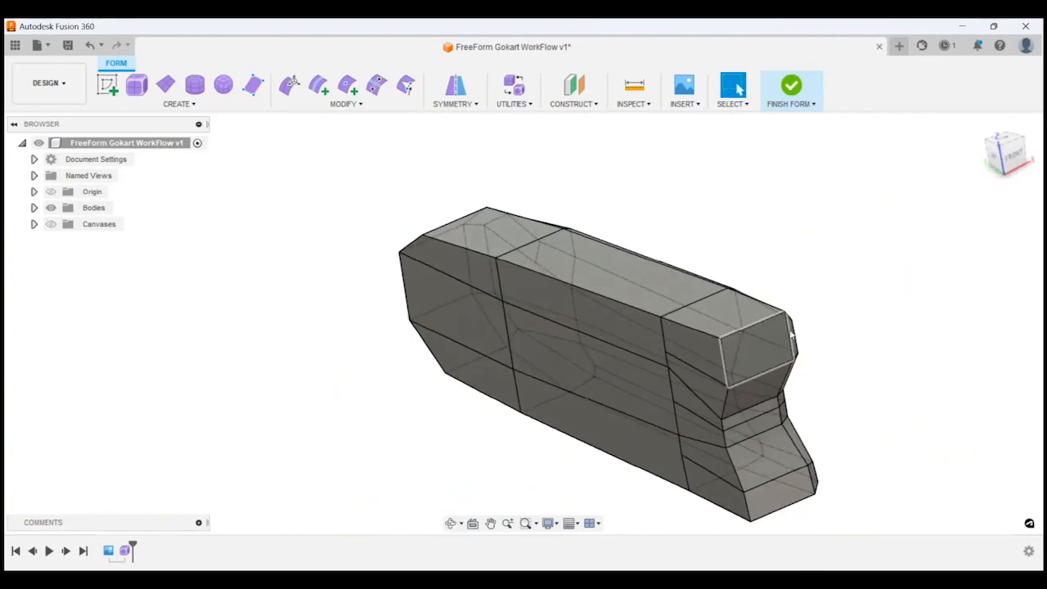
pyautogui.click(647, 361)
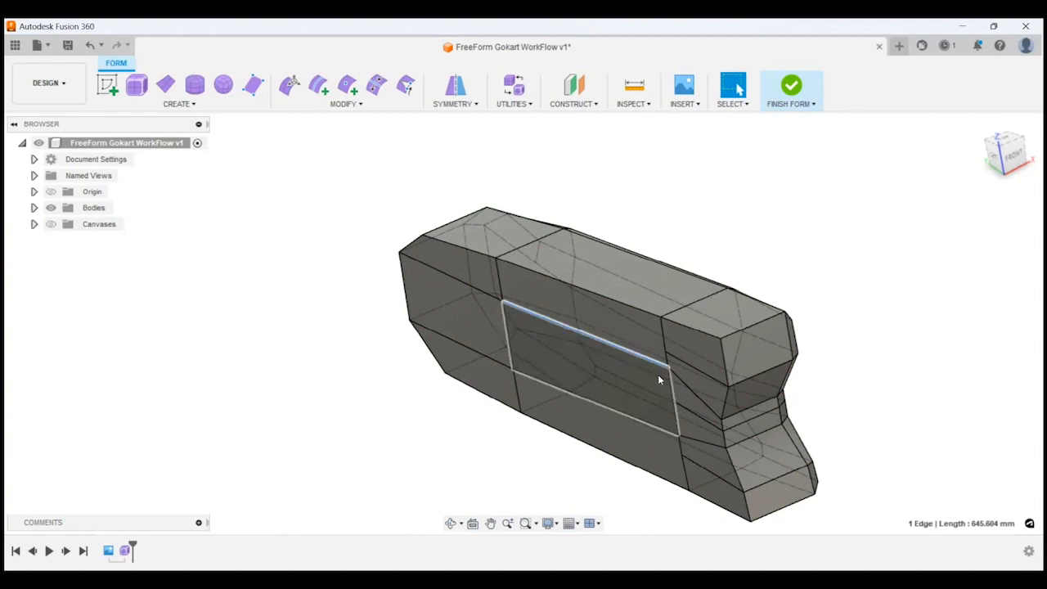
pyautogui.keyDown('shift'); pyautogui.moveTo(809, 364); pyautogui.dragTo(787, 350, button='middle'); pyautogui.keyUp('shift')
pyautogui.click(787, 350)
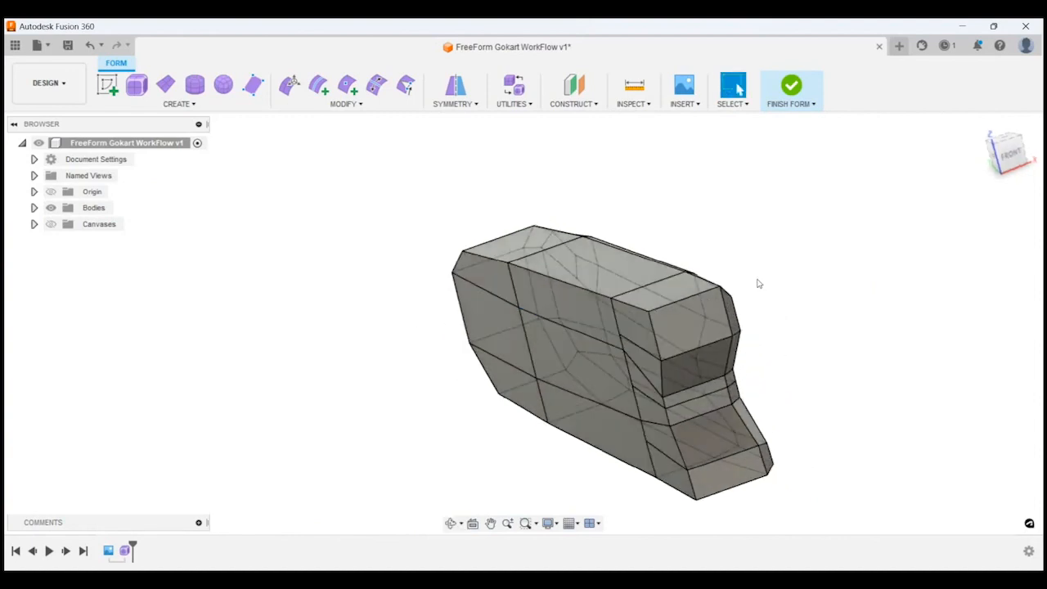
pyautogui.keyDown('shift'); pyautogui.moveTo(758, 283); pyautogui.dragTo(782, 297, button='middle'); pyautogui.keyUp('shift')
pyautogui.keyDown('shift'); pyautogui.moveTo(838, 336); pyautogui.dragTo(851, 319, button='middle'); pyautogui.keyUp('shift')
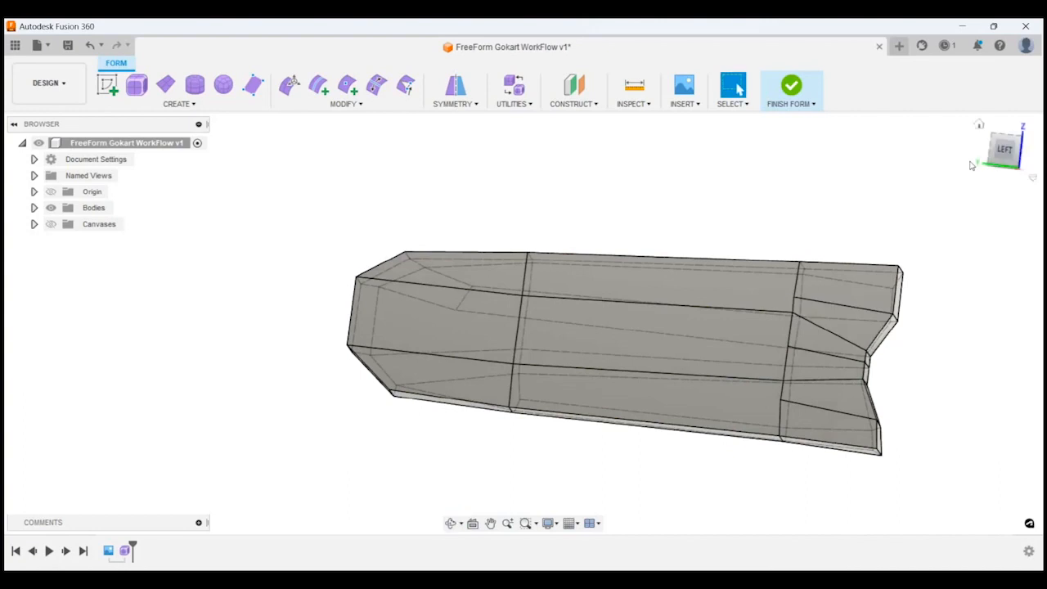
pyautogui.click(1006, 151)
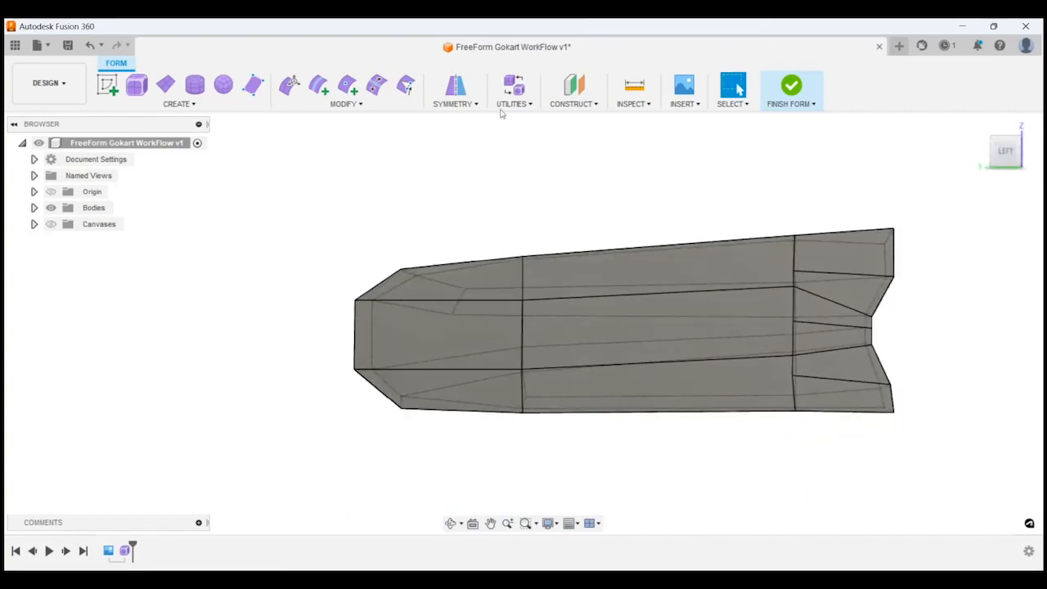
# Step: Run Repair Body on the T-spline body, apply AutoRepair with a 0.01 mm weld tolerance and accept the repair
pyautogui.click(512, 102)
pyautogui.click(516, 133)
pyautogui.keyDown('shift'); pyautogui.moveTo(424, 208); pyautogui.dragTo(625, 245, button='middle'); pyautogui.keyUp('shift')
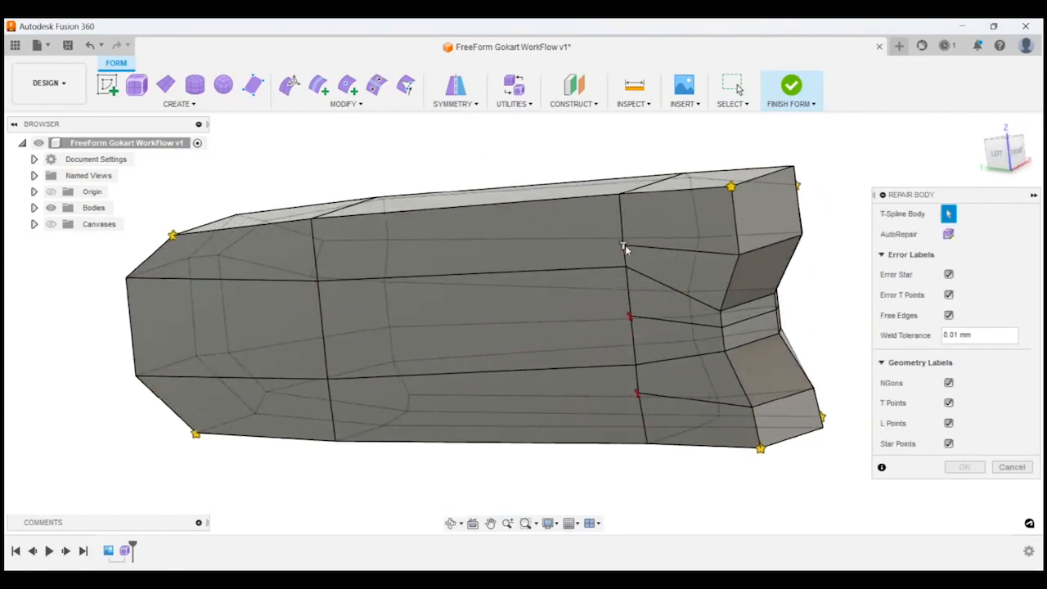
pyautogui.scroll(3, 625, 244)
pyautogui.scroll(-5, 630, 483)
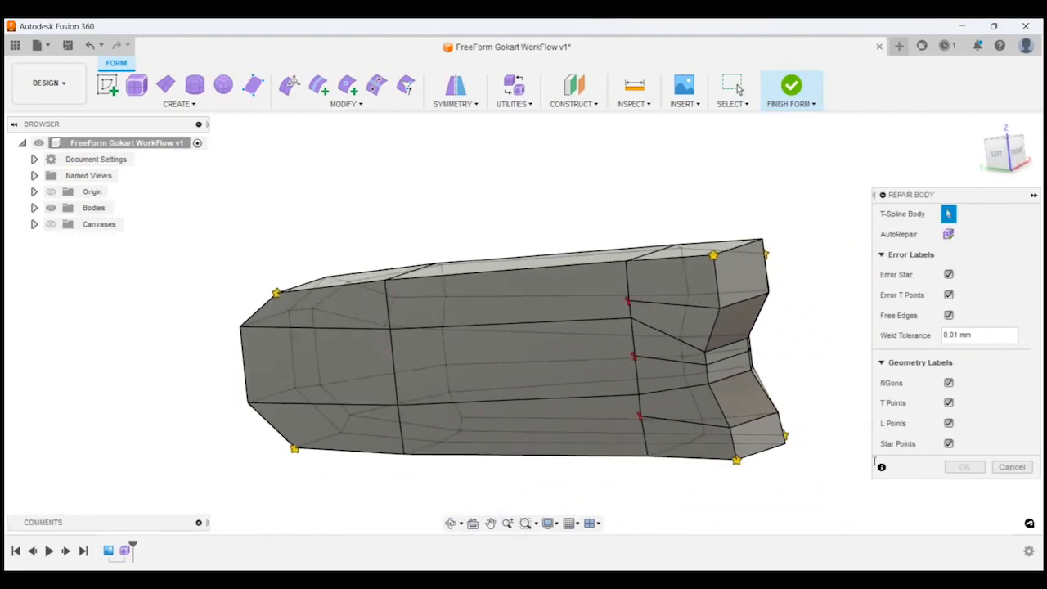
pyautogui.click(948, 235)
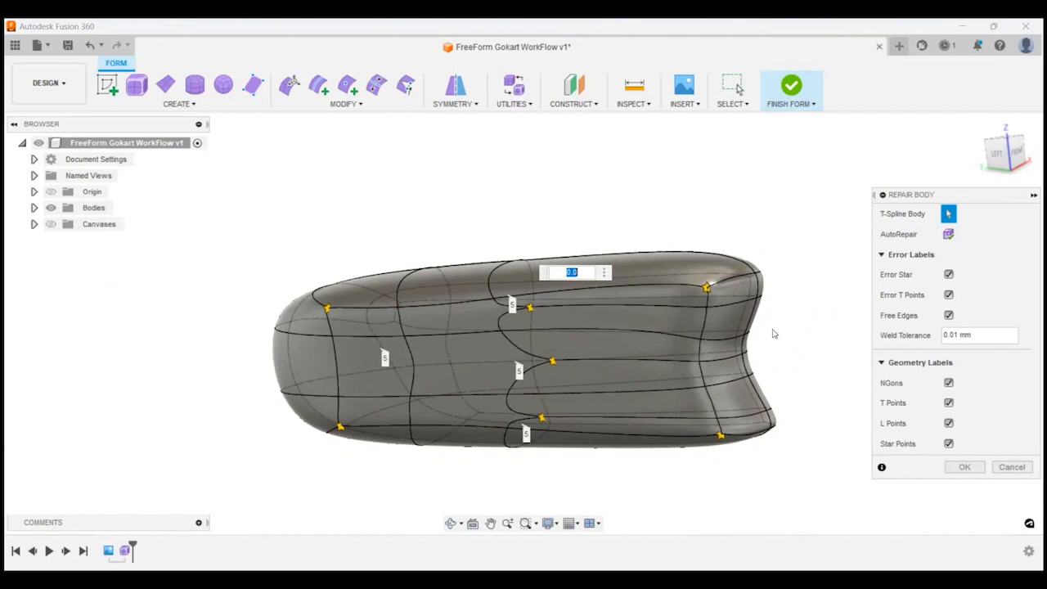
pyautogui.keyDown('shift'); pyautogui.moveTo(730, 304); pyautogui.dragTo(503, 348, button='middle'); pyautogui.keyUp('shift')
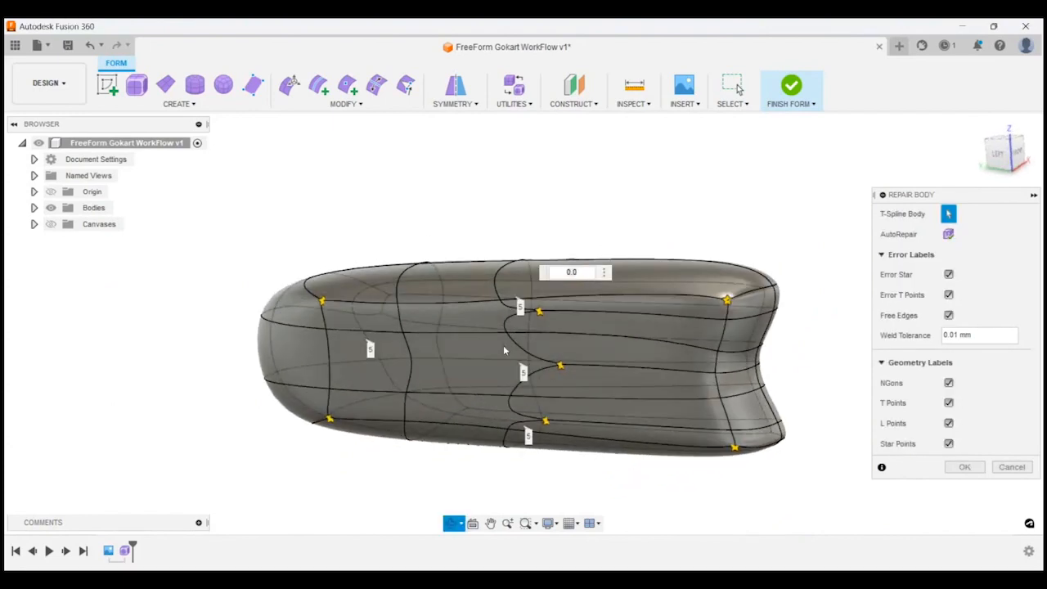
pyautogui.click(965, 467)
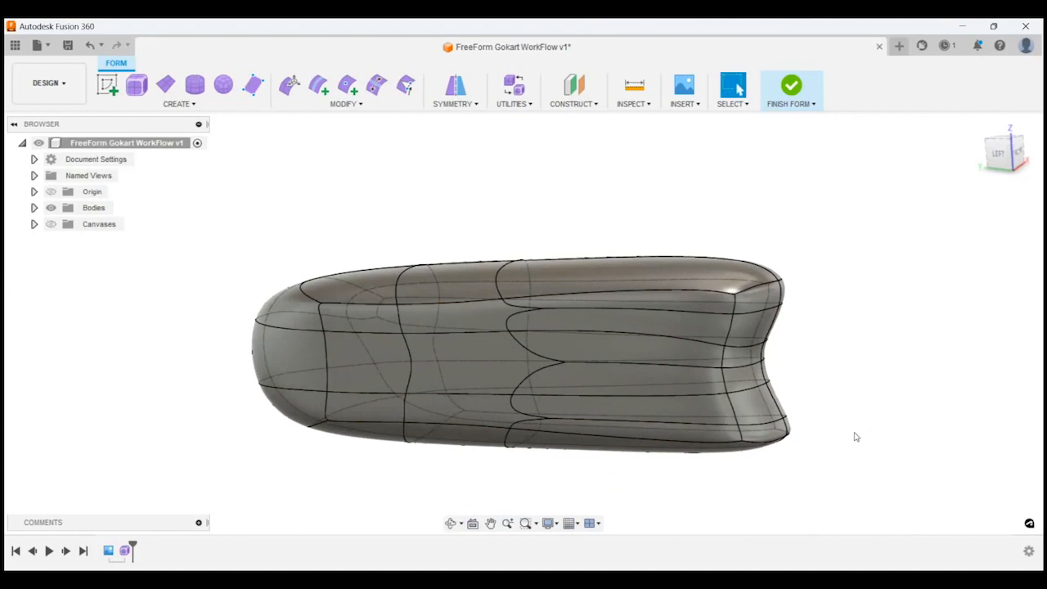
# Step: Compare the repaired body in box and smooth display, and leave it in box display
pyautogui.hotkey('alt', '1')
pyautogui.keyDown('shift'); pyautogui.moveTo(826, 427); pyautogui.dragTo(467, 245, button='middle'); pyautogui.keyUp('shift')
pyautogui.hotkey('alt', '3')
pyautogui.hotkey('alt', '1')
pyautogui.click(438, 338)
pyautogui.keyDown('shift'); pyautogui.moveTo(344, 322); pyautogui.dragTo(305, 161, button='middle'); pyautogui.keyUp('shift')
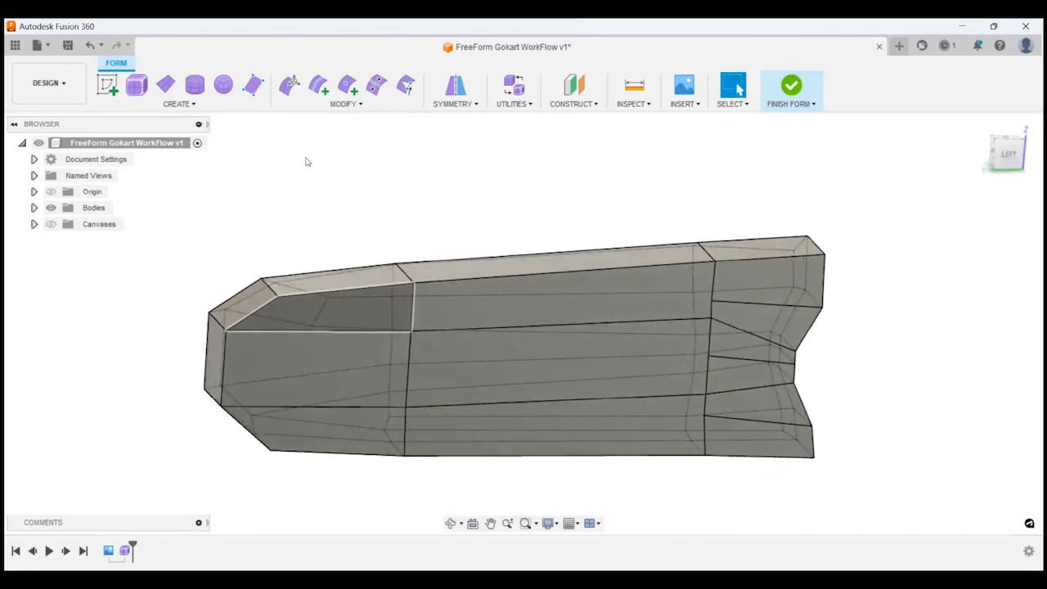
# Step: Start a Bevel Edge operation and select the three connected edges along the top of the back face
pyautogui.click(318, 84)
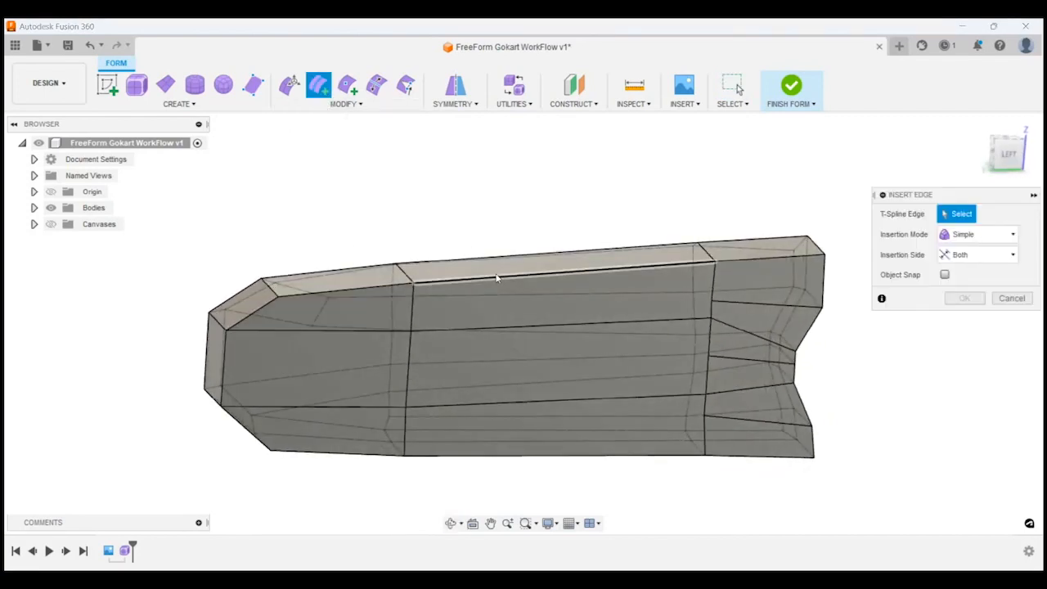
pyautogui.click(347, 104)
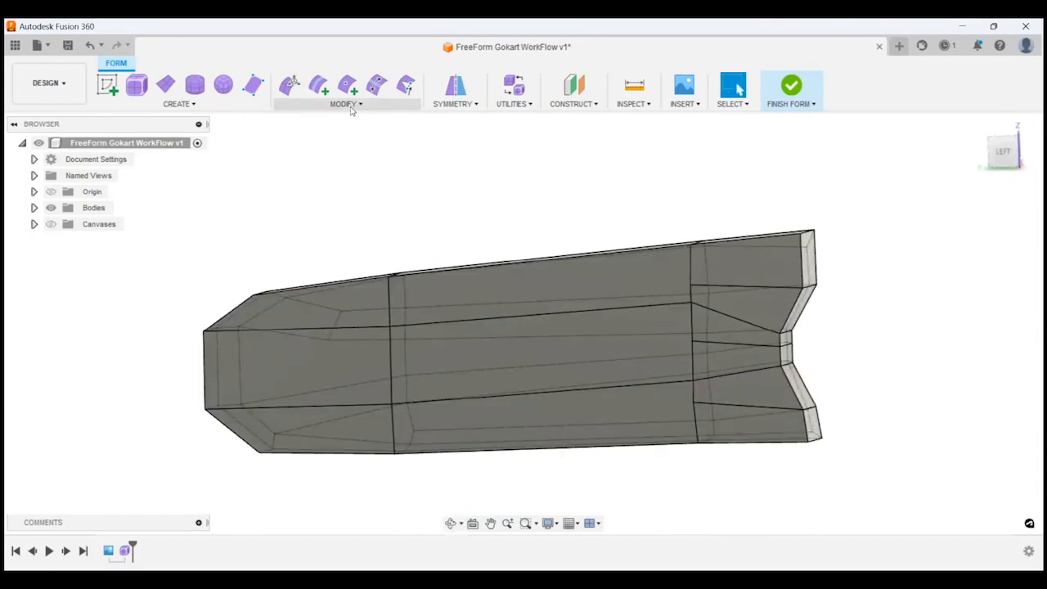
pyautogui.click(350, 105)
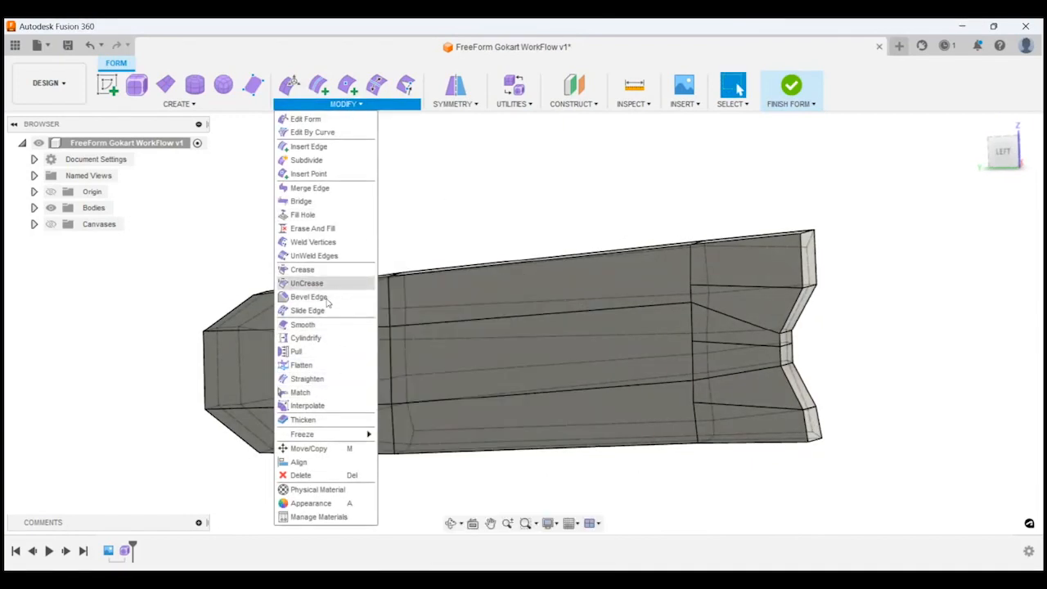
pyautogui.click(310, 297)
pyautogui.doubleClick(543, 263)
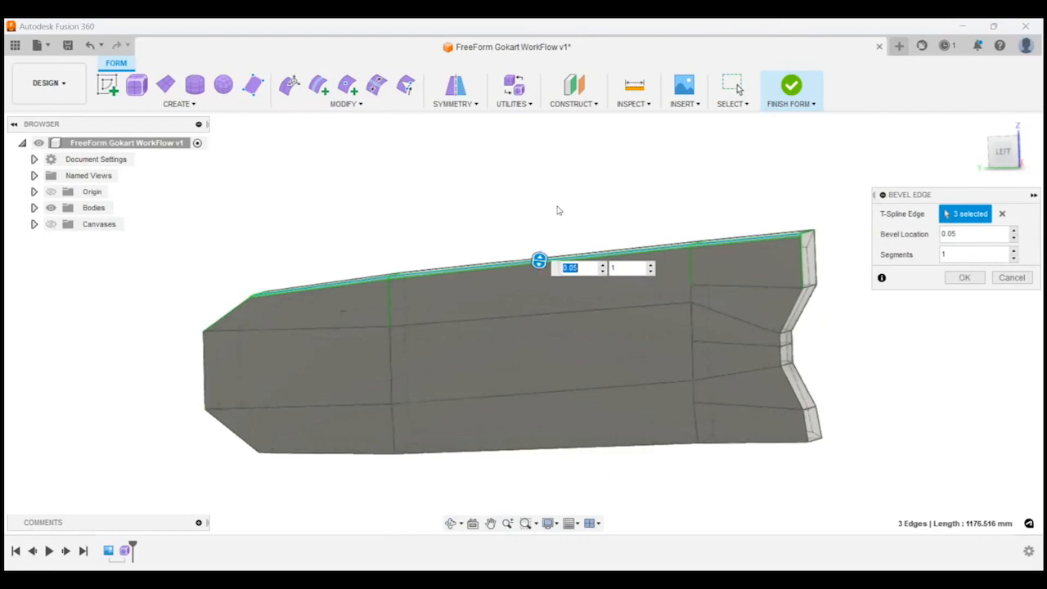
pyautogui.keyDown('shift'); pyautogui.moveTo(559, 210); pyautogui.dragTo(730, 340, button='middle'); pyautogui.keyUp('shift')
pyautogui.scroll(4, 745, 311)
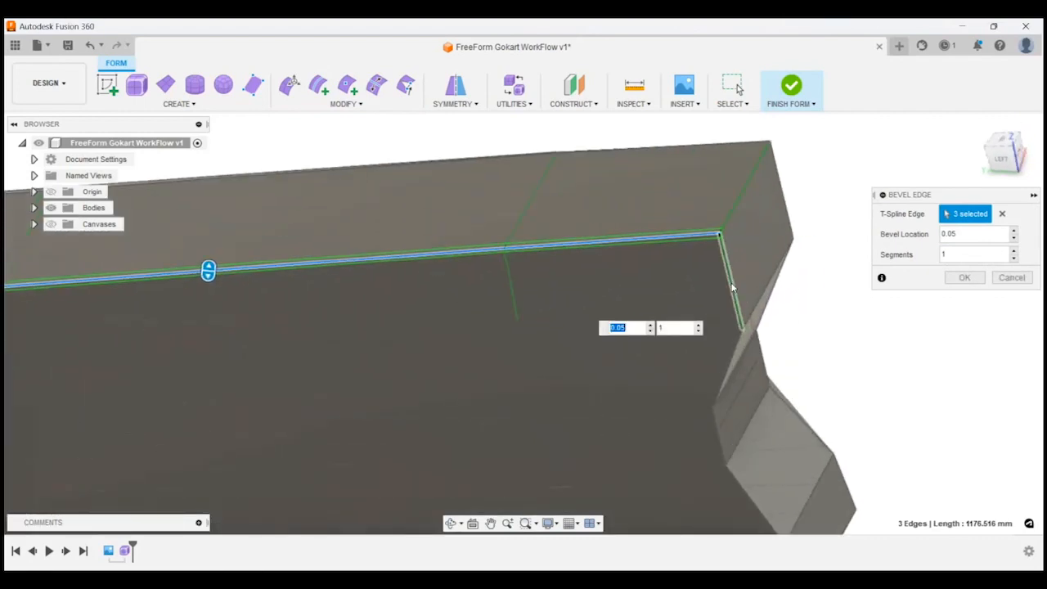
# Step: Add the back face's six edges down the notched end to the bevel selection
pyautogui.click(732, 288)
pyautogui.click(727, 381)
pyautogui.click(717, 427)
pyautogui.click(722, 450)
pyautogui.scroll(-3, 572, 284)
pyautogui.scroll(2, 697, 390)
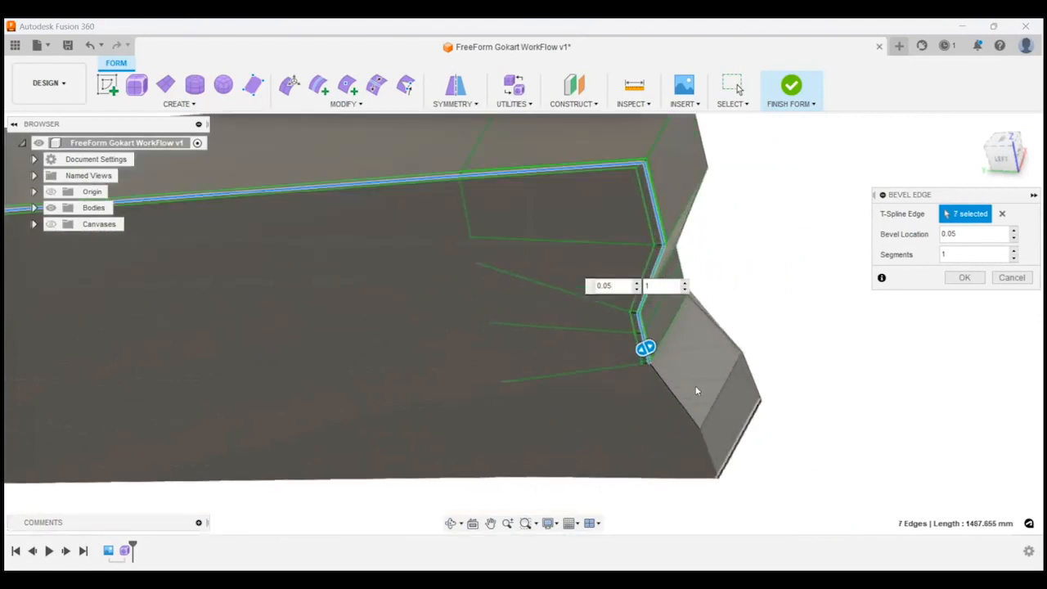
pyautogui.click(667, 391)
pyautogui.click(711, 456)
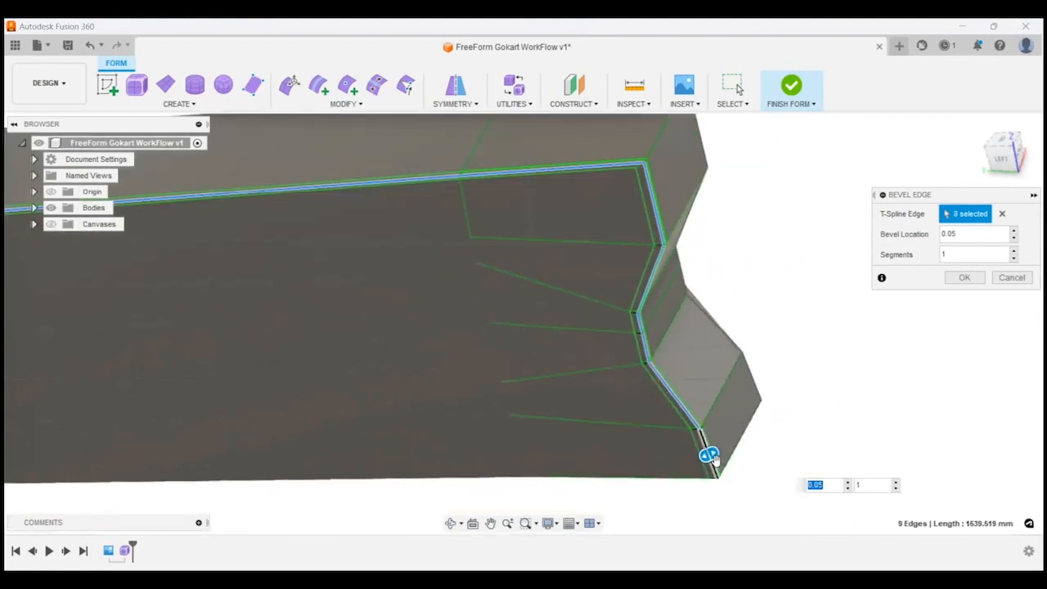
pyautogui.scroll(-3, 789, 482)
pyautogui.scroll(-1, 789, 482)
pyautogui.scroll(2, 228, 440)
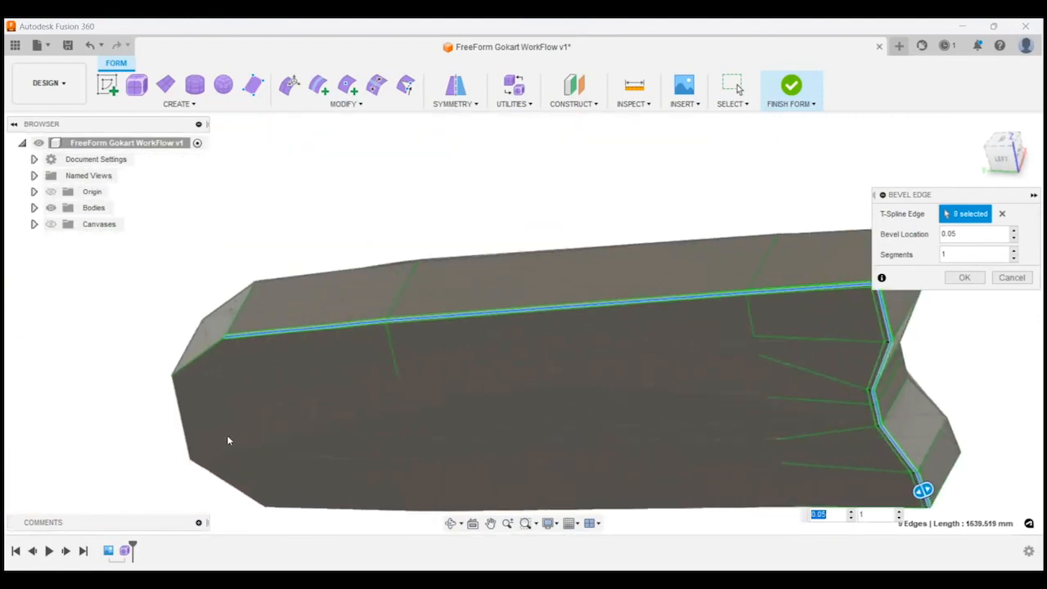
# Step: Add the remaining blunt-end and bottom edges of the back face, and bevel the full outline at location 0.05 with one segment
pyautogui.click(179, 420)
pyautogui.scroll(-2, 416, 406)
pyautogui.scroll(2, 413, 475)
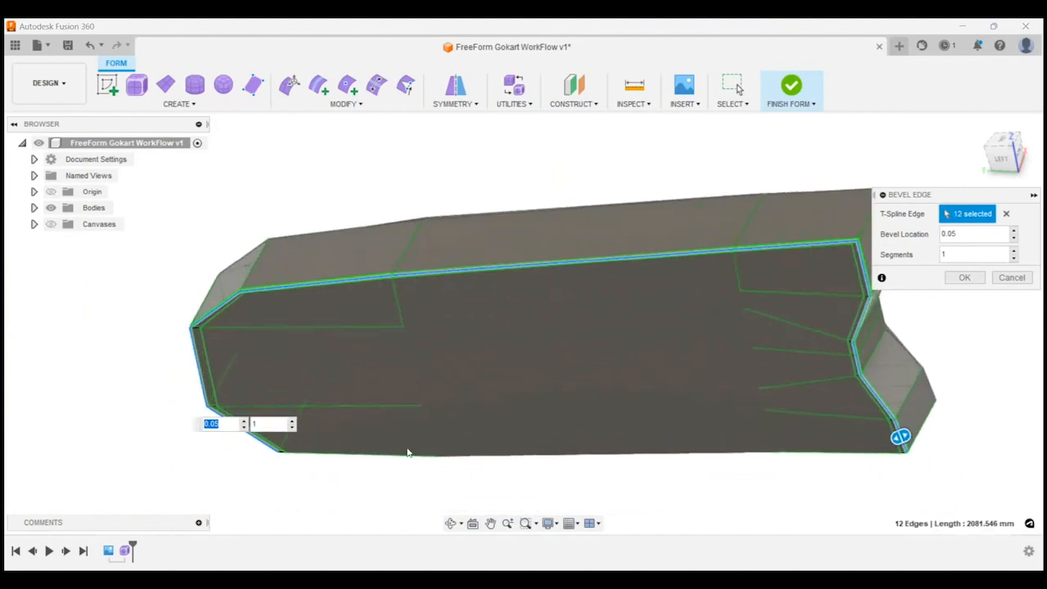
pyautogui.click(500, 455)
pyautogui.keyDown('shift'); pyautogui.moveTo(781, 494); pyautogui.dragTo(630, 453, button='middle'); pyautogui.keyUp('shift')
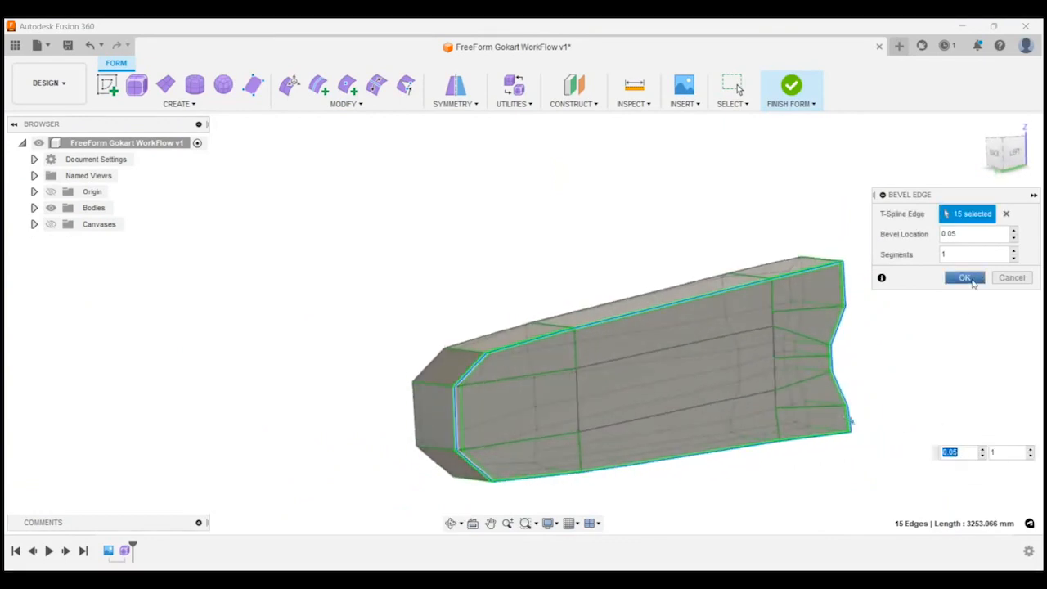
pyautogui.click(965, 279)
# Step: In Edit Form, lower the upper inner junction vertex of the notch panels by about 55 mm in the left view
pyautogui.keyDown('shift'); pyautogui.moveTo(934, 314); pyautogui.dragTo(757, 331, button='middle'); pyautogui.keyUp('shift')
pyautogui.scroll(3, 621, 408)
pyautogui.keyDown('shift'); pyautogui.moveTo(656, 402); pyautogui.dragTo(719, 337, button='middle'); pyautogui.keyUp('shift')
pyautogui.scroll(-2, 719, 338)
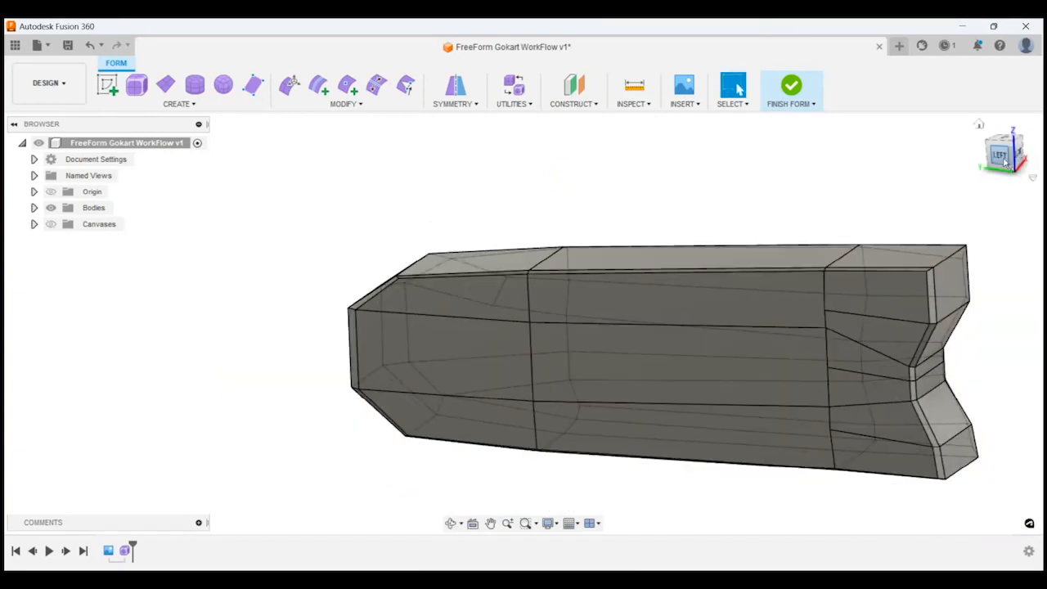
pyautogui.click(1005, 161)
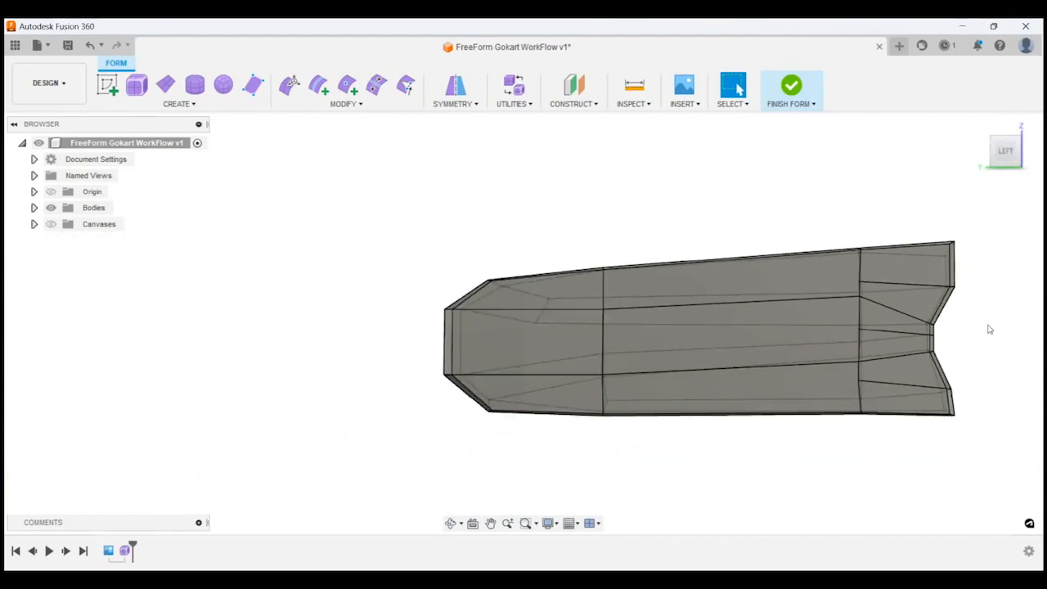
pyautogui.scroll(4, 988, 328)
pyautogui.click(291, 84)
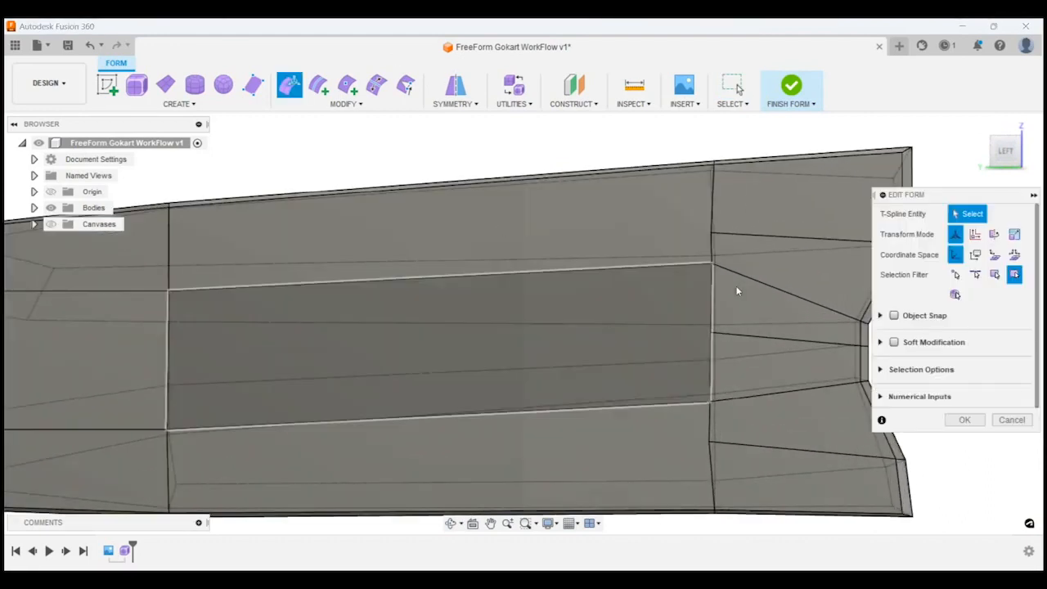
pyautogui.scroll(-3, 736, 290)
pyautogui.scroll(4, 586, 225)
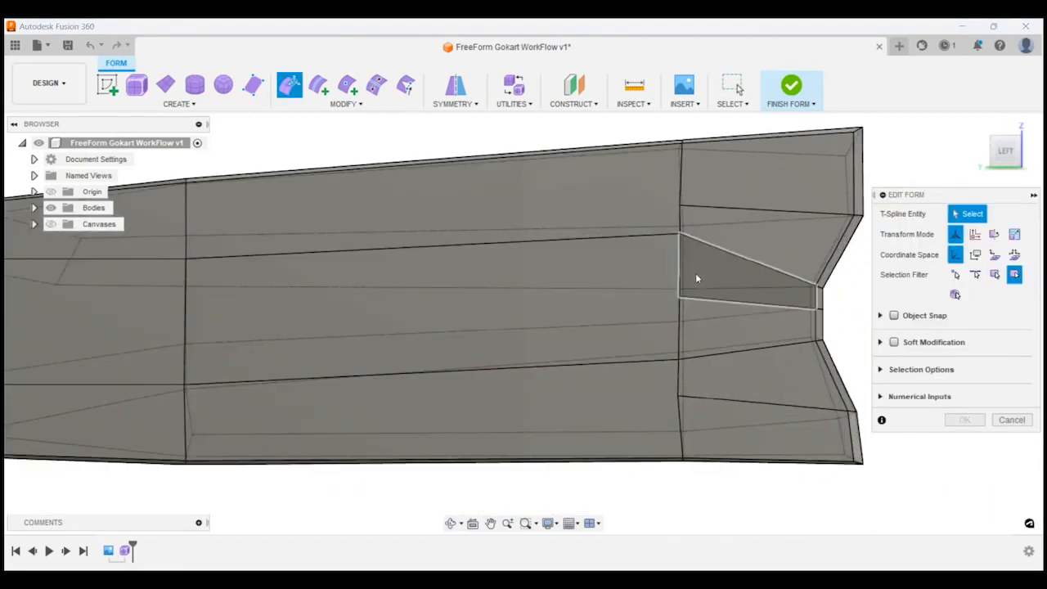
pyautogui.click(680, 234)
pyautogui.moveTo(679, 194); pyautogui.dragTo(680, 239)
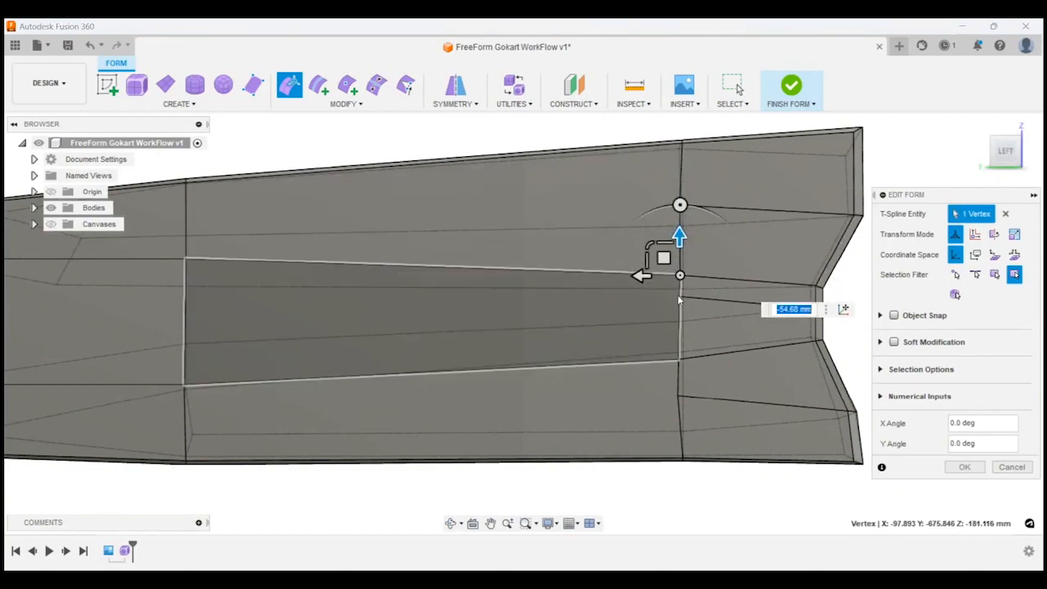
# Step: Lower the middle vertex on the same inner edge line so its edge runs more level to the notch
pyautogui.click(677, 296)
pyautogui.click(679, 296)
pyautogui.moveTo(679, 257); pyautogui.dragTo(692, 303)
# Step: Raise the next vertex below on that edge line by about 9 mm, and undo the last two-axis vertex move
pyautogui.click(678, 359)
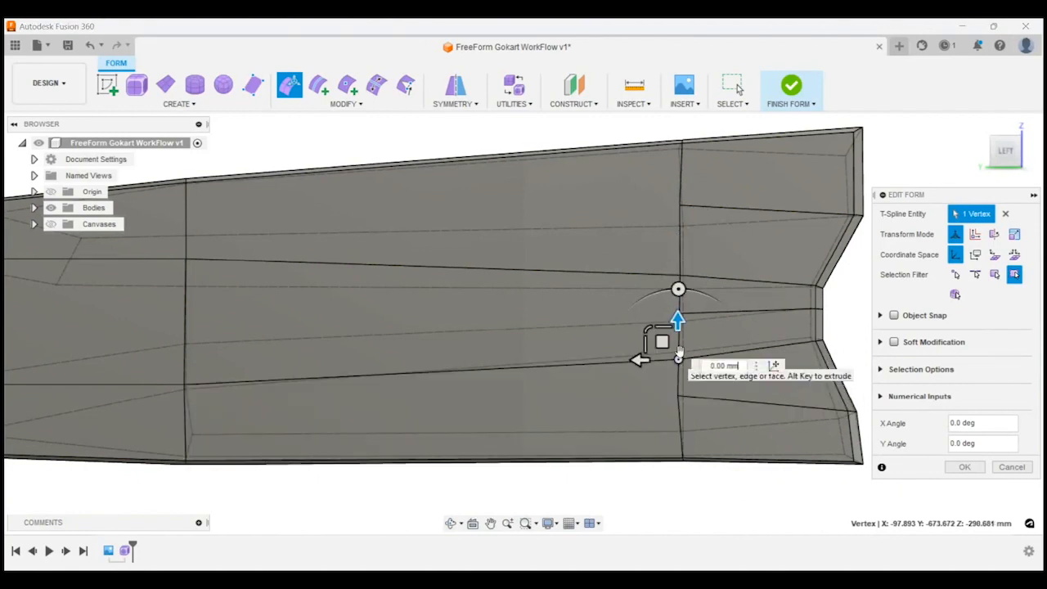
pyautogui.moveTo(679, 352); pyautogui.dragTo(670, 387)
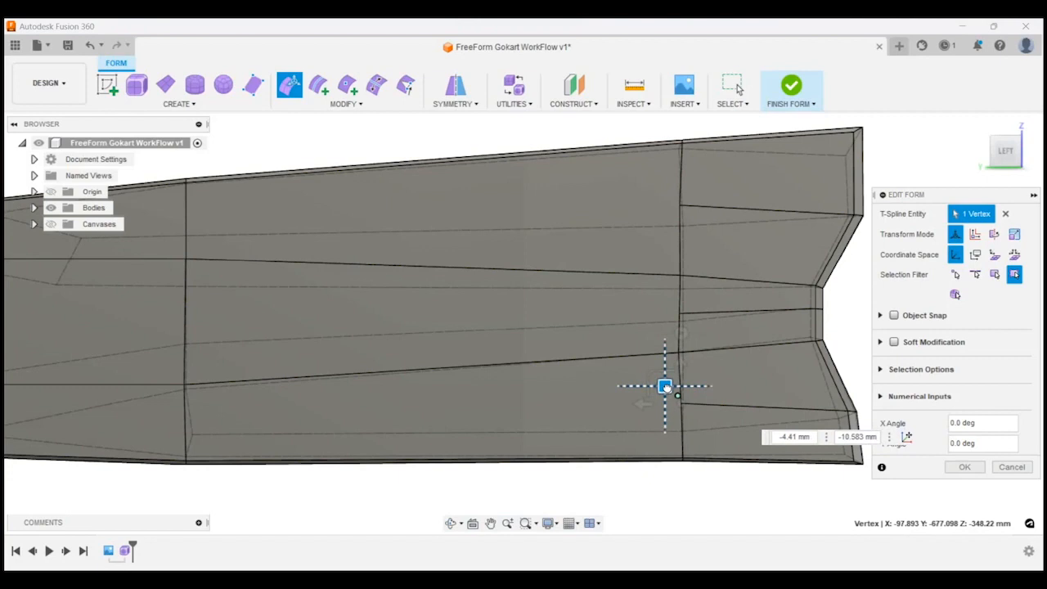
pyautogui.hotkey('ctrl', 'z')
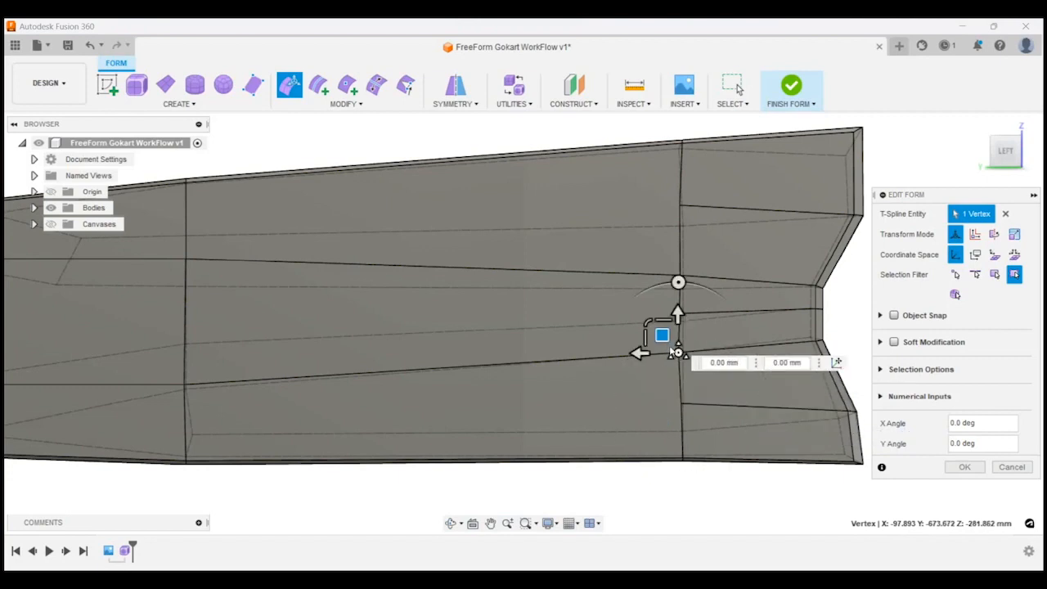
# Step: Nudge the lower junction vertex on the inner edge line slightly within the left view plane to even out its edge
pyautogui.moveTo(662, 336); pyautogui.dragTo(665, 336)
pyautogui.scroll(-3, 647, 276)
pyautogui.click(837, 286)
pyautogui.keyDown('shift'); pyautogui.moveTo(836, 286); pyautogui.dragTo(820, 292, button='middle'); pyautogui.keyUp('shift')
pyautogui.scroll(2, 728, 273)
pyautogui.click(999, 154)
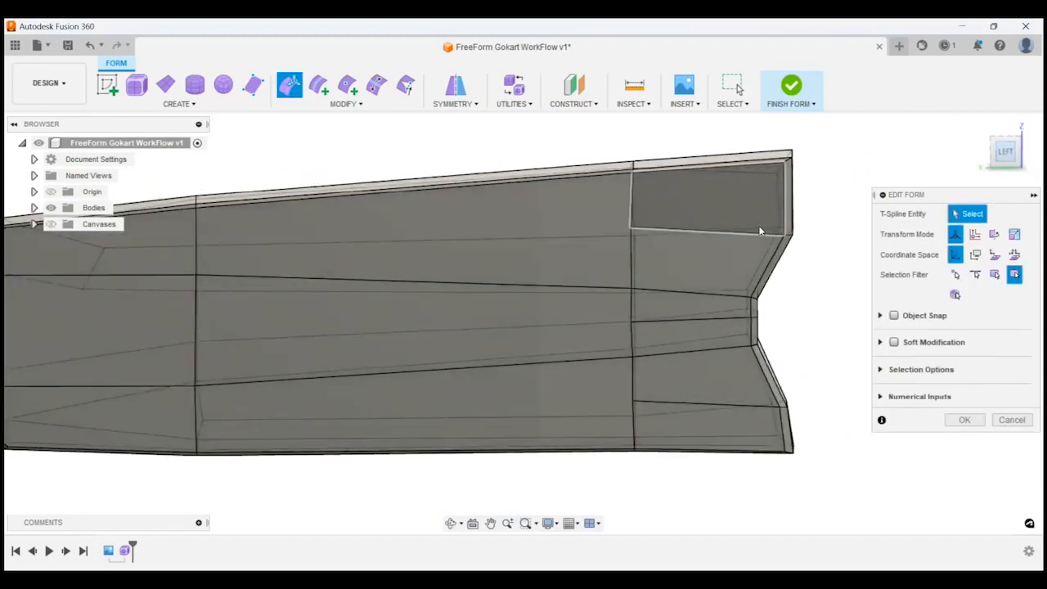
# Step: With Insert Point in Simple mode, extend the three notch edges across the long middle back panels to the next cross edge
pyautogui.scroll(-2, 758, 241)
pyautogui.click(348, 85)
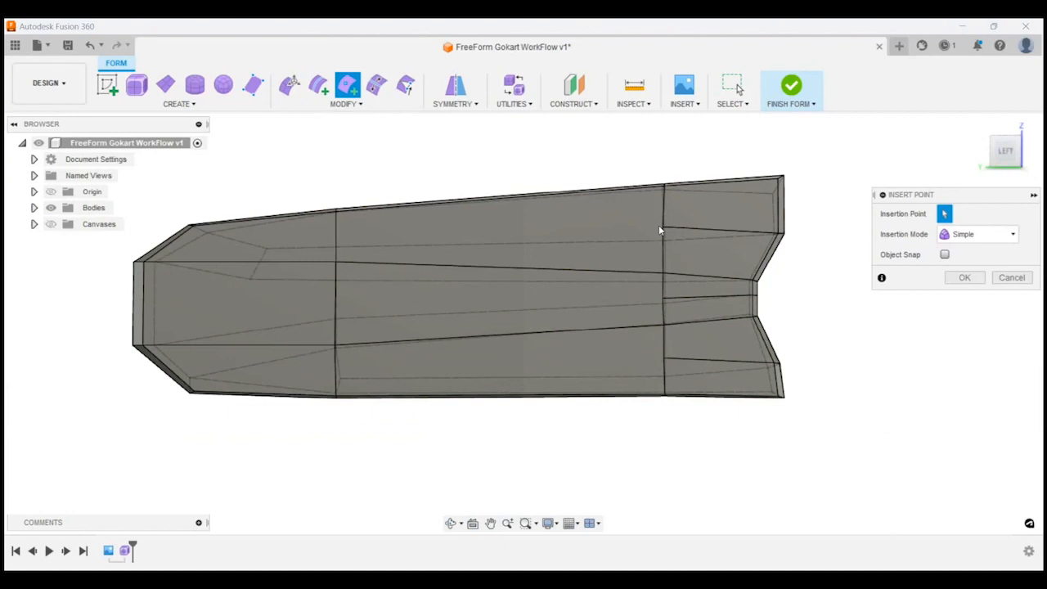
pyautogui.click(336, 235)
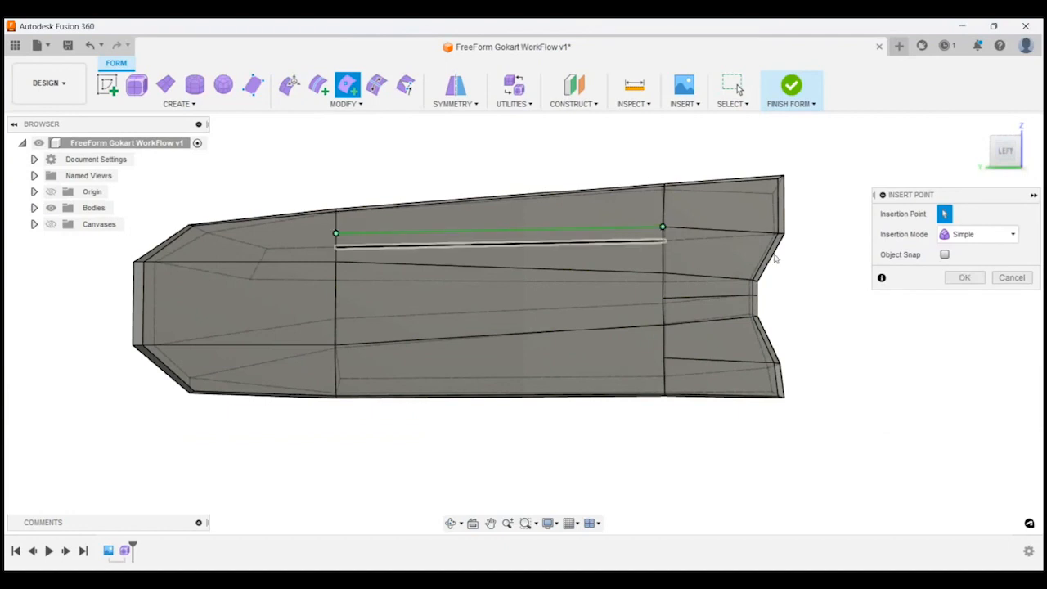
pyautogui.click(966, 278)
pyautogui.scroll(3, 423, 315)
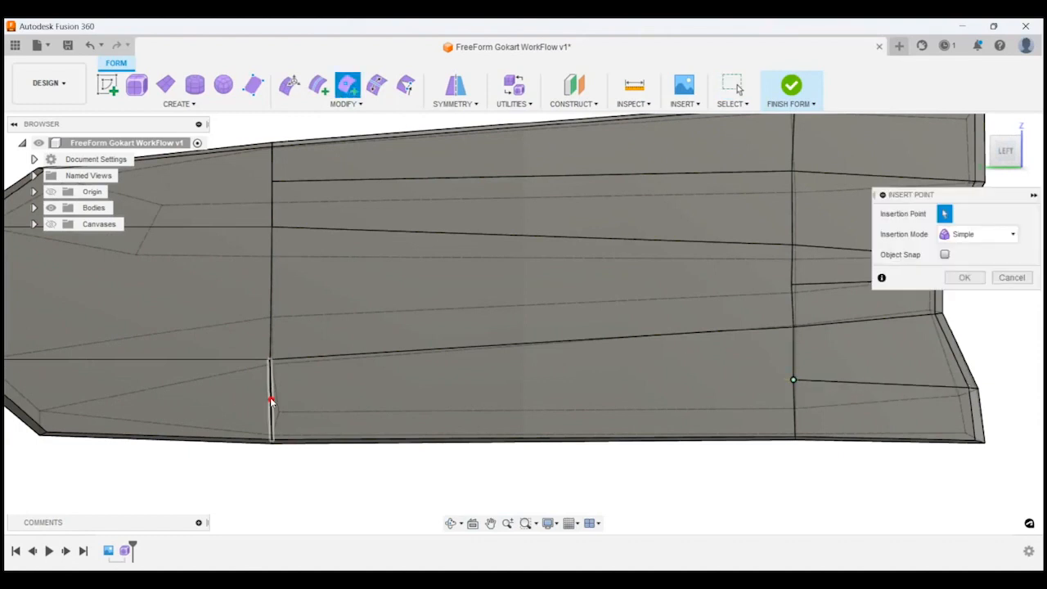
pyautogui.click(943, 278)
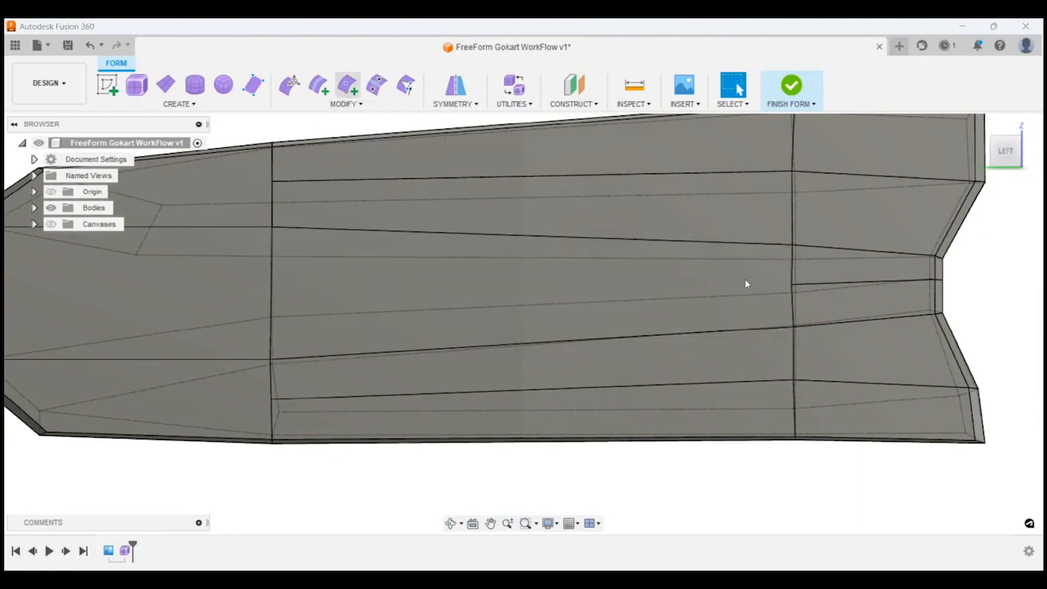
pyautogui.click(792, 284)
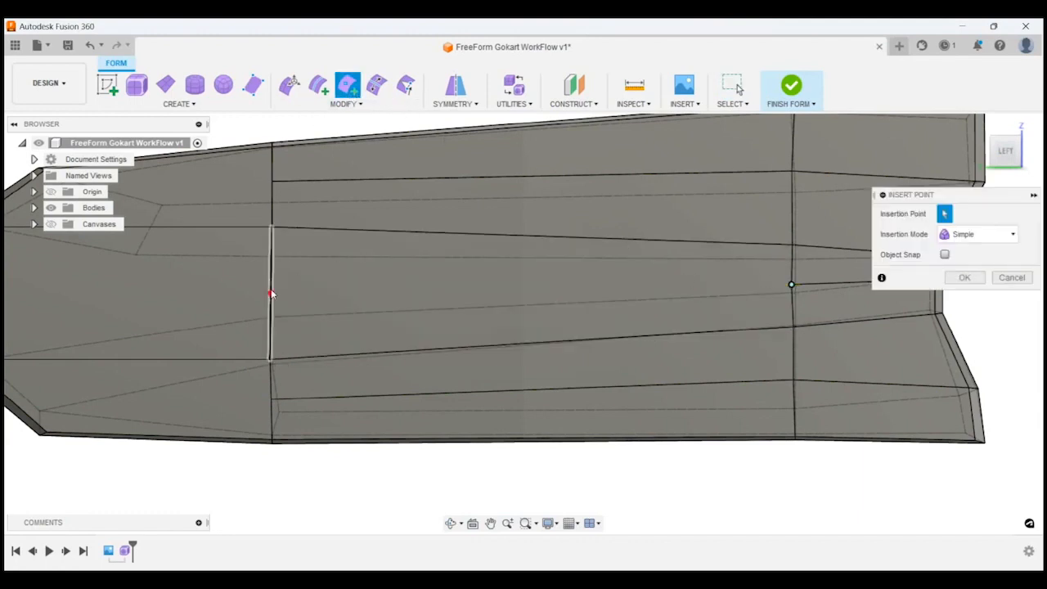
pyautogui.click(964, 279)
# Step: Examine the edge lines on the flat back, outer side and notch end of the body from several angles
pyautogui.scroll(-5, 575, 365)
pyautogui.moveTo(956, 374)
pyautogui.keyDown('shift'); pyautogui.mouseDown(button='middle')
pyautogui.moveTo(927, 348)
pyautogui.moveTo(961, 354)
pyautogui.moveTo(973, 369)
pyautogui.mouseUp(button='middle'); pyautogui.keyUp('shift')
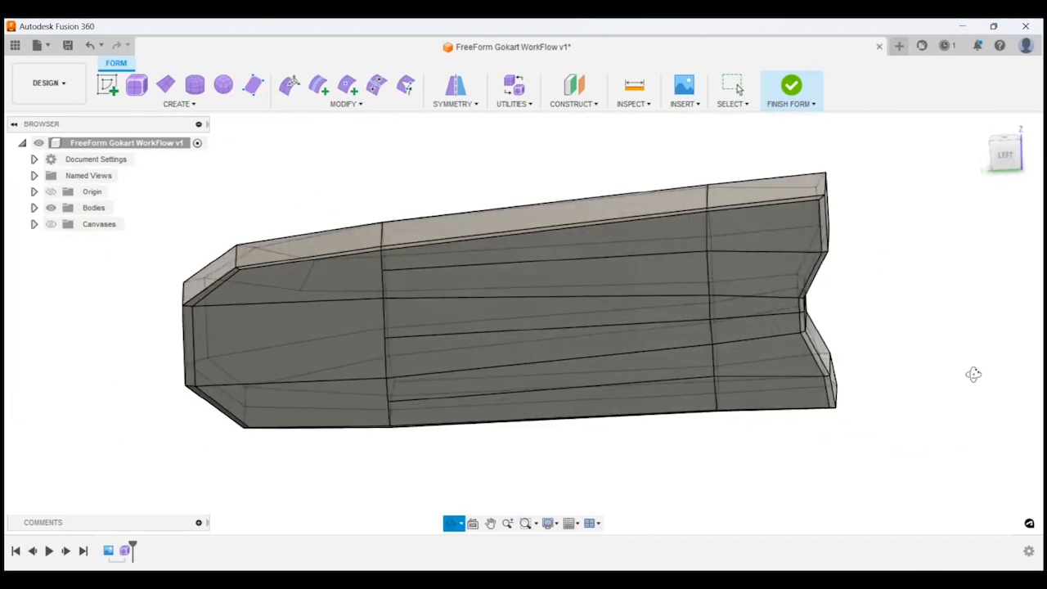
pyautogui.keyDown('shift'); pyautogui.moveTo(458, 499); pyautogui.dragTo(594, 479, button='middle'); pyautogui.keyUp('shift')
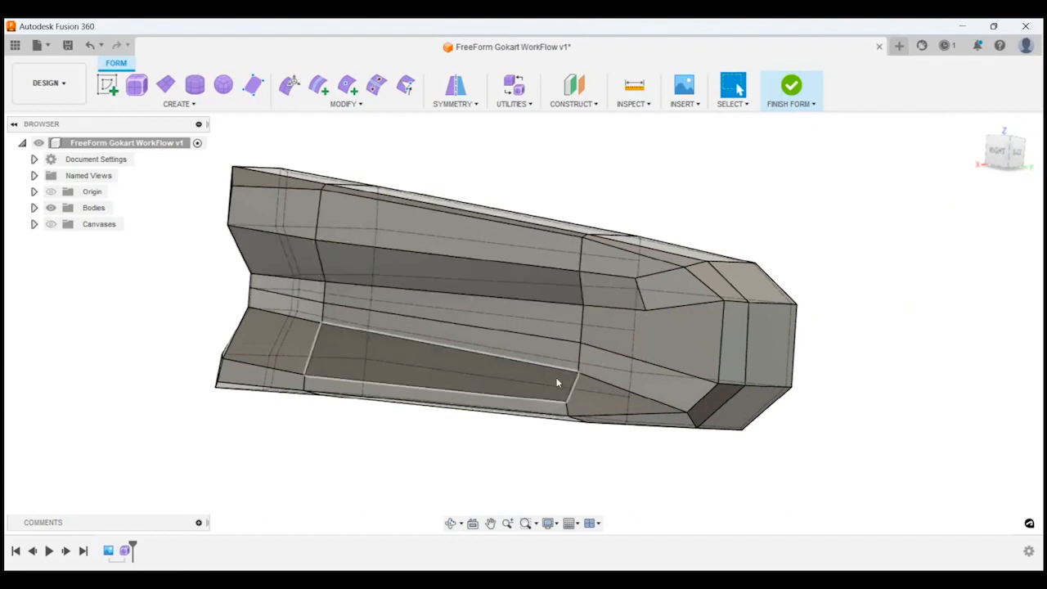
pyautogui.keyDown('shift'); pyautogui.moveTo(836, 439); pyautogui.dragTo(676, 434, button='middle'); pyautogui.keyUp('shift')
pyautogui.keyDown('shift'); pyautogui.moveTo(214, 343); pyautogui.dragTo(323, 349, button='middle'); pyautogui.keyUp('shift')
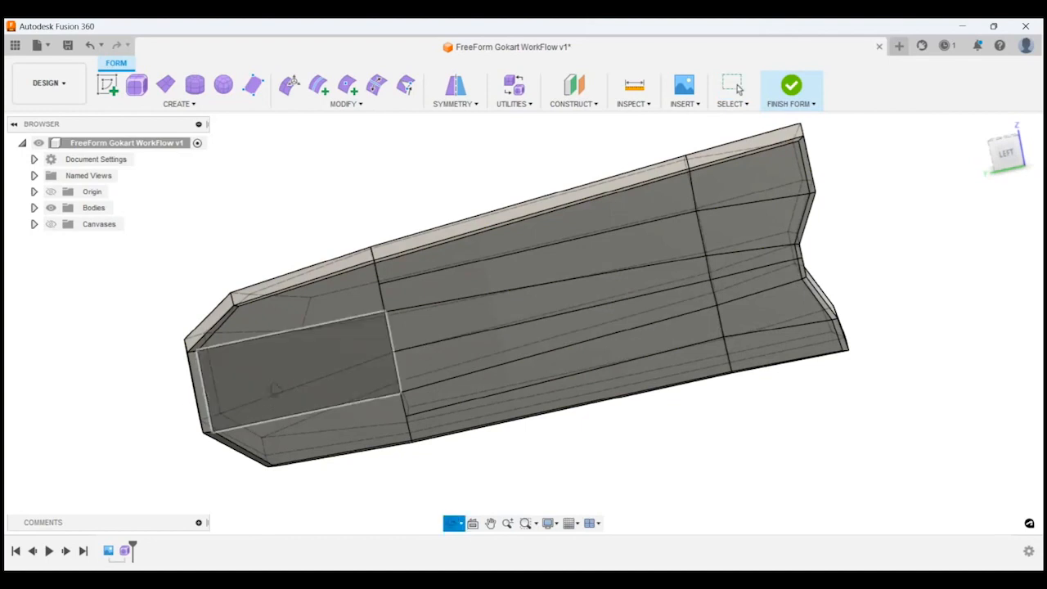
pyautogui.keyDown('shift'); pyautogui.moveTo(478, 376); pyautogui.dragTo(671, 210, button='middle'); pyautogui.keyUp('shift')
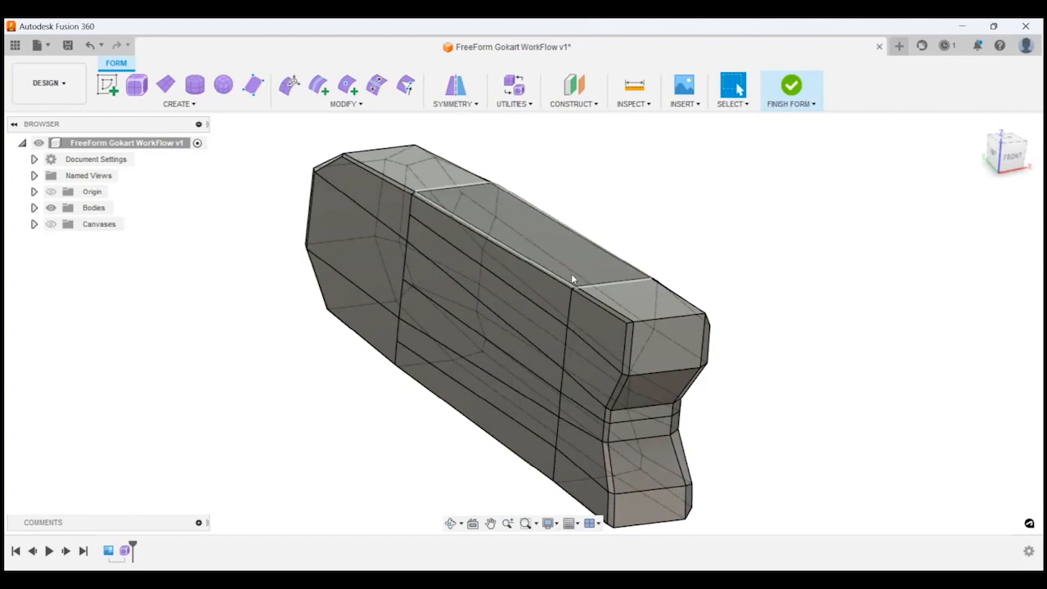
pyautogui.keyDown('shift'); pyautogui.moveTo(627, 253); pyautogui.dragTo(681, 235, button='middle'); pyautogui.keyUp('shift')
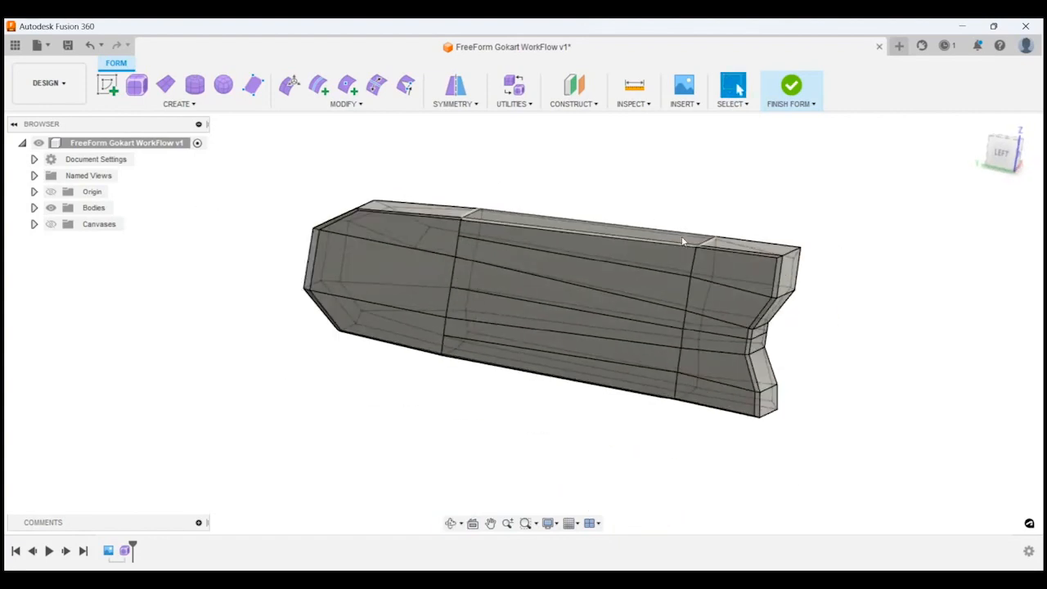
# Step: Try to apply Make Uniform to the T-spline body with Convert T-Points off
pyautogui.click(524, 105)
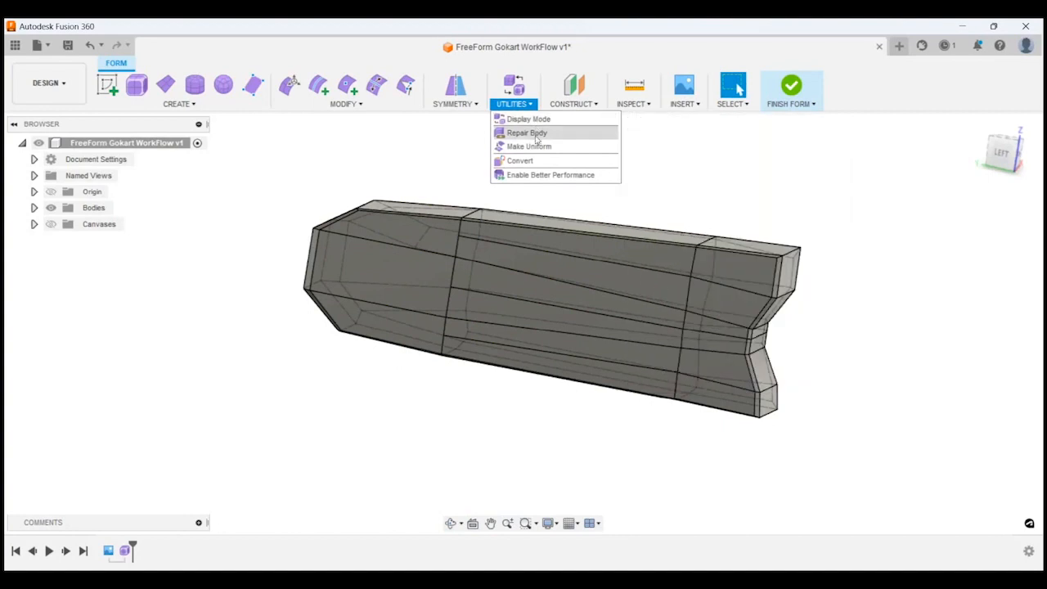
pyautogui.click(528, 147)
pyautogui.click(638, 310)
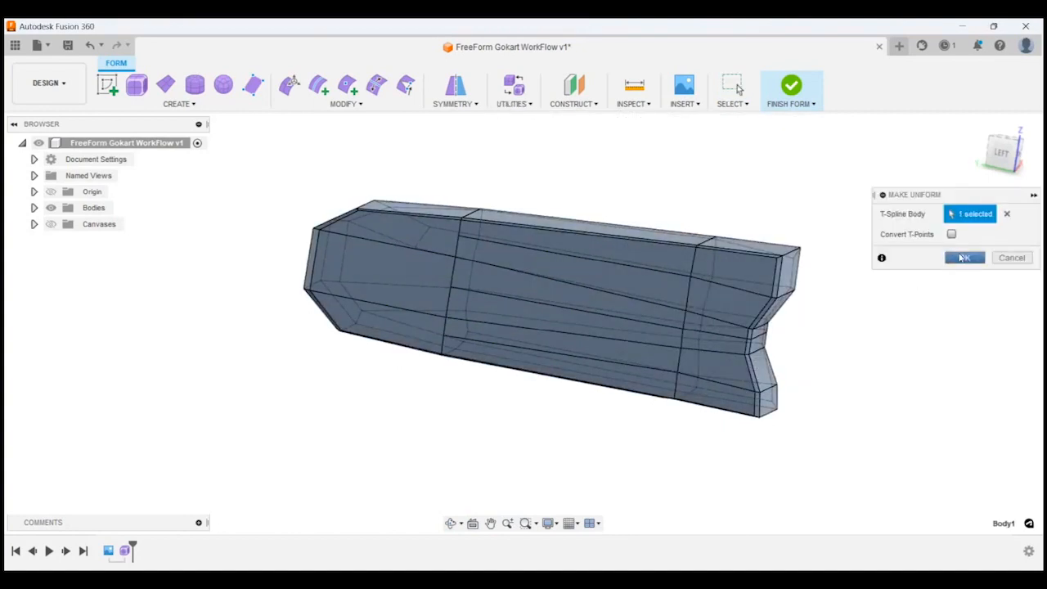
pyautogui.click(963, 258)
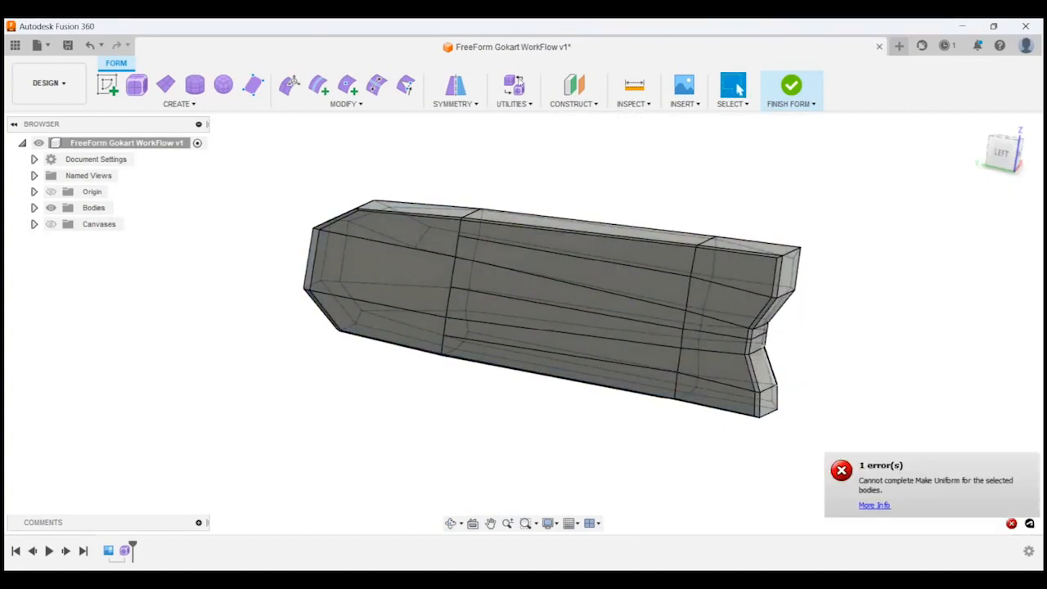
# Step: Run AutoRepair on the T-spline body with Repair Body and accept the repair
pyautogui.click(514, 100)
pyautogui.click(526, 131)
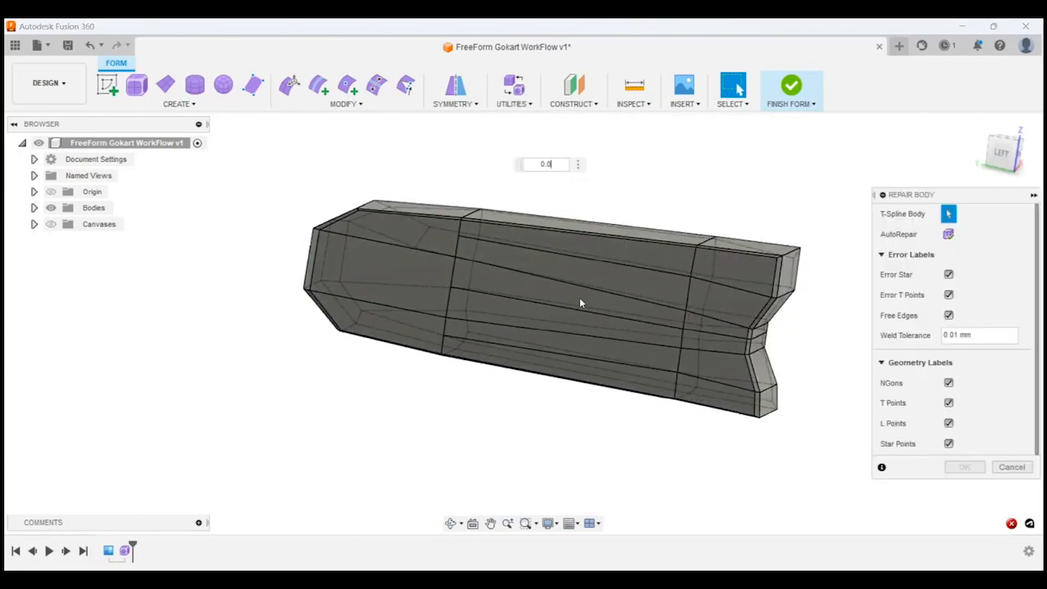
pyautogui.click(579, 302)
pyautogui.scroll(3, 502, 335)
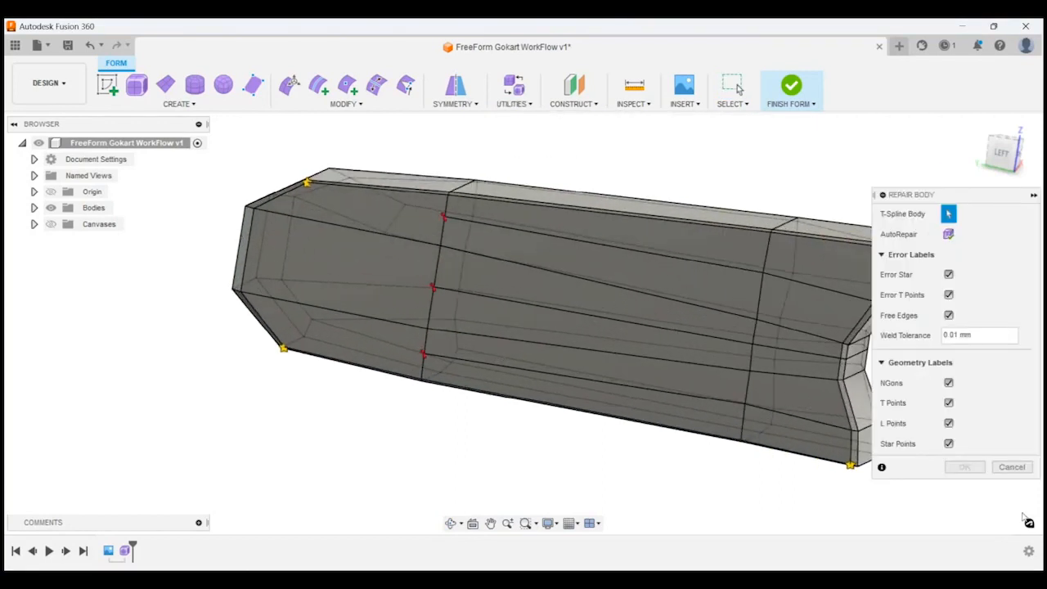
pyautogui.click(948, 234)
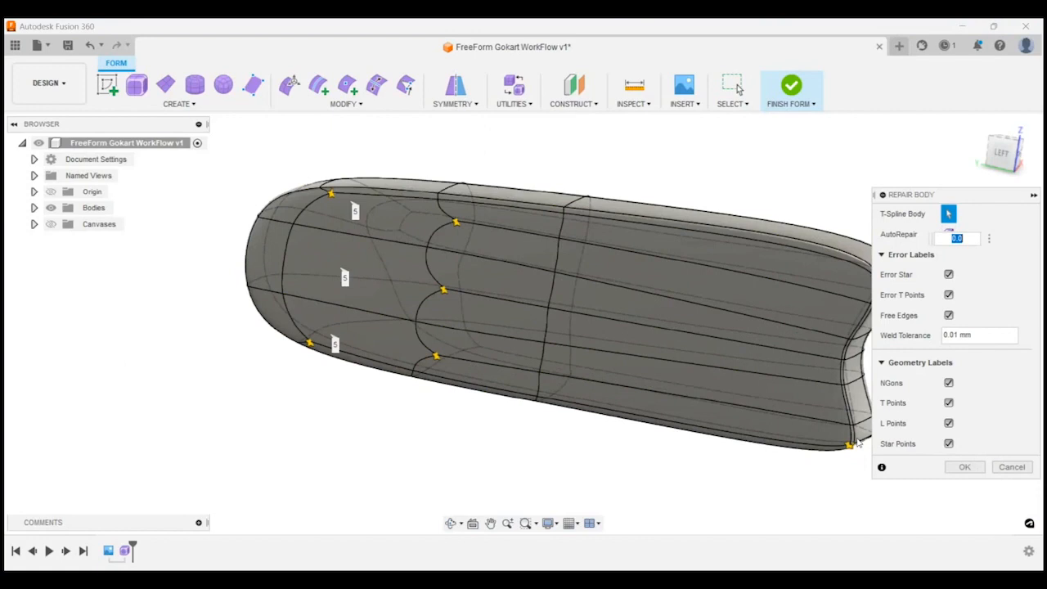
pyautogui.click(966, 467)
# Step: Switch the body from box display to smooth display and finish the form
pyautogui.keyDown('shift'); pyautogui.moveTo(630, 433); pyautogui.dragTo(853, 465, button='middle'); pyautogui.keyUp('shift')
pyautogui.hotkey('alt', '1')
pyautogui.hotkey('alt', '3')
pyautogui.keyDown('shift'); pyautogui.moveTo(825, 447); pyautogui.dragTo(571, 301, button='middle'); pyautogui.keyUp('shift')
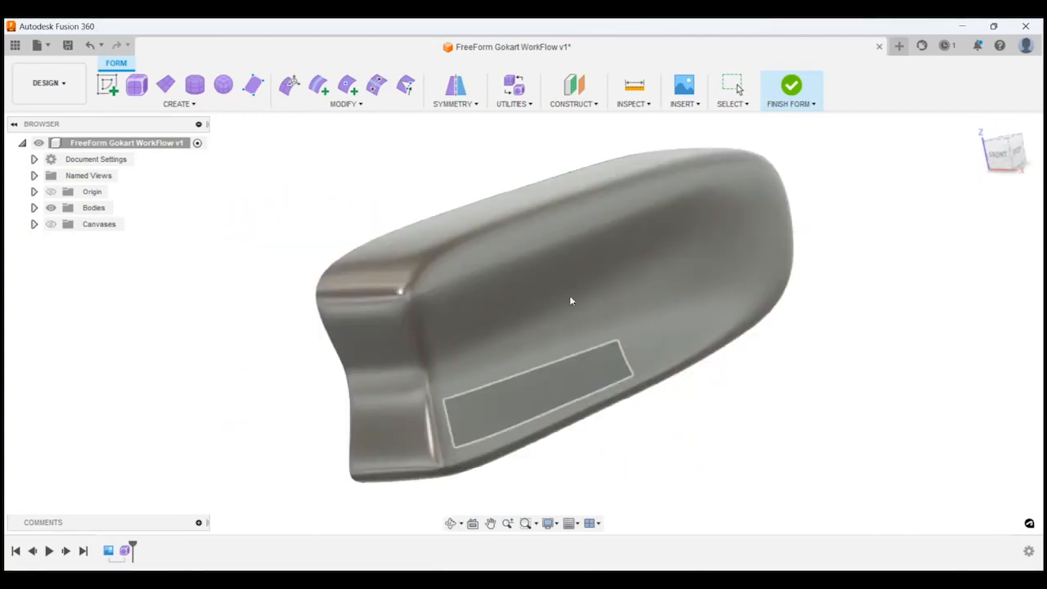
pyautogui.click(792, 86)
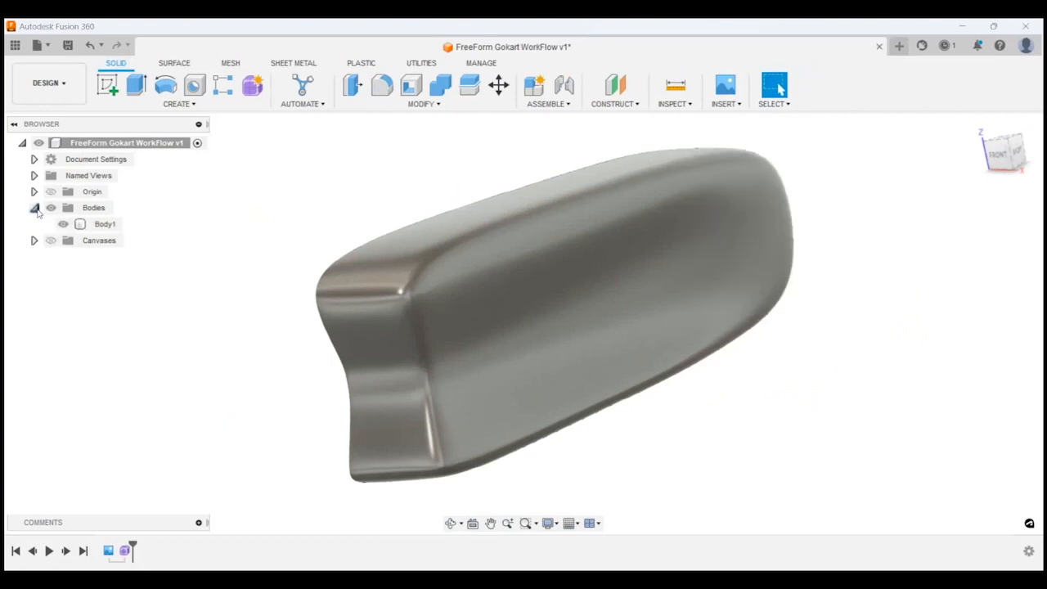
# Step: Create a component from Body1 and rename it SidePod
pyautogui.rightClick(105, 223)
pyautogui.click(164, 266)
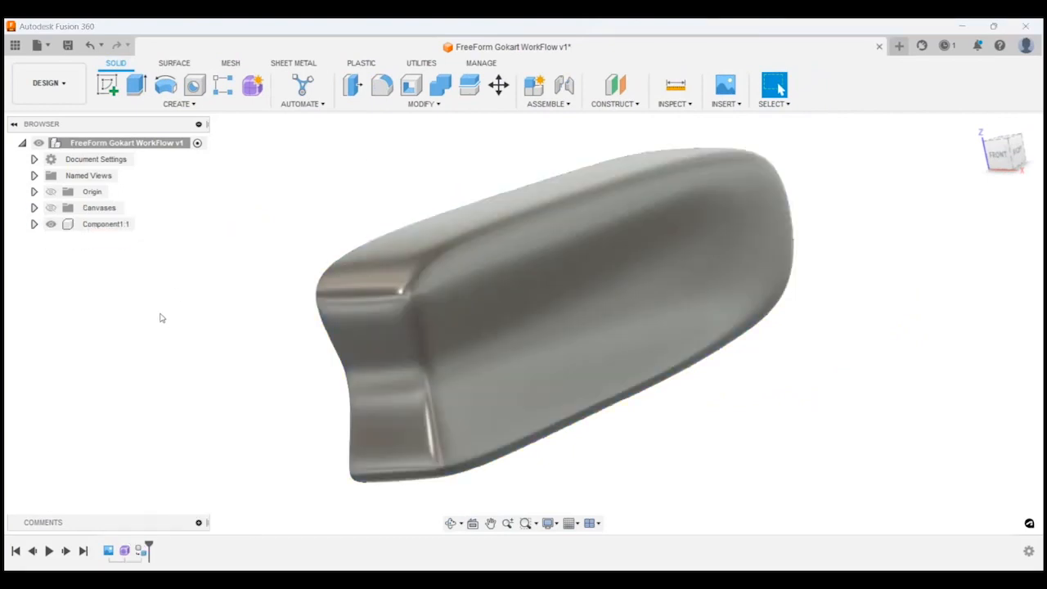
pyautogui.click(105, 226)
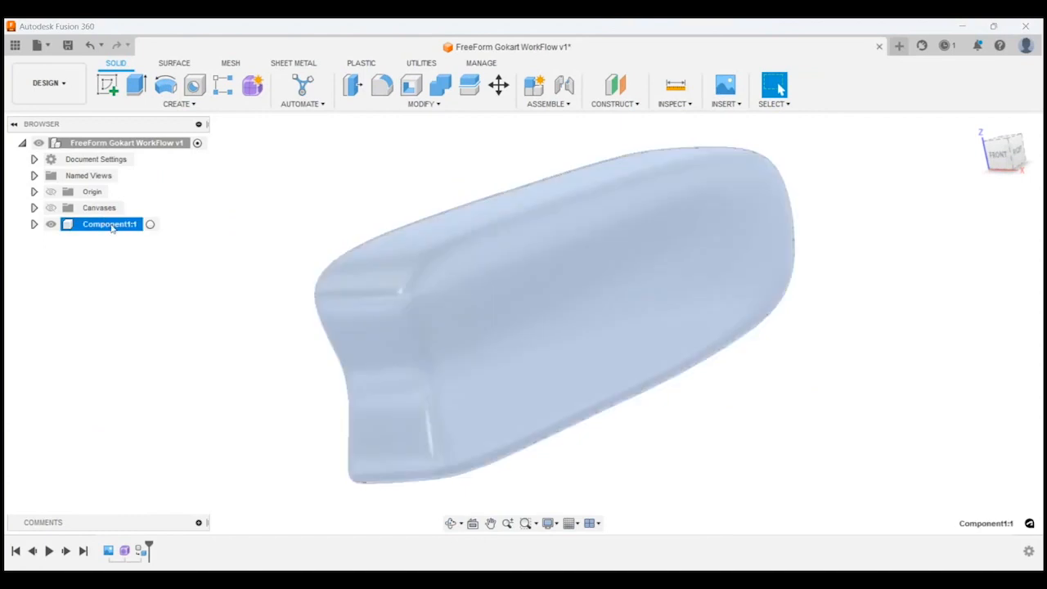
pyautogui.doubleClick(110, 225)
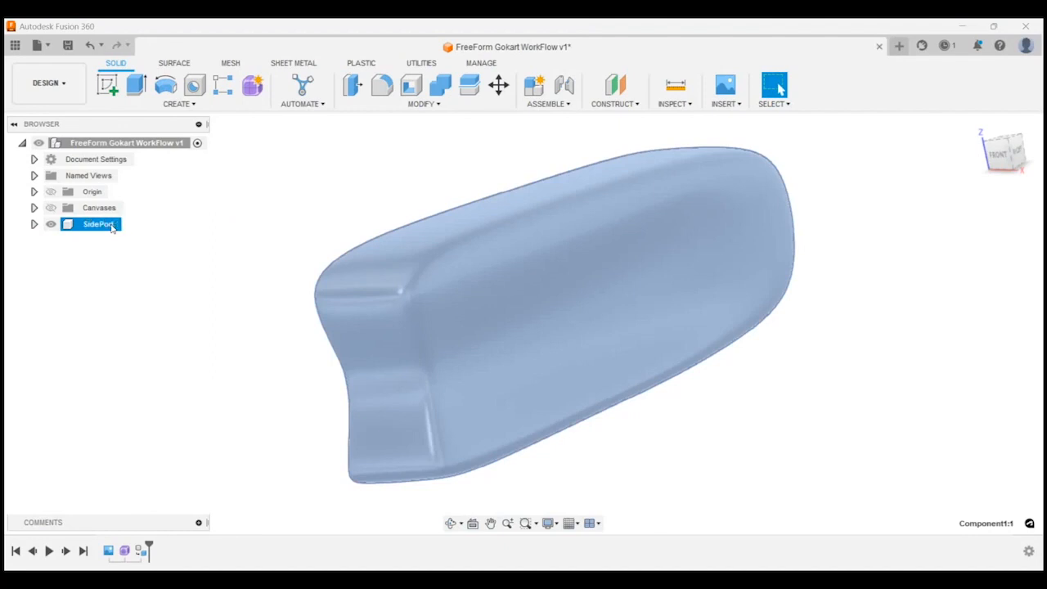
pyautogui.click(161, 321)
# Step: Examine the finished SidePod's outer surfaces, notch end and flat back from several angles for smooth flow
pyautogui.keyDown('shift'); pyautogui.moveTo(178, 301); pyautogui.dragTo(210, 297, button='middle'); pyautogui.keyUp('shift')
pyautogui.keyDown('shift'); pyautogui.moveTo(563, 209); pyautogui.dragTo(546, 333, button='middle'); pyautogui.keyUp('shift')
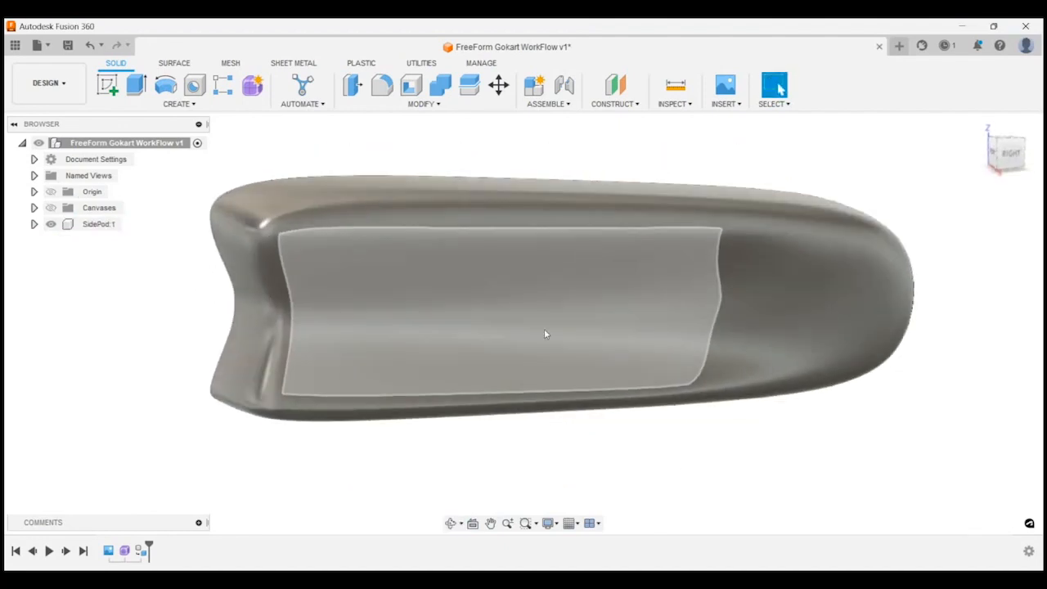
pyautogui.keyDown('shift'); pyautogui.moveTo(924, 252); pyautogui.dragTo(710, 277, button='middle'); pyautogui.keyUp('shift')
pyautogui.click(1008, 152)
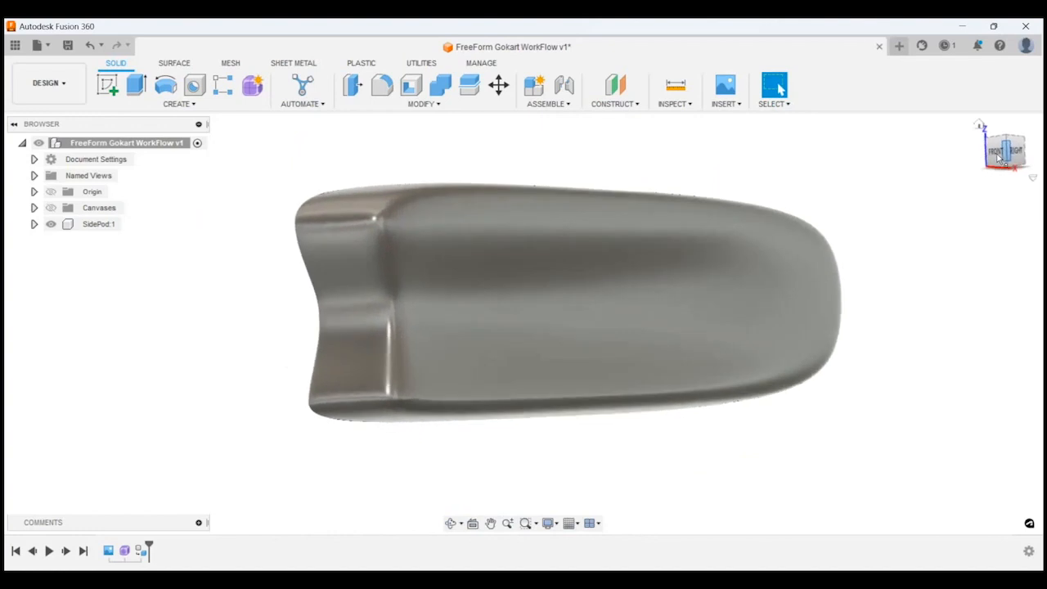
pyautogui.keyDown('shift'); pyautogui.moveTo(660, 343); pyautogui.dragTo(732, 324, button='middle'); pyautogui.keyUp('shift')
pyautogui.keyDown('shift'); pyautogui.moveTo(497, 353); pyautogui.dragTo(341, 360, button='middle'); pyautogui.keyUp('shift')
pyautogui.scroll(-2, 341, 360)
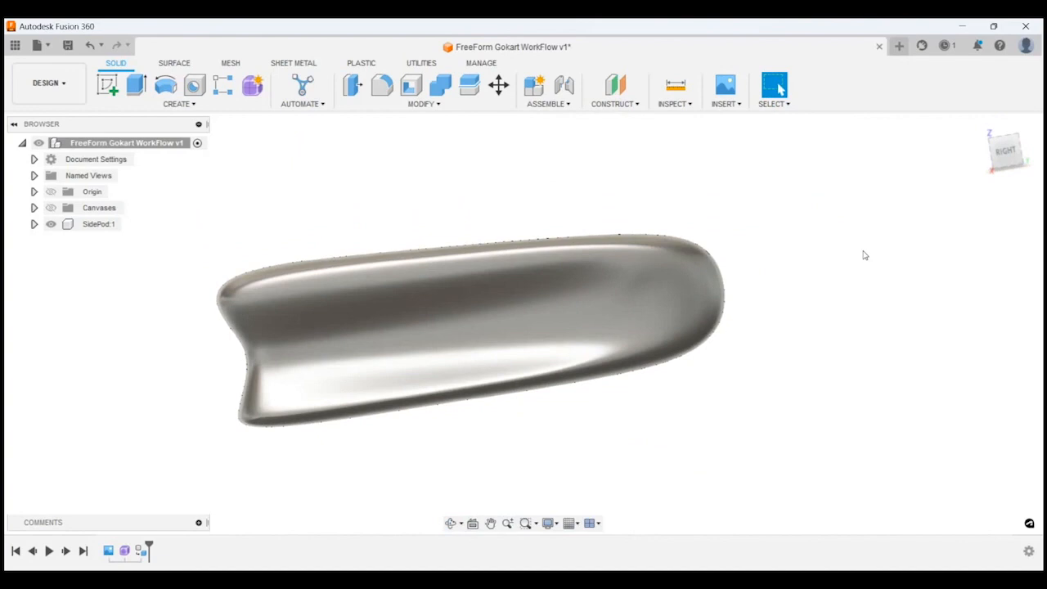
pyautogui.click(994, 162)
pyautogui.keyDown('shift'); pyautogui.moveTo(482, 357); pyautogui.dragTo(452, 349, button='middle'); pyautogui.keyUp('shift')
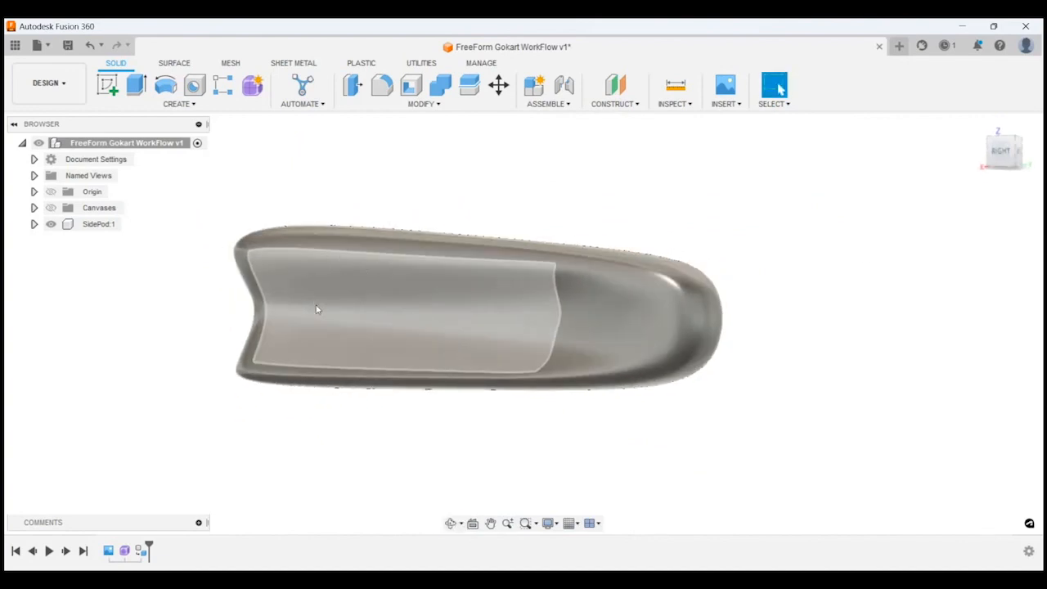
pyautogui.keyDown('shift'); pyautogui.moveTo(415, 334); pyautogui.dragTo(486, 423, button='middle'); pyautogui.keyUp('shift')
pyautogui.keyDown('shift'); pyautogui.moveTo(512, 326); pyautogui.dragTo(540, 316, button='middle'); pyautogui.keyUp('shift')
pyautogui.click(1006, 156)
pyautogui.scroll(3, 580, 311)
pyautogui.scroll(-2, 544, 316)
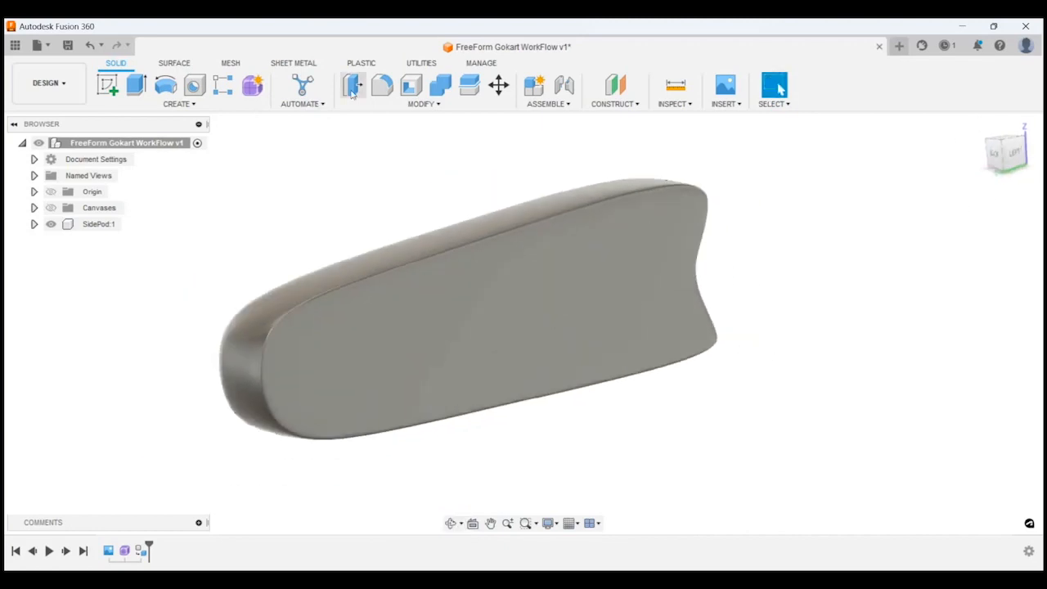
pyautogui.click(107, 85)
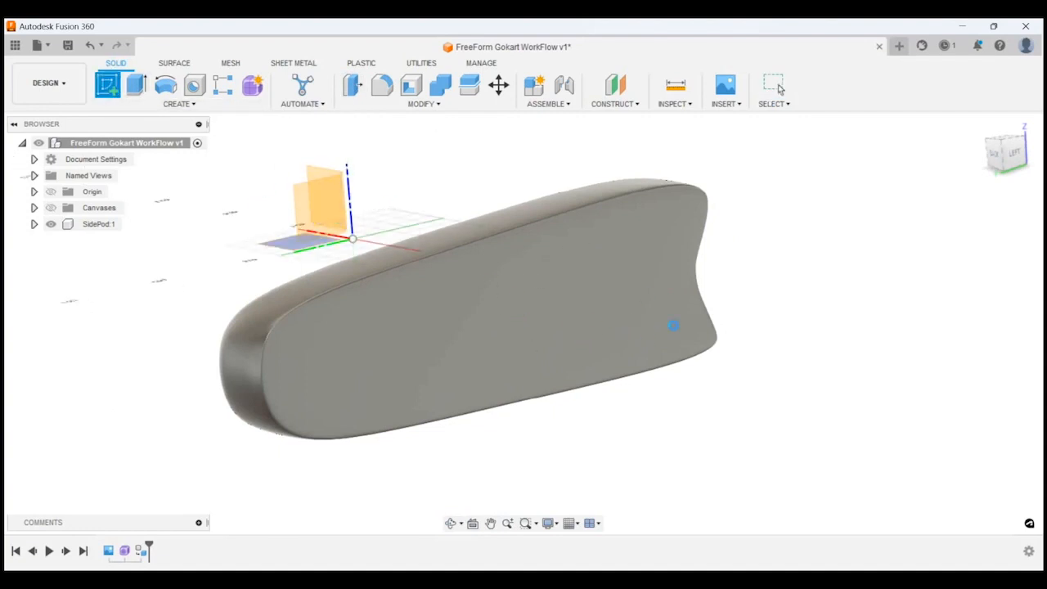
pyautogui.press('Escape')
pyautogui.keyDown('shift'); pyautogui.moveTo(521, 312); pyautogui.dragTo(595, 322, button='middle'); pyautogui.keyUp('shift')
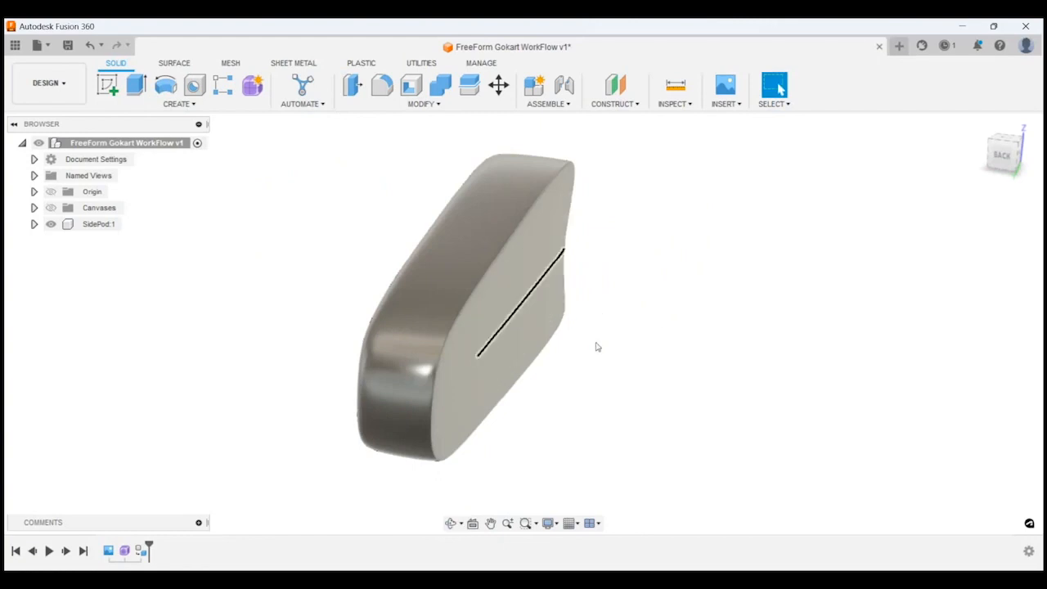
pyautogui.keyDown('shift'); pyautogui.moveTo(815, 253); pyautogui.dragTo(924, 215, button='middle'); pyautogui.keyUp('shift')
pyautogui.click(1008, 154)
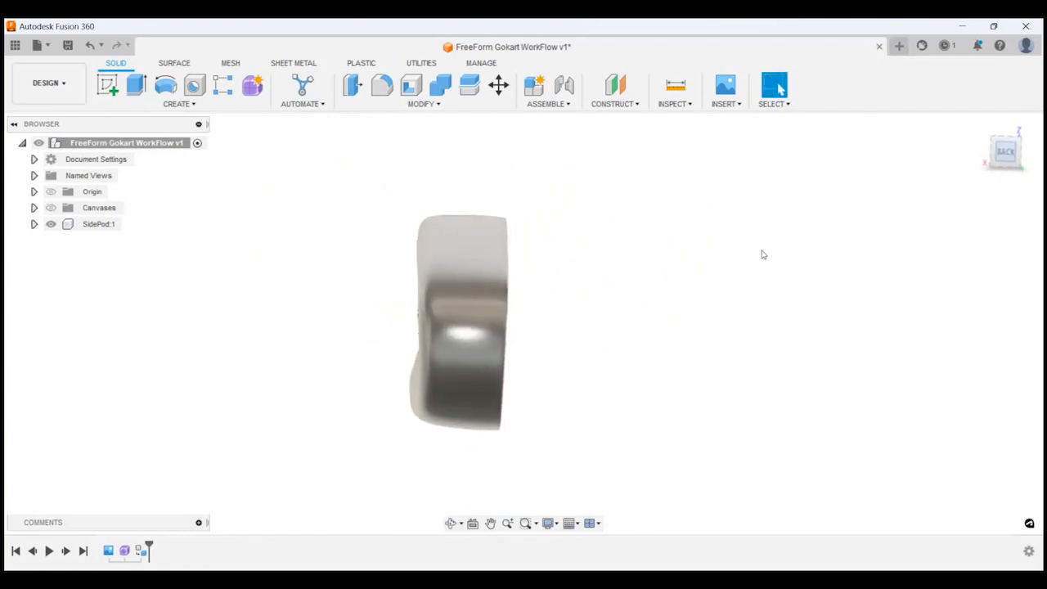
# Step: Try to offset the upper panel of the SidePod's flat back face outward
pyautogui.click(348, 77)
pyautogui.click(566, 331)
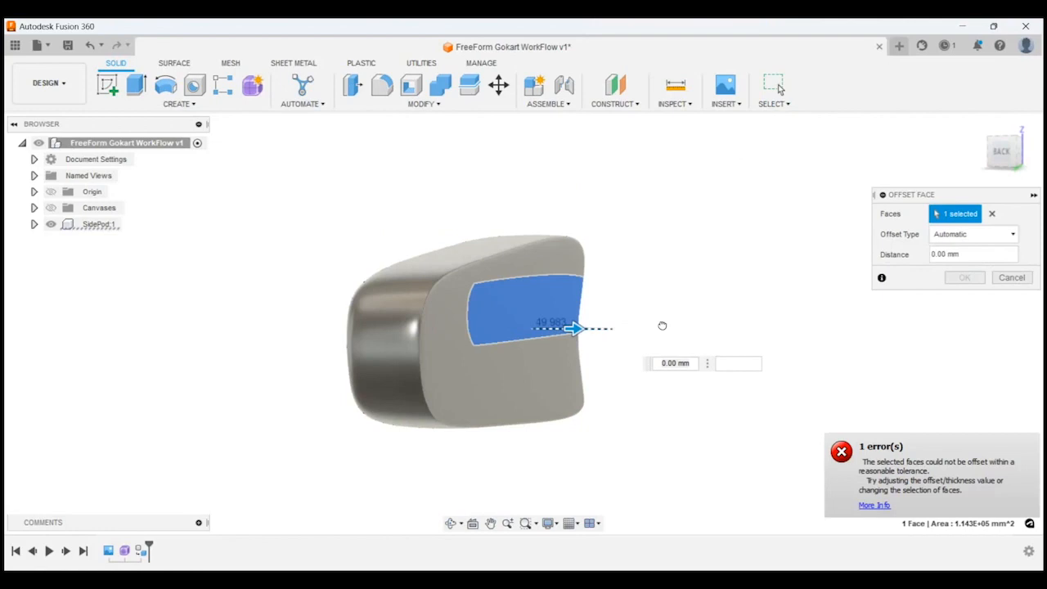
pyautogui.press('Escape')
pyautogui.keyDown('shift'); pyautogui.moveTo(659, 315); pyautogui.dragTo(507, 327, button='middle'); pyautogui.keyUp('shift')
pyautogui.keyDown('shift'); pyautogui.moveTo(674, 335); pyautogui.dragTo(420, 340, button='middle'); pyautogui.keyUp('shift')
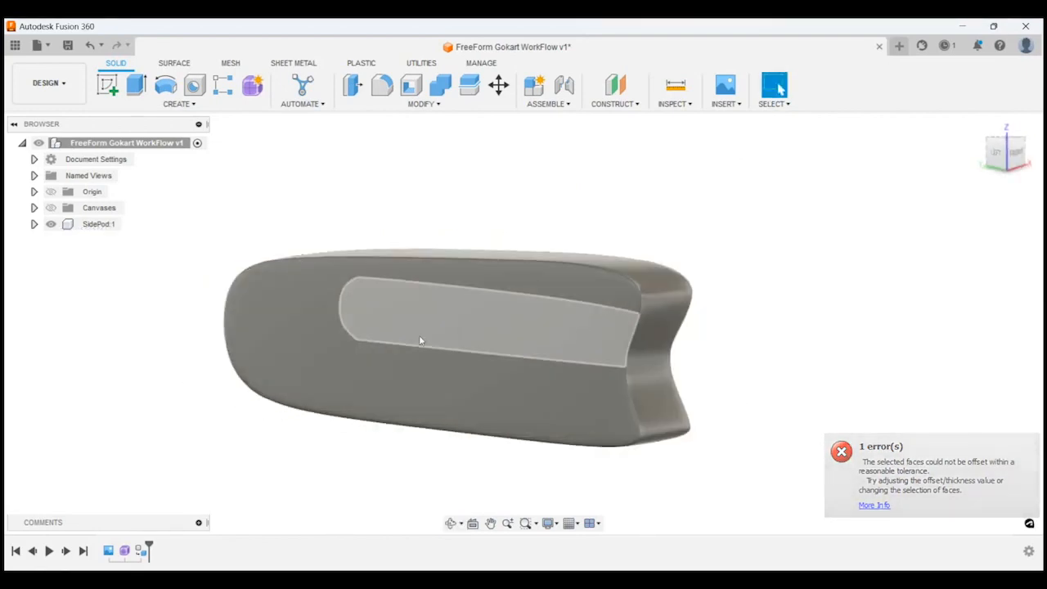
pyautogui.click(412, 85)
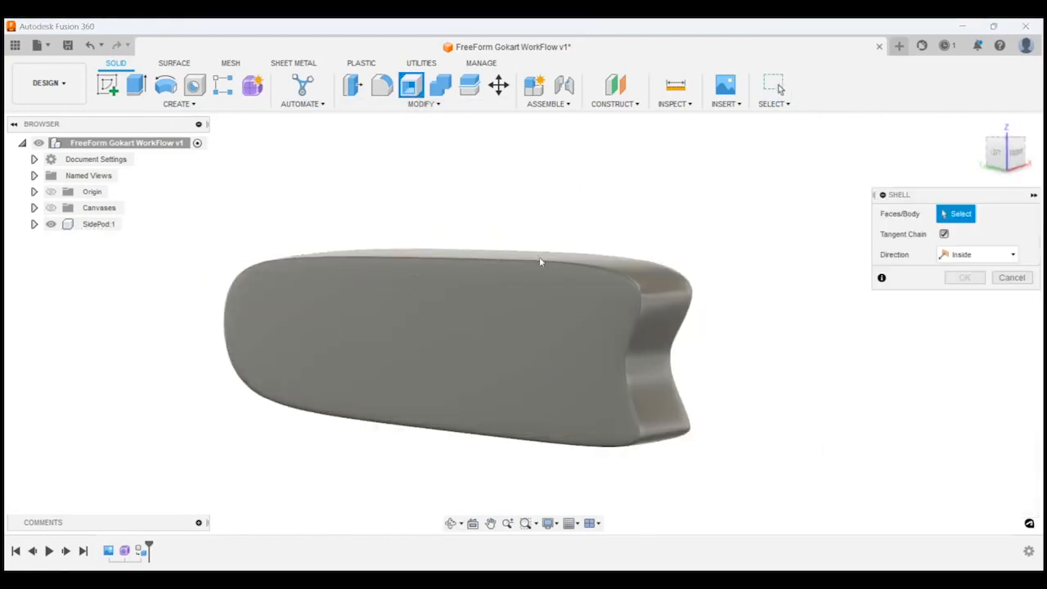
pyautogui.keyDown('shift'); pyautogui.moveTo(754, 245); pyautogui.dragTo(496, 308, button='middle'); pyautogui.keyUp('shift')
pyautogui.click(496, 308)
pyautogui.keyDown('shift'); pyautogui.moveTo(747, 245); pyautogui.dragTo(702, 278, button='middle'); pyautogui.keyUp('shift')
pyautogui.click(963, 256)
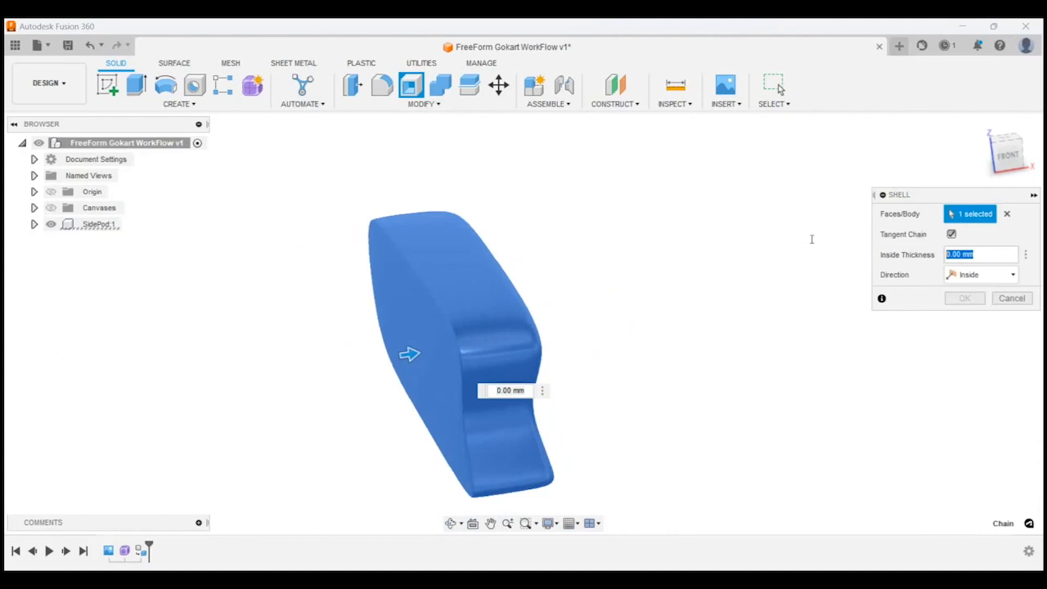
pyautogui.click(1012, 298)
pyautogui.keyDown('shift'); pyautogui.moveTo(633, 349); pyautogui.dragTo(460, 299, button='middle'); pyautogui.keyUp('shift')
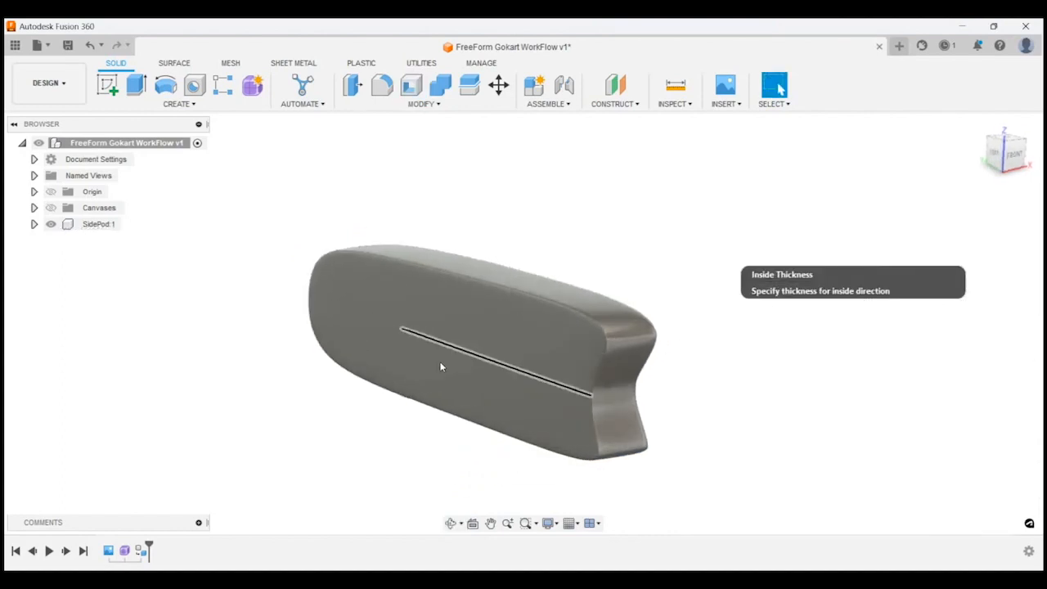
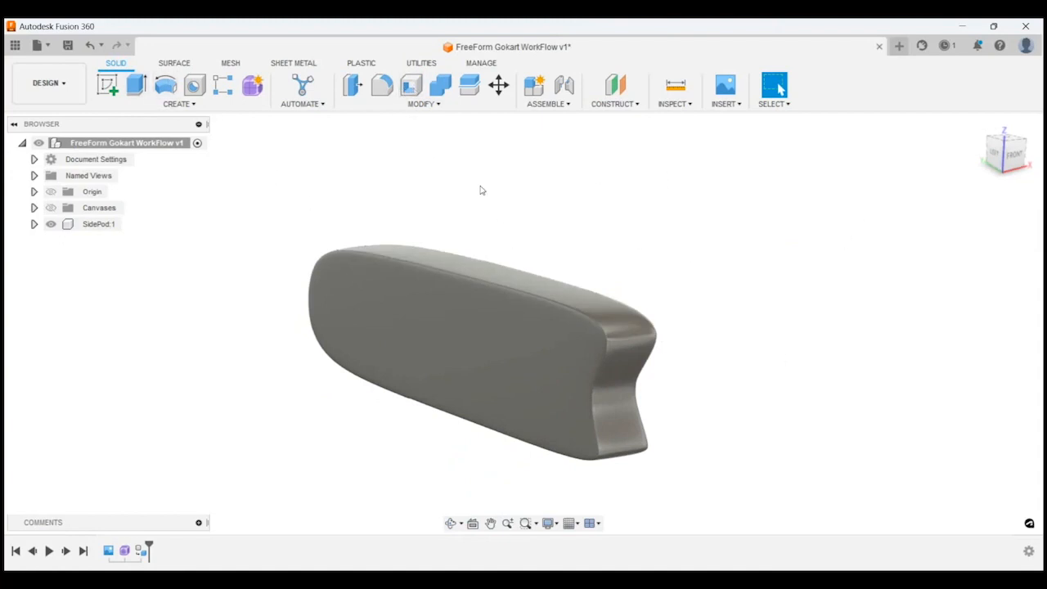
# Step: Shell the SidePod's Body1 to the inside with a thickness of 4 mm
pyautogui.click(414, 85)
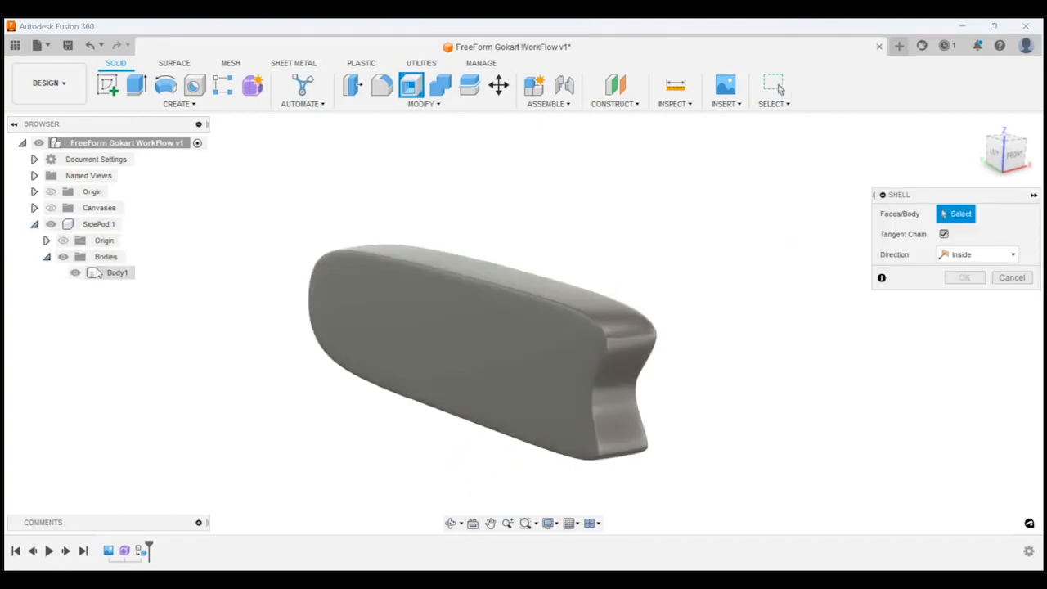
pyautogui.click(96, 273)
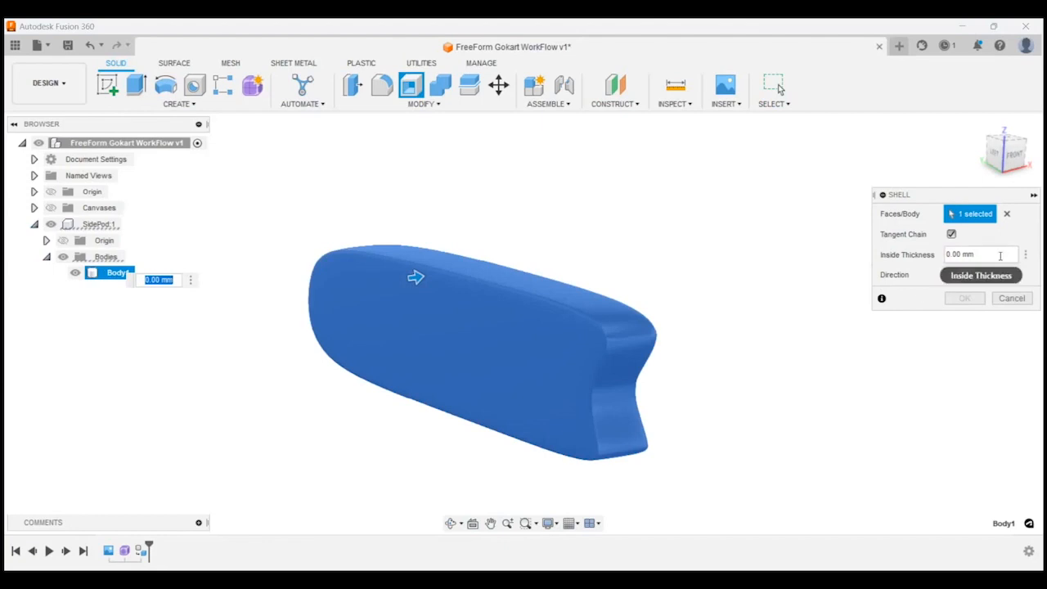
pyautogui.moveTo(1000, 255); pyautogui.dragTo(745, 232)
pyautogui.write('4')
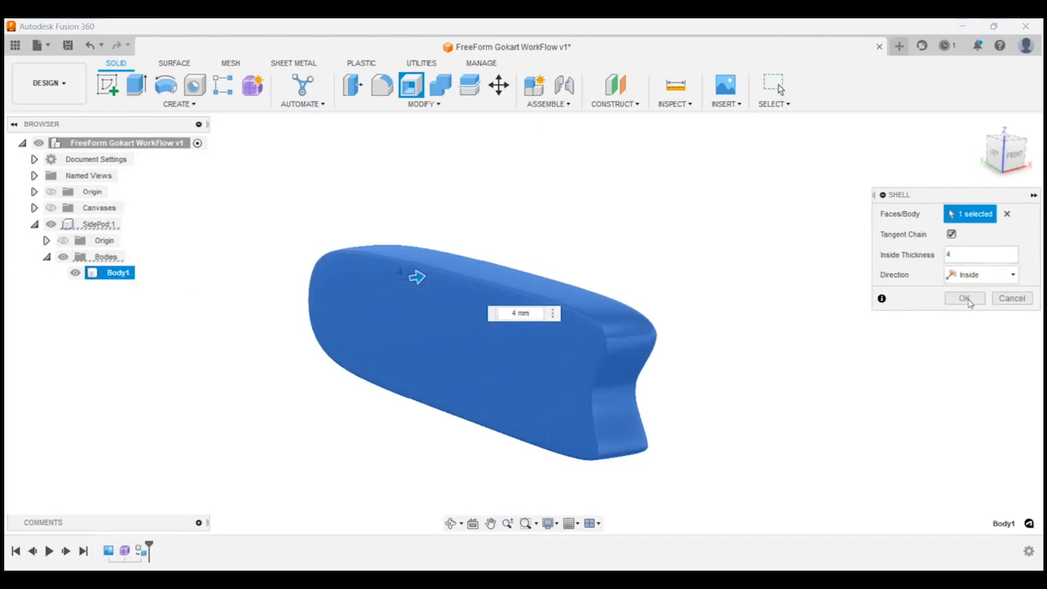
pyautogui.click(965, 299)
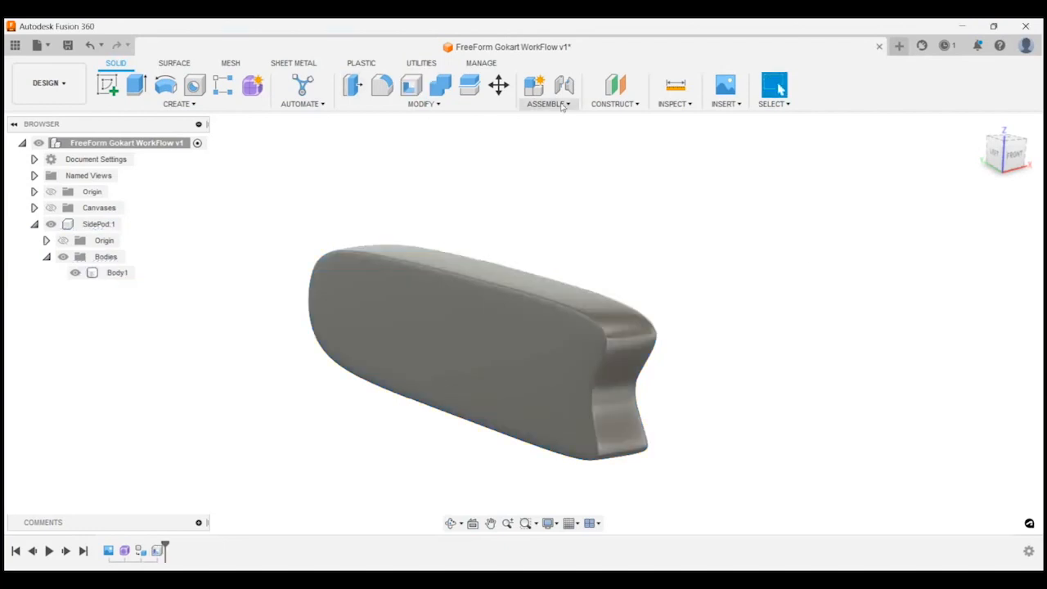
# Step: Create a section analysis that cuts the shelled SidePod open
pyautogui.moveTo(679, 106)
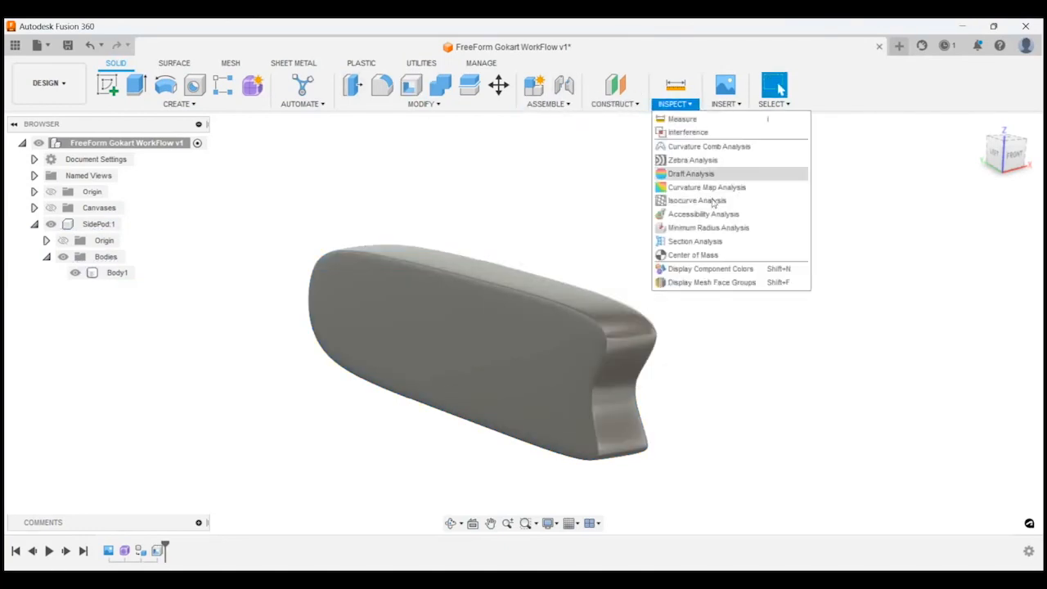
pyautogui.click(703, 241)
pyautogui.click(400, 192)
pyautogui.keyDown('shift'); pyautogui.moveTo(607, 270); pyautogui.dragTo(497, 271, button='middle'); pyautogui.keyUp('shift')
pyautogui.keyDown('shift'); pyautogui.moveTo(409, 246); pyautogui.dragTo(465, 308, button='middle'); pyautogui.keyUp('shift')
pyautogui.scroll(2, 788, 399)
pyautogui.click(965, 358)
# Step: Examine the SidePod's hollow interior and wall along the section cut from several angles
pyautogui.keyDown('shift'); pyautogui.moveTo(837, 376); pyautogui.dragTo(905, 370, button='middle'); pyautogui.keyUp('shift')
pyautogui.keyDown('shift'); pyautogui.moveTo(818, 332); pyautogui.dragTo(652, 352, button='middle'); pyautogui.keyUp('shift')
pyautogui.scroll(-1, 495, 317)
pyautogui.scroll(3, 464, 273)
pyautogui.keyDown('shift'); pyautogui.moveTo(469, 284); pyautogui.dragTo(629, 270, button='middle'); pyautogui.keyUp('shift')
pyautogui.scroll(7, 462, 269)
pyautogui.keyDown('shift'); pyautogui.moveTo(498, 234); pyautogui.dragTo(515, 197, button='middle'); pyautogui.keyUp('shift')
pyautogui.scroll(-4, 520, 220)
pyautogui.keyDown('shift'); pyautogui.moveTo(524, 245); pyautogui.dragTo(617, 227, button='middle'); pyautogui.keyUp('shift')
# Step: Undo the section analysis of the SidePod
pyautogui.hotkey('ctrl', 'z')
pyautogui.click(467, 255)
pyautogui.scroll(-3, 467, 254)
pyautogui.scroll(-1, 872, 182)
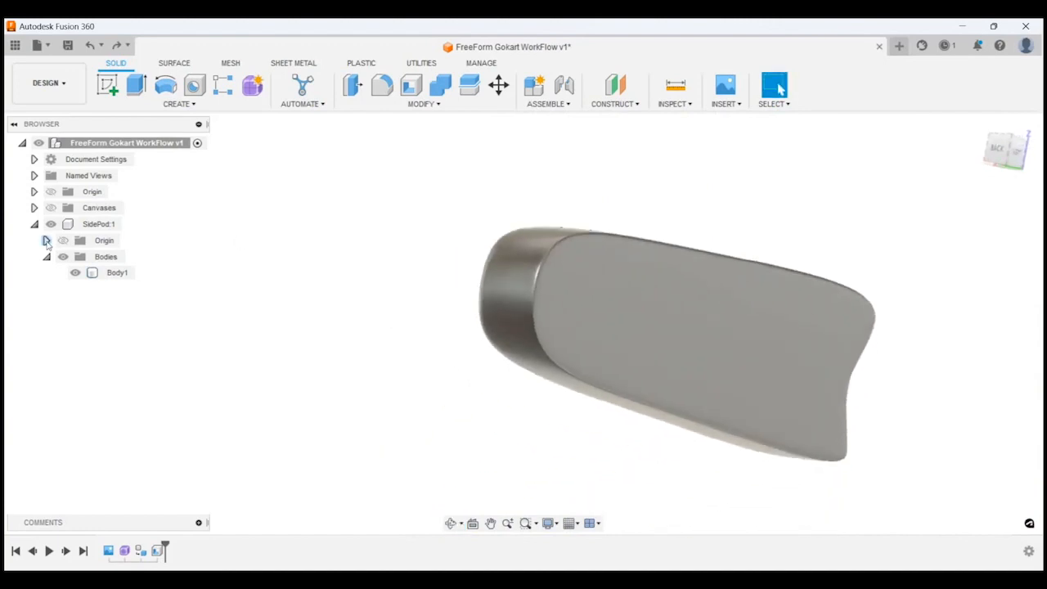
pyautogui.click(47, 256)
pyautogui.keyDown('shift'); pyautogui.moveTo(639, 329); pyautogui.dragTo(586, 343, button='middle'); pyautogui.keyUp('shift')
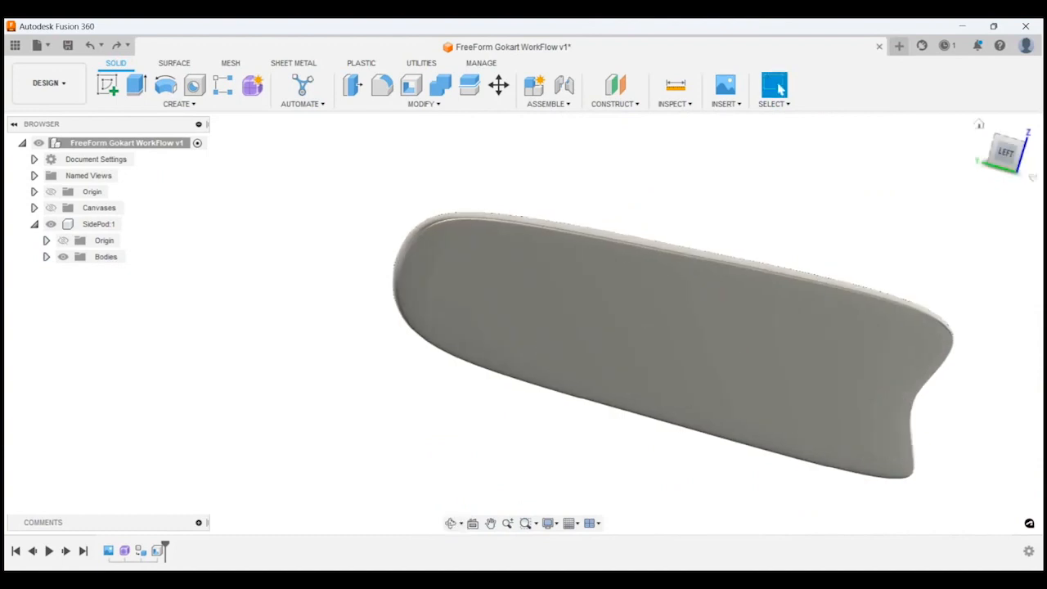
pyautogui.click(1006, 157)
pyautogui.rightClick(128, 145)
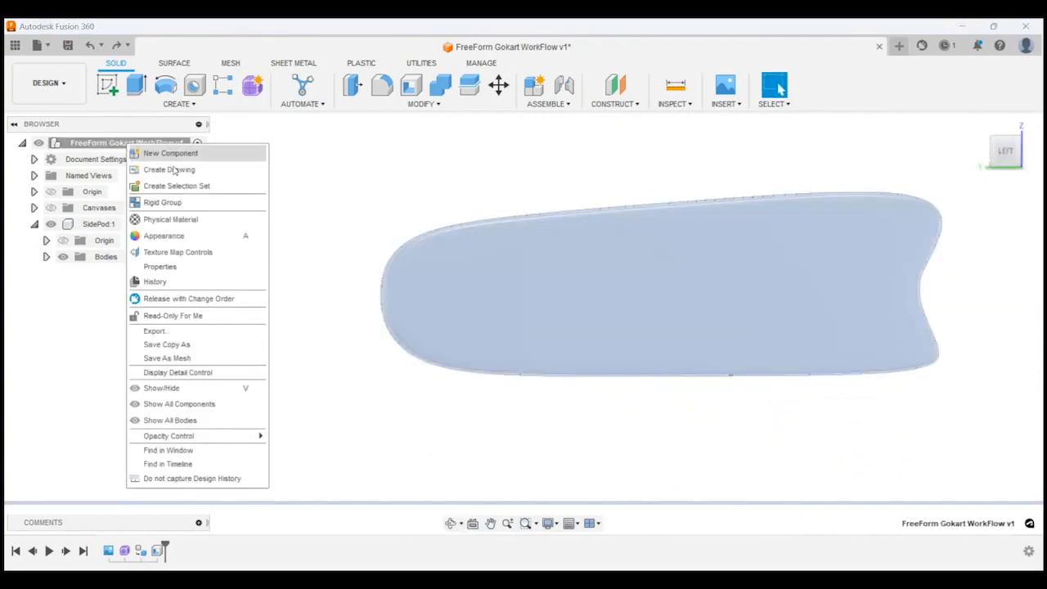
pyautogui.click(172, 153)
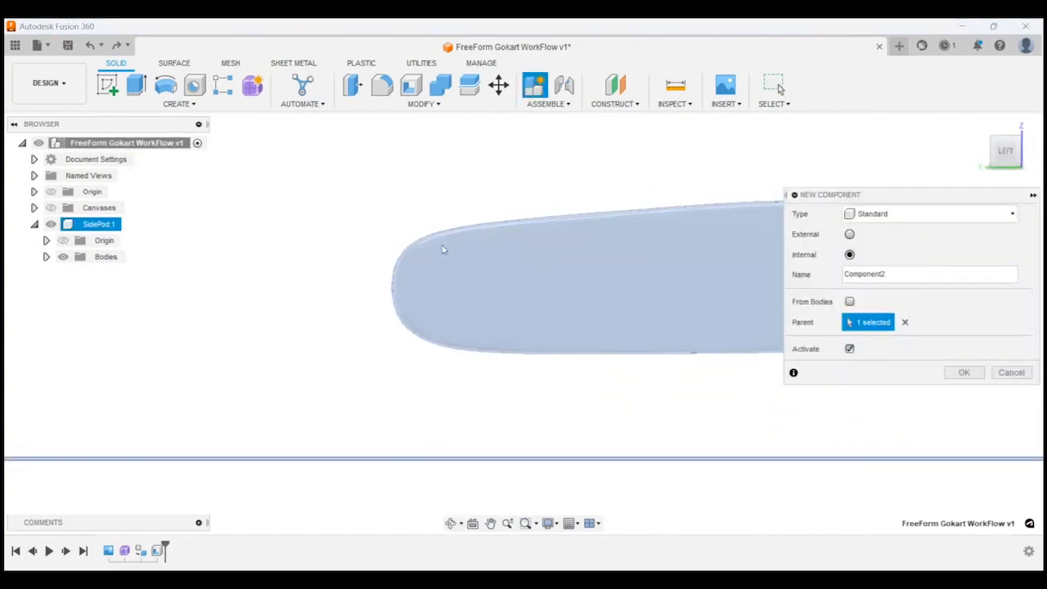
pyautogui.scroll(2, 553, 231)
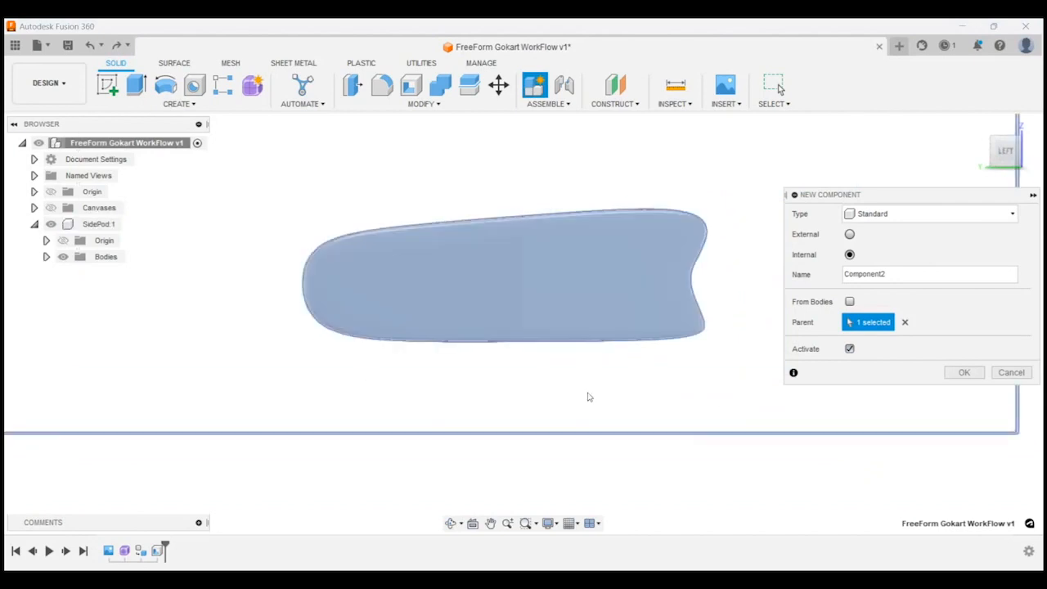
pyautogui.press('Escape')
# Step: Try to delete the SidePod's shell feature from the design history
pyautogui.rightClick(157, 551)
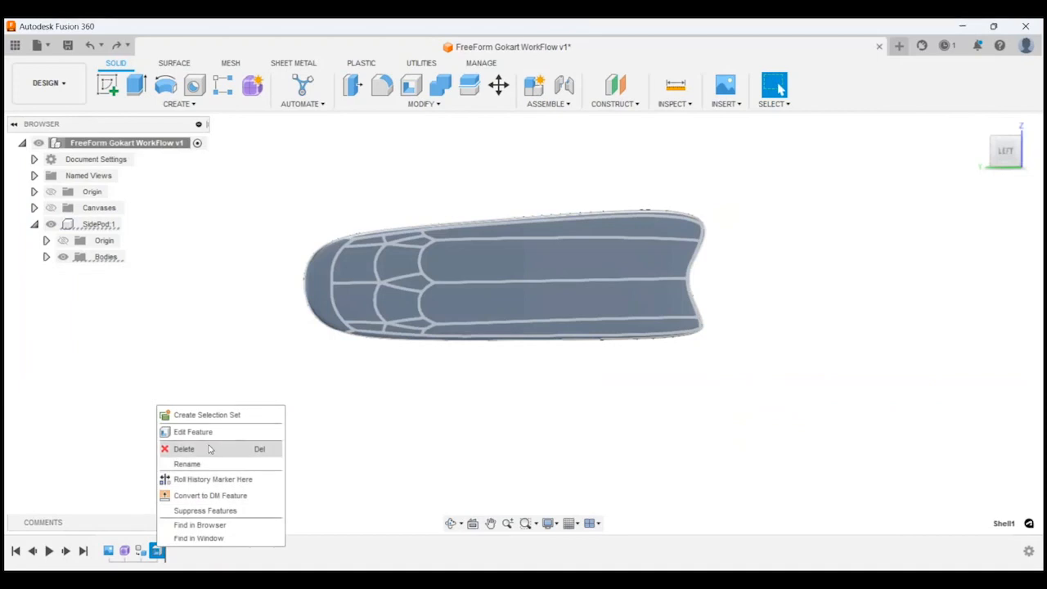
pyautogui.click(196, 447)
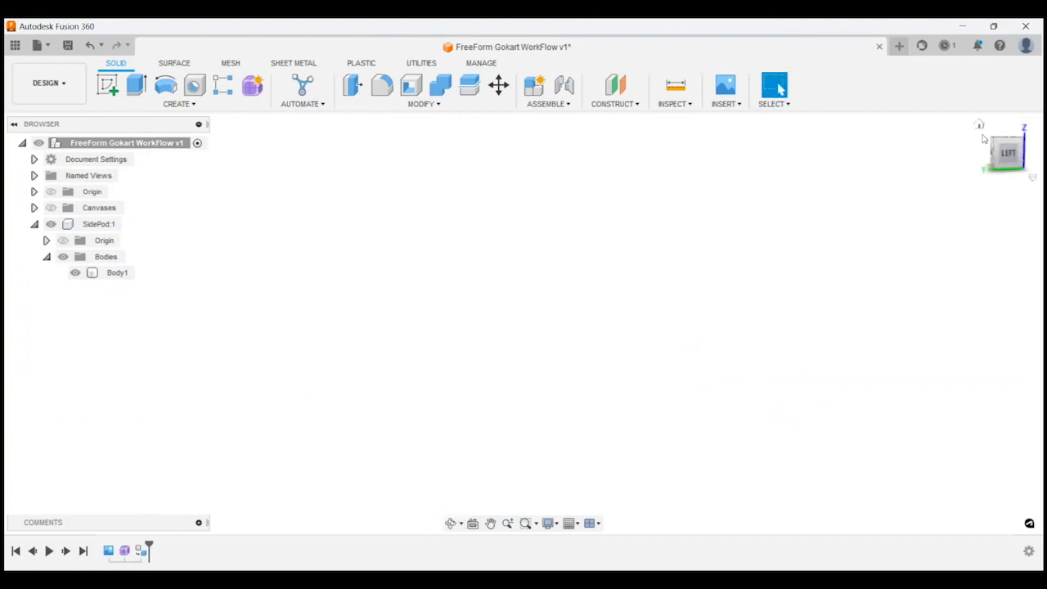
pyautogui.click(981, 127)
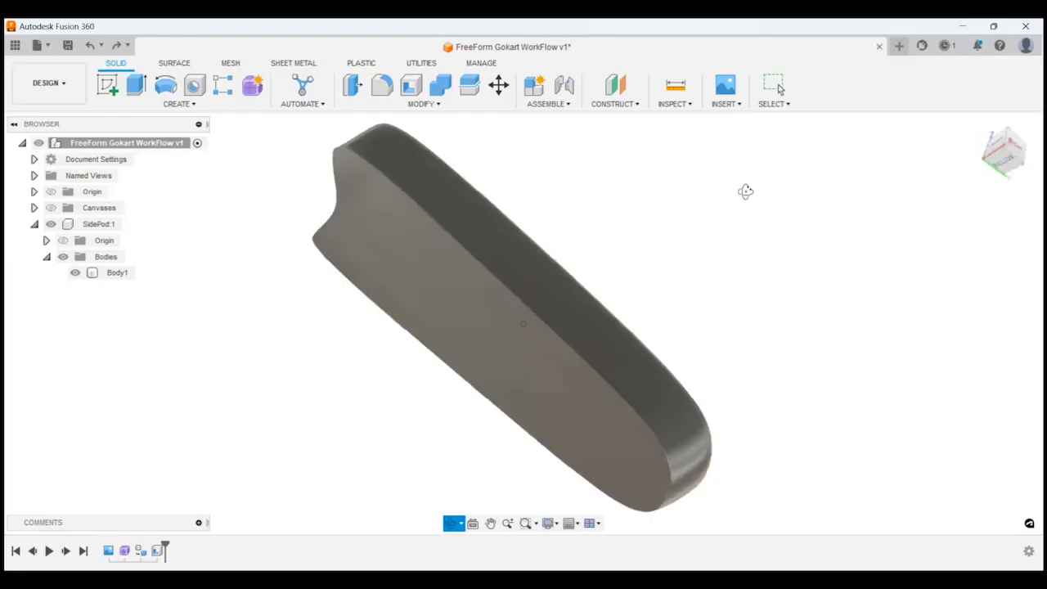
# Step: Create a standard internal component named Frame under the top-level assembly and activate it
pyautogui.keyDown('shift'); pyautogui.moveTo(745, 192); pyautogui.dragTo(712, 302, button='middle'); pyautogui.keyUp('shift')
pyautogui.keyDown('shift'); pyautogui.moveTo(635, 416); pyautogui.dragTo(1030, 164, button='middle'); pyautogui.keyUp('shift')
pyautogui.keyDown('shift'); pyautogui.moveTo(865, 227); pyautogui.dragTo(509, 439, button='middle'); pyautogui.keyUp('shift')
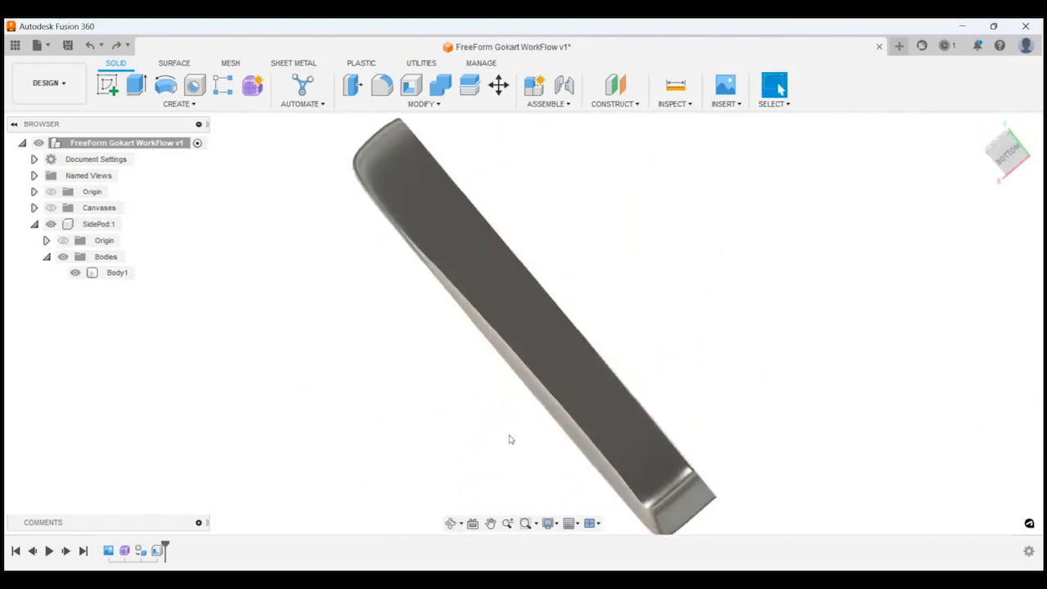
pyautogui.click(33, 224)
pyautogui.rightClick(129, 144)
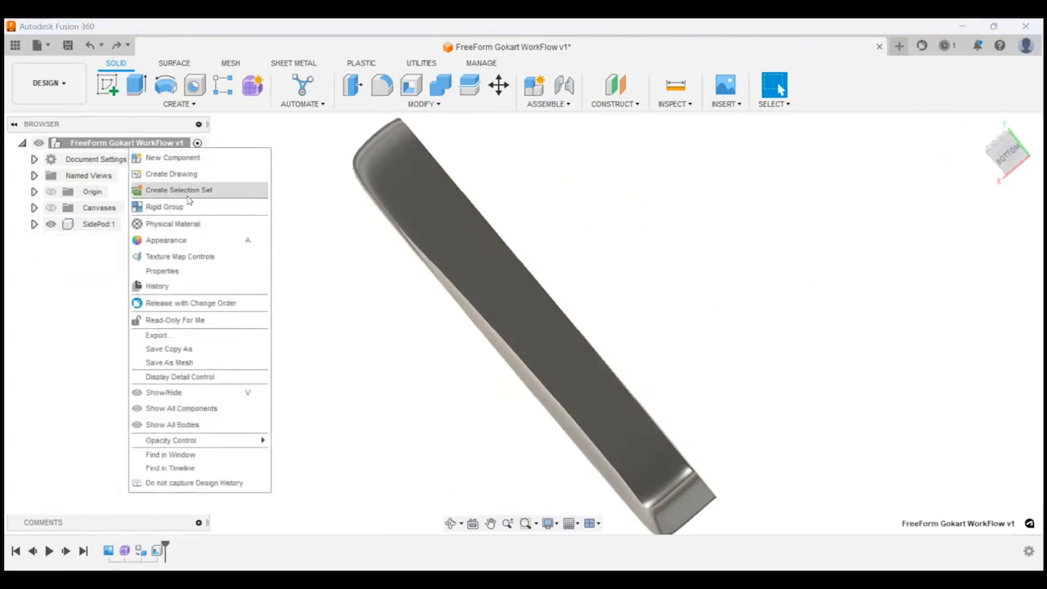
pyautogui.click(168, 157)
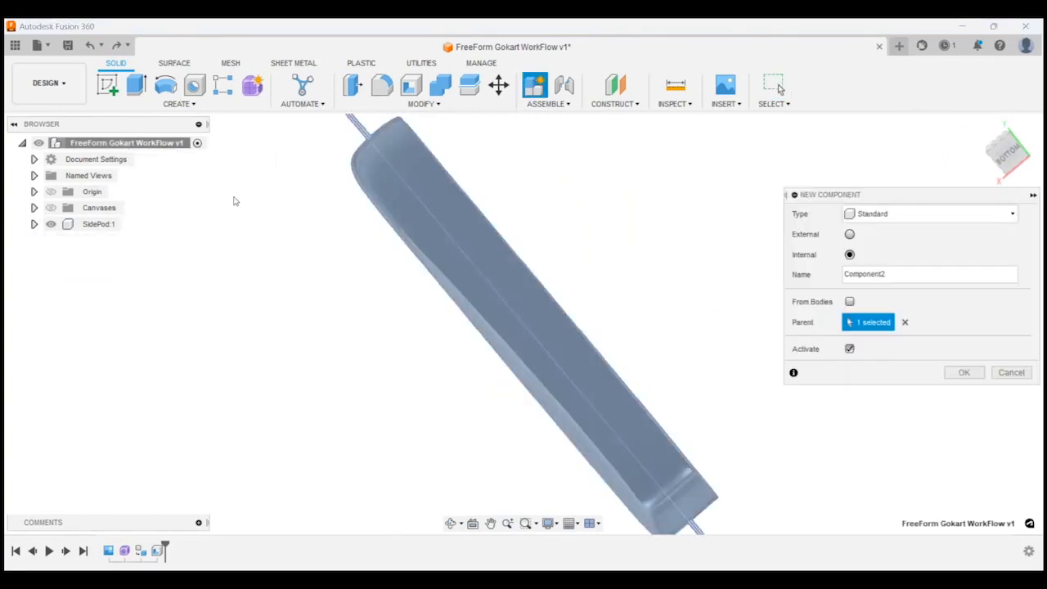
pyautogui.keyDown('shift'); pyautogui.moveTo(484, 300); pyautogui.dragTo(618, 314, button='middle'); pyautogui.keyUp('shift')
pyautogui.click(918, 277)
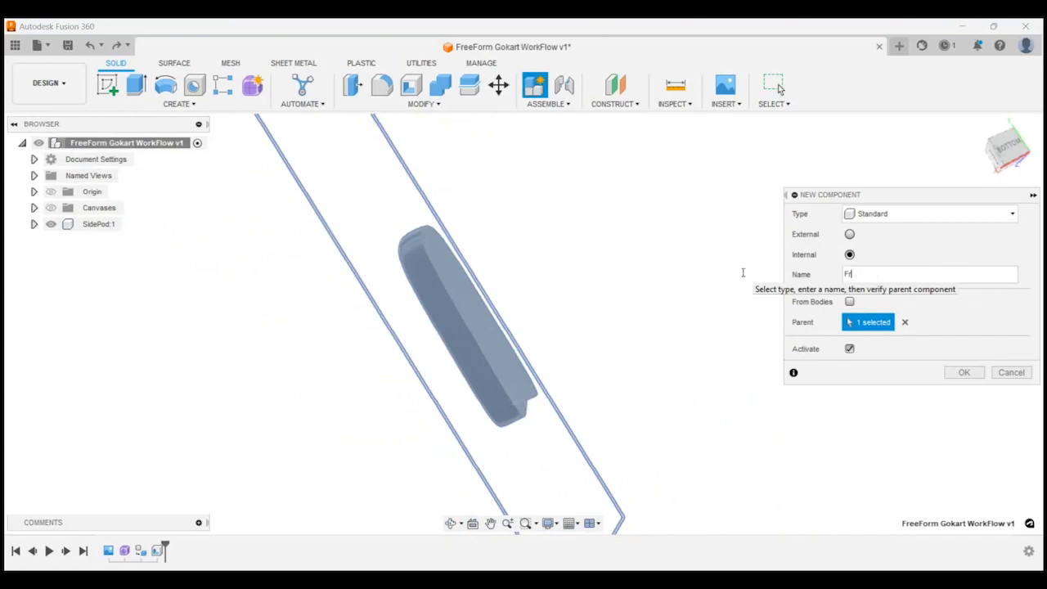
pyautogui.press('Return')
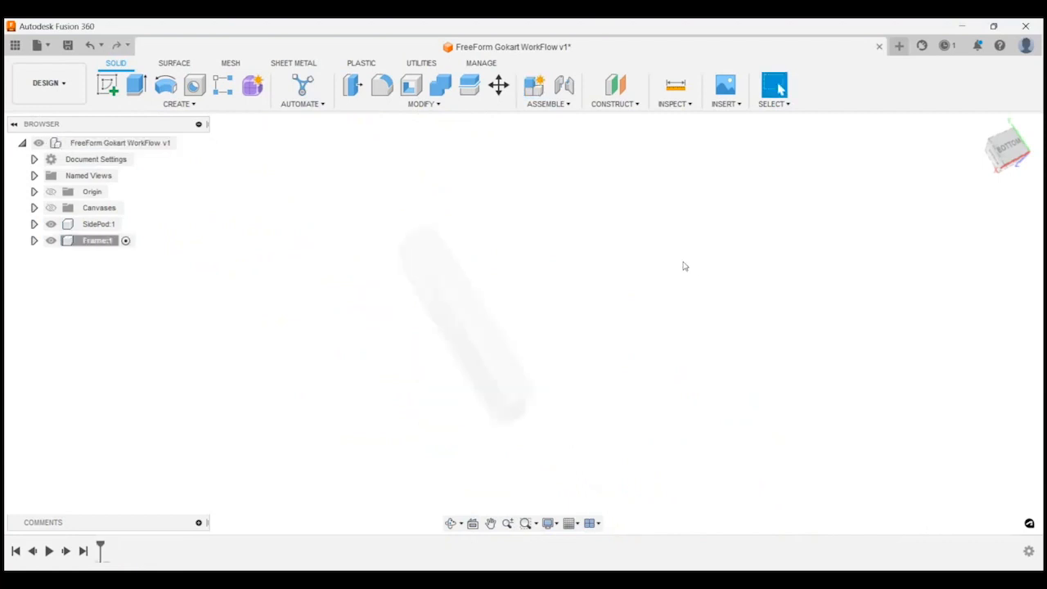
# Step: Start a sketch in Frame on the plane facing the right view and draw a rectangle about 729 by 325 mm over the SidePod's lower area
pyautogui.moveTo(1007, 150); pyautogui.dragTo(1026, 129)
pyautogui.scroll(2, 383, 364)
pyautogui.keyDown('shift'); pyautogui.moveTo(455, 341); pyautogui.dragTo(859, 327, button='middle'); pyautogui.keyUp('shift')
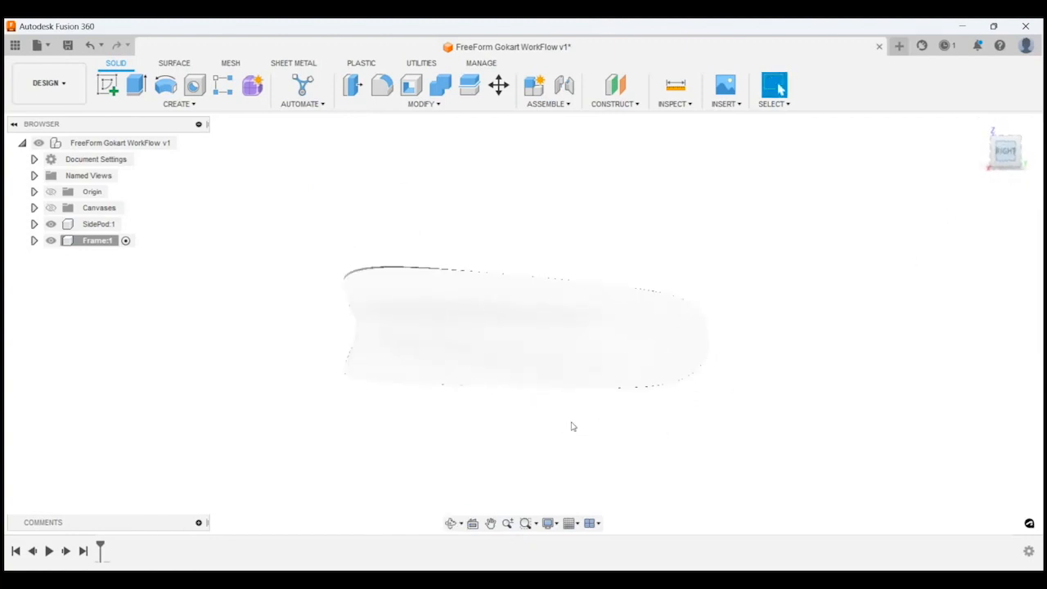
pyautogui.click(109, 84)
pyautogui.click(628, 227)
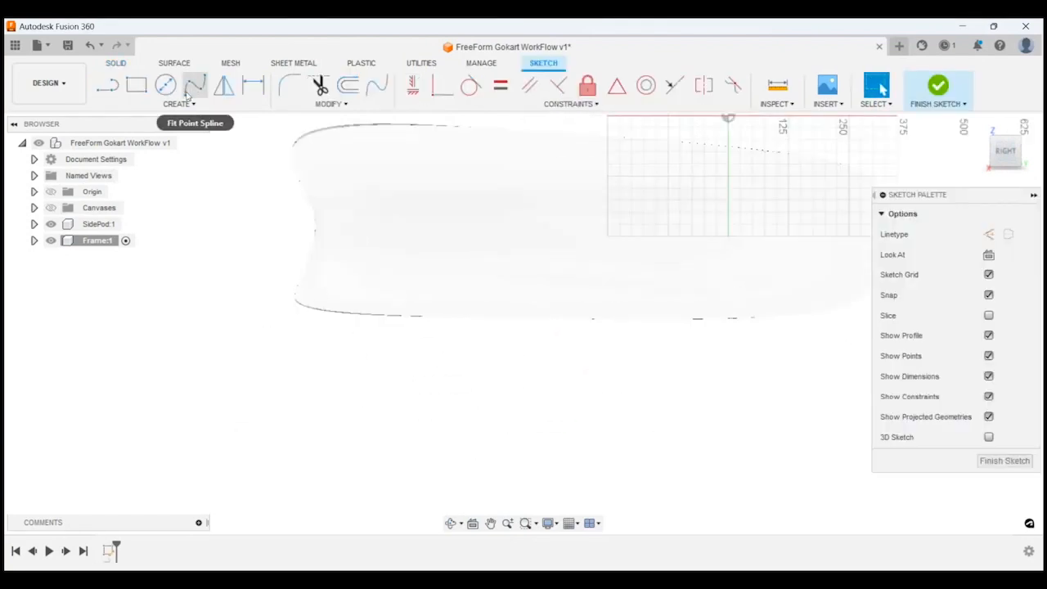
pyautogui.click(137, 84)
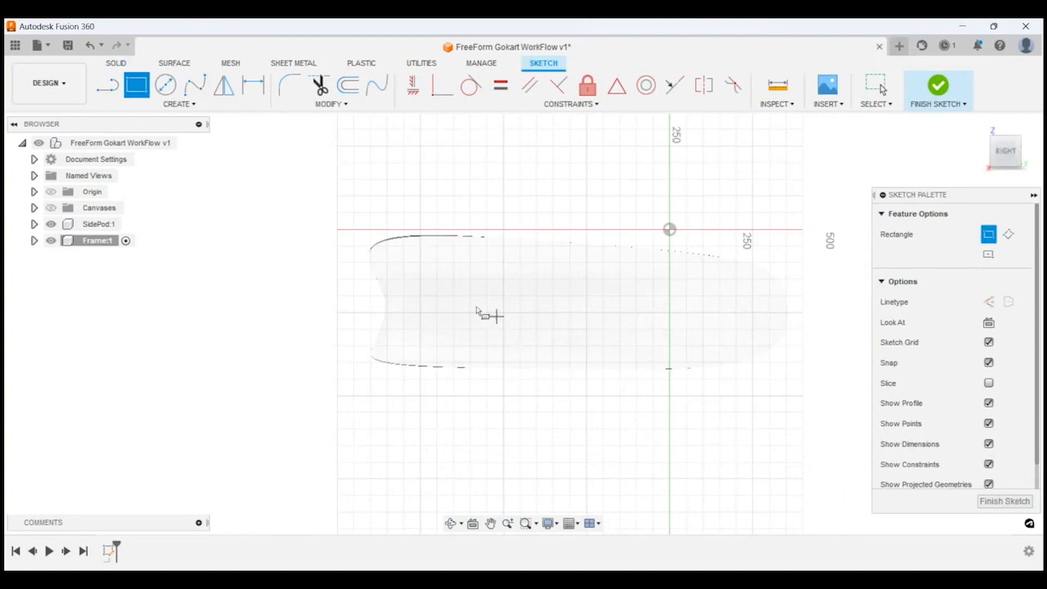
pyautogui.click(444, 288)
pyautogui.click(687, 395)
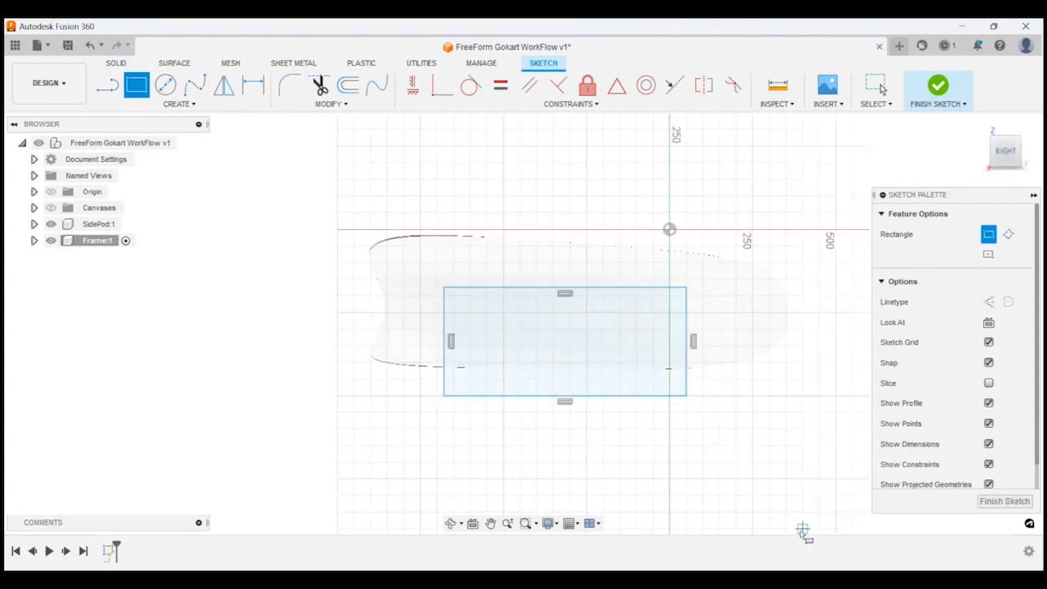
pyautogui.press('Escape')
# Step: Dimension the rectangle's width and height
pyautogui.click(253, 84)
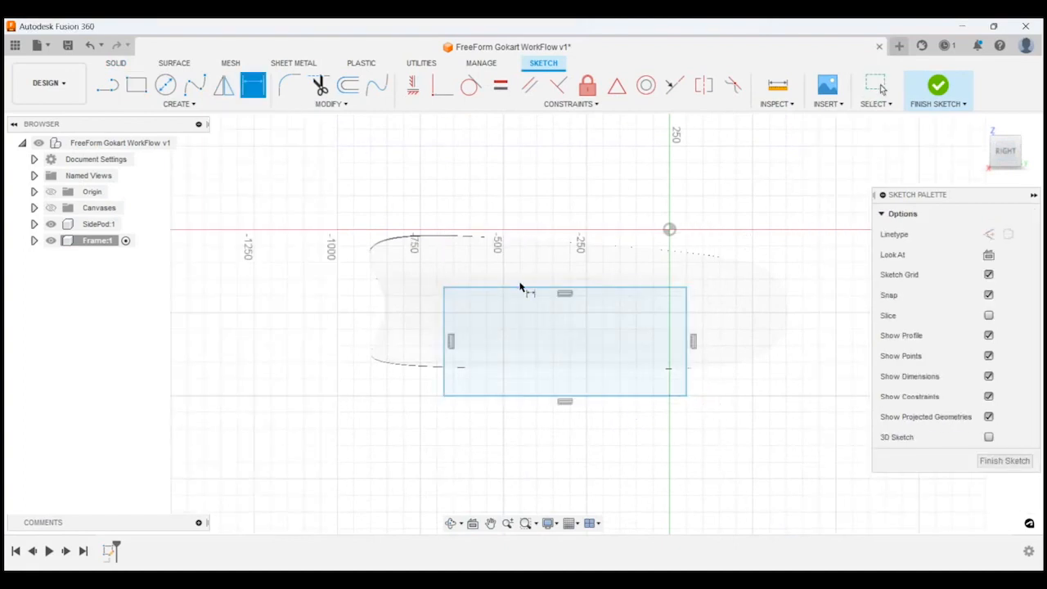
pyautogui.click(530, 288)
pyautogui.click(567, 301)
pyautogui.press('Return')
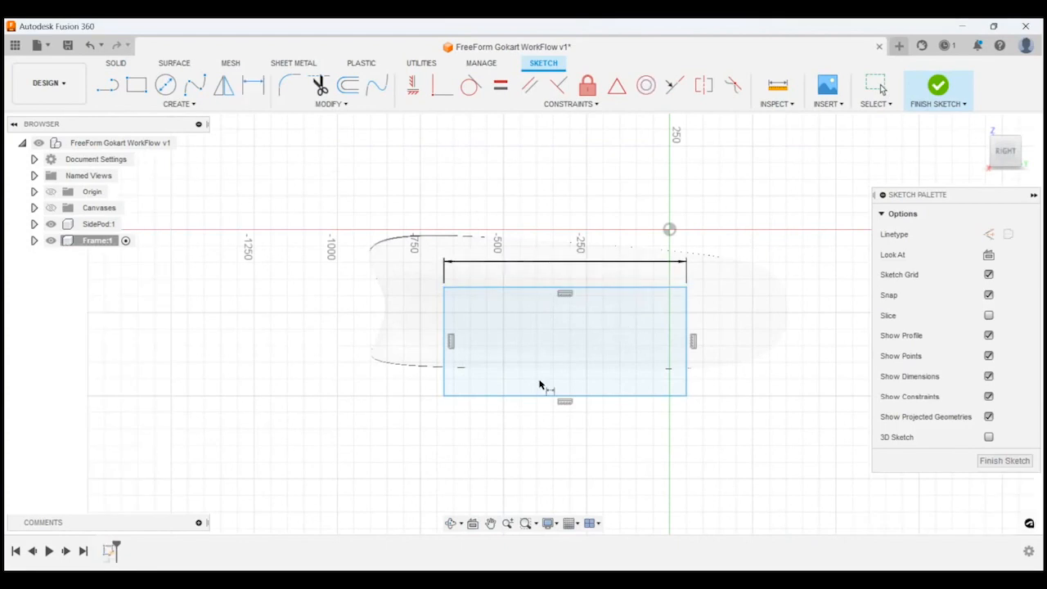
pyautogui.click(445, 319)
pyautogui.click(414, 330)
pyautogui.press('Return')
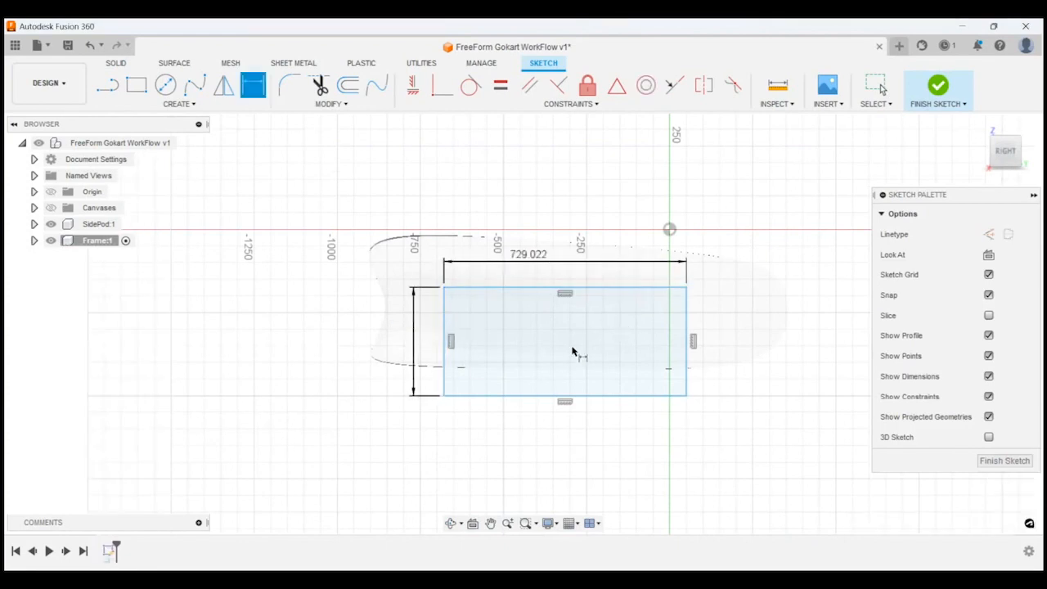
# Step: Dimension the distances from the origin to the rectangle's upper edge and to its nearest vertical edge
pyautogui.click(652, 290)
pyautogui.click(669, 229)
pyautogui.click(735, 255)
pyautogui.press('Return')
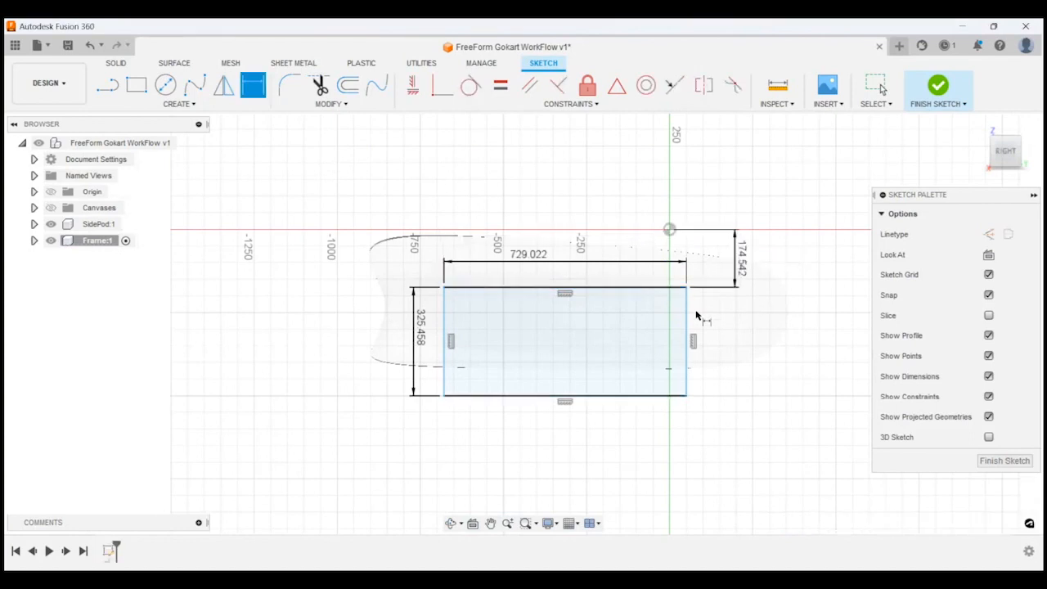
pyautogui.click(669, 232)
pyautogui.click(678, 203)
pyautogui.press('Return')
pyautogui.scroll(-2, 690, 440)
pyautogui.scroll(3, 691, 439)
pyautogui.press('Escape')
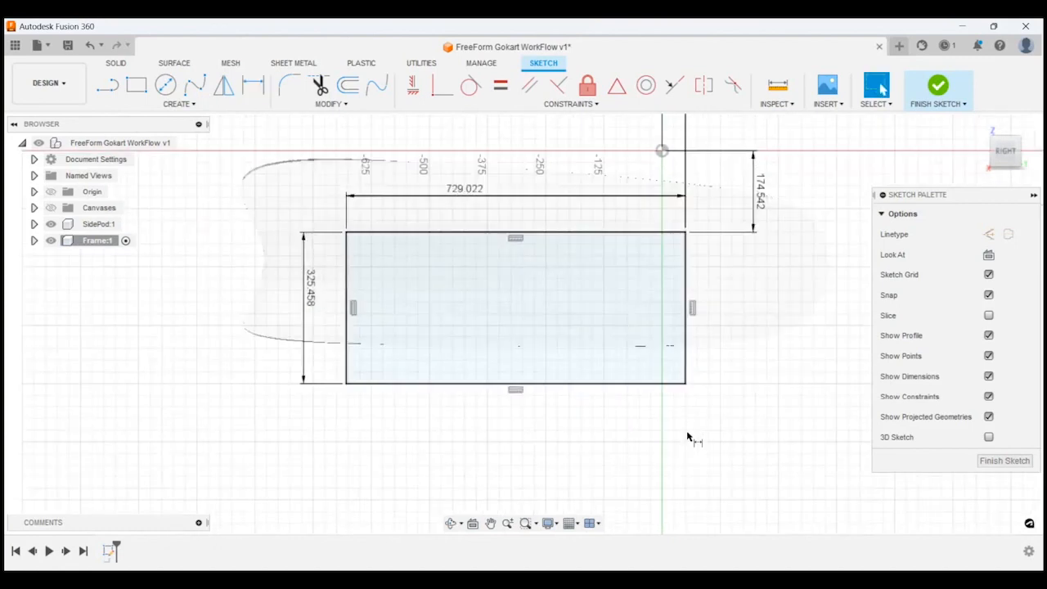
# Step: Fillet the rectangle's two upper corners with a 75 mm radius
pyautogui.scroll(2, 463, 288)
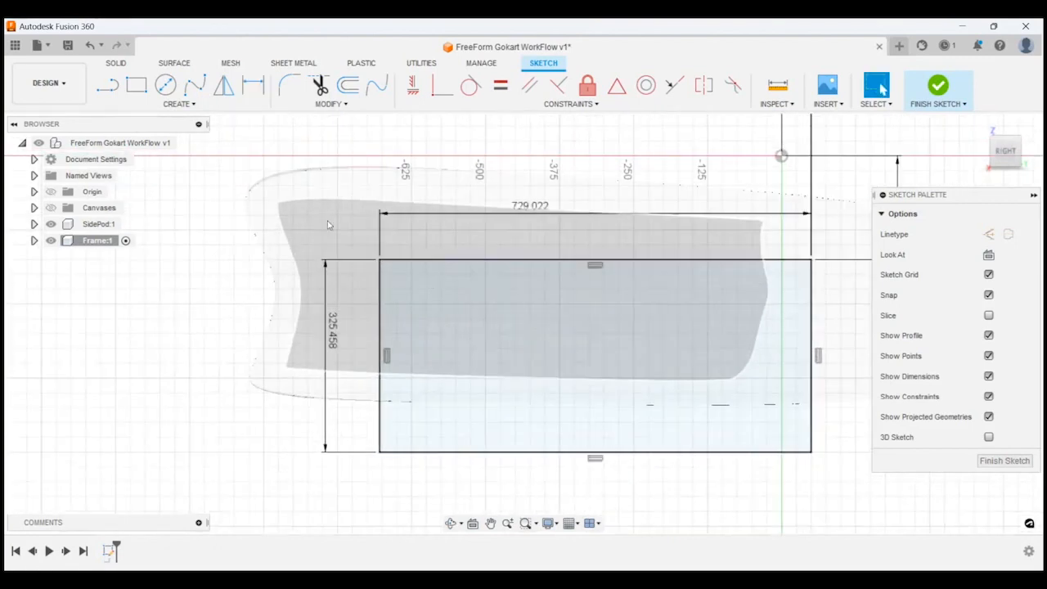
pyautogui.click(228, 109)
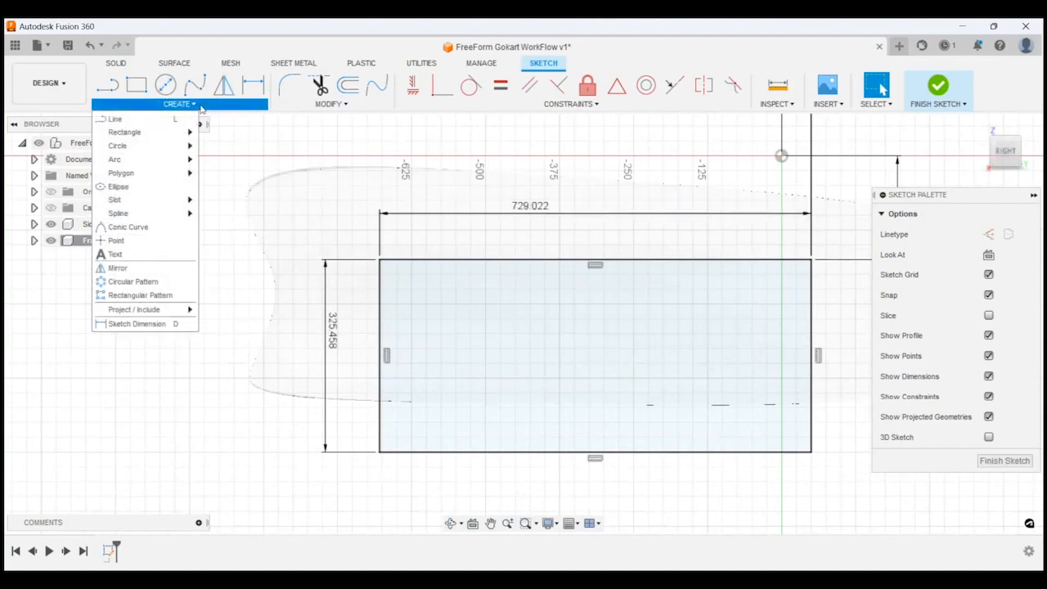
pyautogui.click(289, 85)
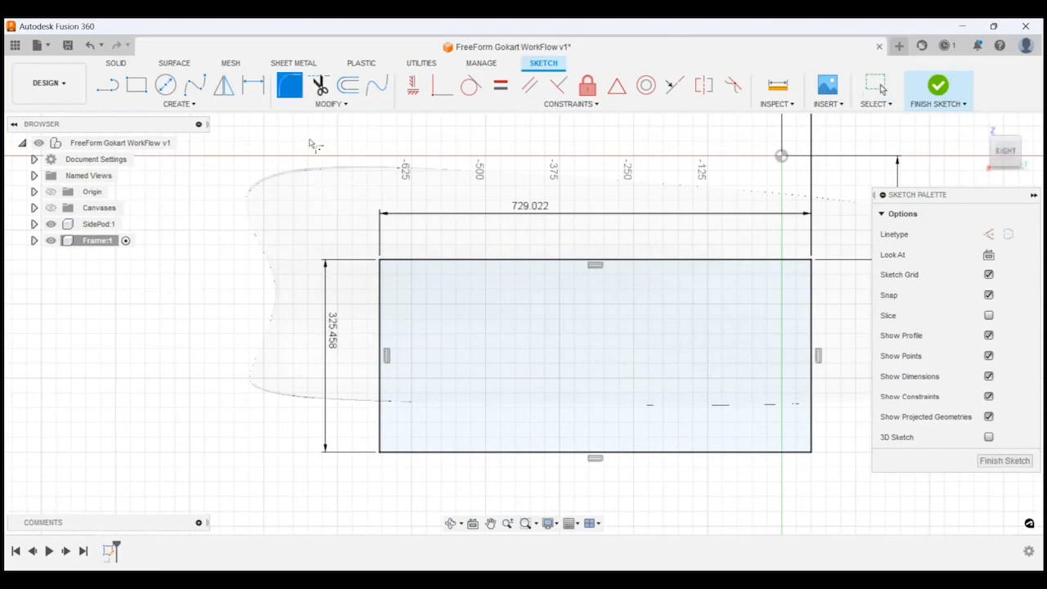
pyautogui.click(378, 290)
pyautogui.click(413, 261)
pyautogui.scroll(-2, 444, 263)
pyautogui.scroll(2, 677, 286)
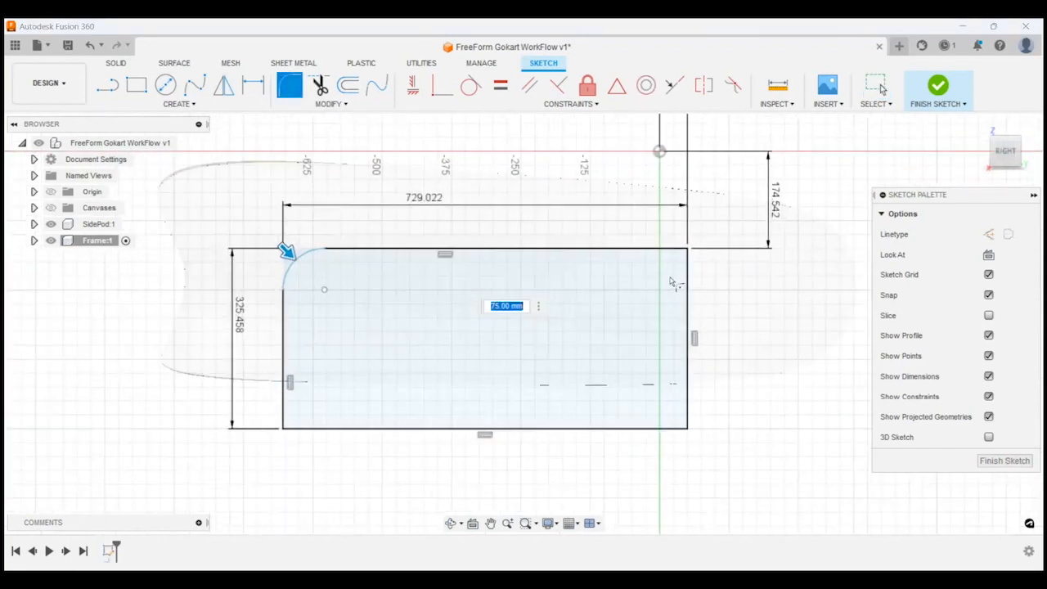
pyautogui.click(670, 249)
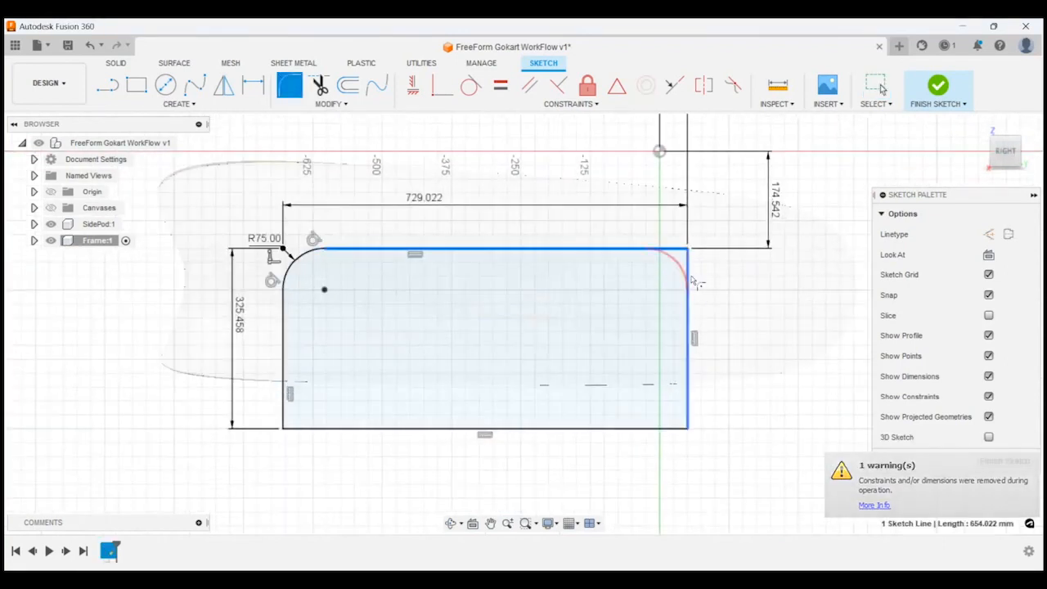
pyautogui.click(692, 280)
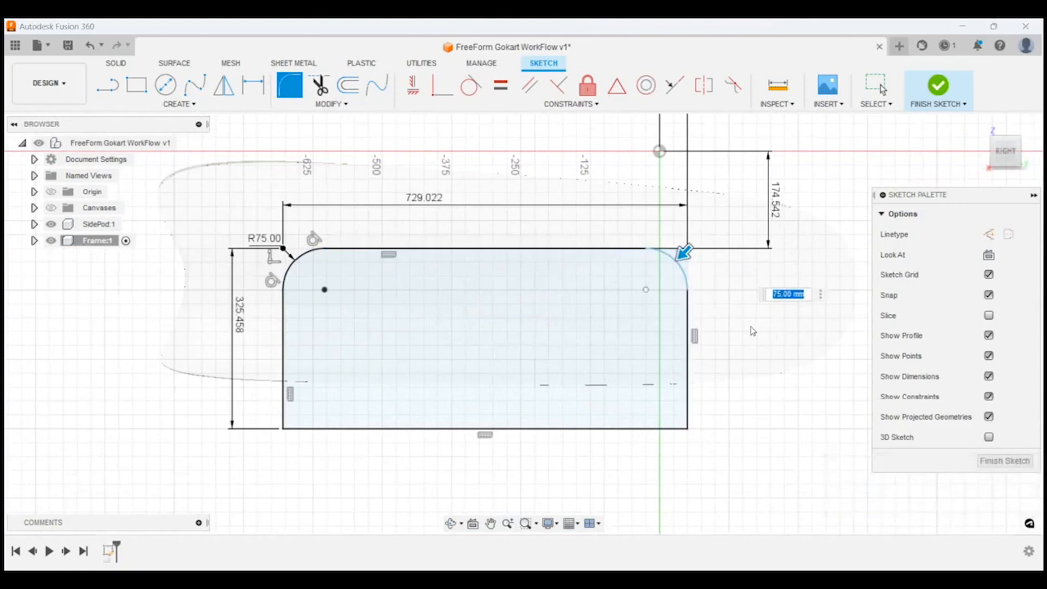
pyautogui.press('Return')
pyautogui.scroll(-1, 693, 326)
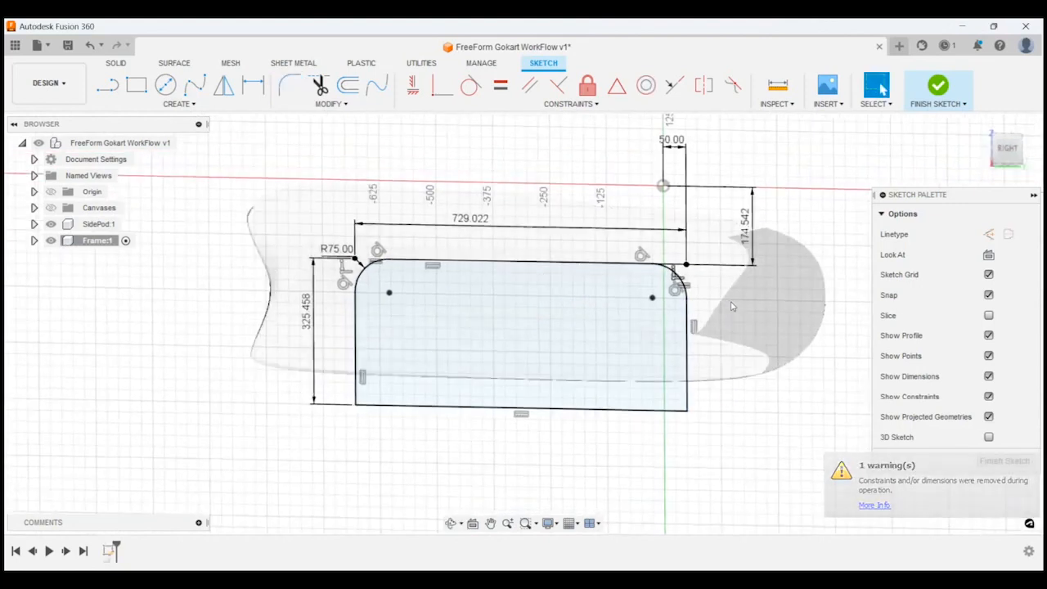
# Step: Convert the lower edge of the rounded rectangle to a construction line and finish the sketch
pyautogui.click(938, 85)
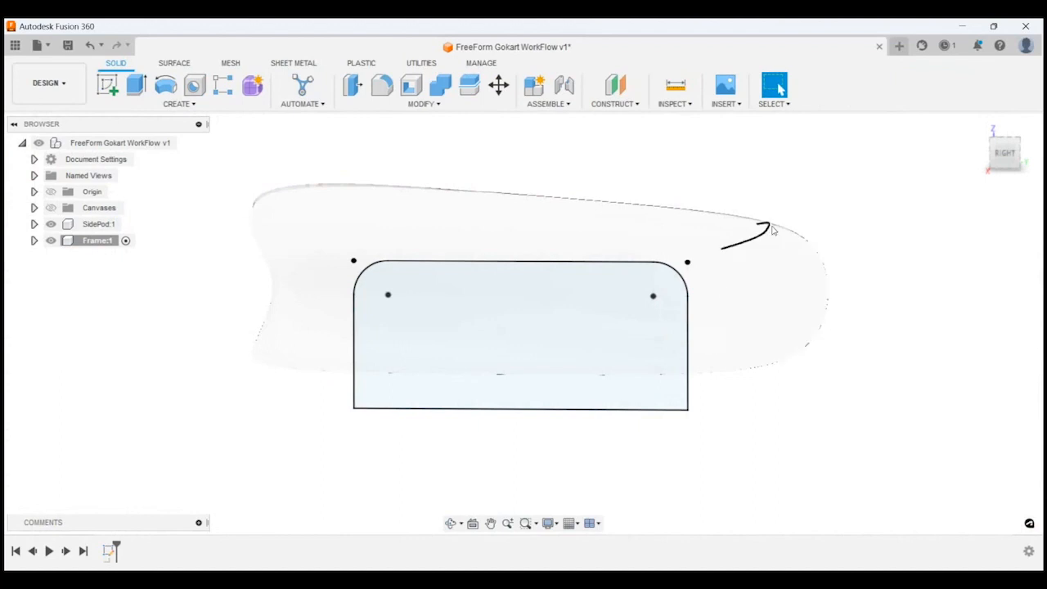
pyautogui.doubleClick(681, 275)
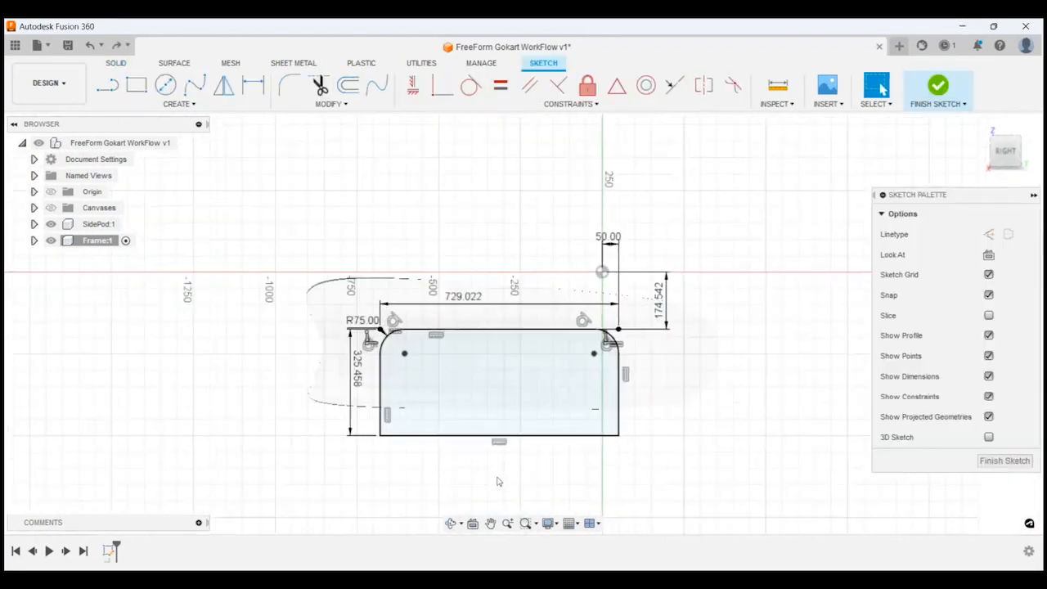
pyautogui.scroll(1, 497, 481)
pyautogui.click(556, 429)
pyautogui.press('x')
pyautogui.press('Escape')
pyautogui.keyDown('shift'); pyautogui.moveTo(772, 401); pyautogui.dragTo(745, 422, button='middle'); pyautogui.keyUp('shift')
pyautogui.click(944, 97)
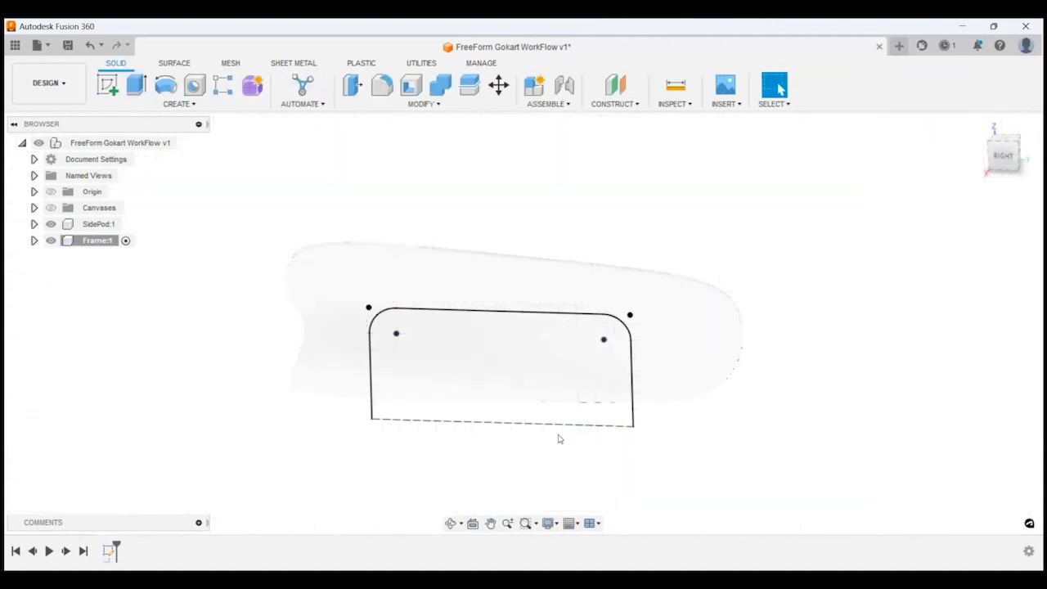
# Step: Create a solid circular pipe with a 25 mm section along the open rounded sketch path as a new body
pyautogui.click(179, 104)
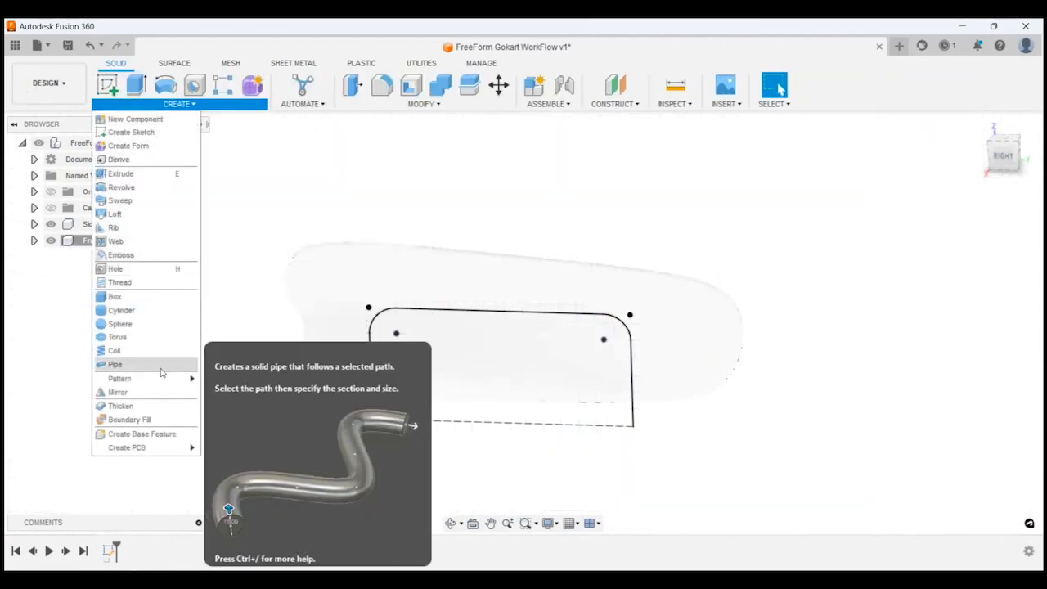
pyautogui.click(115, 364)
pyautogui.click(409, 312)
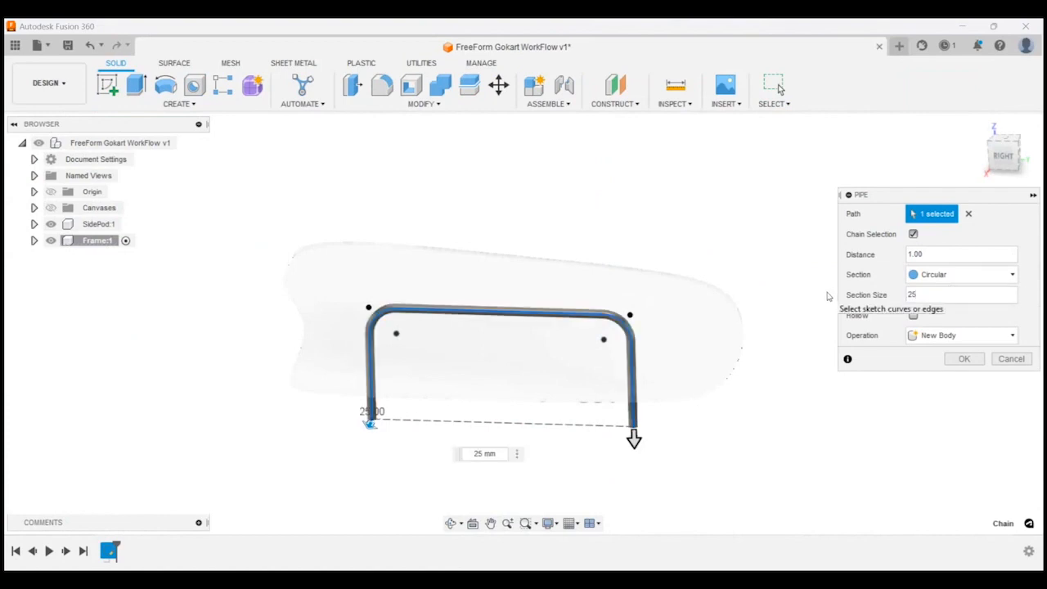
pyautogui.press('Return')
# Step: Examine how the pipe sits within the SidePod from below, obliquely and from the side
pyautogui.keyDown('shift'); pyautogui.moveTo(807, 279); pyautogui.dragTo(650, 307, button='middle'); pyautogui.keyUp('shift')
pyautogui.keyDown('shift'); pyautogui.moveTo(545, 353); pyautogui.dragTo(404, 304, button='middle'); pyautogui.keyUp('shift')
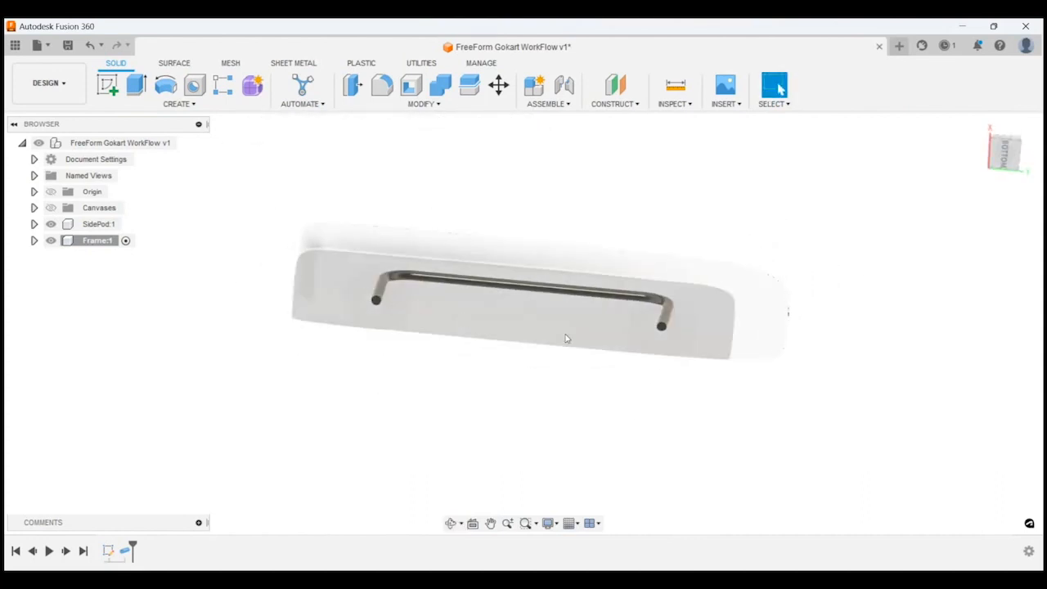
pyautogui.click(1004, 156)
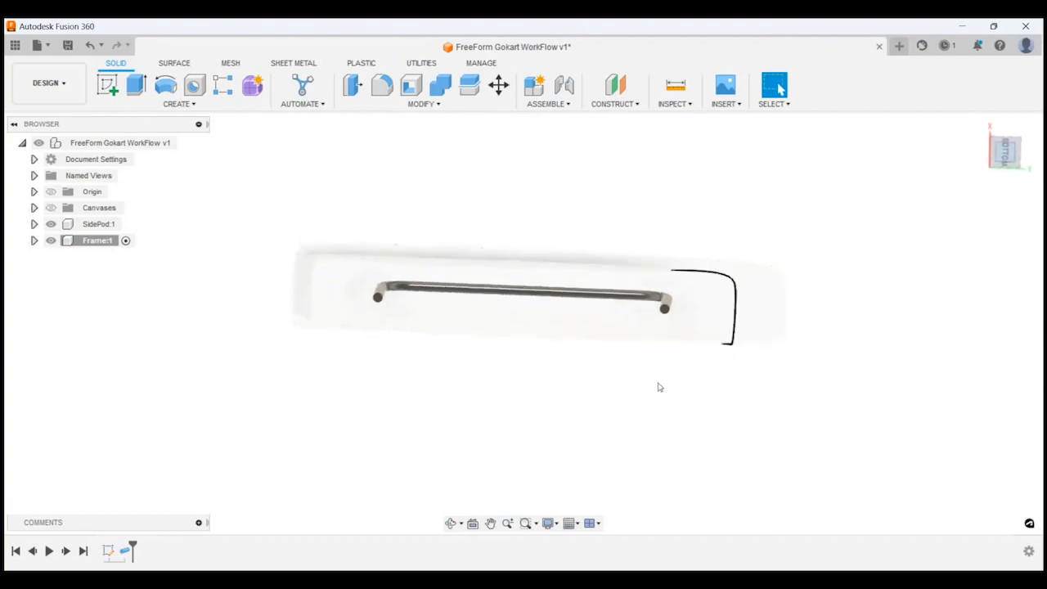
pyautogui.keyDown('shift'); pyautogui.moveTo(626, 409); pyautogui.dragTo(626, 419, button='middle'); pyautogui.keyUp('shift')
pyautogui.keyDown('shift'); pyautogui.moveTo(640, 364); pyautogui.dragTo(648, 331, button='middle'); pyautogui.keyUp('shift')
pyautogui.click(1009, 150)
pyautogui.scroll(4, 385, 310)
pyautogui.scroll(-2, 386, 309)
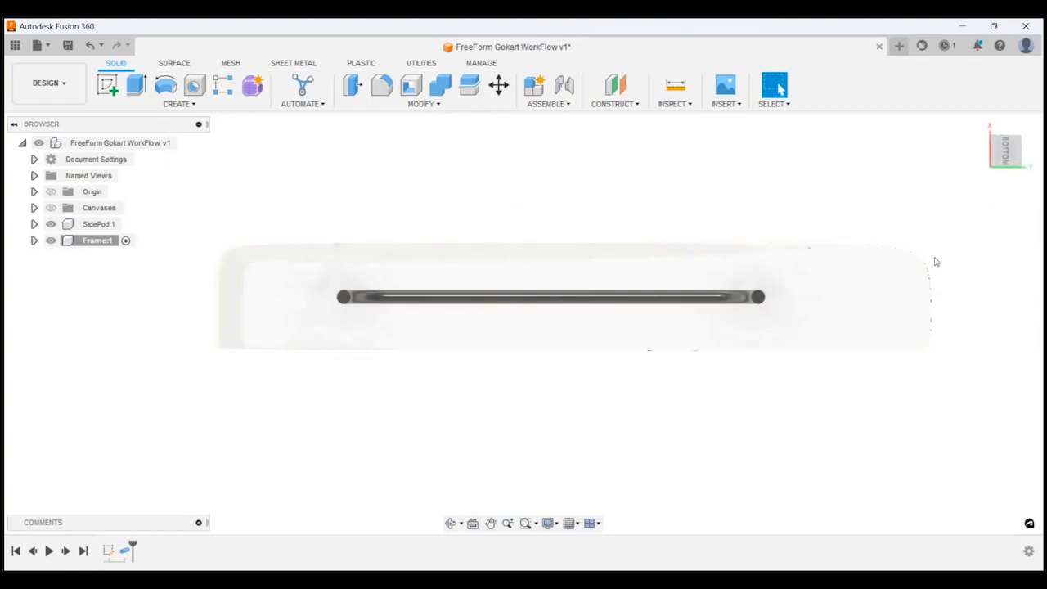
pyautogui.keyDown('shift'); pyautogui.moveTo(863, 292); pyautogui.dragTo(528, 308, button='middle'); pyautogui.keyUp('shift')
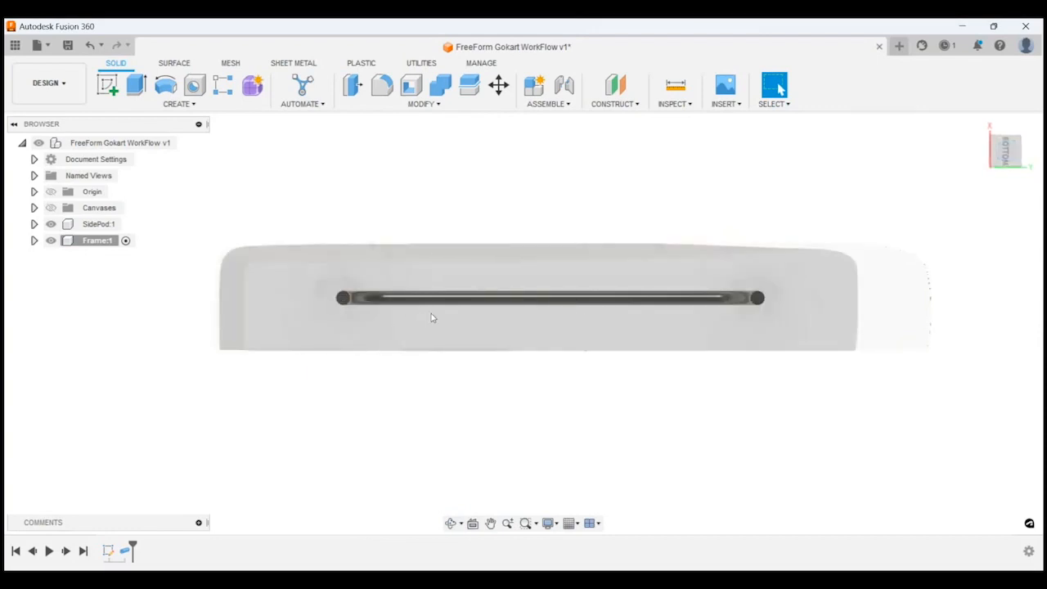
pyautogui.keyDown('shift'); pyautogui.moveTo(457, 324); pyautogui.dragTo(596, 378, button='middle'); pyautogui.keyUp('shift')
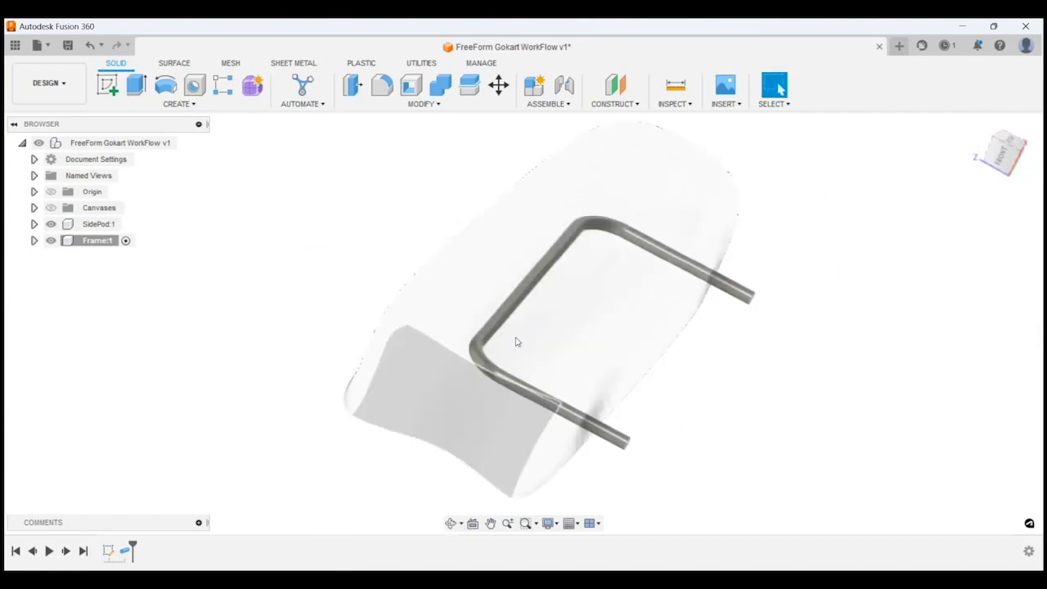
pyautogui.keyDown('shift'); pyautogui.moveTo(778, 269); pyautogui.dragTo(673, 341, button='middle'); pyautogui.keyUp('shift')
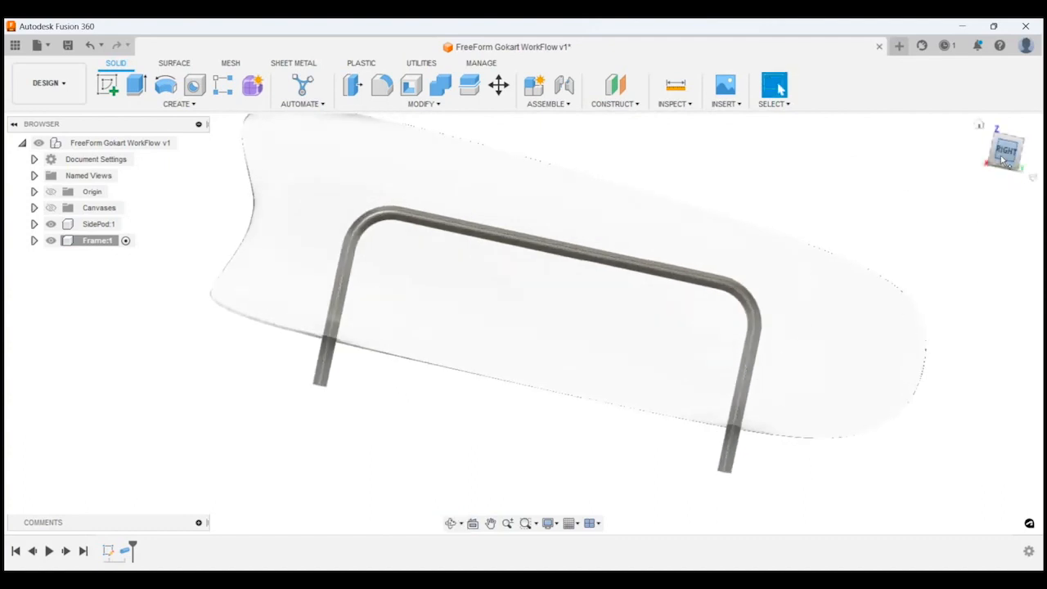
# Step: Try adding a new internal component under the top-level assembly, and undo its creation
pyautogui.rightClick(130, 143)
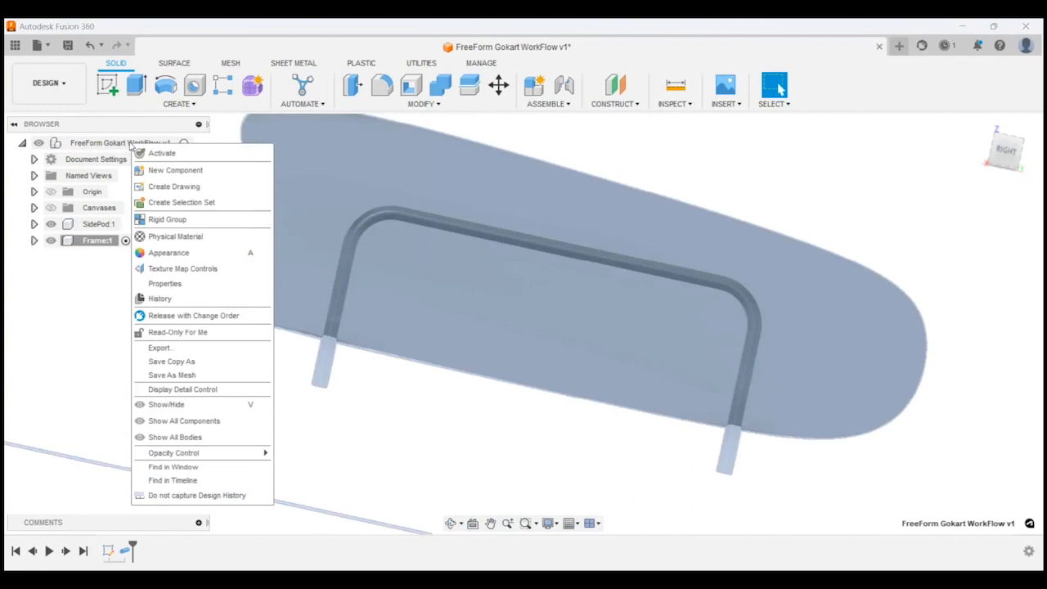
pyautogui.click(174, 170)
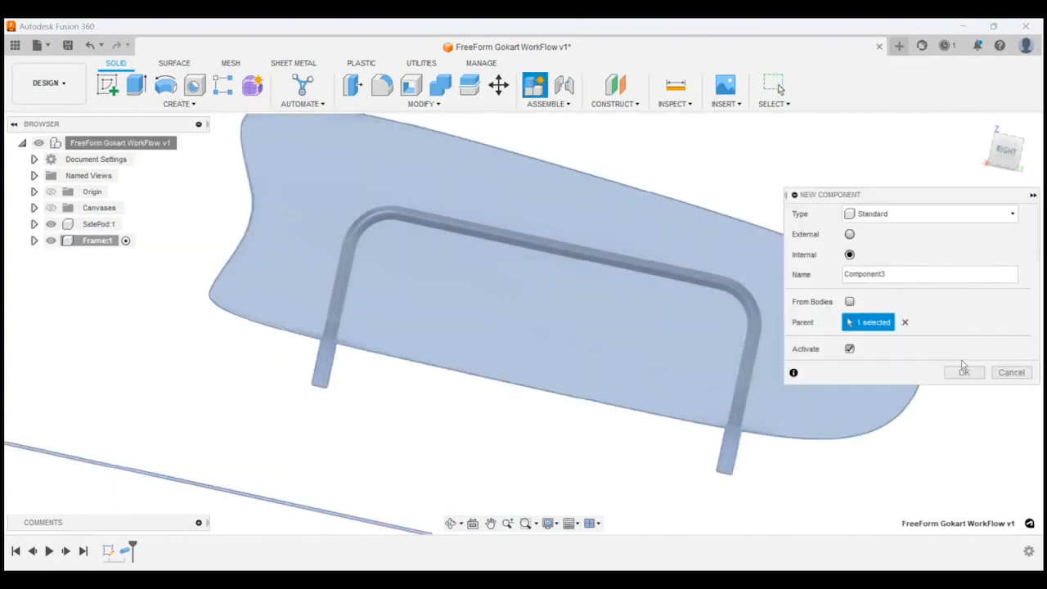
pyautogui.click(963, 371)
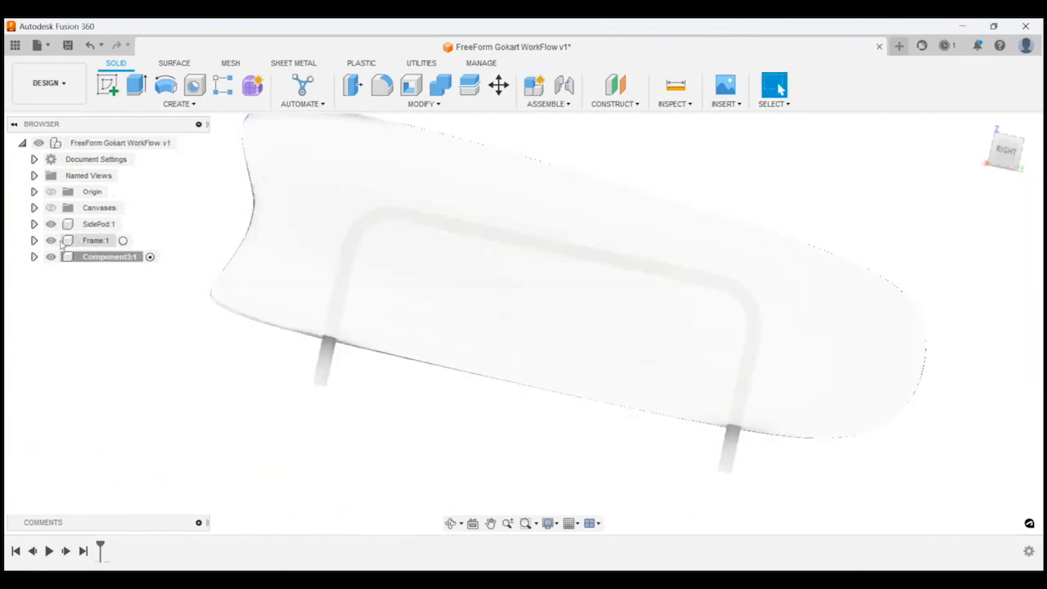
pyautogui.click(34, 240)
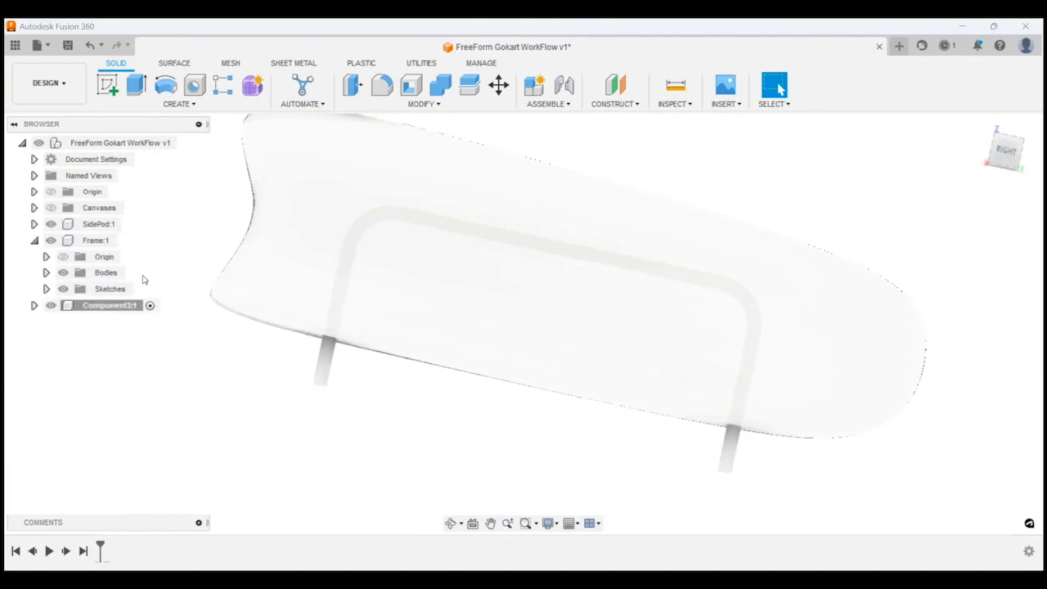
pyautogui.click(34, 241)
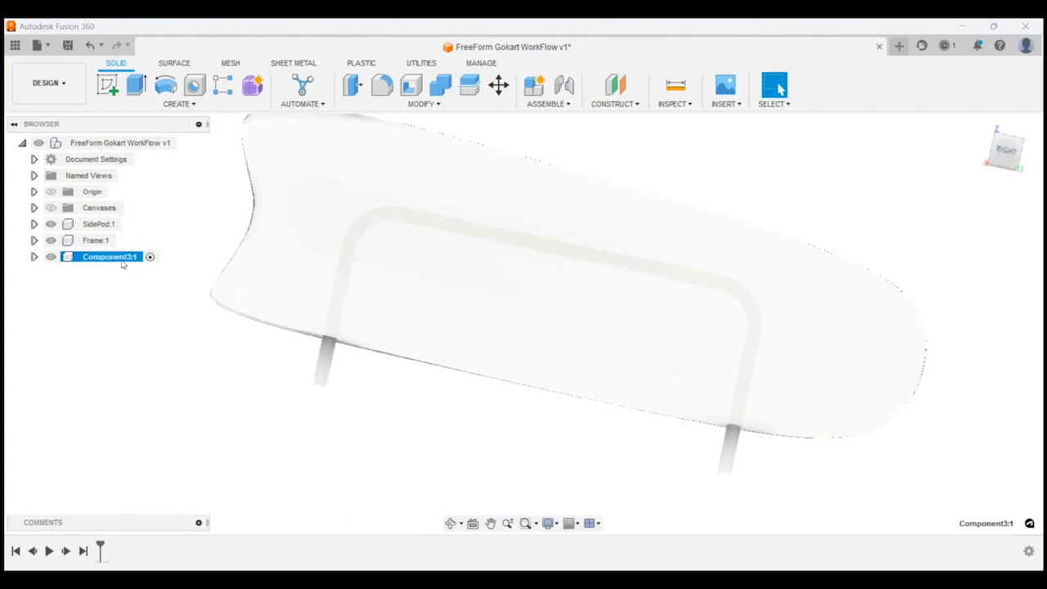
pyautogui.hotkey('ctrl', 'z')
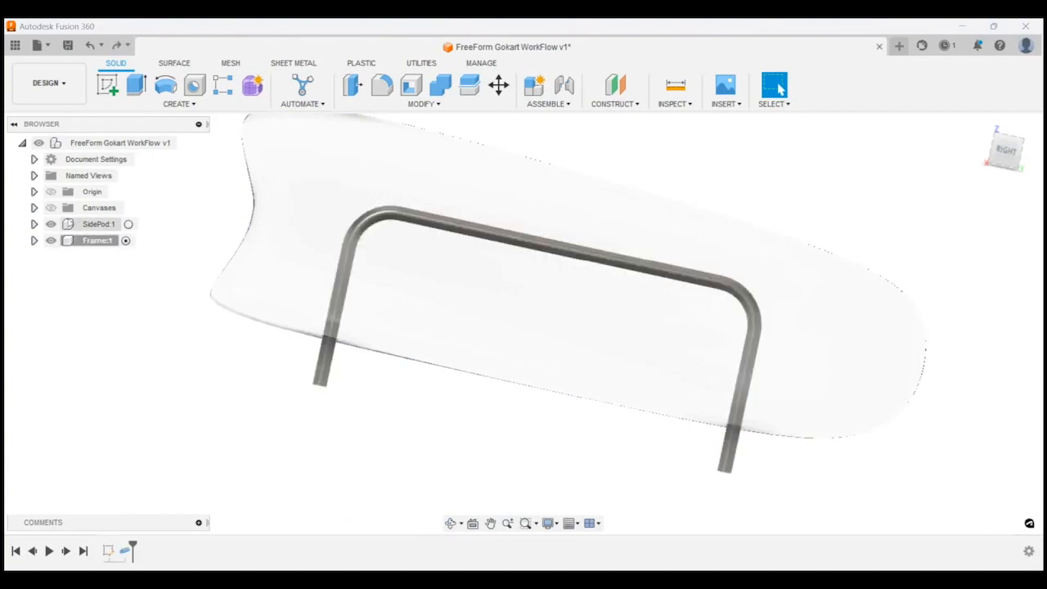
# Step: Expand the SidePod component and make it the active one
pyautogui.click(33, 224)
pyautogui.click(101, 225)
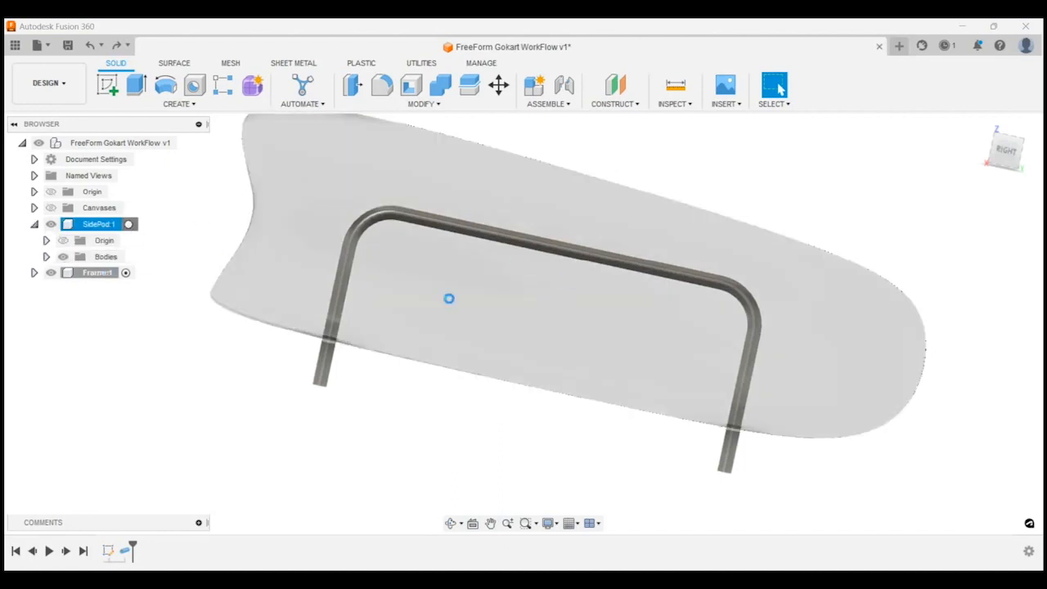
pyautogui.keyDown('shift'); pyautogui.moveTo(509, 459); pyautogui.dragTo(542, 437, button='middle'); pyautogui.keyUp('shift')
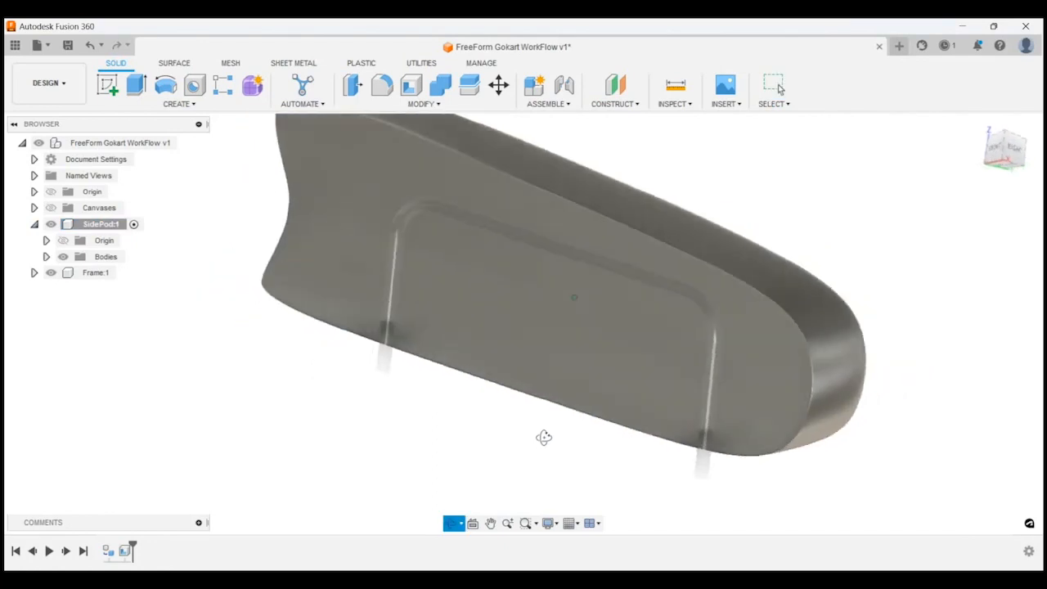
pyautogui.click(1017, 148)
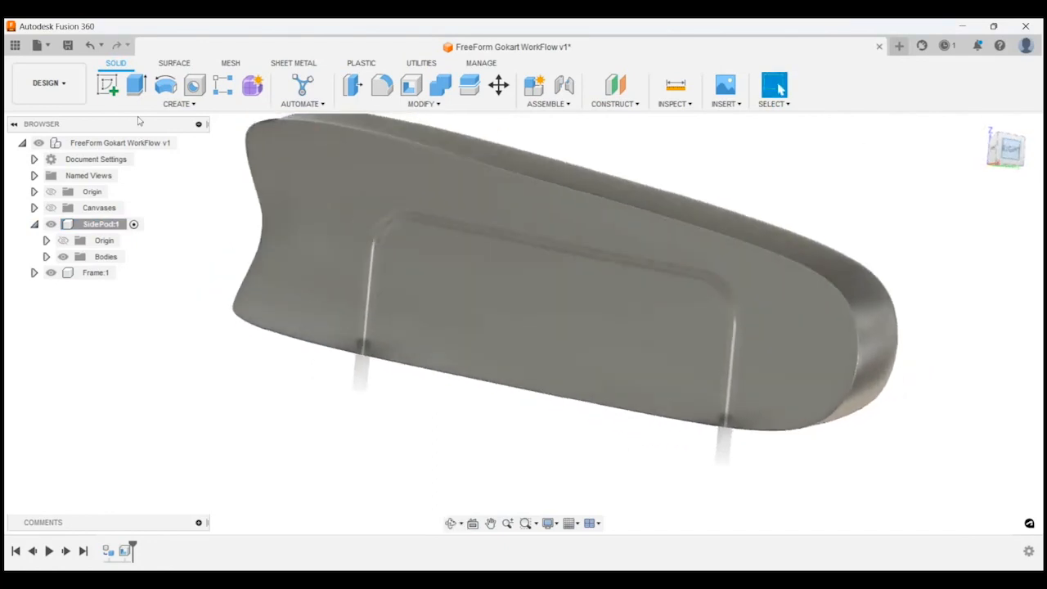
# Step: Start a sketch in SidePod on the plane facing the right view and enable the slice display
pyautogui.click(107, 85)
pyautogui.scroll(-2, 818, 216)
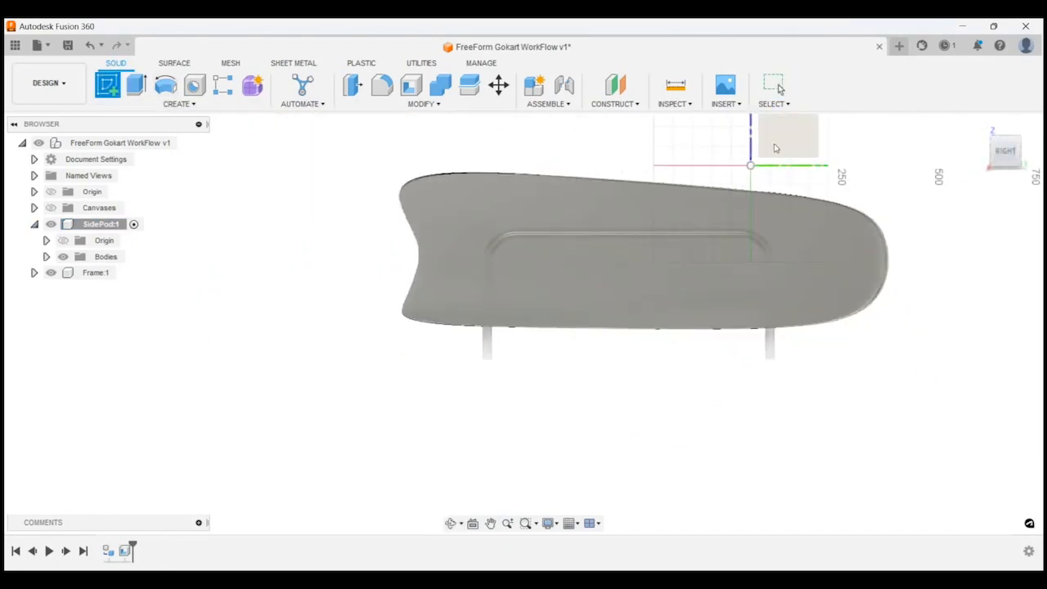
pyautogui.click(788, 135)
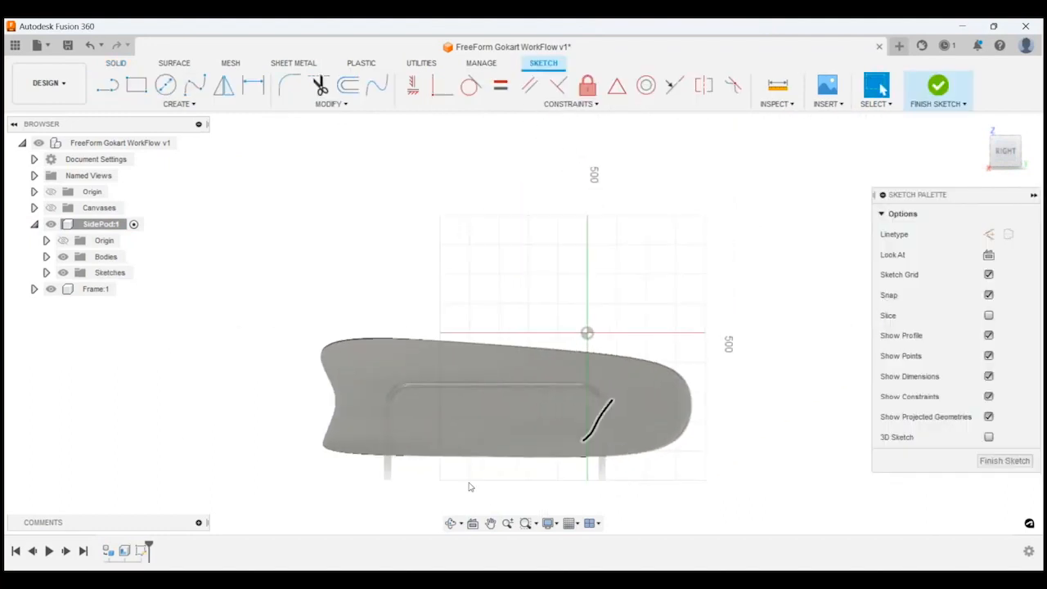
pyautogui.scroll(4, 553, 434)
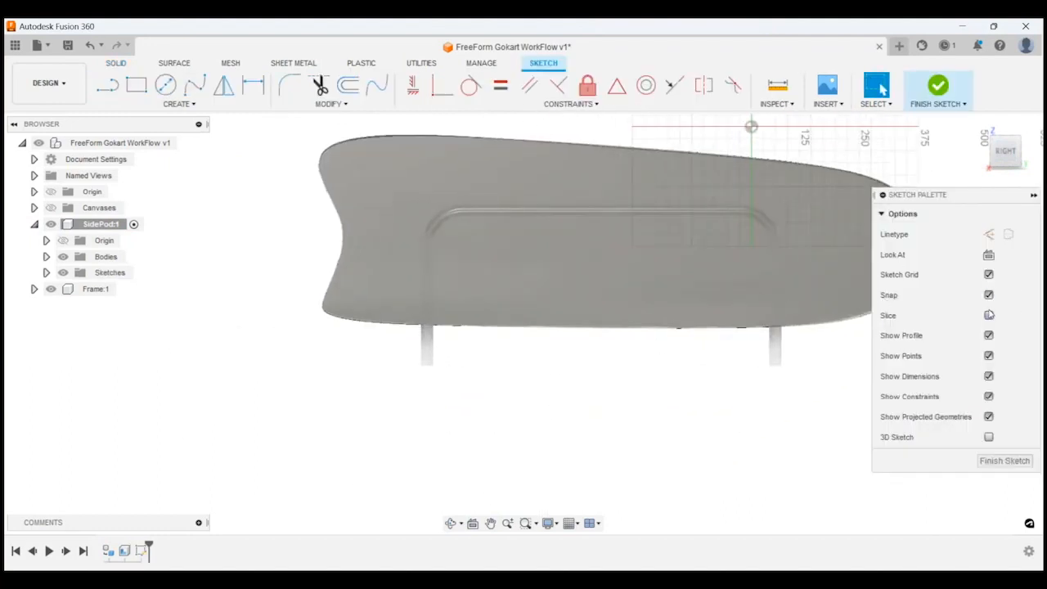
pyautogui.click(988, 315)
pyautogui.scroll(3, 753, 381)
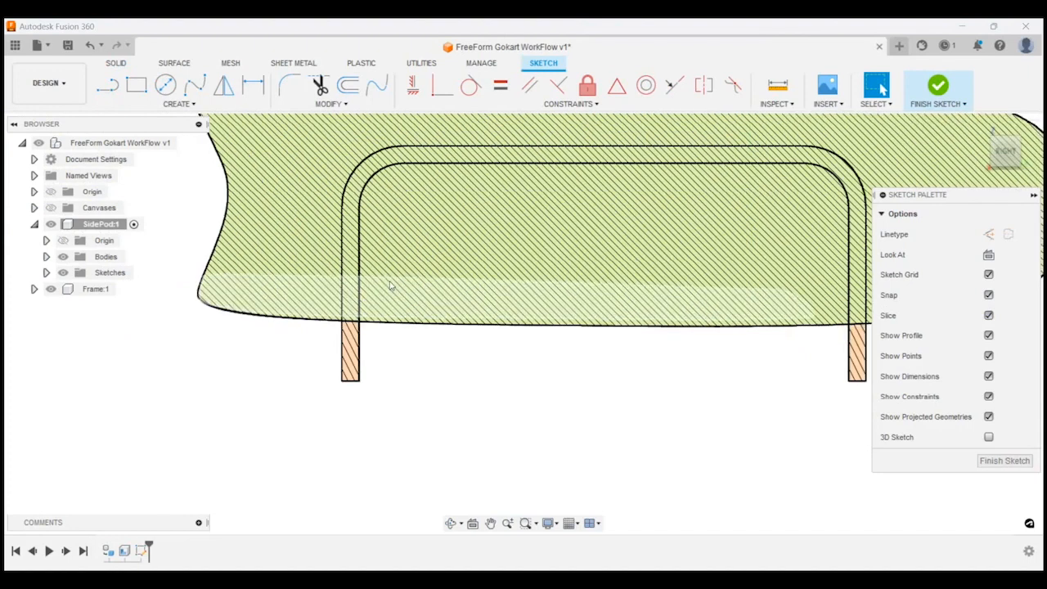
pyautogui.scroll(3, 391, 286)
# Step: Intersect the five faces of the frame pipe with the sketch plane to bring its outline into the SidePod sketch
pyautogui.click(179, 104)
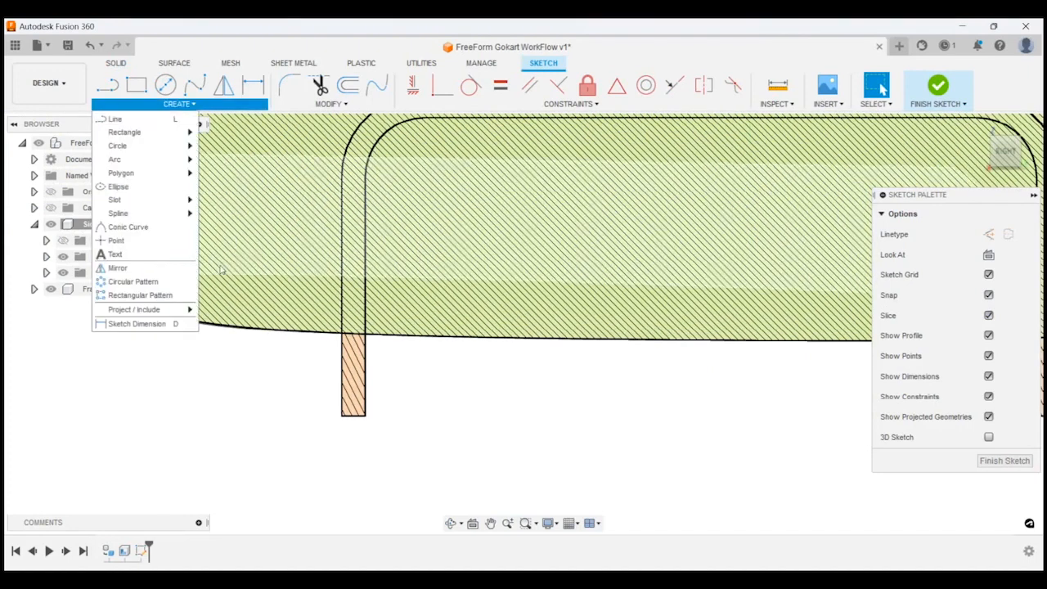
pyautogui.moveTo(170, 311)
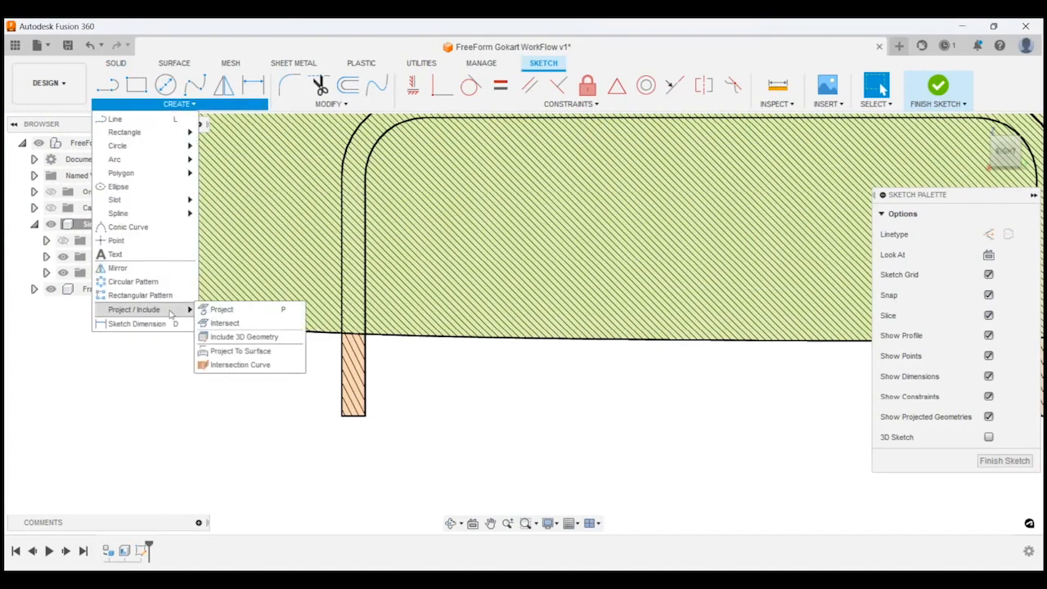
pyautogui.click(225, 323)
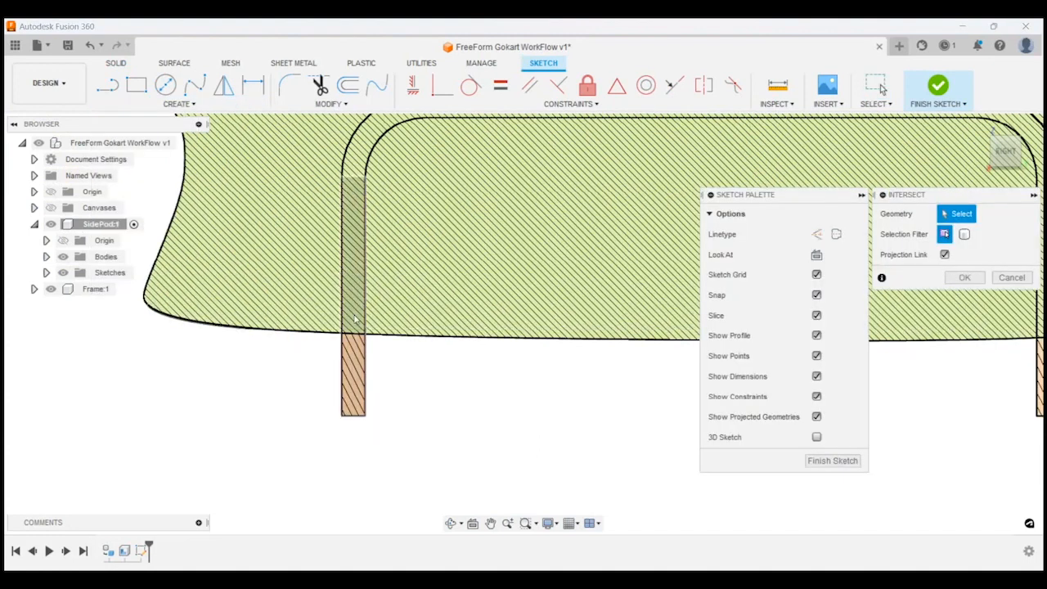
pyautogui.click(360, 144)
pyautogui.scroll(-3, 374, 401)
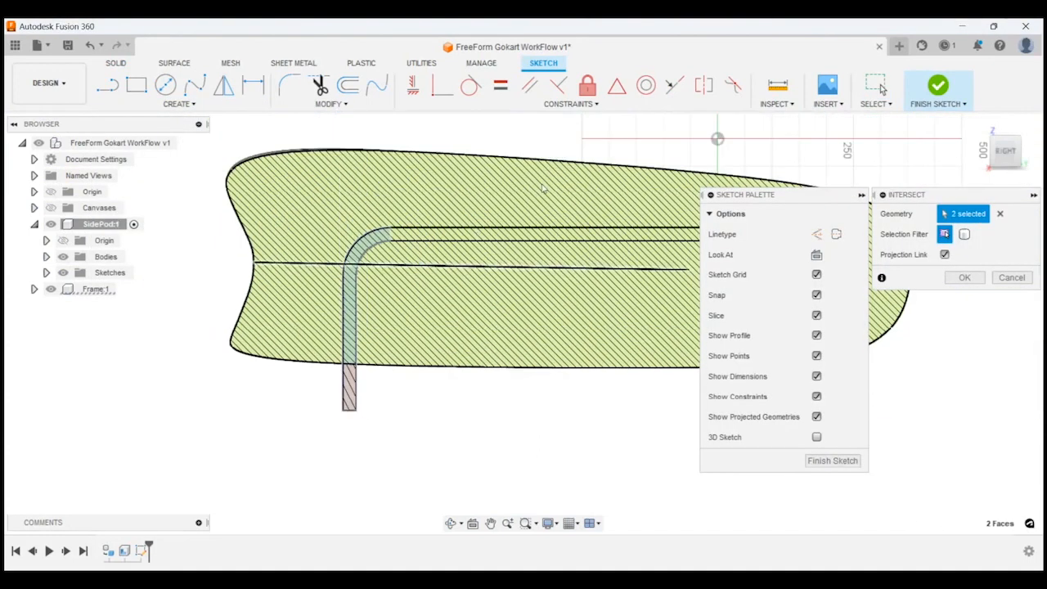
pyautogui.click(459, 247)
pyautogui.click(458, 246)
pyautogui.scroll(-3, 188, 253)
pyautogui.scroll(2, 585, 301)
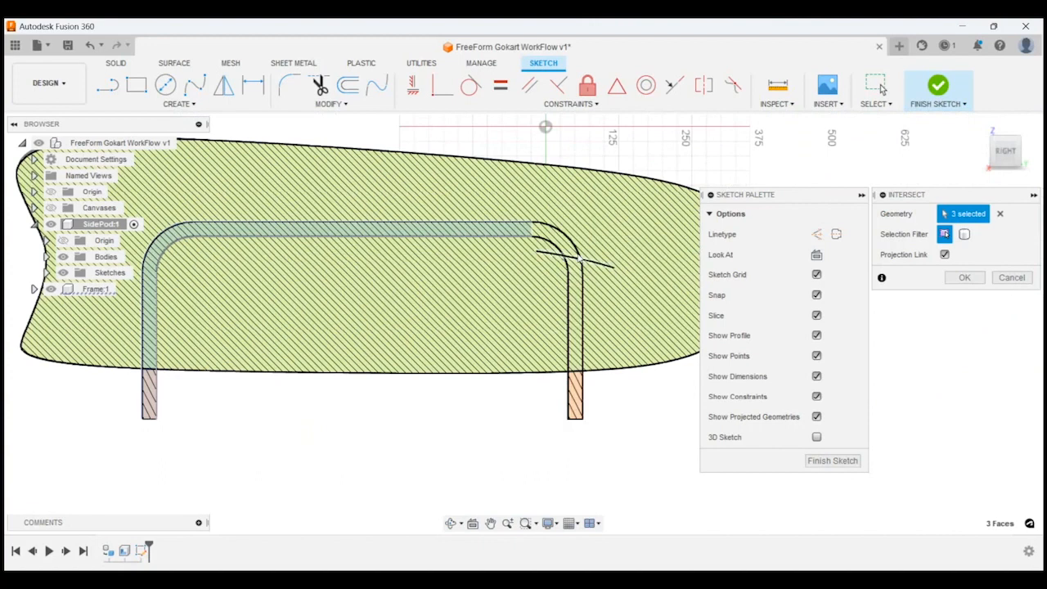
pyautogui.click(571, 248)
pyautogui.click(576, 301)
pyautogui.scroll(-2, 618, 426)
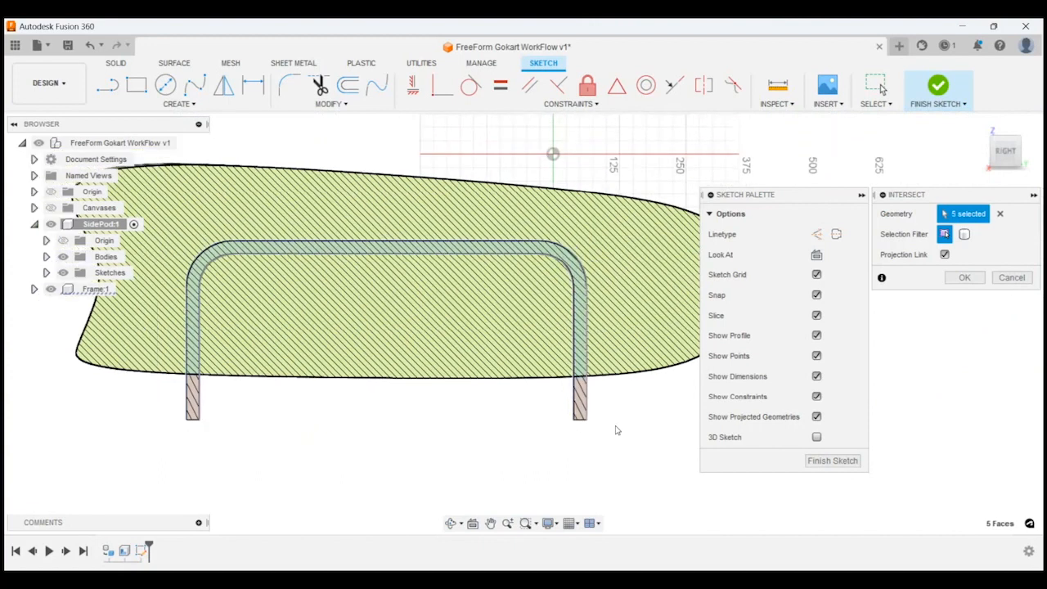
pyautogui.scroll(2, 619, 419)
pyautogui.click(964, 278)
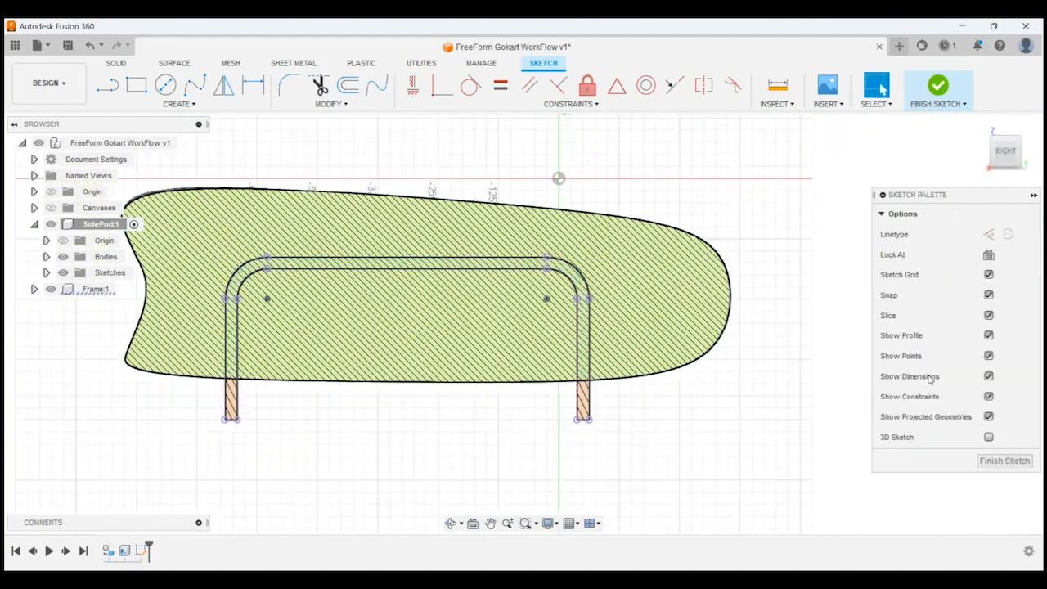
# Step: Try offsetting the outer outline of the frame pipe by 2 mm in the SidePod sketch, and undo the offset
pyautogui.scroll(1, 523, 346)
pyautogui.scroll(-2, 733, 386)
pyautogui.scroll(3, 442, 356)
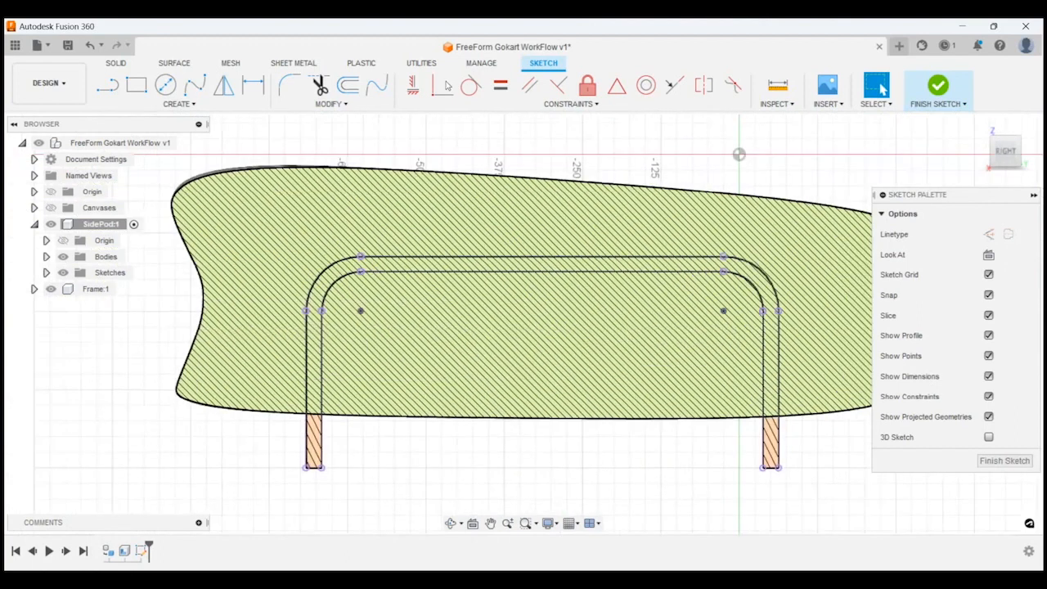
pyautogui.click(347, 84)
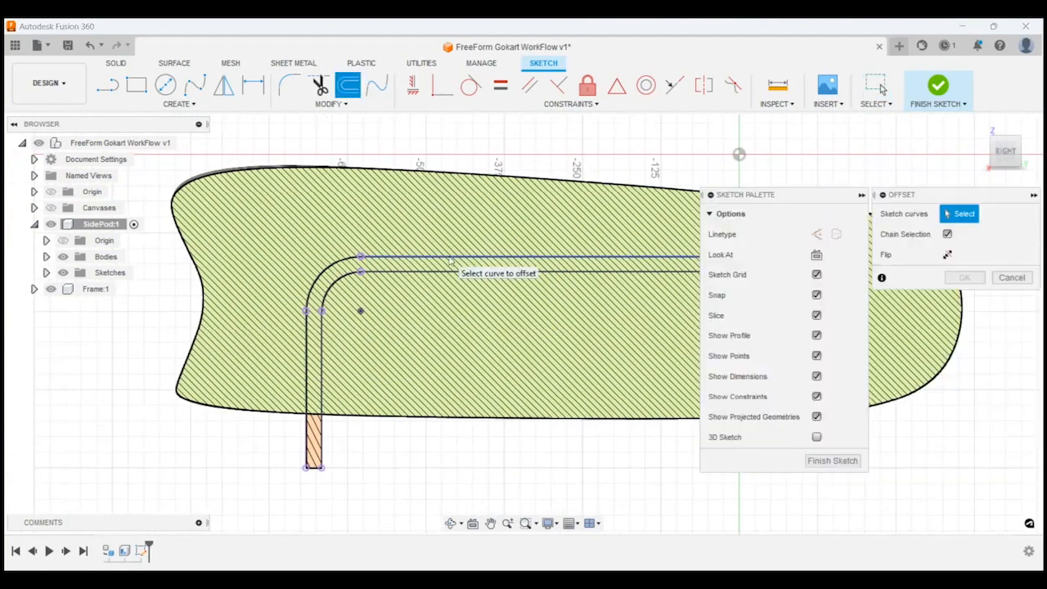
pyautogui.click(448, 257)
pyautogui.click(332, 263)
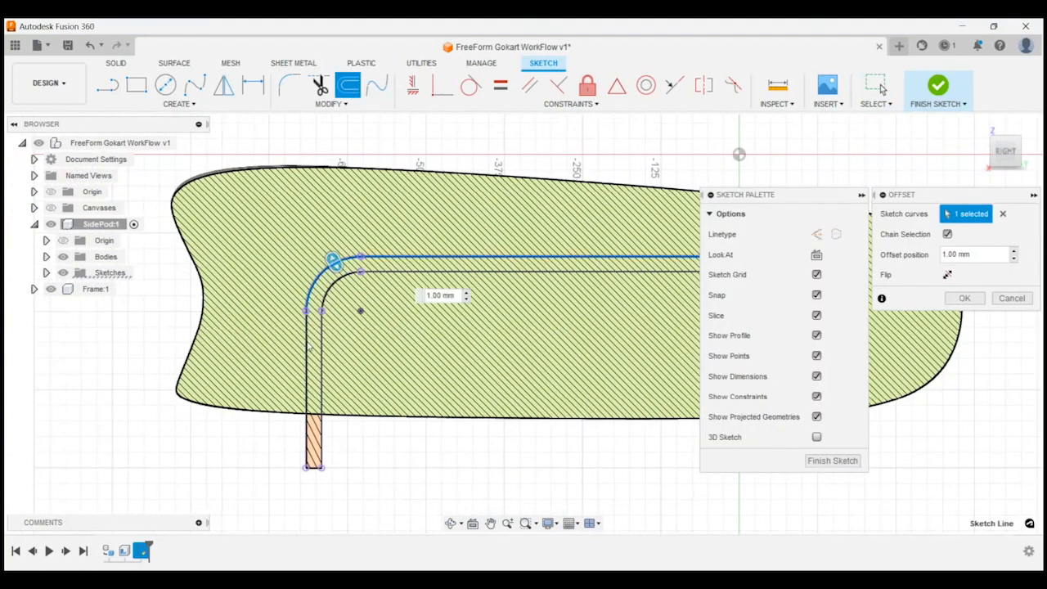
pyautogui.click(306, 342)
pyautogui.scroll(2, 322, 352)
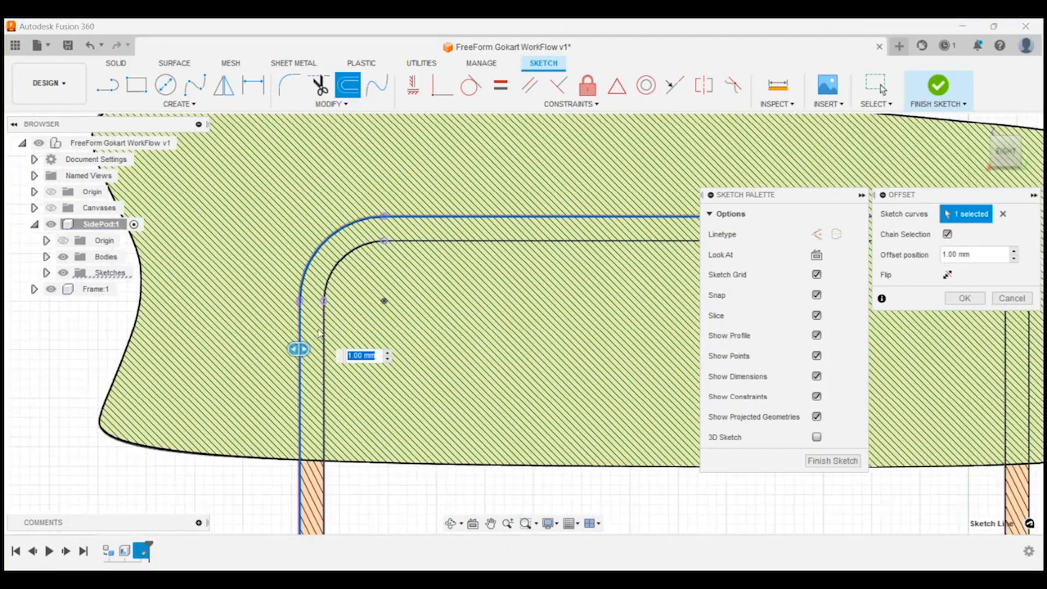
pyautogui.scroll(-3, 334, 274)
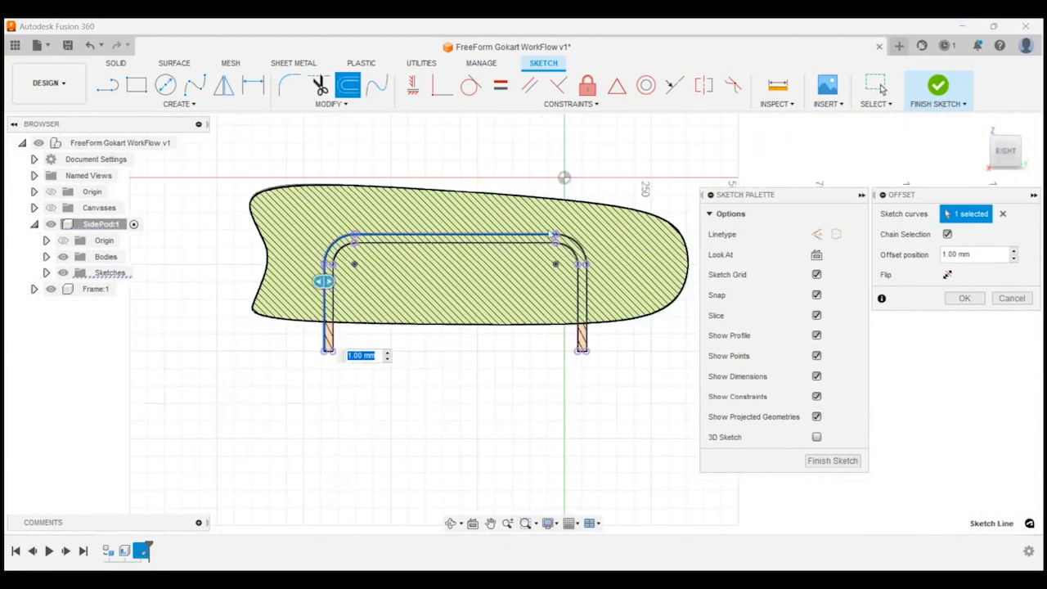
pyautogui.scroll(2, 593, 254)
pyautogui.click(593, 255)
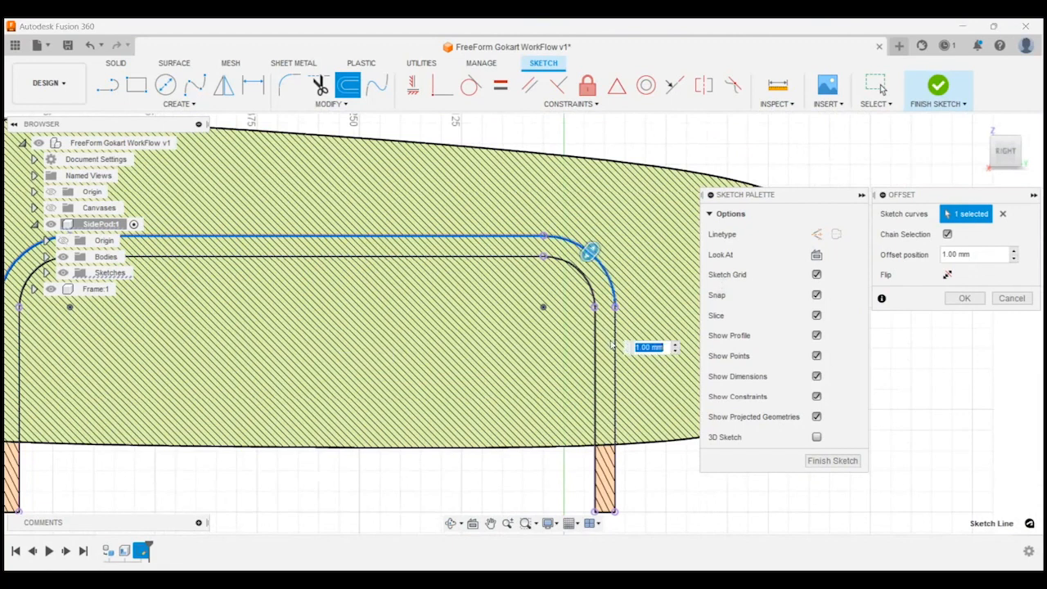
pyautogui.click(615, 342)
pyautogui.scroll(-3, 666, 271)
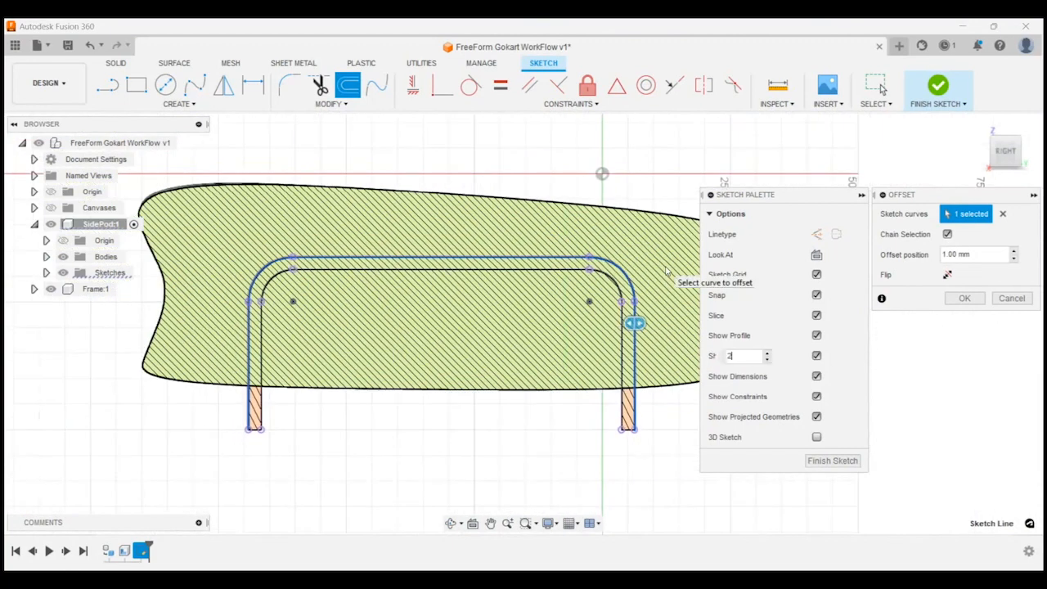
pyautogui.press('Return')
pyautogui.scroll(3, 536, 338)
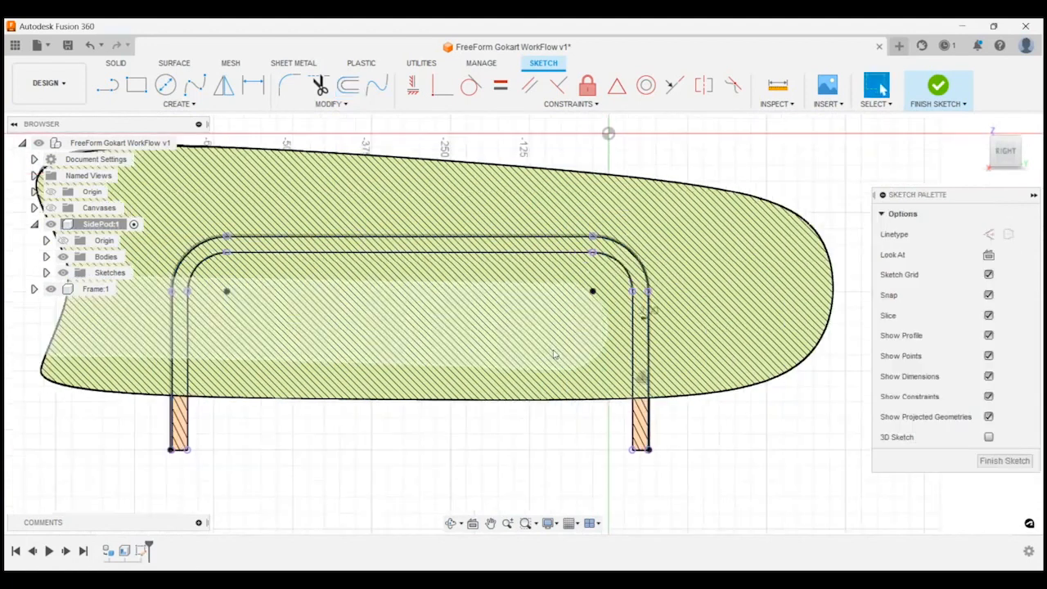
pyautogui.click(1008, 160)
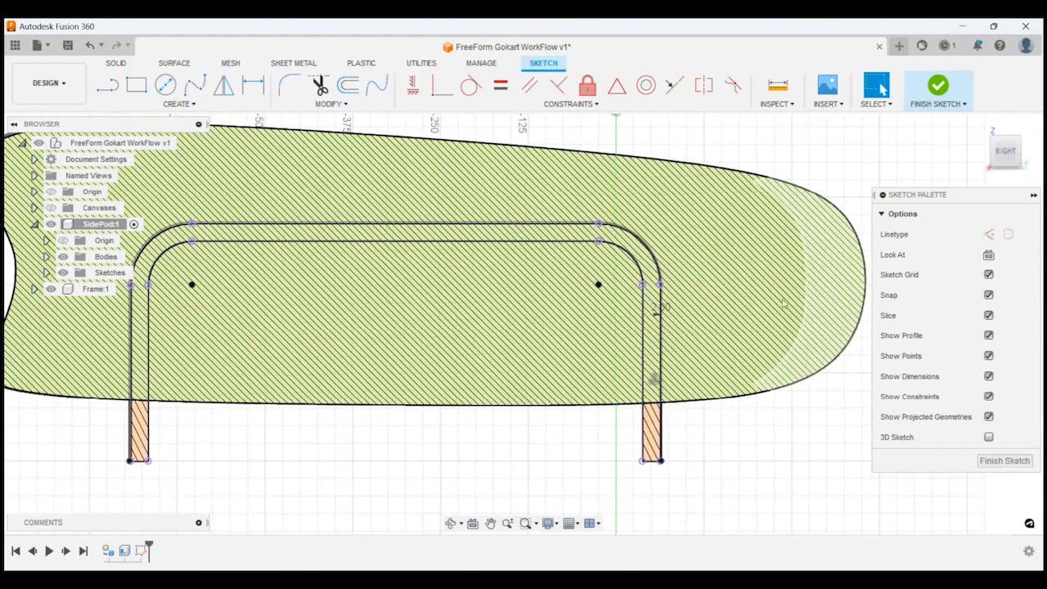
pyautogui.scroll(-3, 696, 311)
pyautogui.scroll(3, 315, 266)
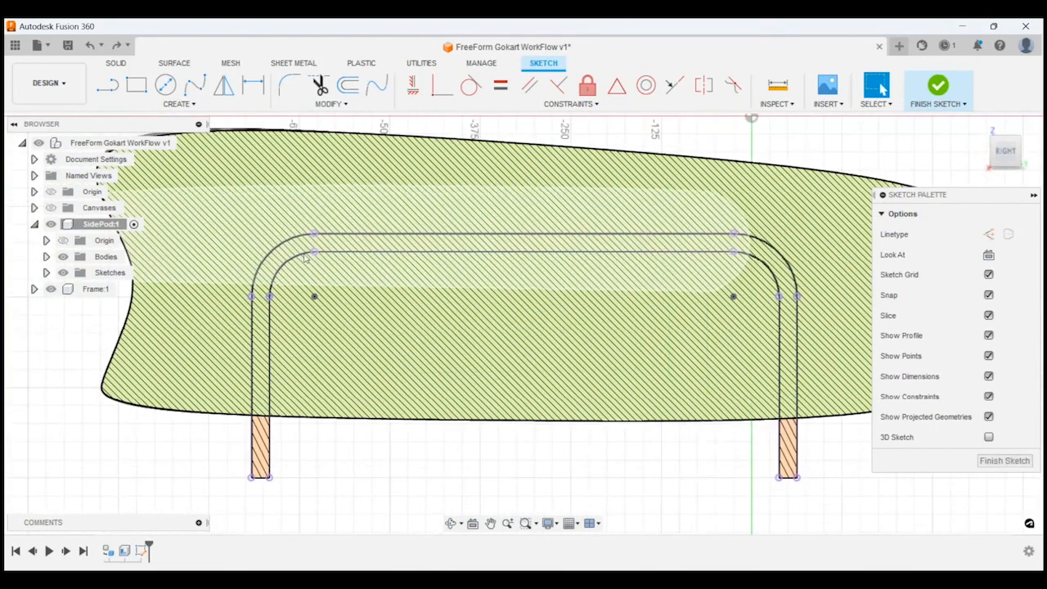
# Step: Offset the inner outline of the frame pipe by 25/2 mm toward the outer outline to form the pipe's centreline
pyautogui.scroll(3, 289, 259)
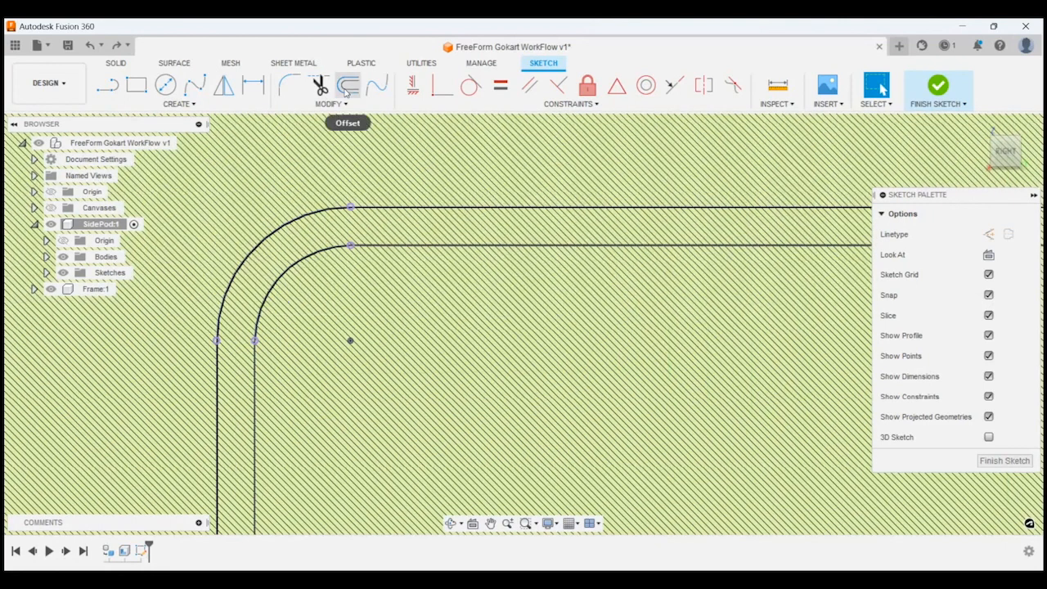
pyautogui.click(348, 84)
pyautogui.click(307, 272)
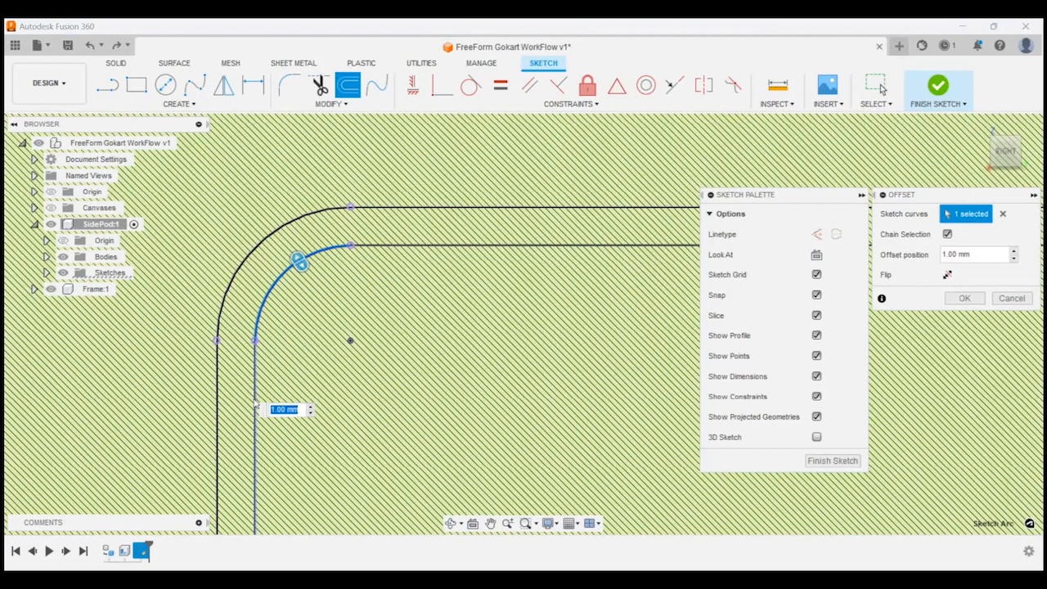
pyautogui.click(256, 399)
pyautogui.click(404, 245)
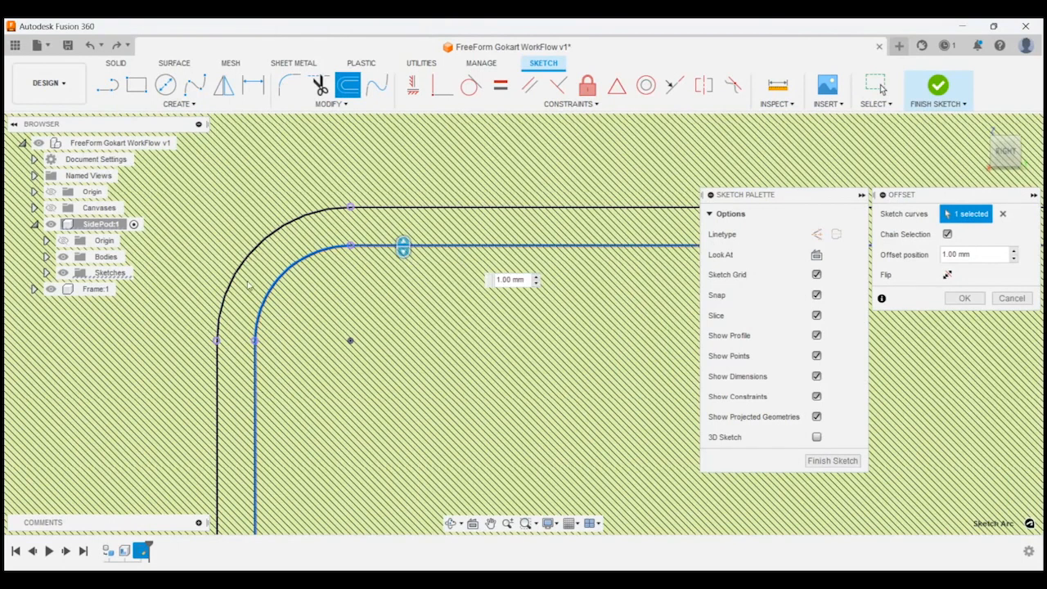
pyautogui.scroll(-3, 247, 258)
pyautogui.scroll(-3, 264, 230)
pyautogui.scroll(4, 511, 266)
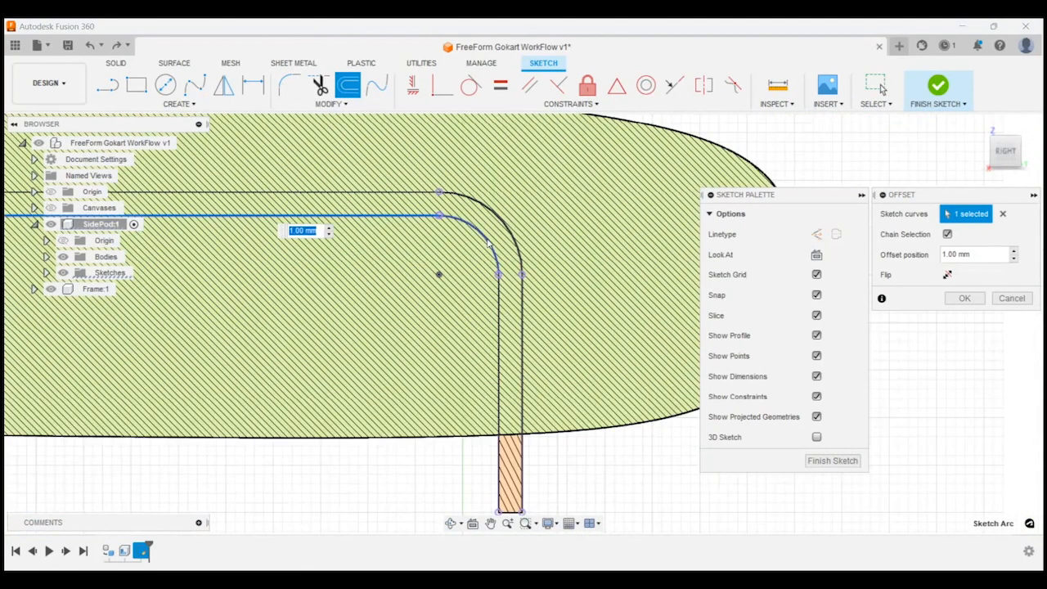
pyautogui.click(488, 240)
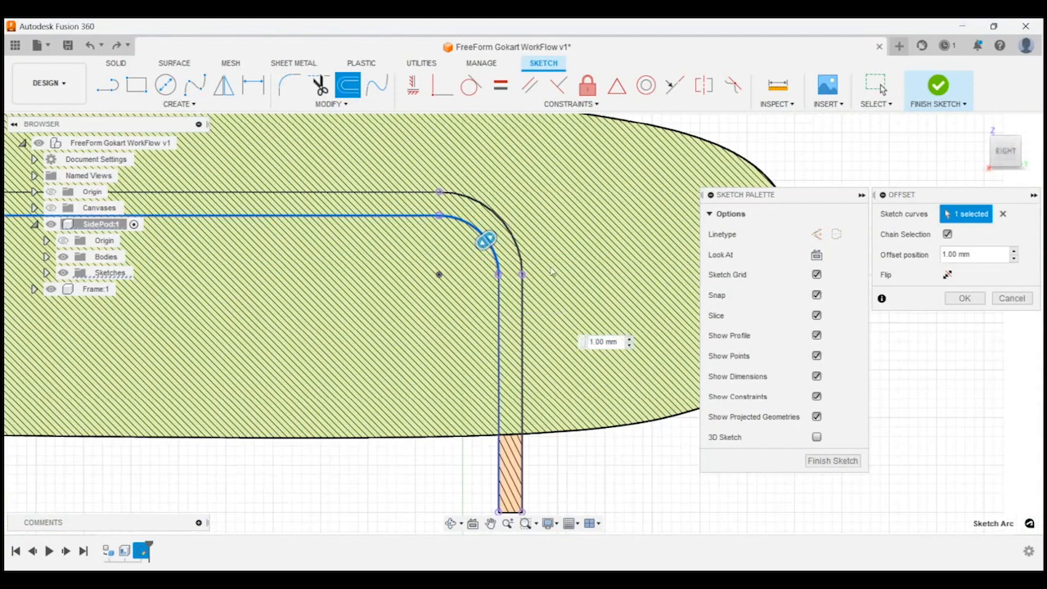
pyautogui.scroll(-3, 553, 271)
pyautogui.scroll(-2, 570, 400)
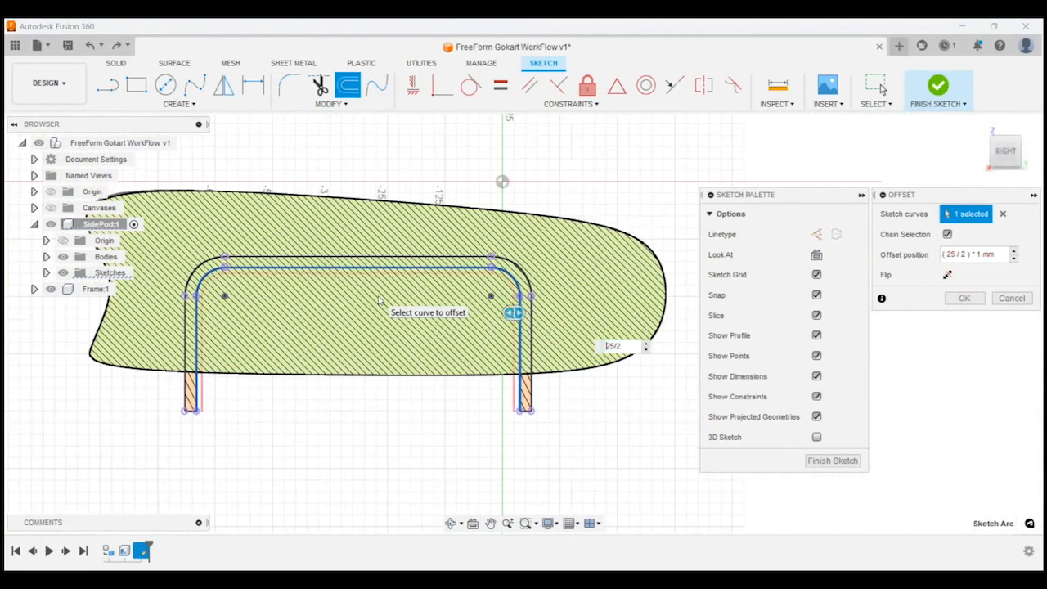
pyautogui.click(881, 84)
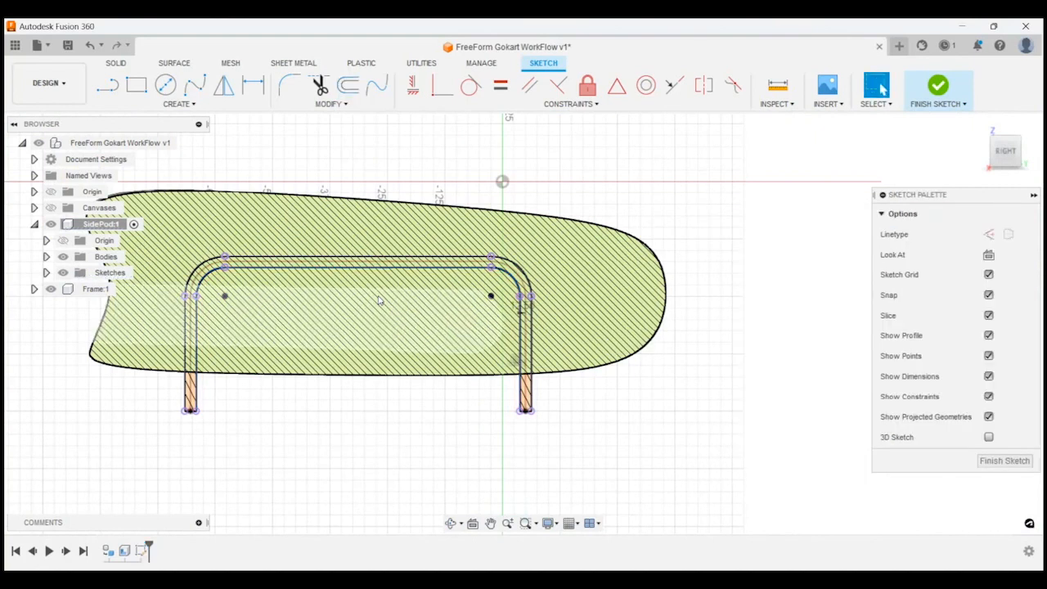
# Step: Draw a straight line across the open lower ends of the pipe's two legs to close the centreline profile
pyautogui.scroll(4, 533, 275)
pyautogui.scroll(3, 536, 270)
pyautogui.scroll(-6, 593, 236)
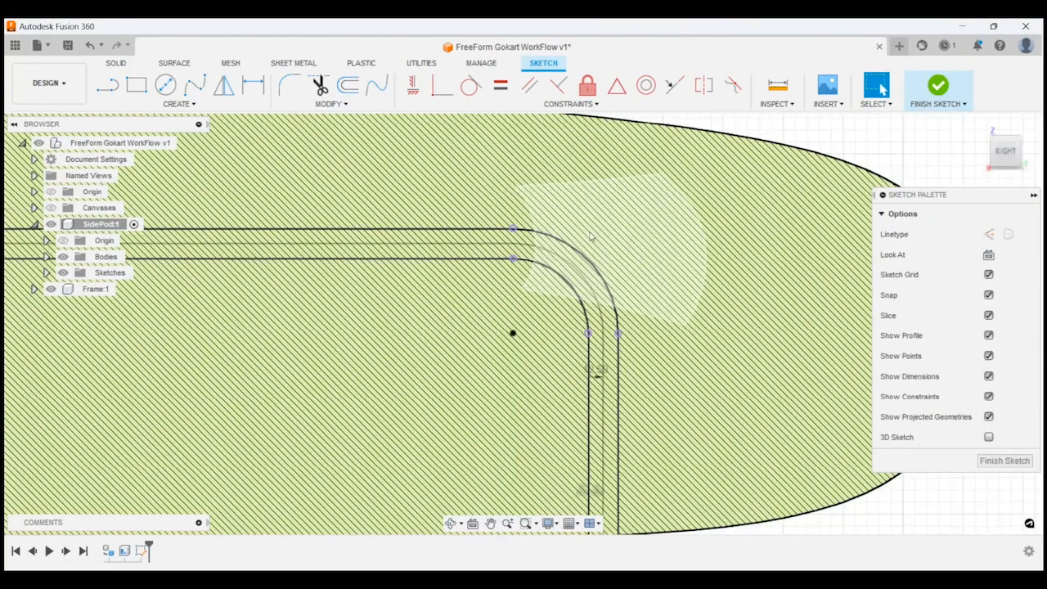
pyautogui.scroll(1, 595, 359)
pyautogui.scroll(-3, 597, 393)
pyautogui.scroll(5, 603, 425)
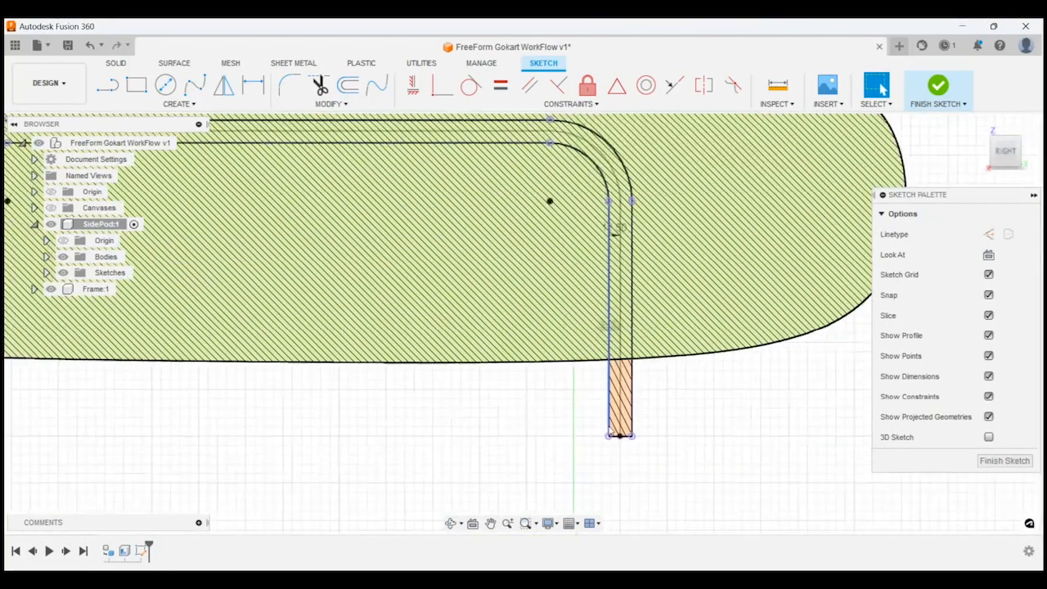
pyautogui.click(623, 438)
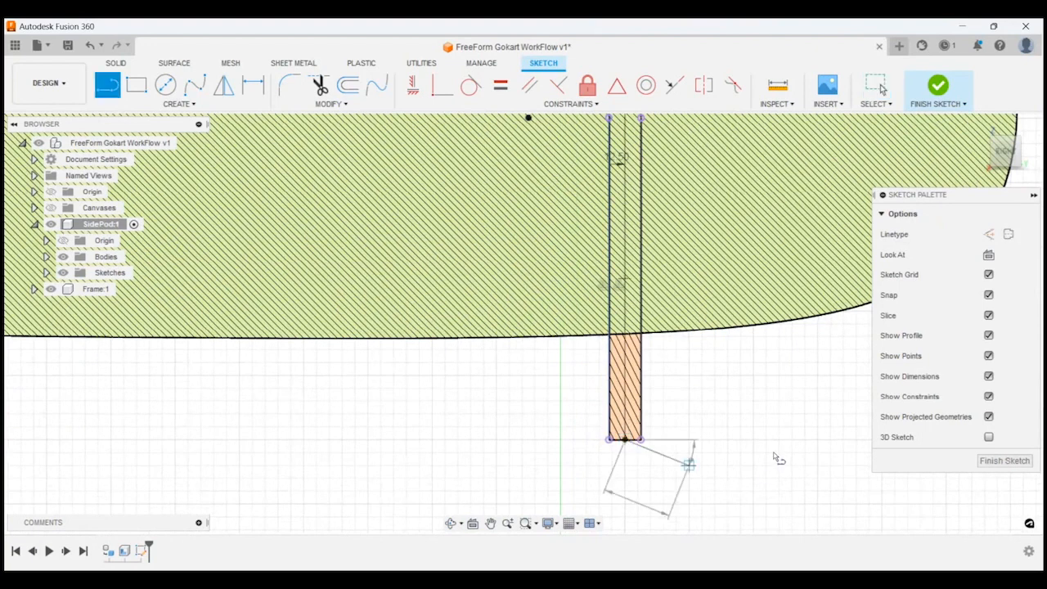
pyautogui.scroll(-3, 776, 458)
pyautogui.click(150, 435)
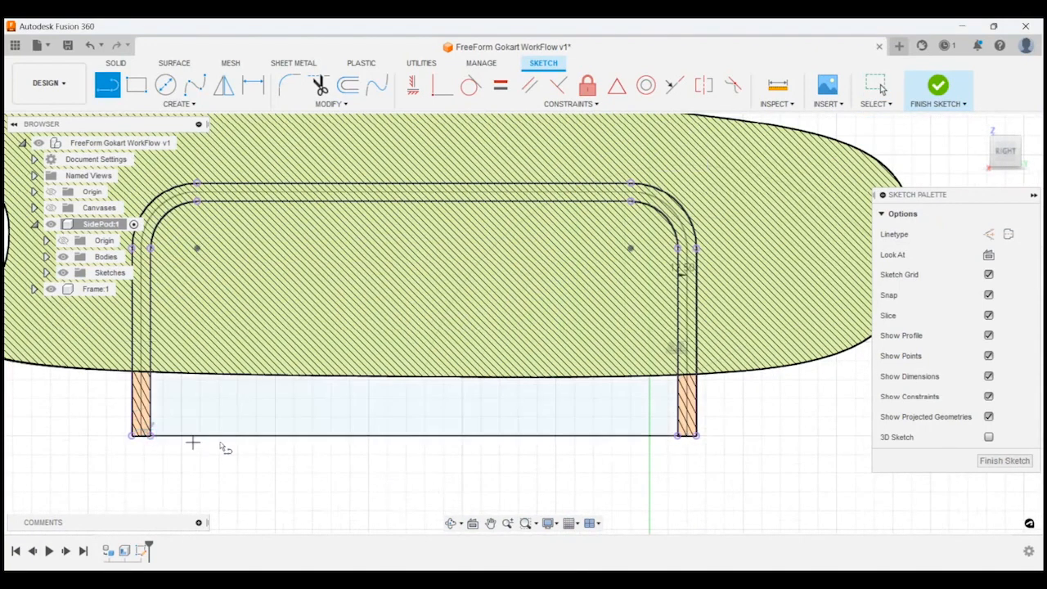
pyautogui.press('Escape')
# Step: Pick the two closed regions inside the pipe's centreline and examine them against the Frame component's body
pyautogui.click(229, 406)
pyautogui.scroll(3, 147, 380)
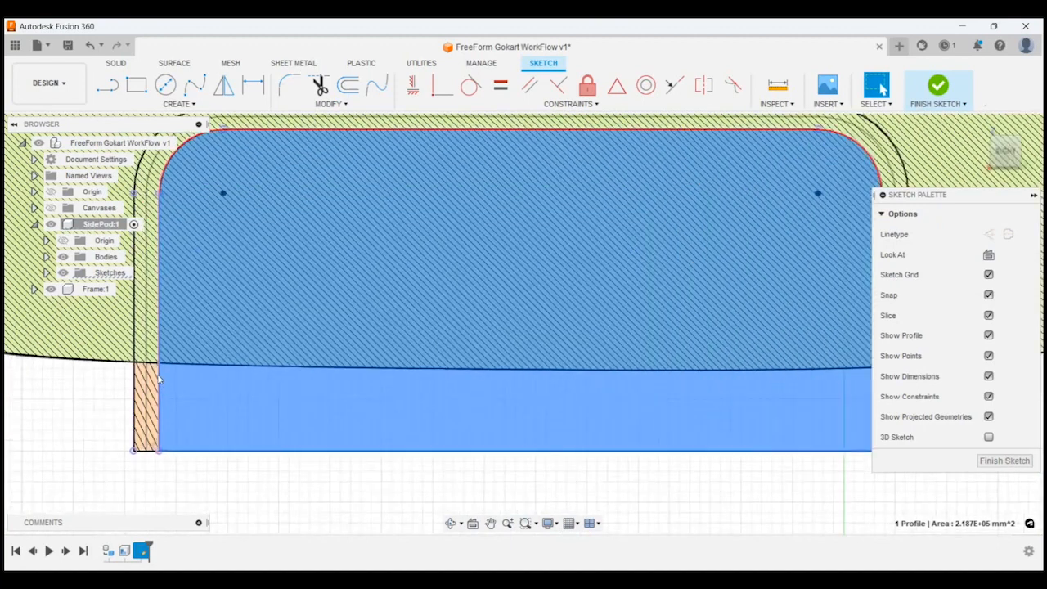
pyautogui.scroll(-3, 307, 407)
pyautogui.keyDown('shift'); pyautogui.moveTo(365, 396); pyautogui.dragTo(401, 392, button='middle'); pyautogui.keyUp('shift')
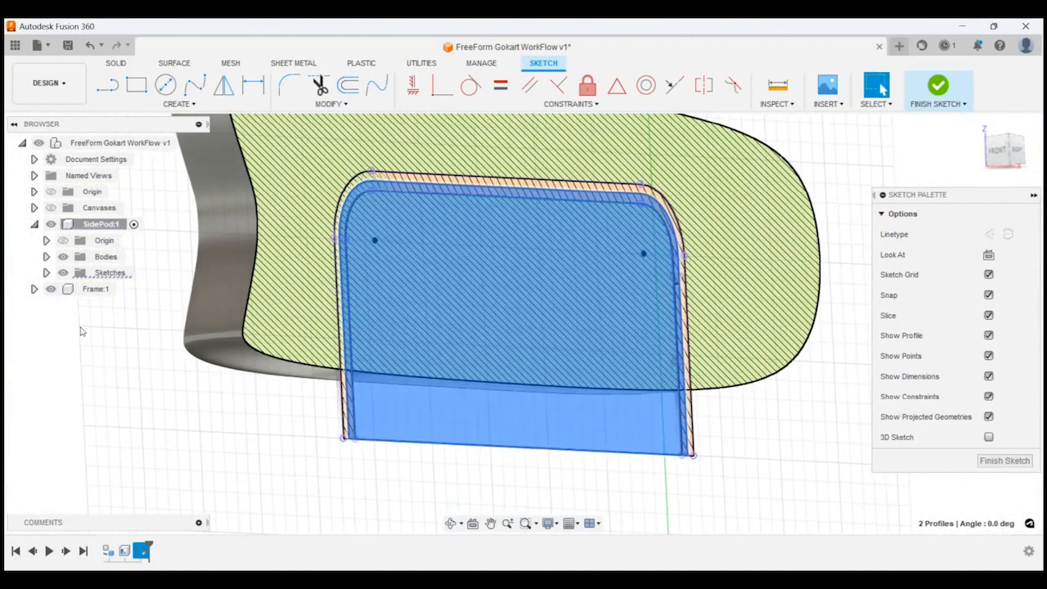
pyautogui.click(33, 289)
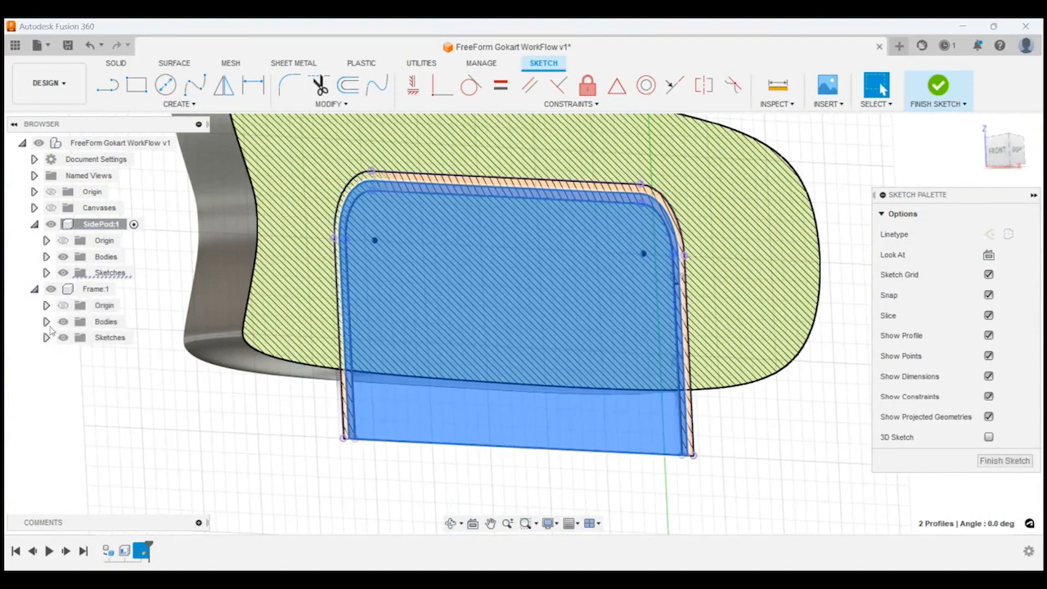
pyautogui.click(64, 322)
pyautogui.scroll(-1, 225, 404)
pyautogui.keyDown('shift'); pyautogui.moveTo(251, 417); pyautogui.dragTo(196, 413, button='middle'); pyautogui.keyUp('shift')
pyautogui.keyDown('shift'); pyautogui.moveTo(718, 321); pyautogui.dragTo(629, 304, button='middle'); pyautogui.keyUp('shift')
# Step: Extrude the large inner region and the adjoining band up to the centreline symmetrically, with a whole length of 28 mm
pyautogui.click(115, 63)
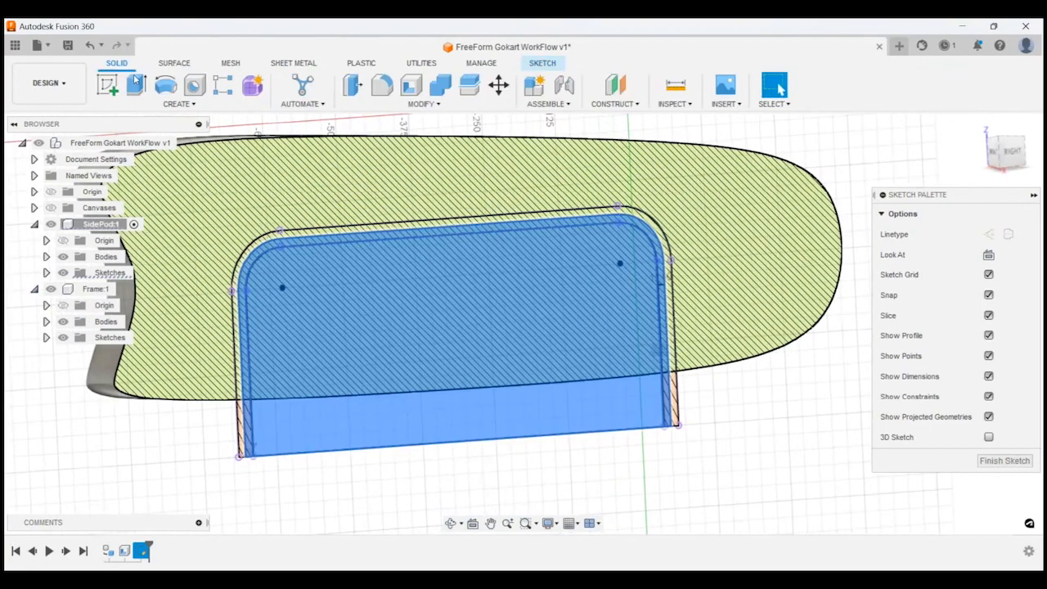
pyautogui.click(137, 85)
pyautogui.click(432, 318)
pyautogui.scroll(5, 348, 231)
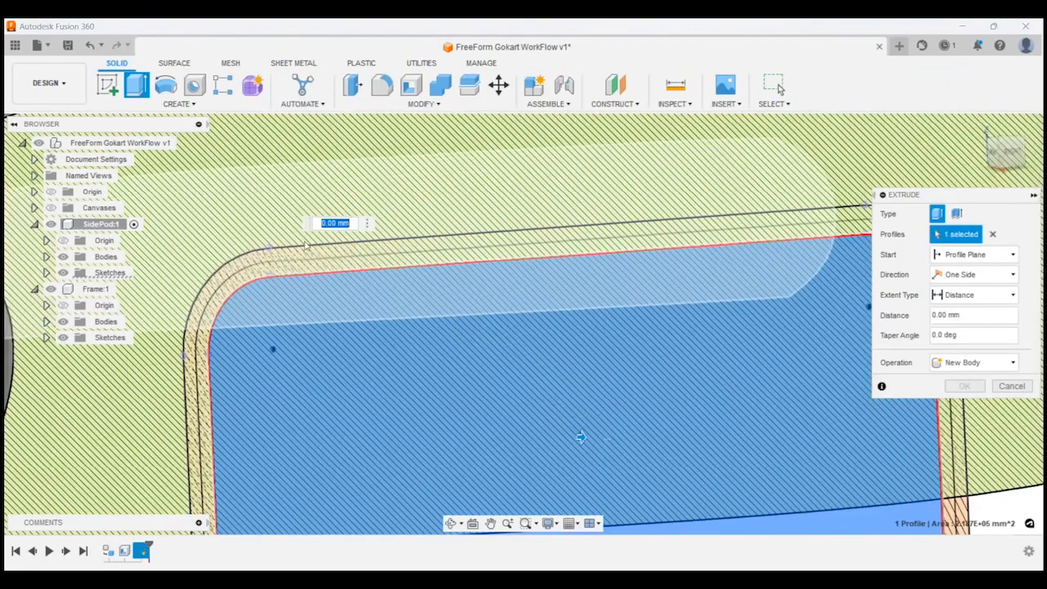
pyautogui.click(348, 279)
pyautogui.scroll(-5, 348, 198)
pyautogui.keyDown('shift'); pyautogui.moveTo(348, 199); pyautogui.dragTo(903, 242, button='middle'); pyautogui.keyUp('shift')
pyautogui.click(978, 294)
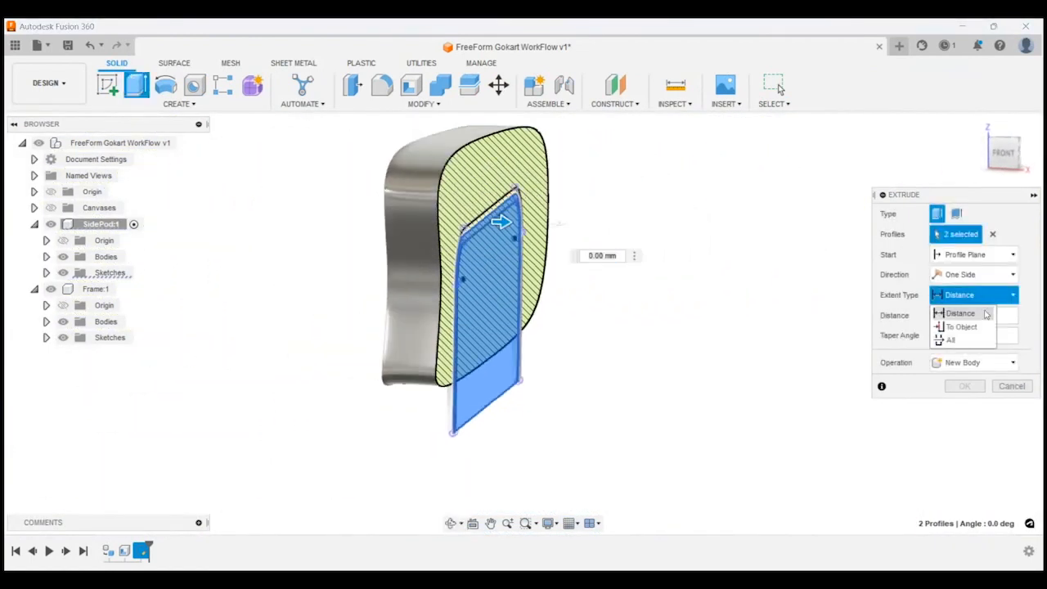
pyautogui.click(985, 296)
pyautogui.click(975, 275)
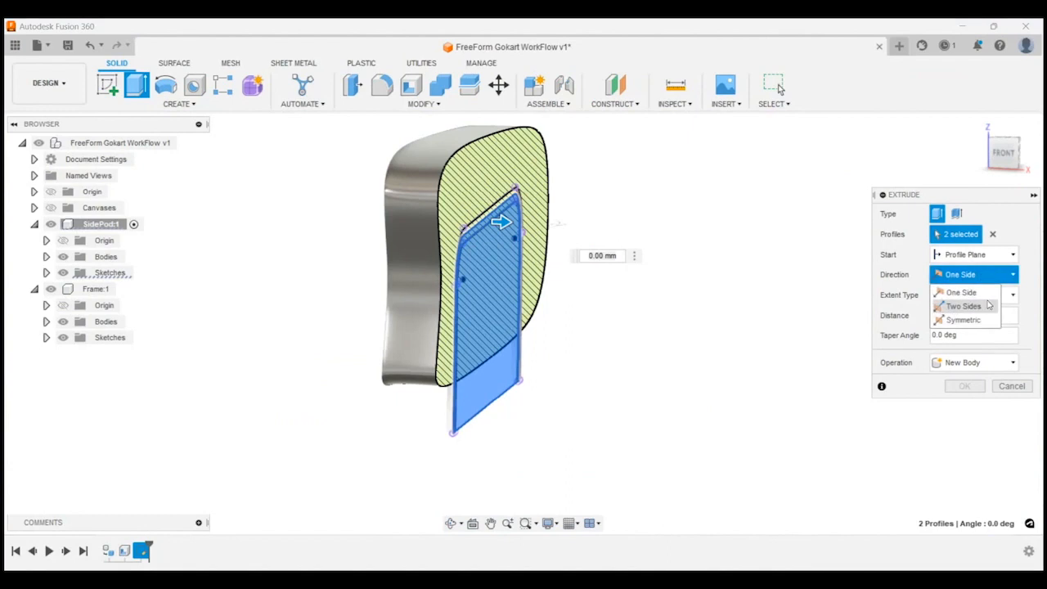
pyautogui.click(975, 321)
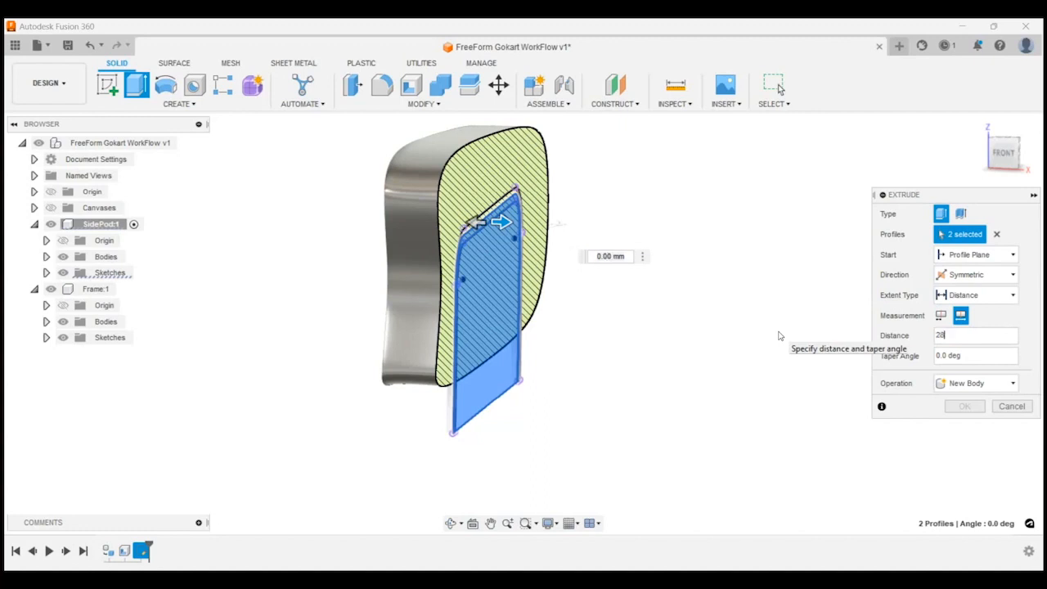
pyautogui.press('Return')
# Step: Exclude the Frame body from the extrude cut so that only the SidePod body is cut, and complete the cut
pyautogui.keyDown('shift'); pyautogui.moveTo(690, 318); pyautogui.dragTo(637, 320, button='middle'); pyautogui.keyUp('shift')
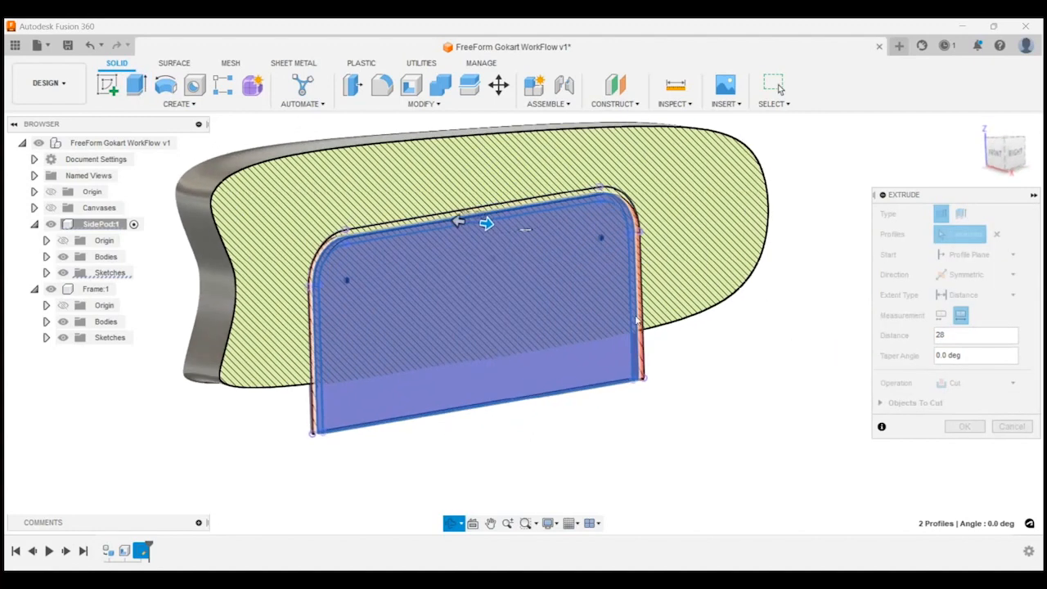
pyautogui.scroll(2, 449, 168)
pyautogui.moveTo(446, 169)
pyautogui.keyDown('shift'); pyautogui.mouseDown(button='middle')
pyautogui.moveTo(418, 150)
pyautogui.moveTo(413, 162)
pyautogui.moveTo(444, 166)
pyautogui.mouseUp(button='middle'); pyautogui.keyUp('shift')
pyautogui.keyDown('shift'); pyautogui.moveTo(530, 169); pyautogui.dragTo(490, 160, button='middle'); pyautogui.keyUp('shift')
pyautogui.click(1005, 151)
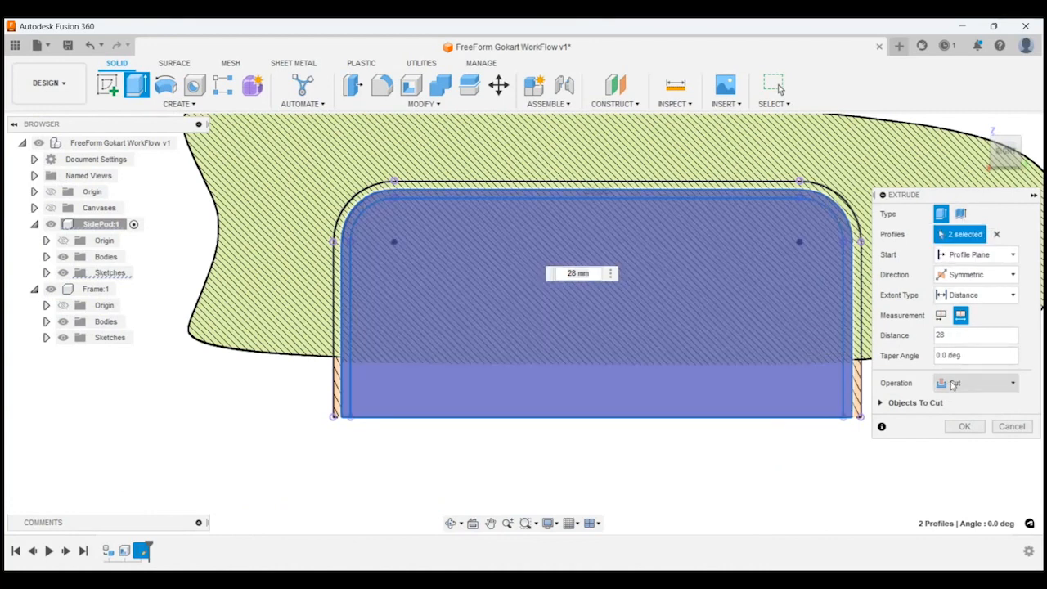
pyautogui.click(881, 403)
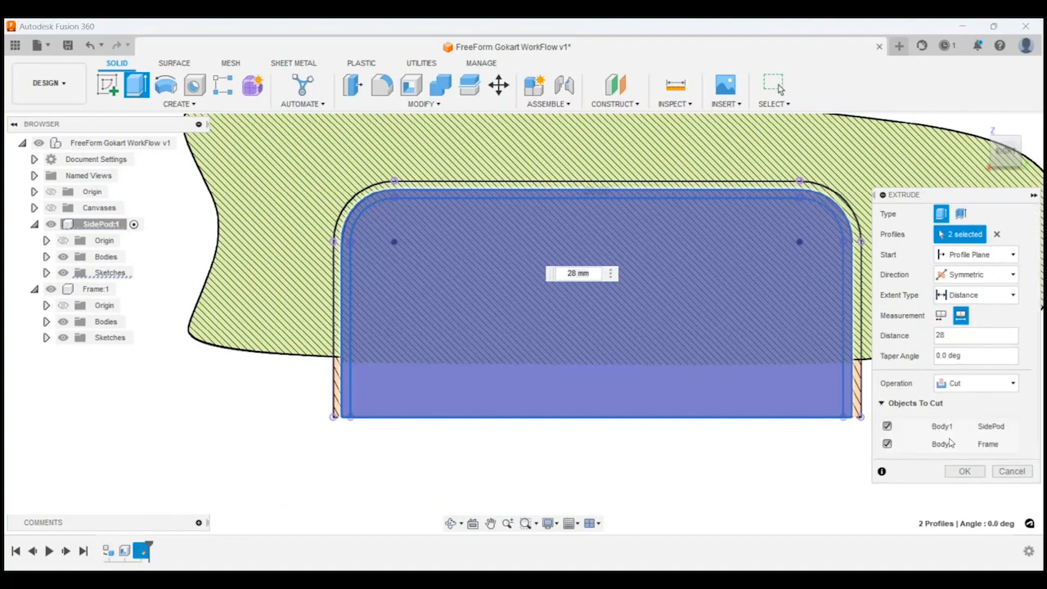
pyautogui.click(888, 444)
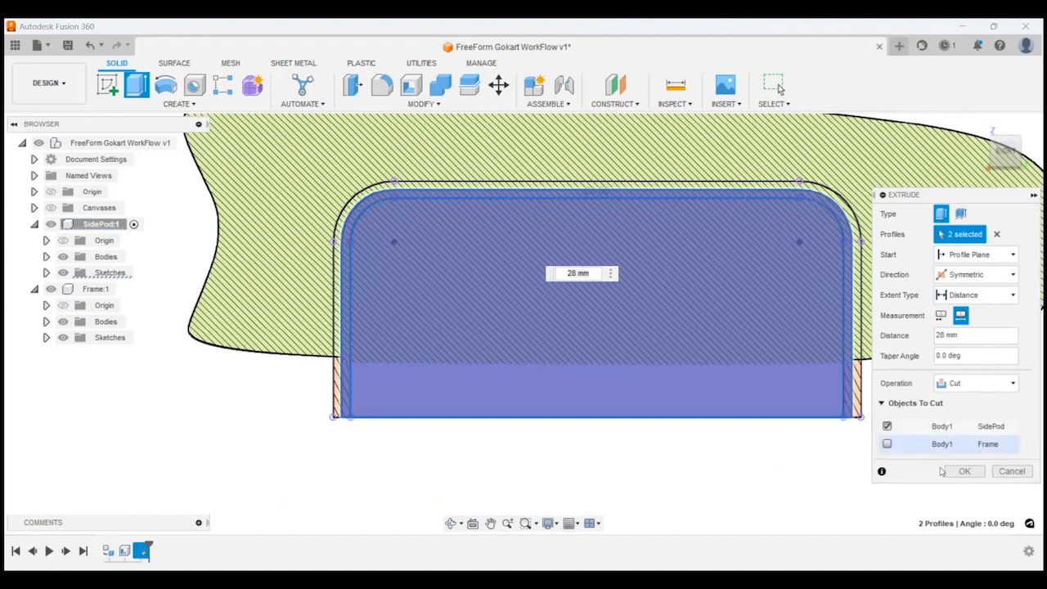
pyautogui.click(967, 472)
# Step: Examine the pipe's lower end and the cut recess in SidePod from the bottom view
pyautogui.moveTo(839, 475)
pyautogui.keyDown('shift'); pyautogui.mouseDown(button='middle')
pyautogui.moveTo(820, 444)
pyautogui.moveTo(834, 423)
pyautogui.moveTo(806, 315)
pyautogui.mouseUp(button='middle'); pyautogui.keyUp('shift')
pyautogui.scroll(2, 357, 173)
pyautogui.keyDown('shift'); pyautogui.moveTo(356, 174); pyautogui.dragTo(695, 259, button='middle'); pyautogui.keyUp('shift')
pyautogui.scroll(3, 390, 201)
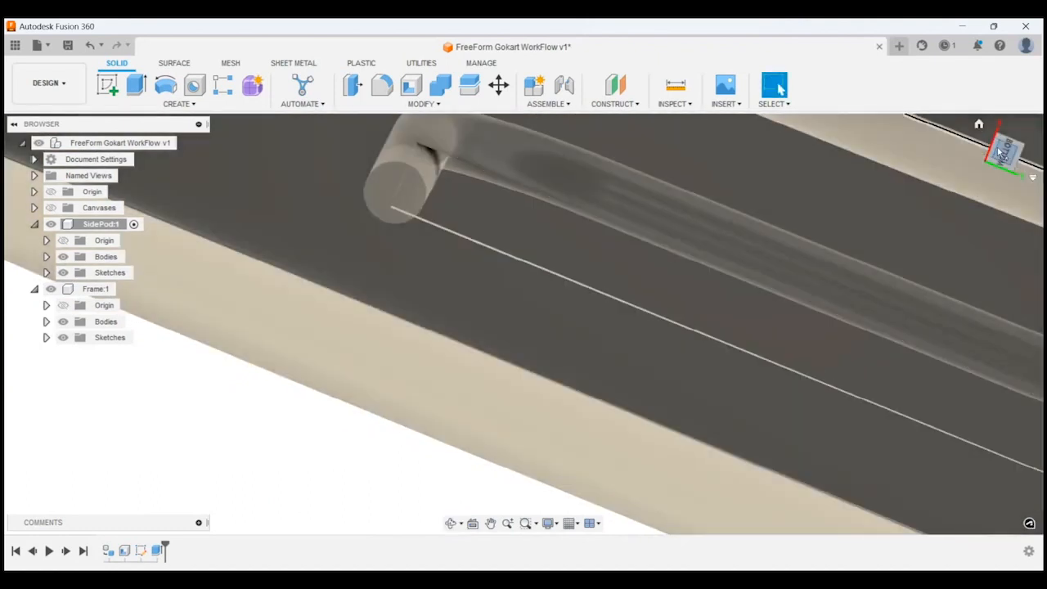
pyautogui.click(997, 144)
pyautogui.scroll(4, 352, 222)
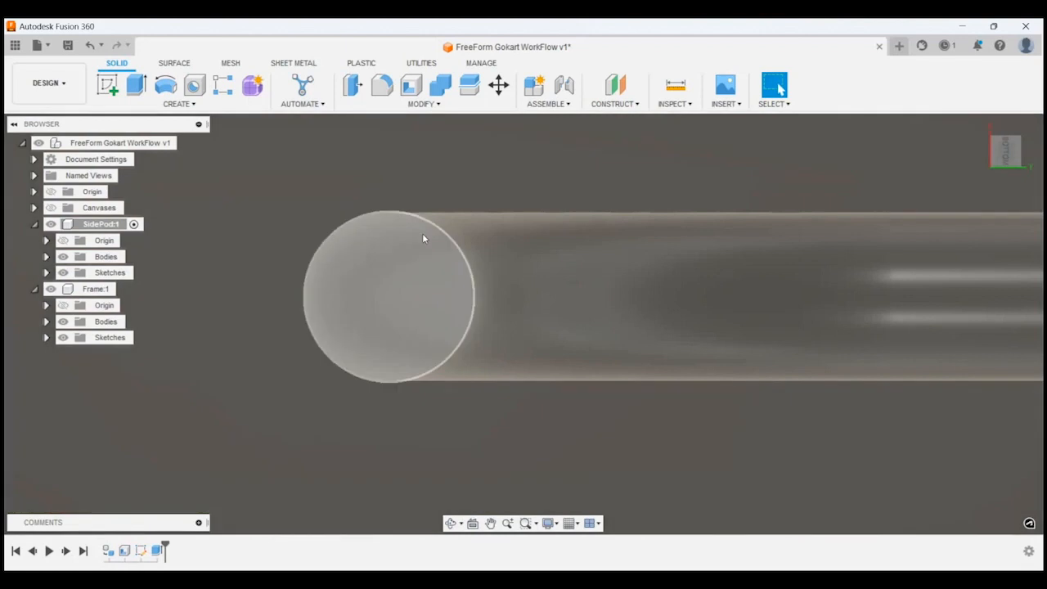
# Step: Reveal Sketch1 of the Frame component and view the recess in SidePod from the right side
pyautogui.scroll(-6, 422, 233)
pyautogui.moveTo(431, 238)
pyautogui.keyDown('shift'); pyautogui.mouseDown(button='middle')
pyautogui.moveTo(430, 357)
pyautogui.moveTo(165, 359)
pyautogui.mouseUp(button='middle'); pyautogui.keyUp('shift')
pyautogui.keyDown('shift'); pyautogui.moveTo(386, 362); pyautogui.dragTo(392, 378, button='middle'); pyautogui.keyUp('shift')
pyautogui.click(1004, 152)
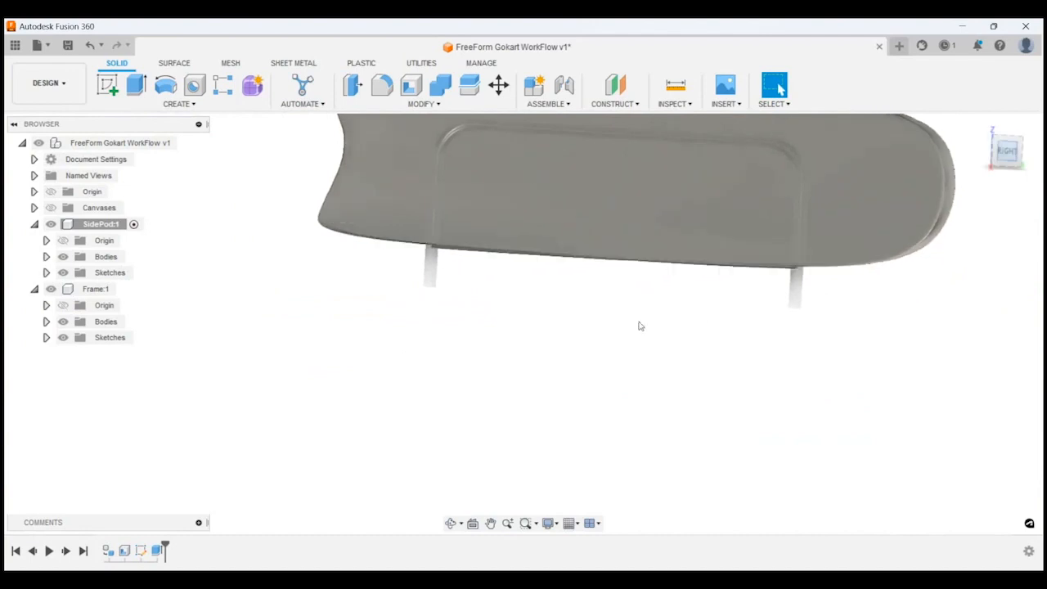
pyautogui.scroll(5, 608, 224)
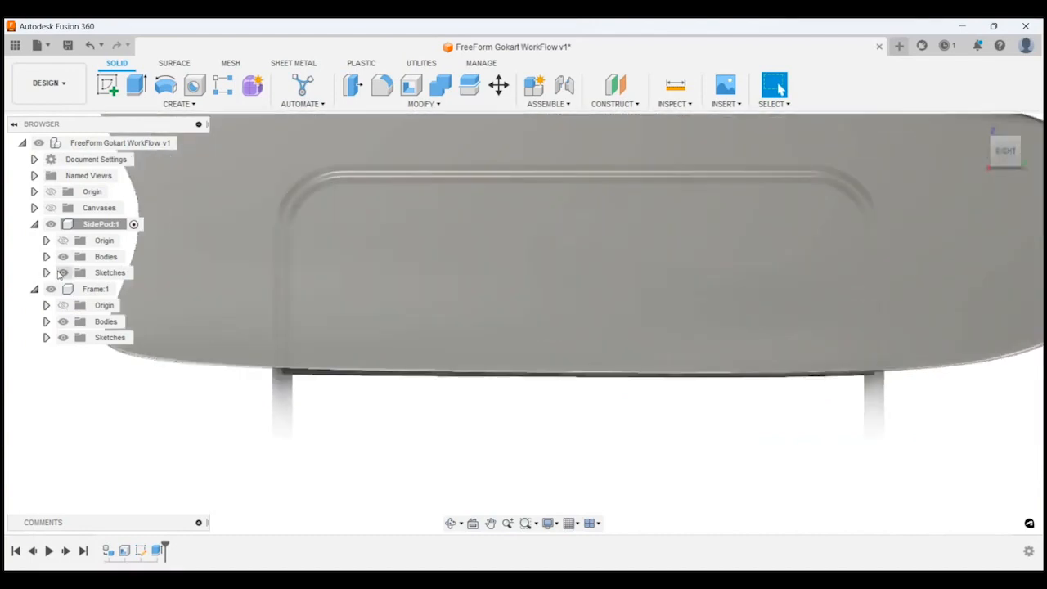
pyautogui.click(47, 338)
pyautogui.keyDown('shift'); pyautogui.moveTo(355, 439); pyautogui.dragTo(354, 426, button='middle'); pyautogui.keyUp('shift')
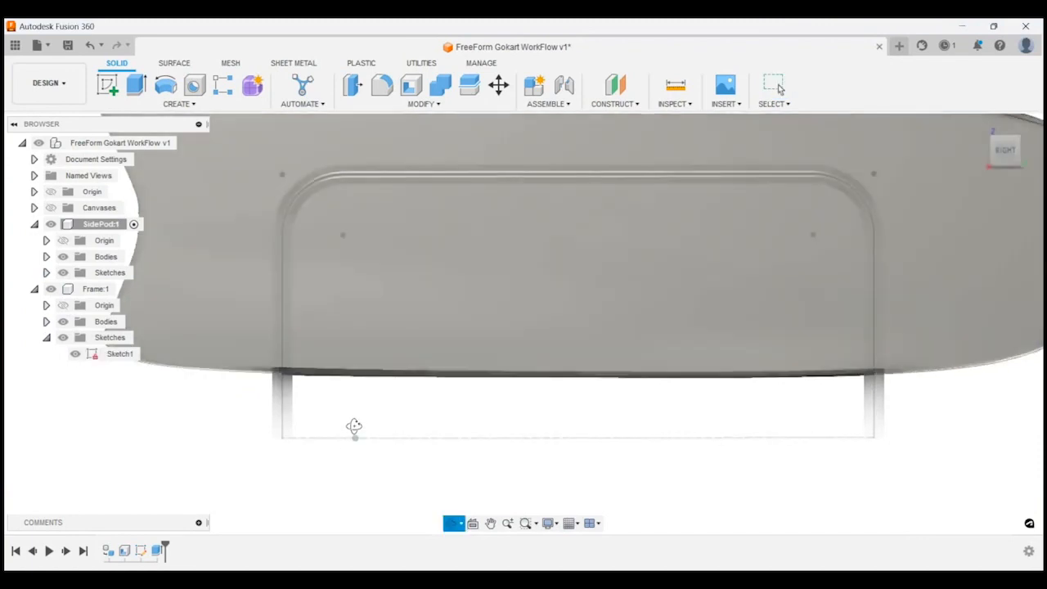
# Step: Set up a circular Pipe cut along the Frame sketch's chained centreline with a section size of 28 mm
pyautogui.click(178, 104)
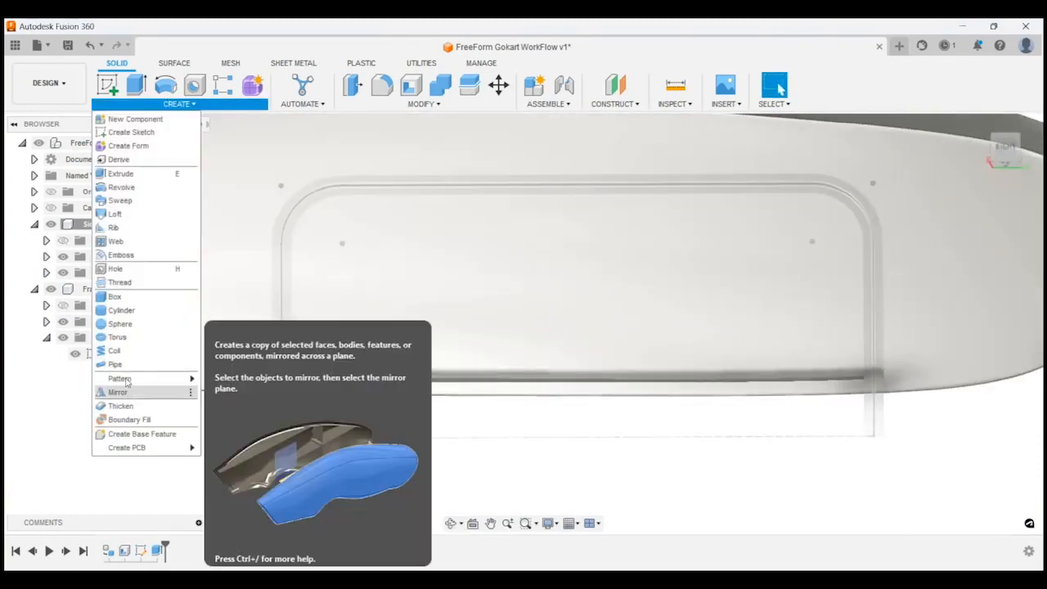
pyautogui.click(115, 364)
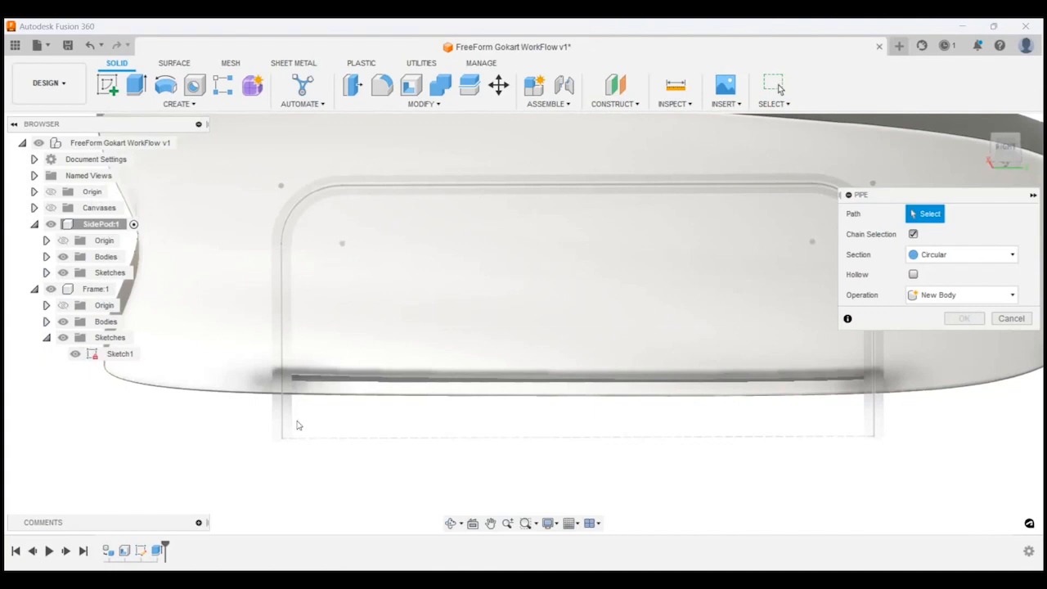
pyautogui.click(344, 432)
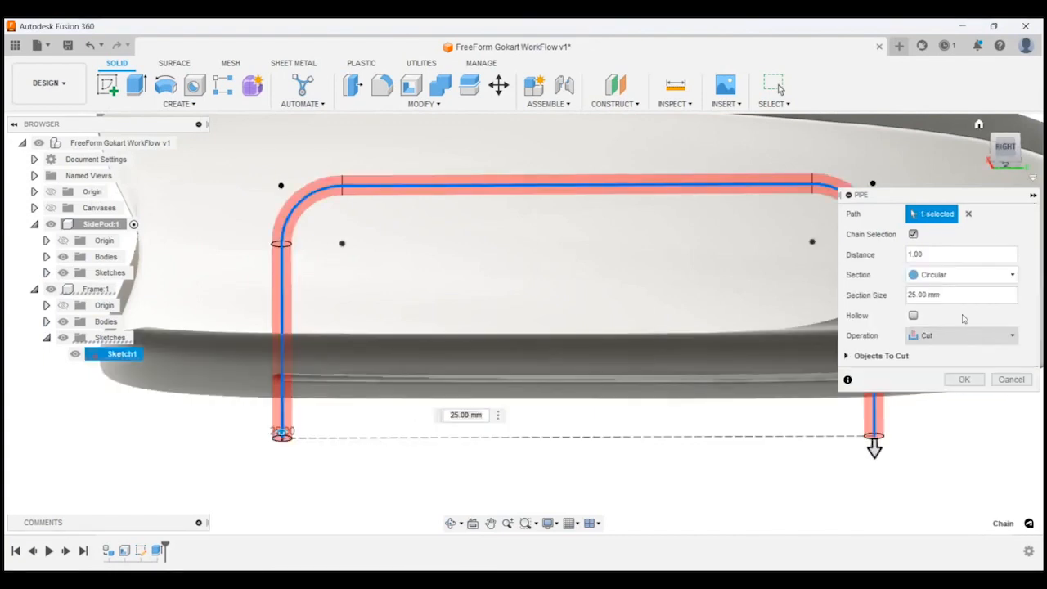
pyautogui.click(954, 296)
pyautogui.write('2')
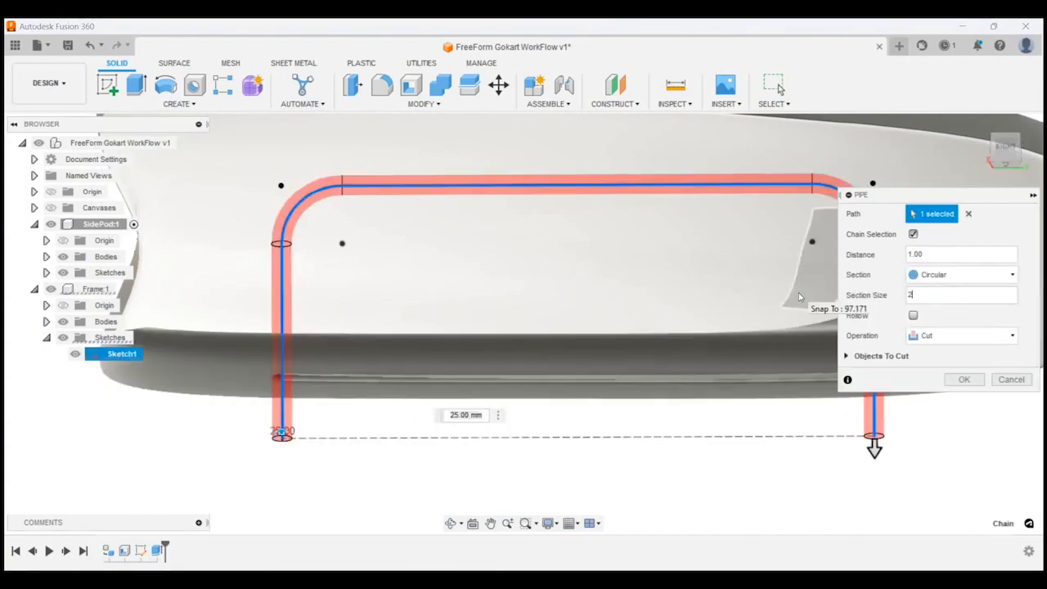
pyautogui.write('8')
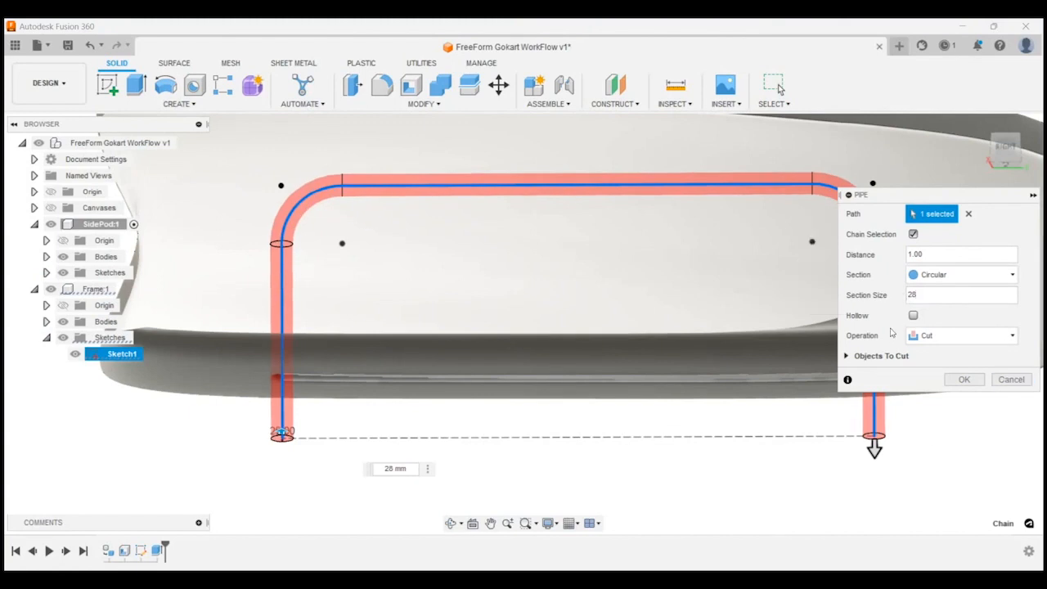
# Step: Exclude the Frame body from the pipe cut so that only the SidePod body is cut, and complete the cut
pyautogui.click(847, 357)
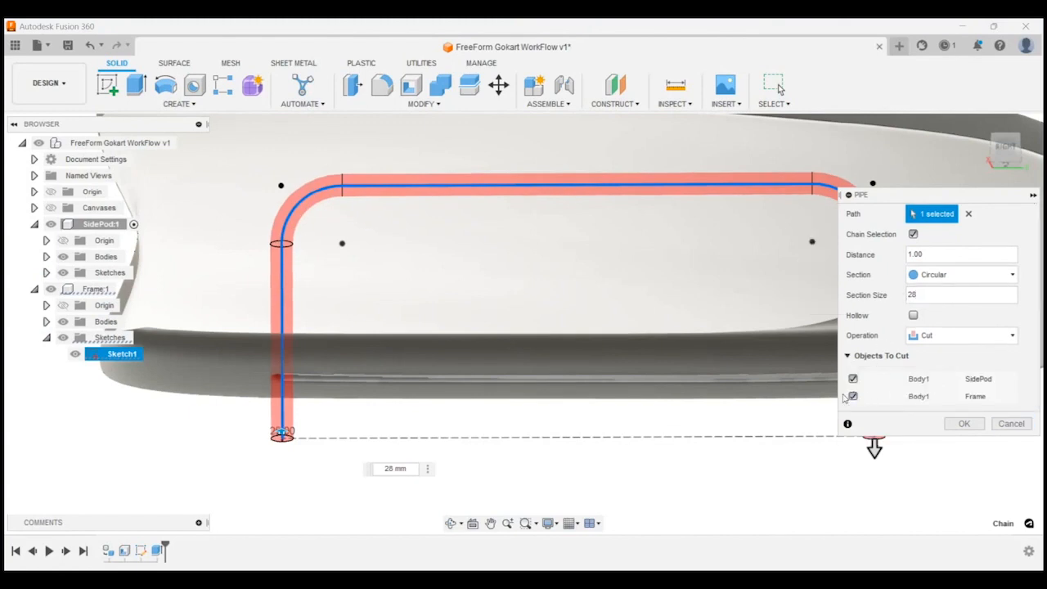
pyautogui.click(851, 397)
pyautogui.scroll(-3, 523, 254)
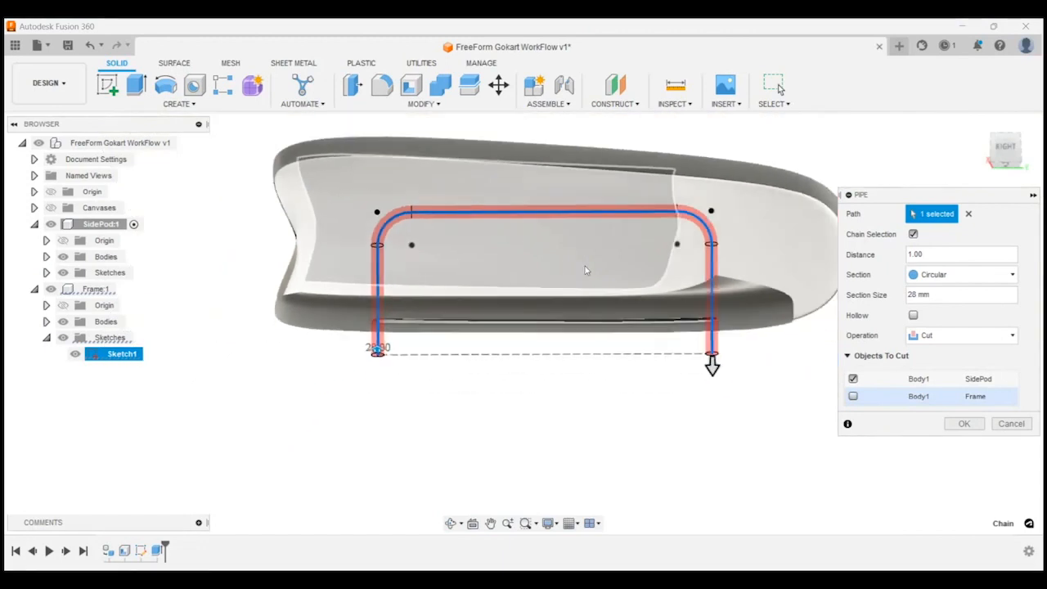
pyautogui.scroll(-1, 584, 270)
pyautogui.click(964, 423)
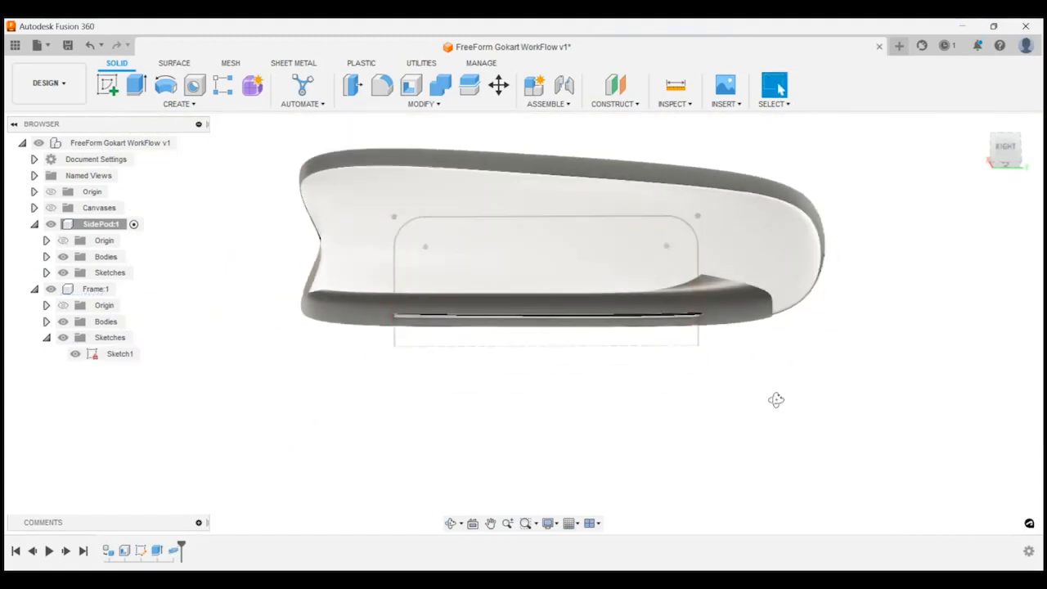
# Step: Hide the Frame component's Sketch1 and examine the slot in SidePod's underside
pyautogui.keyDown('shift'); pyautogui.moveTo(777, 400); pyautogui.dragTo(778, 338, button='middle'); pyautogui.keyUp('shift')
pyautogui.keyDown('shift'); pyautogui.moveTo(750, 391); pyautogui.dragTo(740, 434, button='middle'); pyautogui.keyUp('shift')
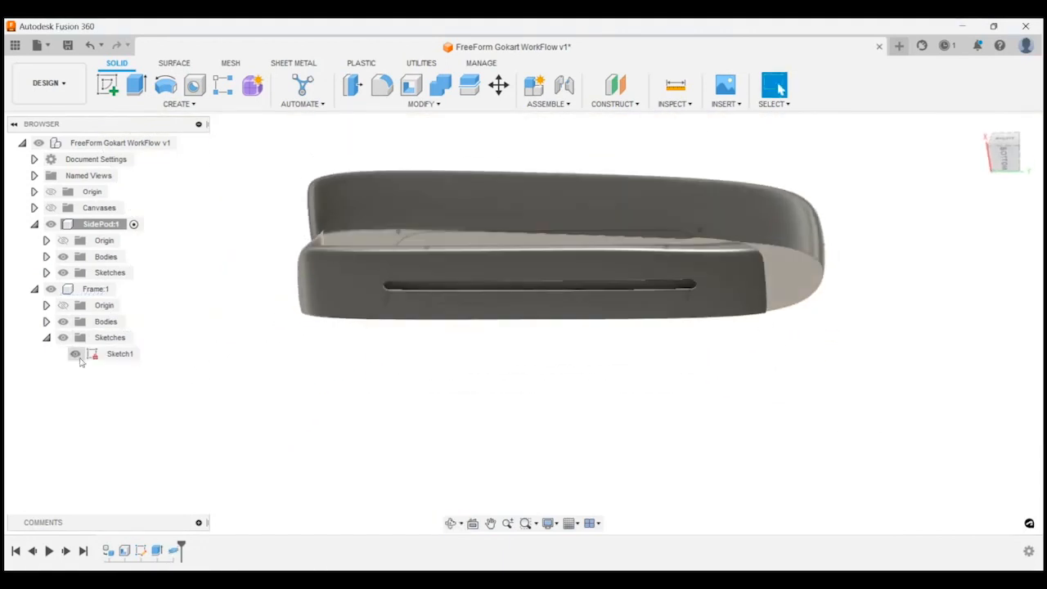
pyautogui.keyDown('shift'); pyautogui.moveTo(436, 428); pyautogui.dragTo(520, 270, button='middle'); pyautogui.keyUp('shift')
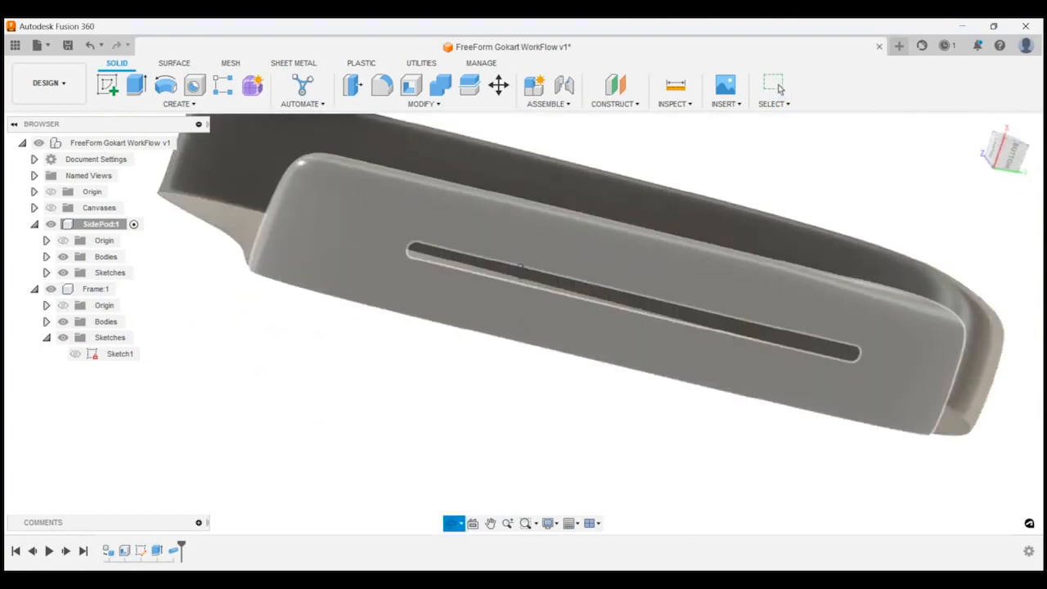
pyautogui.click(777, 84)
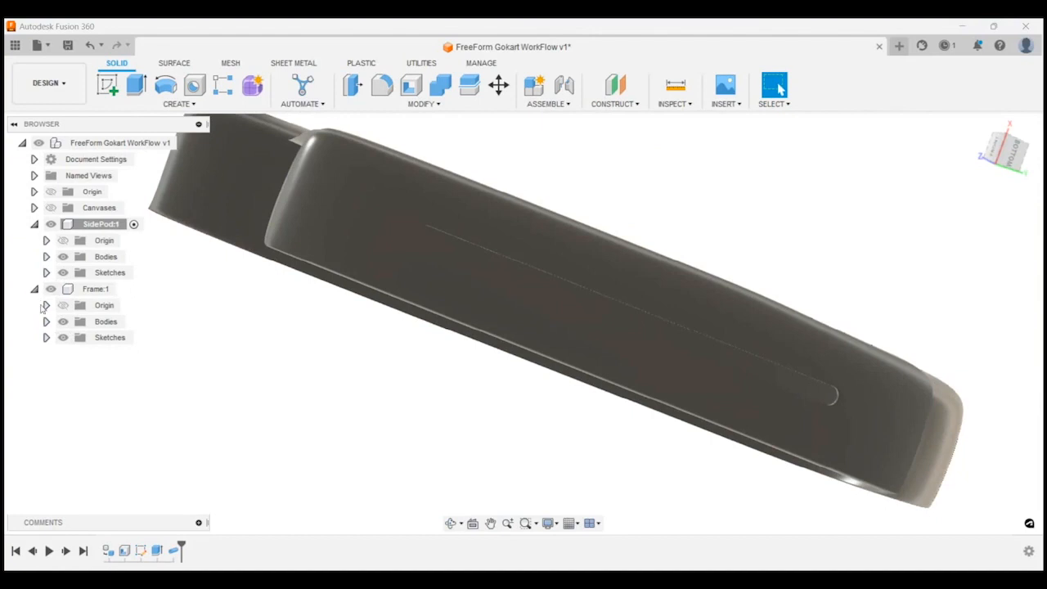
pyautogui.click(47, 322)
pyautogui.keyDown('shift'); pyautogui.moveTo(251, 360); pyautogui.dragTo(196, 385, button='middle'); pyautogui.keyUp('shift')
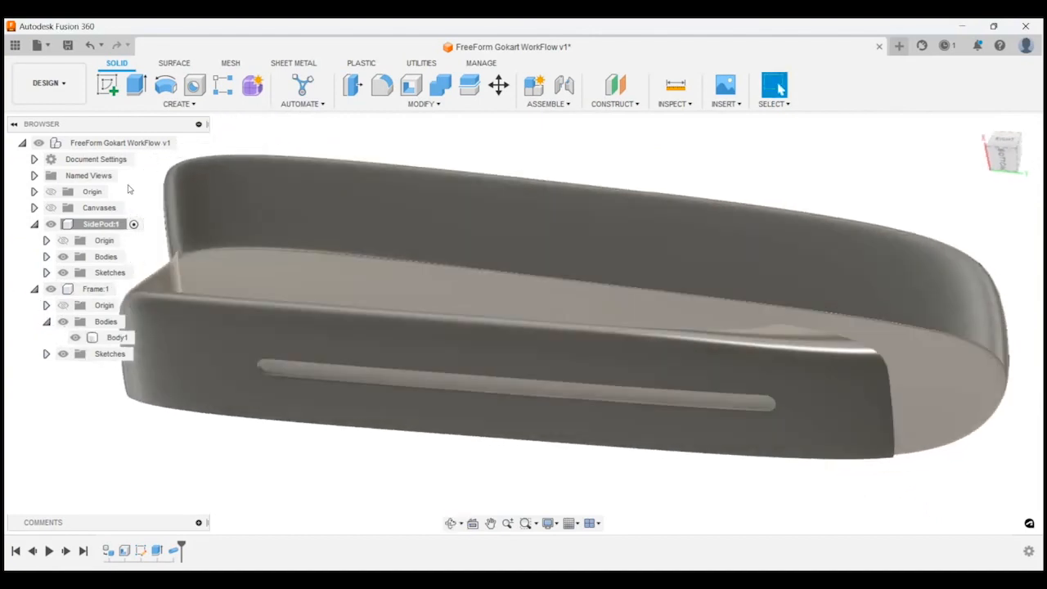
# Step: Activate the top-level design and save it as a new version with the SidePod and Frame branches collapsed
pyautogui.click(196, 142)
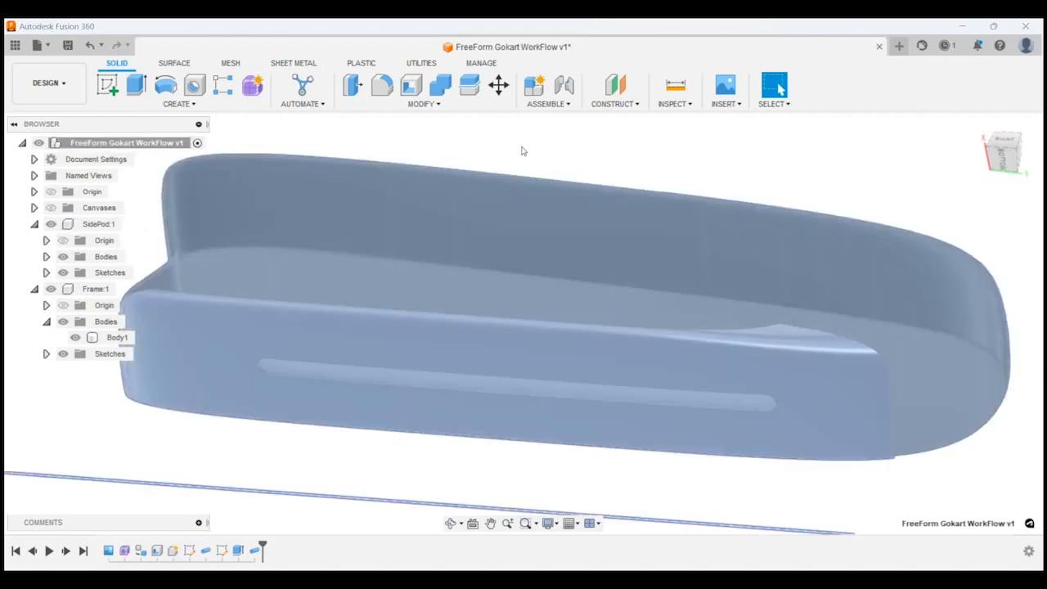
pyautogui.keyDown('shift'); pyautogui.moveTo(692, 147); pyautogui.dragTo(659, 306, button='middle'); pyautogui.keyUp('shift')
pyautogui.scroll(-2, 694, 384)
pyautogui.scroll(3, 708, 411)
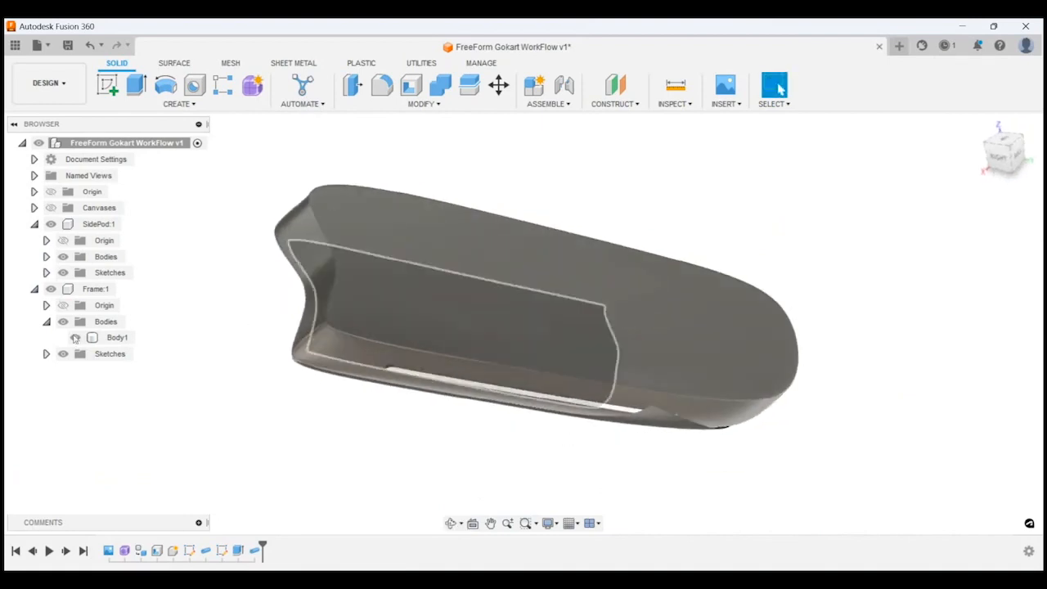
pyautogui.click(47, 322)
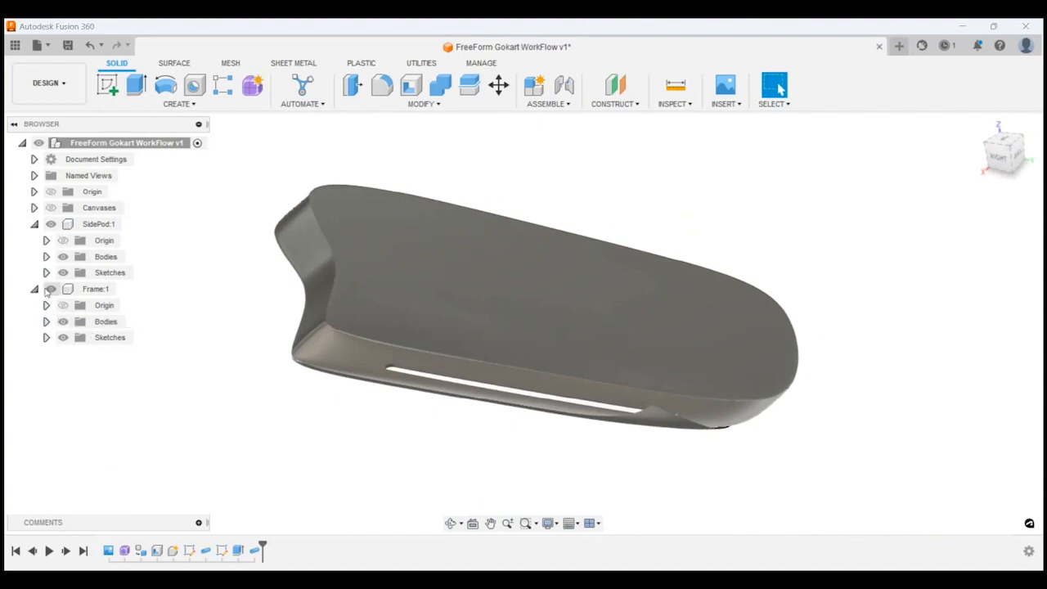
pyautogui.moveTo(344, 392)
pyautogui.keyDown('shift'); pyautogui.mouseDown(button='middle')
pyautogui.moveTo(335, 392)
pyautogui.moveTo(348, 407)
pyautogui.mouseUp(button='middle'); pyautogui.keyUp('shift')
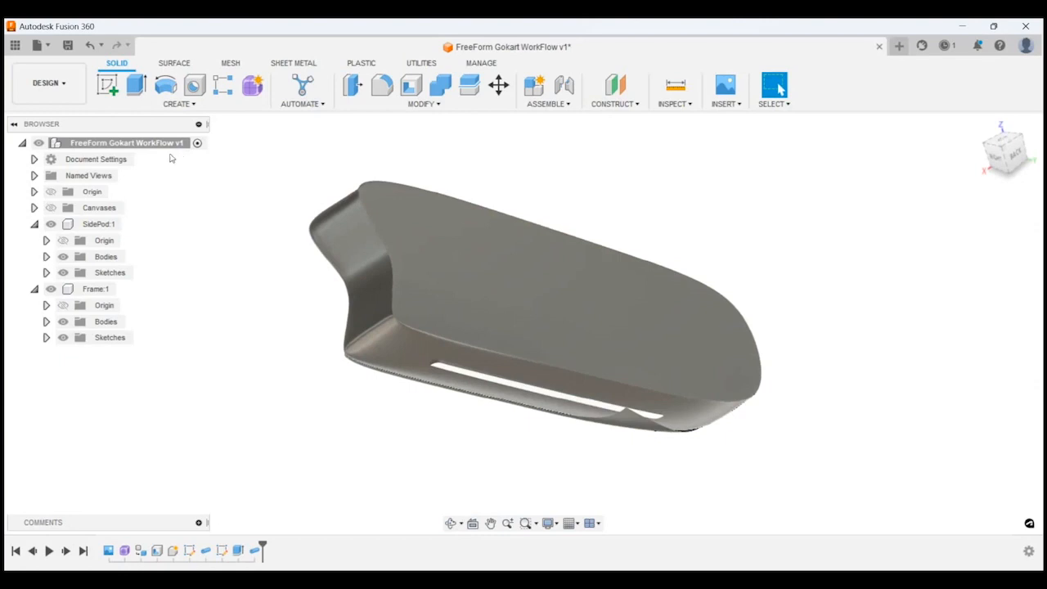
pyautogui.click(33, 224)
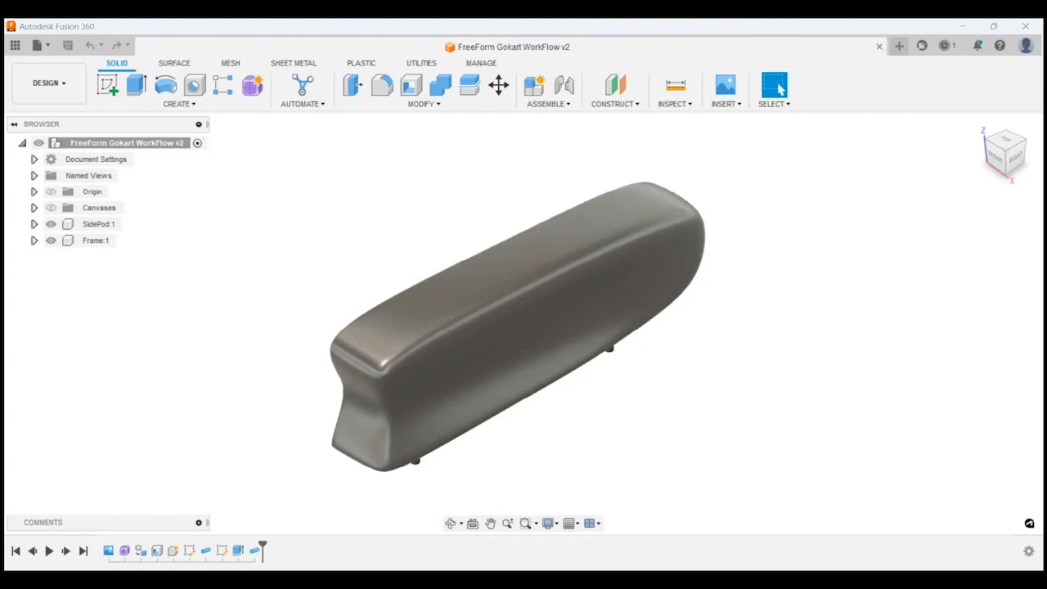
# Step: Examine the slot in SidePod's underside and how the two pipe legs sit in it from below
pyautogui.keyDown('shift'); pyautogui.moveTo(773, 284); pyautogui.dragTo(672, 350, button='middle'); pyautogui.keyUp('shift')
pyautogui.scroll(3, 671, 349)
pyautogui.keyDown('shift'); pyautogui.moveTo(729, 404); pyautogui.dragTo(675, 383, button='middle'); pyautogui.keyUp('shift')
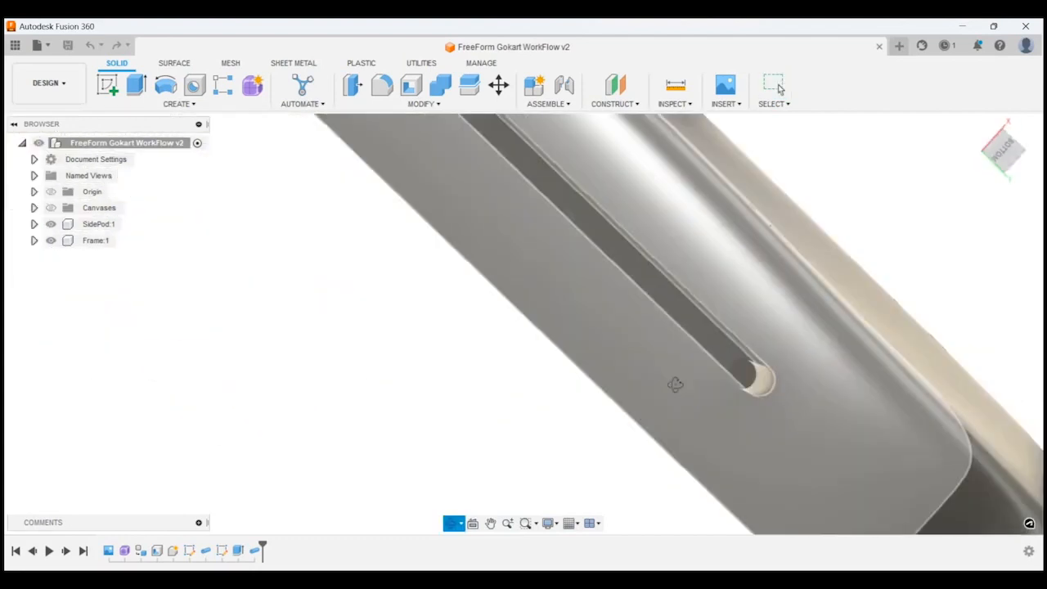
pyautogui.scroll(2, 753, 409)
pyautogui.keyDown('shift'); pyautogui.moveTo(752, 409); pyautogui.dragTo(708, 387, button='middle'); pyautogui.keyUp('shift')
pyautogui.scroll(-6, 645, 355)
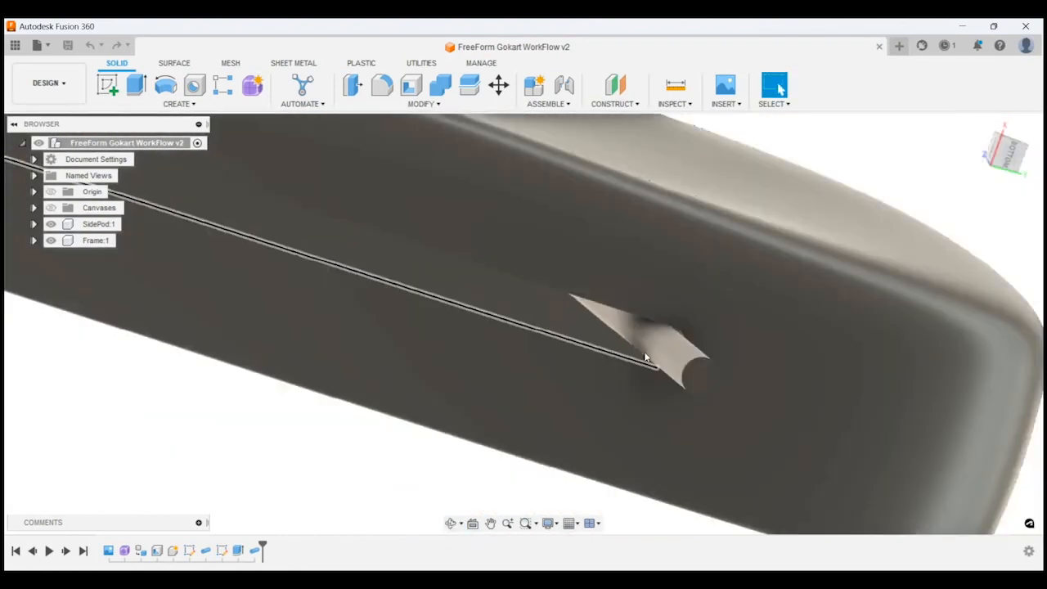
pyautogui.keyDown('shift'); pyautogui.moveTo(641, 386); pyautogui.dragTo(507, 395, button='middle'); pyautogui.keyUp('shift')
pyautogui.scroll(4, 385, 365)
pyautogui.keyDown('shift'); pyautogui.moveTo(385, 365); pyautogui.dragTo(400, 311, button='middle'); pyautogui.keyUp('shift')
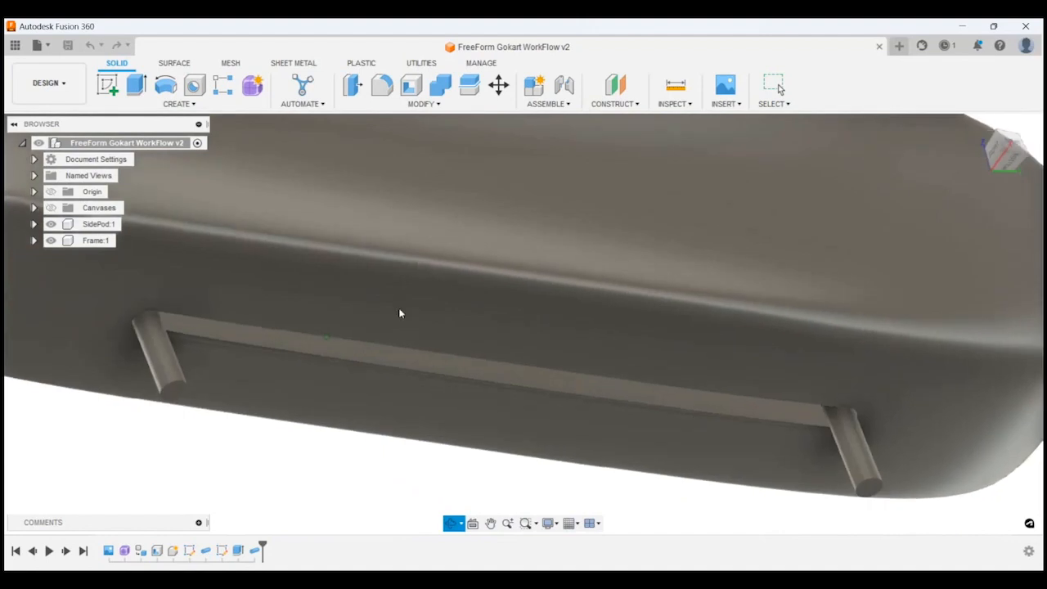
pyautogui.scroll(-6, 623, 380)
pyautogui.keyDown('shift'); pyautogui.moveTo(627, 372); pyautogui.dragTo(502, 402, button='middle'); pyautogui.keyUp('shift')
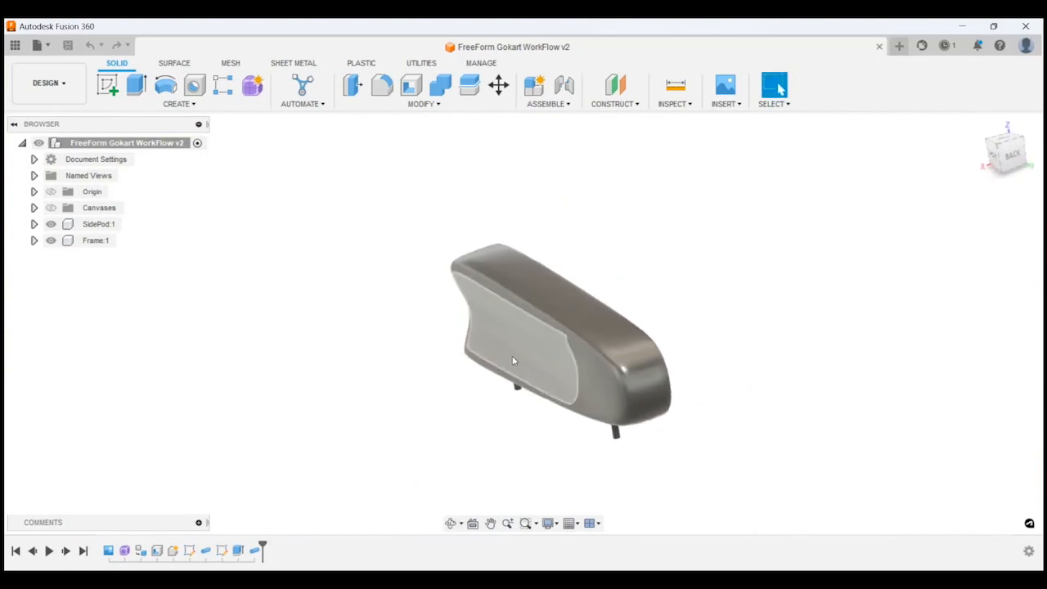
# Step: Examine the overall shape of SidePod with its protruding pipe legs from the right and back sides
pyautogui.keyDown('shift'); pyautogui.moveTo(514, 360); pyautogui.dragTo(678, 353, button='middle'); pyautogui.keyUp('shift')
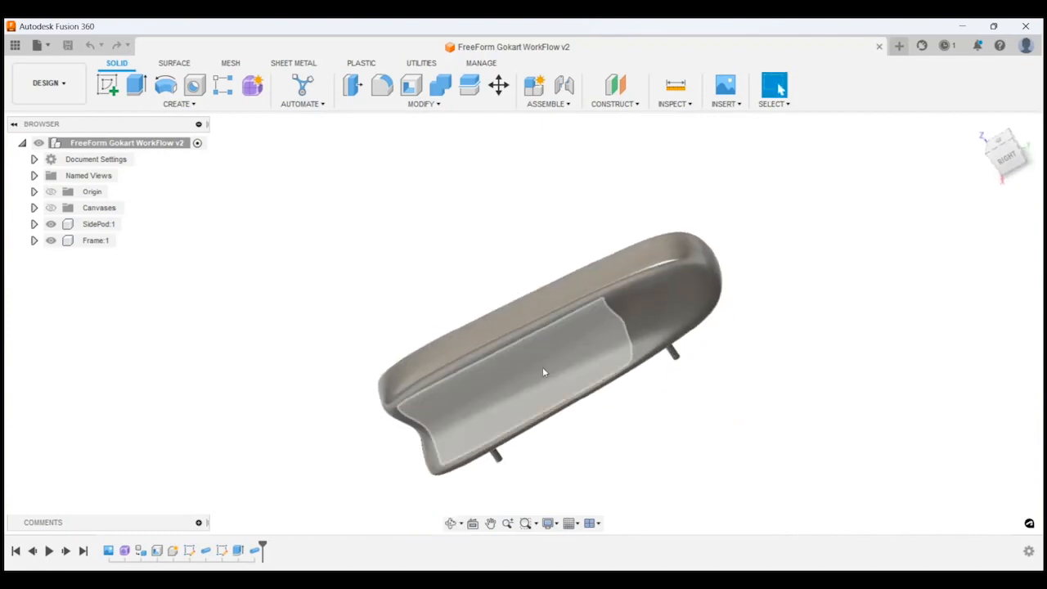
pyautogui.scroll(-1, 543, 371)
pyautogui.keyDown('shift'); pyautogui.moveTo(605, 367); pyautogui.dragTo(465, 388, button='middle'); pyautogui.keyUp('shift')
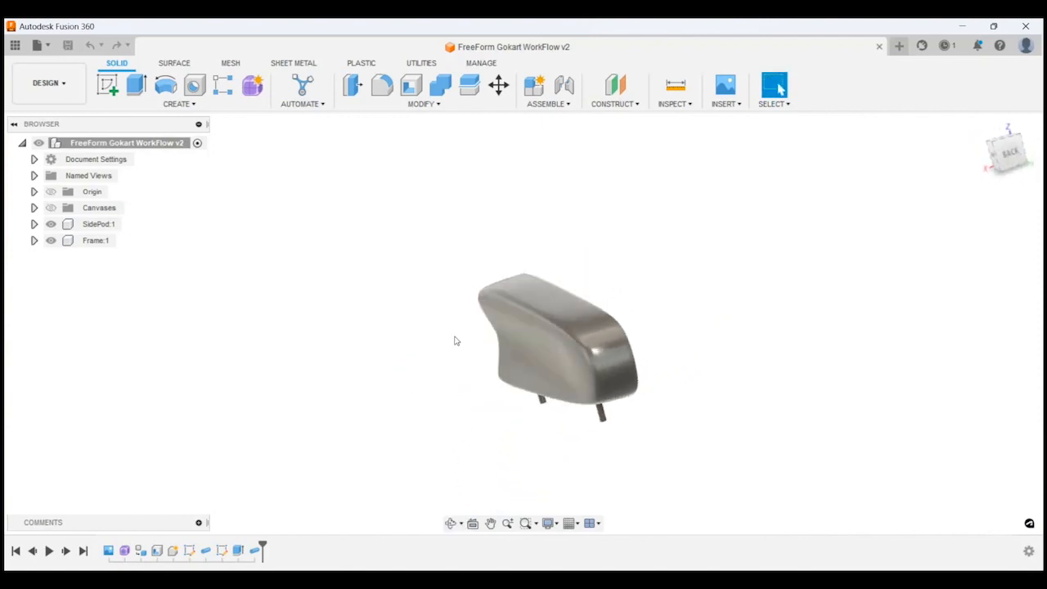
pyautogui.scroll(4, 475, 330)
pyautogui.keyDown('shift'); pyautogui.moveTo(489, 330); pyautogui.dragTo(622, 270, button='middle'); pyautogui.keyUp('shift')
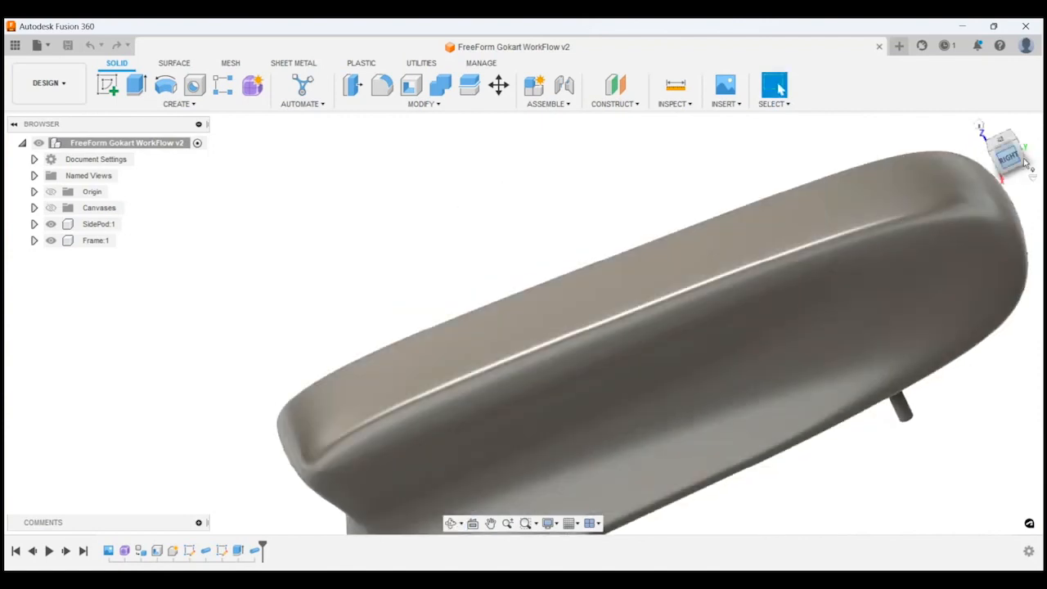
pyautogui.click(1008, 160)
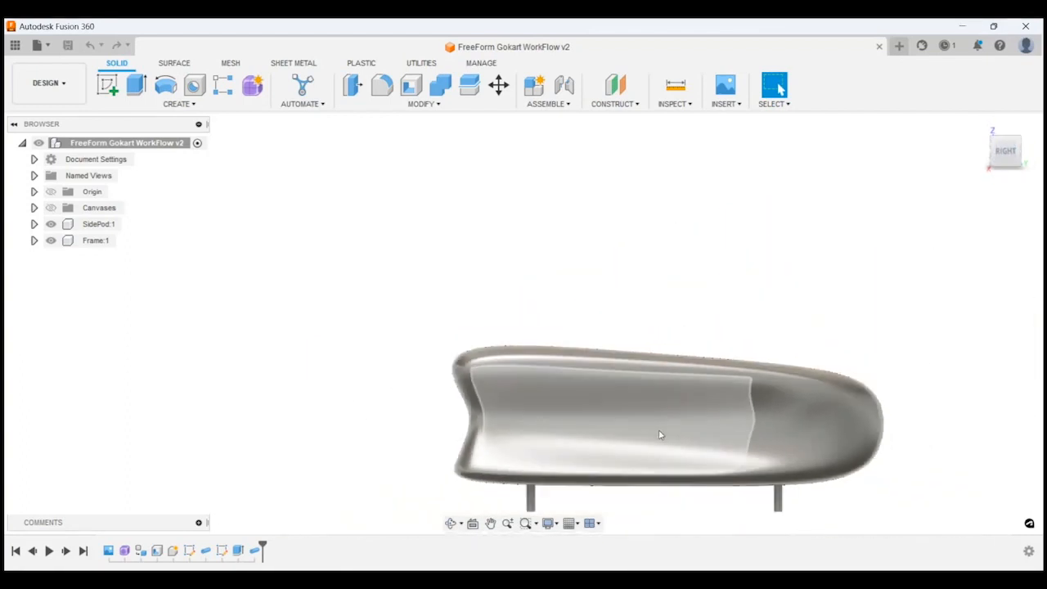
pyautogui.scroll(5, 462, 397)
pyautogui.keyDown('shift'); pyautogui.moveTo(335, 314); pyautogui.dragTo(395, 337, button='middle'); pyautogui.keyUp('shift')
pyautogui.scroll(-4, 436, 383)
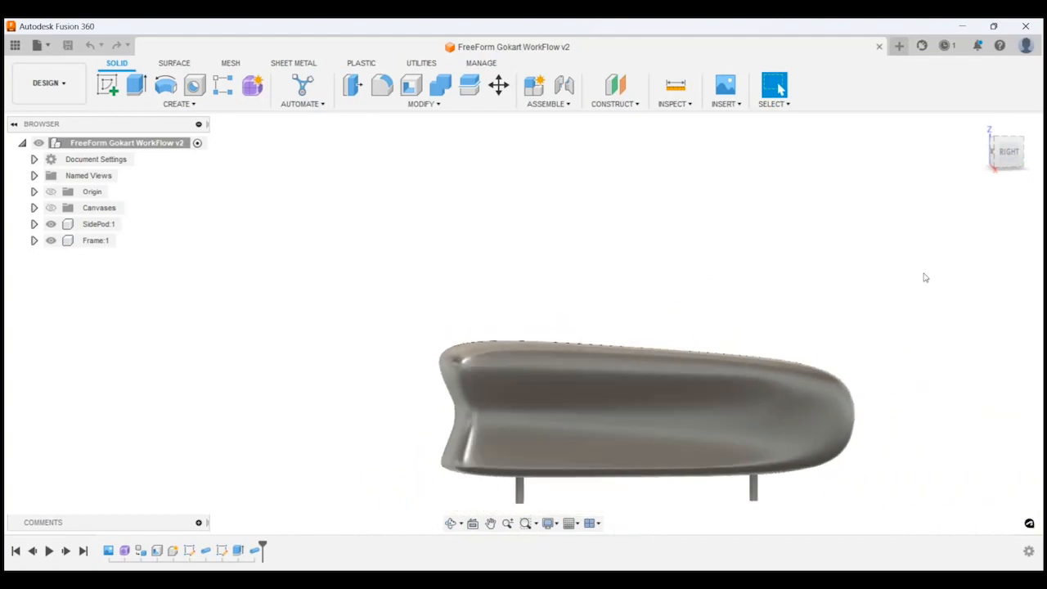
pyautogui.click(1011, 162)
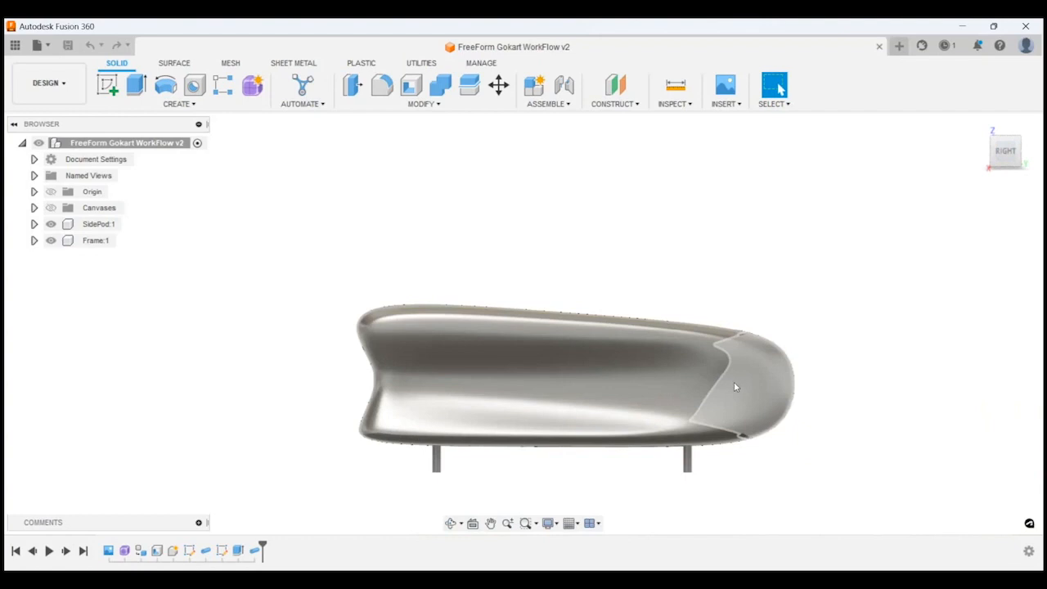
pyautogui.keyDown('shift'); pyautogui.moveTo(756, 372); pyautogui.dragTo(672, 368, button='middle'); pyautogui.keyUp('shift')
pyautogui.scroll(4, 576, 379)
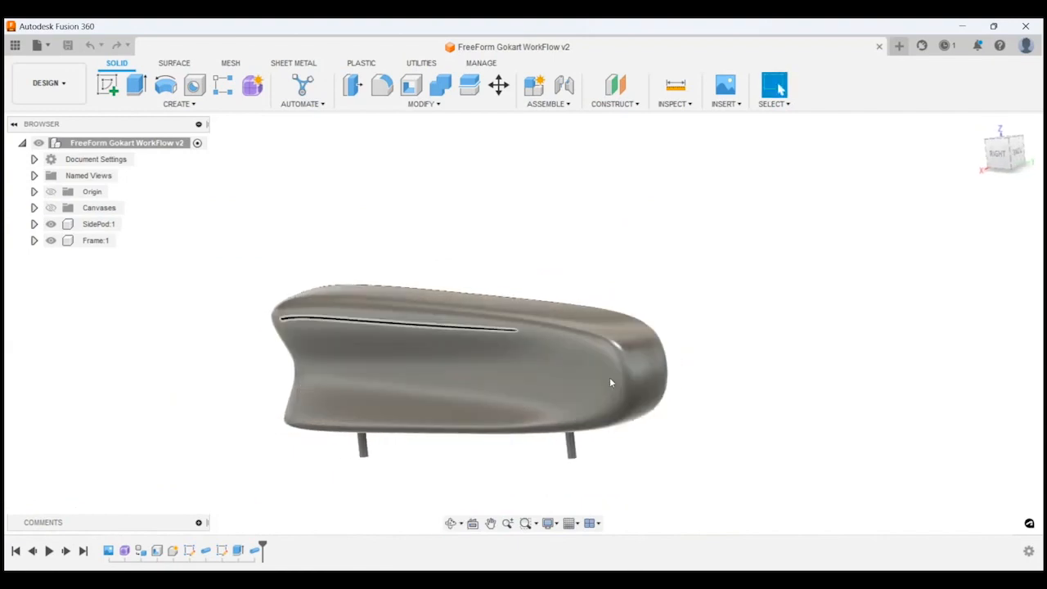
pyautogui.moveTo(537, 370)
pyautogui.keyDown('shift'); pyautogui.mouseDown(button='middle')
pyautogui.moveTo(526, 403)
pyautogui.moveTo(596, 392)
pyautogui.moveTo(578, 400)
pyautogui.moveTo(591, 401)
pyautogui.moveTo(490, 378)
pyautogui.moveTo(488, 360)
pyautogui.mouseUp(button='middle'); pyautogui.keyUp('shift')
pyautogui.scroll(7, 488, 336)
pyautogui.keyDown('shift'); pyautogui.moveTo(639, 216); pyautogui.dragTo(687, 257, button='middle'); pyautogui.keyUp('shift')
pyautogui.scroll(-7, 643, 244)
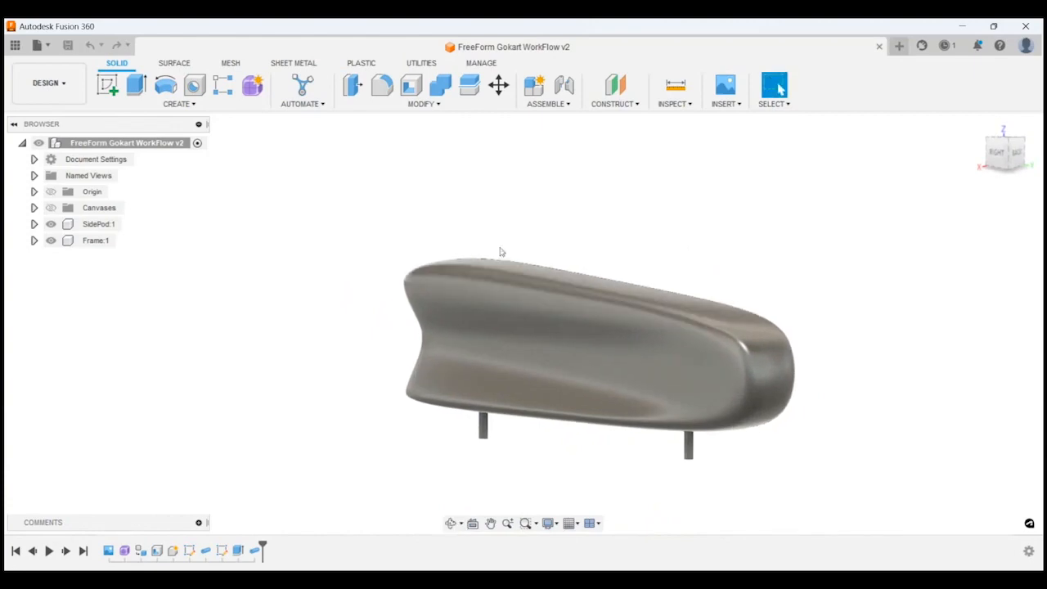